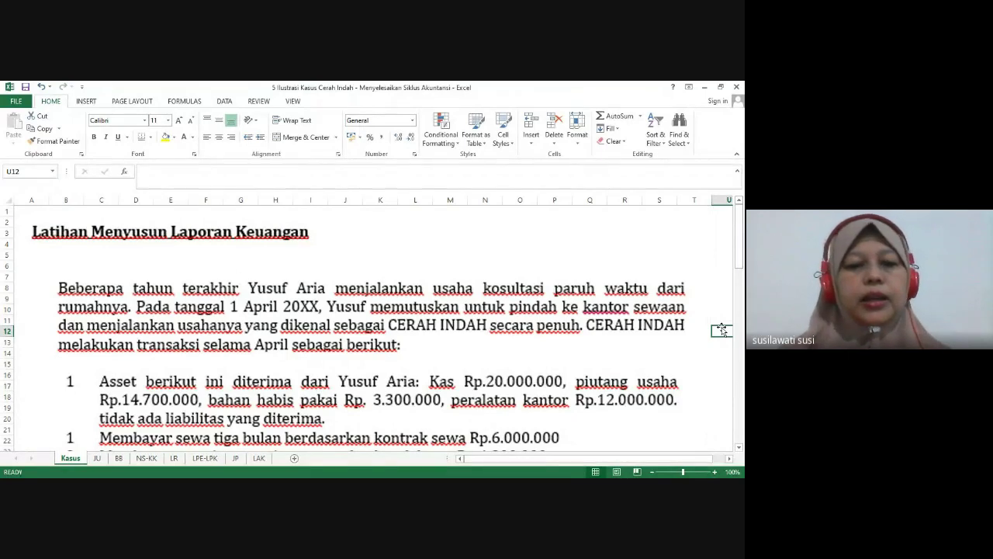
# Read through the case introduction and the list of April transactions on the Kasus sheet
pyautogui.press('Down')
pyautogui.press('Down')
pyautogui.press('Down')
pyautogui.press('Down')
pyautogui.press('Down')
pyautogui.press('Down')
pyautogui.press('Down')
pyautogui.press('Down')
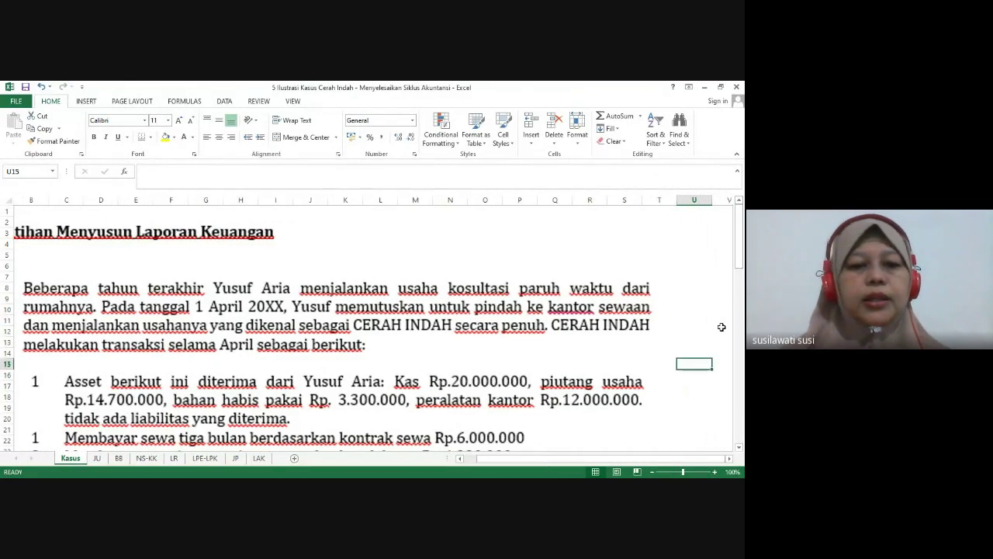
pyautogui.press('Down')
pyautogui.press('Down')
pyautogui.press('Down')
pyautogui.press('Down')
pyautogui.press('Down')
pyautogui.press('Down')
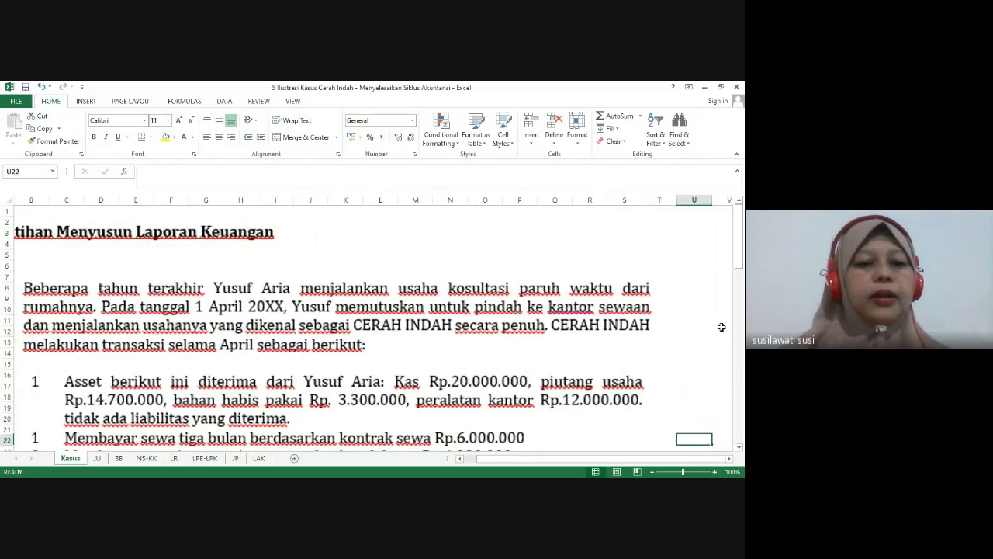
pyautogui.press('Down')
pyautogui.press('Down')
pyautogui.press('Down')
pyautogui.press('Down')
pyautogui.press('Down')
pyautogui.press('Down')
pyautogui.press('Down')
pyautogui.press('Down')
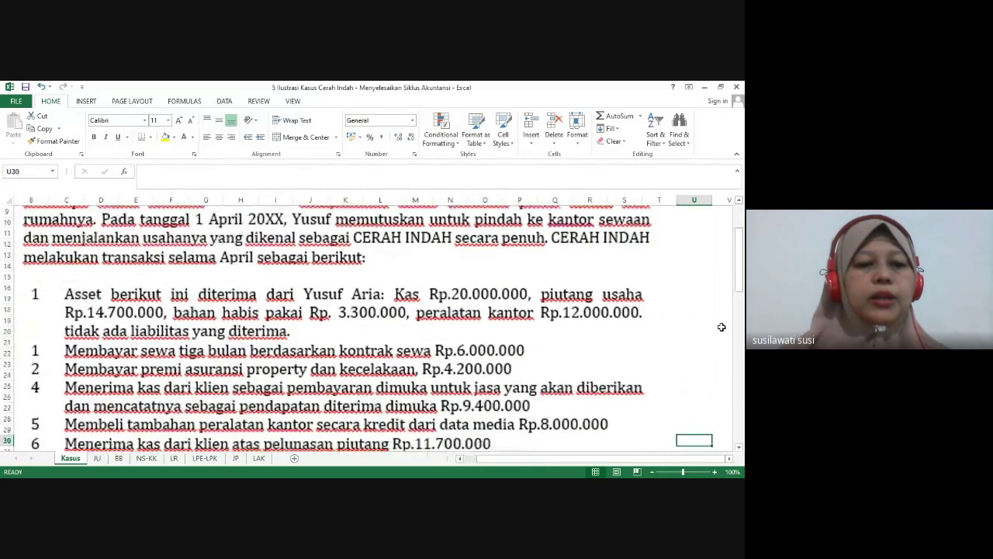
pyautogui.press('Down')
pyautogui.press('Down')
pyautogui.press('Down')
pyautogui.press('Down')
pyautogui.press('Down')
pyautogui.press('Down')
pyautogui.press('Down')
pyautogui.press('Down')
pyautogui.press('Down')
pyautogui.press('Down')
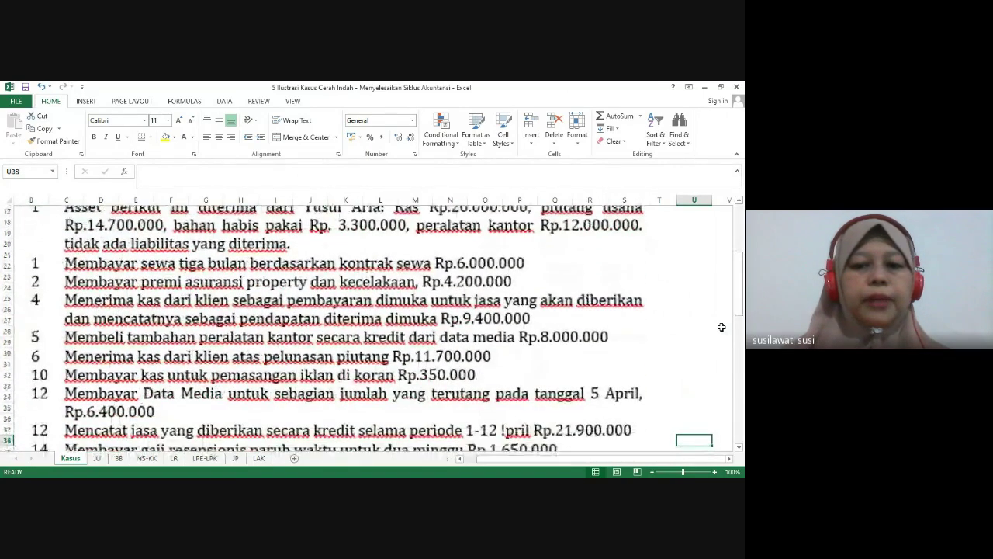
pyautogui.press('Down')
pyautogui.press('Down')
pyautogui.press('Down')
pyautogui.press('Down')
pyautogui.press('Down')
pyautogui.press('Down')
pyautogui.press('Down')
pyautogui.press('Down')
pyautogui.press('Down')
pyautogui.press('Down')
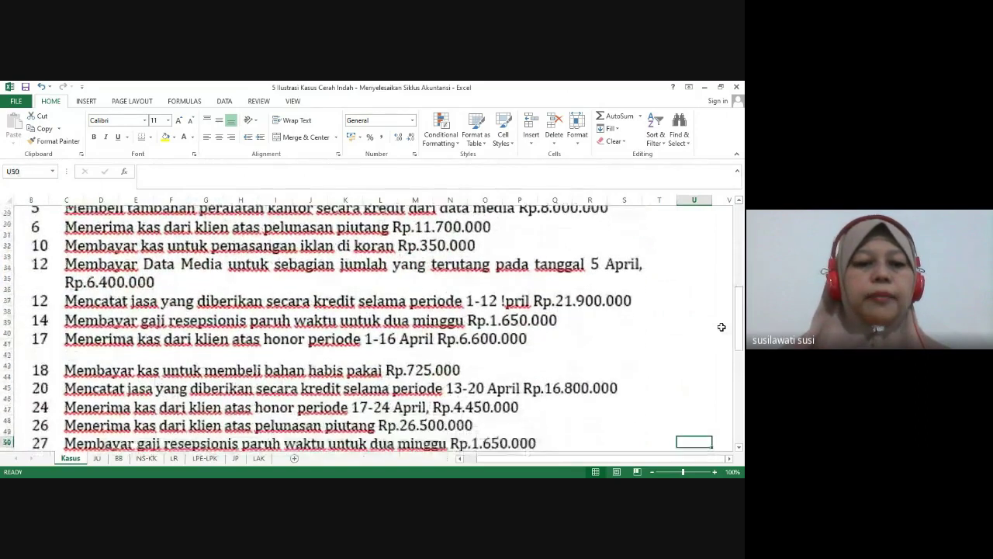
pyautogui.press('Down')
pyautogui.press('Down')
pyautogui.press('Down')
pyautogui.press('Down')
pyautogui.press('Down')
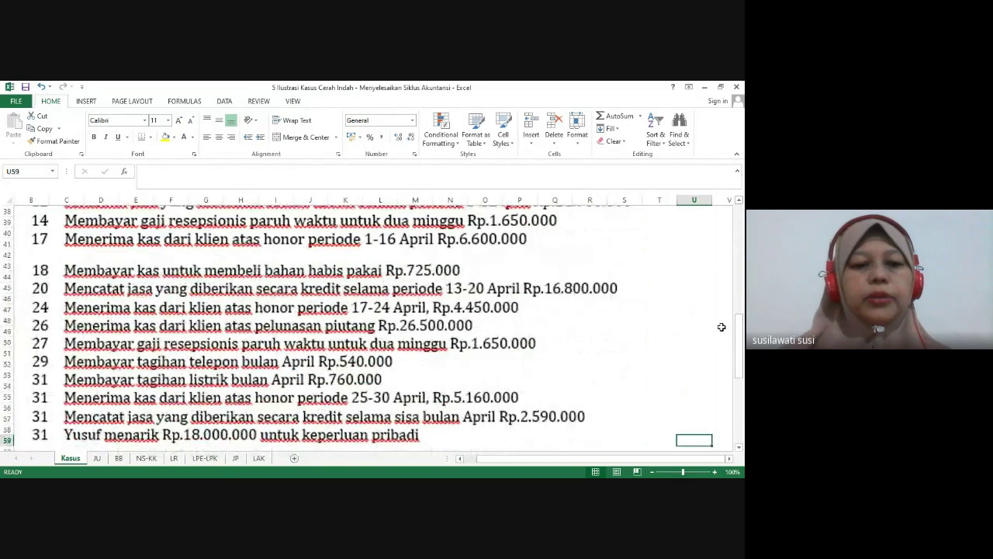
# Read the April adjustment data and the assignment at the end of the Kasus sheet
pyautogui.press('Down')
pyautogui.press('Down')
pyautogui.press('Down')
pyautogui.press('Down')
pyautogui.press('Down')
pyautogui.press('Down')
pyautogui.press('Down')
pyautogui.press('Down')
pyautogui.press('Down')
pyautogui.press('Down')
pyautogui.press('Down')
pyautogui.press('Down')
pyautogui.press('Down')
pyautogui.press('Down')
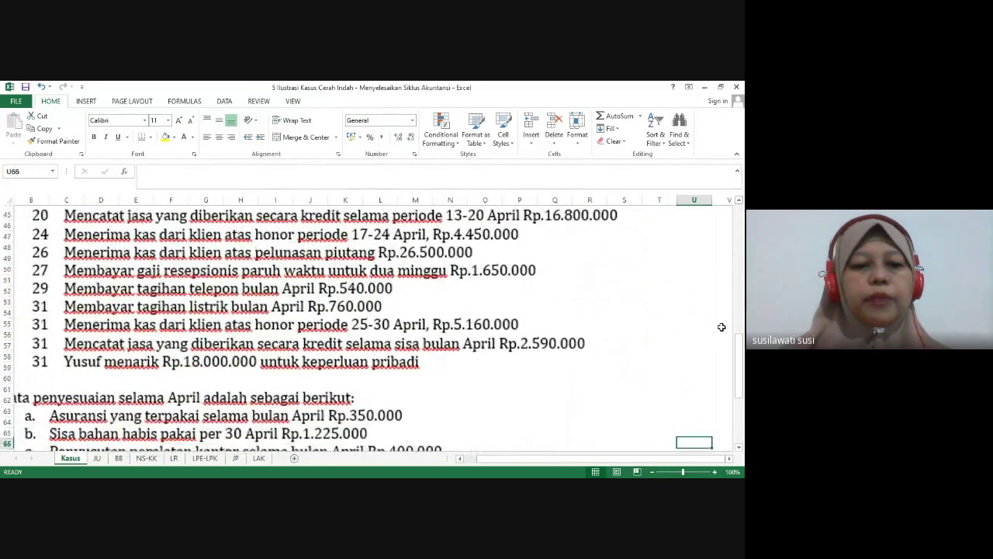
pyautogui.press('Down')
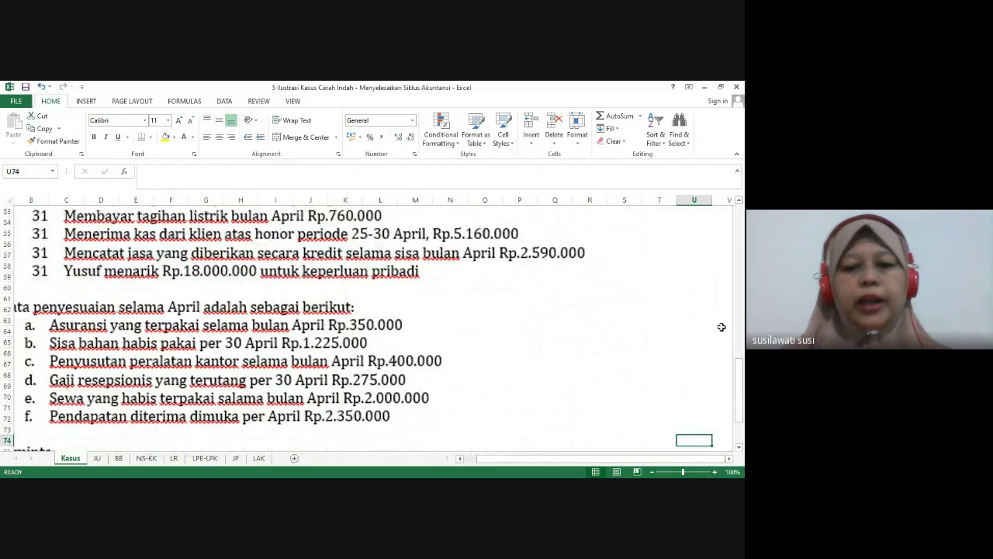
pyautogui.moveTo(556, 461); pyautogui.dragTo(523, 462)
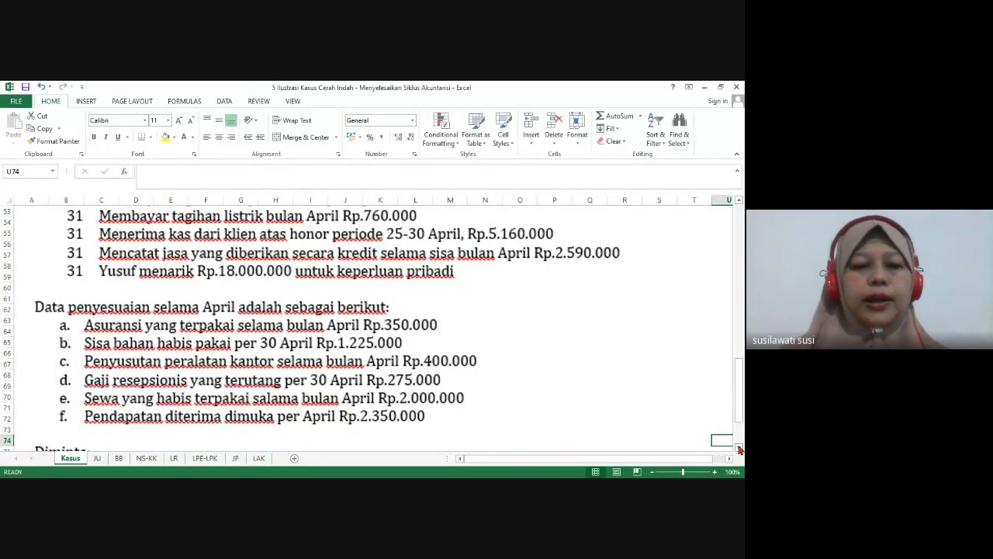
pyautogui.click(740, 449)
pyautogui.click(740, 448)
pyautogui.click(740, 448)
pyautogui.click(739, 448)
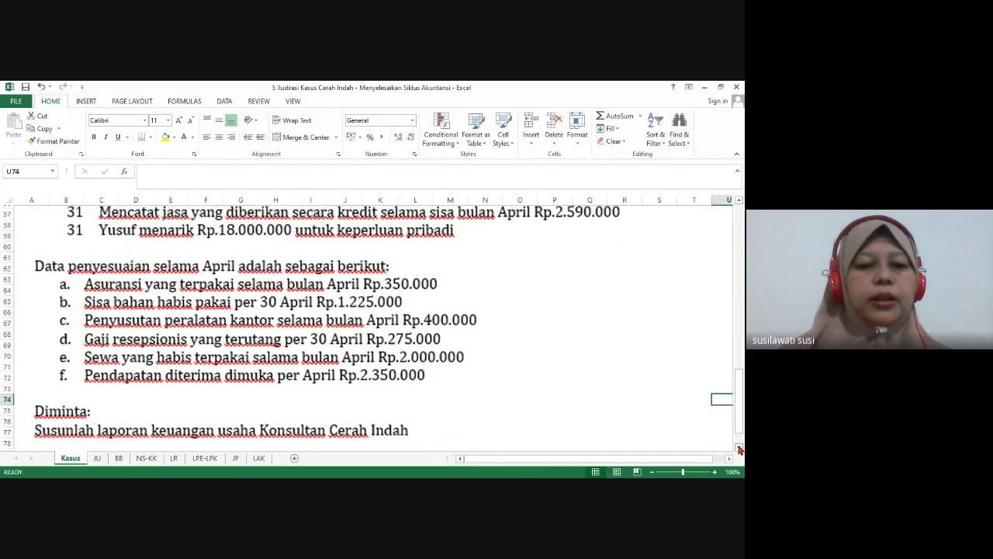
pyautogui.click(740, 448)
pyautogui.click(739, 449)
pyautogui.click(739, 448)
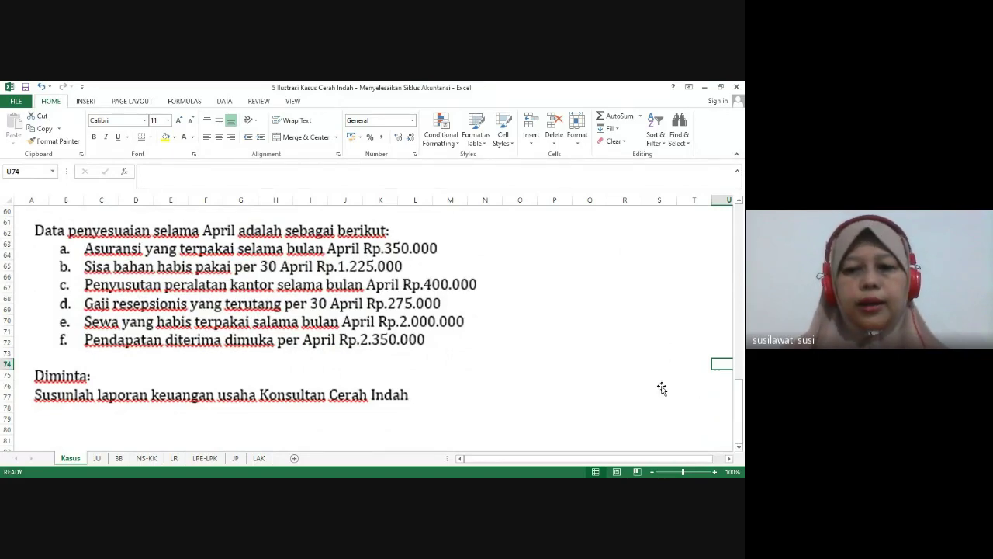
# Open the JU sheet and examine the three title rows of the general journal
pyautogui.click(97, 458)
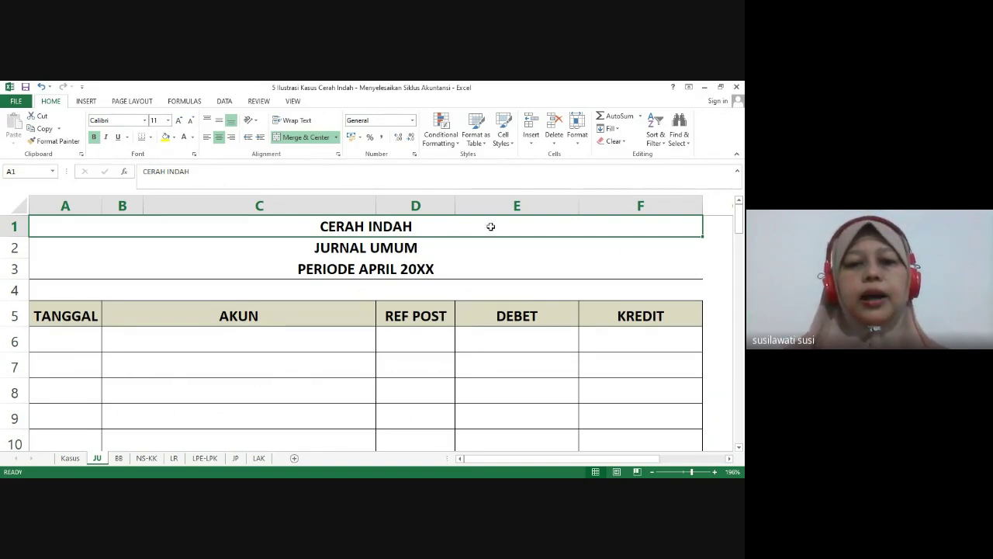
pyautogui.press('Down')
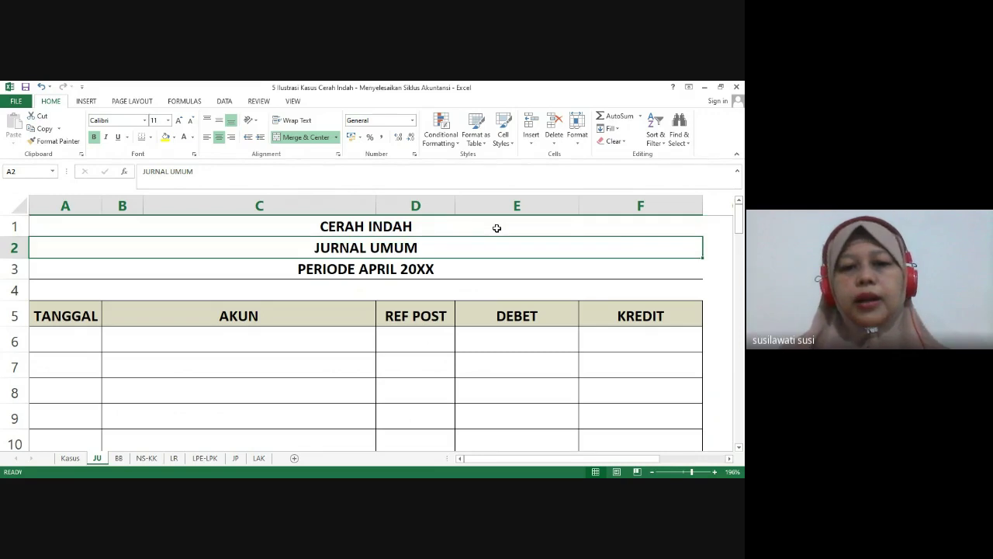
pyautogui.press('Down')
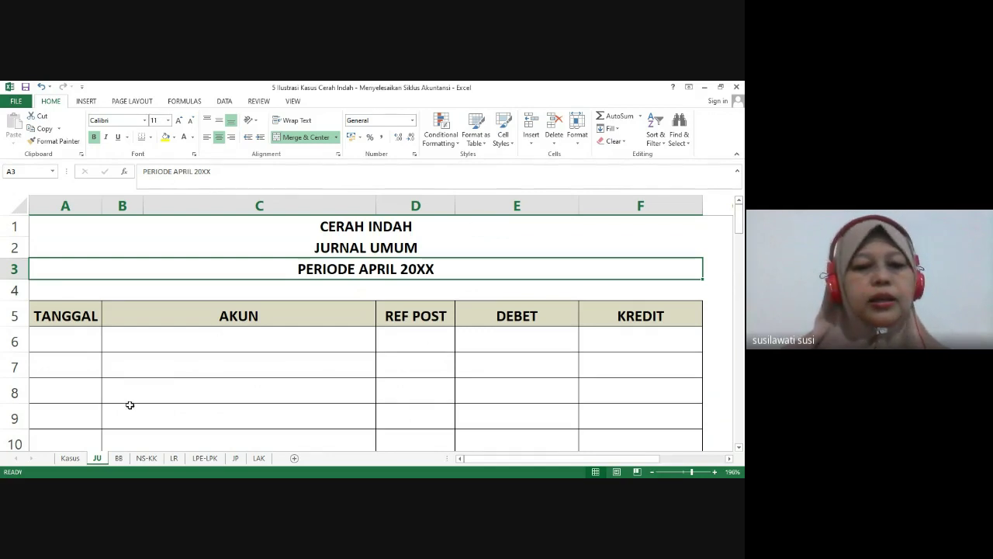
# Check the first transaction on the Kasus sheet, and set the font colour of JU cells A6:F10 to black
pyautogui.click(71, 460)
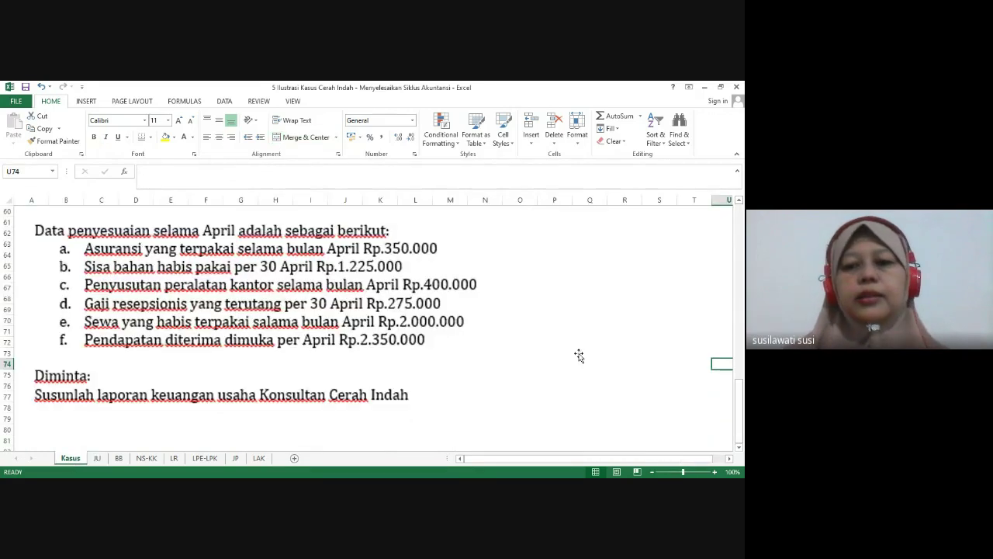
pyautogui.moveTo(741, 392); pyautogui.dragTo(741, 231)
pyautogui.scroll(-4, 287, 303)
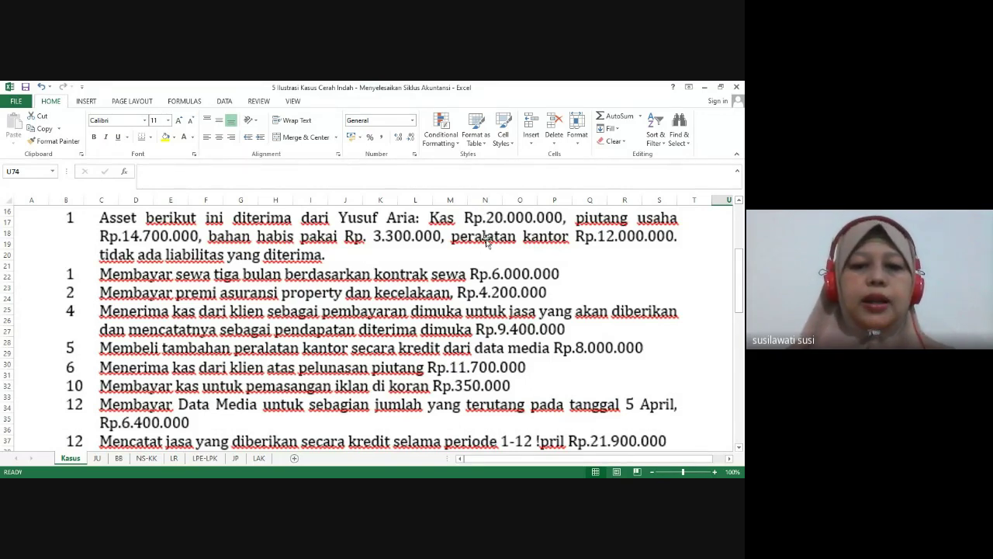
pyautogui.click(97, 459)
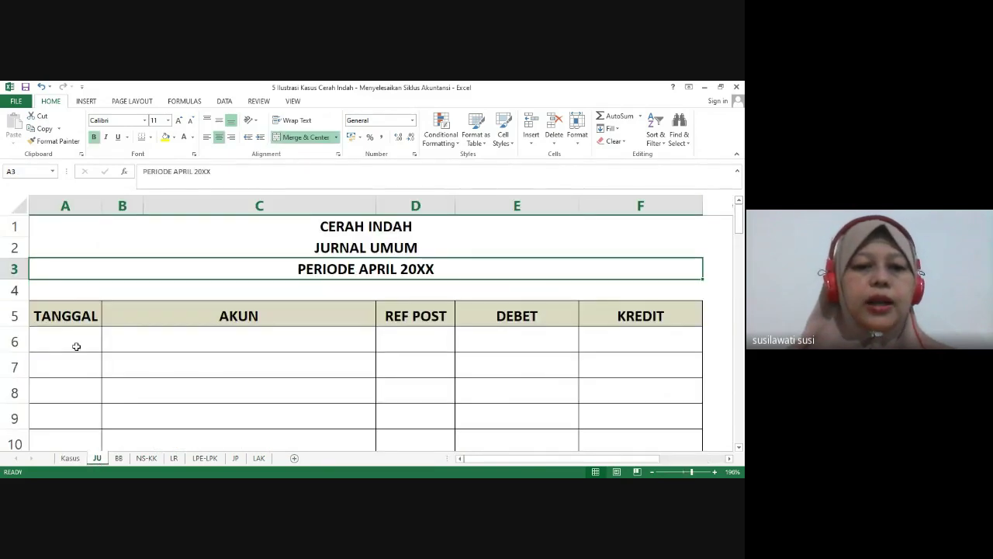
pyautogui.moveTo(76, 346); pyautogui.dragTo(590, 435)
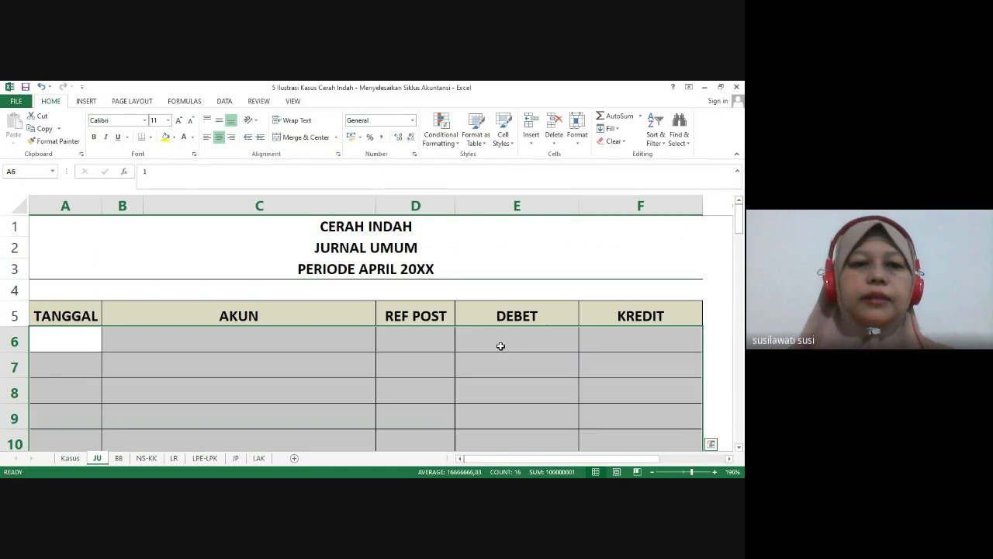
pyautogui.click(194, 139)
pyautogui.click(198, 164)
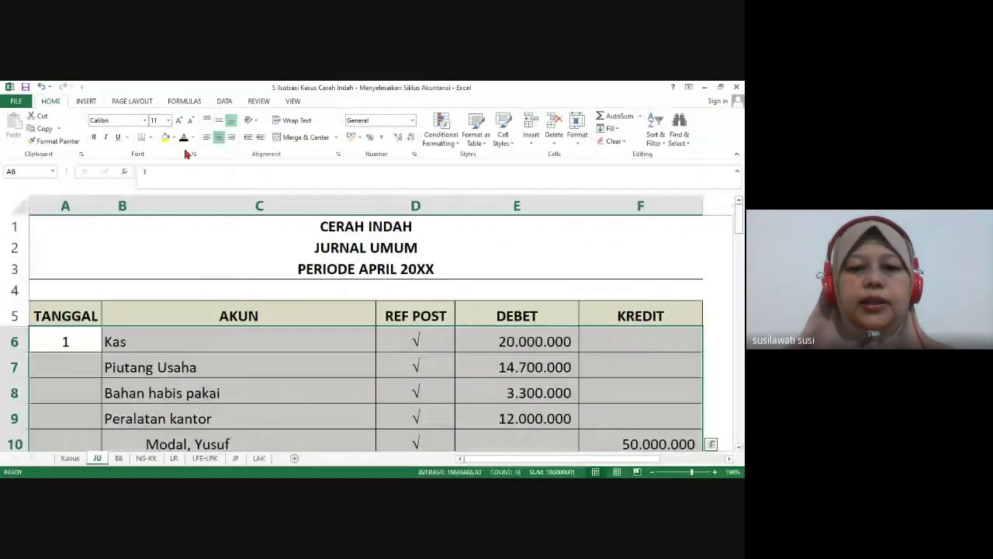
pyautogui.scroll(-1, 475, 335)
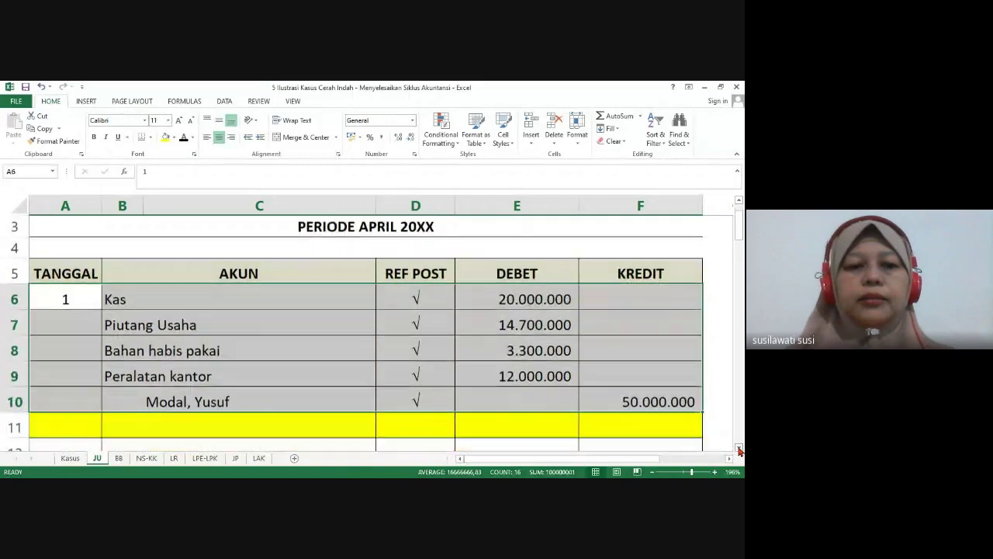
# Examine the opening entry's debit amounts in E6:E9 and the capital credit formula in F10
pyautogui.click(526, 299)
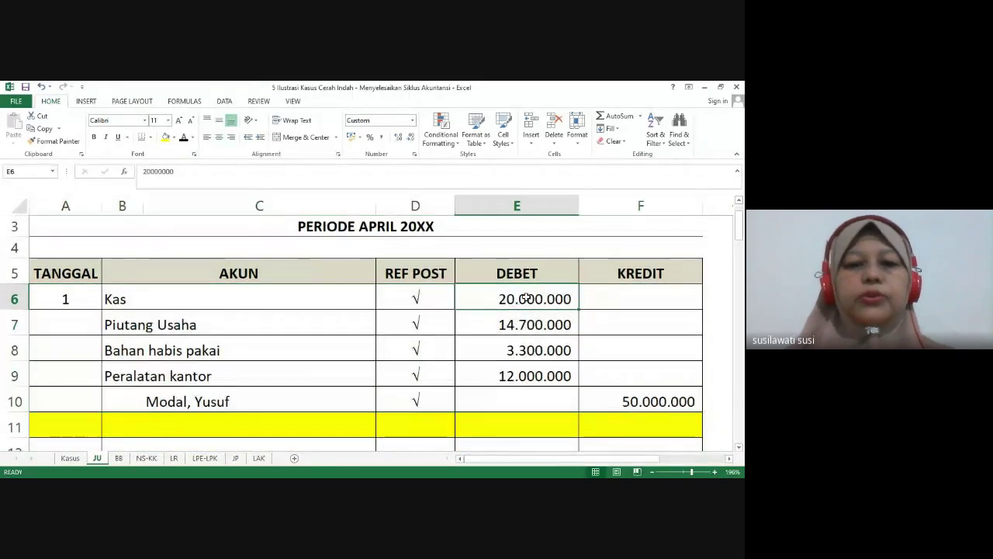
pyautogui.press('Down')
pyautogui.press('Down')
pyautogui.press('Down')
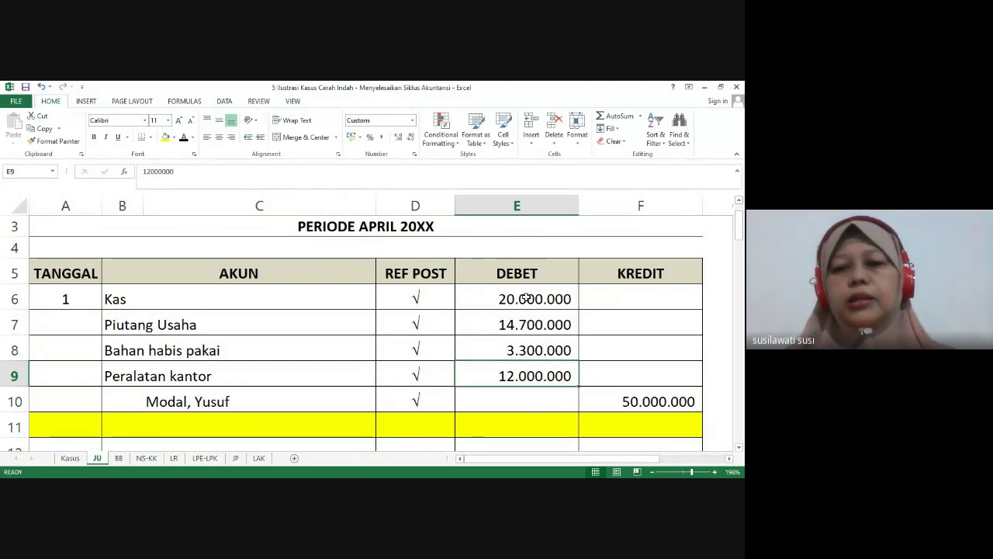
pyautogui.moveTo(525, 298); pyautogui.dragTo(528, 376)
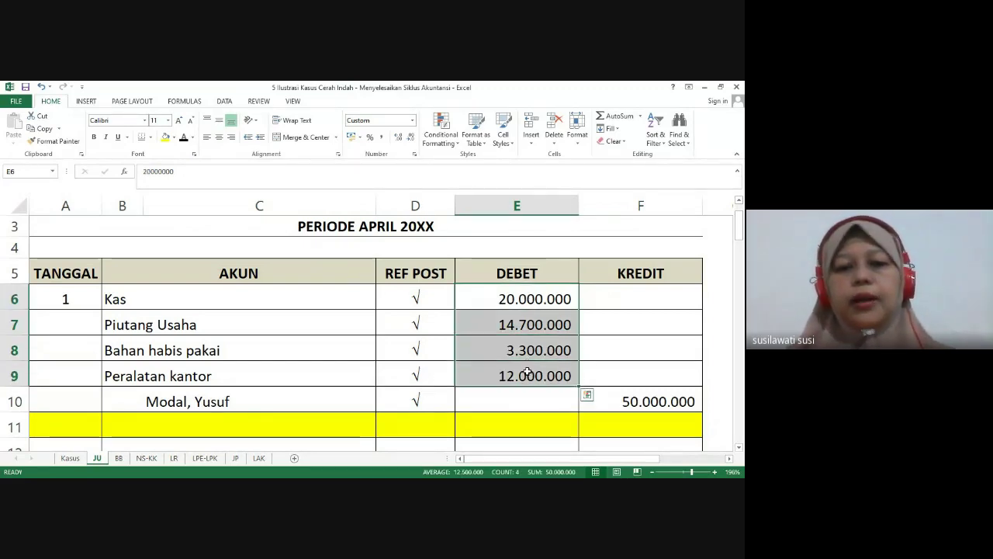
pyautogui.click(310, 395)
pyautogui.click(657, 401)
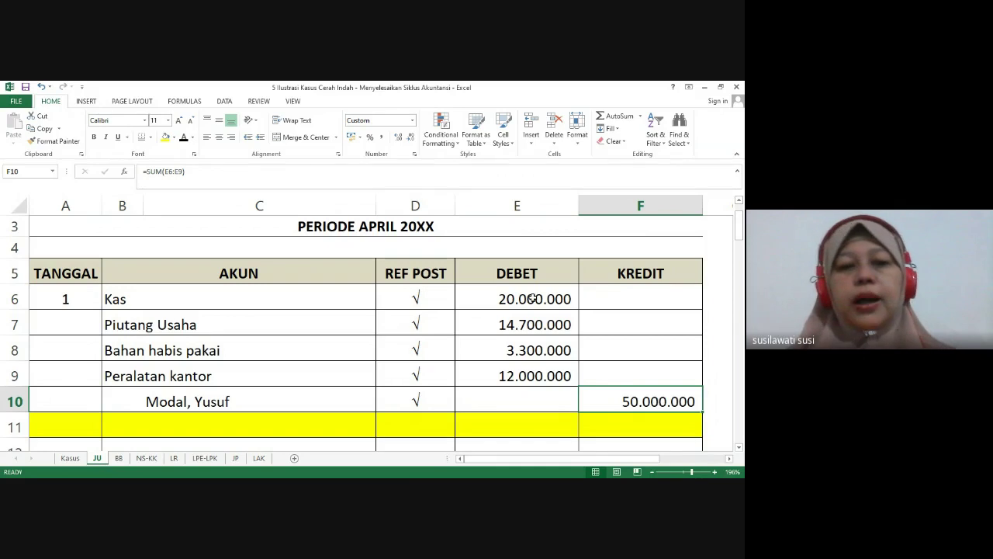
pyautogui.moveTo(535, 299); pyautogui.dragTo(528, 373)
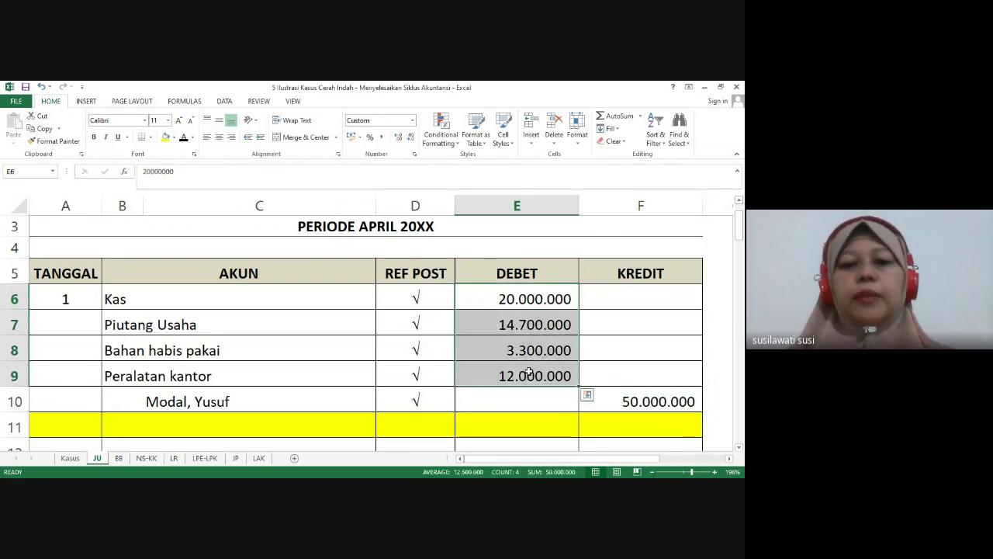
pyautogui.click(391, 399)
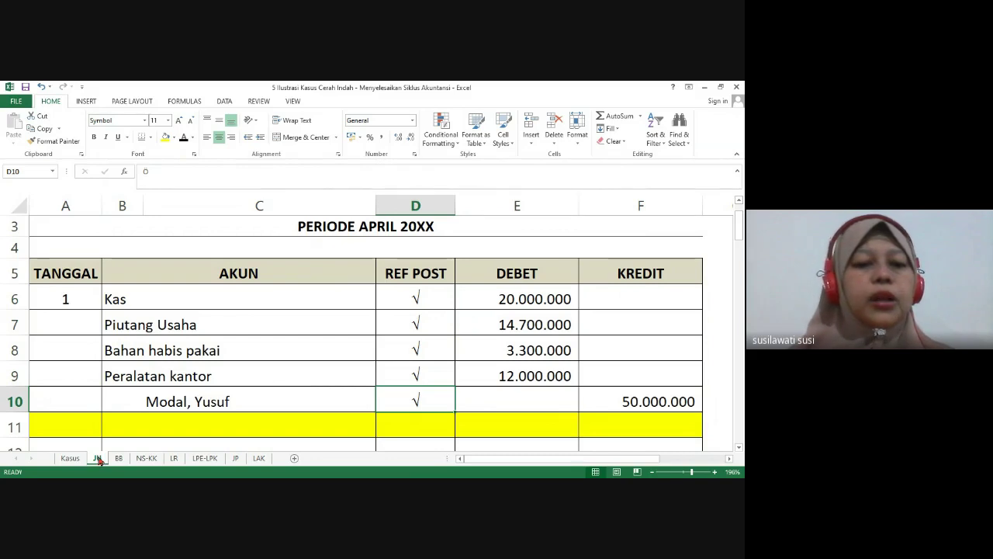
# Check the rent payment on the Kasus sheet, and set the font colour of its journal entry in JU cells A12:F13 to black
pyautogui.click(72, 459)
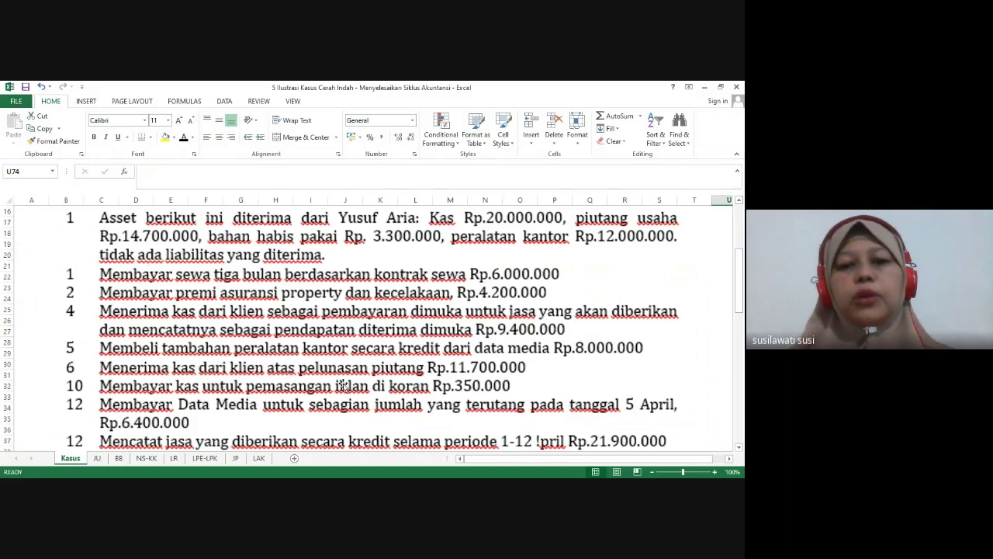
pyautogui.click(97, 459)
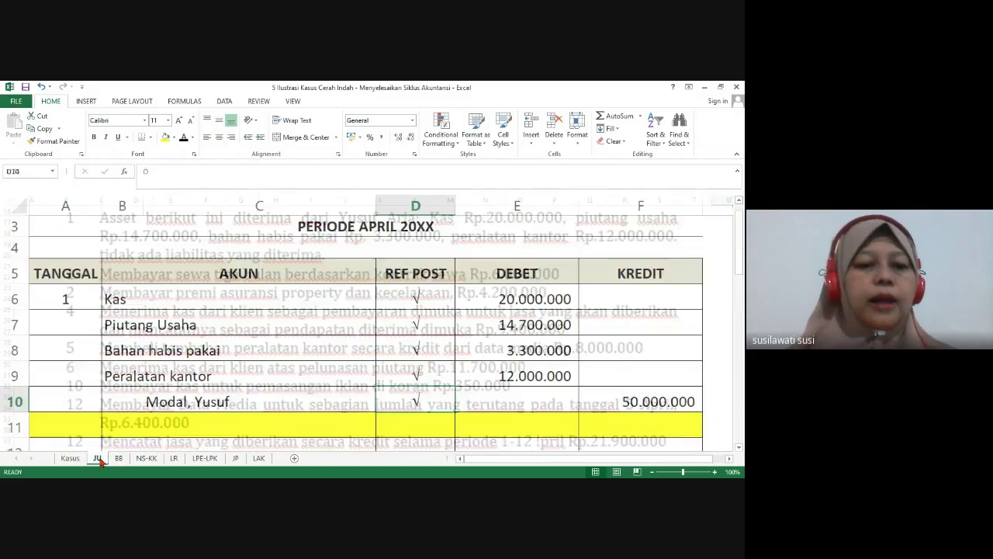
pyautogui.moveTo(739, 225); pyautogui.dragTo(739, 256)
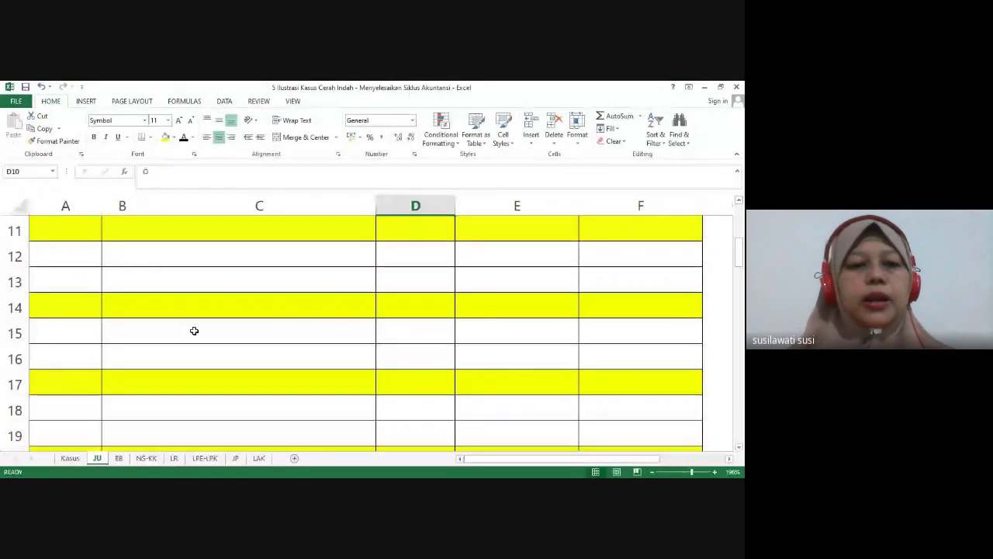
pyautogui.moveTo(66, 256); pyautogui.dragTo(525, 246)
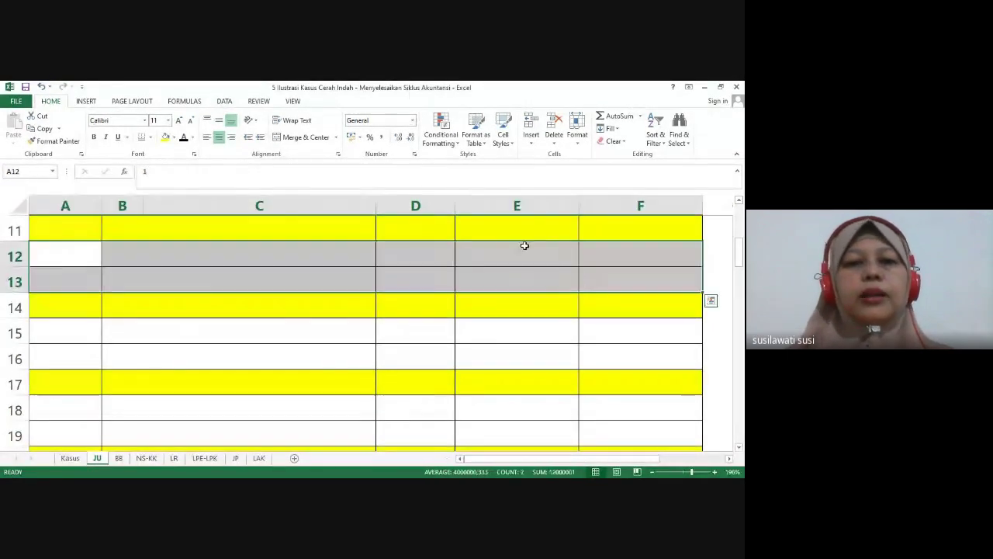
pyautogui.click(186, 141)
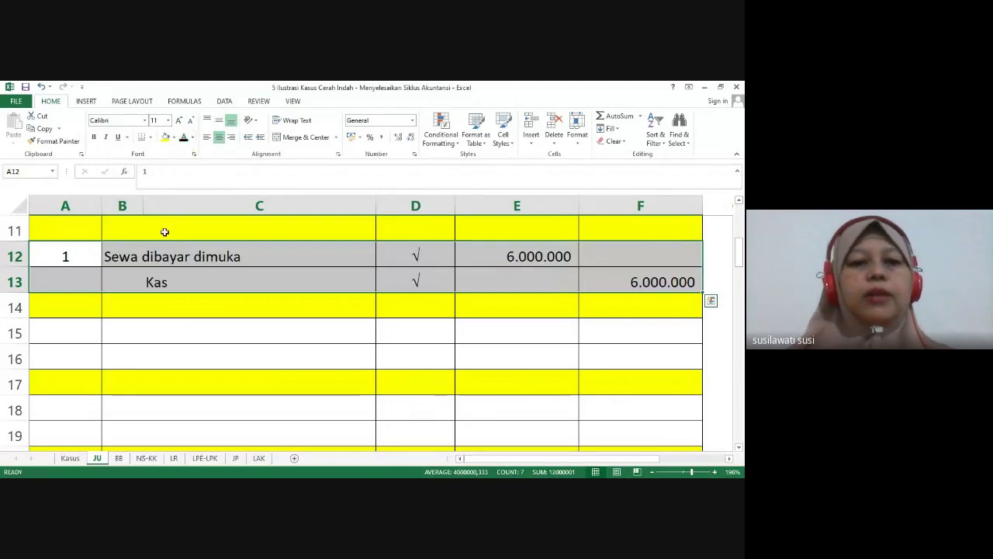
pyautogui.click(167, 260)
pyautogui.click(195, 278)
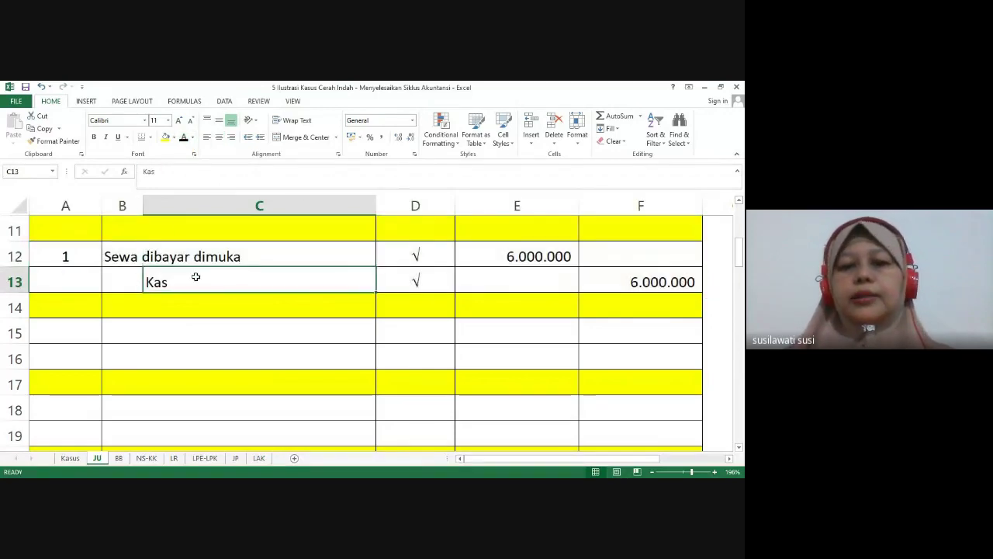
# Check the insurance premium payment on the Kasus sheet, and set the font colour of its journal entry in JU cells A15:F16 to black
pyautogui.click(71, 459)
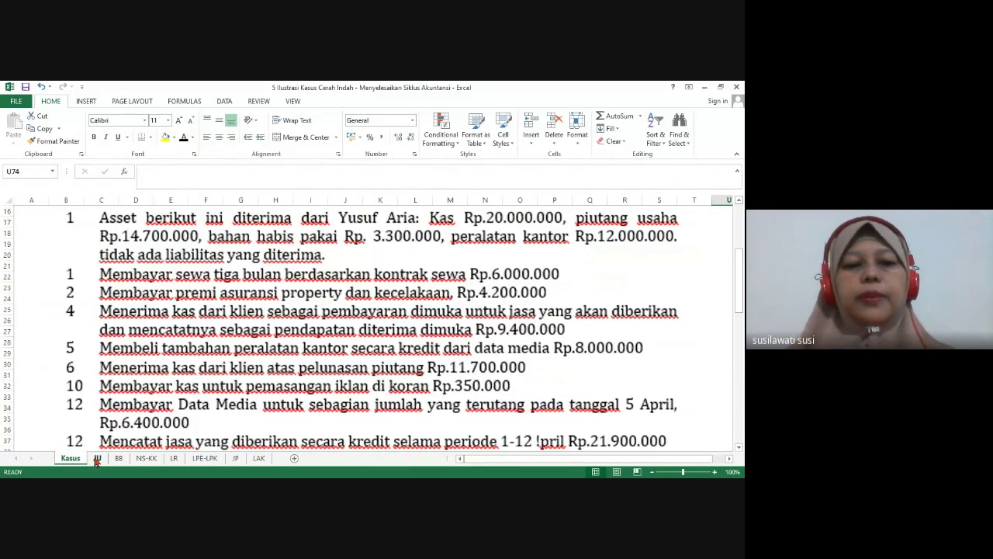
pyautogui.click(97, 459)
pyautogui.moveTo(78, 332); pyautogui.dragTo(592, 349)
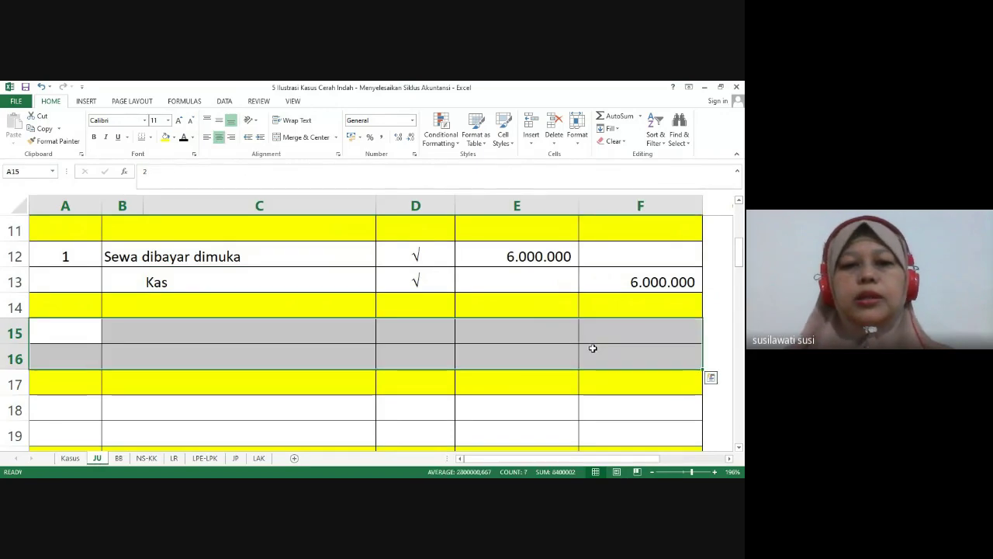
pyautogui.click(184, 139)
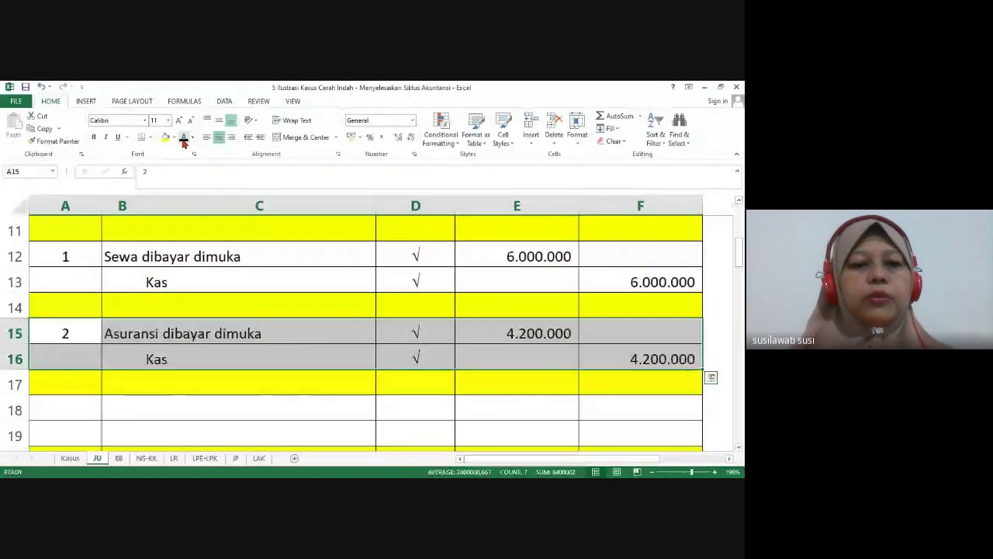
# Check the 4 April advance payment from clients on the Kasus sheet, and set the font colour of its journal entry in JU cells A18:F19 to black
pyautogui.click(128, 332)
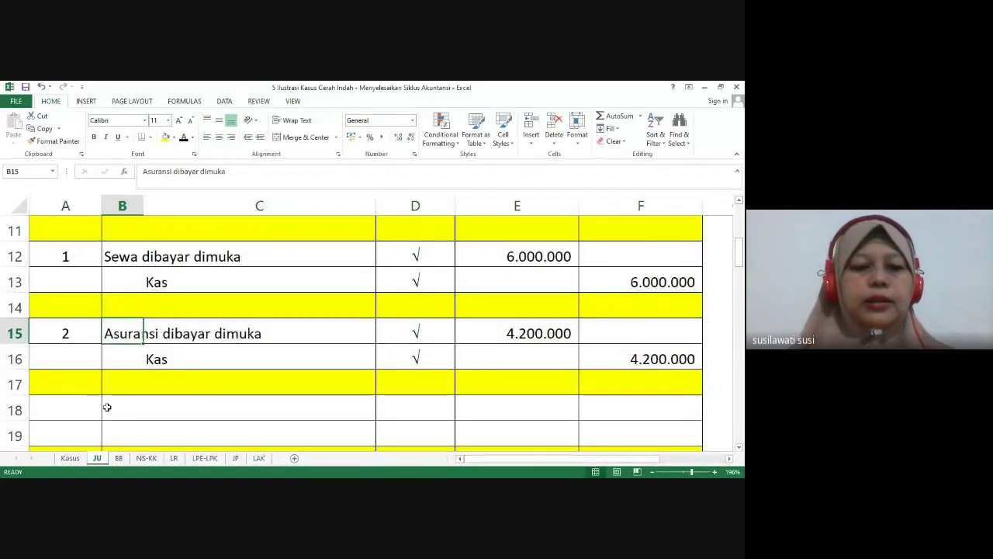
pyautogui.click(70, 459)
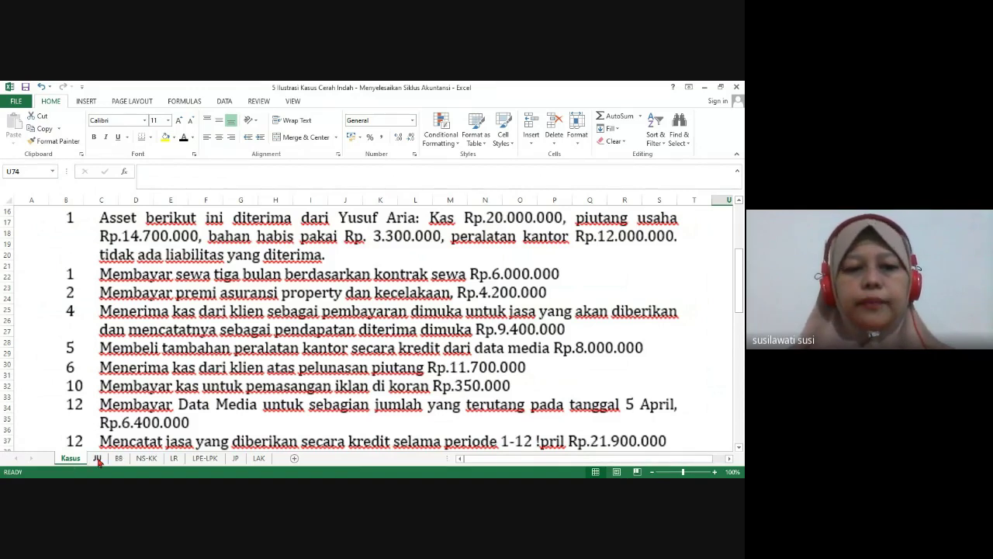
pyautogui.click(98, 459)
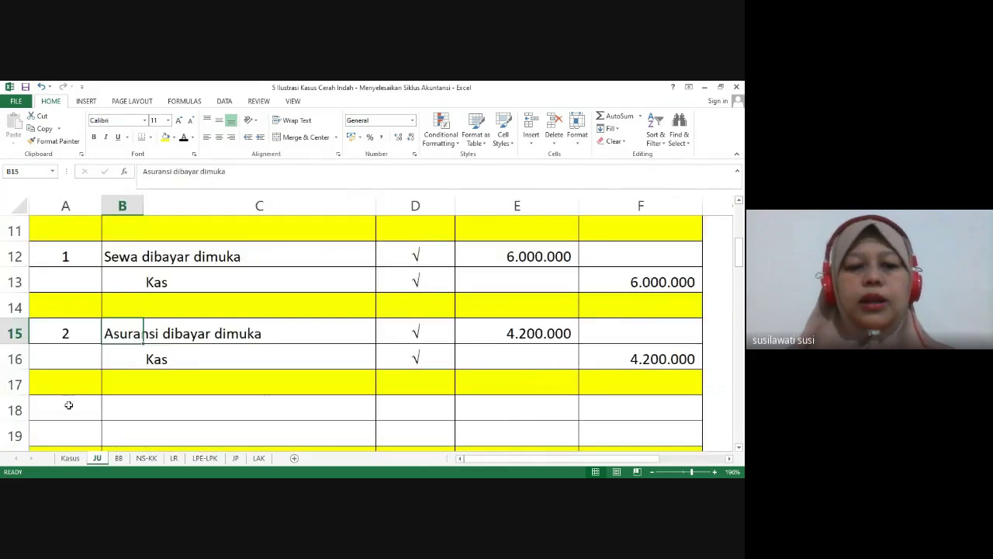
pyautogui.moveTo(76, 404); pyautogui.dragTo(658, 432)
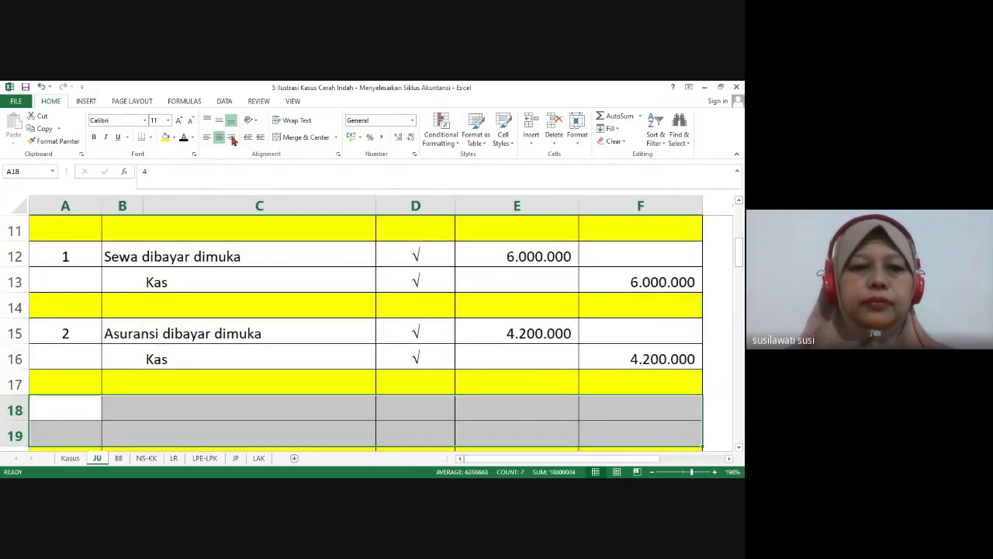
pyautogui.click(184, 137)
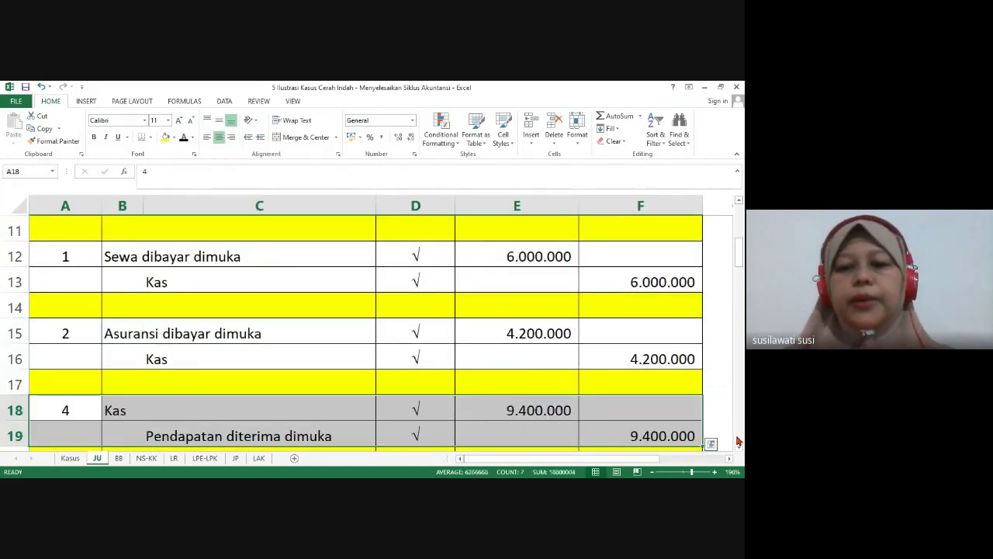
# Check the 5 April credit purchase of office equipment on the Kasus sheet, and set the font colour of JU cells A21:F22 to black
pyautogui.moveTo(739, 448); pyautogui.dragTo(739, 449)
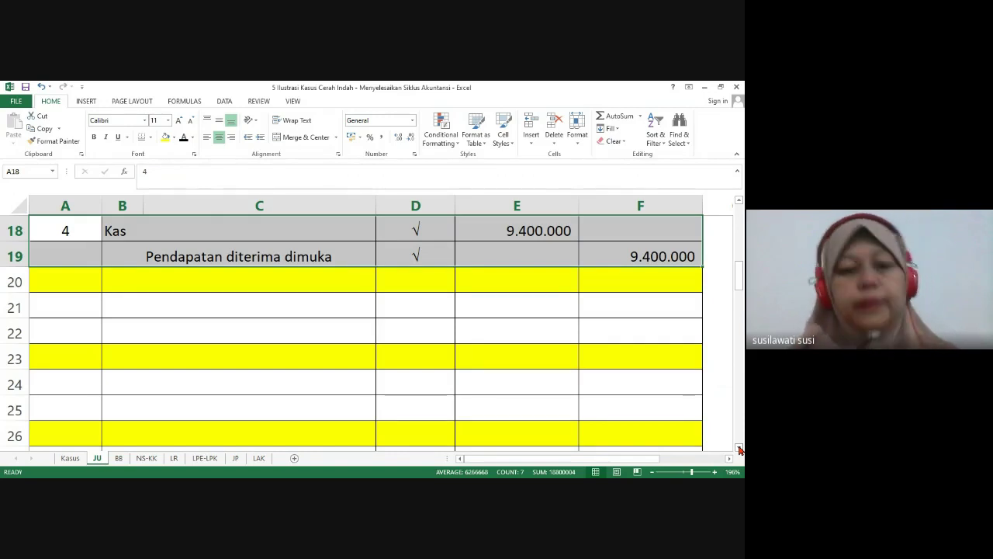
pyautogui.click(80, 306)
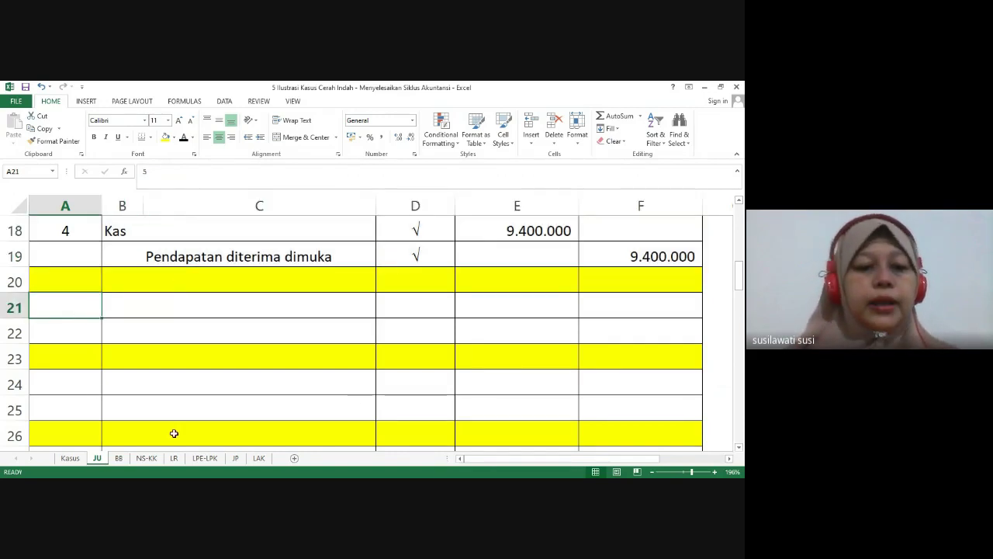
pyautogui.click(71, 459)
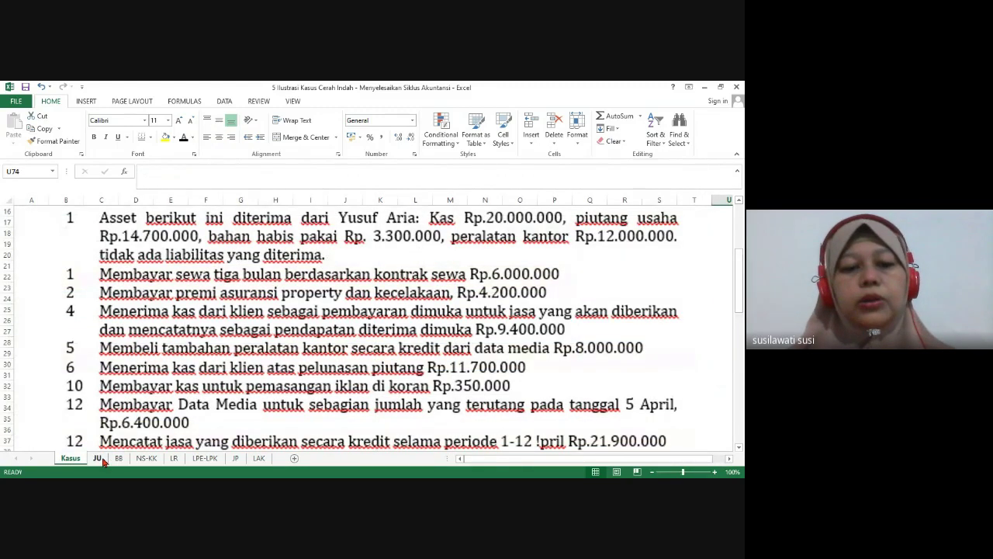
pyautogui.click(97, 459)
pyautogui.moveTo(78, 310)
pyautogui.mouseDown()
pyautogui.moveTo(155, 304)
pyautogui.moveTo(607, 338)
pyautogui.mouseUp()
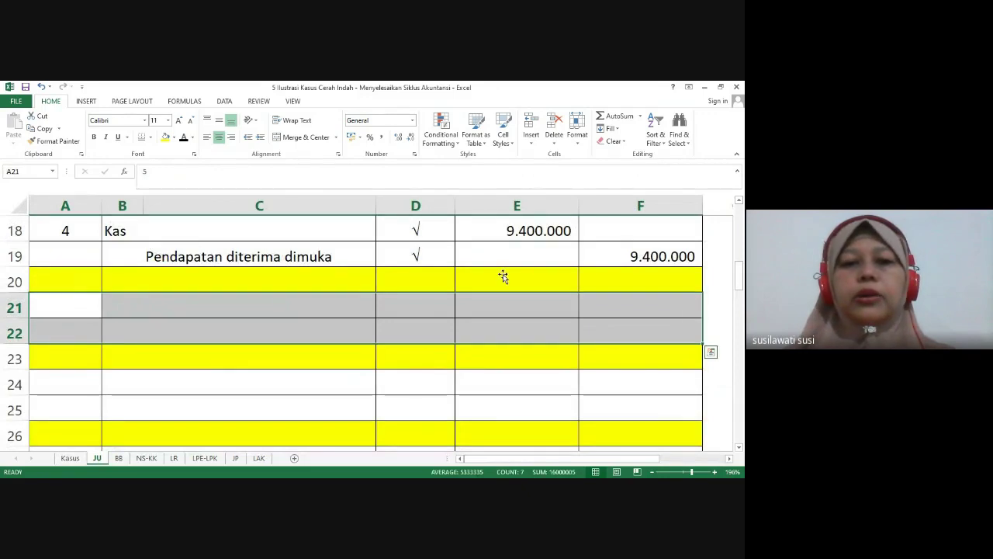
pyautogui.click(184, 138)
pyautogui.click(139, 310)
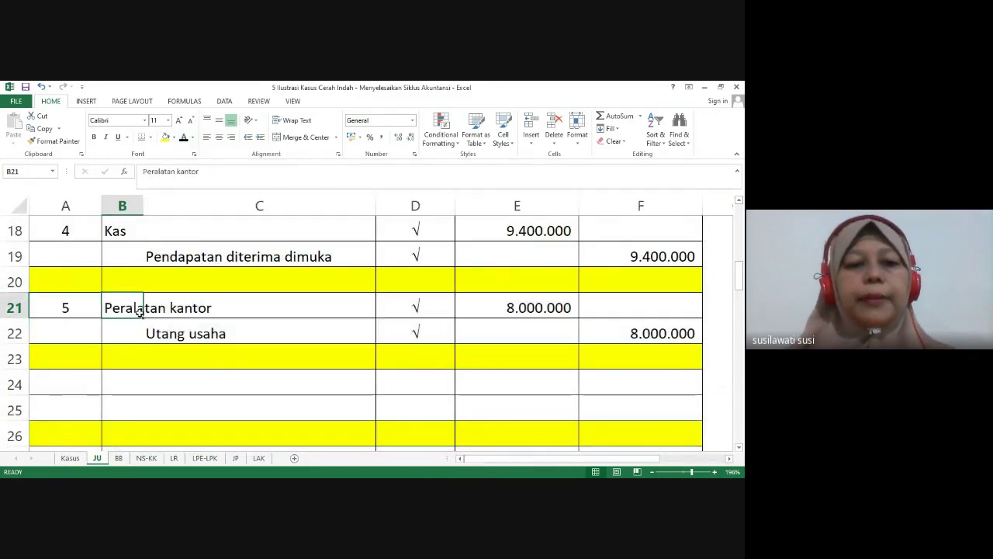
pyautogui.click(181, 331)
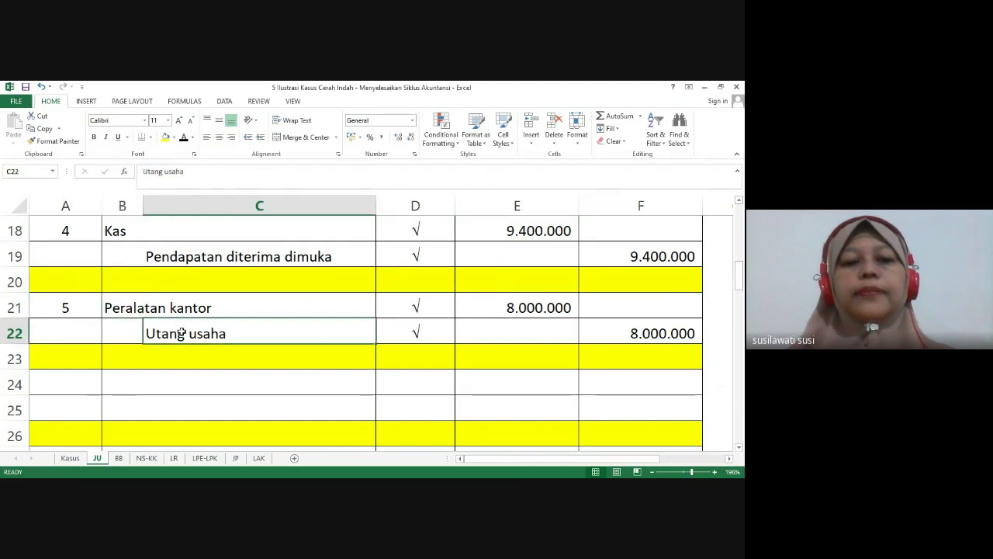
# Check the 6 April receivable collection on the Kasus sheet, and set the font colour of its journal entry in JU cells A24:F25 to black
pyautogui.click(71, 458)
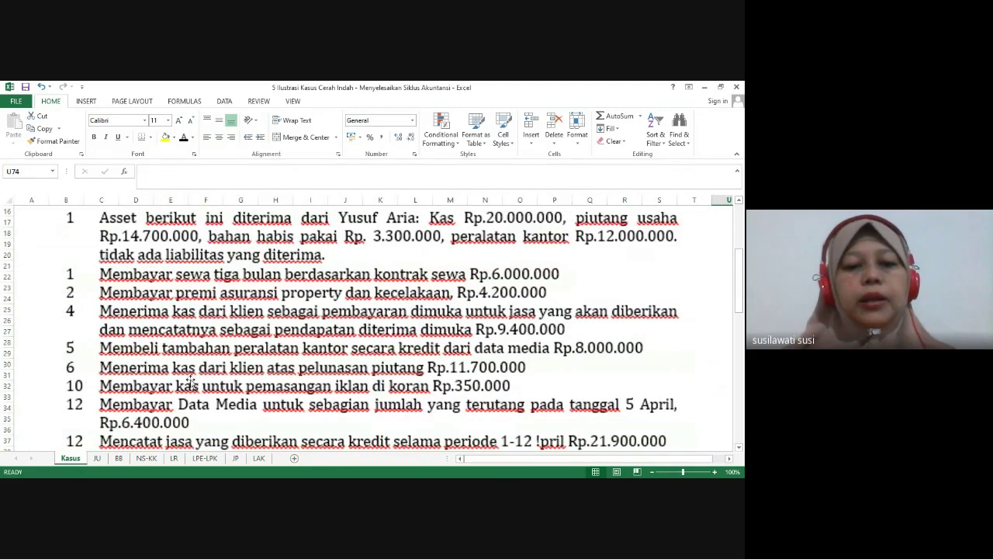
pyautogui.click(97, 458)
pyautogui.moveTo(67, 382); pyautogui.dragTo(616, 401)
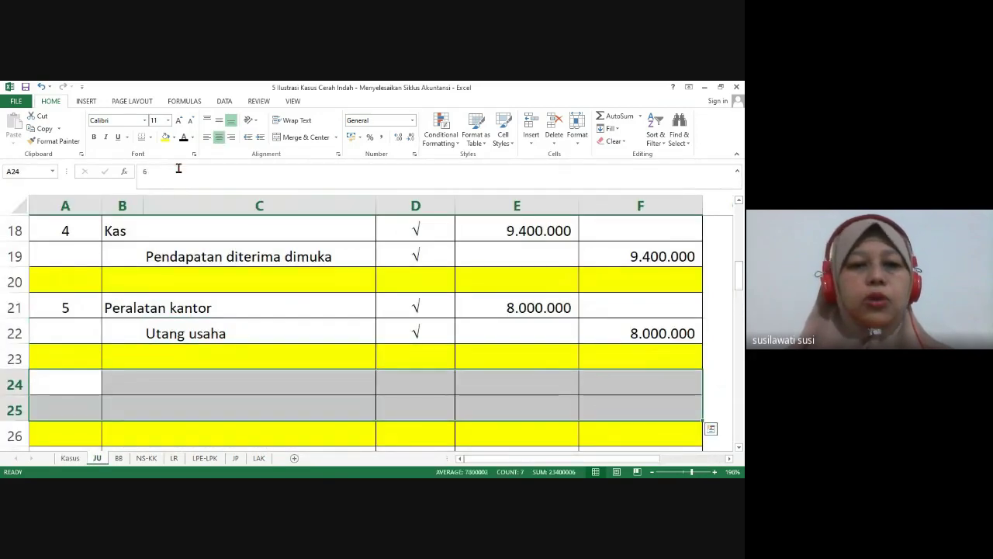
pyautogui.click(183, 137)
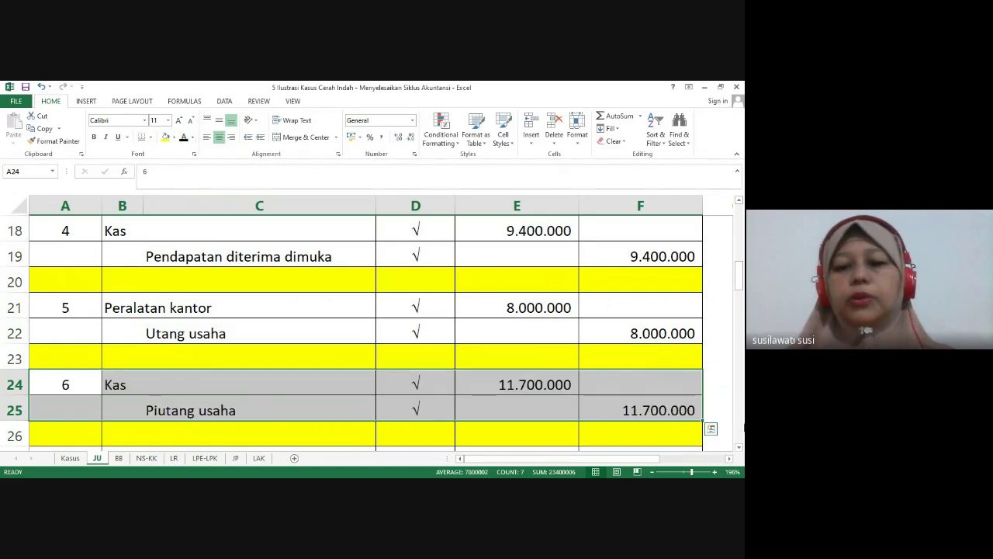
# Check the 10 April newspaper advertising payment on the Kasus sheet, and set the font colour of its journal entry in JU cells A27:F28 to black
pyautogui.click(740, 449)
pyautogui.click(740, 449)
pyautogui.click(739, 448)
pyautogui.click(740, 449)
pyautogui.click(740, 449)
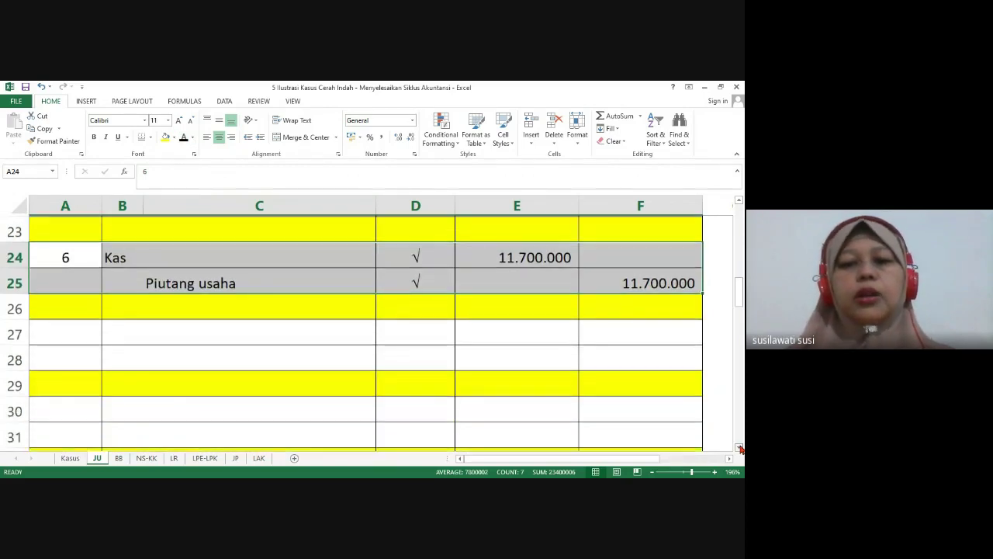
pyautogui.click(739, 449)
pyautogui.click(739, 449)
pyautogui.click(739, 448)
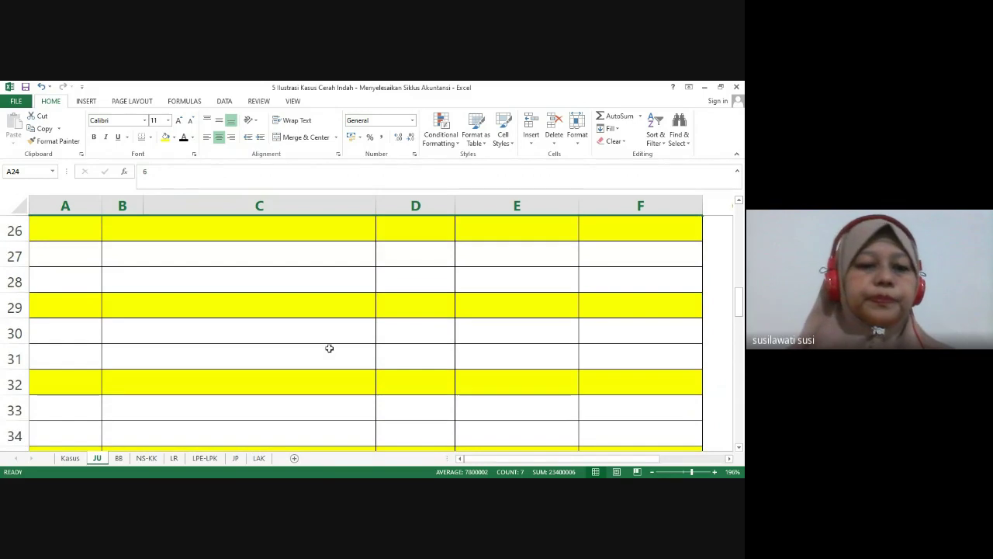
pyautogui.click(71, 458)
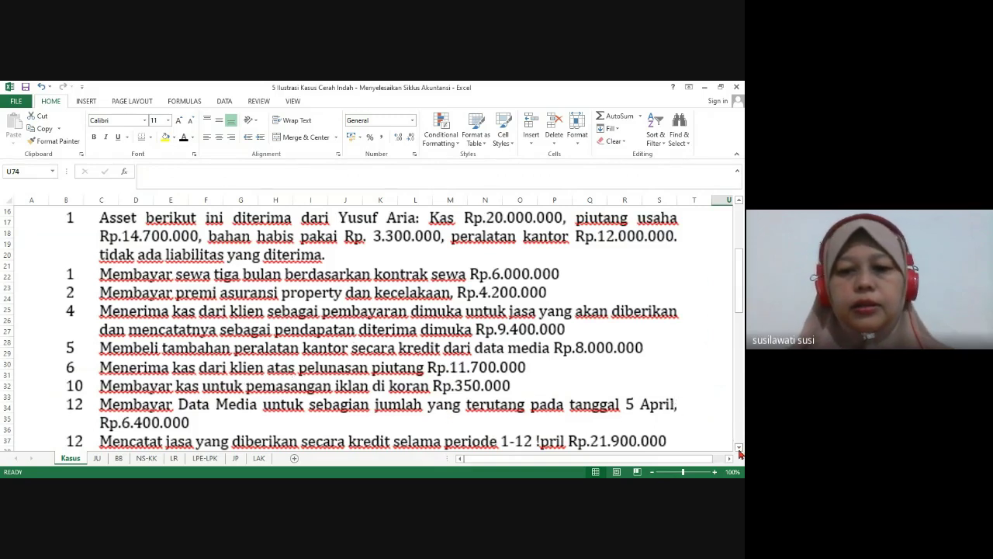
pyautogui.click(740, 448)
pyautogui.click(739, 449)
pyautogui.click(740, 449)
pyautogui.click(740, 449)
pyautogui.click(740, 449)
pyautogui.click(739, 449)
pyautogui.click(739, 449)
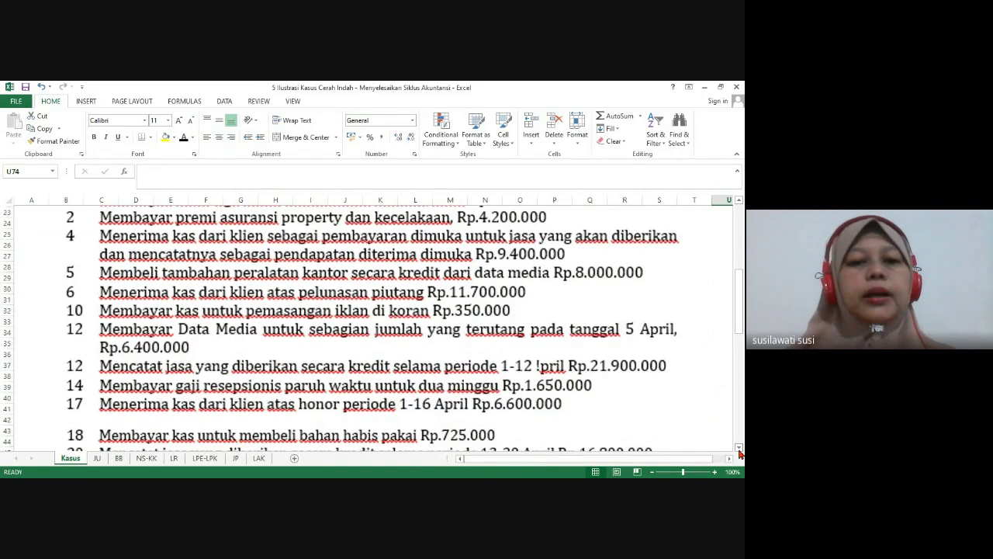
pyautogui.click(739, 449)
pyautogui.click(739, 448)
pyautogui.click(740, 448)
pyautogui.click(740, 449)
pyautogui.click(739, 449)
pyautogui.click(739, 449)
pyautogui.click(740, 449)
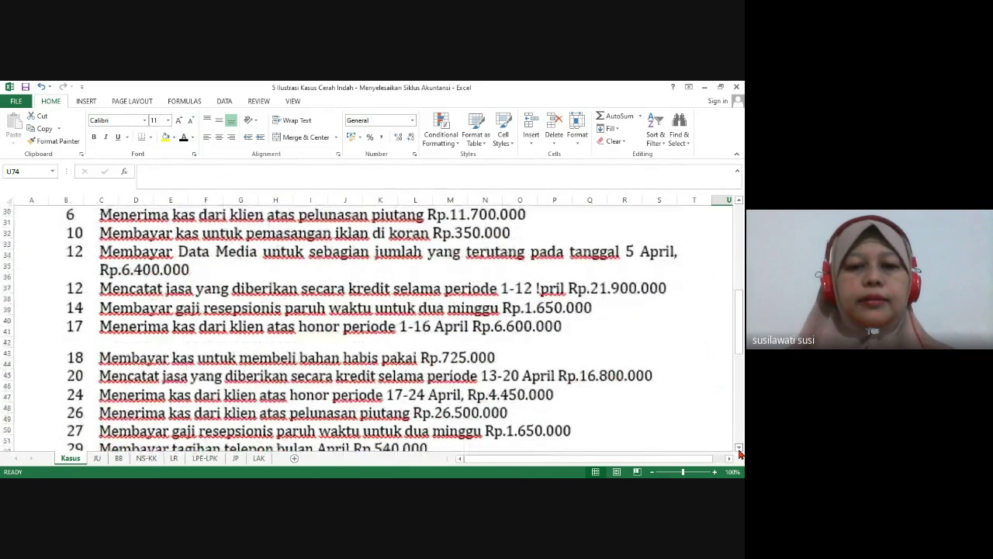
pyautogui.click(96, 459)
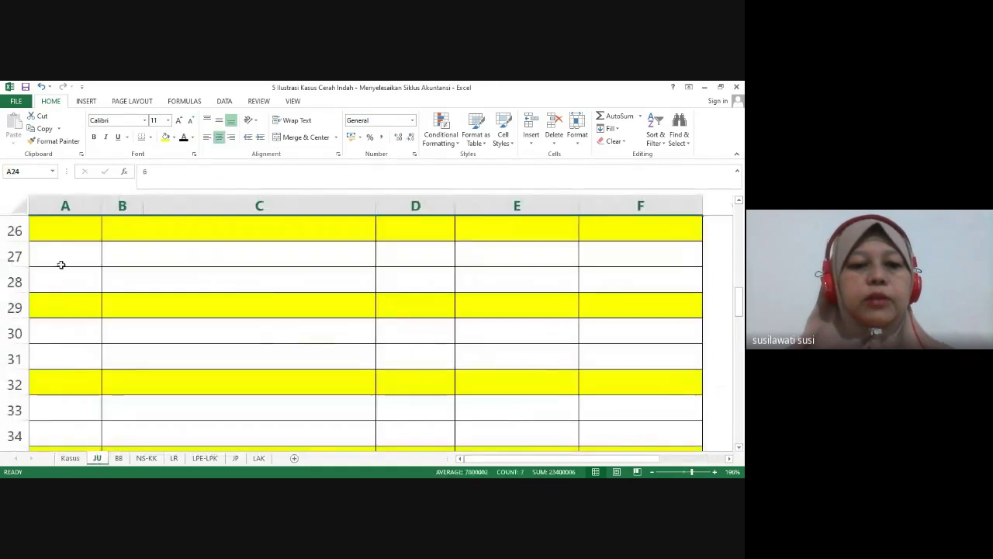
pyautogui.moveTo(59, 259); pyautogui.dragTo(654, 285)
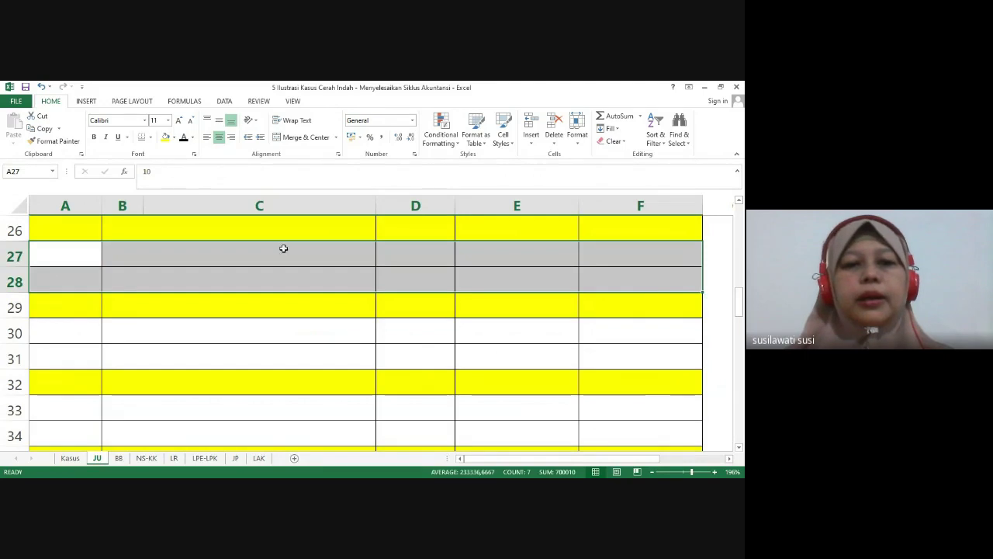
pyautogui.click(184, 143)
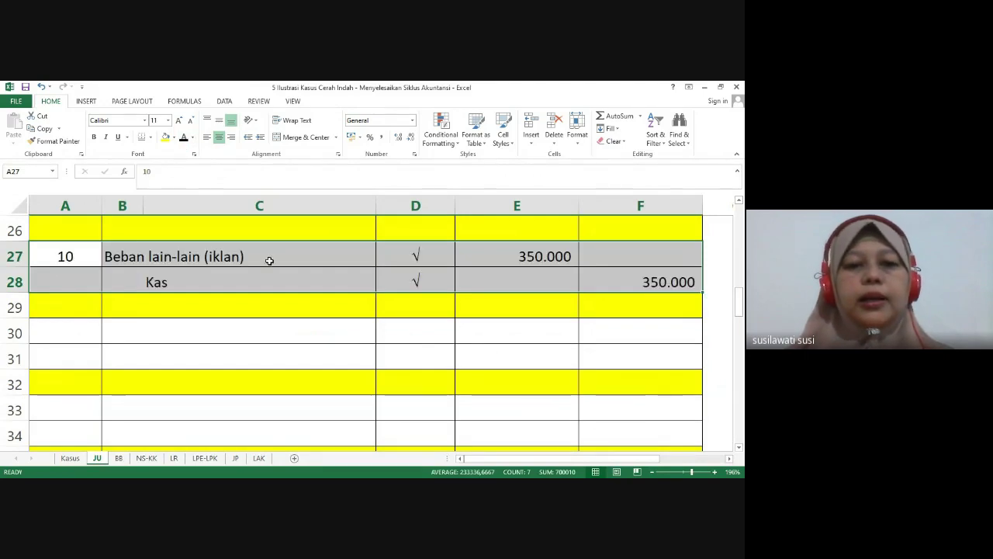
pyautogui.click(299, 258)
pyautogui.click(123, 258)
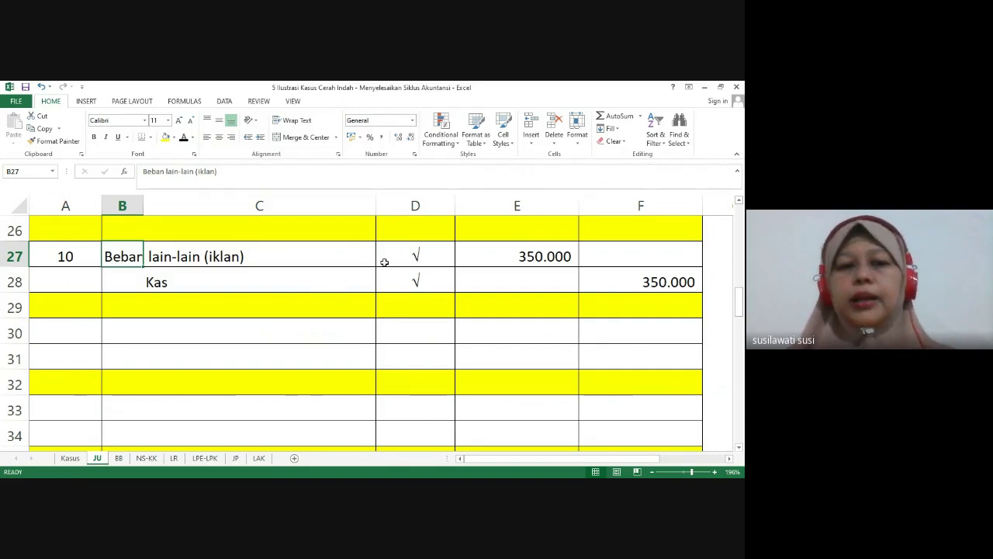
# Check the 12 April partial payment to Data Media on the Kasus sheet, and set the font colour of JU cells A30:F31 to black
pyautogui.click(70, 458)
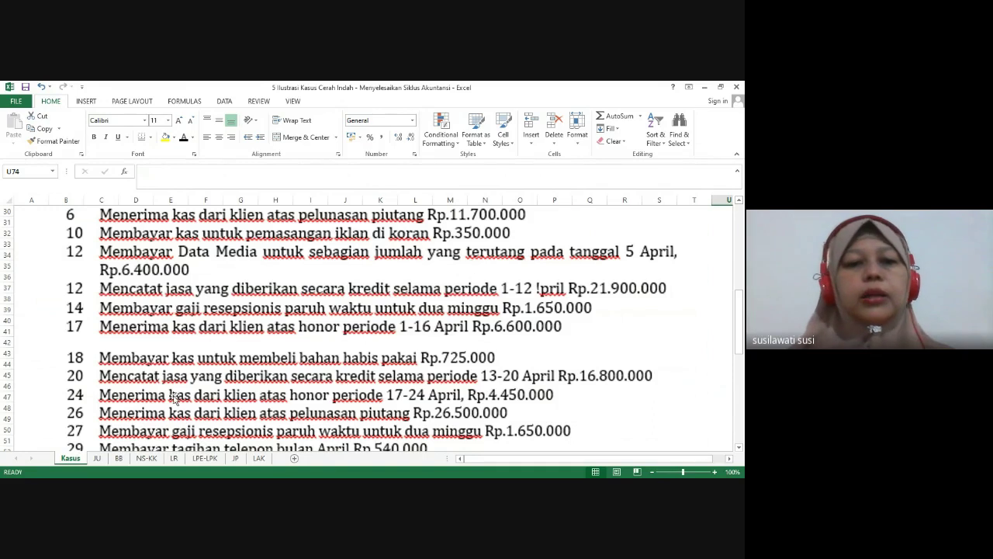
pyautogui.click(97, 458)
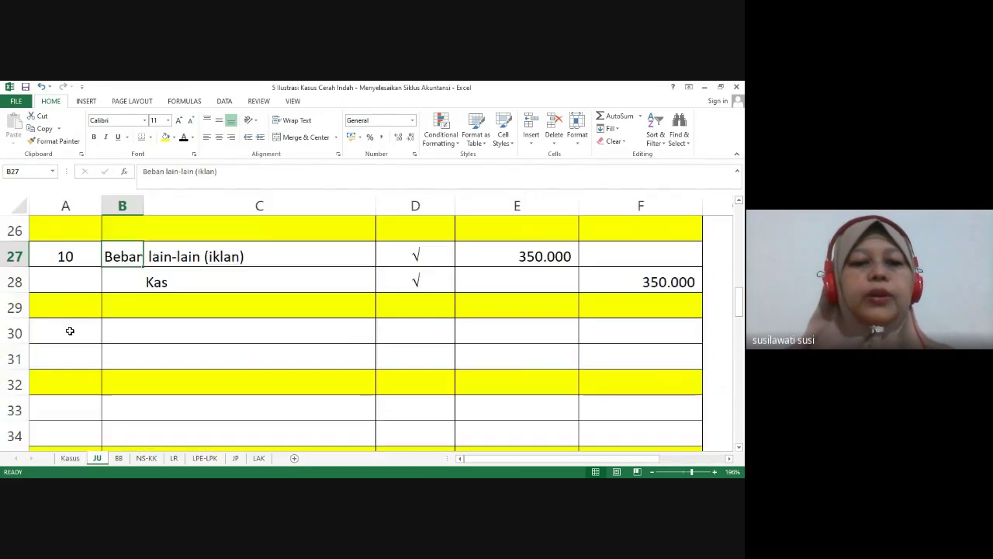
pyautogui.moveTo(70, 331); pyautogui.dragTo(694, 357)
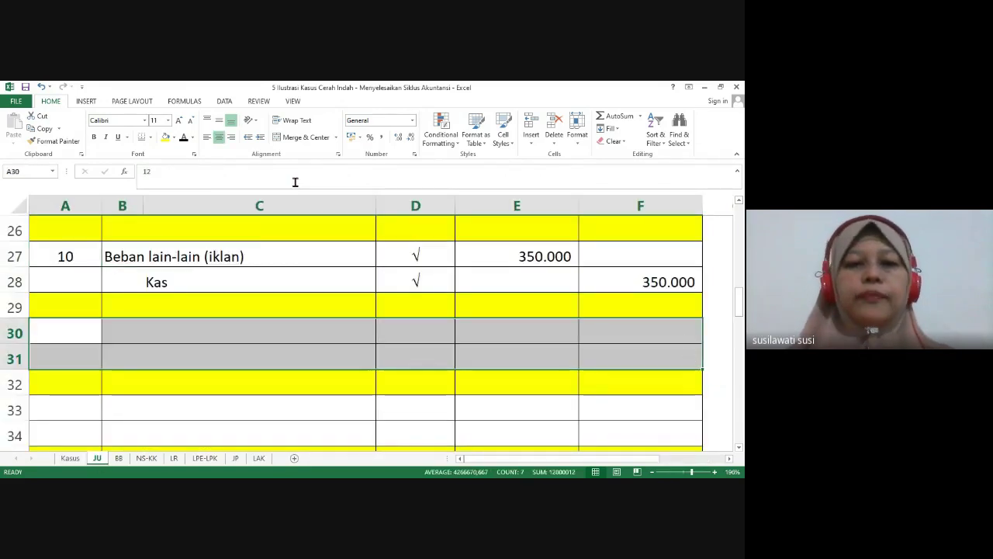
pyautogui.click(183, 137)
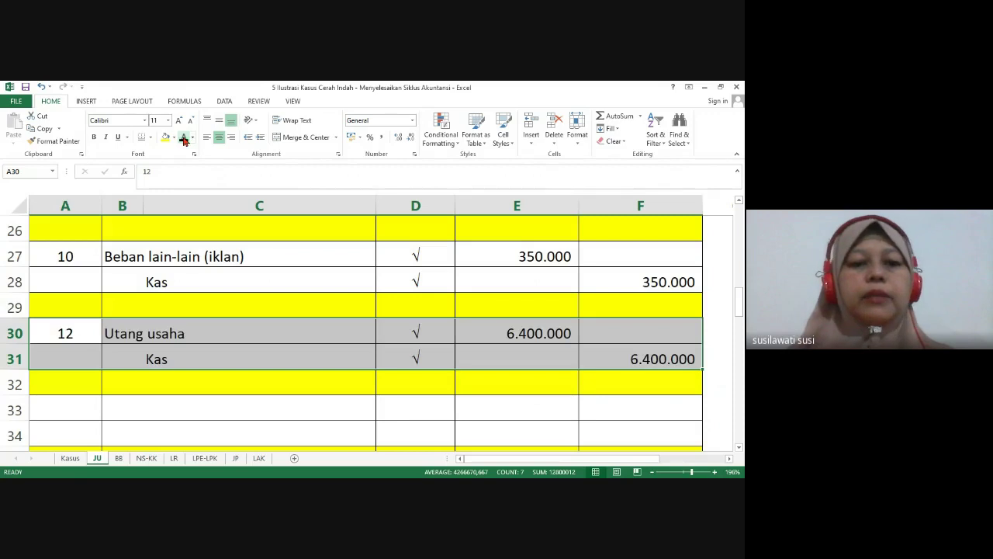
pyautogui.click(118, 326)
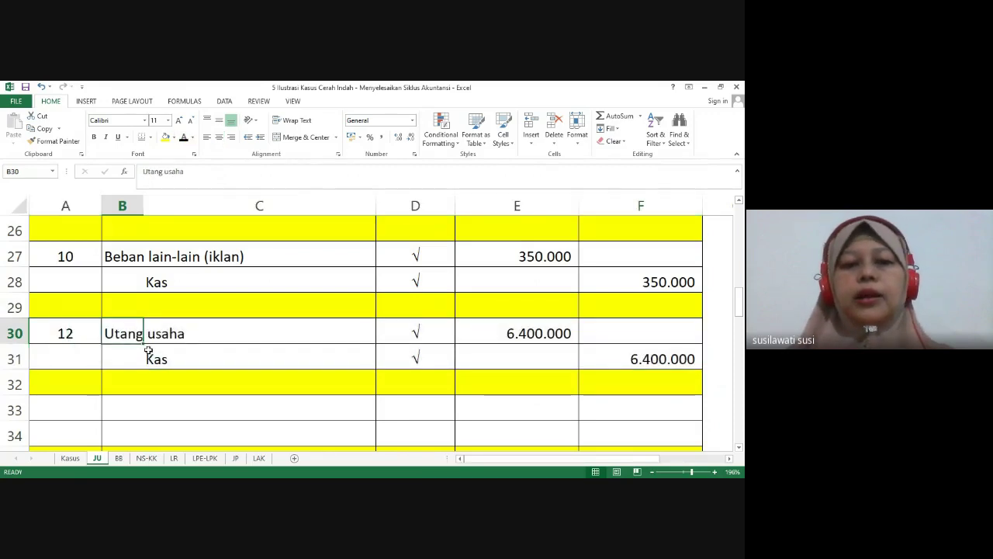
pyautogui.click(148, 350)
# Check the services rendered on credit for 1-12 April on the Kasus sheet, and set the font colour of JU cells A33:F34 to black
pyautogui.click(70, 458)
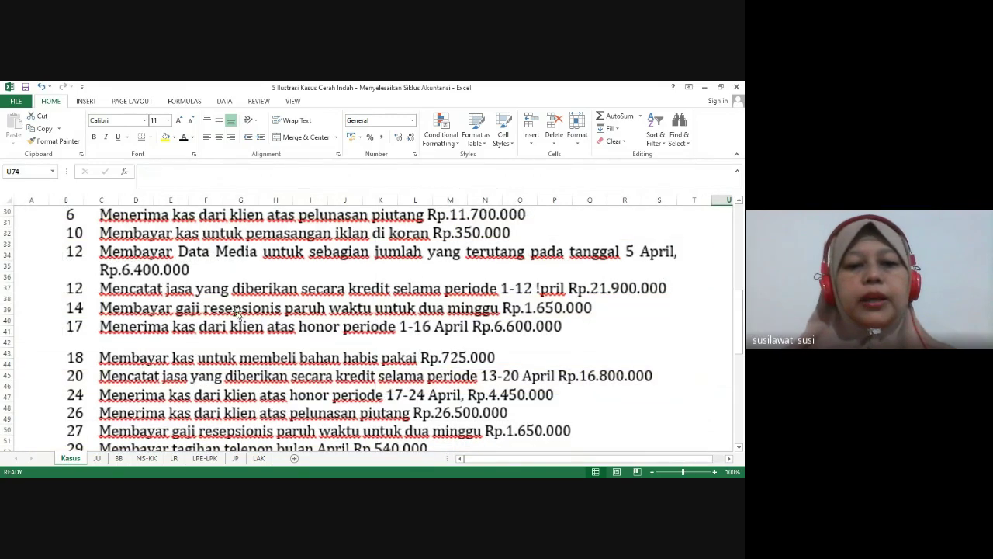
pyautogui.click(97, 458)
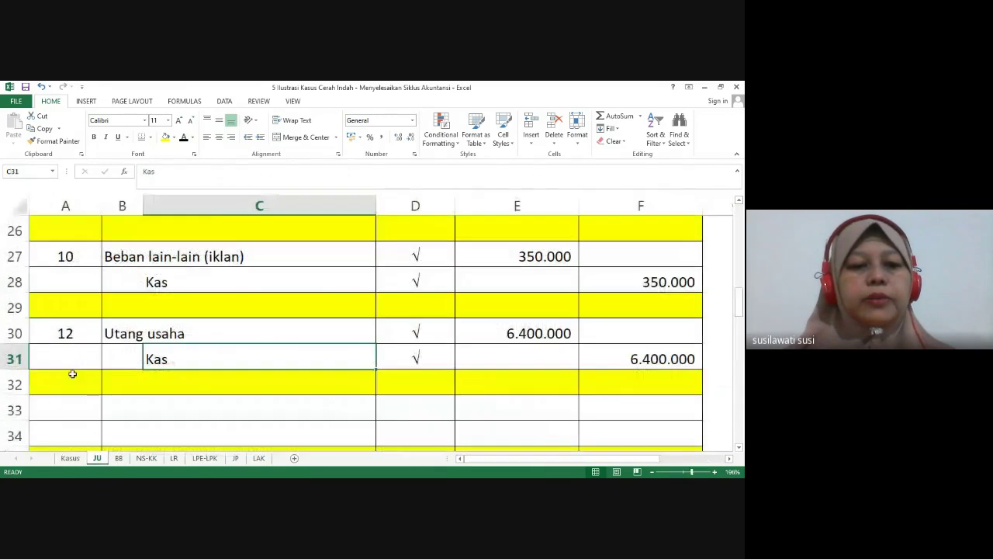
pyautogui.moveTo(57, 414); pyautogui.dragTo(623, 422)
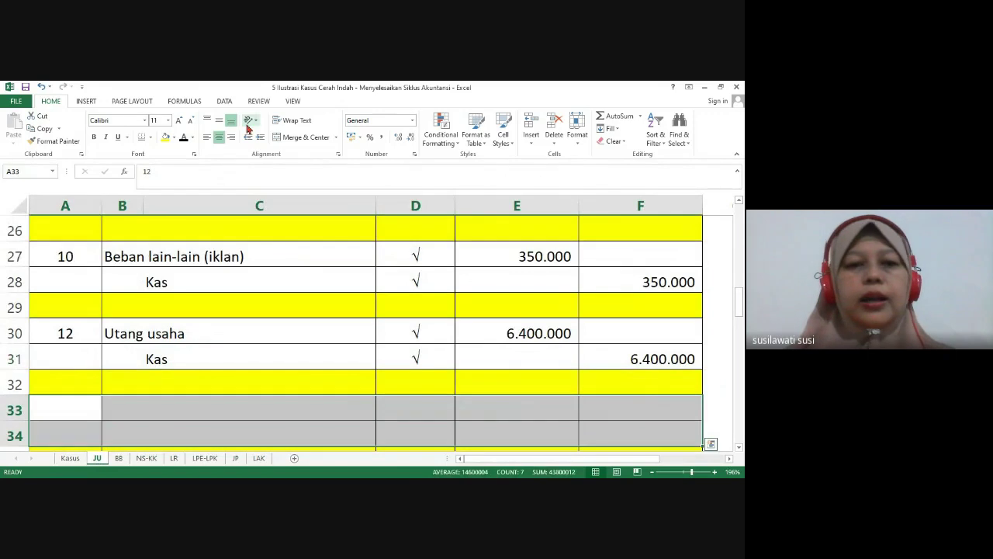
pyautogui.click(184, 137)
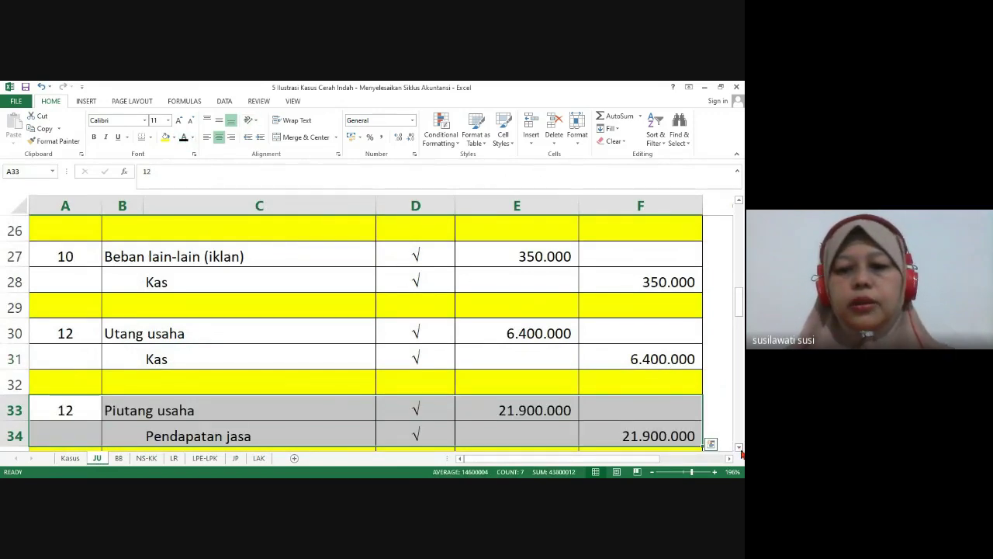
# Check the 14 April receptionist salary payment on the Kasus sheet, and set the font colour of its journal entry in JU cells A36:F37 to black
pyautogui.scroll(-2, 741, 452)
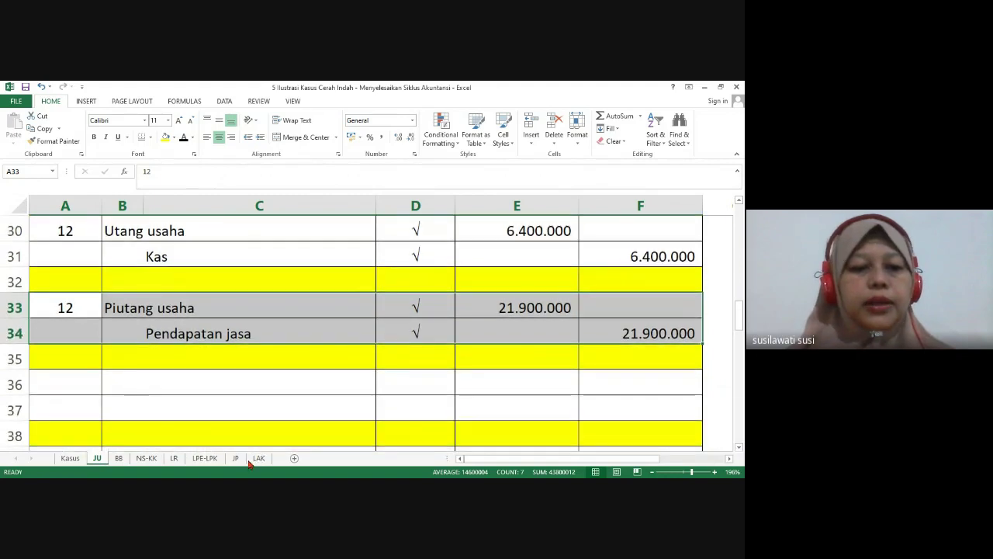
pyautogui.click(70, 458)
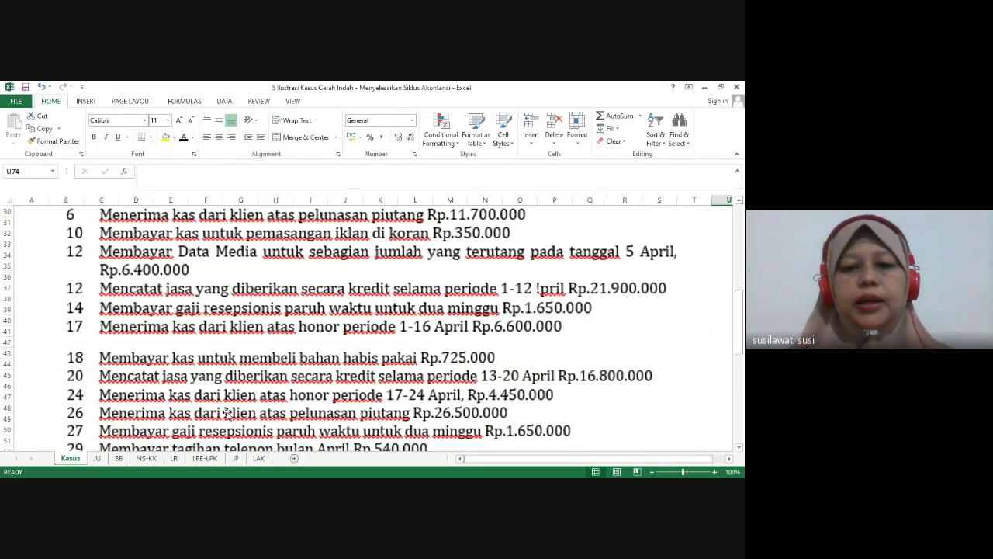
pyautogui.click(97, 459)
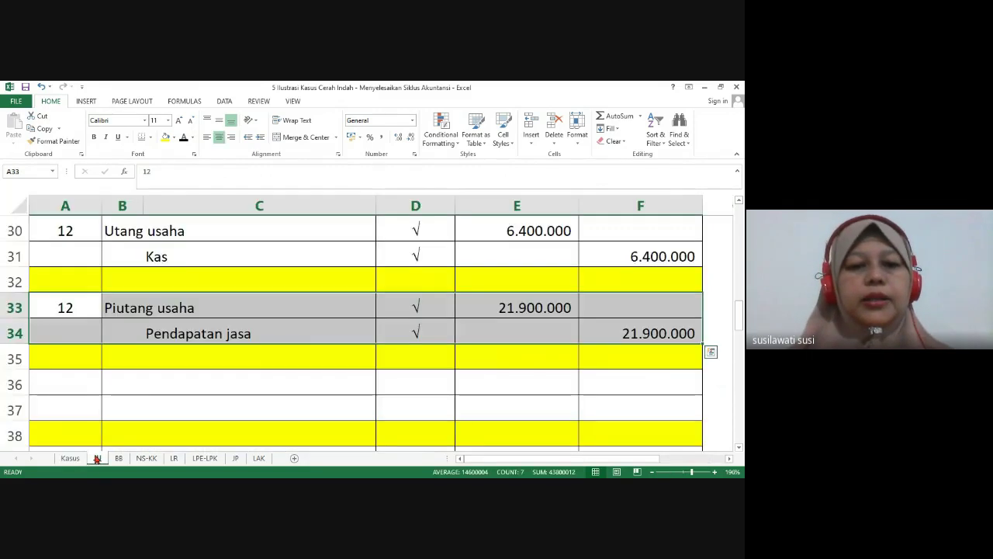
pyautogui.click(68, 380)
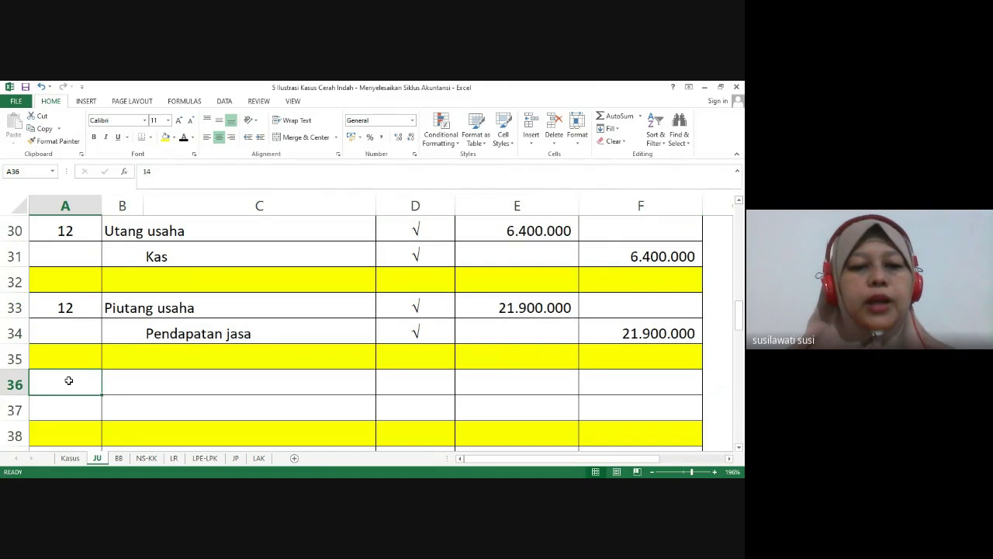
pyautogui.click(71, 458)
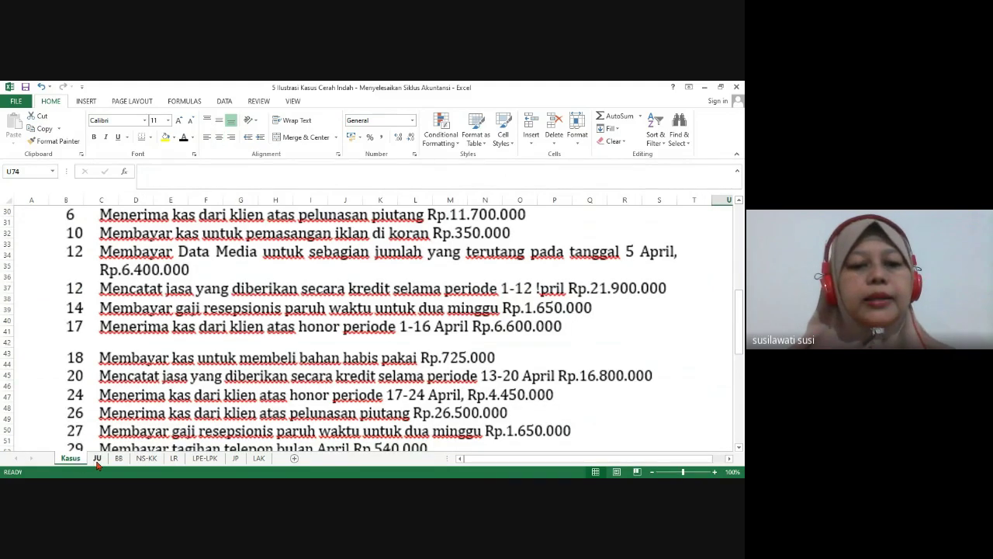
pyautogui.click(97, 459)
pyautogui.moveTo(82, 381); pyautogui.dragTo(599, 404)
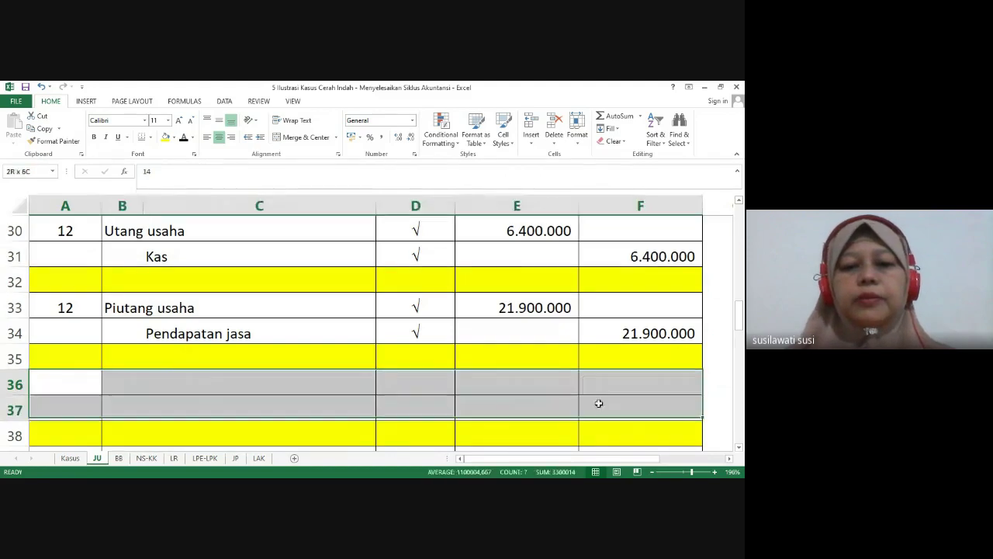
pyautogui.click(184, 137)
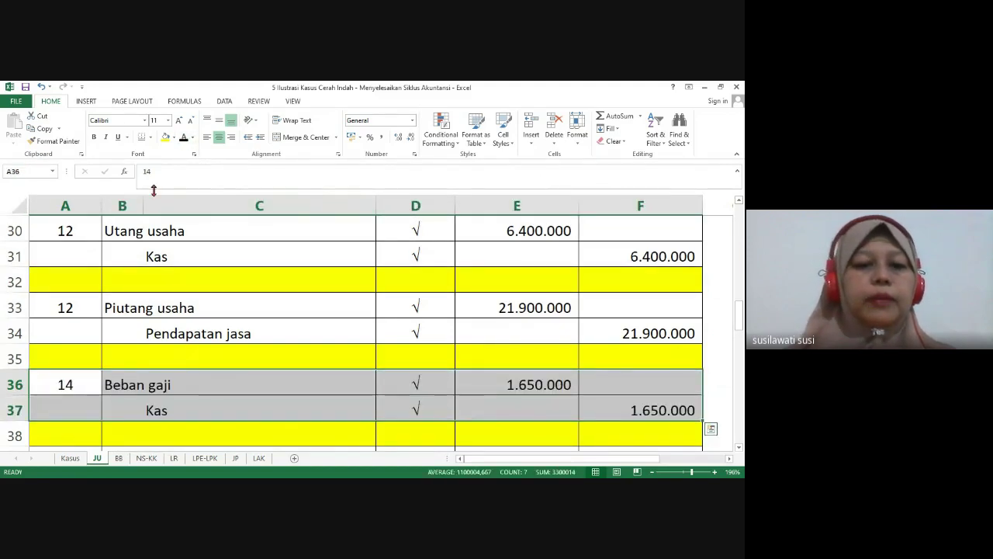
# Check the cash fees received for 1-16 April on the Kasus sheet, and set the font colour of JU cells A39:F40 to black
pyautogui.click(740, 449)
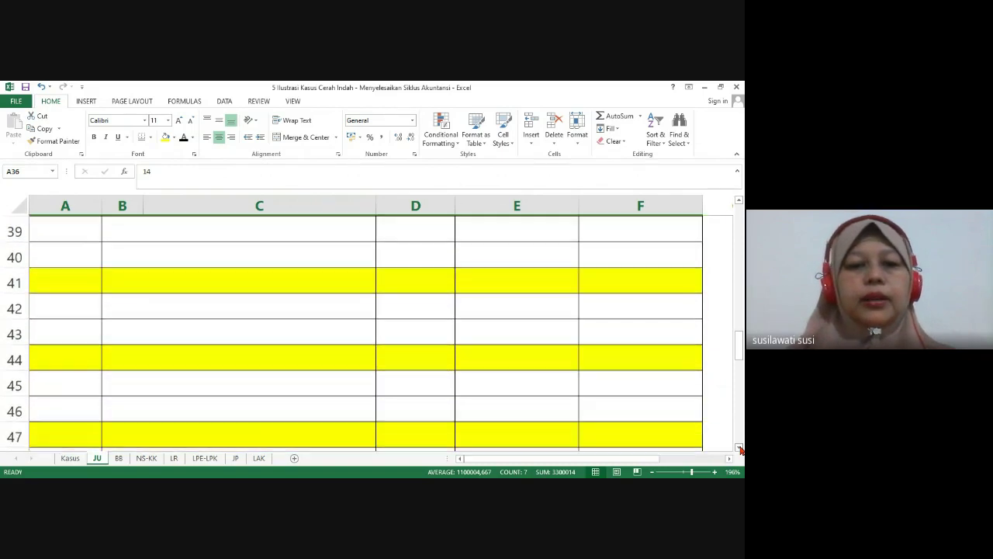
pyautogui.click(70, 458)
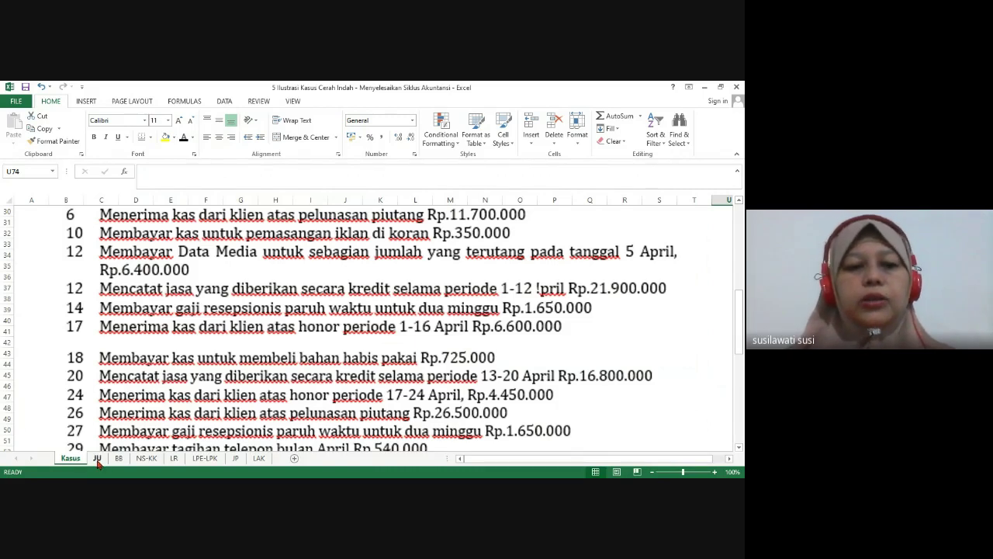
pyautogui.click(97, 459)
pyautogui.moveTo(76, 235); pyautogui.dragTo(608, 257)
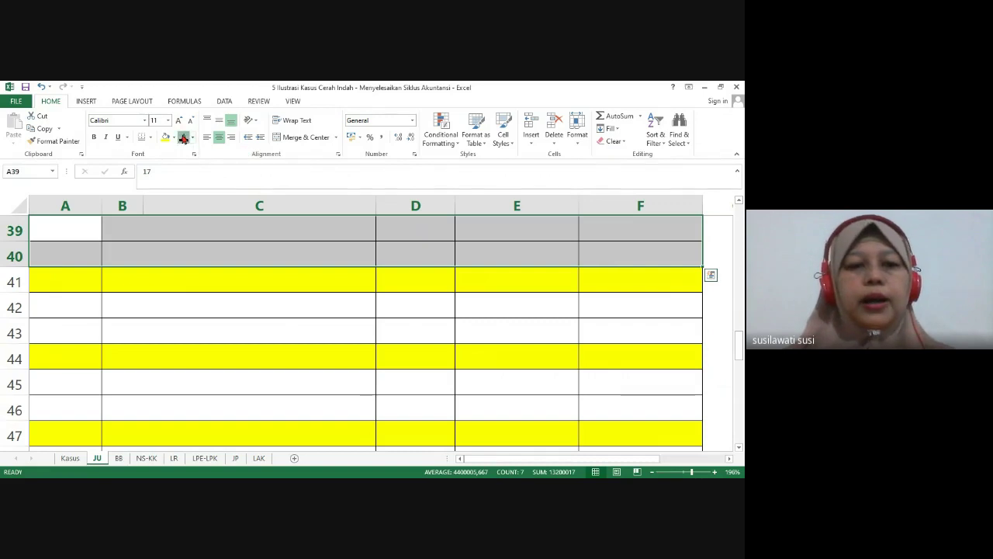
pyautogui.write('17\tKas\t\t√\t6.600.000\t \t\tPendapatan jasa\t√\t\t6.600.000')
pyautogui.click(122, 232)
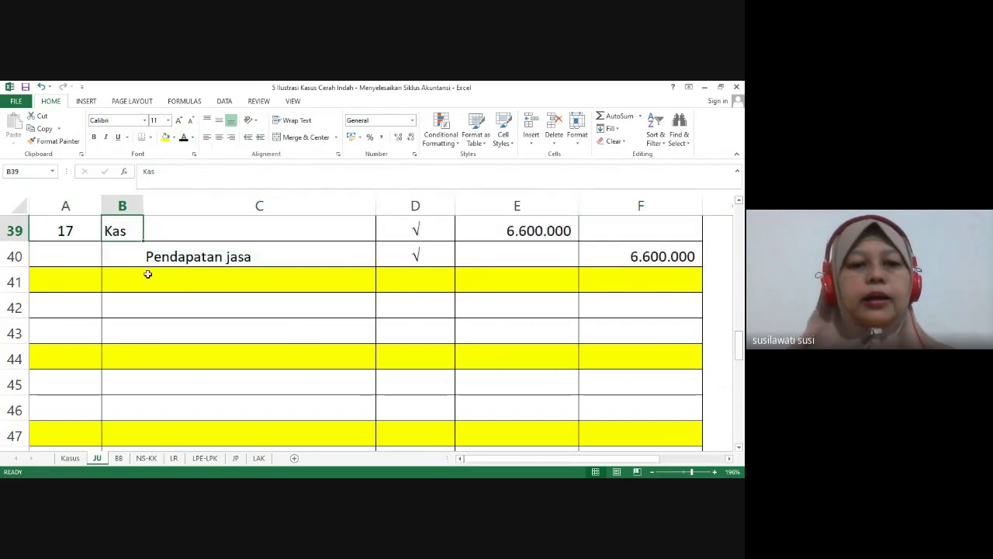
pyautogui.click(155, 255)
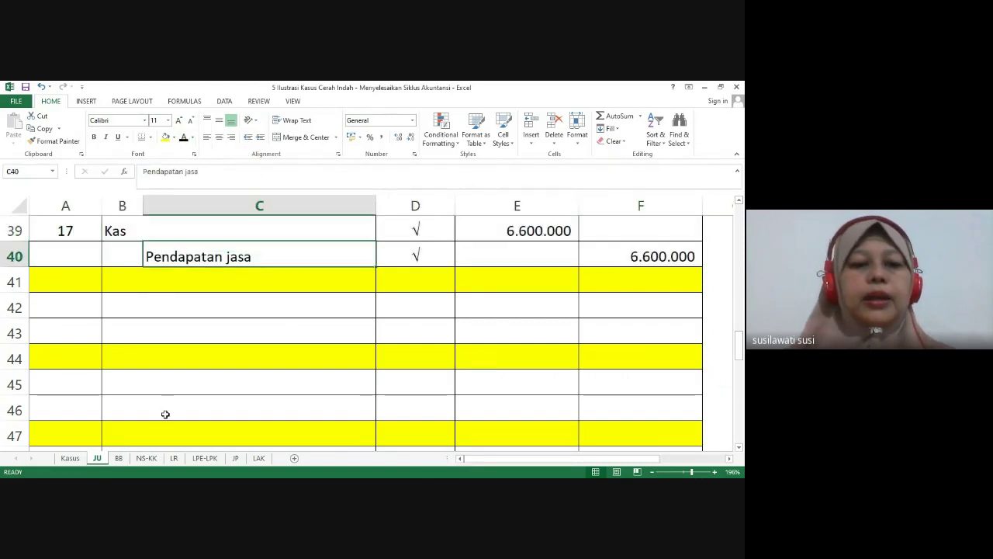
# Check the 18 April supplies purchase on the Kasus sheet, and set the font colour of its journal entry in JU cells A42:F43 to black
pyautogui.click(76, 460)
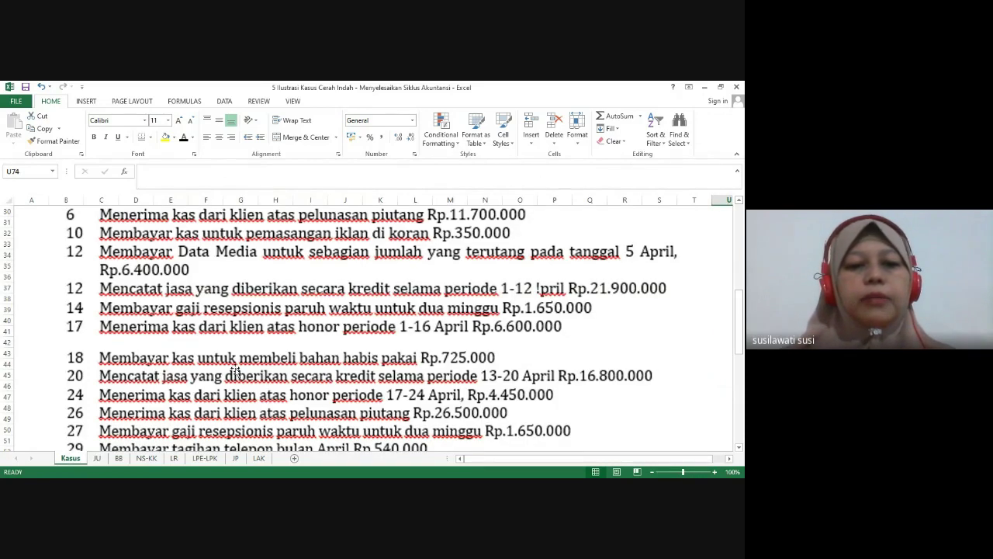
pyautogui.click(98, 458)
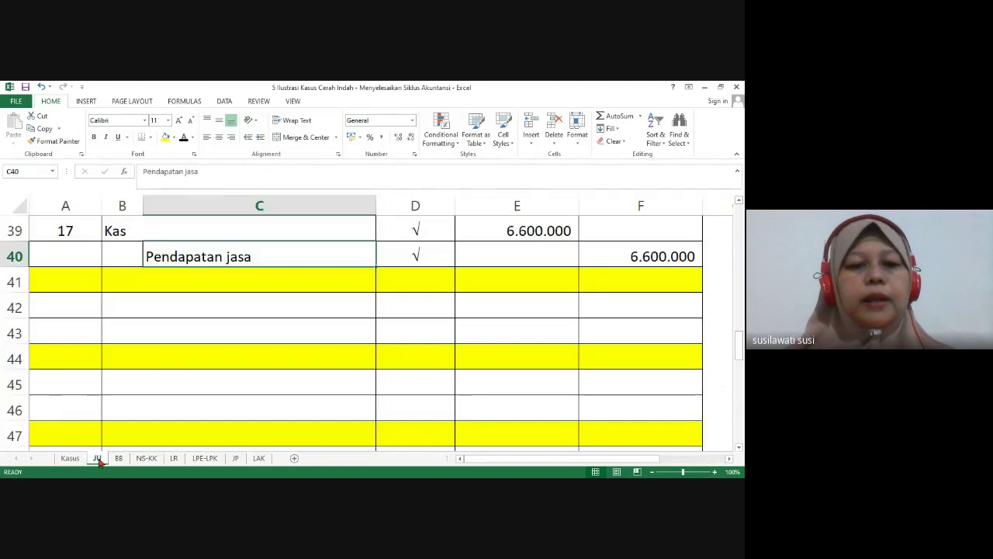
pyautogui.moveTo(70, 305)
pyautogui.mouseDown()
pyautogui.moveTo(554, 311)
pyautogui.moveTo(605, 323)
pyautogui.mouseUp()
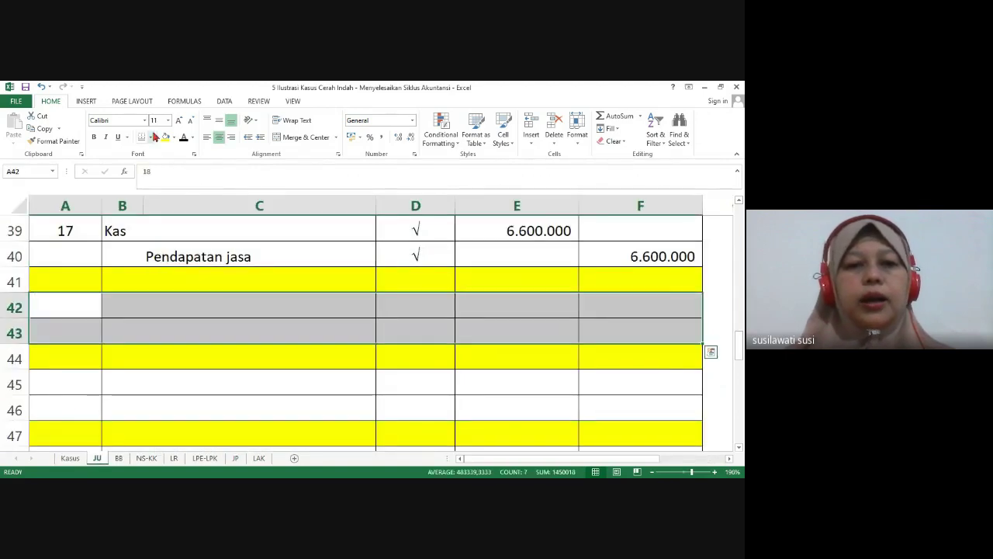
pyautogui.click(185, 136)
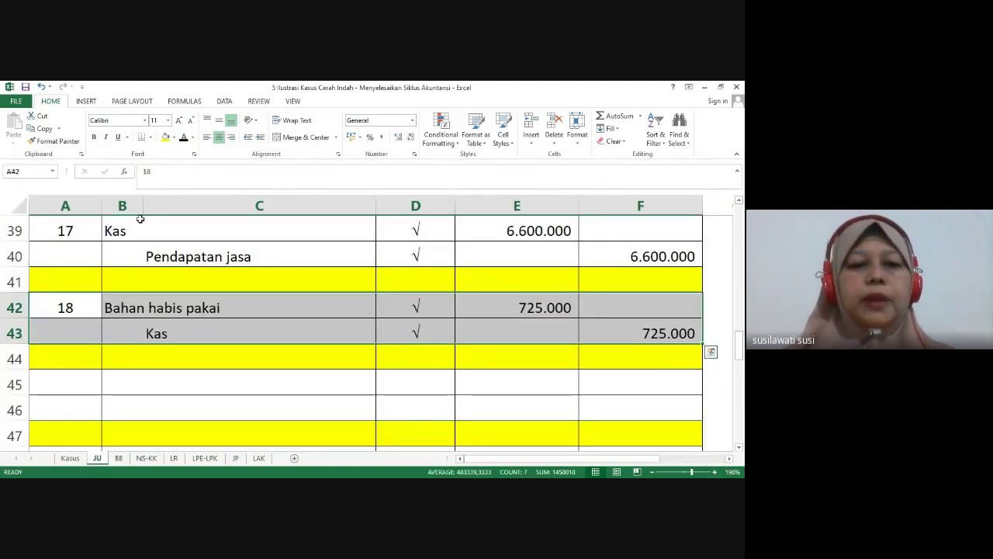
pyautogui.click(124, 307)
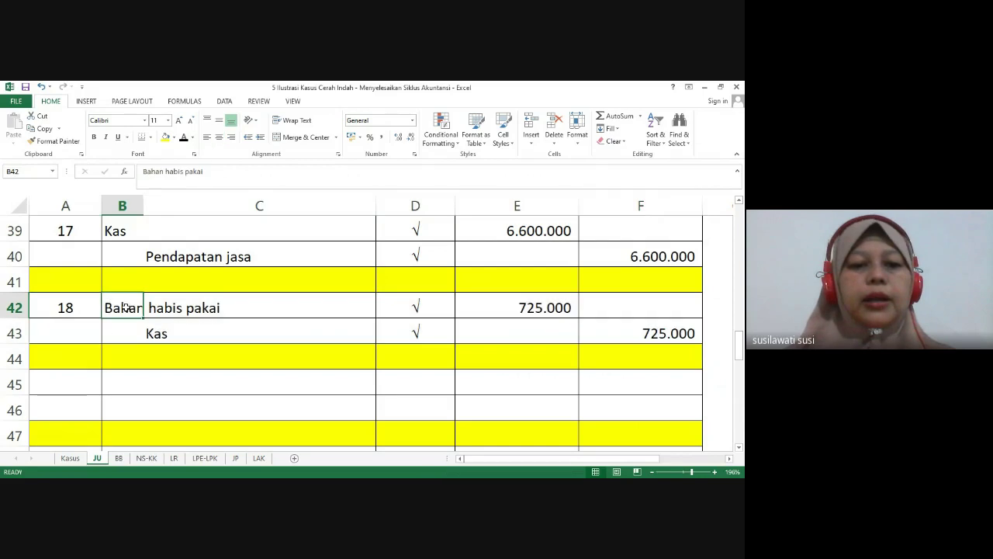
# Check the services rendered on credit for 13-20 April on the Kasus sheet, and set the font colour of JU cells A45:F46 to black
pyautogui.click(70, 458)
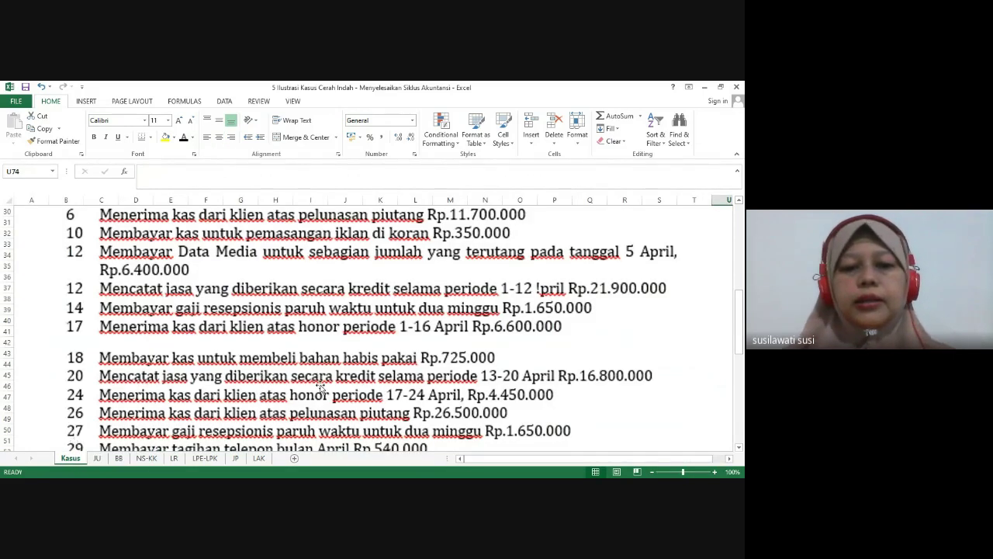
pyautogui.click(98, 459)
pyautogui.moveTo(77, 374); pyautogui.dragTo(588, 399)
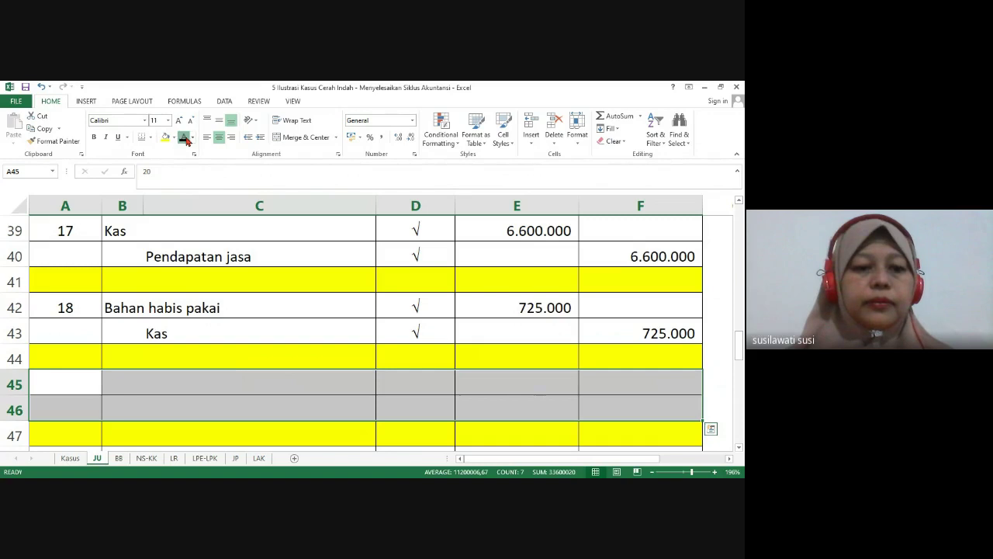
pyautogui.click(184, 137)
# Check the cash fees received for 17-24 April on the Kasus sheet, and set the font colour of JU cells A48:F49 to black
pyautogui.click(739, 447)
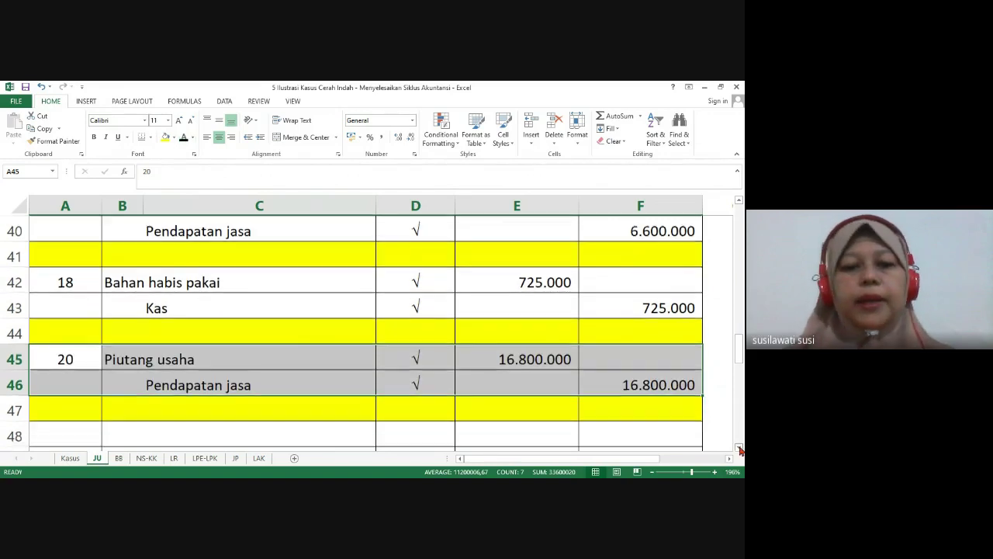
pyautogui.click(739, 447)
pyautogui.click(739, 449)
pyautogui.click(740, 448)
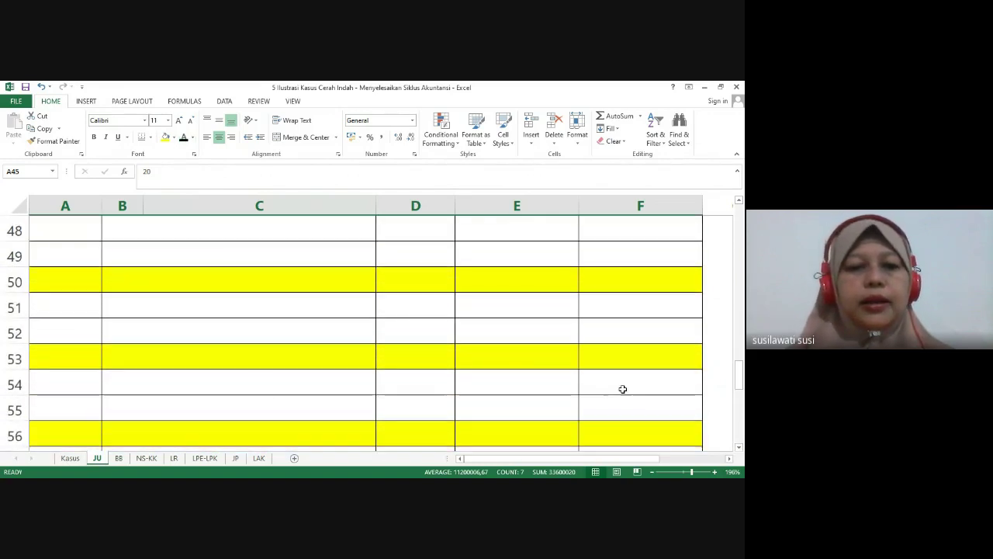
pyautogui.click(118, 460)
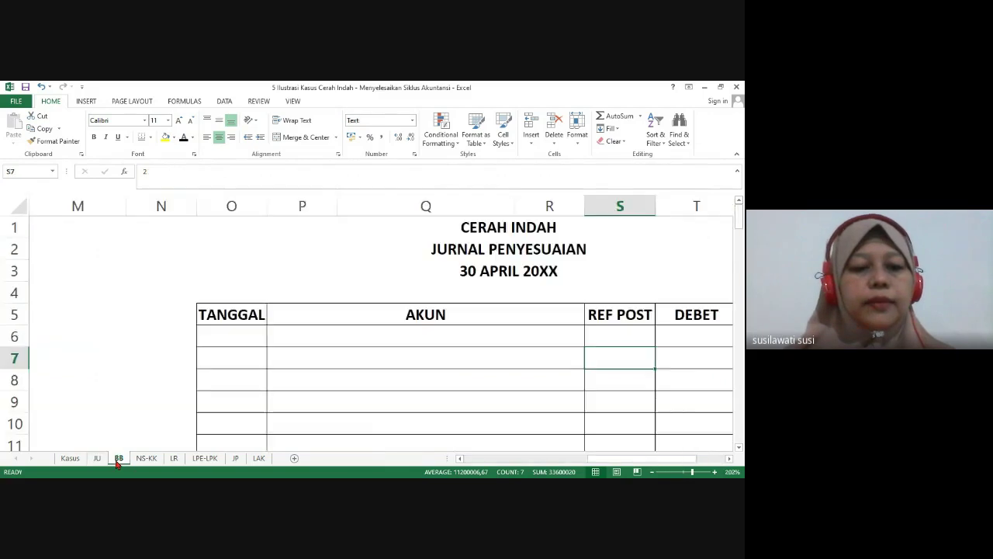
pyautogui.click(71, 459)
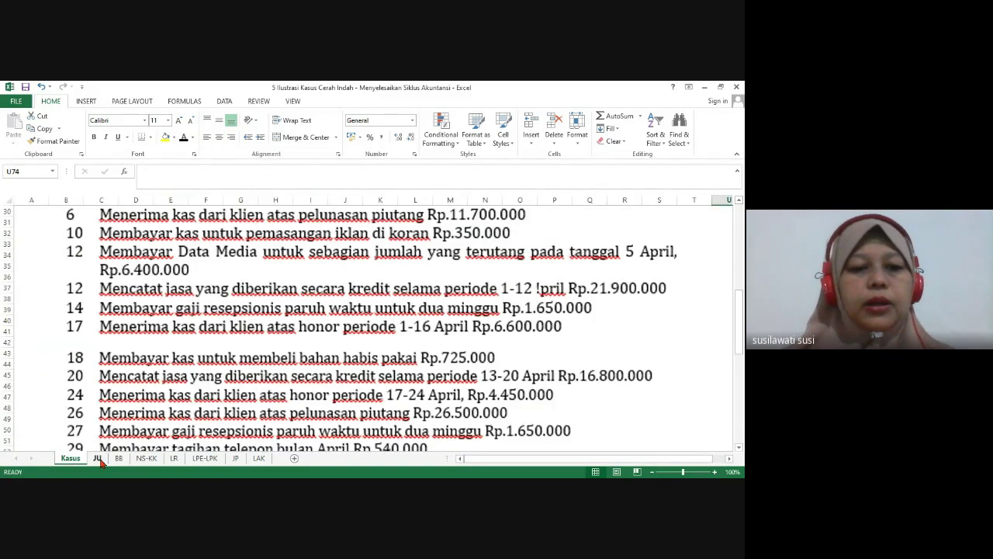
pyautogui.click(97, 459)
pyautogui.scroll(1, 741, 202)
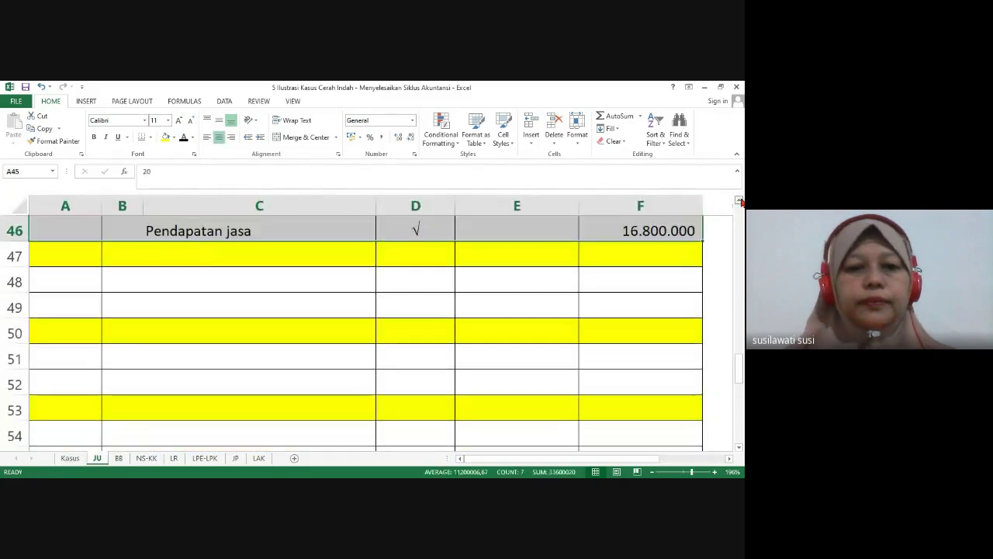
pyautogui.click(739, 201)
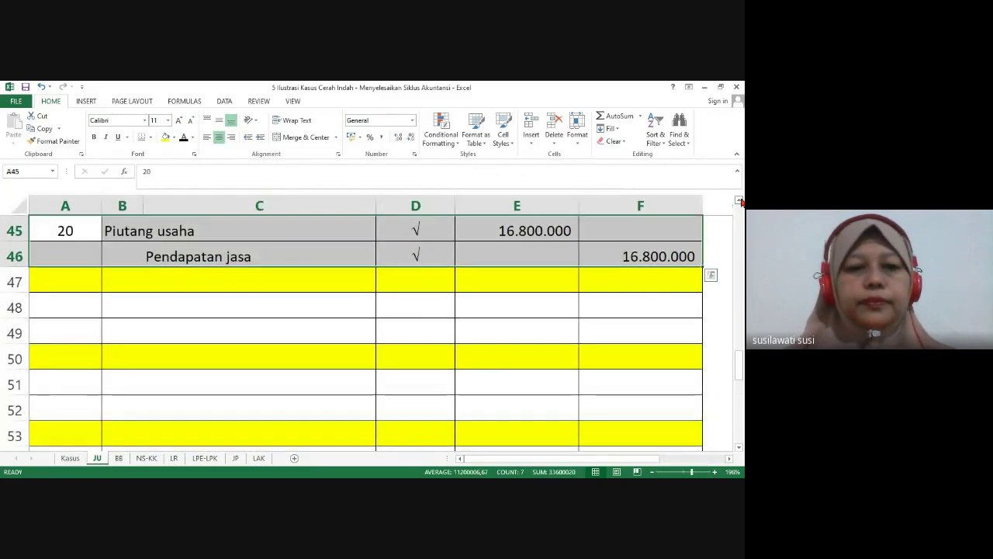
pyautogui.click(71, 459)
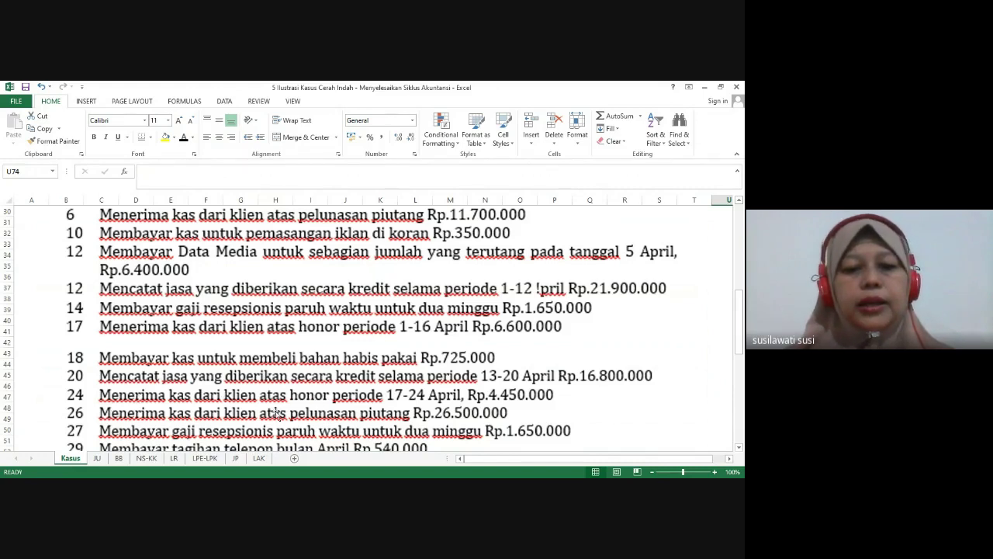
pyautogui.click(97, 459)
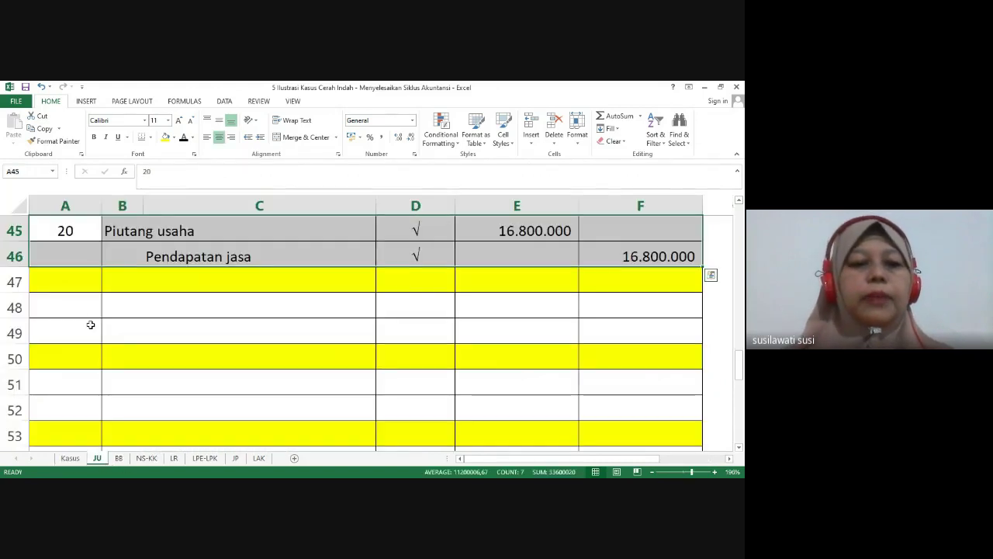
pyautogui.moveTo(89, 313); pyautogui.dragTo(590, 332)
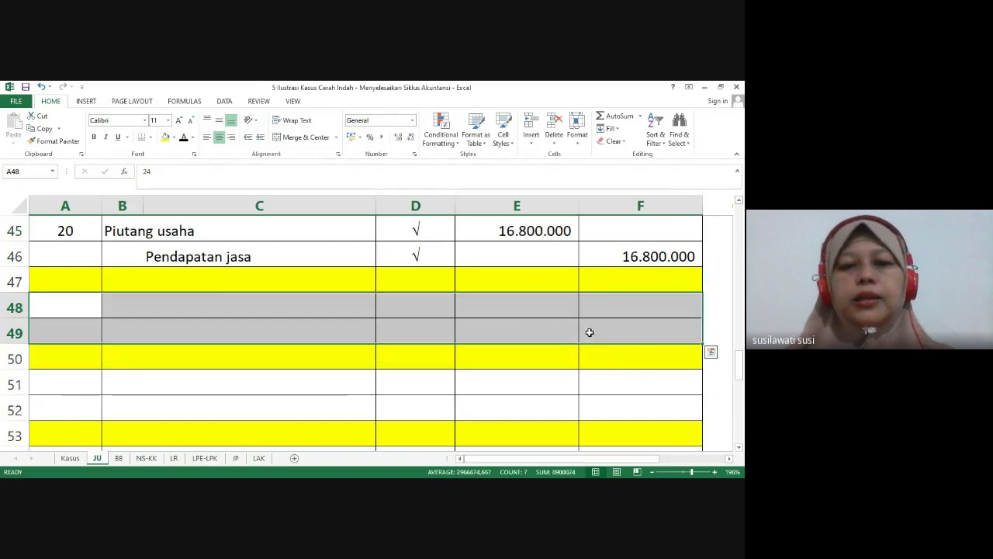
pyautogui.click(184, 137)
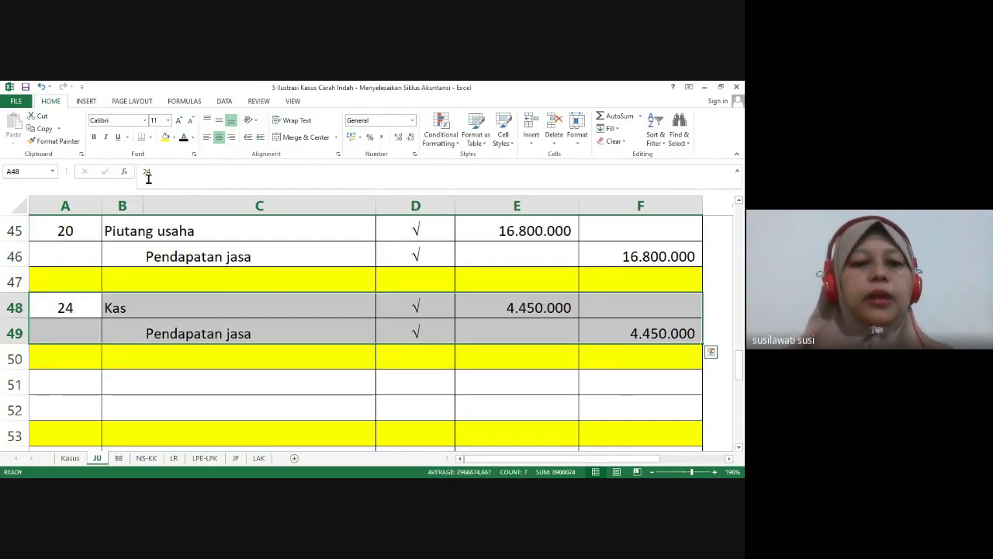
pyautogui.click(120, 310)
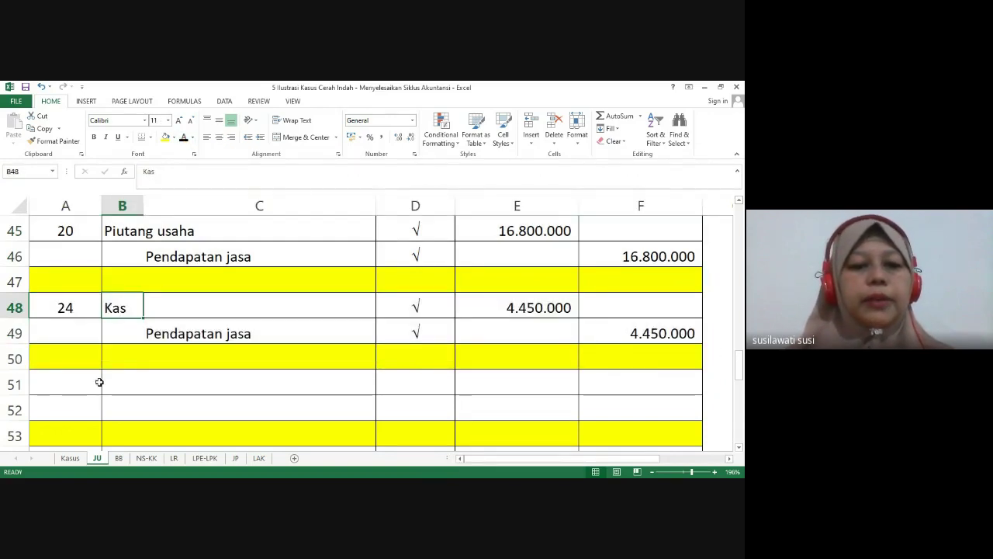
# Check the 26 April collection of receivables on the Kasus sheet, and set the font colour of its journal entry in JU cells A51:F52 to black
pyautogui.click(69, 381)
pyautogui.click(69, 459)
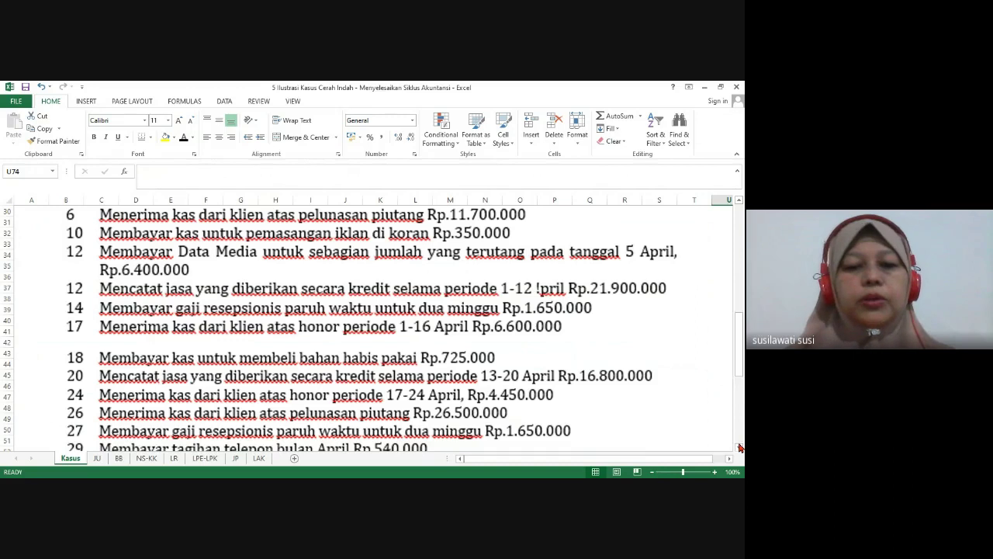
pyautogui.click(738, 442)
pyautogui.click(739, 448)
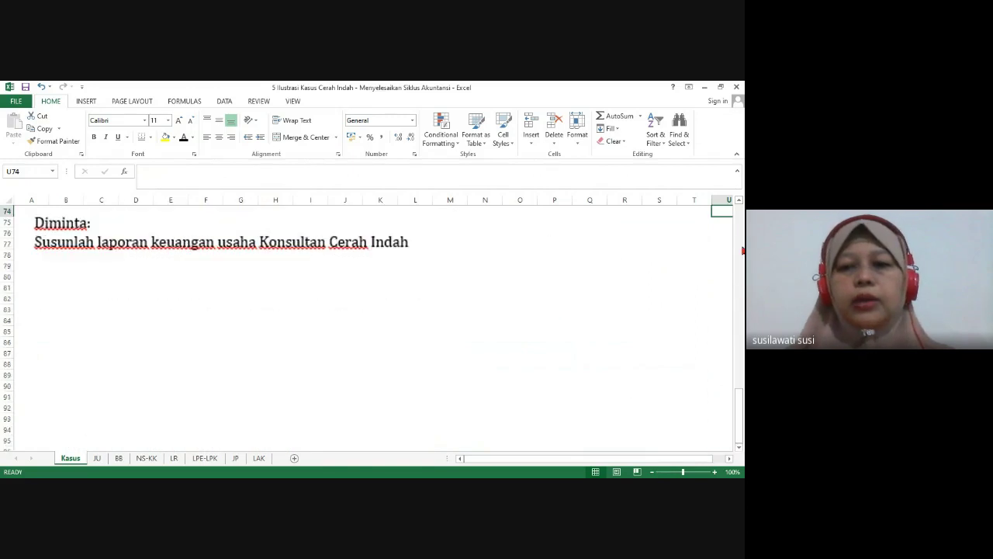
pyautogui.click(741, 251)
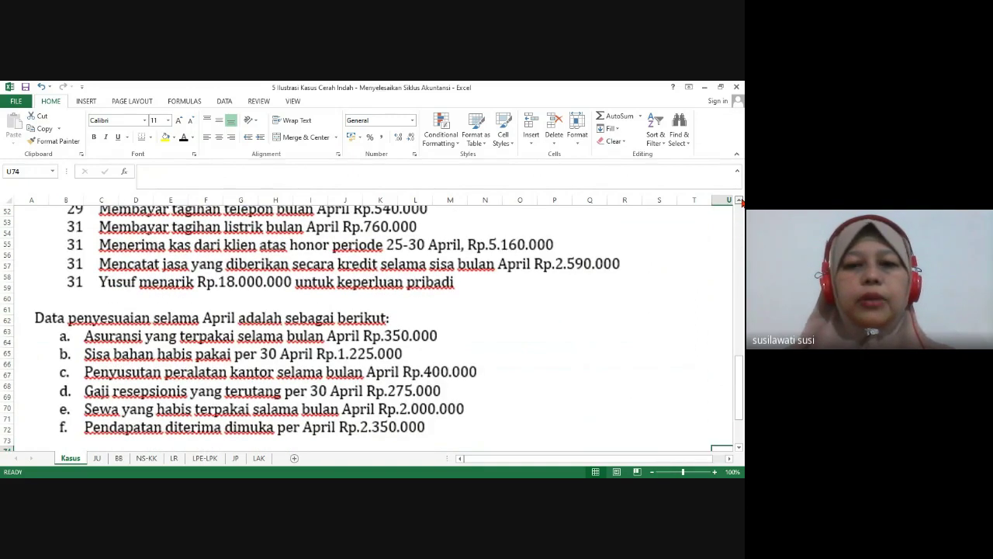
pyautogui.click(739, 200)
pyautogui.click(740, 201)
pyautogui.click(739, 200)
pyautogui.click(740, 200)
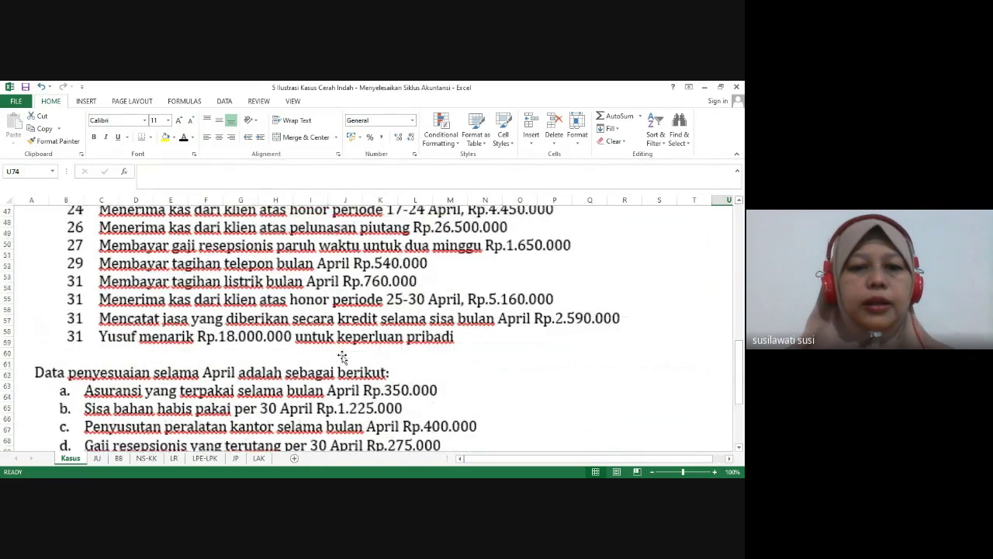
pyautogui.click(97, 458)
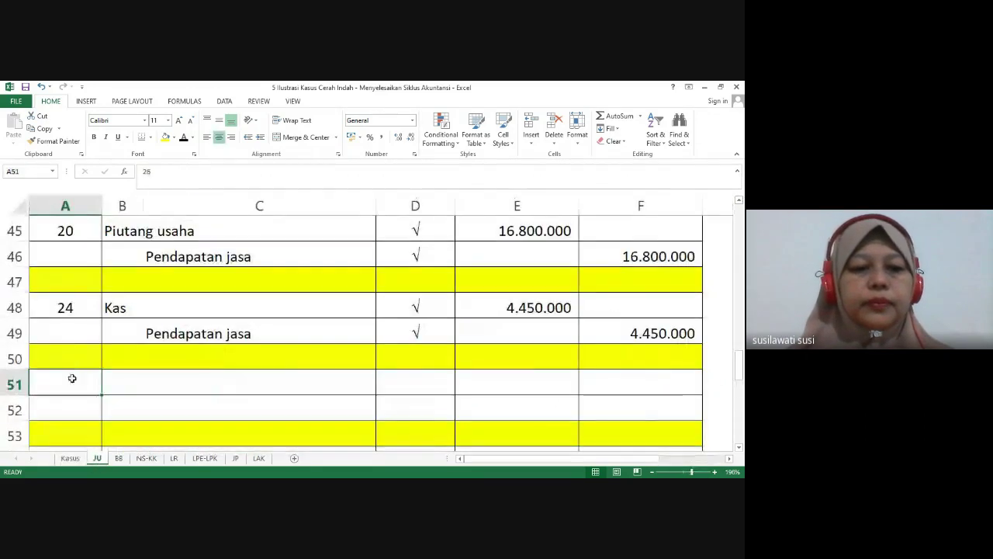
pyautogui.moveTo(71, 383); pyautogui.dragTo(613, 404)
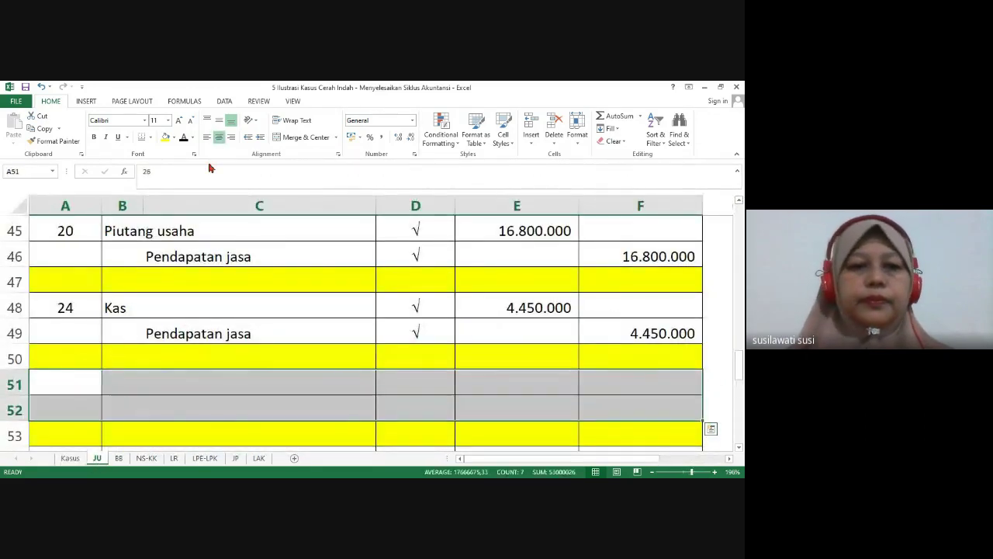
pyautogui.click(183, 139)
pyautogui.click(264, 385)
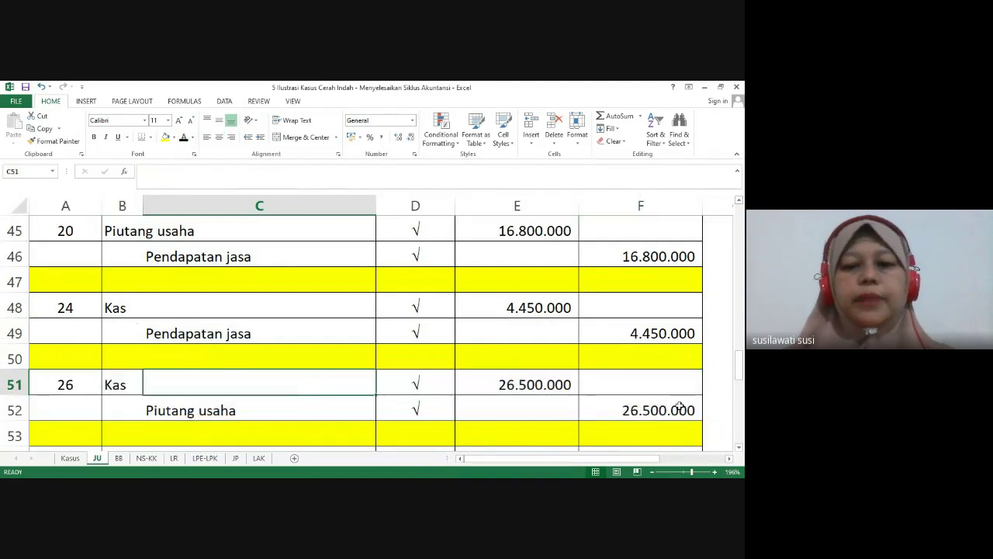
# Check the 27 April receptionist salary payment on the Kasus sheet, and set the font colour of JU cells A54:F55 to black
pyautogui.scroll(-2, 739, 449)
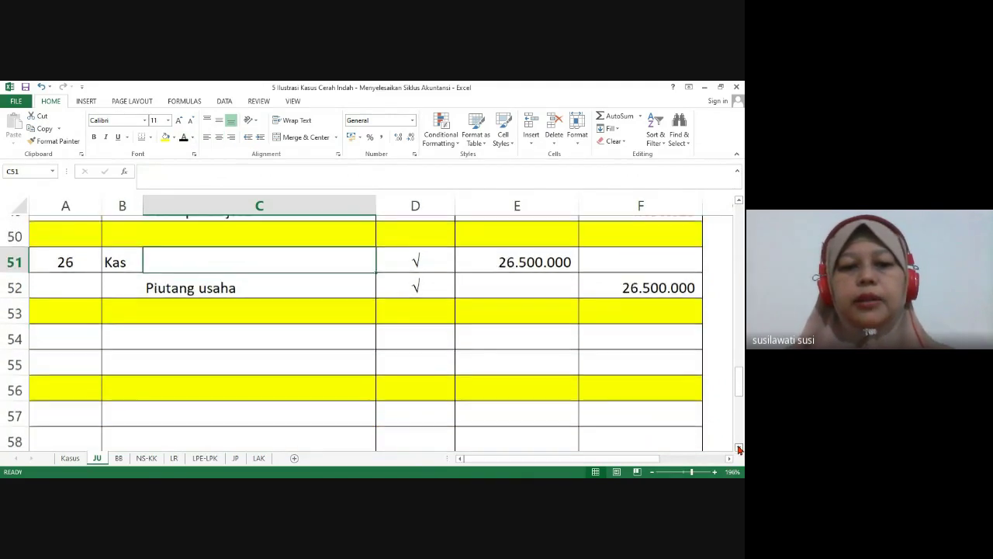
pyautogui.scroll(-2, 740, 448)
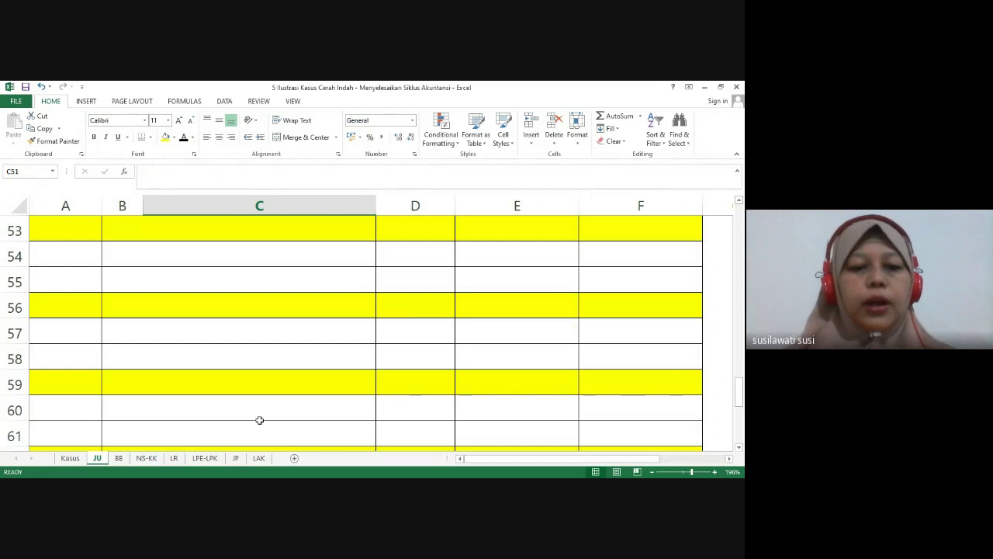
pyautogui.click(72, 458)
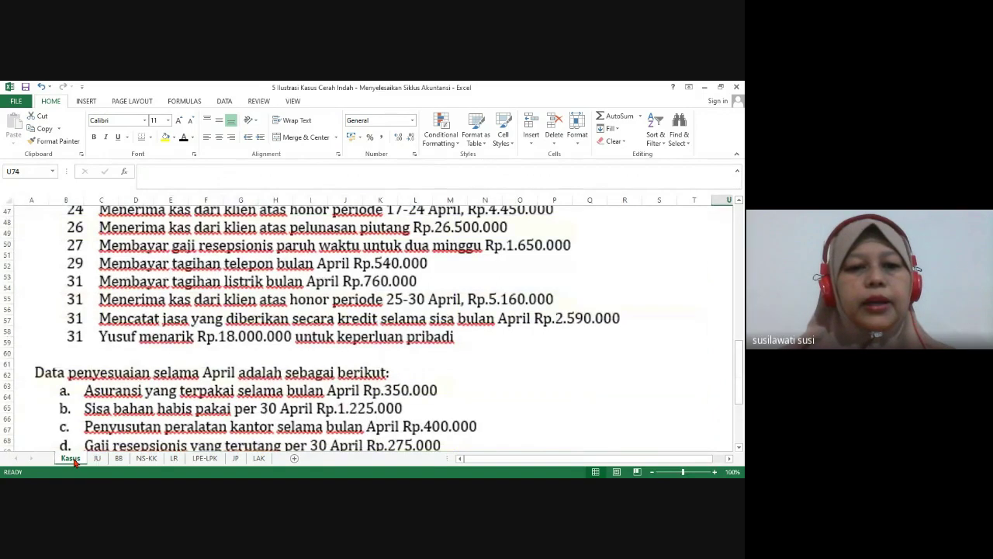
pyautogui.click(97, 458)
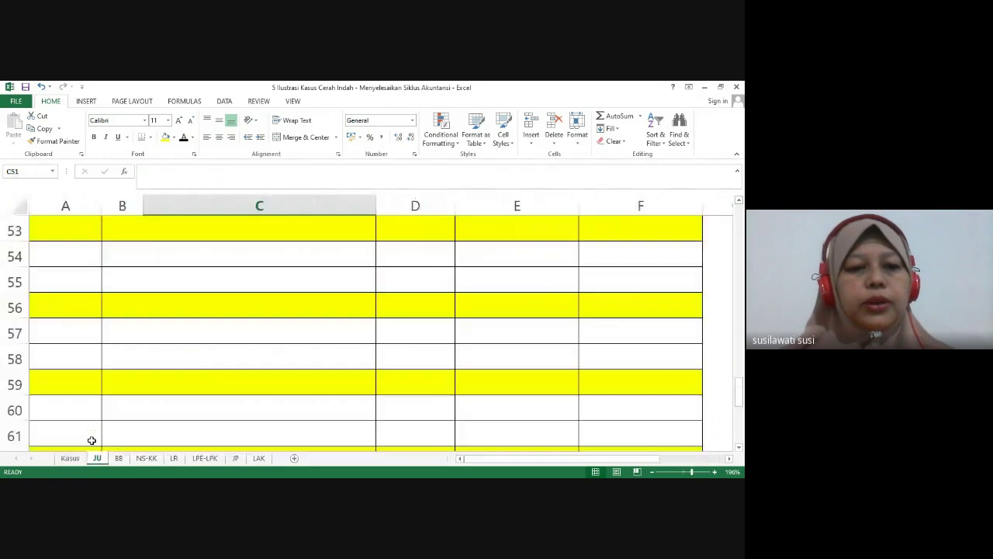
pyautogui.moveTo(81, 262); pyautogui.dragTo(603, 270)
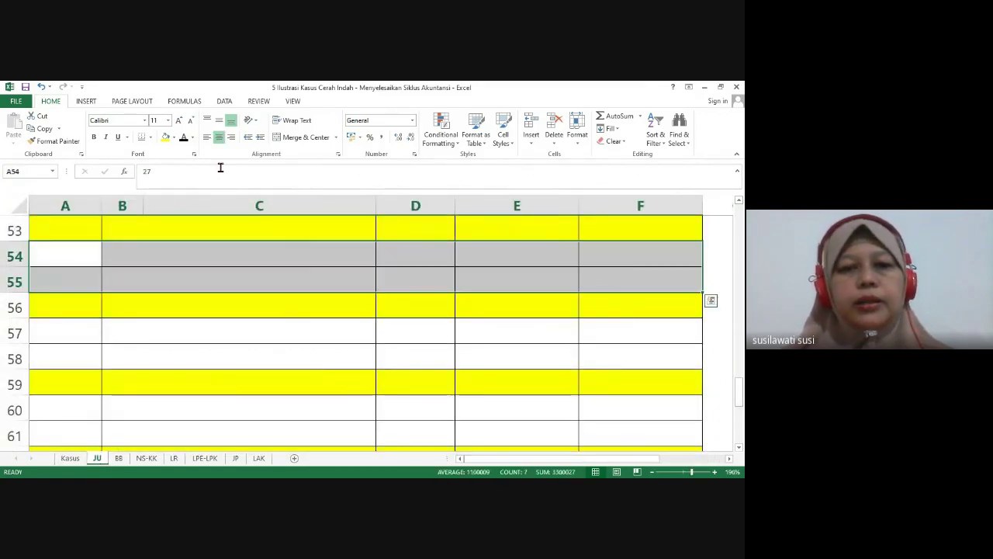
pyautogui.click(183, 138)
pyautogui.click(77, 330)
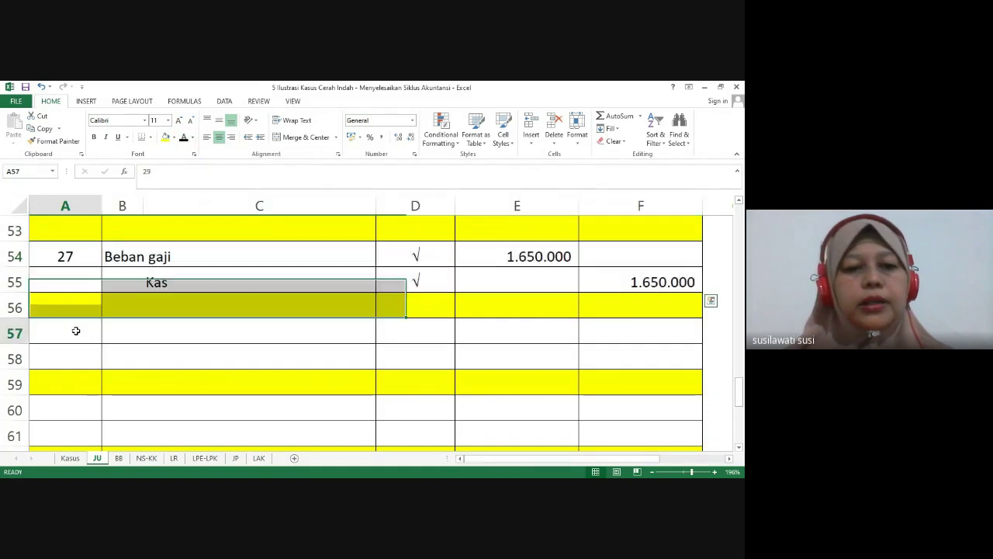
# Check the 29 April telephone bill payment on the Kasus sheet, and set the font colour of JU cells A57:F58 to black
pyautogui.click(71, 458)
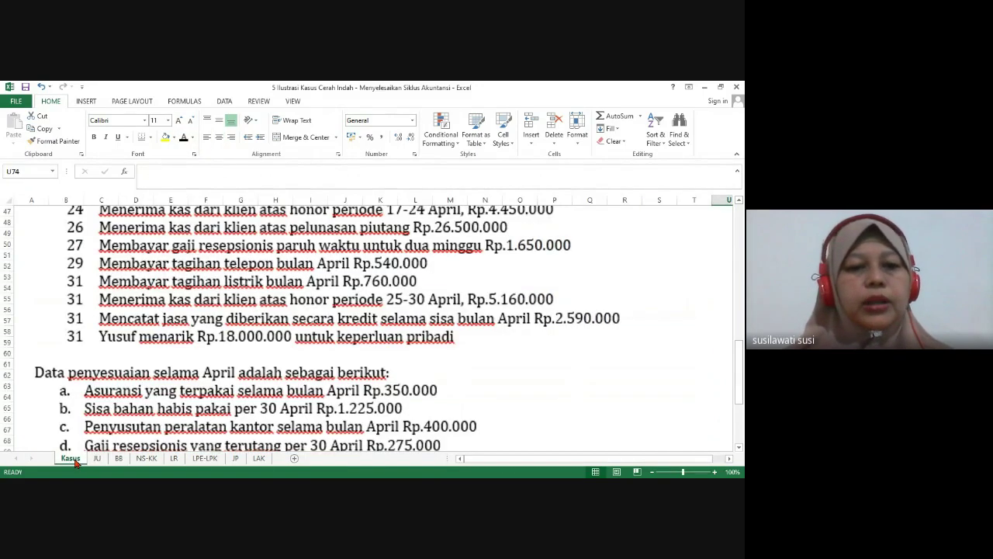
pyautogui.click(96, 458)
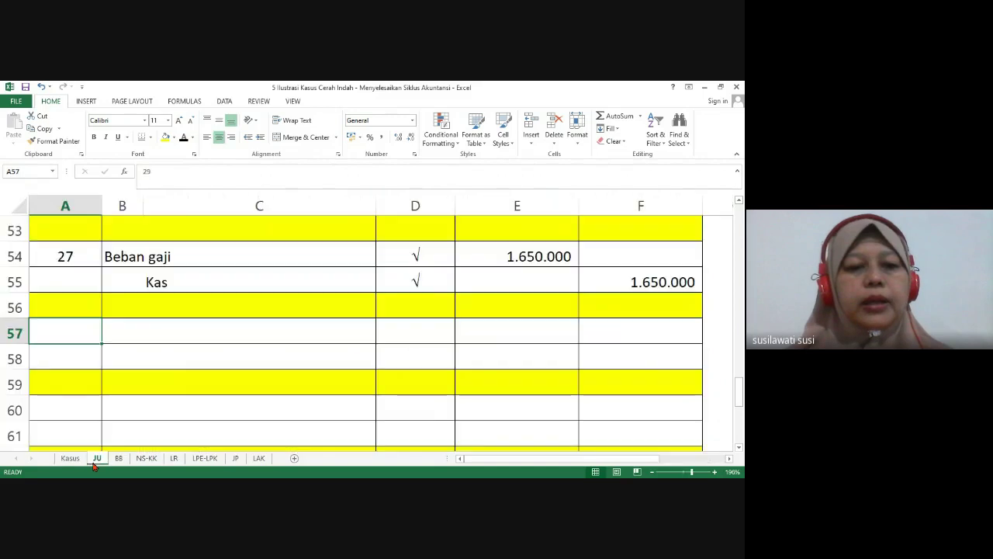
pyautogui.moveTo(84, 333); pyautogui.dragTo(610, 353)
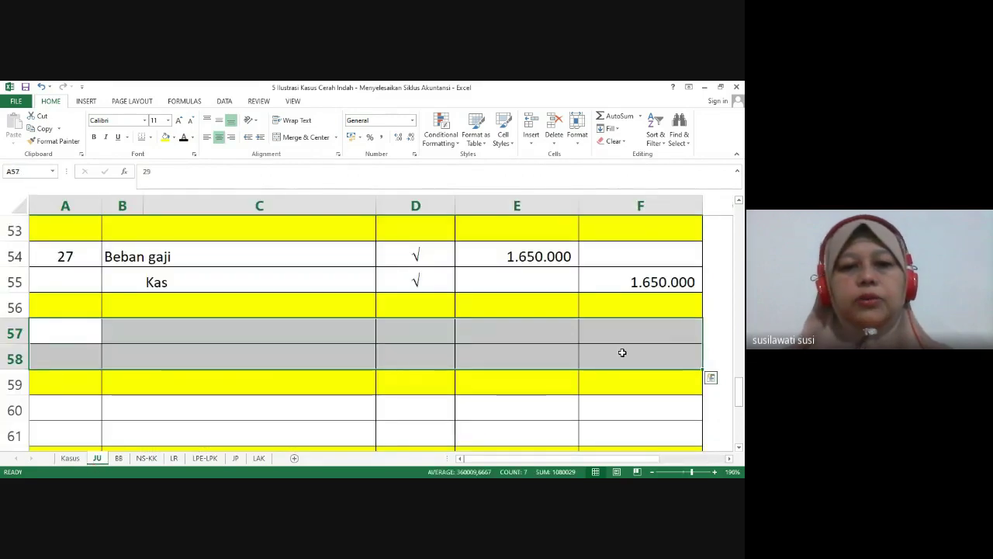
pyautogui.click(187, 138)
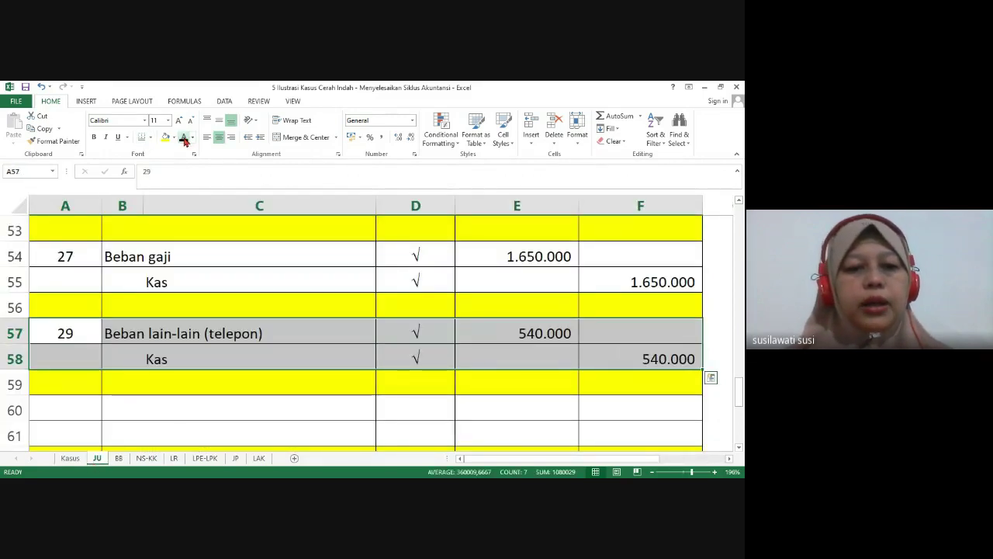
pyautogui.click(172, 336)
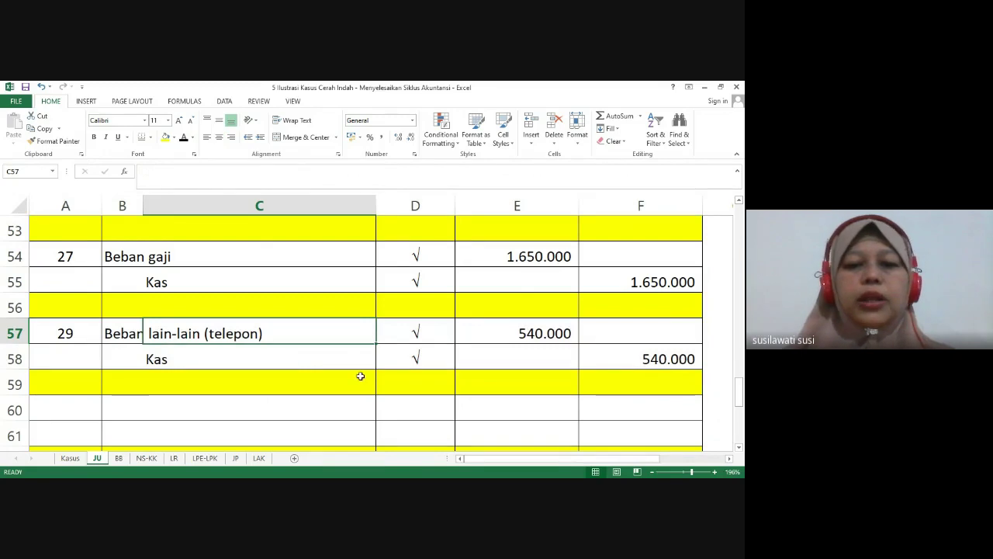
# Check the April electricity bill payment on the Kasus sheet, and set the font colour of its journal entry in JU cells A60:F61 to black
pyautogui.scroll(-2, 275, 382)
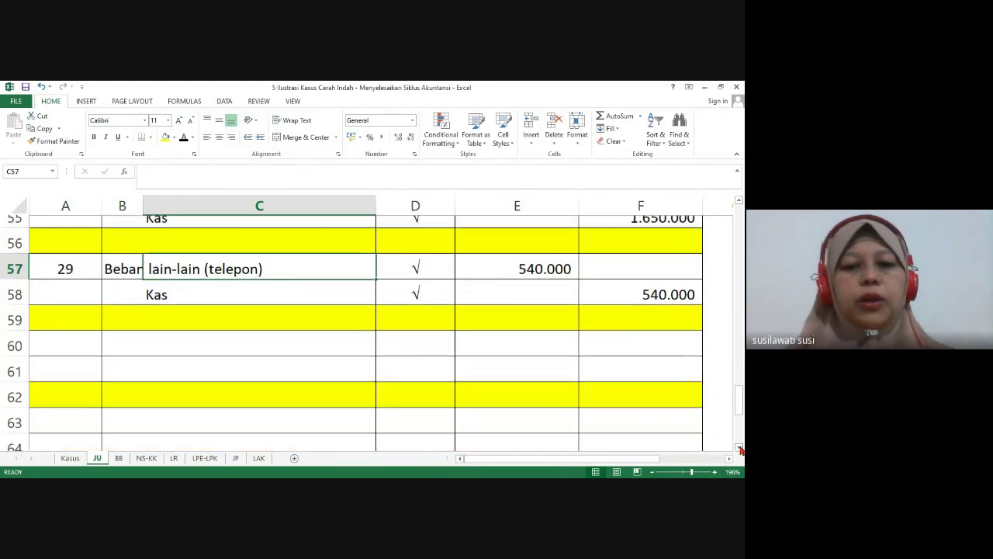
pyautogui.click(70, 459)
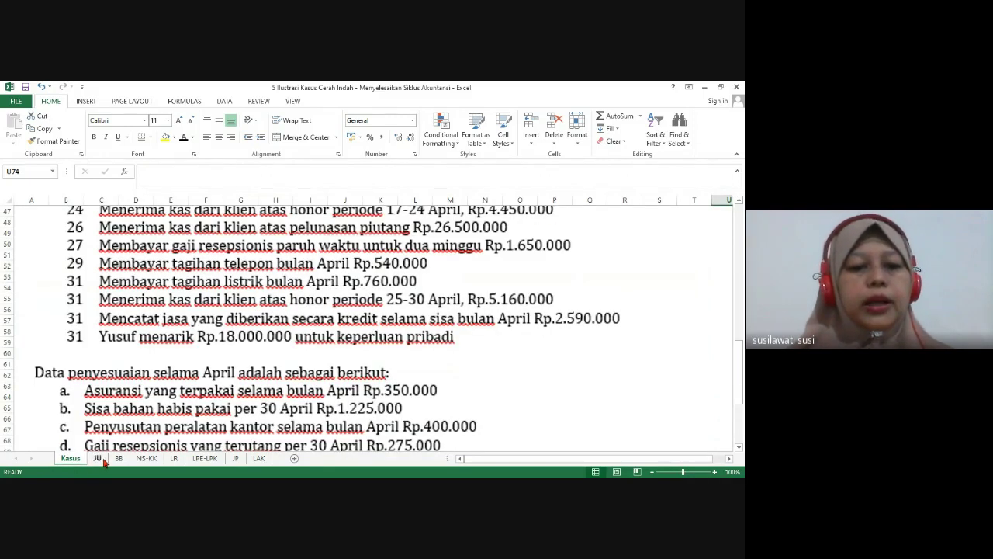
pyautogui.click(98, 459)
pyautogui.moveTo(67, 312); pyautogui.dragTo(588, 334)
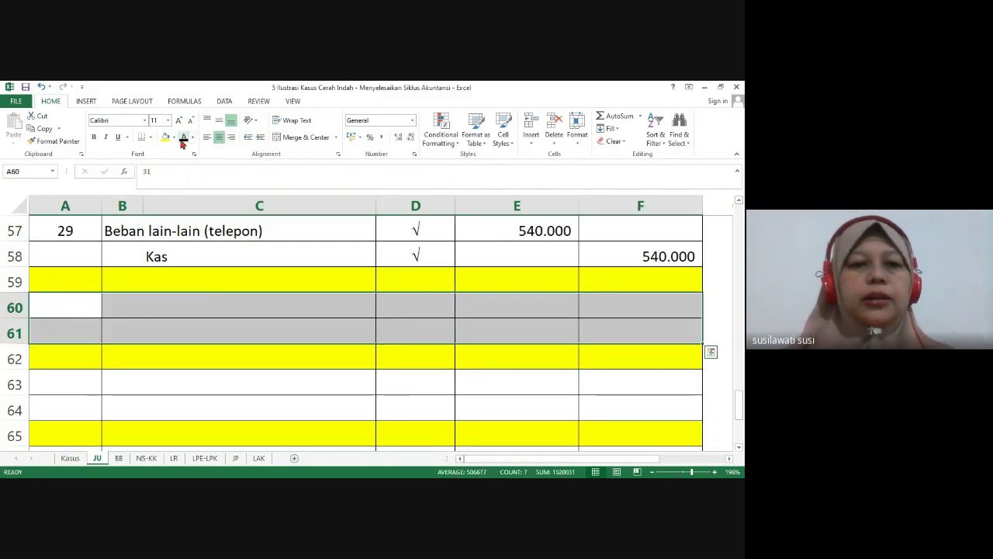
pyautogui.write('31\tBeban lain-lain (listrik)\t\t√\t760.000\t \t\tKas\t√\t\t760.000')
pyautogui.click(110, 311)
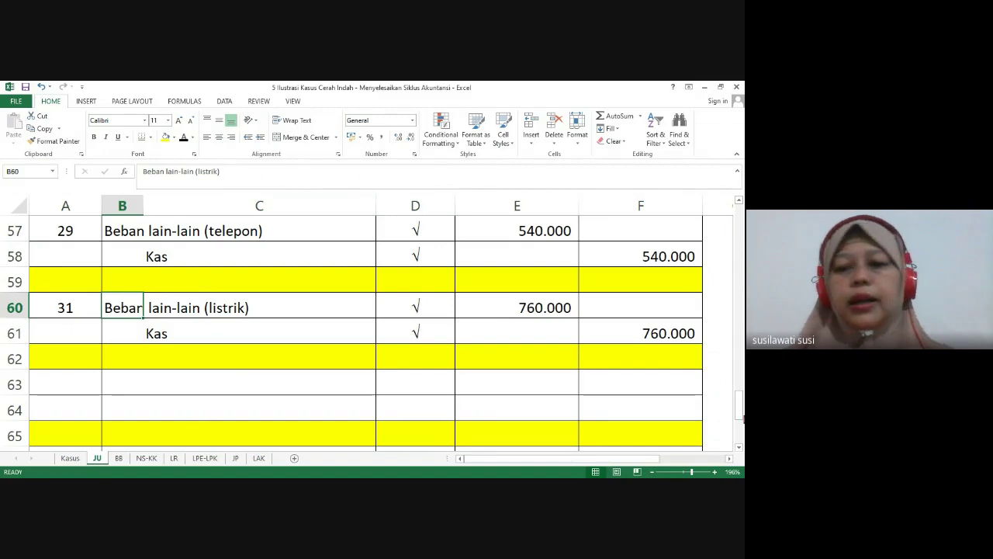
# Check the cash fees received for 25-30 April on the Kasus sheet, and set the font colour of JU cells A63:F64 to black
pyautogui.scroll(-5, 333, 357)
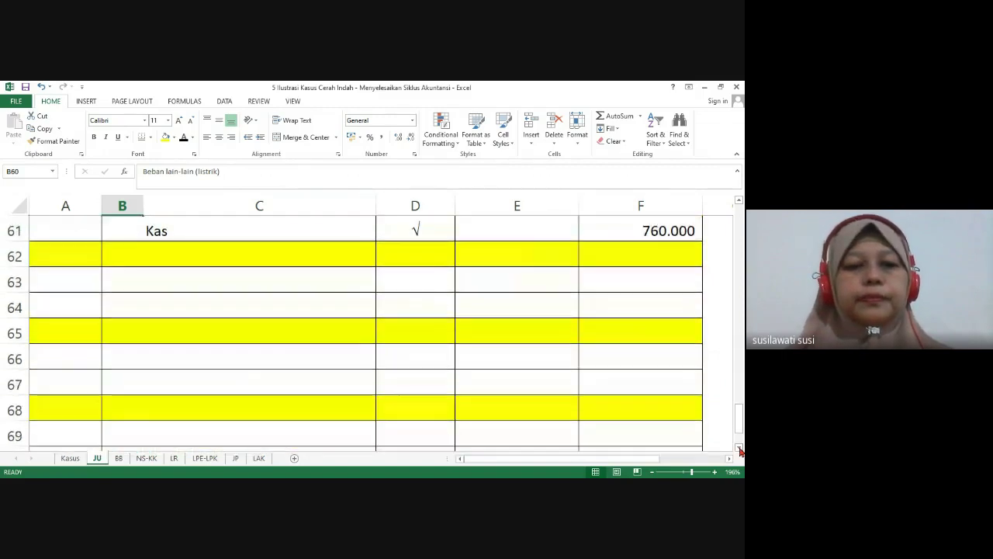
pyautogui.click(70, 458)
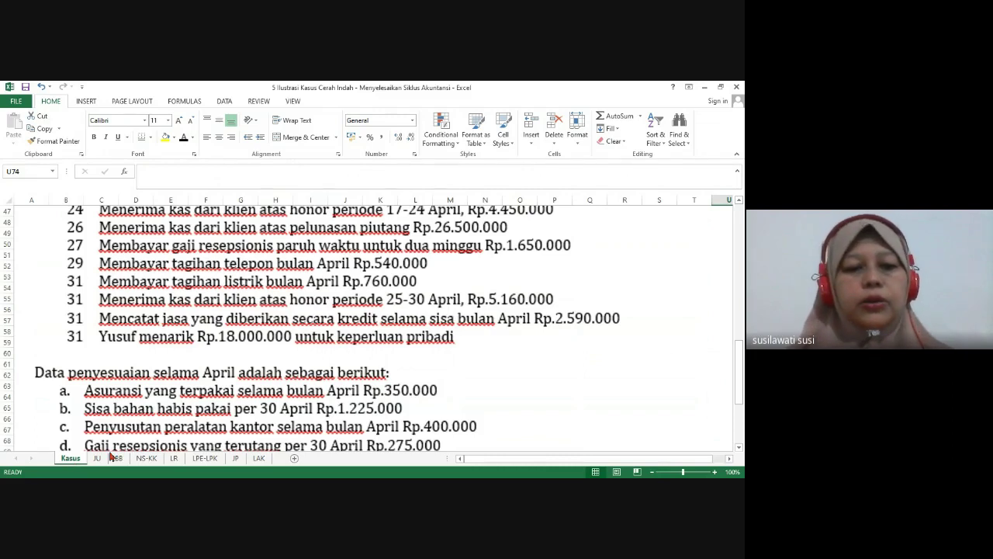
pyautogui.click(98, 458)
pyautogui.moveTo(65, 256); pyautogui.dragTo(585, 284)
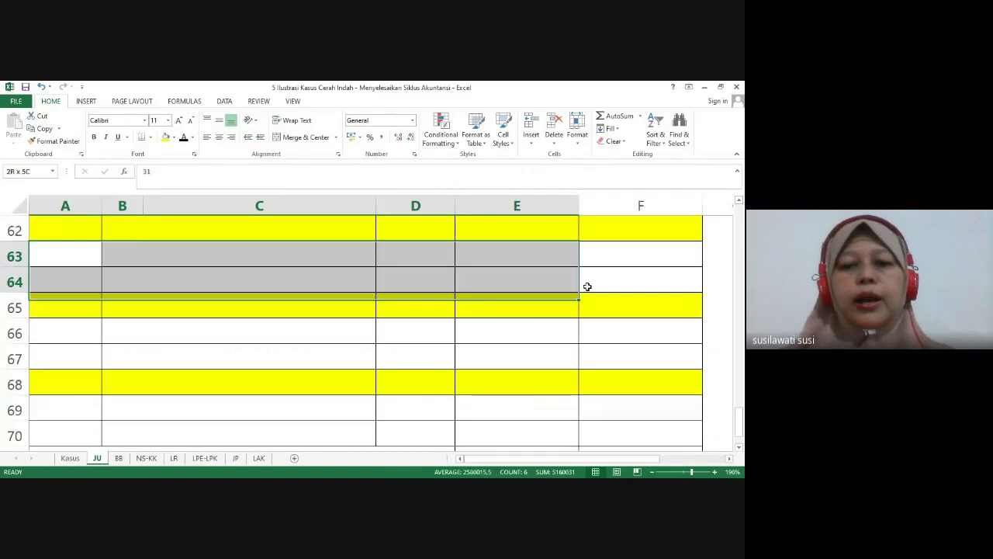
pyautogui.click(183, 136)
pyautogui.click(79, 329)
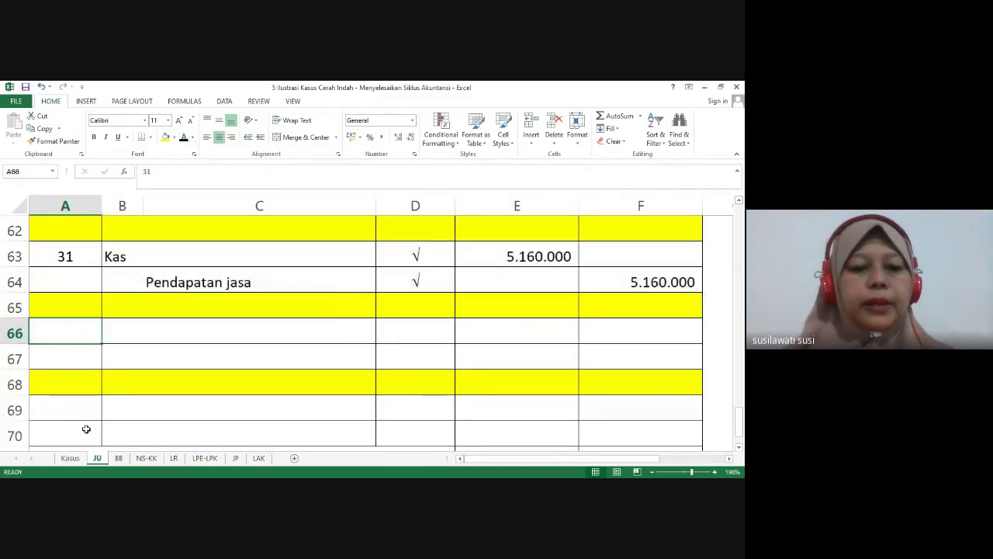
# Check the services rendered on credit for the rest of April on the Kasus sheet, and set the font colour of JU cells A66:F67 to black
pyautogui.click(70, 458)
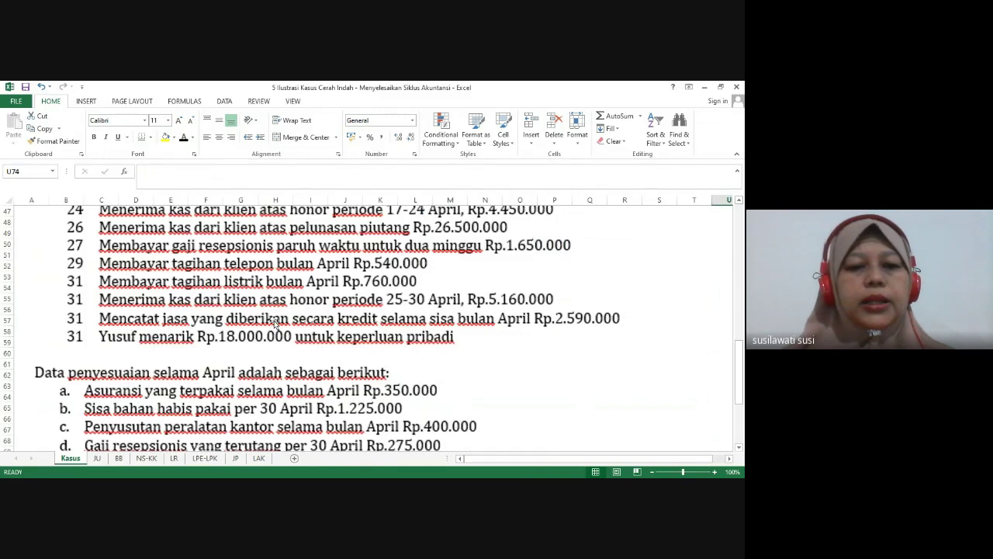
pyautogui.click(97, 458)
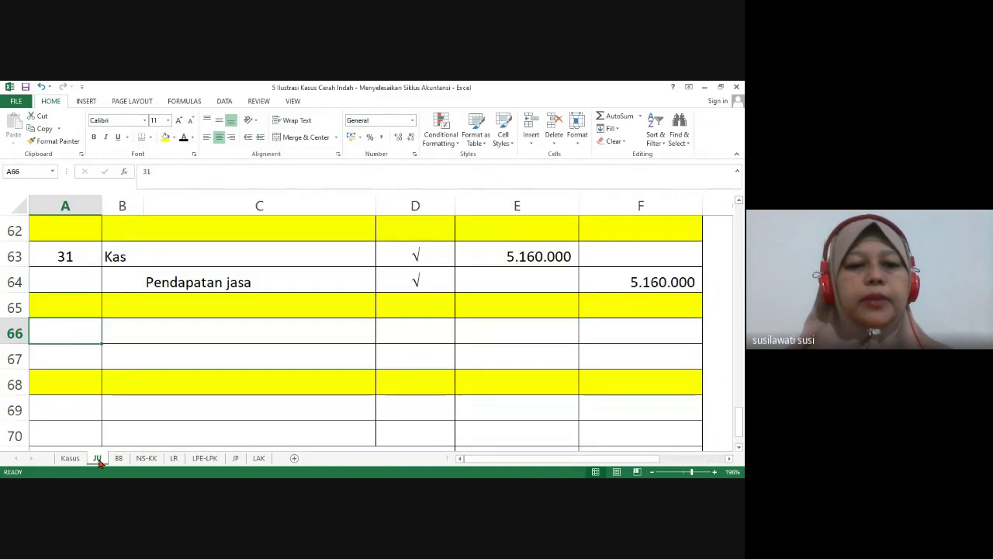
pyautogui.moveTo(83, 333); pyautogui.dragTo(632, 354)
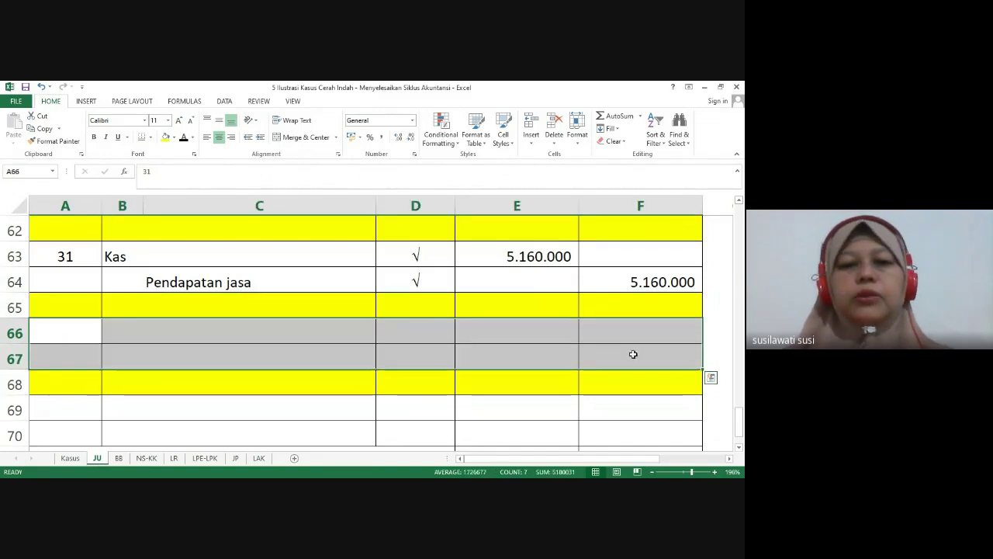
pyautogui.write('31\tPiutang usaha\t\t√\t2.590.000\t \t\tPendapatan jasa\t√\t\t2.590.000')
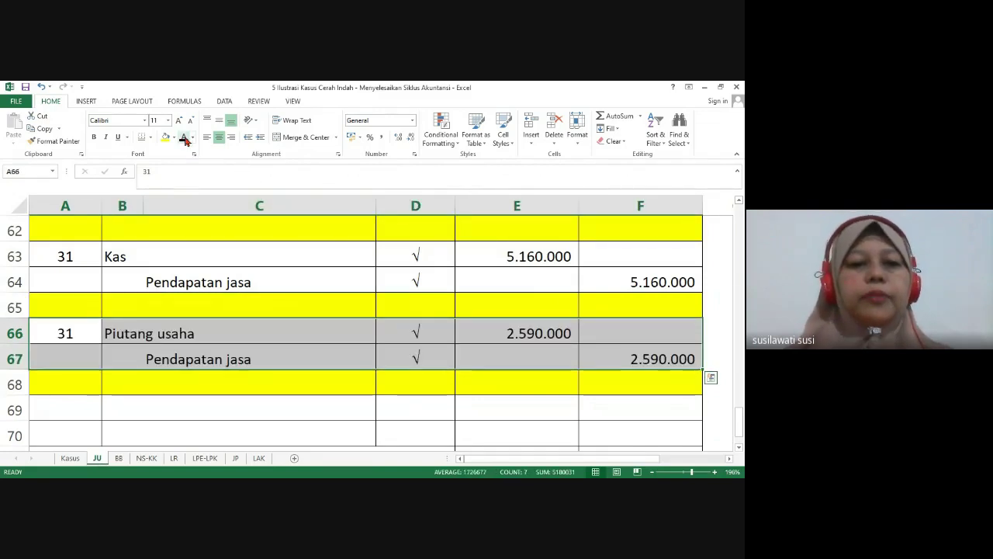
pyautogui.click(125, 337)
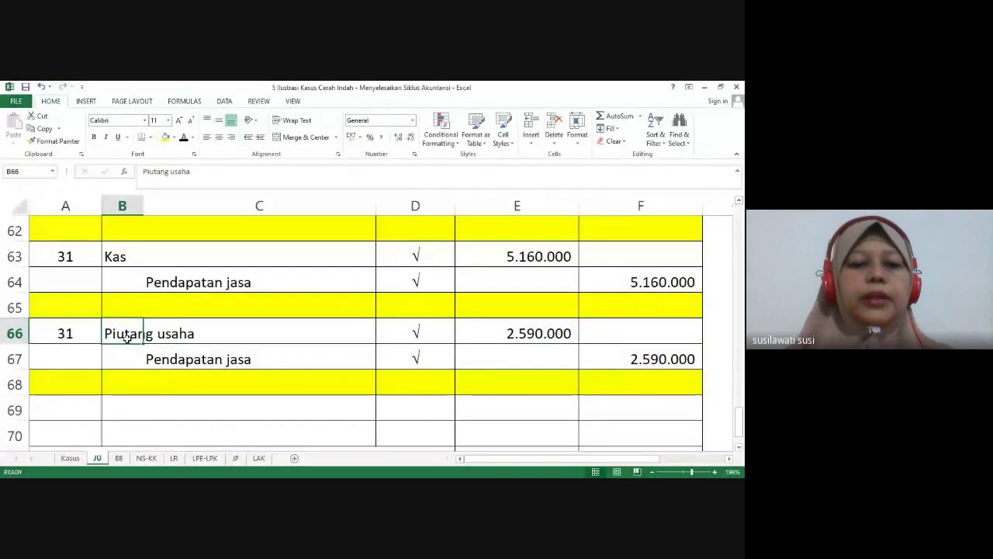
# Check the owner's personal withdrawal on the Kasus sheet, and set the font colour of its journal entry in JU cells A69:F70 to black
pyautogui.click(69, 458)
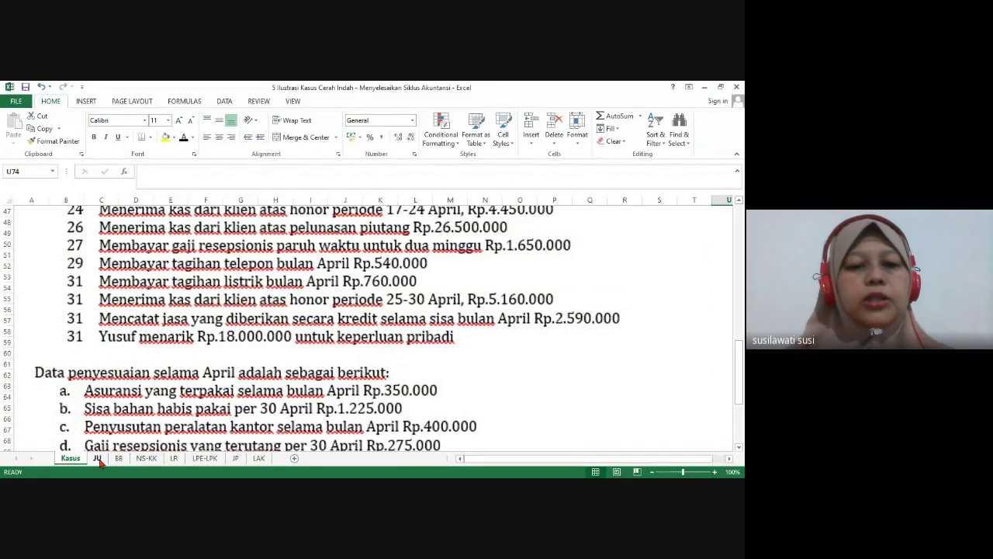
pyautogui.click(97, 459)
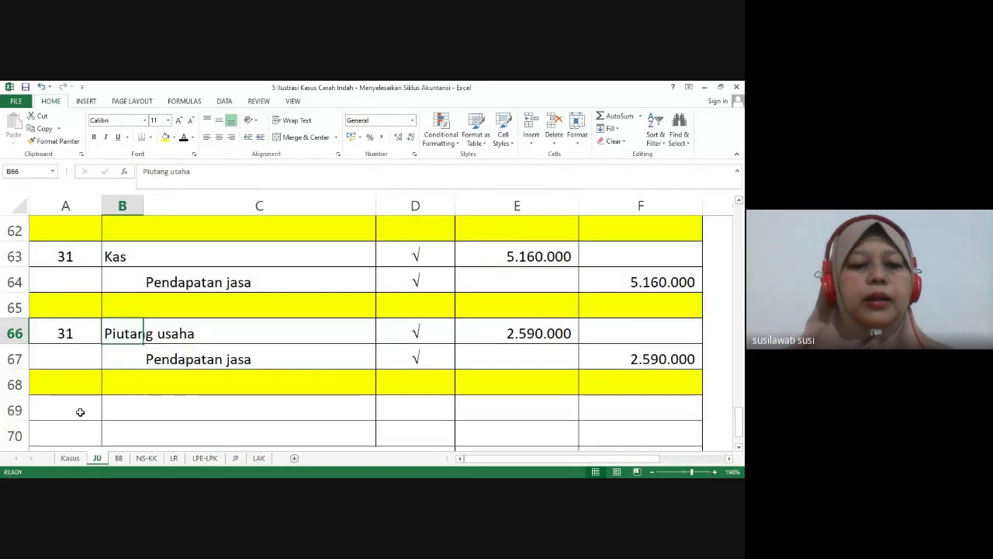
pyautogui.moveTo(78, 411); pyautogui.dragTo(625, 428)
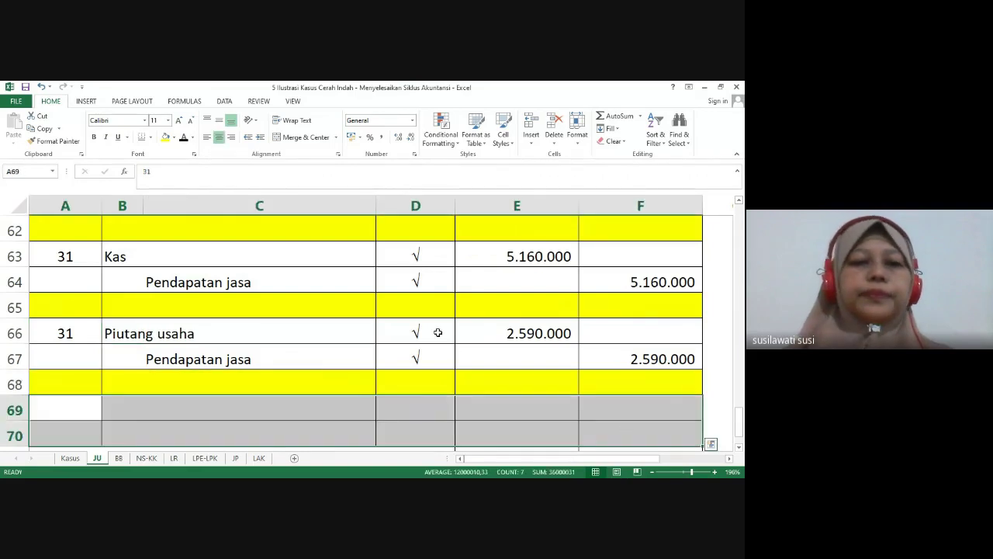
pyautogui.click(184, 137)
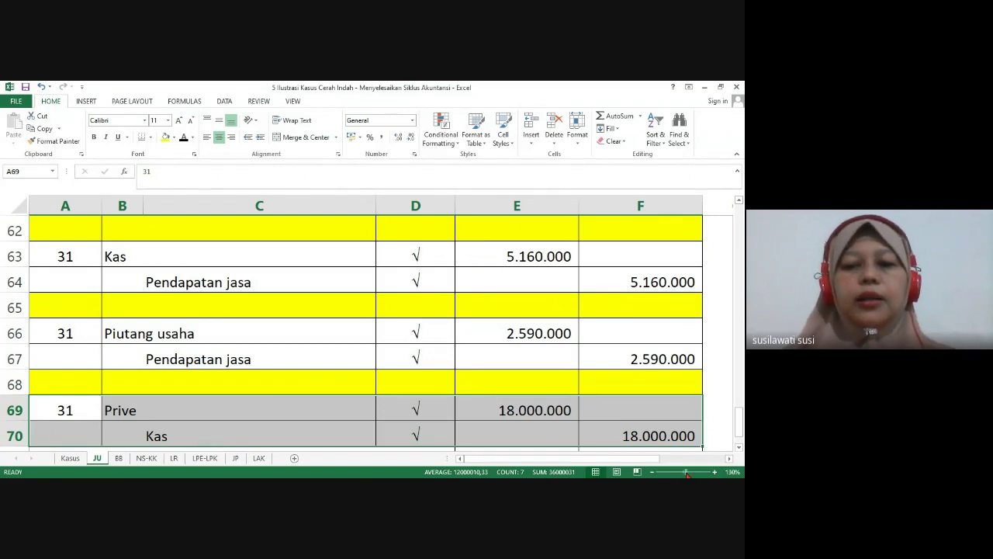
# Show the debit and credit totals of the journal in JU cells E71:F71, summing rows 6 to 70
pyautogui.moveTo(687, 473); pyautogui.dragTo(685, 473)
pyautogui.moveTo(741, 423); pyautogui.dragTo(741, 324)
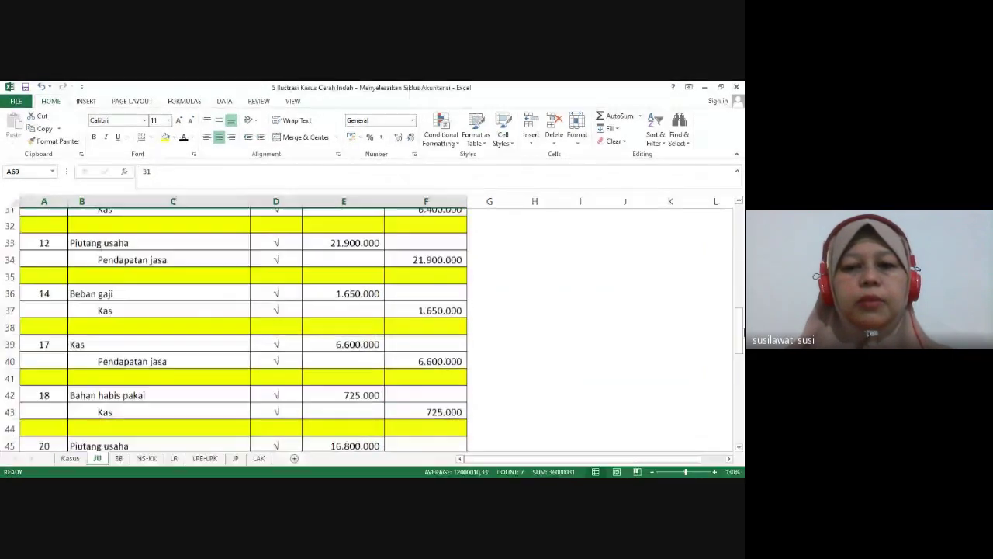
pyautogui.scroll(-10, 411, 427)
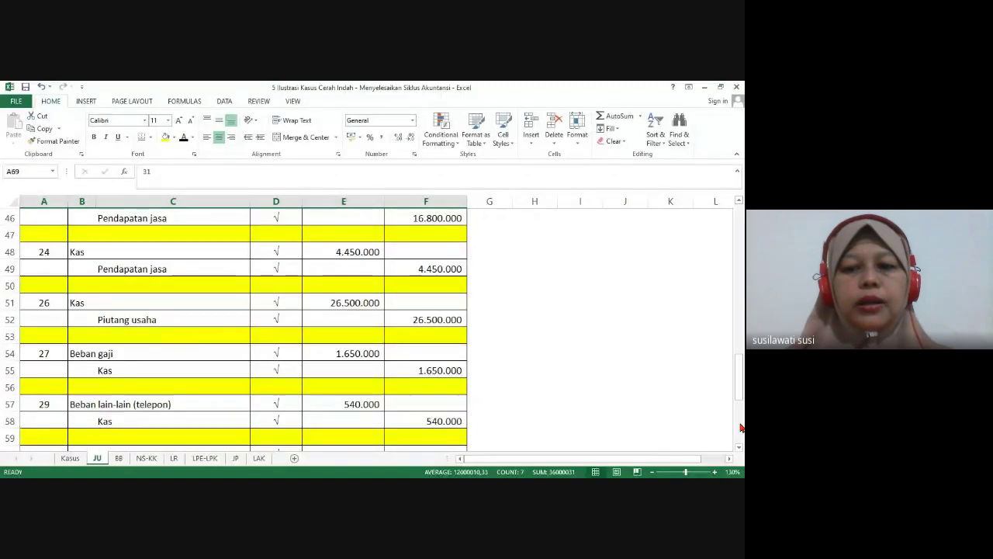
pyautogui.moveTo(343, 403); pyautogui.dragTo(425, 402)
pyautogui.hotkey('alt', '=')
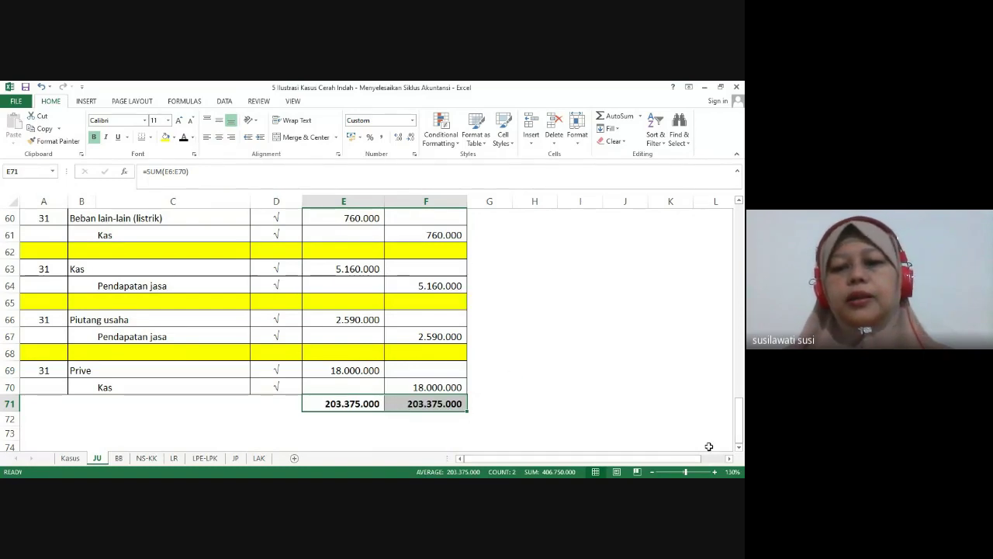
pyautogui.click(690, 471)
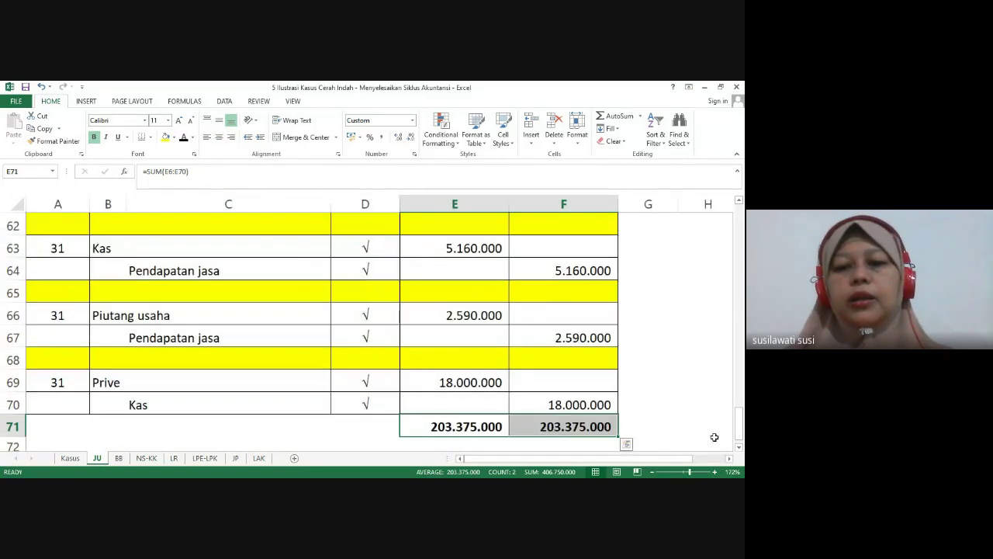
pyautogui.click(670, 388)
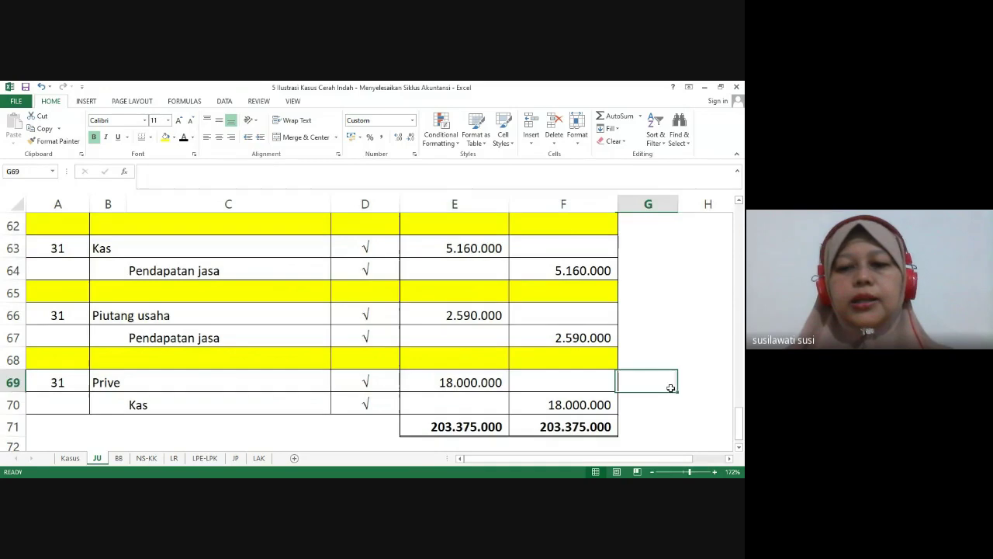
# Compare the debit total in E71 with the credit total in F71 on the JU sheet, and return to the journal's heading
pyautogui.click(471, 430)
pyautogui.click(534, 427)
pyautogui.click(471, 426)
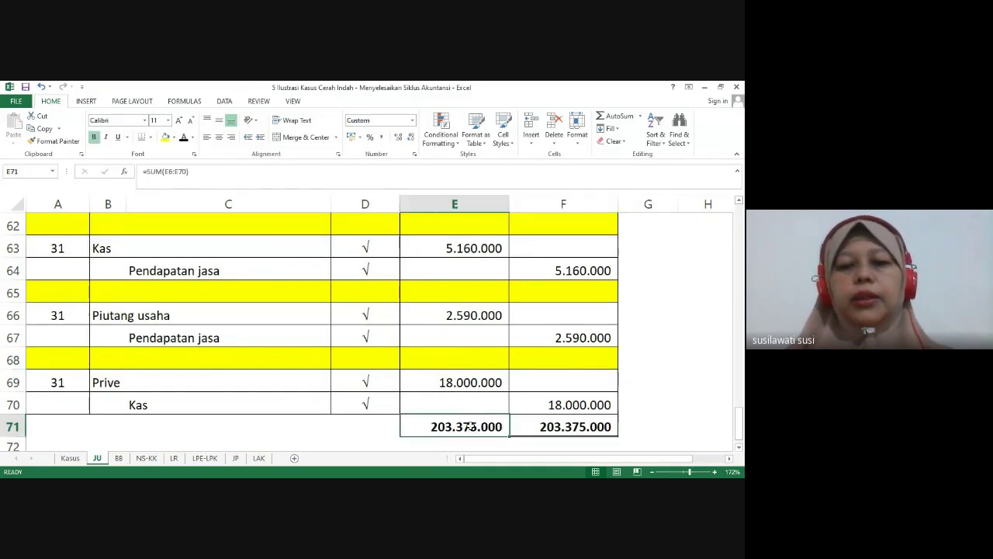
pyautogui.click(521, 427)
pyautogui.click(629, 425)
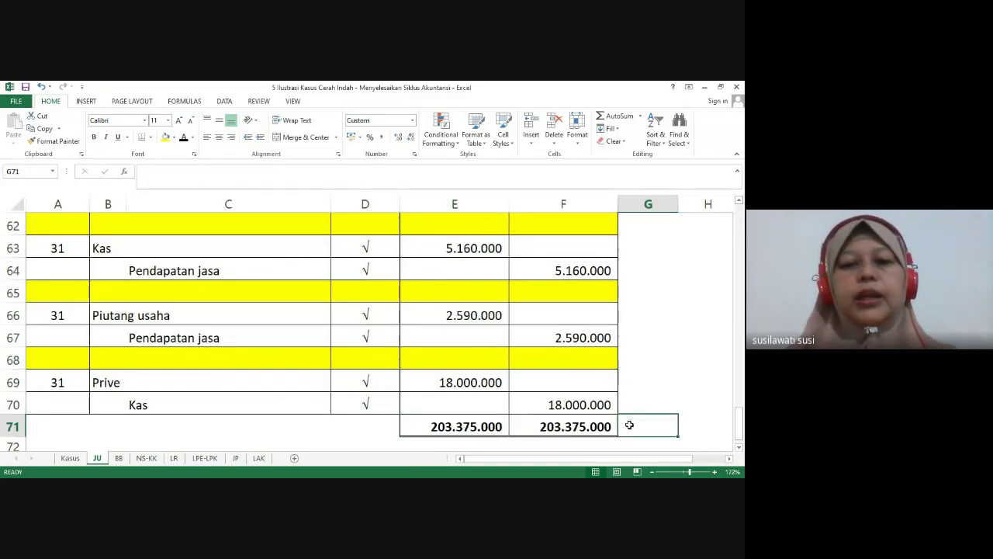
pyautogui.hotkey('ctrl', 'Up')
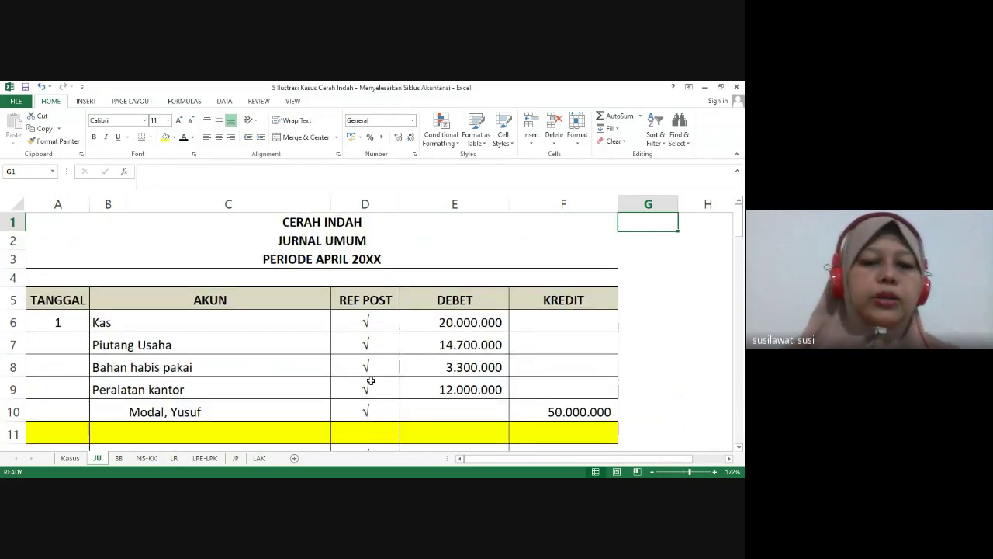
# Review the ledger heading on the BB sheet: company name, Buku Besar title, period, Kas account name and account number
pyautogui.click(118, 458)
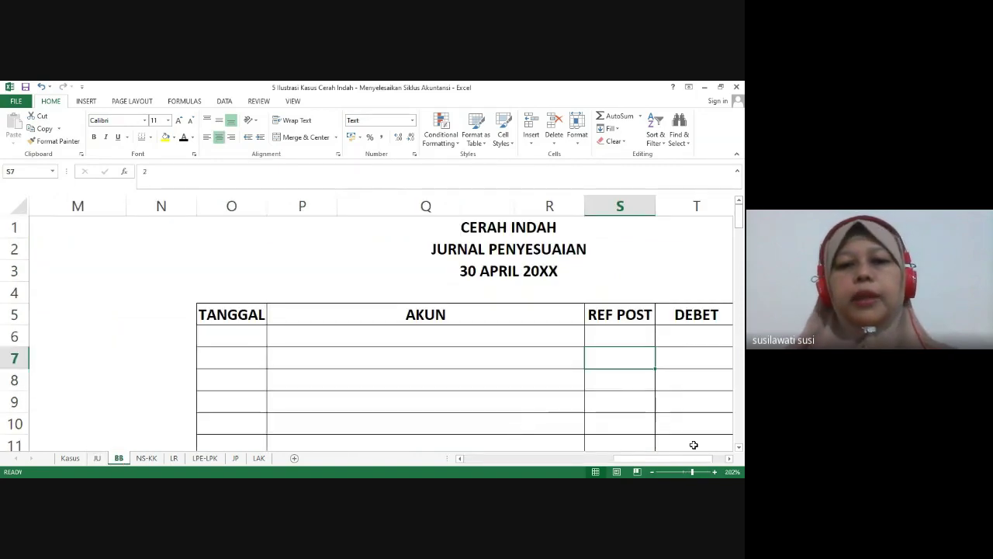
pyautogui.click(352, 266)
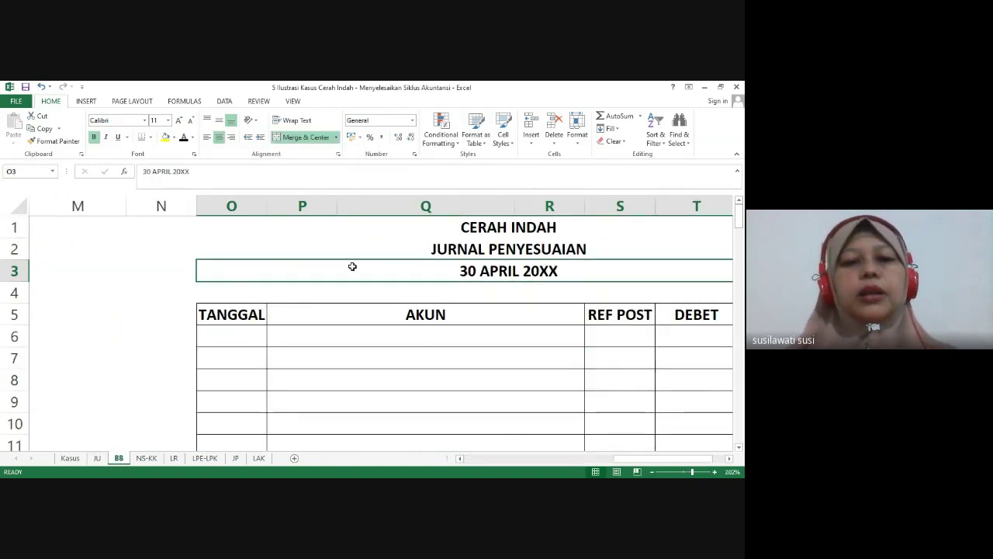
pyautogui.press('Home')
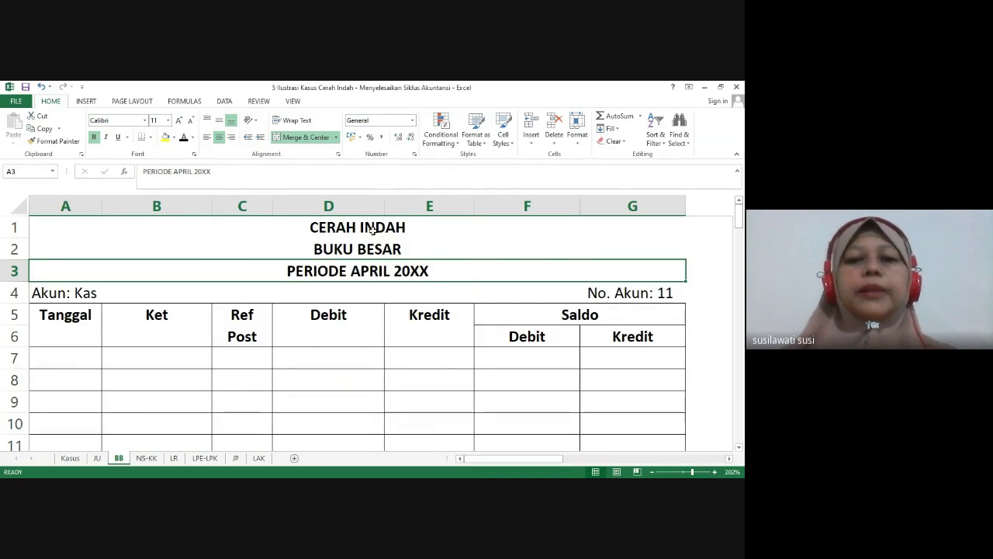
pyautogui.click(373, 228)
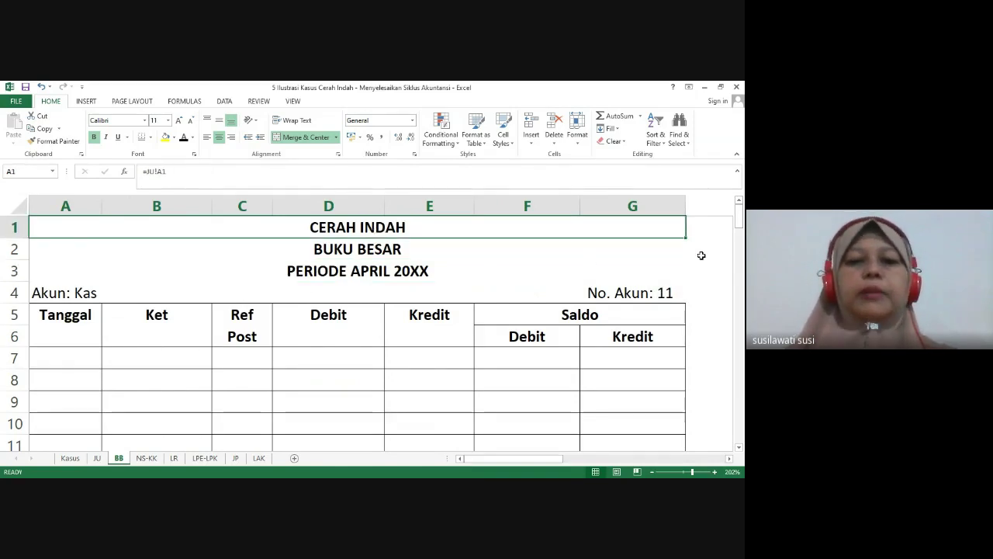
pyautogui.press('Down')
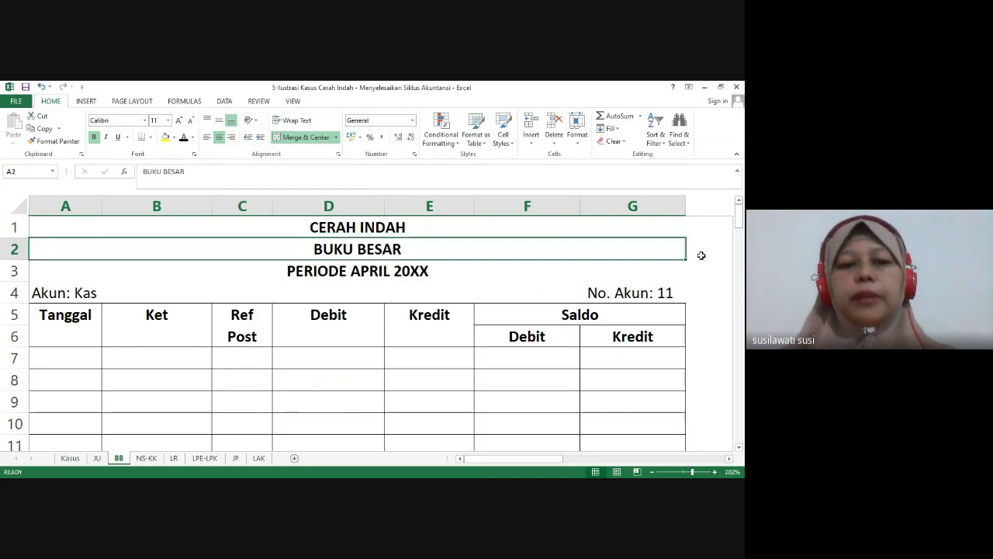
pyautogui.press('Down')
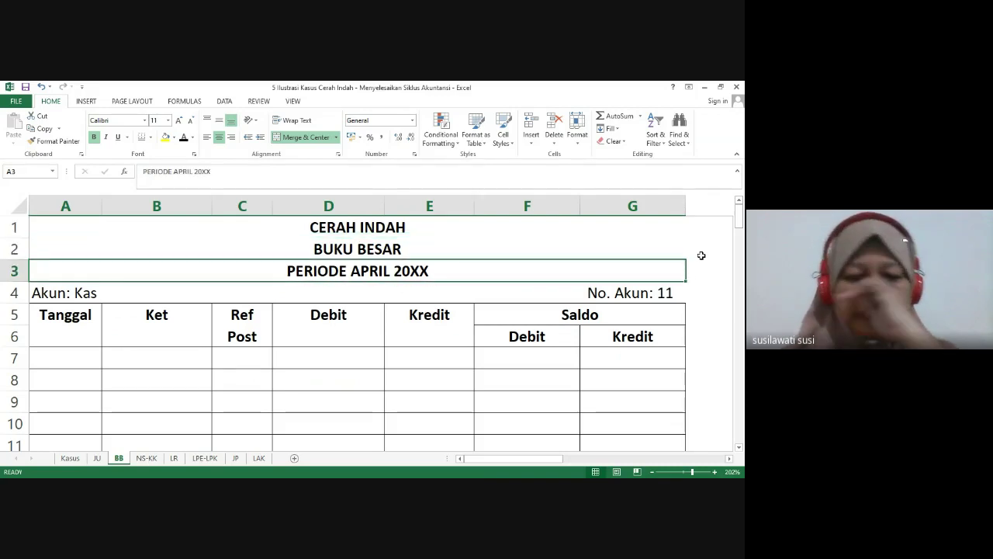
pyautogui.press('Down')
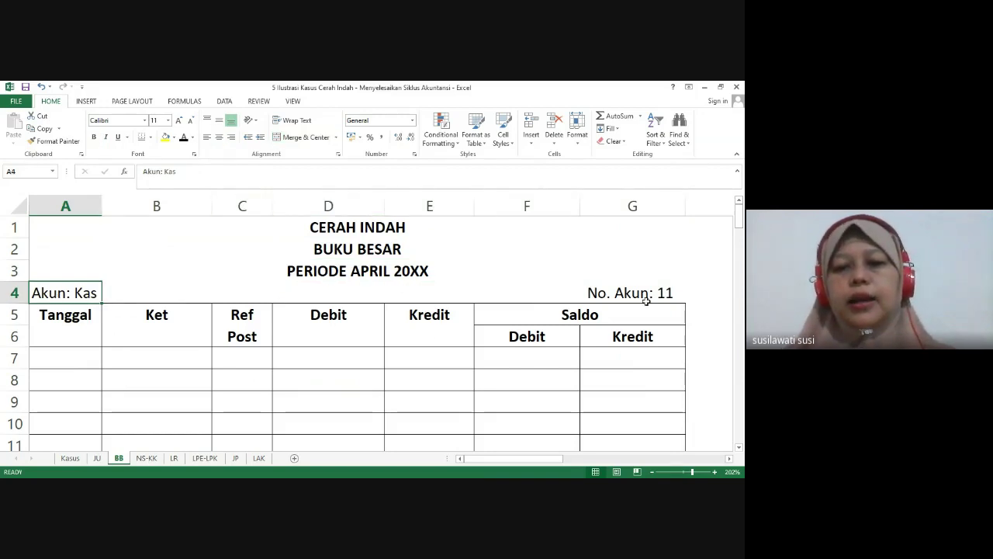
pyautogui.click(607, 293)
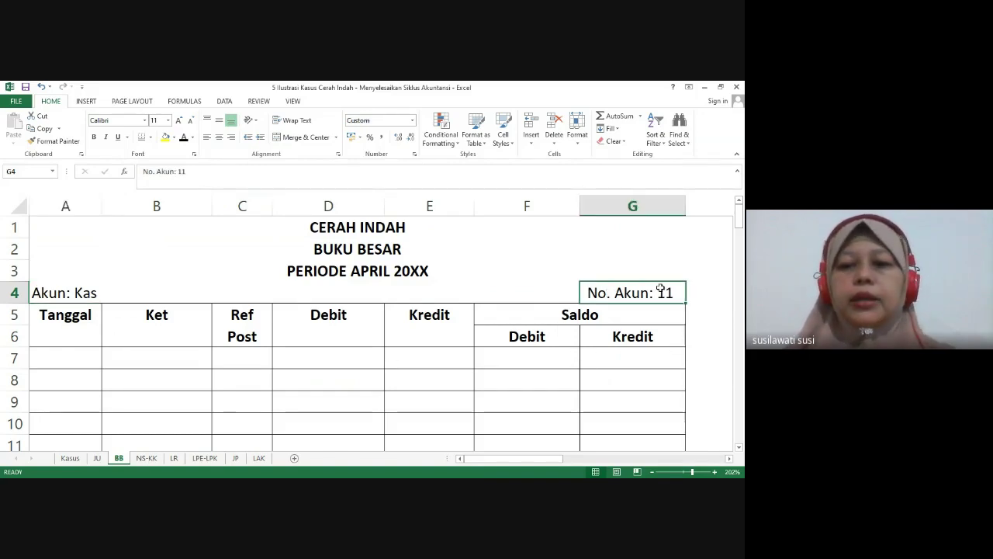
# Examine the blank-looking rows of the Kas ledger on the BB sheet, including the balance formulas in the debit Saldo column
pyautogui.click(543, 364)
pyautogui.press('Down')
pyautogui.press('Down')
pyautogui.press('Down')
pyautogui.press('Down')
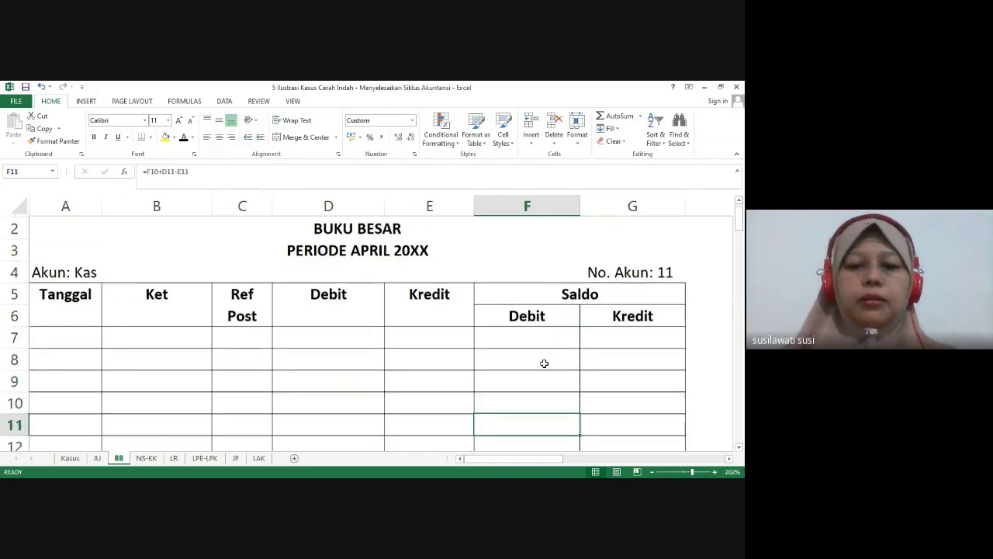
pyautogui.press('Down')
pyautogui.press('Down')
pyautogui.press('Down')
pyautogui.press('Down')
pyautogui.press('Down')
pyautogui.press('Down')
pyautogui.press('Down')
pyautogui.press('Up')
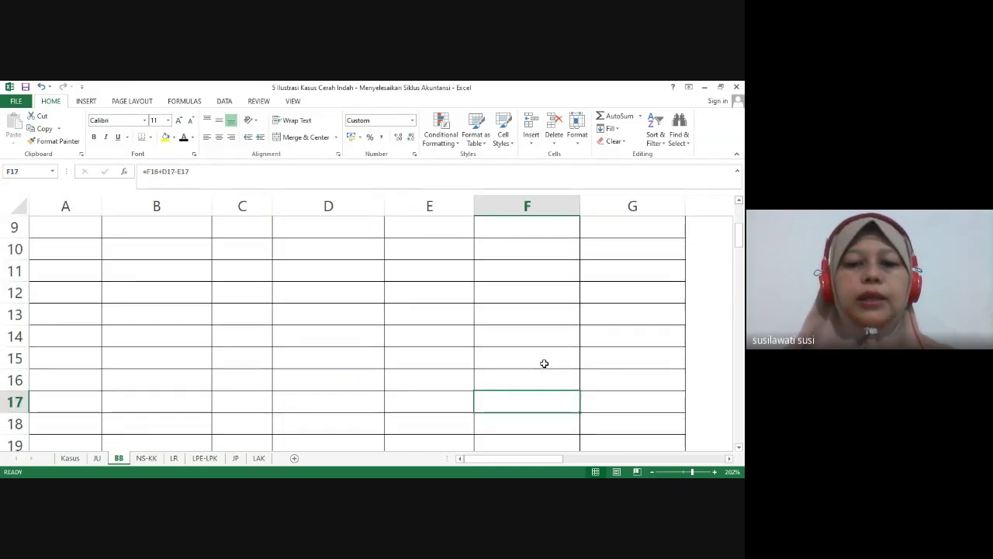
pyautogui.press('Up')
pyautogui.press('Up')
pyautogui.press('Up')
pyautogui.press('Up')
pyautogui.press('Up')
pyautogui.hotkey('ctrl', 'Home')
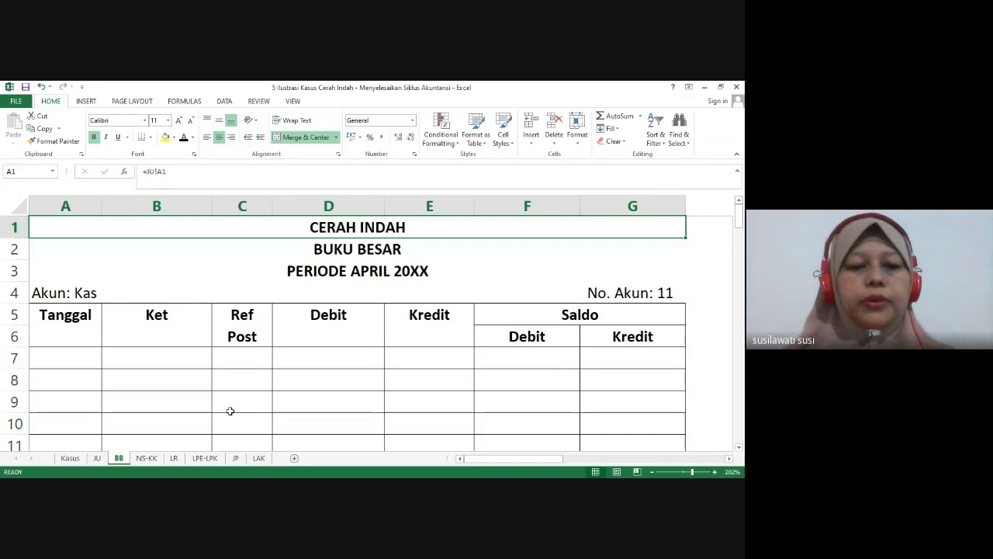
# Trace the Kas lines of the 1 and 2 April entries in the general journal on JU, rows 6 to 16
pyautogui.click(97, 459)
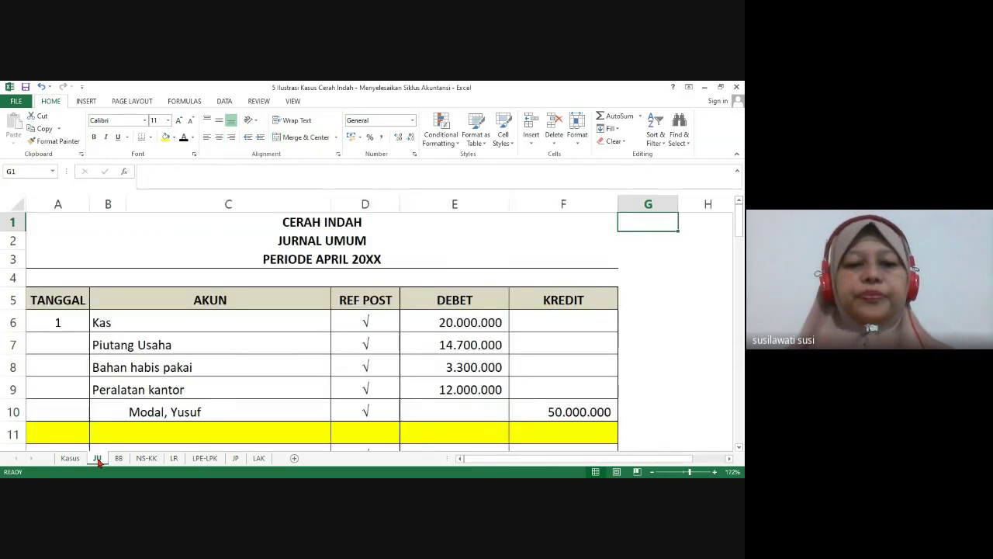
pyautogui.click(113, 317)
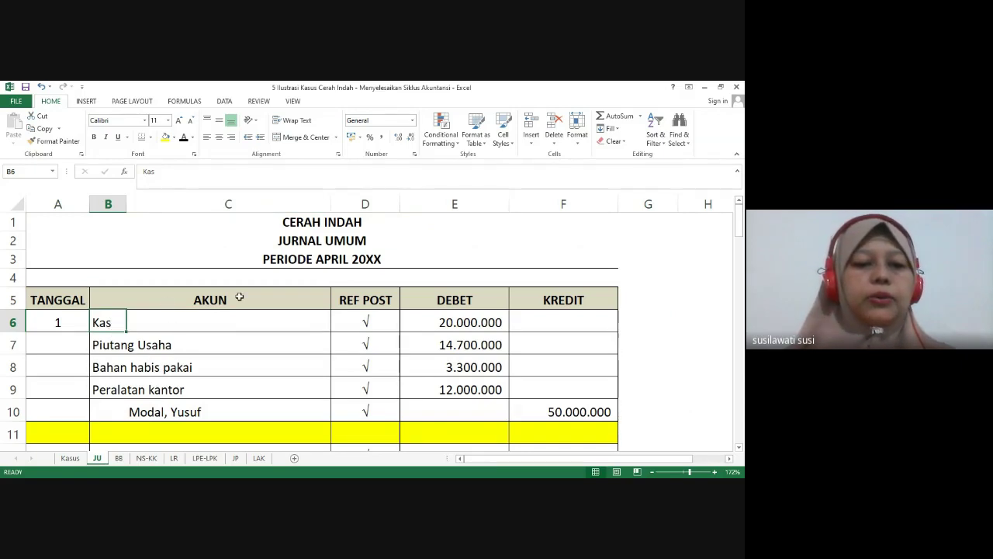
pyautogui.press('Down')
pyautogui.press('Down')
pyautogui.press('Down')
pyautogui.press('Down')
pyautogui.press('Down')
pyautogui.press('Down')
pyautogui.press('Down')
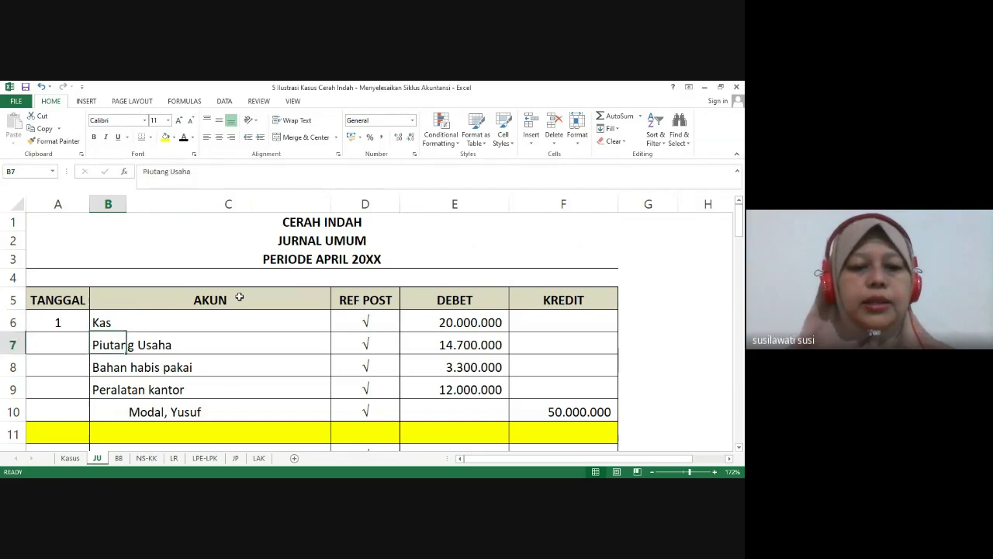
pyautogui.press('Right')
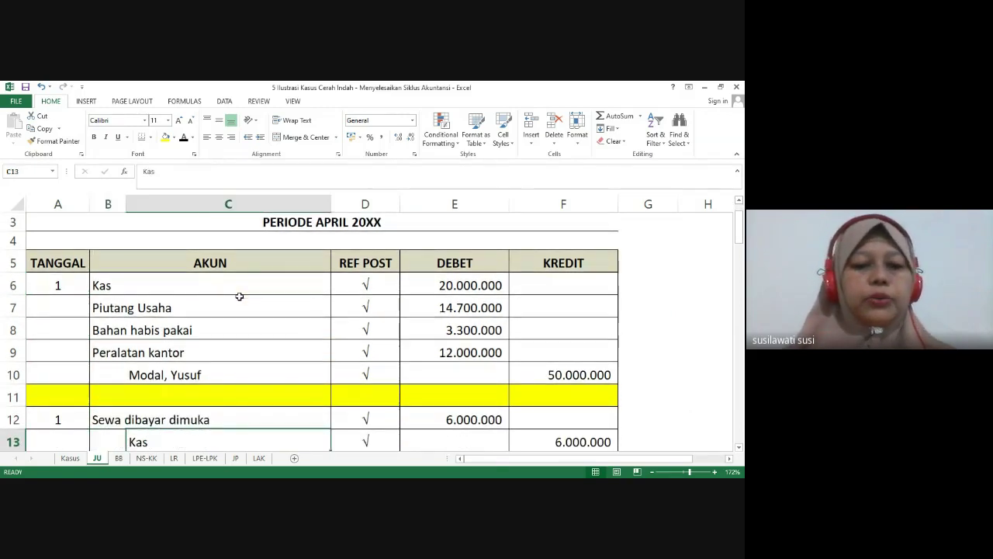
pyautogui.press('Down')
pyautogui.press('Down')
pyautogui.press('Down')
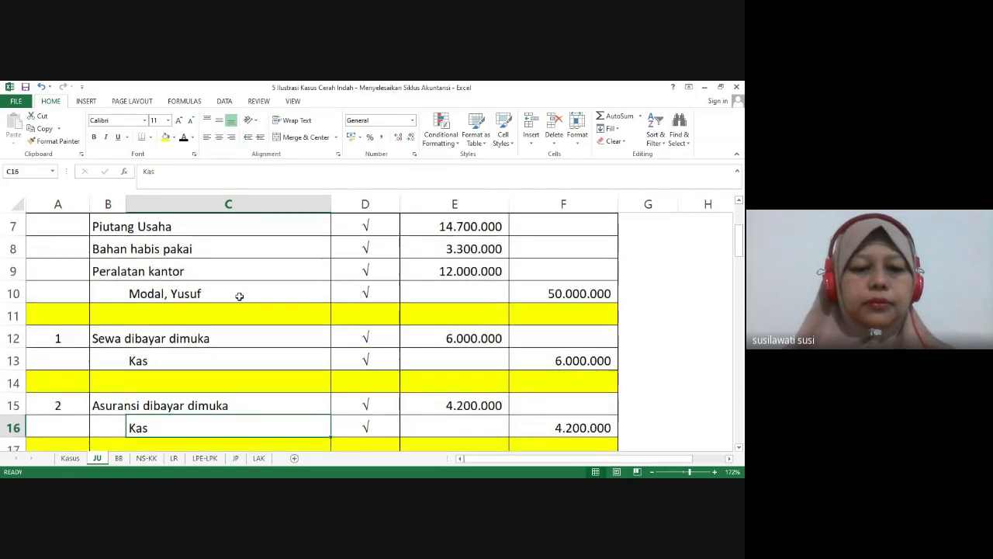
# Trace the Kas lines of the 4, 6 and 10 April entries on JU, rows 18 to 28
pyautogui.press('Down')
pyautogui.press('Down')
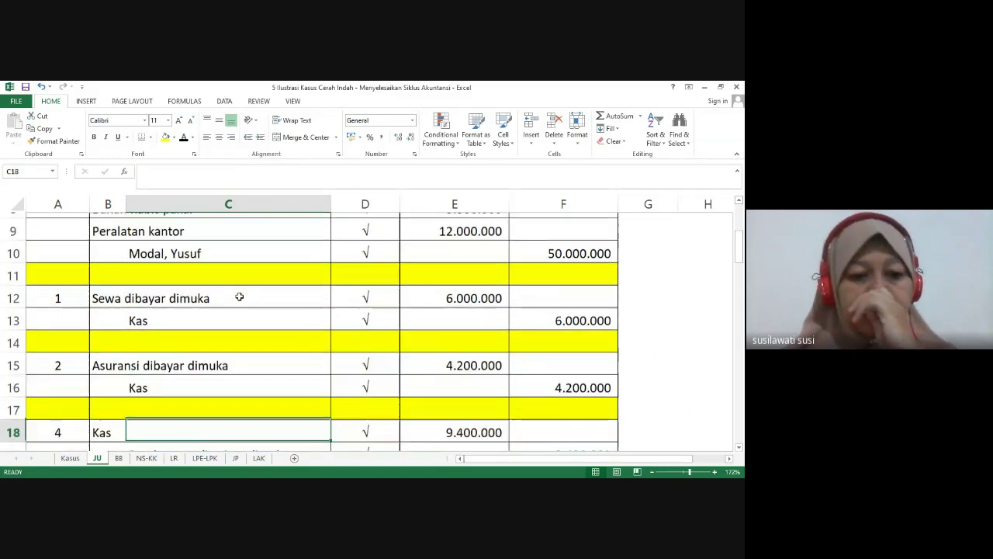
pyautogui.press('Left')
pyautogui.press('Down')
pyautogui.press('Down')
pyautogui.press('Down')
pyautogui.press('Down')
pyautogui.press('Down')
pyautogui.press('Down')
pyautogui.press('Down')
pyautogui.press('Down')
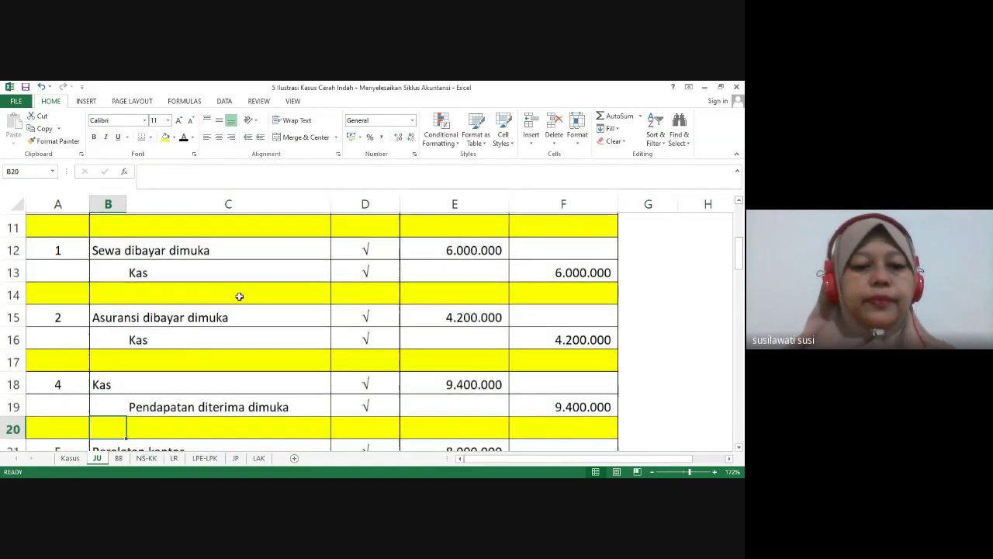
pyautogui.press('Up')
pyautogui.press('Up')
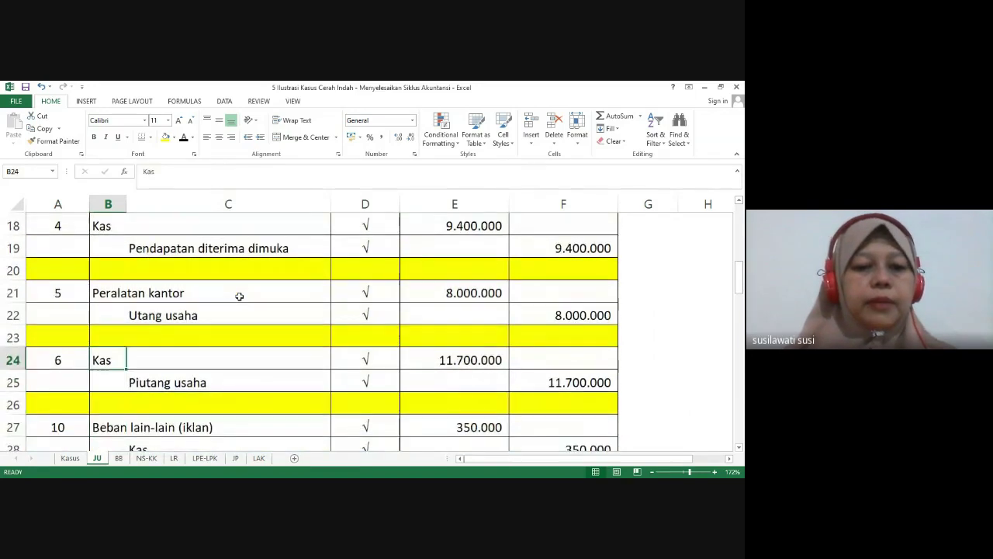
pyautogui.press('Down')
pyautogui.press('Right')
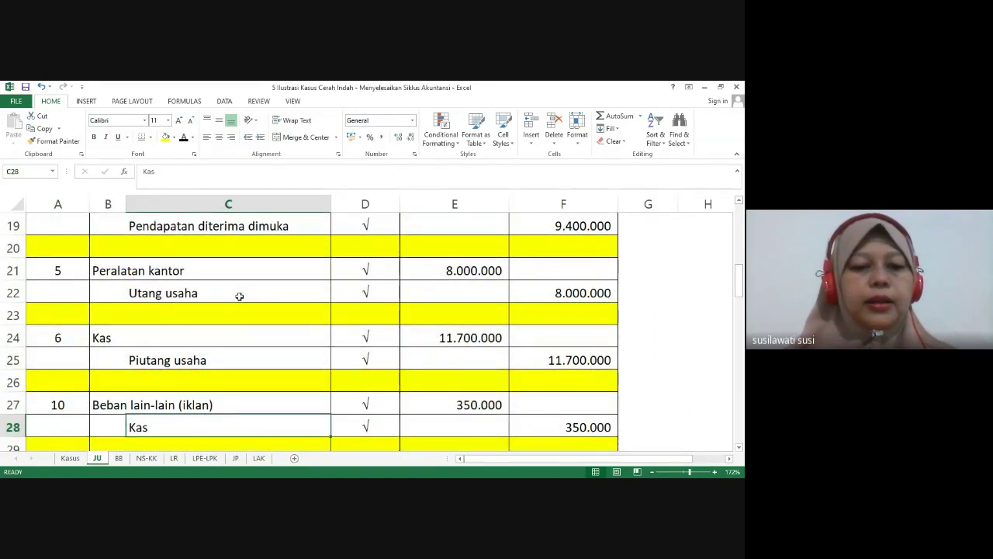
# Trace the Kas lines of the 12, 14 and 17 April entries on JU, rows 30 to 40
pyautogui.press('Down')
pyautogui.press('Down')
pyautogui.press('Down')
pyautogui.press('Down')
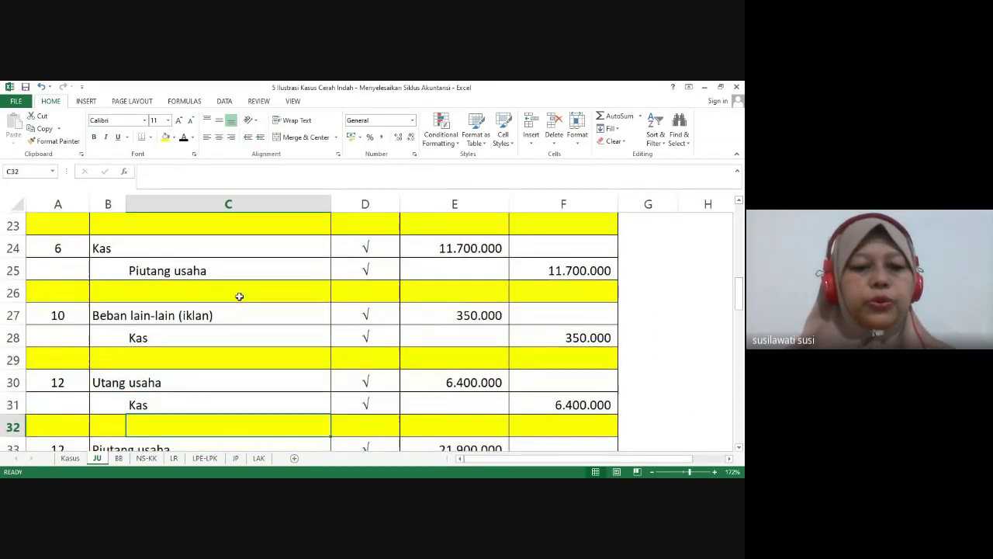
pyautogui.press('Down')
pyautogui.press('Down')
pyautogui.press('Down')
pyautogui.press('Down')
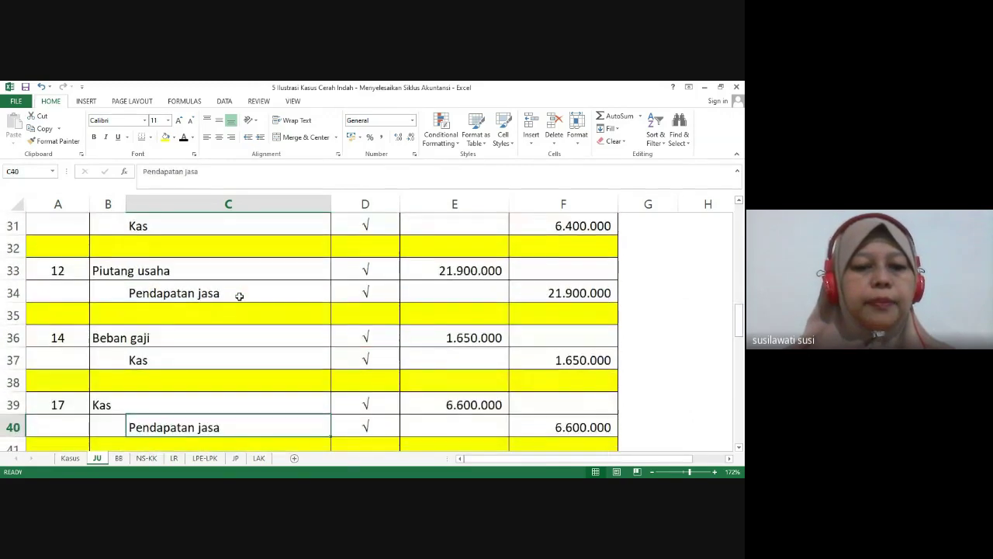
pyautogui.press('Up')
pyautogui.press('Up')
pyautogui.press('Up')
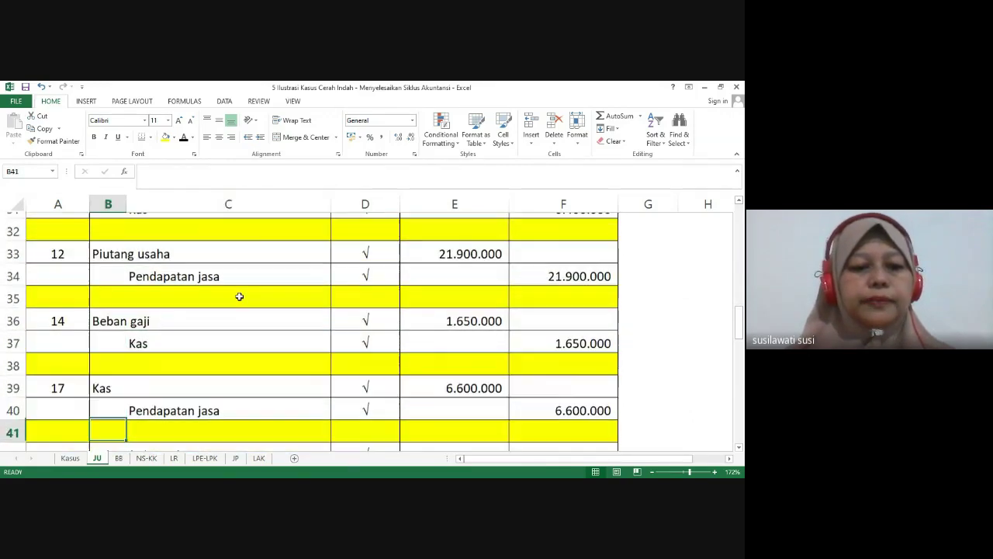
# Trace the Kas lines of the 18 and 24 April entries on JU, rows 42 to 49
pyautogui.press('Down')
pyautogui.press('Down')
pyautogui.press('Down')
pyautogui.press('Down')
pyautogui.press('Up')
pyautogui.press('Up')
pyautogui.press('Up')
pyautogui.press('Down')
pyautogui.press('Right')
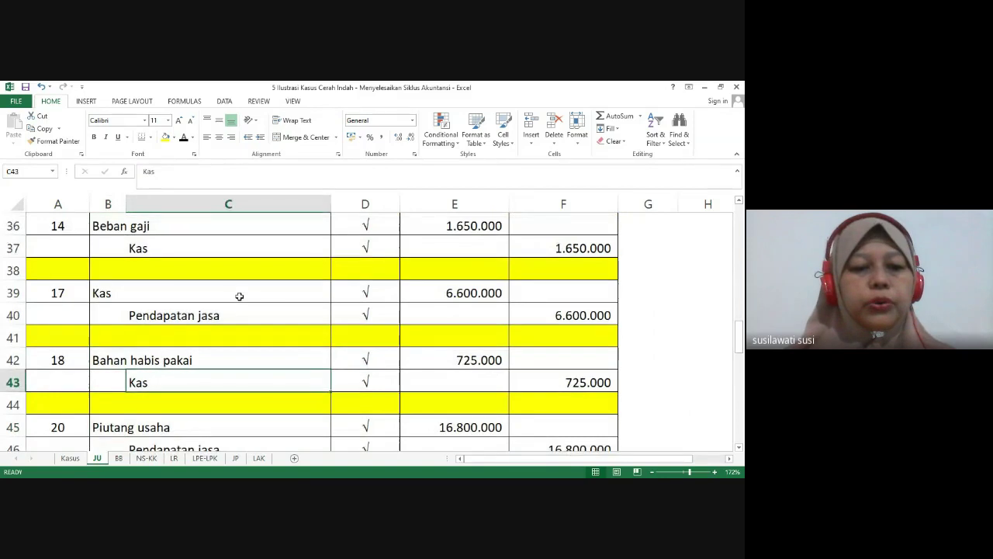
pyautogui.press('Down')
pyautogui.press('Down')
pyautogui.press('Down')
pyautogui.press('Down')
pyautogui.press('Down')
pyautogui.press('Down')
pyautogui.press('Left')
pyautogui.press('Up')
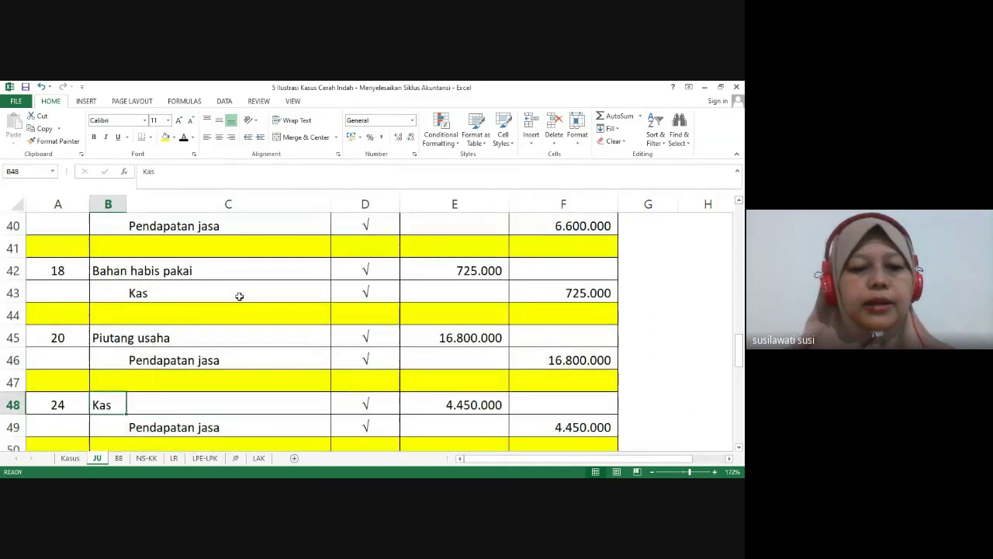
# Trace the Kas lines of the 26, 27 and 29 April and first 31 April entries on JU, rows 51 to 61
pyautogui.press('Down')
pyautogui.press('Down')
pyautogui.press('Down')
pyautogui.press('Down')
pyautogui.press('Down')
pyautogui.press('Down')
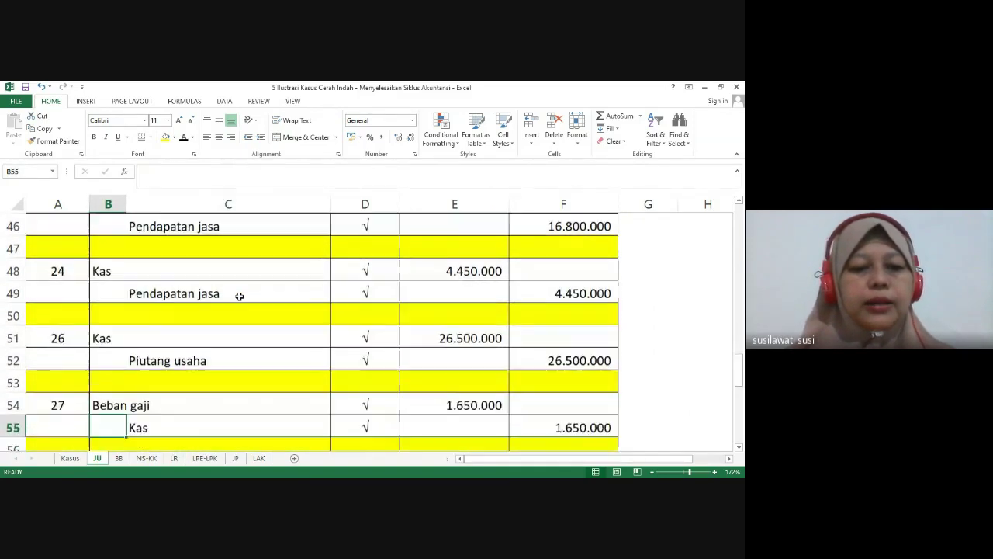
pyautogui.press('Down')
pyautogui.press('Up')
pyautogui.press('Up')
pyautogui.press('Right')
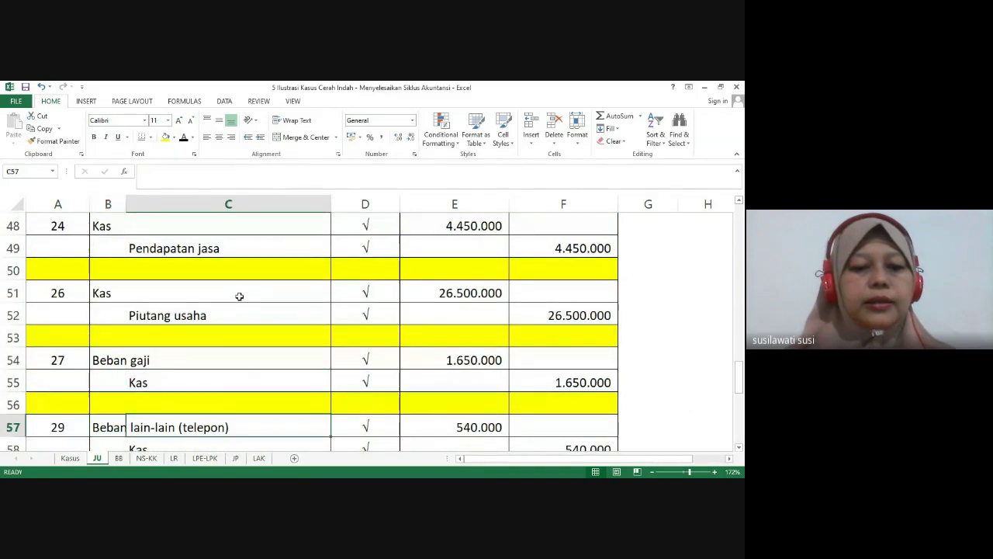
pyautogui.press('Down')
pyautogui.press('Down')
pyautogui.press('Down')
pyautogui.press('Down')
pyautogui.press('Down')
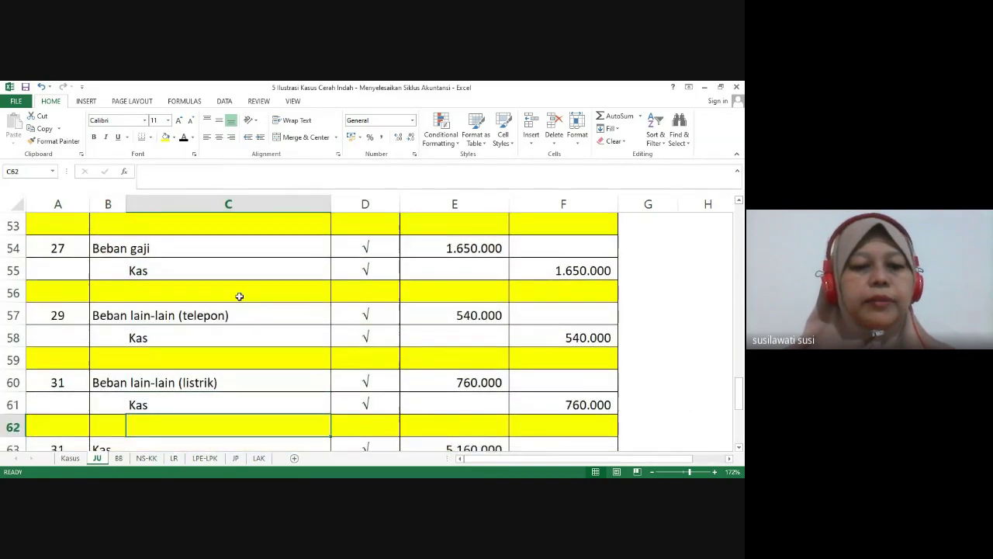
# Examine the remaining entries dated 31 and the debit and credit totals on JU, rows 63 to 71
pyautogui.press('Down')
pyautogui.press('Down')
pyautogui.press('Down')
pyautogui.press('Down')
pyautogui.press('Down')
pyautogui.press('Down')
pyautogui.press('Down')
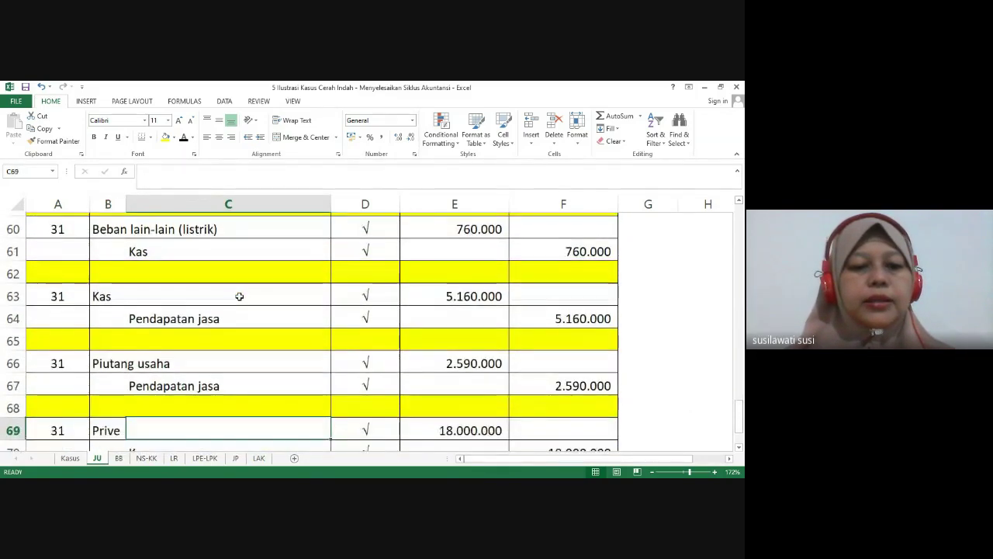
pyautogui.press('Down')
pyautogui.press('Down')
pyautogui.press('Right')
pyautogui.press('Right')
pyautogui.press('Right')
pyautogui.press('Right')
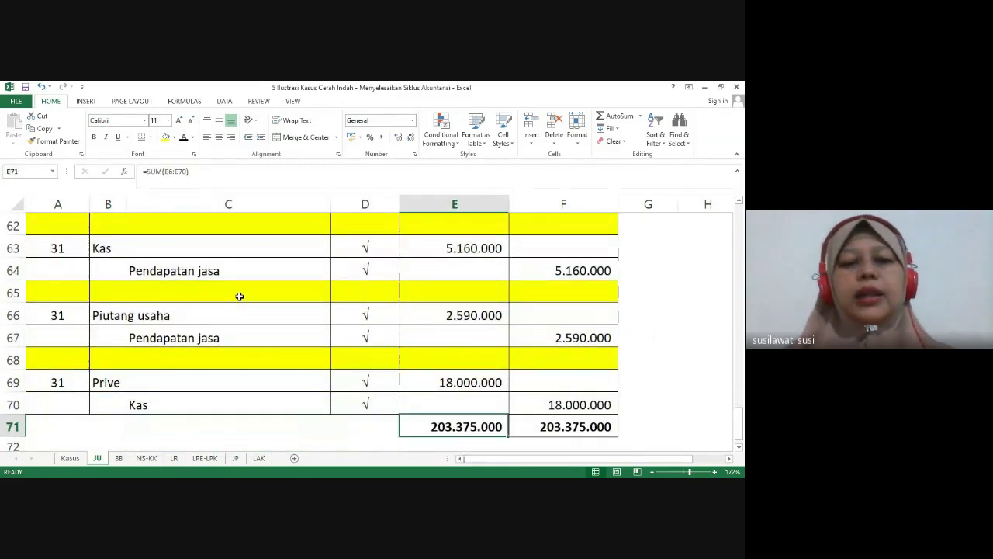
pyautogui.hotkey('ctrl', 'Up')
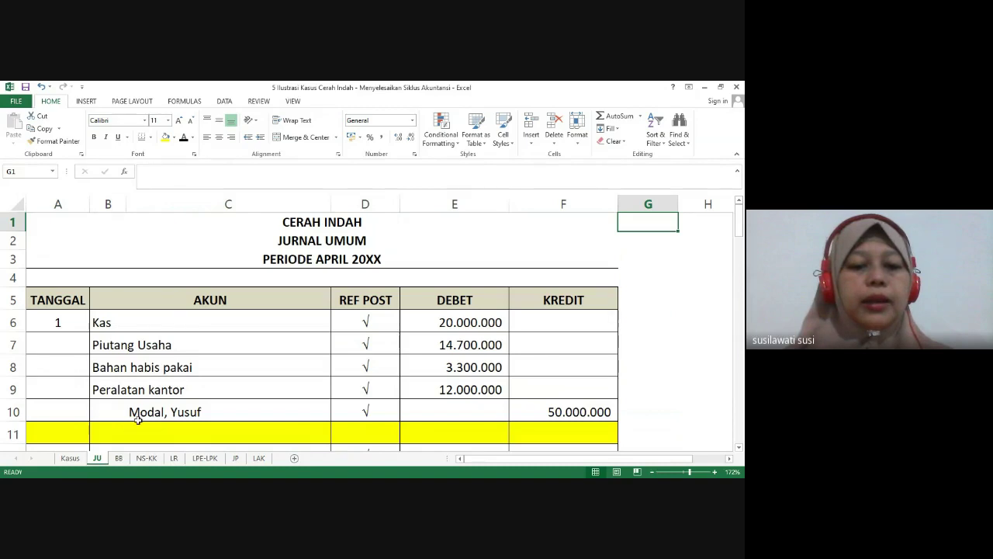
# On the BB sheet, look over the Kas ledger table from its heading down to the Piutang Usaha account
pyautogui.click(119, 459)
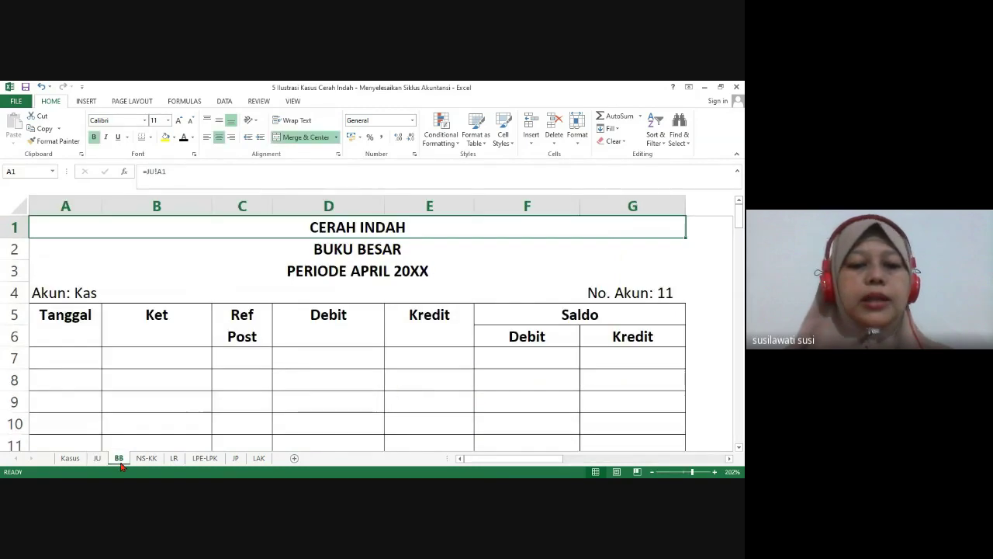
pyautogui.click(147, 358)
pyautogui.press('Left')
pyautogui.press('Down')
pyautogui.press('Down')
pyautogui.press('Down')
pyautogui.press('Down')
pyautogui.press('Down')
pyautogui.press('Down')
pyautogui.press('Down')
pyautogui.press('Down')
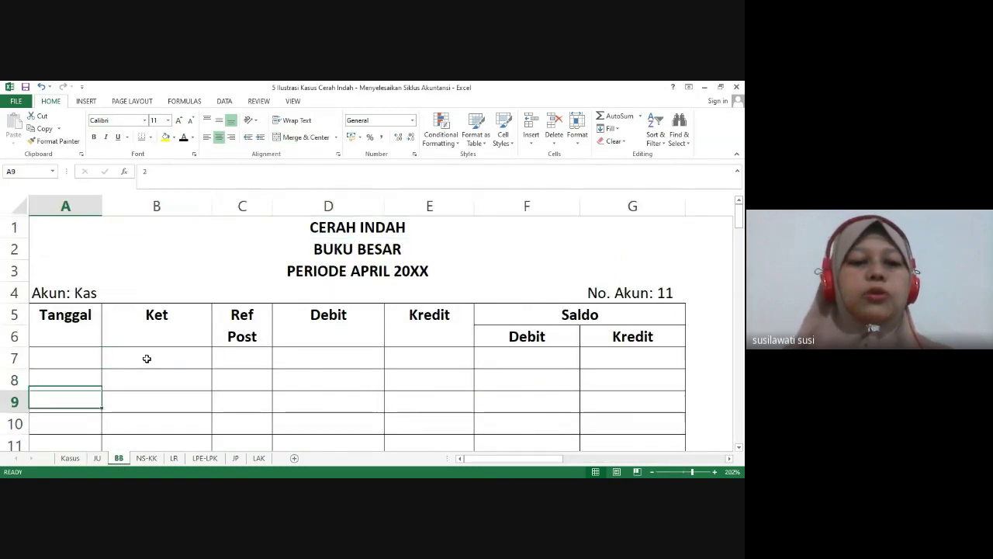
pyautogui.press('Down')
pyautogui.press('Down')
pyautogui.press('Down')
pyautogui.press('Down')
pyautogui.press('Down')
pyautogui.press('Down')
pyautogui.press('Down')
pyautogui.press('Down')
pyautogui.press('Down')
pyautogui.press('Down')
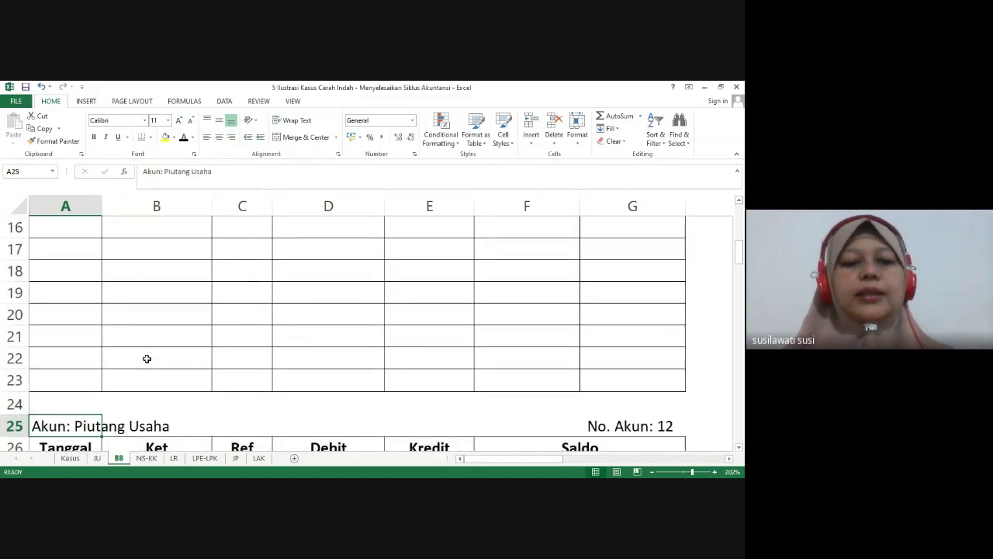
pyautogui.press('Up')
pyautogui.press('Up')
pyautogui.press('Up')
pyautogui.press('Up')
pyautogui.press('Up')
pyautogui.press('Up')
pyautogui.press('Up')
pyautogui.press('Up')
pyautogui.press('Up')
pyautogui.press('Up')
pyautogui.press('Up')
pyautogui.press('Up')
pyautogui.press('Up')
pyautogui.press('Up')
pyautogui.press('Up')
pyautogui.press('Up')
pyautogui.press('Up')
pyautogui.press('Up')
pyautogui.press('Up')
pyautogui.press('Up')
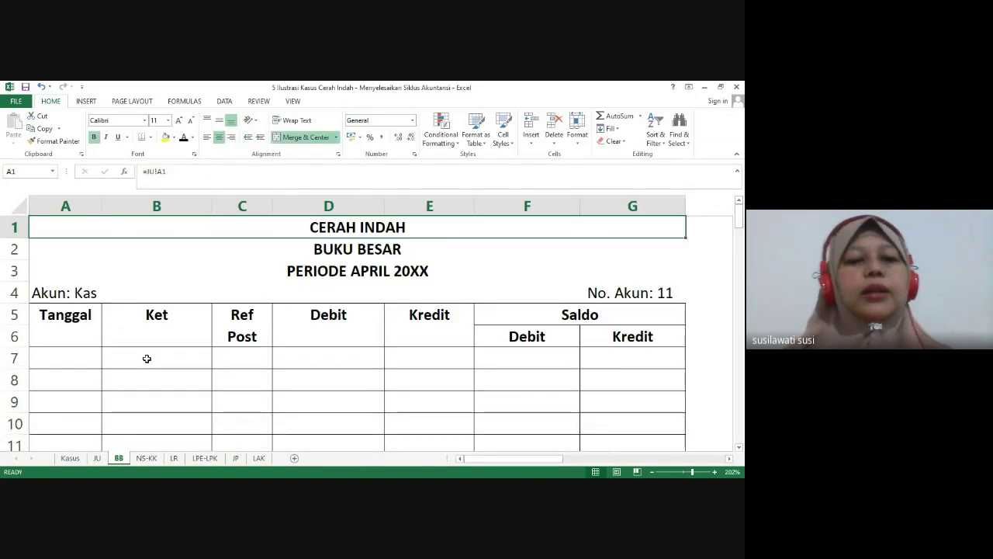
# Set the font colour of the Kas ledger dates in A7:A23 to black and check the dates down to row 23
pyautogui.press('Down')
pyautogui.press('Down')
pyautogui.press('Down')
pyautogui.press('Down')
pyautogui.press('Down')
pyautogui.hotkey('shift', 'Down')
pyautogui.hotkey('shift', 'Down')
pyautogui.hotkey('shift', 'Down')
pyautogui.hotkey('shift', 'Down')
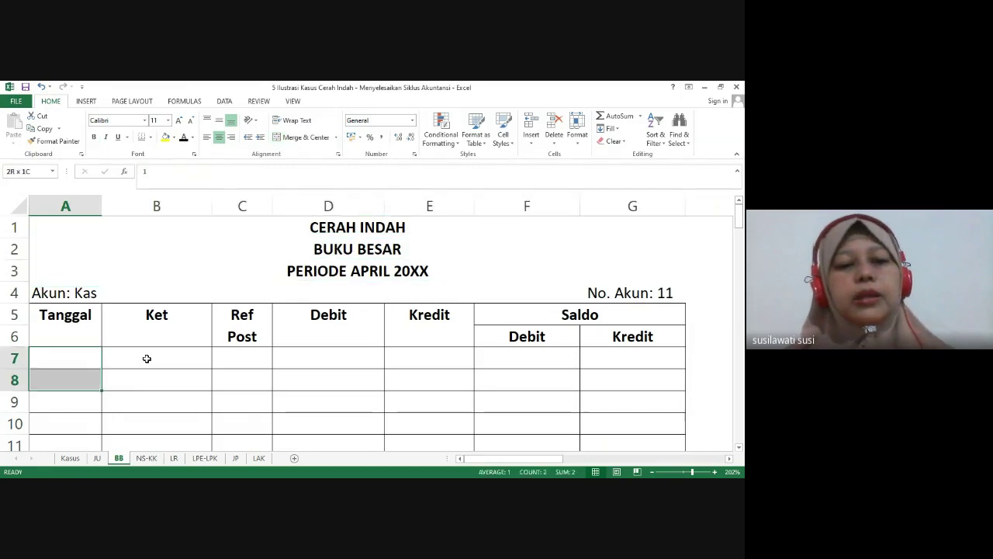
pyautogui.hotkey('shift', 'Down')
pyautogui.hotkey('shift', 'Down')
pyautogui.hotkey('shift', 'Down')
pyautogui.hotkey('shift', 'Down')
pyautogui.hotkey('shift', 'Down')
pyautogui.hotkey('shift', 'Down')
pyautogui.hotkey('shift', 'Down')
pyautogui.hotkey('shift', 'Down')
pyautogui.hotkey('shift', 'Down')
pyautogui.hotkey('shift', 'Down')
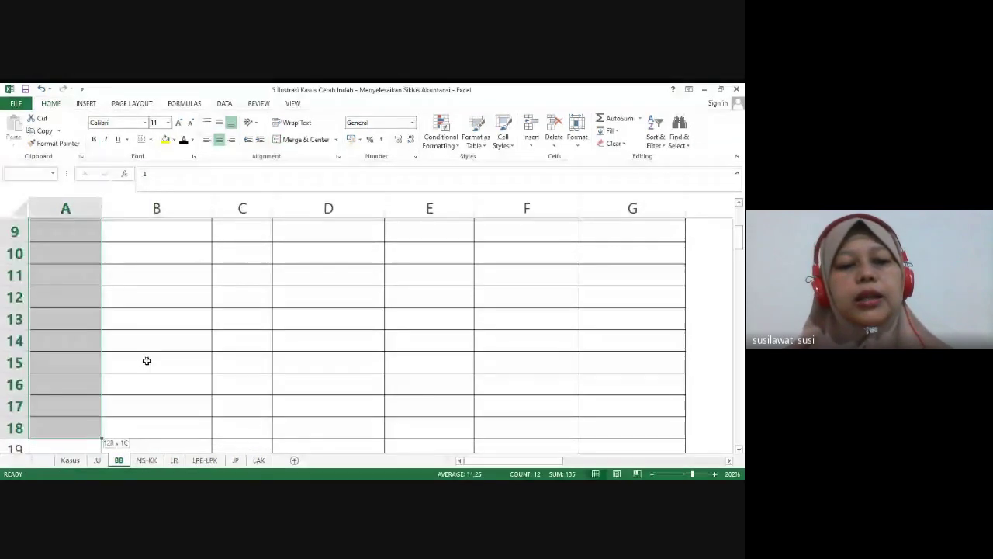
pyautogui.hotkey('shift', 'Down')
pyautogui.hotkey('shift', 'Down')
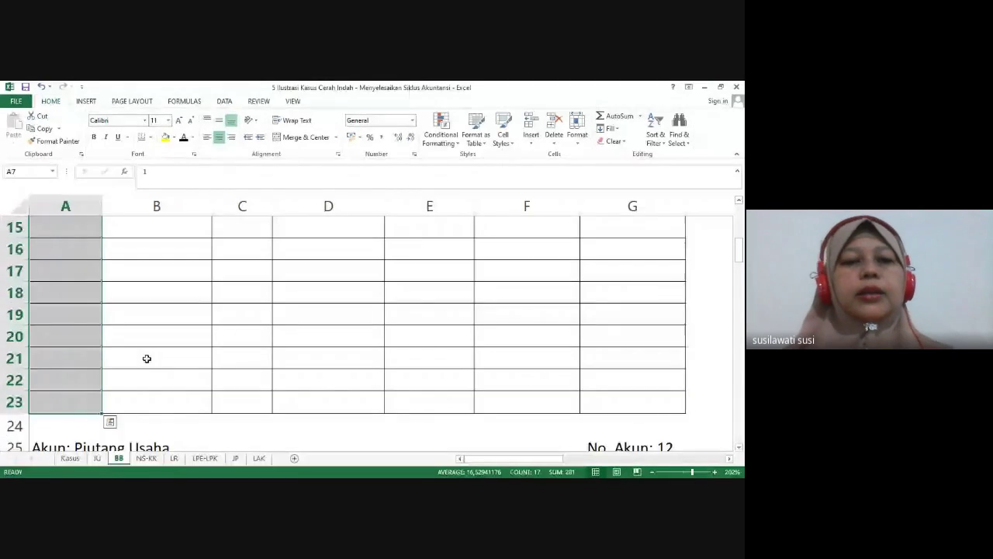
pyautogui.click(186, 139)
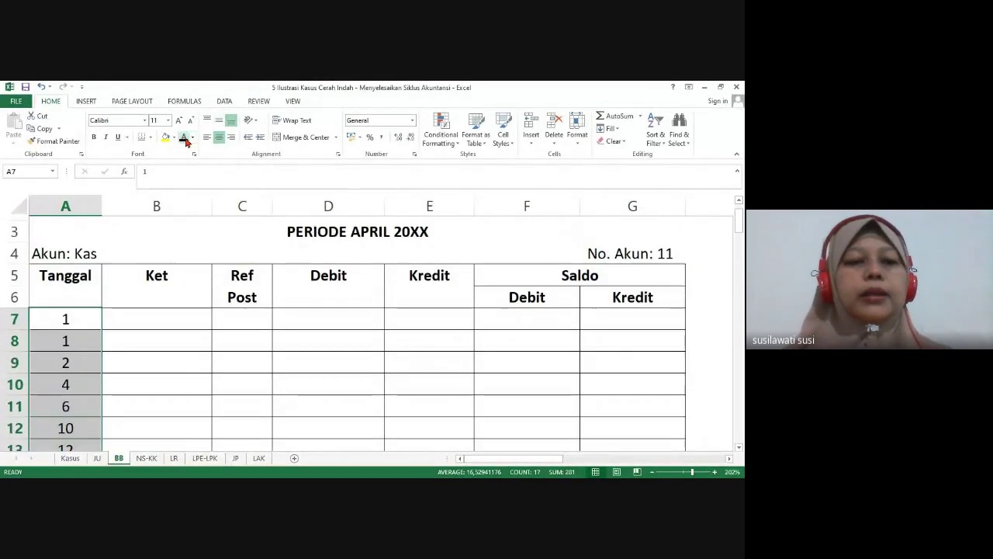
pyautogui.click(86, 335)
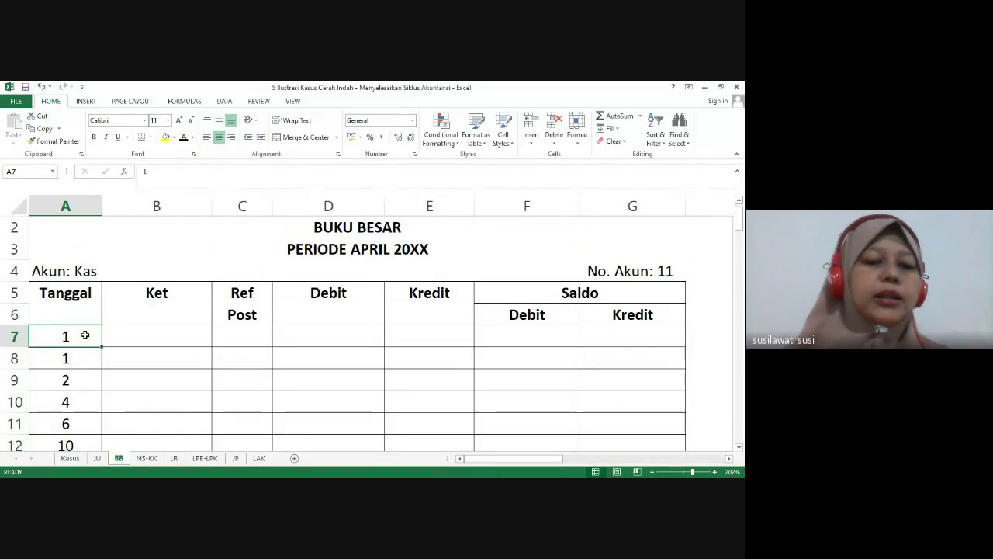
pyautogui.press('Down')
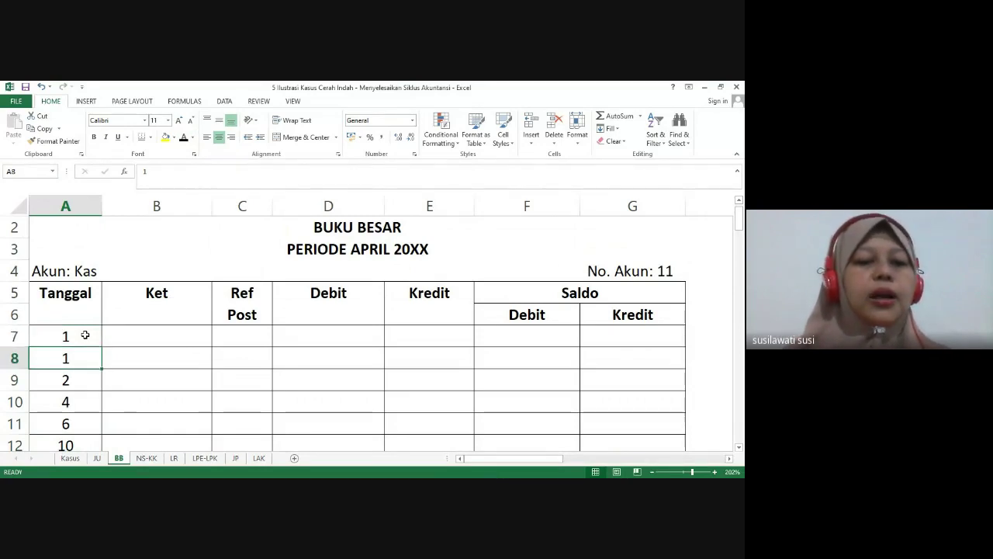
pyautogui.press('Down')
pyautogui.hotkey('ctrl', 'Down')
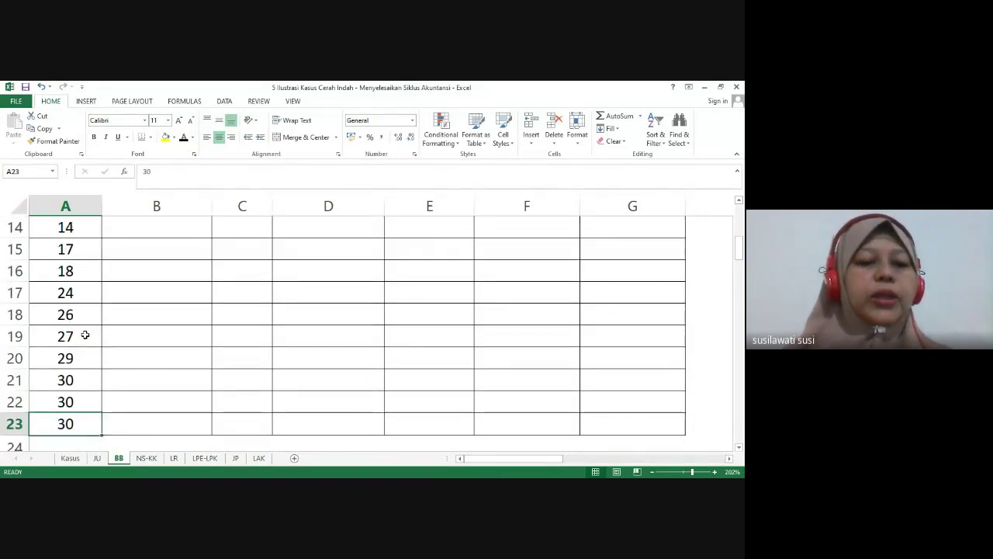
pyautogui.hotkey('ctrl', 'Home')
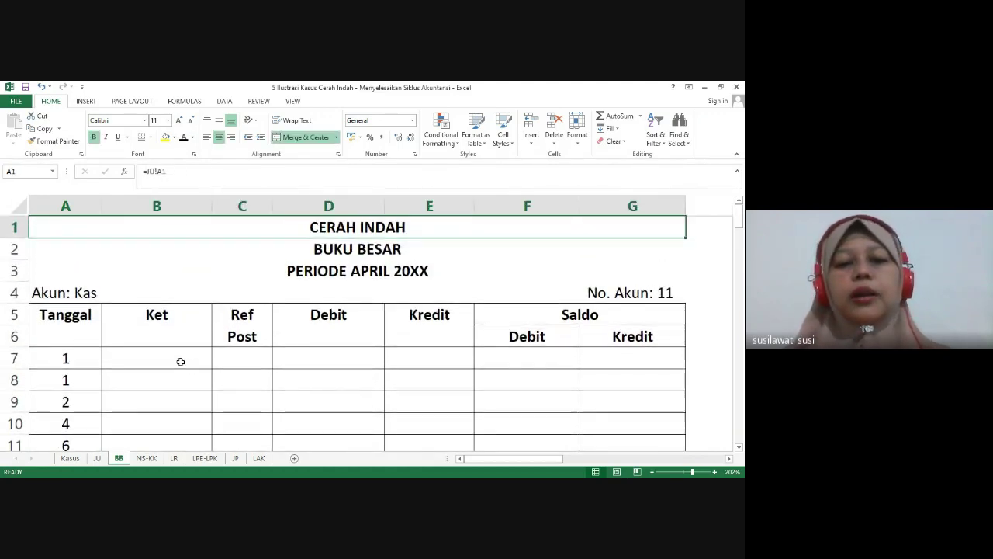
# Set the font colour of the Kas ledger's Ket, Ref Post, Debit and Kredit cells, B7:E23, to black
pyautogui.moveTo(180, 361); pyautogui.dragTo(408, 383)
pyautogui.hotkey('shift', 'Down')
pyautogui.hotkey('shift', 'Down')
pyautogui.hotkey('shift', 'Down')
pyautogui.hotkey('shift', 'Down')
pyautogui.hotkey('shift', 'Down')
pyautogui.hotkey('shift', 'Down')
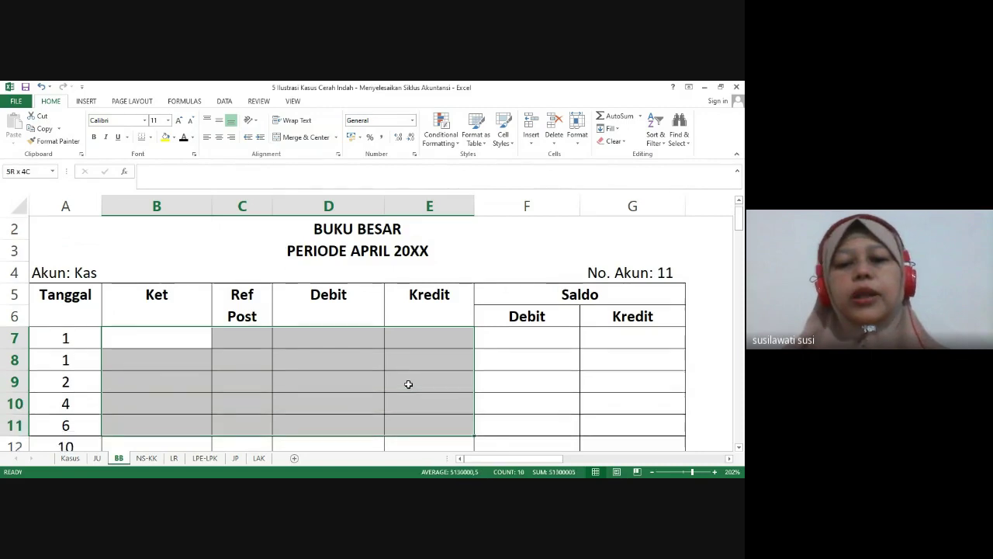
pyautogui.hotkey('shift', 'Down')
pyautogui.hotkey('shift', 'Down')
pyautogui.hotkey('shift', 'Down')
pyautogui.hotkey('shift', 'Down')
pyautogui.hotkey('shift', 'Down')
pyautogui.hotkey('shift', 'Down')
pyautogui.hotkey('shift', 'Down')
pyautogui.hotkey('shift', 'Down')
pyautogui.hotkey('shift', 'Down')
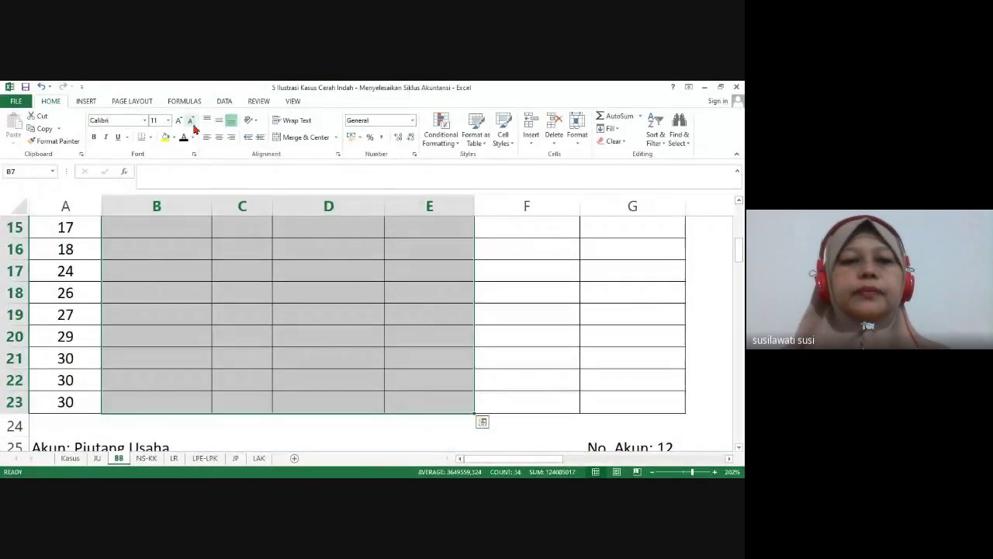
pyautogui.hotkey('ctrl', 'BackSpace')
# Review the first Kas debit and credit postings in D7 and E8, and fit column D's width to its contents
pyautogui.click(322, 337)
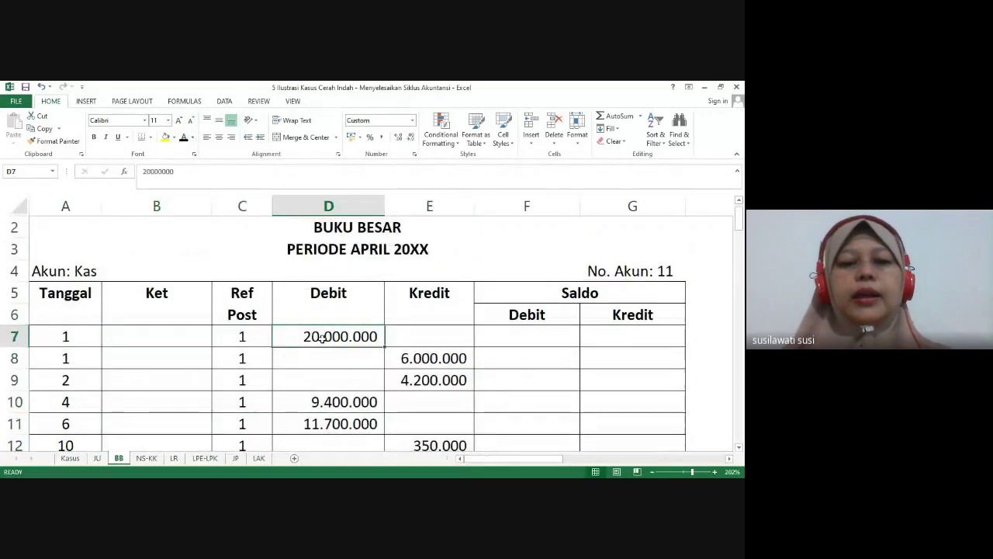
pyautogui.click(423, 368)
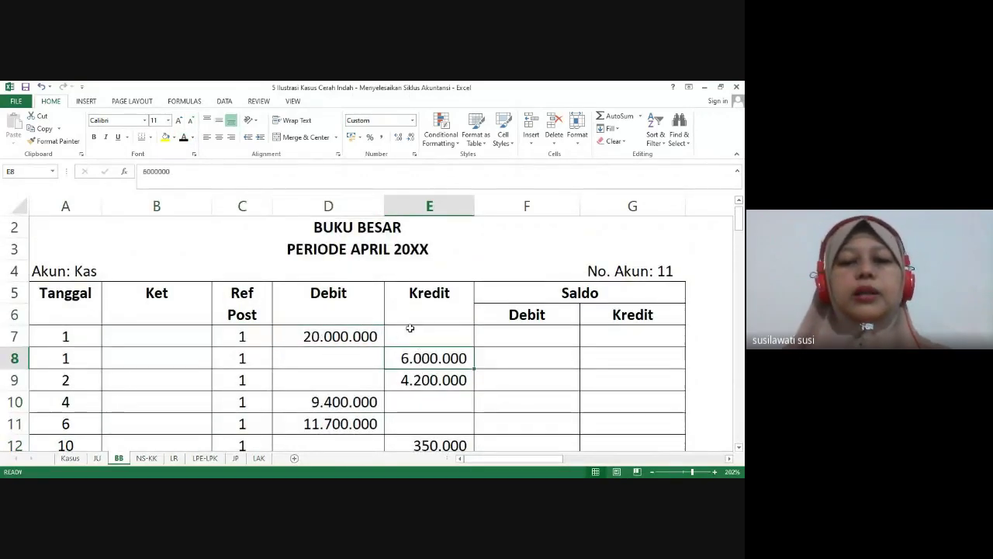
pyautogui.doubleClick(384, 200)
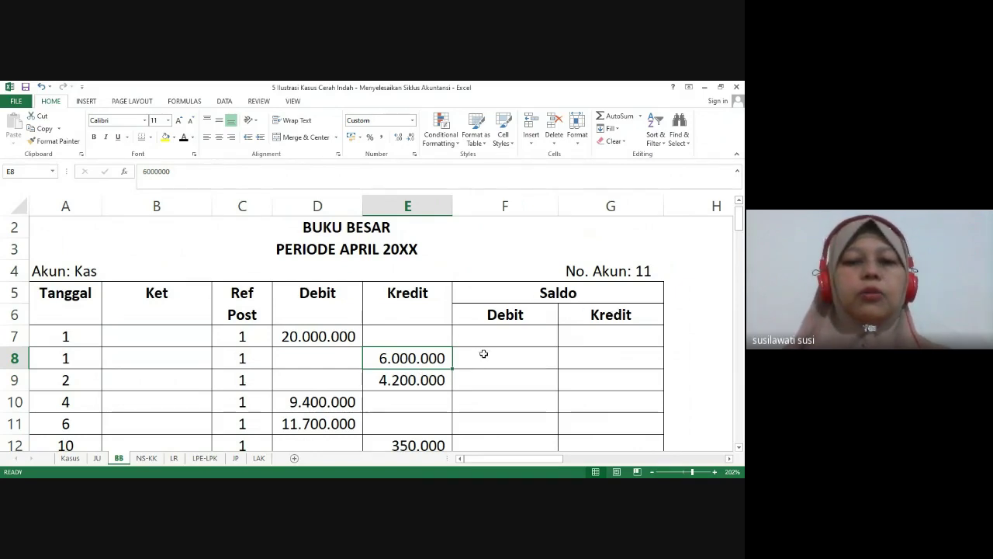
pyautogui.click(84, 269)
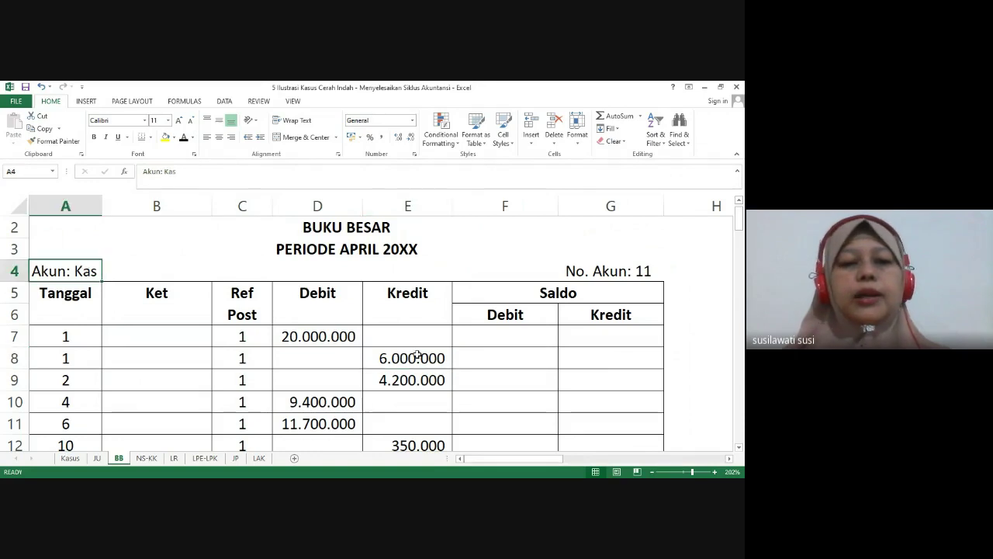
# Set the font colour of the Kas ledger's debit balances in F7:F23 to black
pyautogui.click(520, 338)
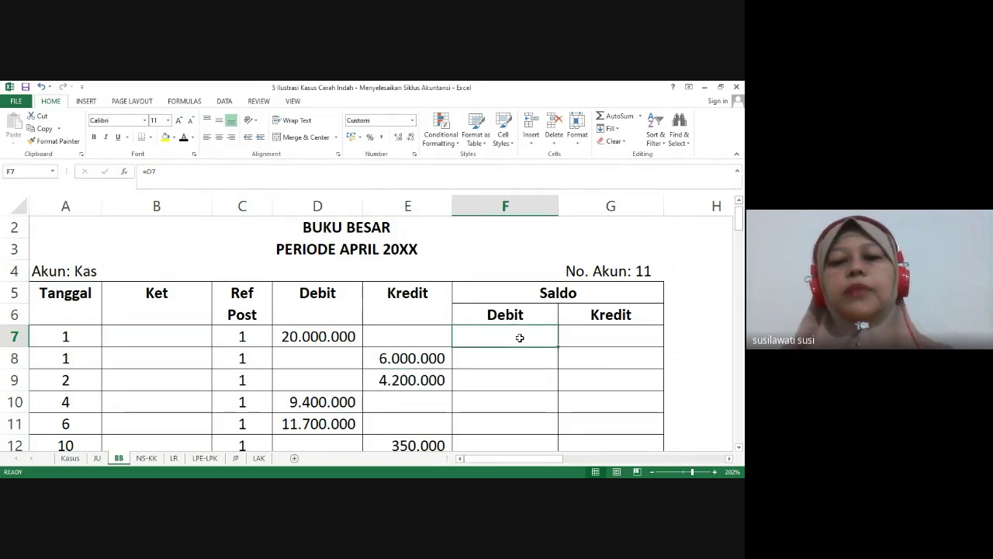
pyautogui.hotkey('shift', 'Down')
pyautogui.hotkey('shift', 'Down')
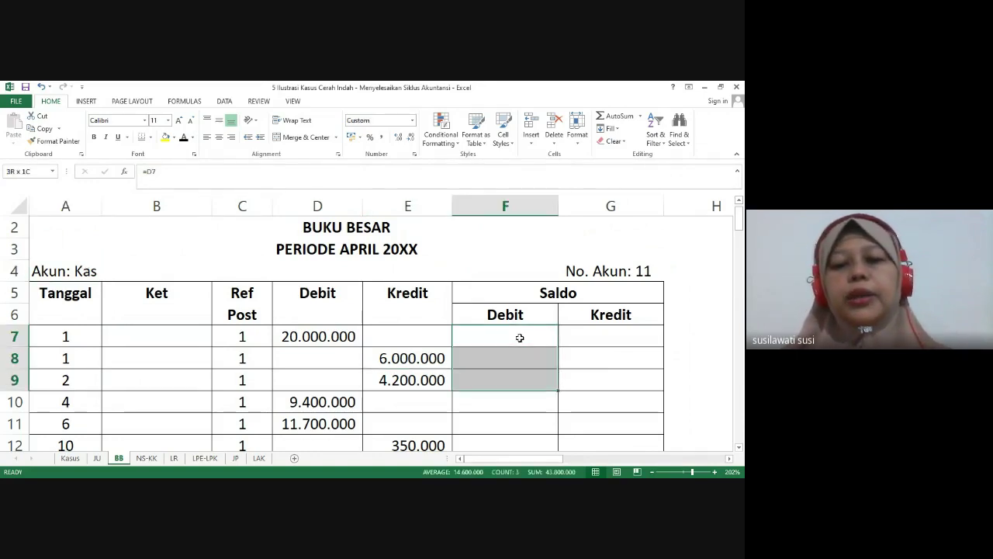
pyautogui.hotkey('shift', 'Down')
pyautogui.hotkey('shift', 'Down')
pyautogui.hotkey('shift', 'Down')
pyautogui.hotkey('shift', 'Down')
pyautogui.hotkey('shift', 'Down')
pyautogui.hotkey('shift', 'Down')
pyautogui.hotkey('shift', 'Down')
pyautogui.hotkey('shift', 'Down')
pyautogui.hotkey('shift', 'Down')
pyautogui.hotkey('shift', 'Down')
pyautogui.hotkey('shift', 'Down')
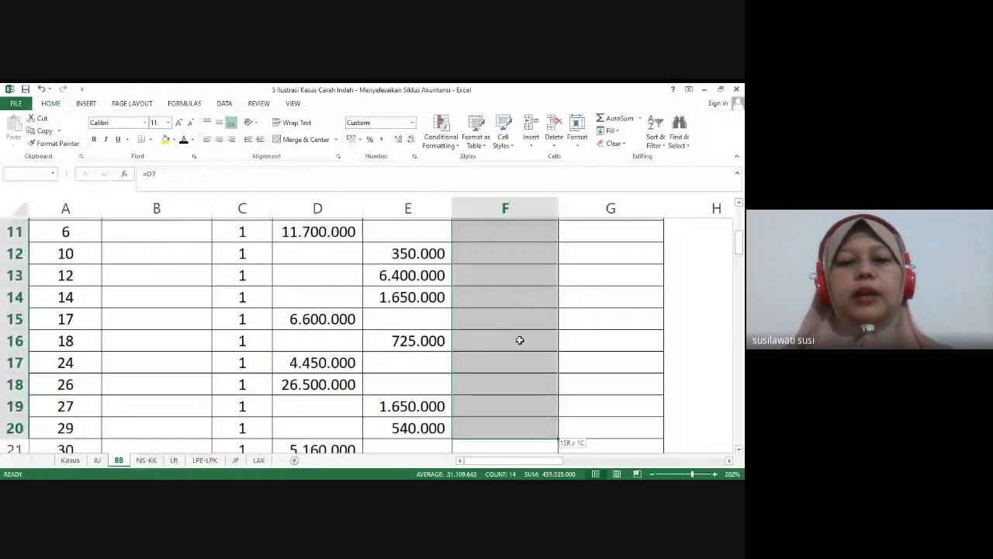
pyautogui.hotkey('shift', 'Down')
pyautogui.hotkey('shift', 'Down')
pyautogui.hotkey('shift', 'Down')
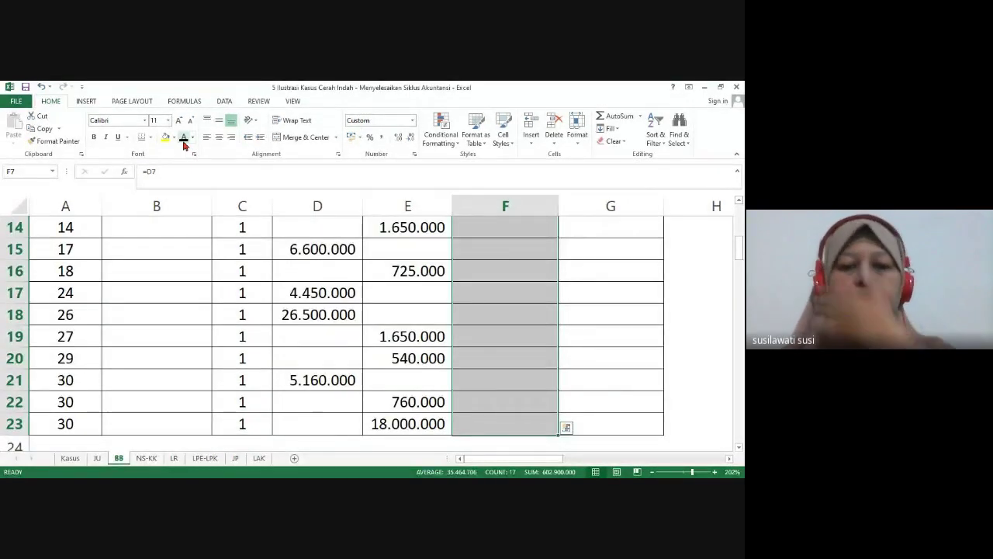
pyautogui.scroll(4, 185, 145)
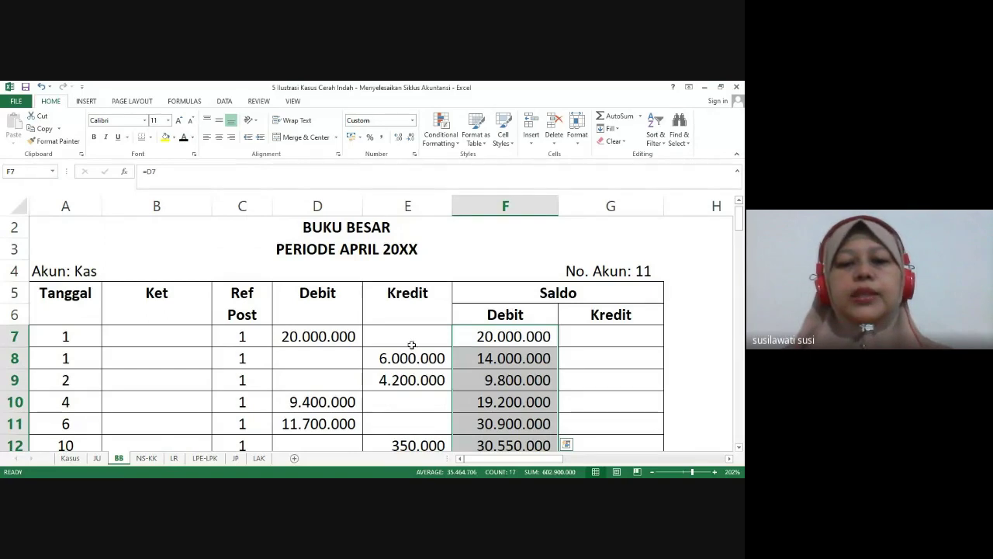
# Examine how each running Kas balance in column F follows from the previous balance and that row's debit or credit, from row 7 down
pyautogui.click(510, 334)
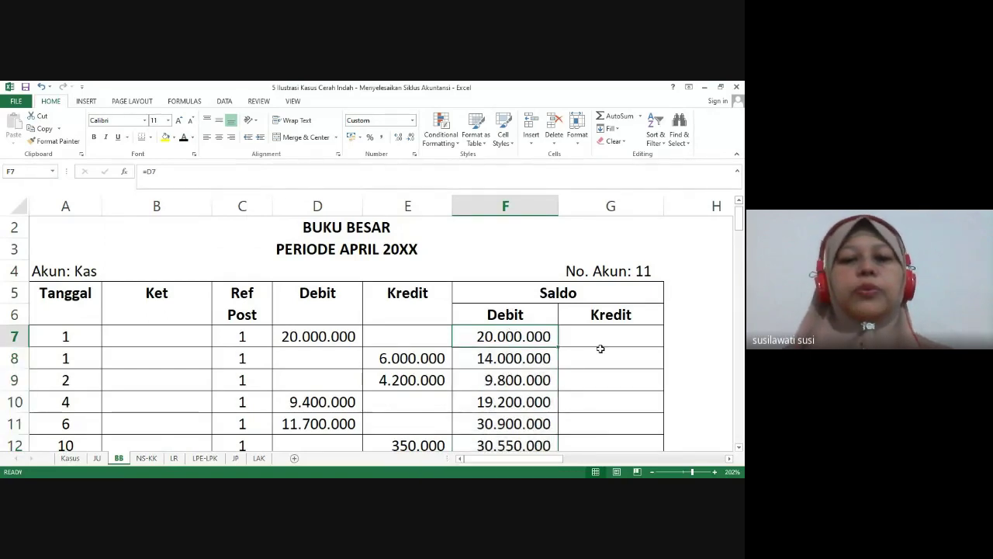
pyautogui.press('Down')
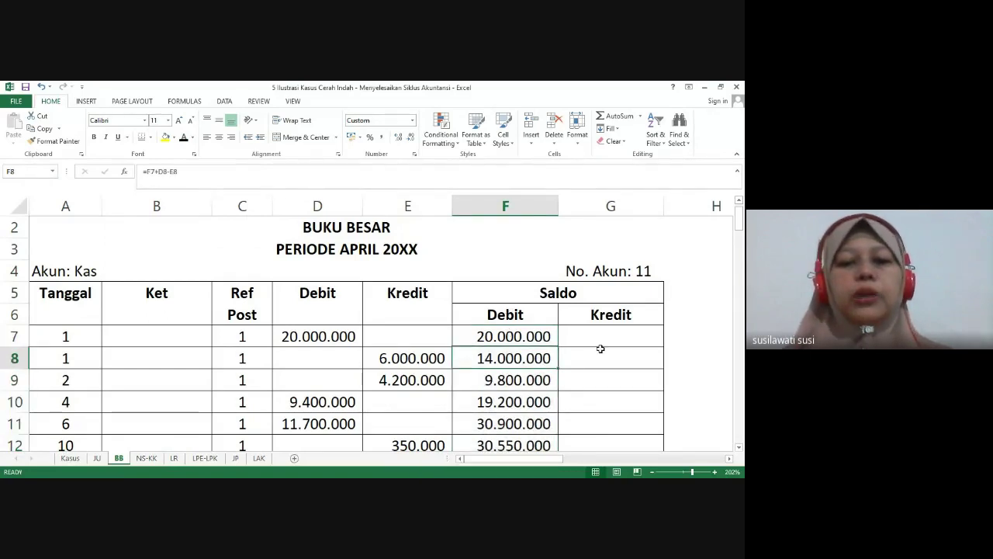
pyautogui.click(388, 361)
pyautogui.click(491, 357)
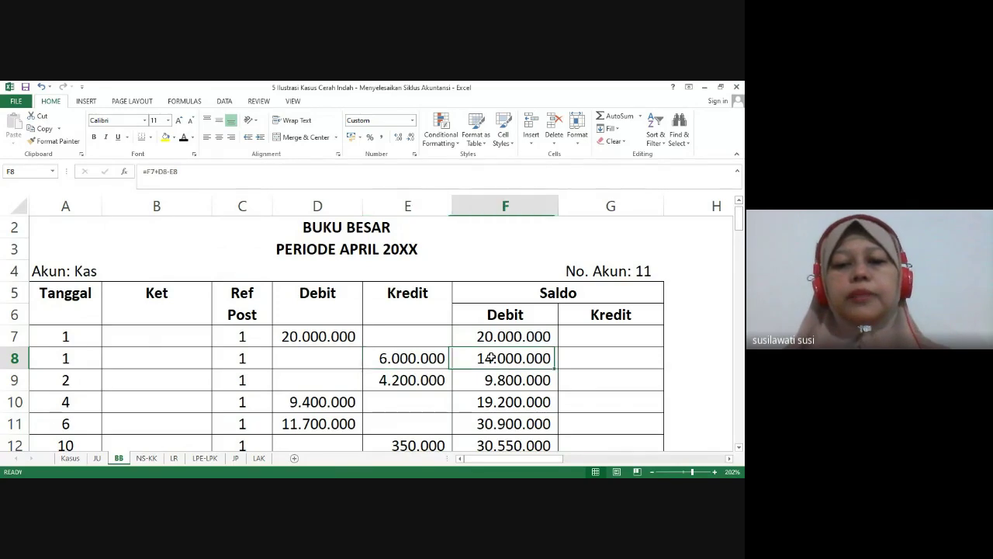
pyautogui.click(401, 379)
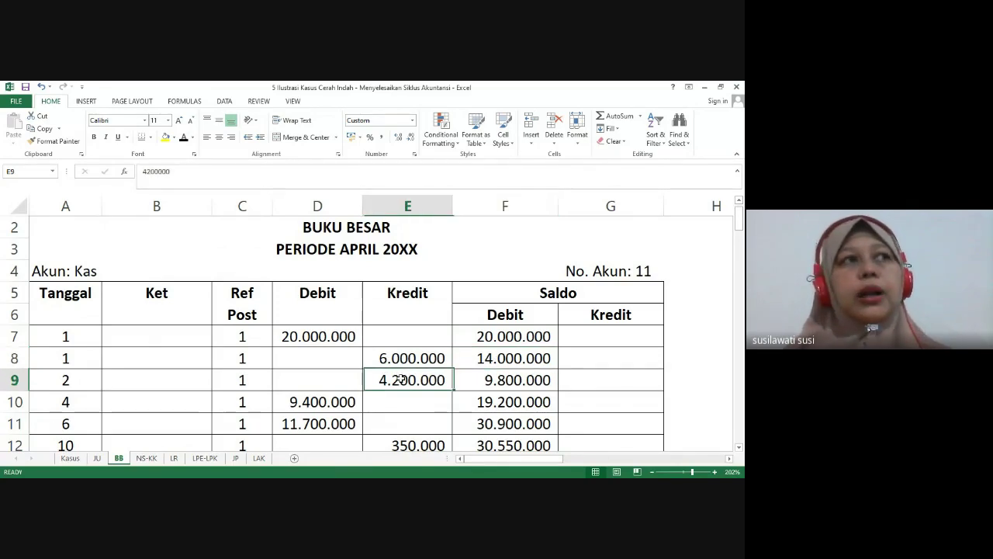
pyautogui.click(504, 379)
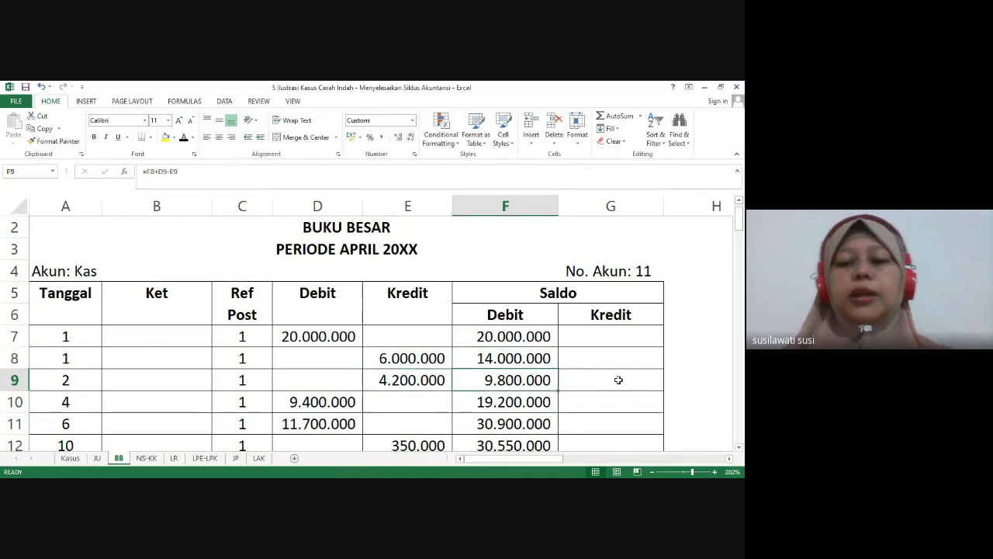
pyautogui.press('Down')
pyautogui.press('Down')
pyautogui.press('Down')
pyautogui.press('Down')
pyautogui.press('Down')
pyautogui.press('Down')
pyautogui.press('Down')
pyautogui.press('Down')
pyautogui.press('Down')
pyautogui.press('Down')
pyautogui.press('Down')
pyautogui.press('Down')
pyautogui.press('Down')
pyautogui.press('Down')
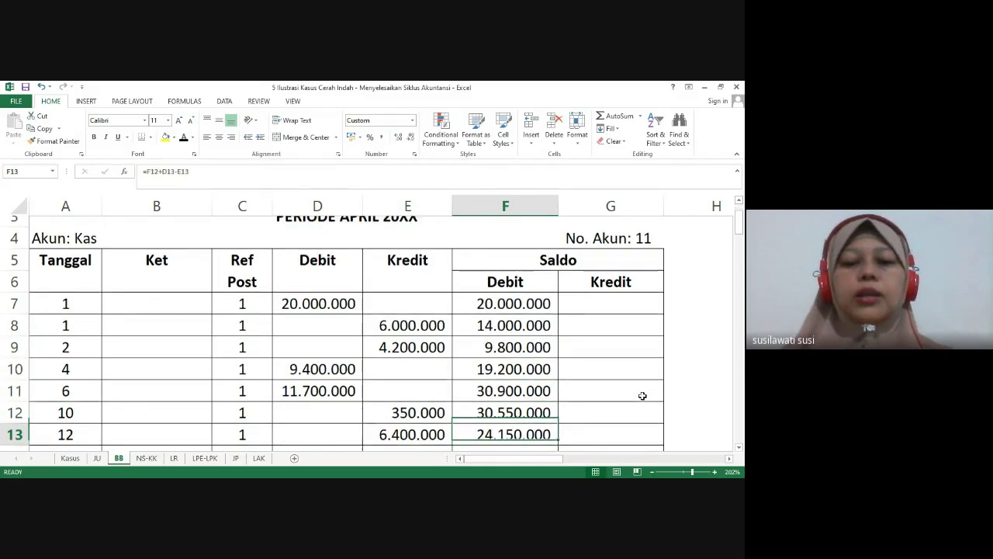
# Highlight the Kas ledger's final debit balance in F23 with a yellow fill
pyautogui.scroll(-1, 643, 396)
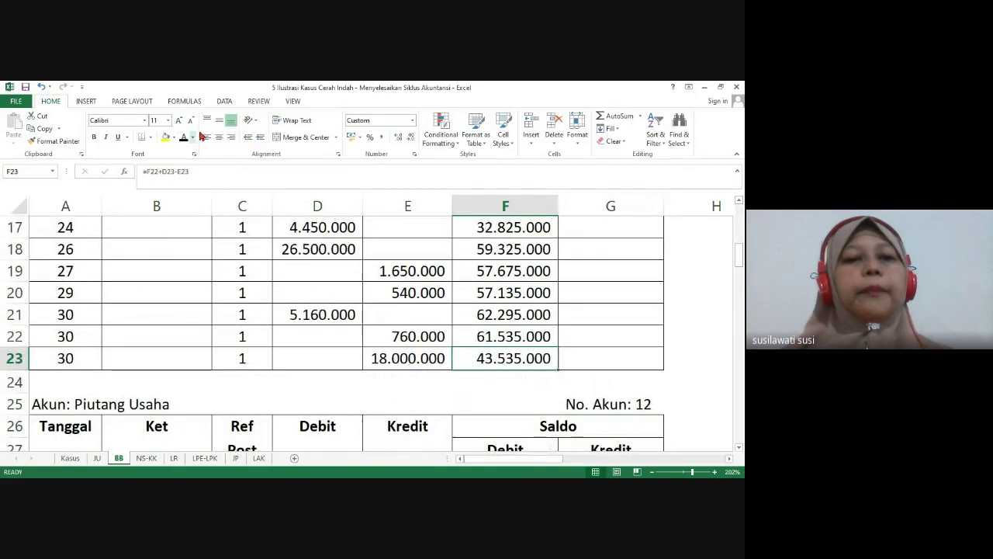
pyautogui.click(164, 140)
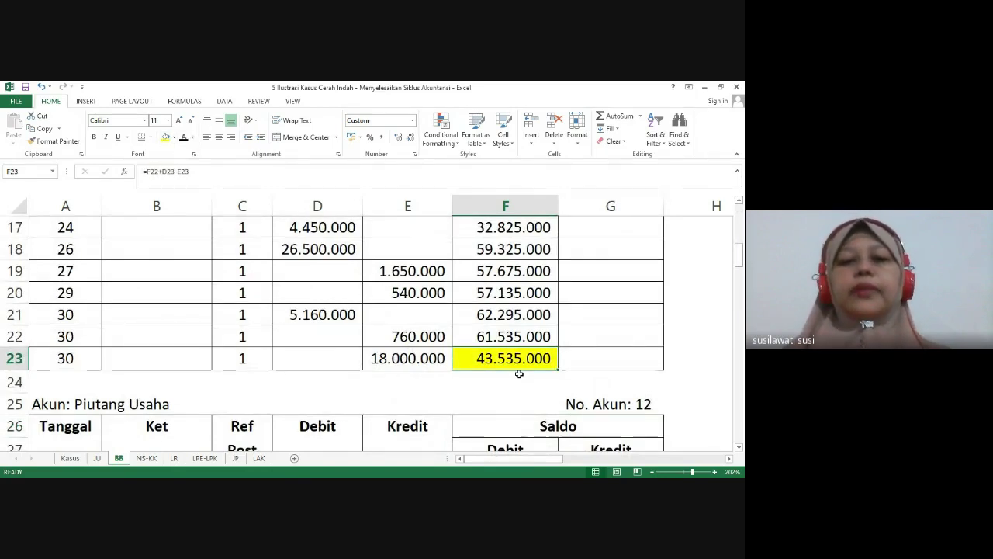
# Set the font colour of the Piutang Usaha ledger's Tanggal cells, A28:A33, to black
pyautogui.press('Down')
pyautogui.press('Down')
pyautogui.press('Down')
pyautogui.press('Down')
pyautogui.press('Down')
pyautogui.press('Down')
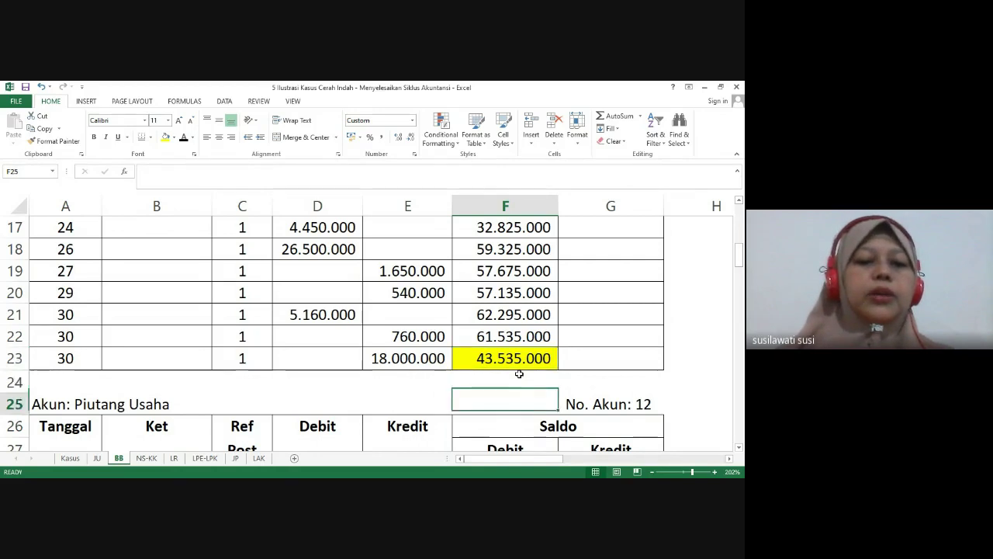
pyautogui.press('Down')
pyautogui.press('Down')
pyautogui.press('Down')
pyautogui.press('Down')
pyautogui.press('Down')
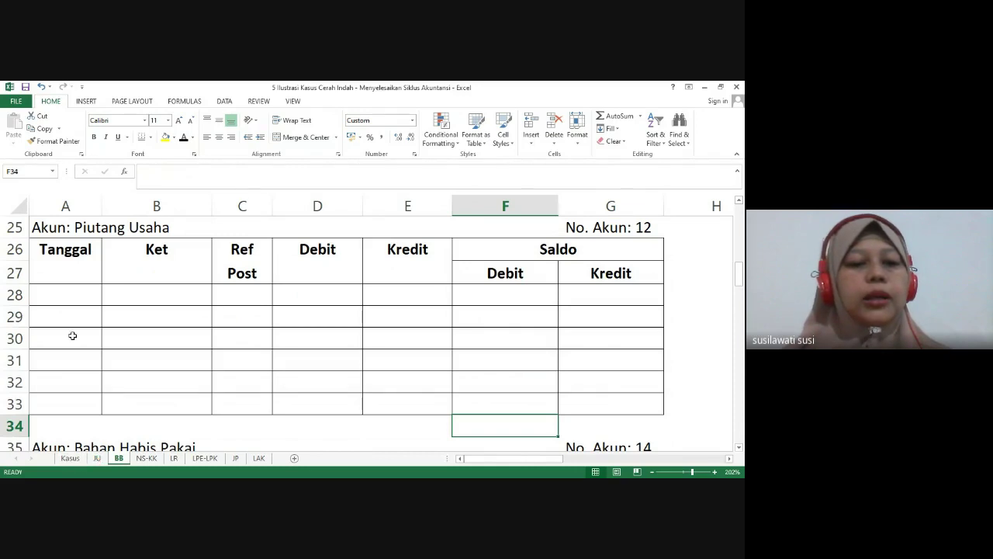
pyautogui.moveTo(69, 303); pyautogui.dragTo(65, 401)
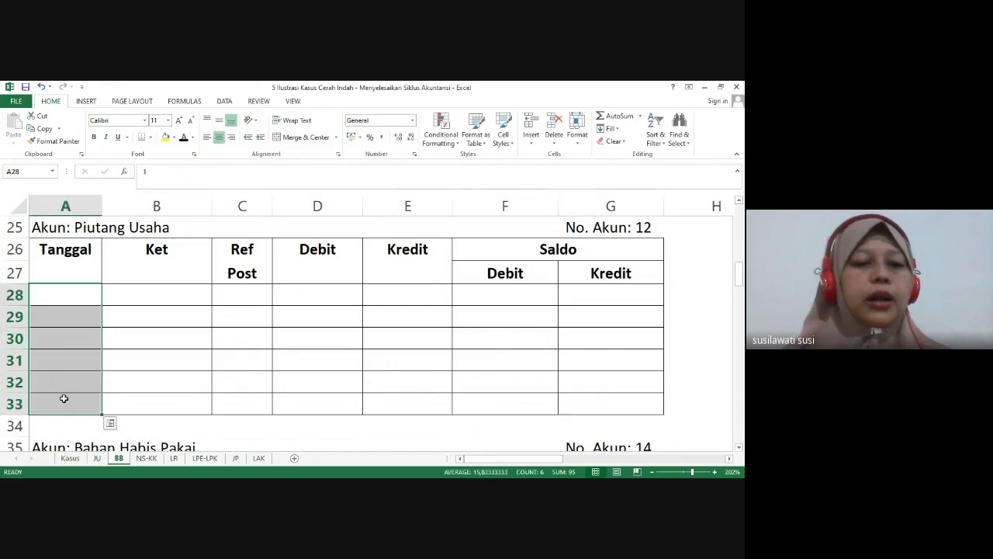
pyautogui.click(183, 138)
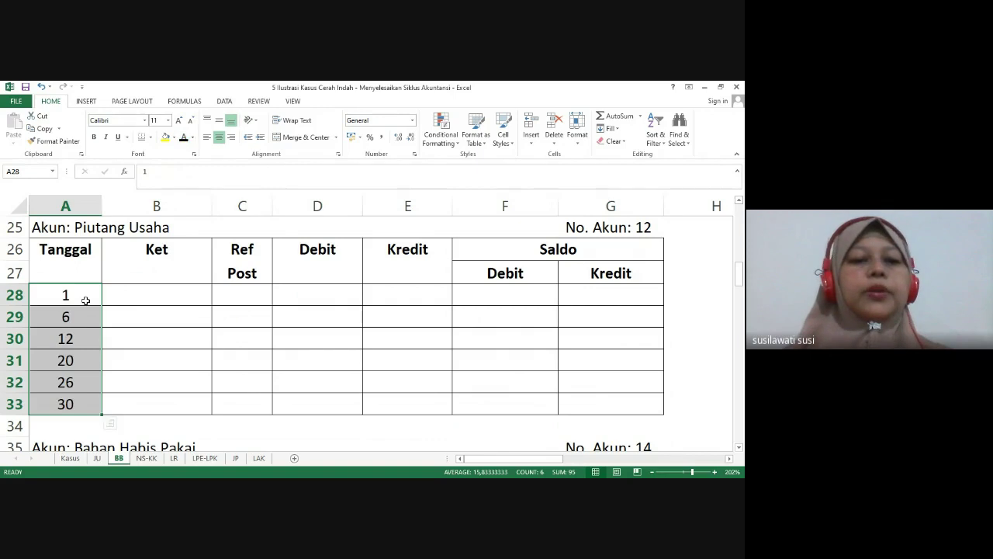
pyautogui.click(85, 360)
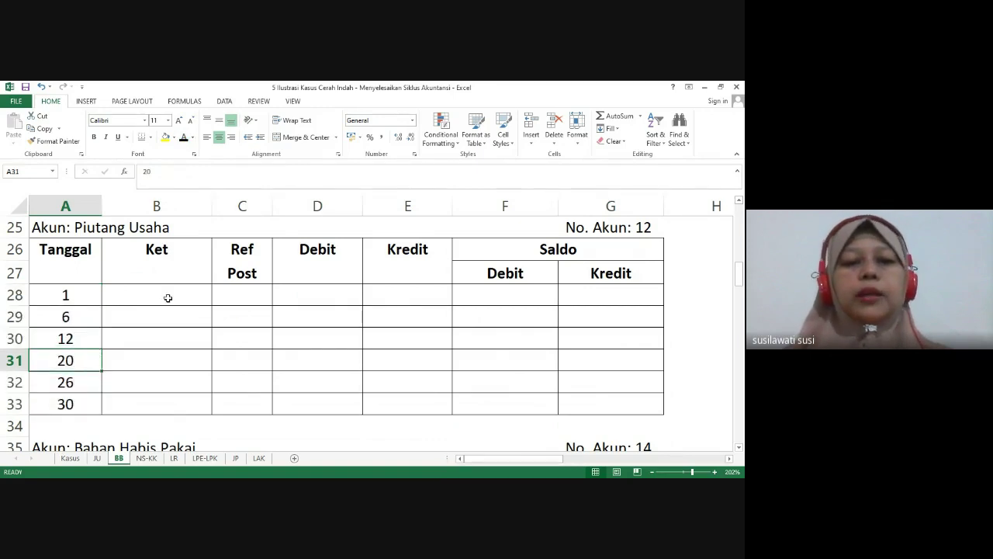
# Set the font colour of the Piutang Usaha ledger's Ket, Ref Post, Debit, Kredit and Saldo cells, B28:G33, to black
pyautogui.moveTo(167, 298); pyautogui.dragTo(380, 401)
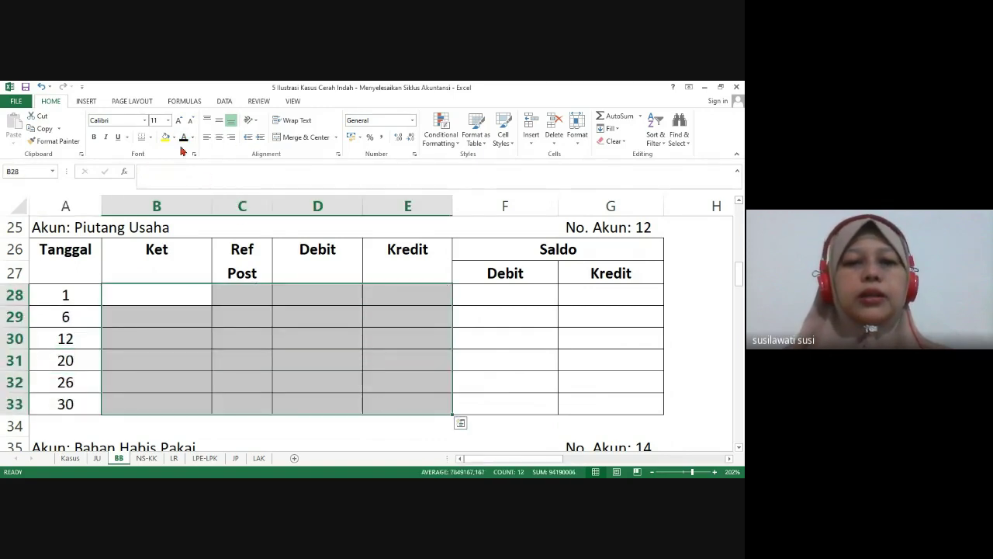
pyautogui.click(183, 138)
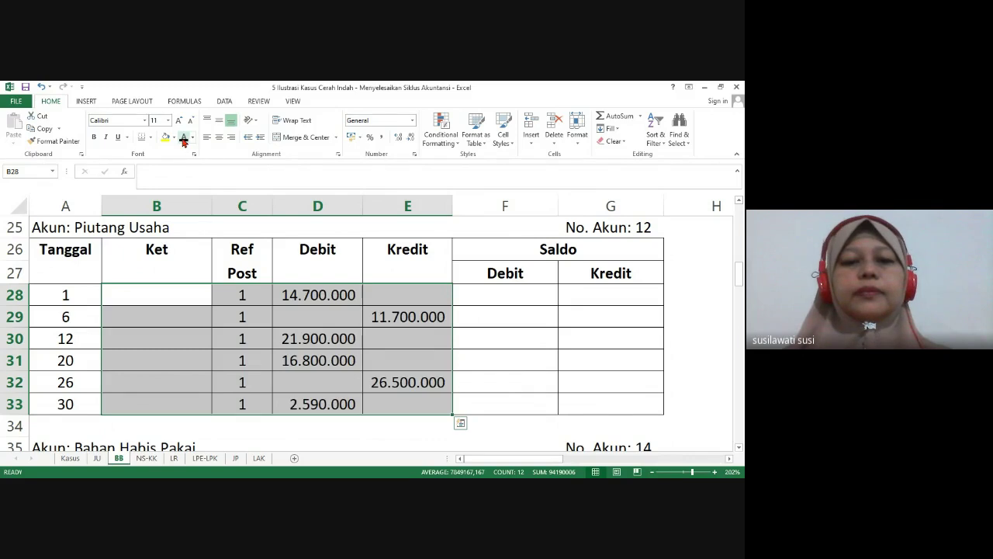
pyautogui.click(351, 347)
pyautogui.click(410, 346)
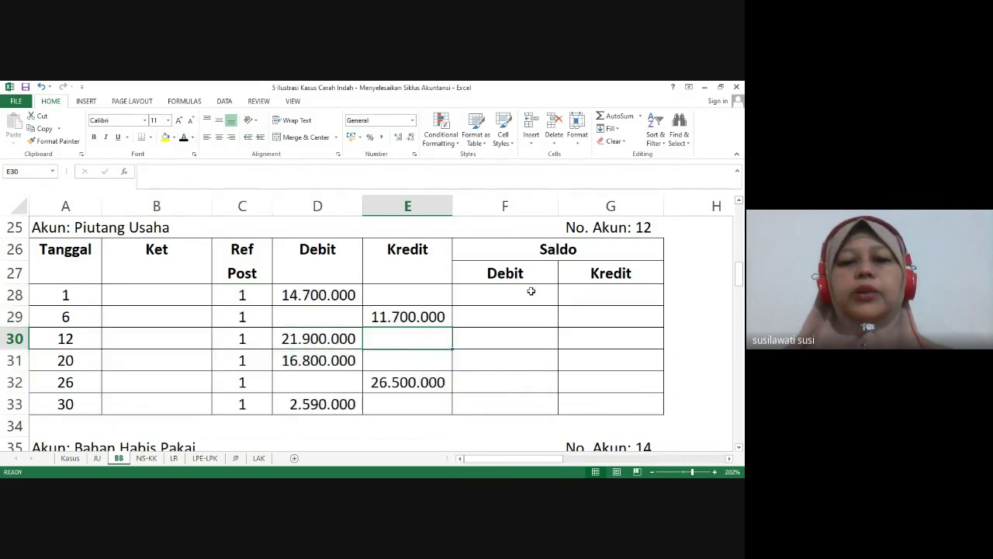
pyautogui.moveTo(531, 291); pyautogui.dragTo(586, 401)
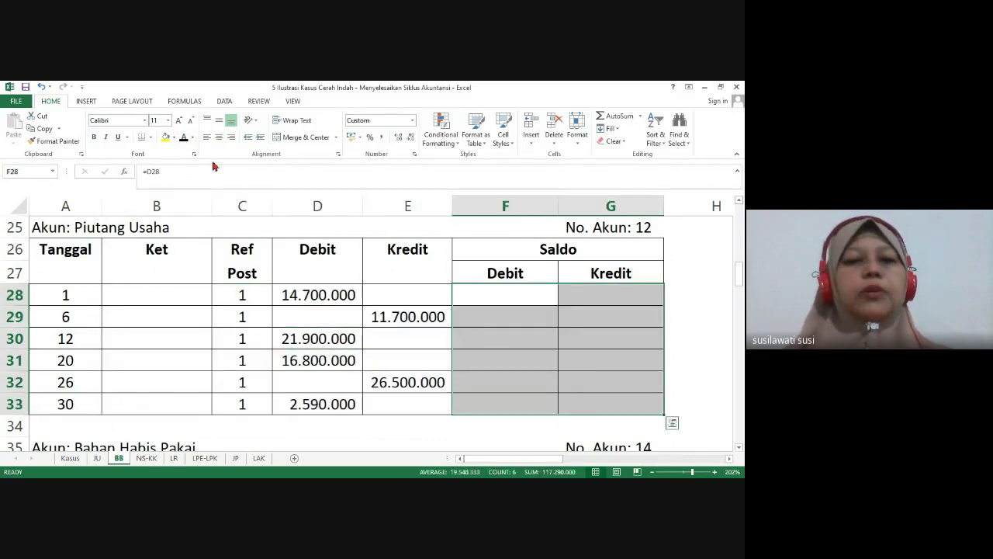
pyautogui.click(183, 138)
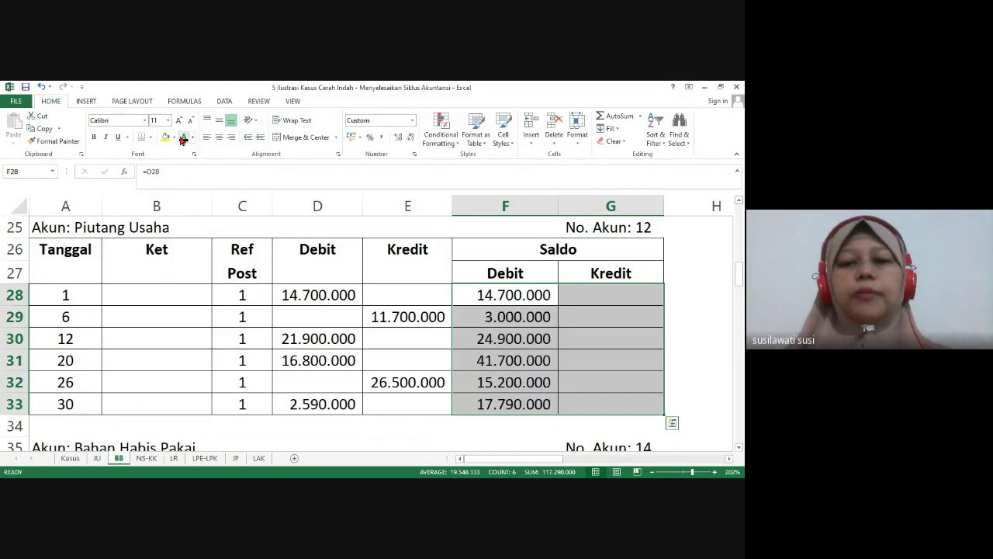
pyautogui.click(490, 405)
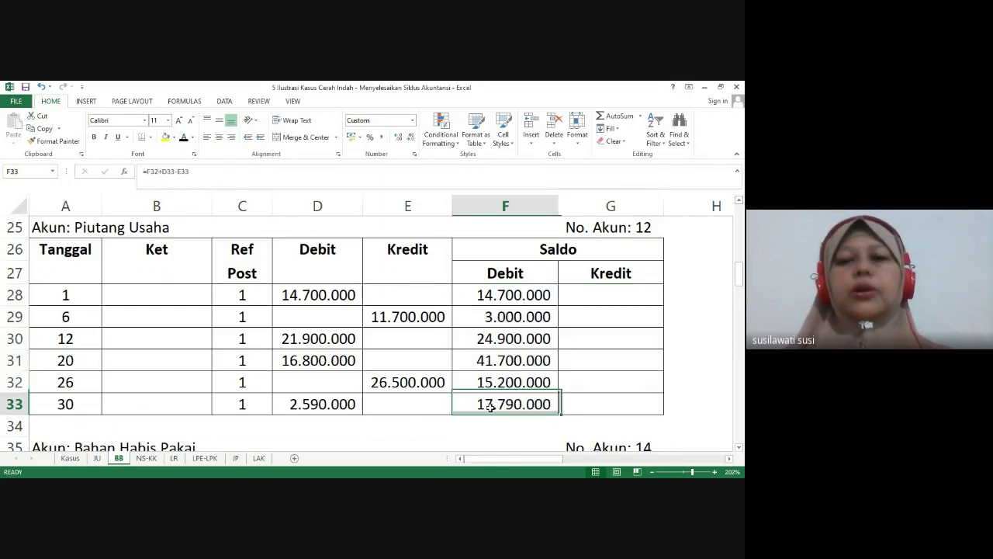
# Set the font colour of the Bahan Habis Pakai rows A38:G39 and the Sewa Dibayar Dimuka row A44:G44 to black
pyautogui.press('Down')
pyautogui.press('Down')
pyautogui.press('Down')
pyautogui.press('Down')
pyautogui.press('Down')
pyautogui.press('Down')
pyautogui.press('Down')
pyautogui.press('Down')
pyautogui.press('Down')
pyautogui.press('Down')
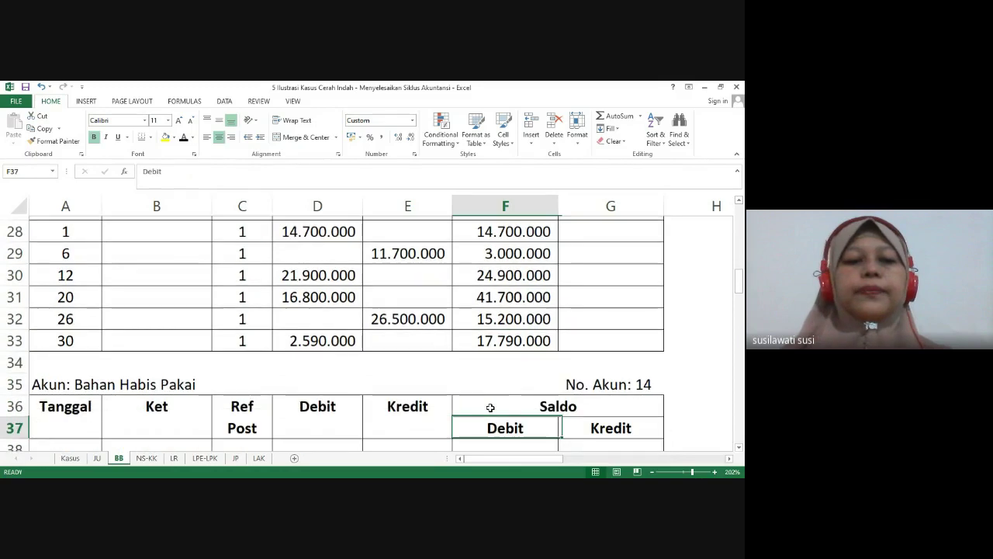
pyautogui.press('Down')
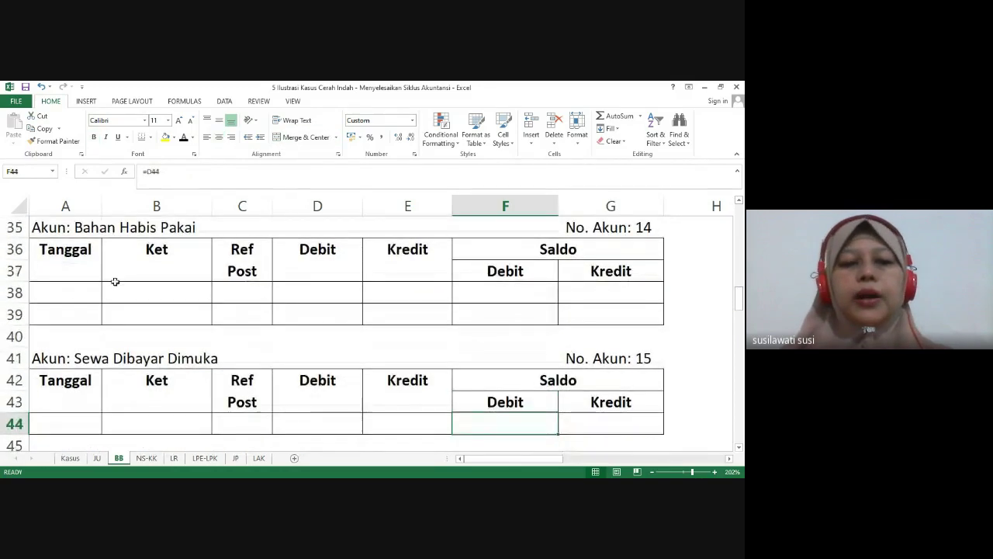
pyautogui.moveTo(64, 295); pyautogui.dragTo(534, 312)
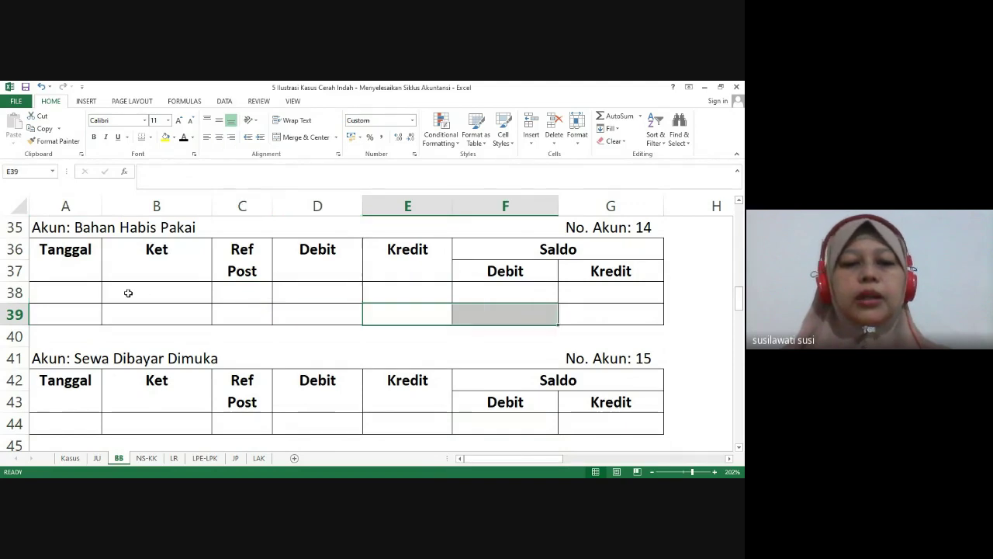
pyautogui.moveTo(93, 293); pyautogui.dragTo(568, 314)
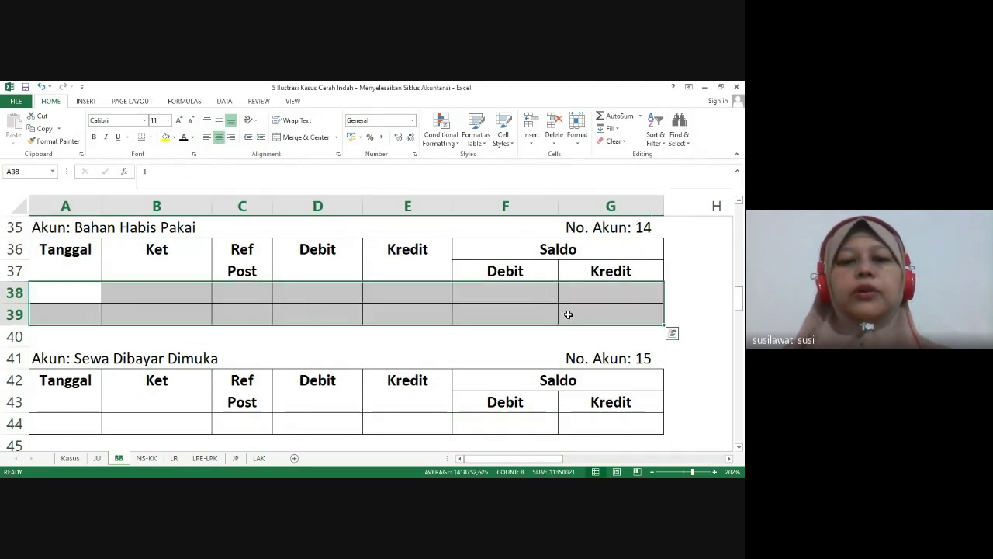
pyautogui.click(184, 138)
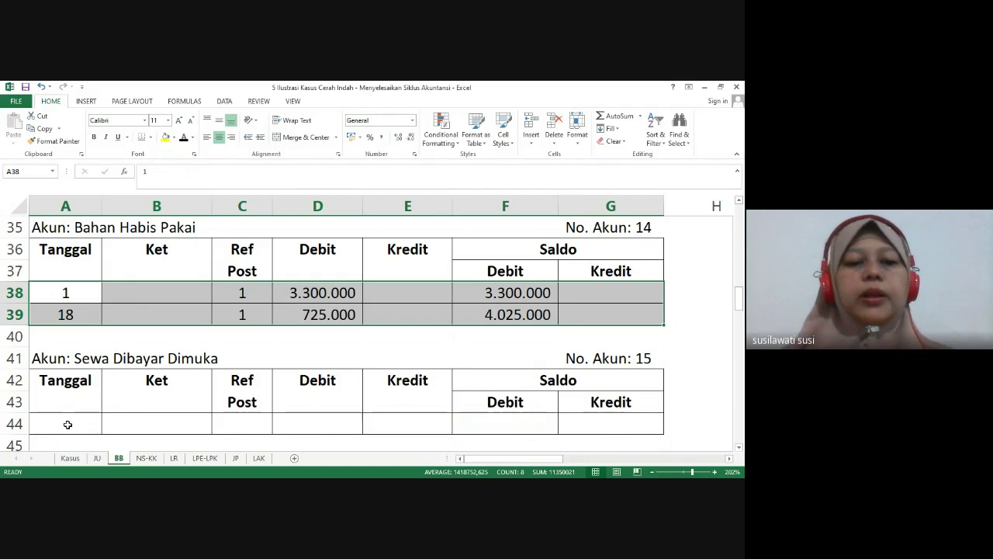
pyautogui.moveTo(68, 424); pyautogui.dragTo(611, 423)
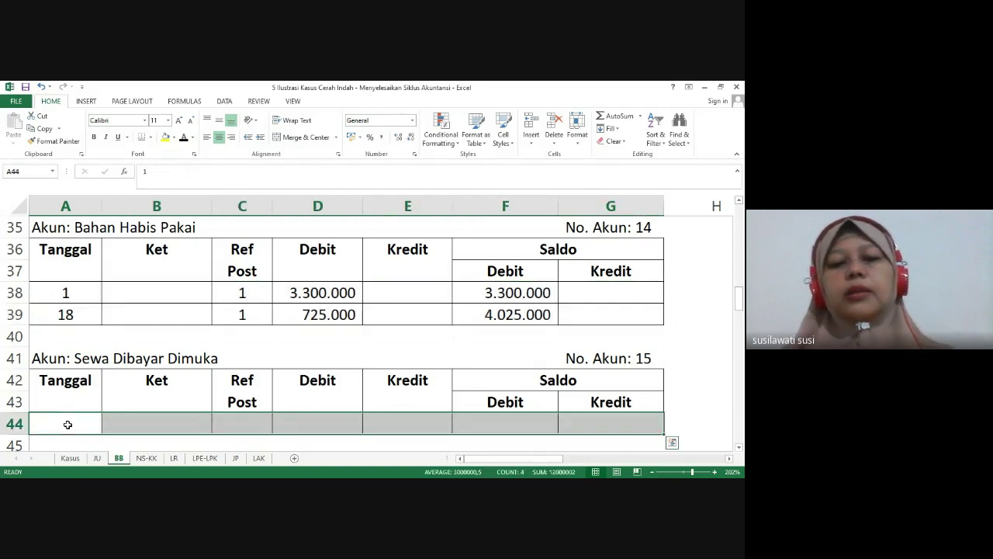
pyautogui.click(183, 139)
# Set the font colour of the Asuransi Dibayar Dimuka ledger's entry row, A49:G49, to black
pyautogui.press('Down')
pyautogui.press('Down')
pyautogui.press('Down')
pyautogui.press('Down')
pyautogui.press('Down')
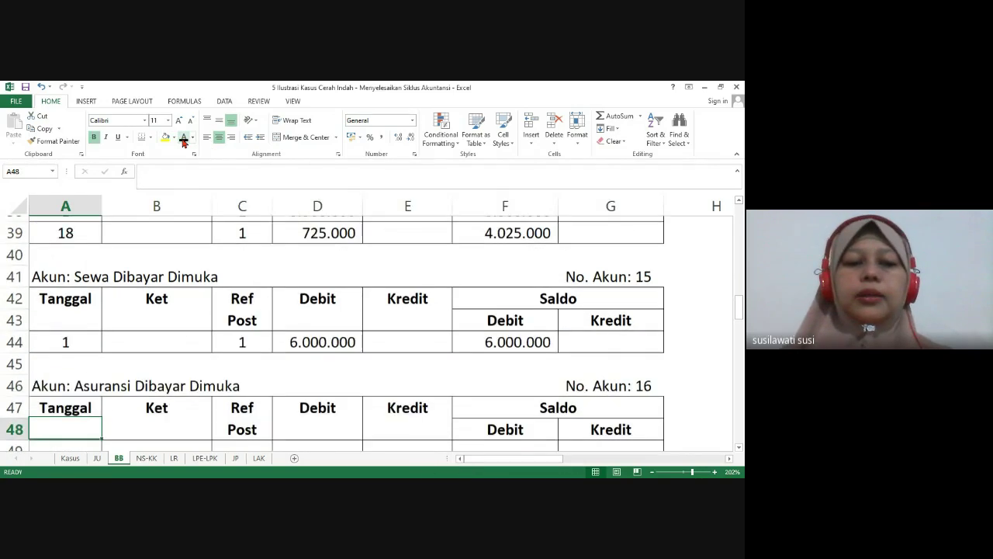
pyautogui.hotkey('shift', 'Right')
pyautogui.hotkey('shift', 'Right')
pyautogui.hotkey('shift', 'Right')
pyautogui.hotkey('shift', 'Right')
pyautogui.hotkey('shift', 'Right')
pyautogui.hotkey('shift', 'Right')
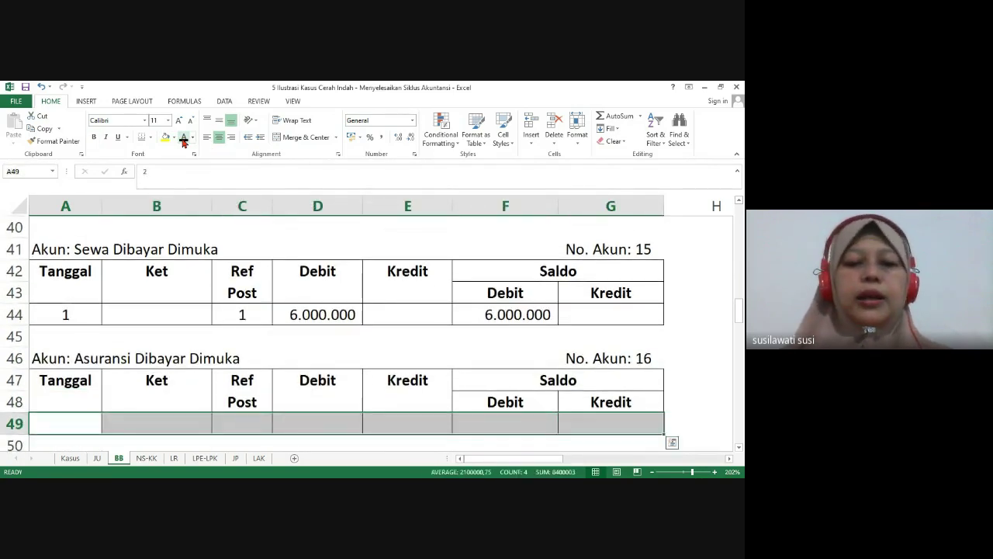
pyautogui.click(184, 141)
# Set the font colour of the Peralatan Kantor ledger's two entry rows, A54:G55, to black
pyautogui.press('Down')
pyautogui.press('Down')
pyautogui.press('Down')
pyautogui.press('Down')
pyautogui.press('Down')
pyautogui.press('Down')
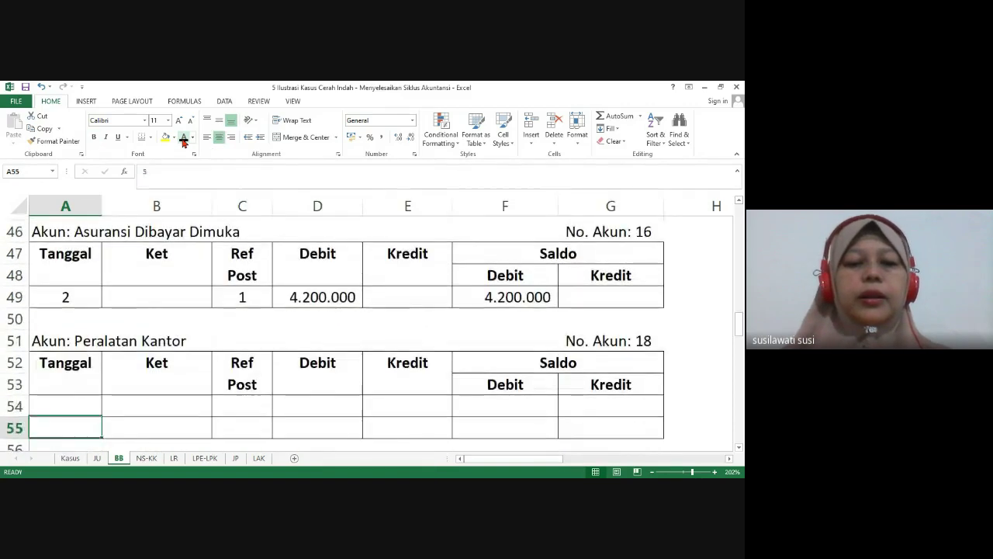
pyautogui.press('Down')
pyautogui.press('Down')
pyautogui.press('Down')
pyautogui.press('Down')
pyautogui.press('Up')
pyautogui.press('Up')
pyautogui.press('Up')
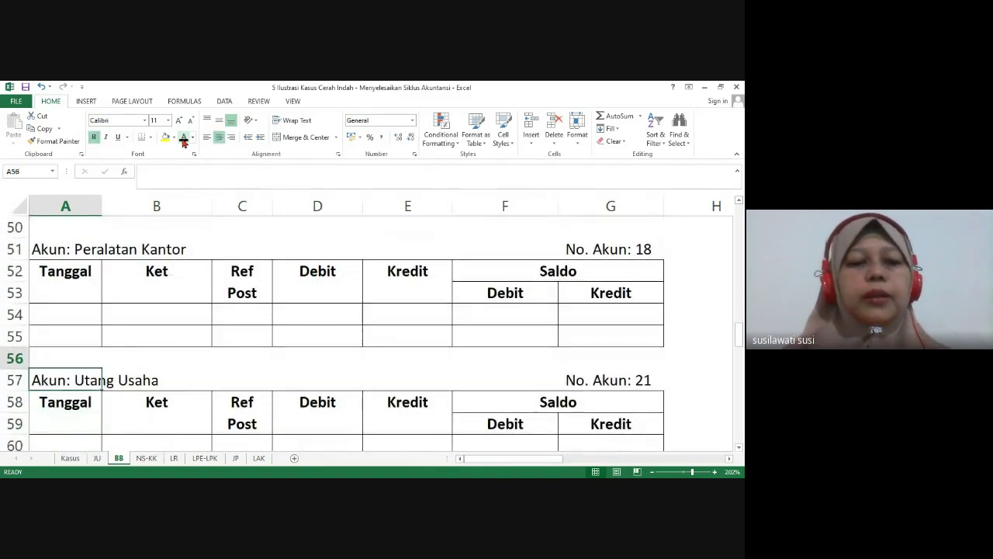
pyautogui.press('Up')
pyautogui.press('Up')
pyautogui.hotkey('shift', 'Down')
pyautogui.hotkey('shift', 'Right')
pyautogui.hotkey('shift', 'Right')
pyautogui.hotkey('shift', 'Right')
pyautogui.hotkey('shift', 'Right')
pyautogui.hotkey('shift', 'Right')
pyautogui.hotkey('shift', 'Right')
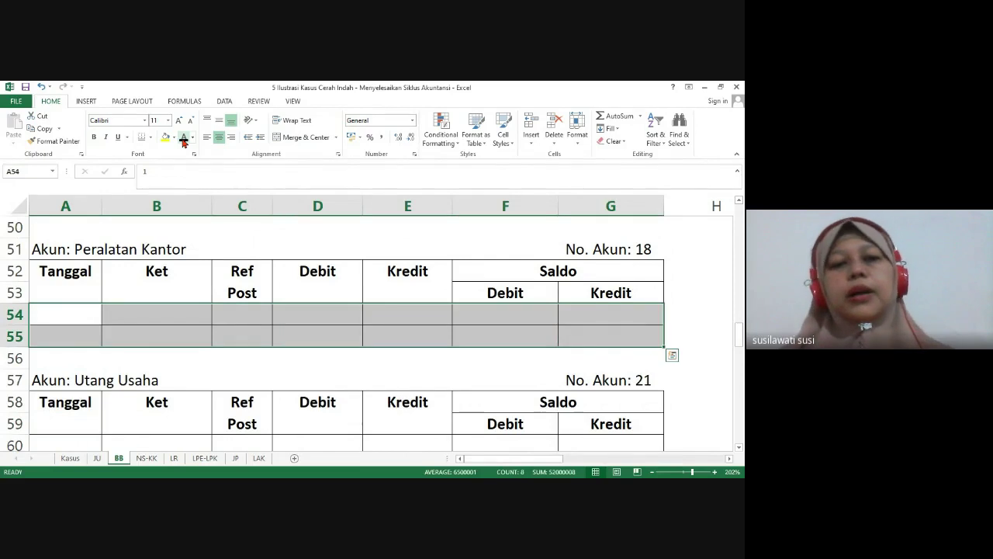
pyautogui.click(184, 141)
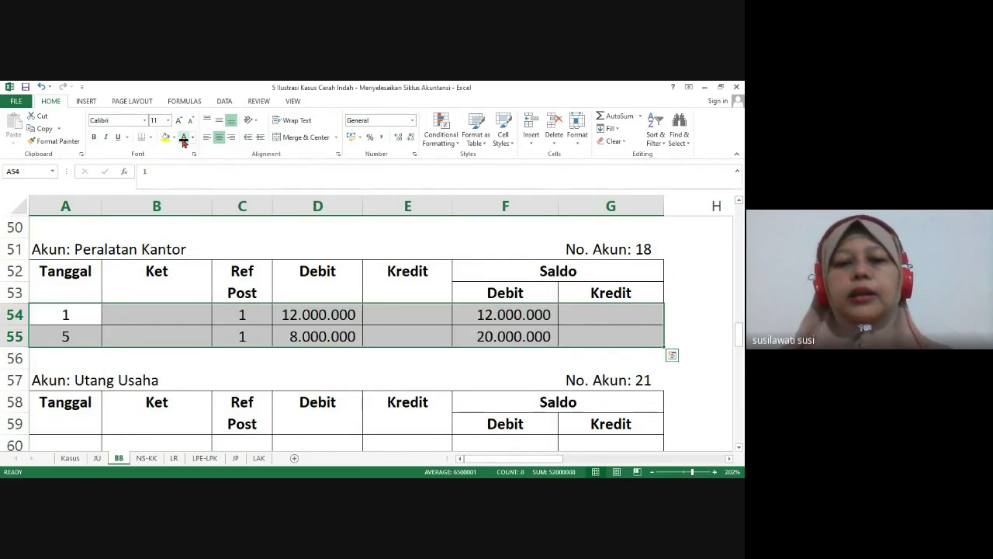
# Set the font colour of the Utang Usaha ledger's rows A60:G61 to black and review the credit balances in G60 and G61
pyautogui.press('Down')
pyautogui.press('Down')
pyautogui.press('Down')
pyautogui.press('Down')
pyautogui.press('Down')
pyautogui.press('Down')
pyautogui.press('Down')
pyautogui.press('Down')
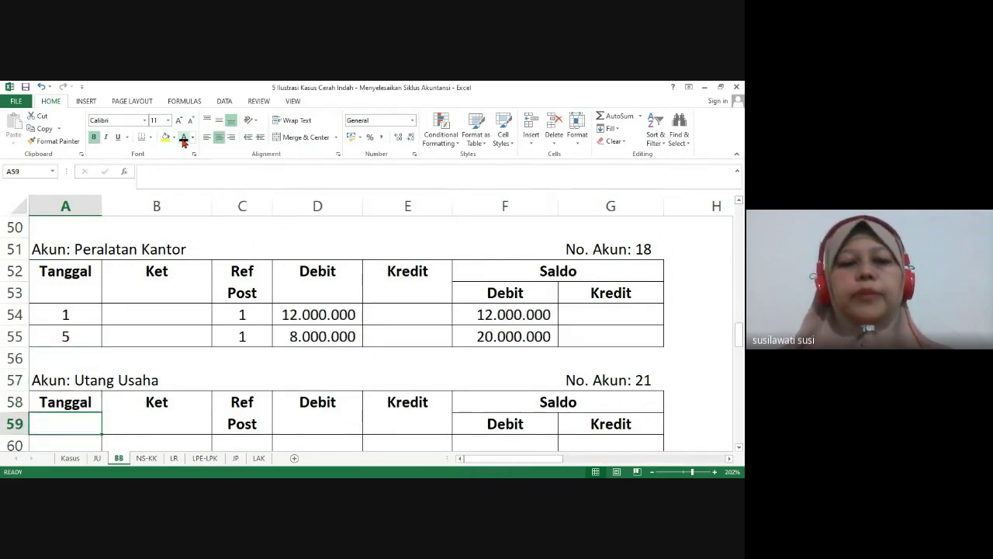
pyautogui.press('Down')
pyautogui.press('Down')
pyautogui.press('Down')
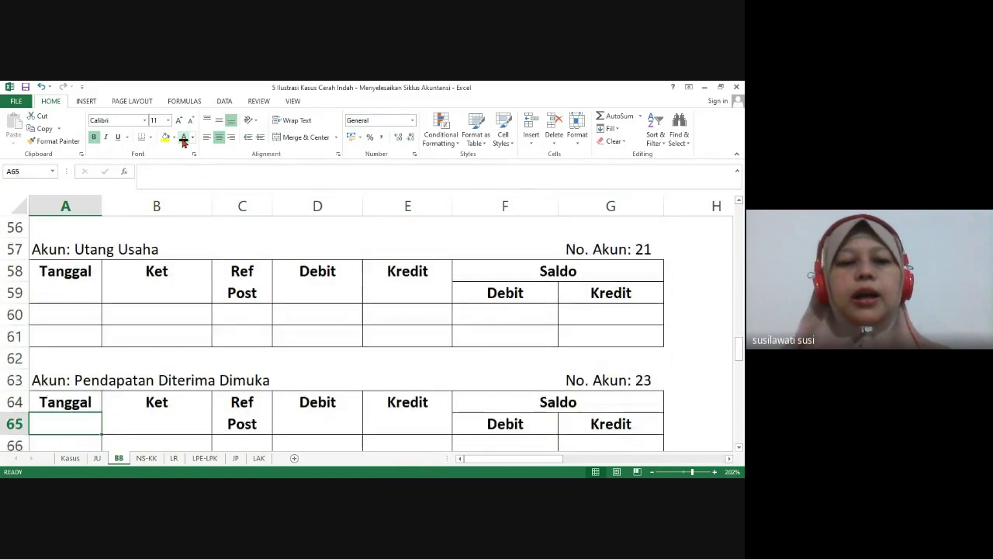
pyautogui.click(77, 311)
pyautogui.moveTo(77, 311); pyautogui.dragTo(77, 334)
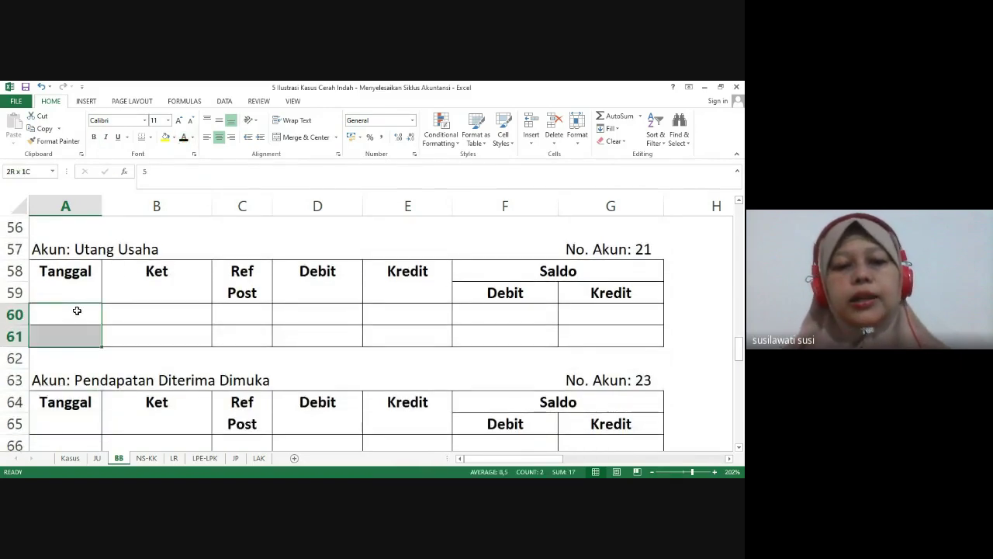
pyautogui.hotkey('shift', 'Right')
pyautogui.hotkey('shift', 'Right')
pyautogui.hotkey('shift', 'Right')
pyautogui.hotkey('shift', 'Right')
pyautogui.hotkey('shift', 'Right')
pyautogui.hotkey('shift', 'Right')
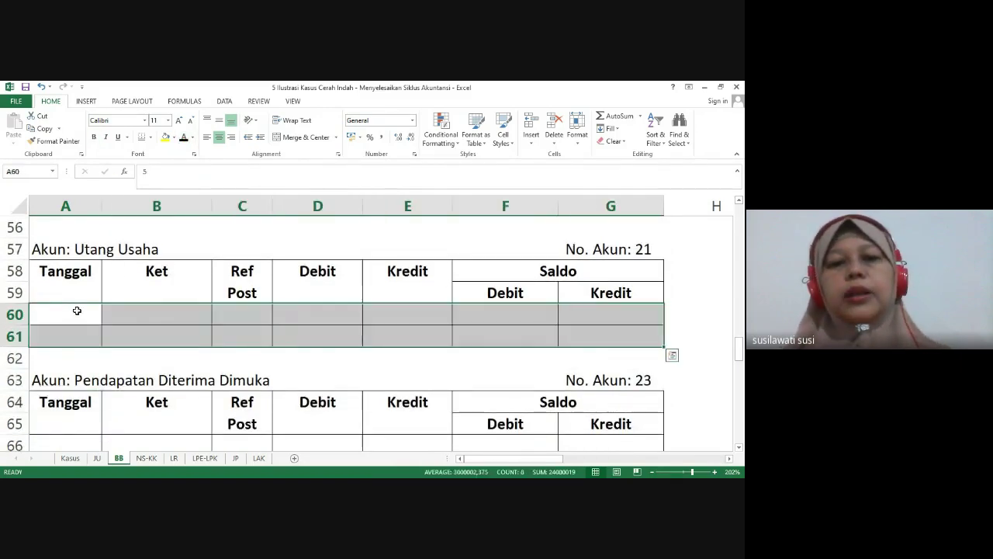
pyautogui.click(185, 138)
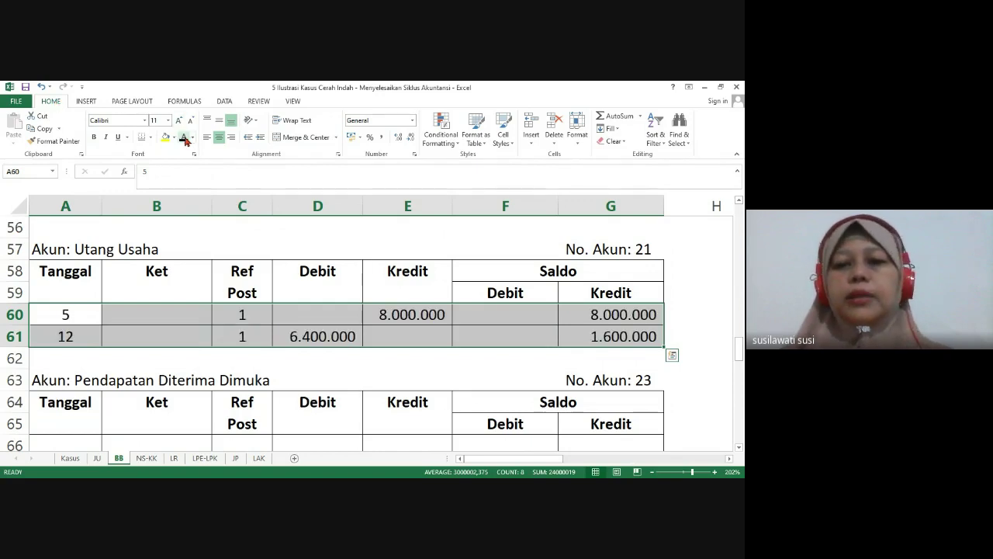
pyautogui.click(614, 313)
pyautogui.press('Down')
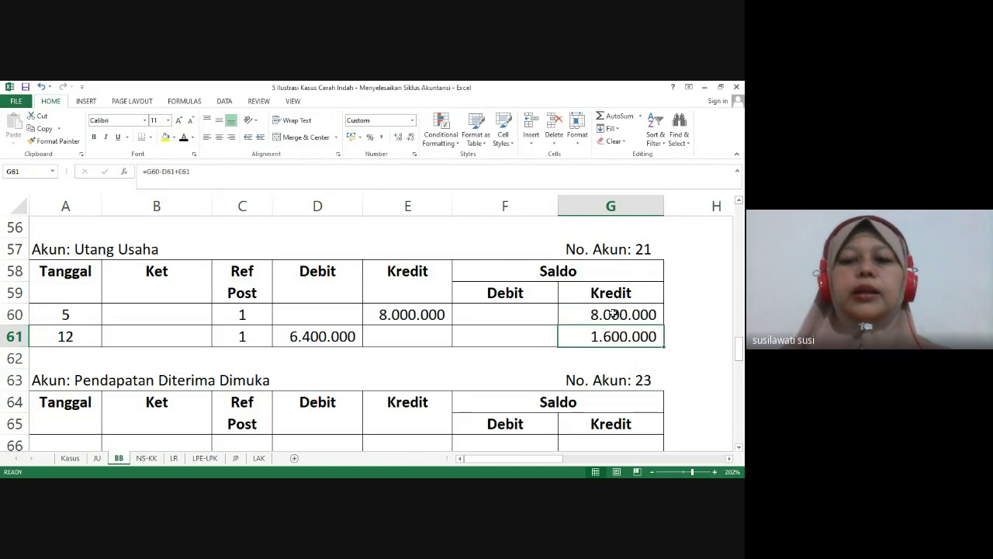
# Set the font colour of the Pendapatan Diterima Dimuka ledger's entry row, A66:G66, to black
pyautogui.click(83, 436)
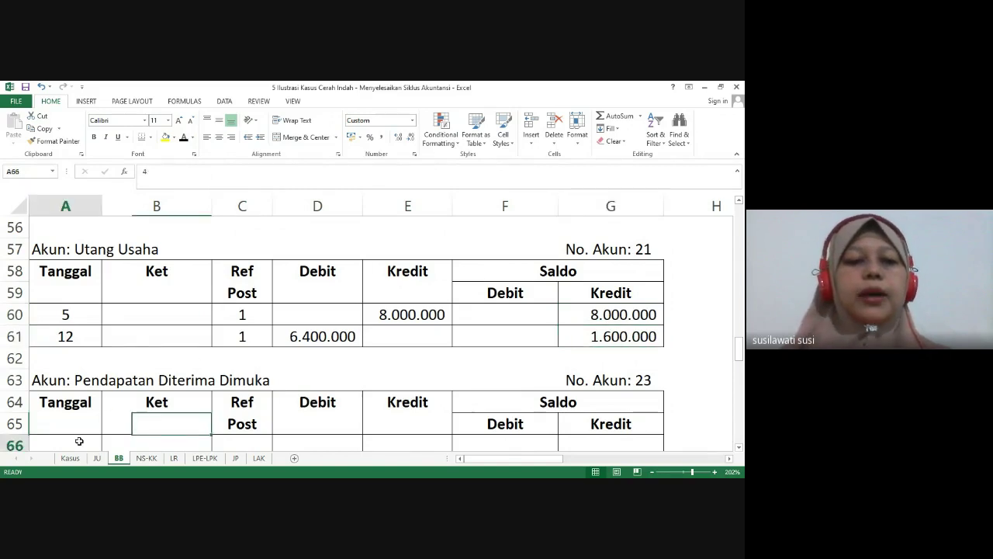
pyautogui.scroll(-2, 81, 439)
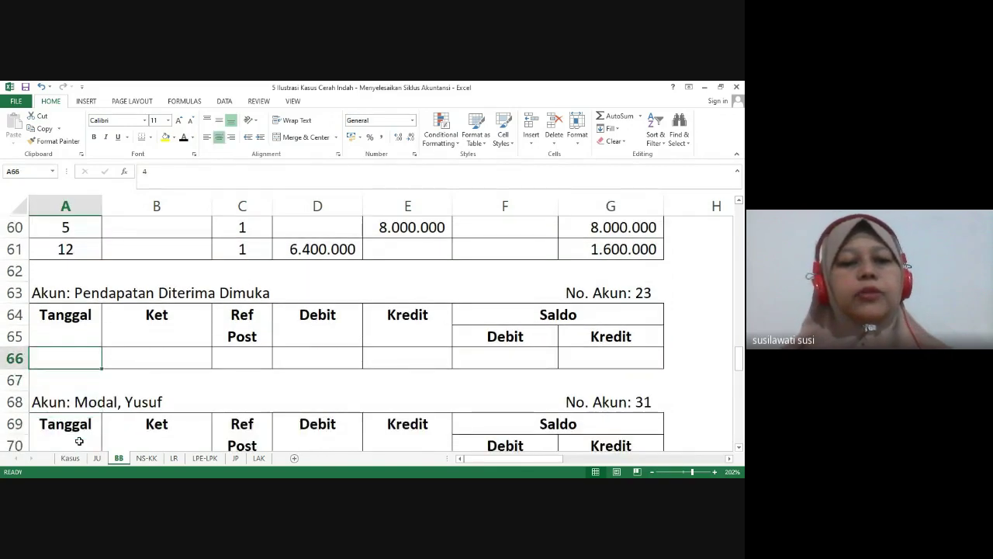
pyautogui.hotkey('shift', 'Right')
pyautogui.hotkey('shift', 'Right')
pyautogui.hotkey('shift', 'Right')
pyautogui.hotkey('shift', 'Right')
pyautogui.hotkey('shift', 'Right')
pyautogui.hotkey('shift', 'Right')
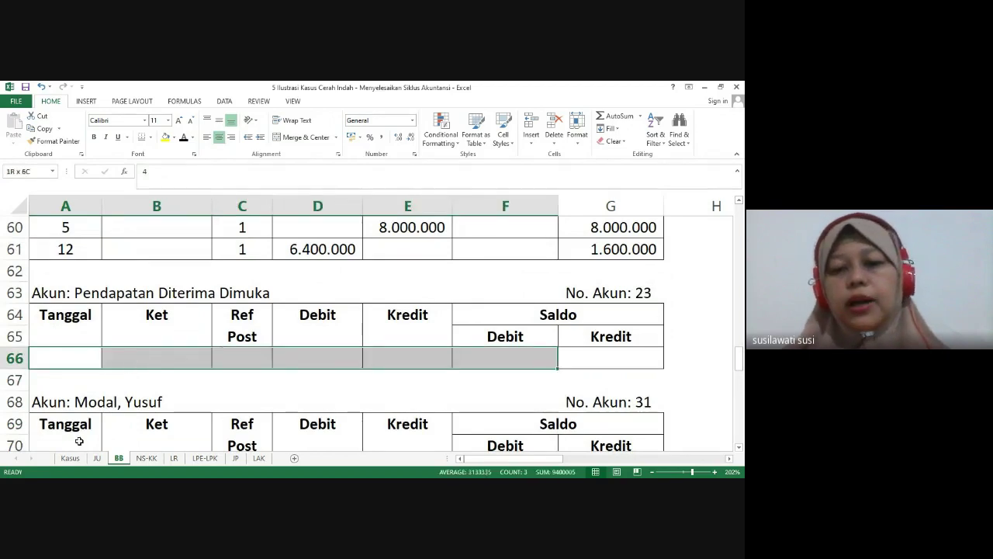
pyautogui.click(184, 137)
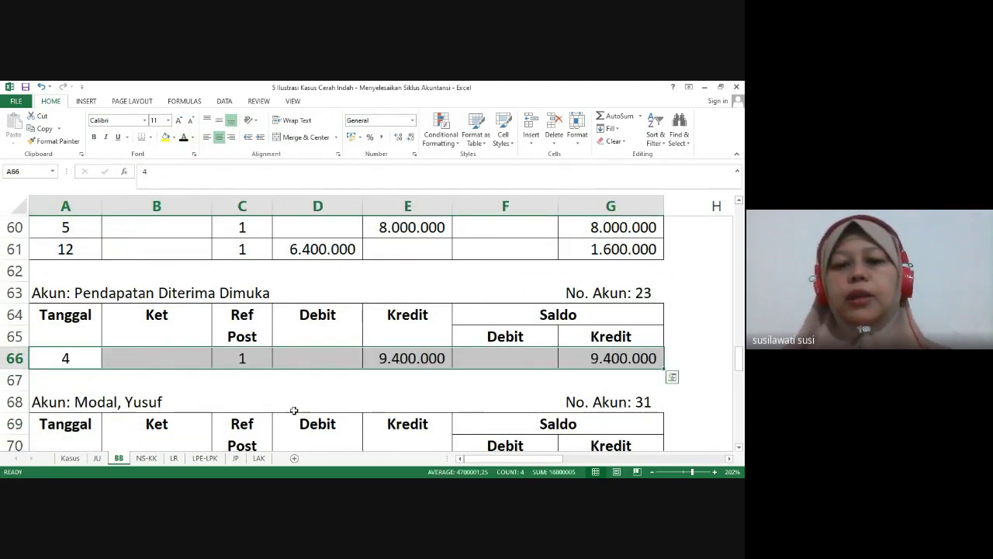
# Set the font colour of the Modal ledger's entry row, A71:G71, to black
pyautogui.click(598, 357)
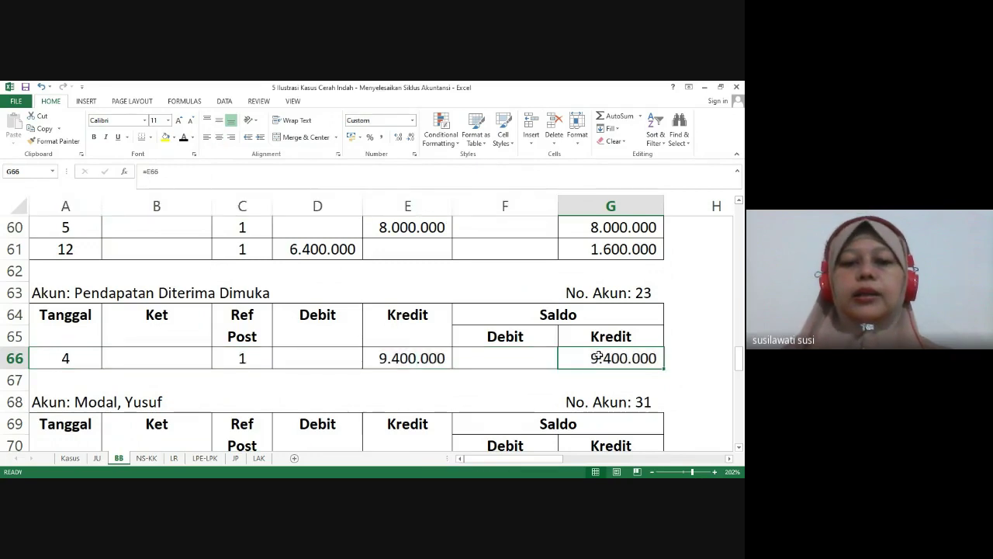
pyautogui.press('Down')
pyautogui.press('Down')
pyautogui.press('Down')
pyautogui.press('Down')
pyautogui.press('Down')
pyautogui.press('Down')
pyautogui.press('Down')
pyautogui.press('Down')
pyautogui.press('Down')
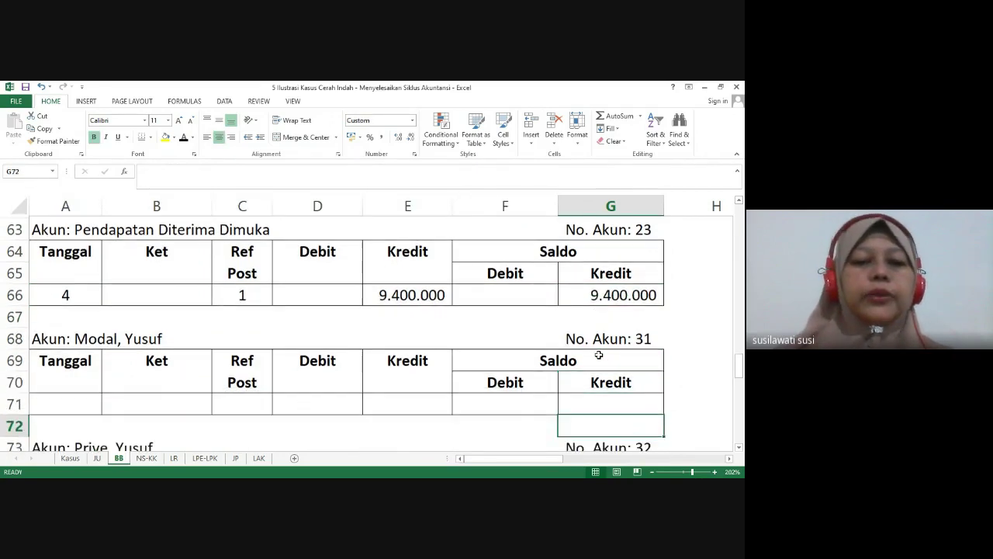
pyautogui.press('Down')
pyautogui.press('Down')
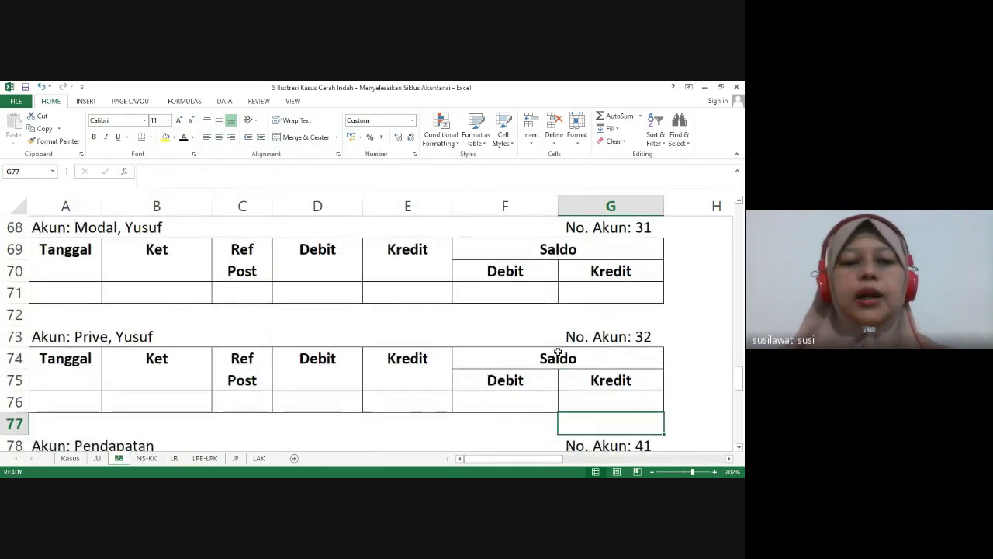
pyautogui.click(72, 295)
pyautogui.hotkey('shift', 'Right')
pyautogui.hotkey('shift', 'Right')
pyautogui.hotkey('shift', 'Right')
pyautogui.hotkey('shift', 'Right')
pyautogui.hotkey('shift', 'Right')
pyautogui.hotkey('shift', 'Right')
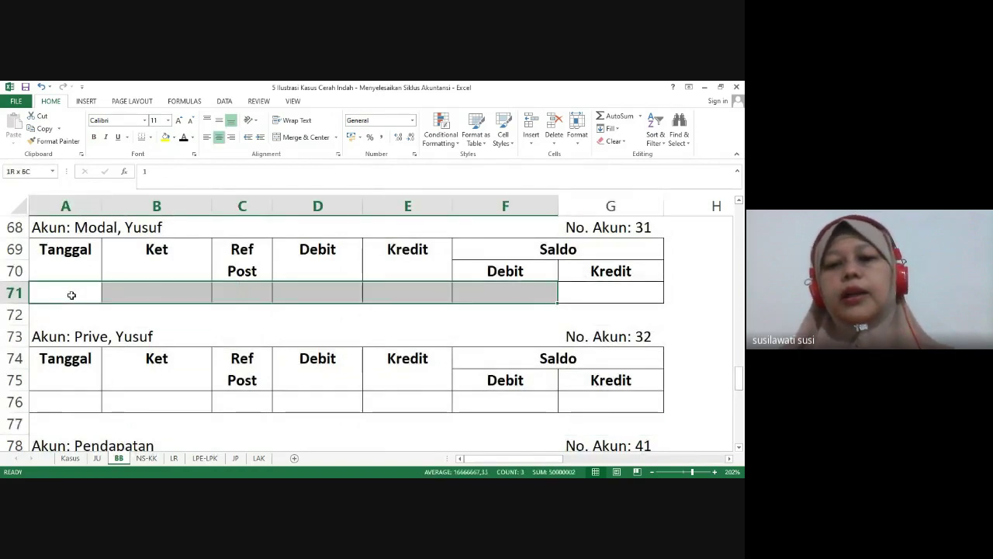
pyautogui.click(184, 138)
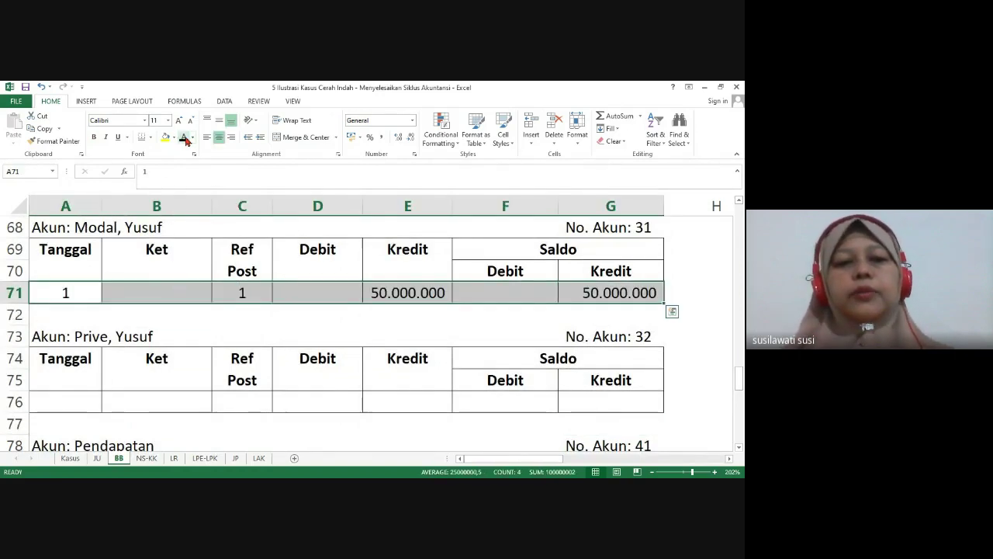
# Set the font colour of the Prive ledger's entry row, A76:G76, to black
pyautogui.press('Down')
pyautogui.press('Down')
pyautogui.press('Down')
pyautogui.press('Down')
pyautogui.press('Down')
pyautogui.hotkey('shift', 'Right')
pyautogui.hotkey('shift', 'Right')
pyautogui.hotkey('shift', 'Right')
pyautogui.hotkey('shift', 'Right')
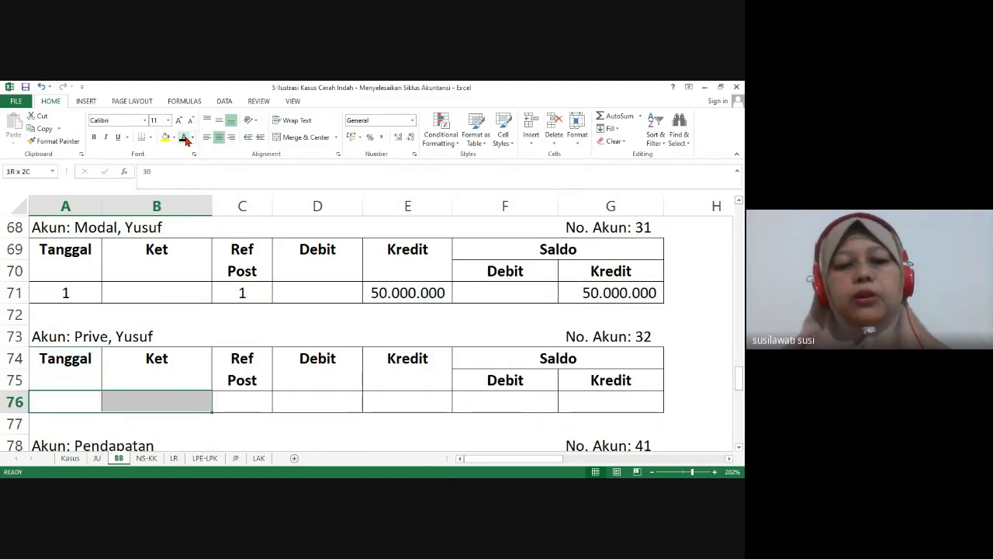
pyautogui.hotkey('shift', 'Right')
pyautogui.hotkey('shift', 'Right')
pyautogui.click(184, 138)
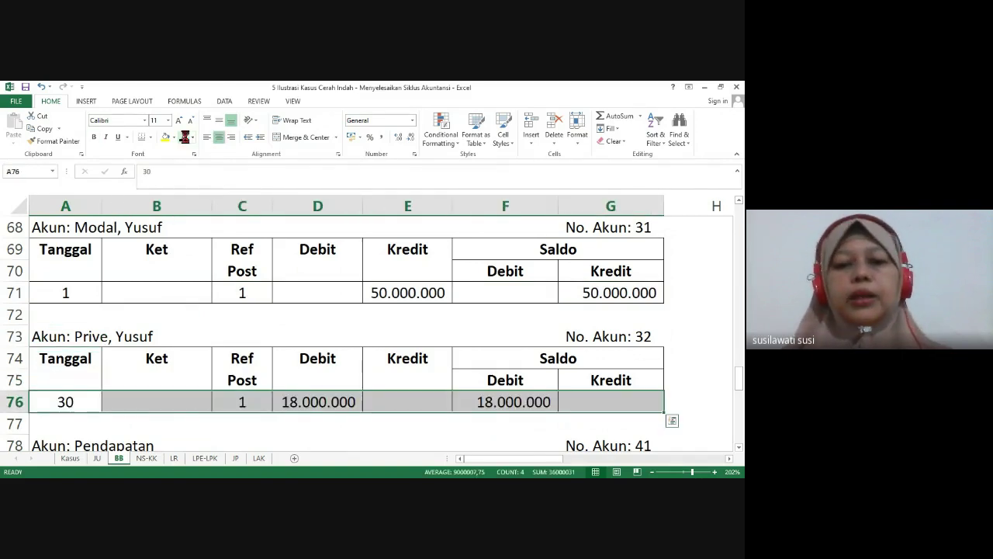
# Set the font colour of the Pendapatan ledger's dates and posting columns, A81:E86, to black
pyautogui.press('Down')
pyautogui.press('Down')
pyautogui.press('Down')
pyautogui.press('Down')
pyautogui.press('Down')
pyautogui.press('Down')
pyautogui.press('Down')
pyautogui.press('Down')
pyautogui.press('Down')
pyautogui.press('Down')
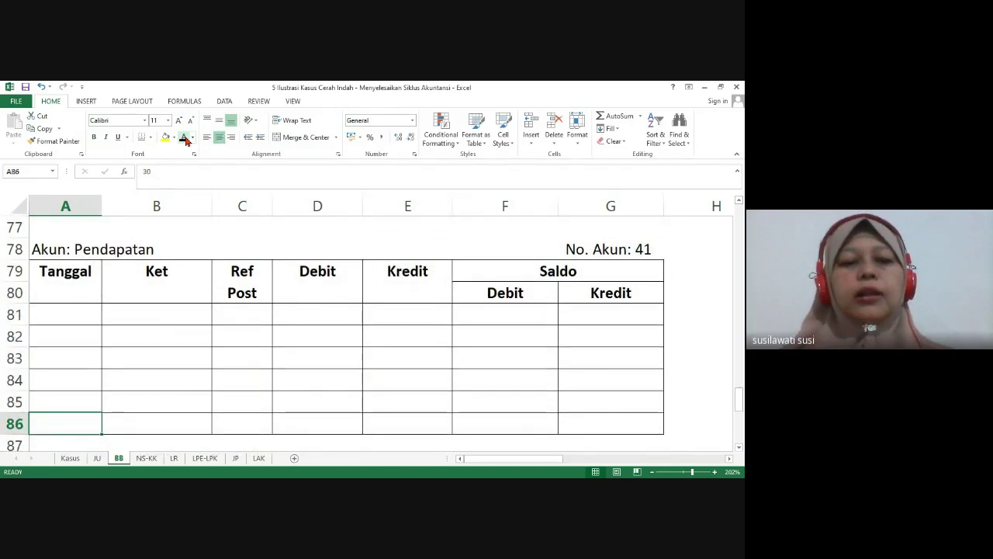
pyautogui.moveTo(49, 313); pyautogui.dragTo(63, 417)
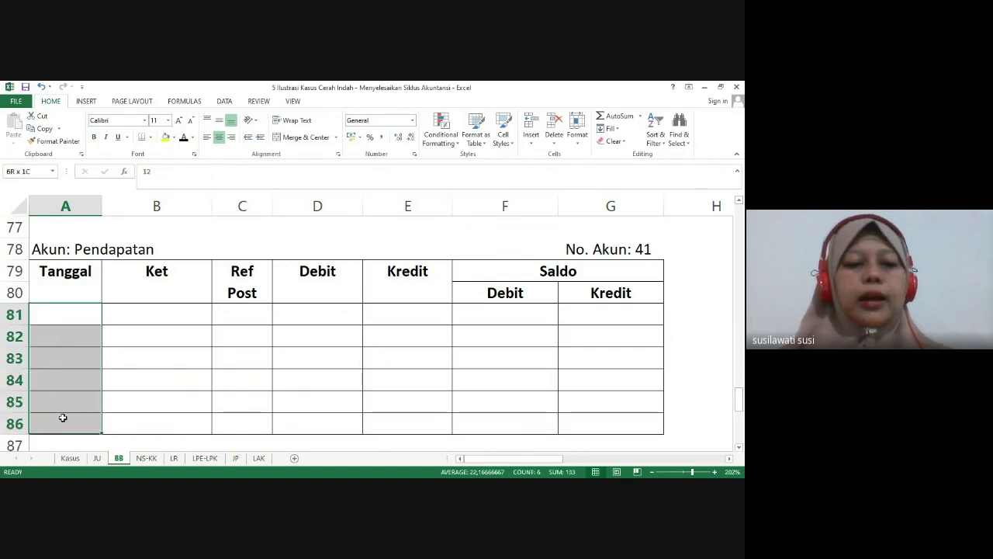
pyautogui.click(184, 138)
pyautogui.moveTo(161, 315)
pyautogui.mouseDown()
pyautogui.moveTo(403, 388)
pyautogui.moveTo(406, 419)
pyautogui.mouseUp()
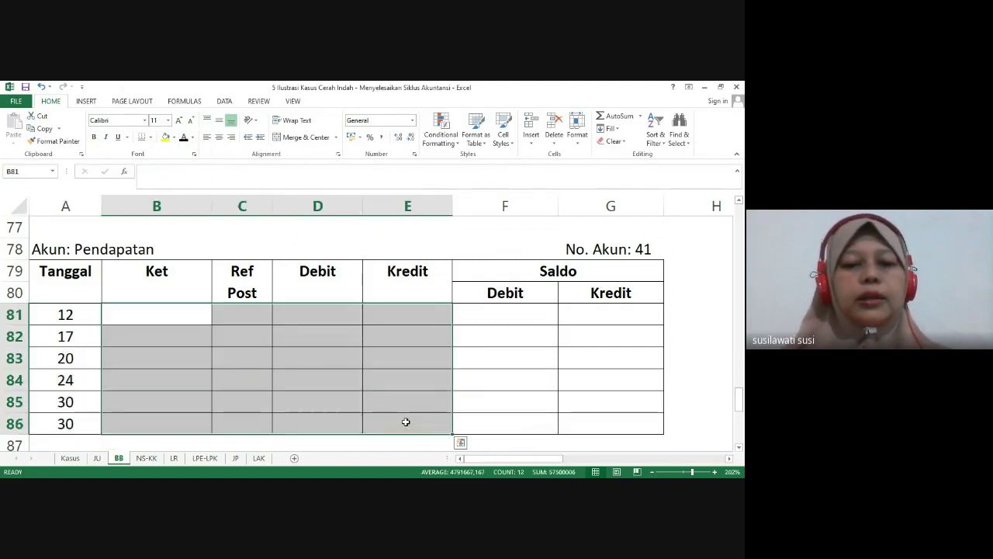
pyautogui.click(184, 138)
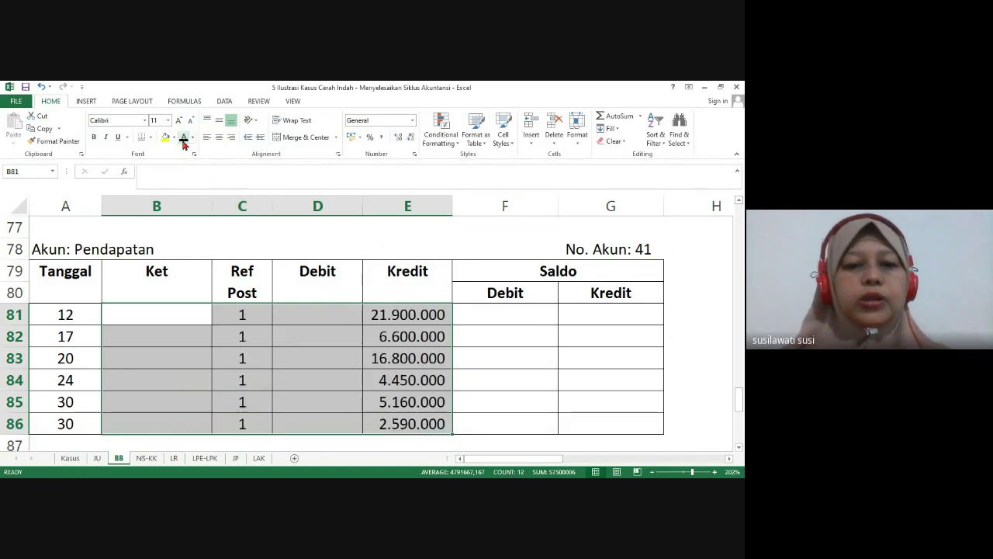
# Set the font colour of the Pendapatan ledger's Saldo columns, F81:G86, to black
pyautogui.click(500, 315)
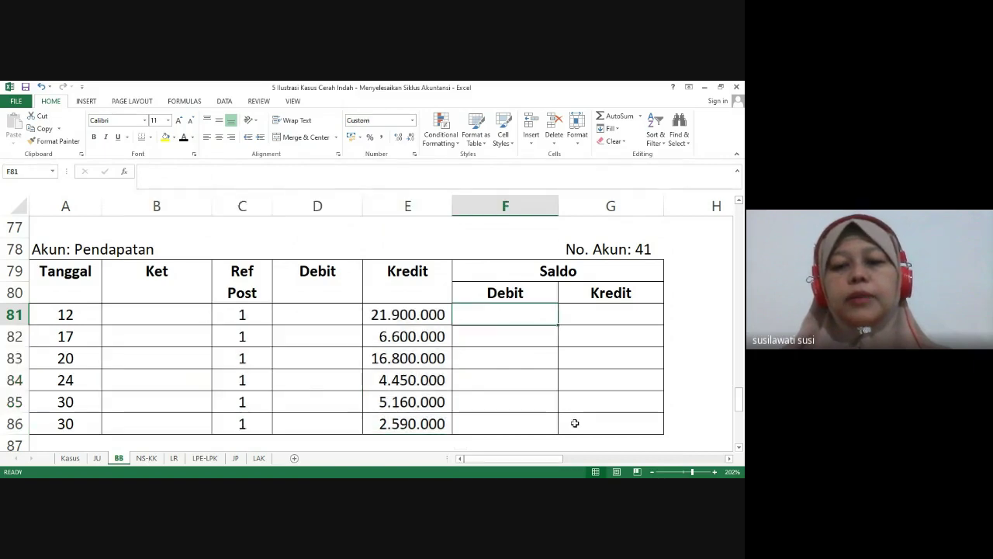
pyautogui.moveTo(501, 314); pyautogui.dragTo(575, 423)
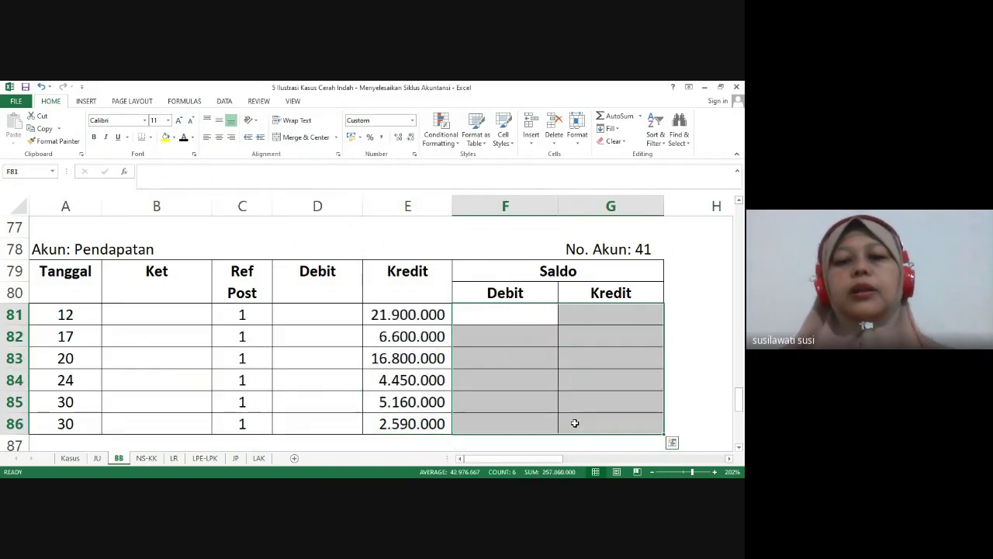
pyautogui.click(184, 137)
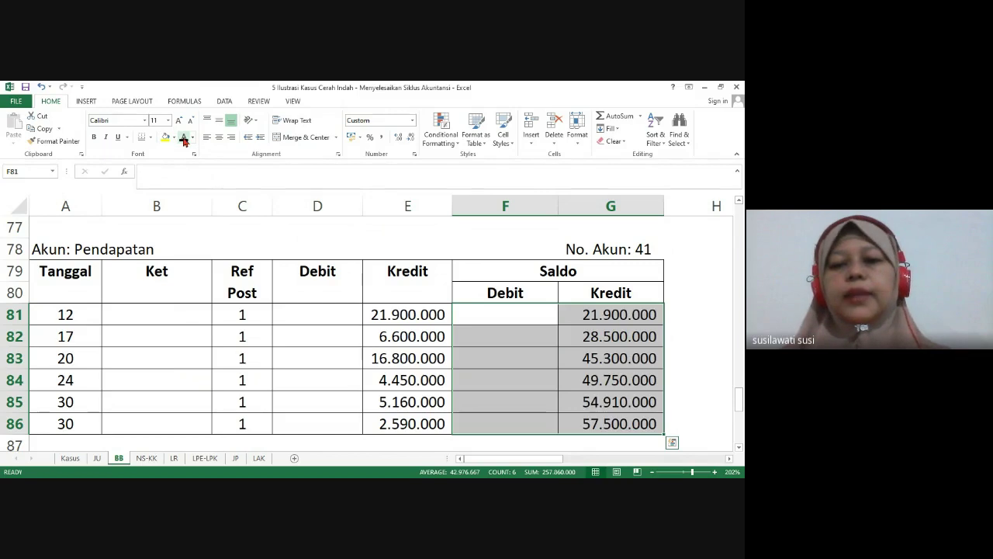
# Examine the Pendapatan ledger's credit postings in column E against the running credit balances in column G
pyautogui.press('Down')
pyautogui.press('Up')
pyautogui.press('Right')
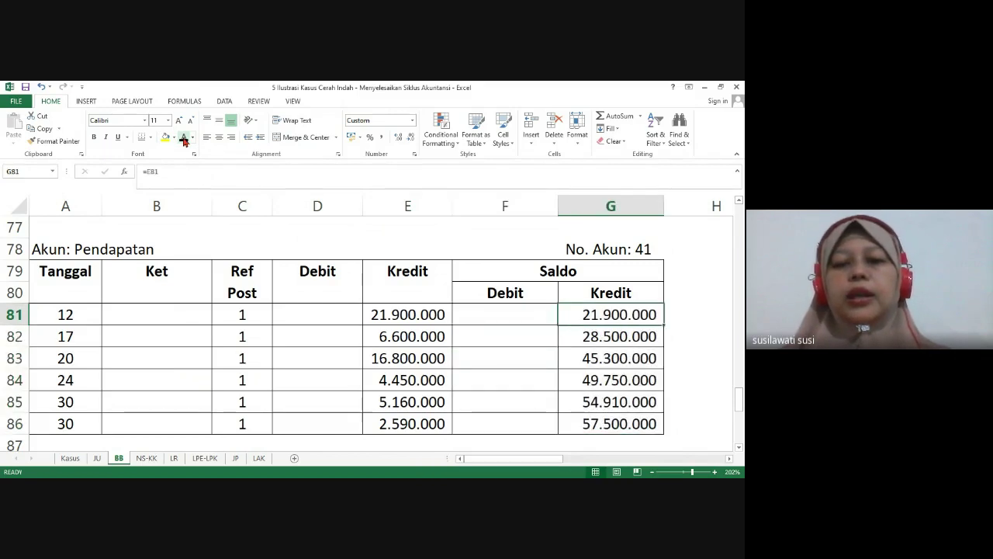
pyautogui.press('Left')
pyautogui.press('Left')
pyautogui.press('Down')
pyautogui.press('Down')
pyautogui.press('Down')
pyautogui.press('Down')
pyautogui.press('Down')
pyautogui.press('Down')
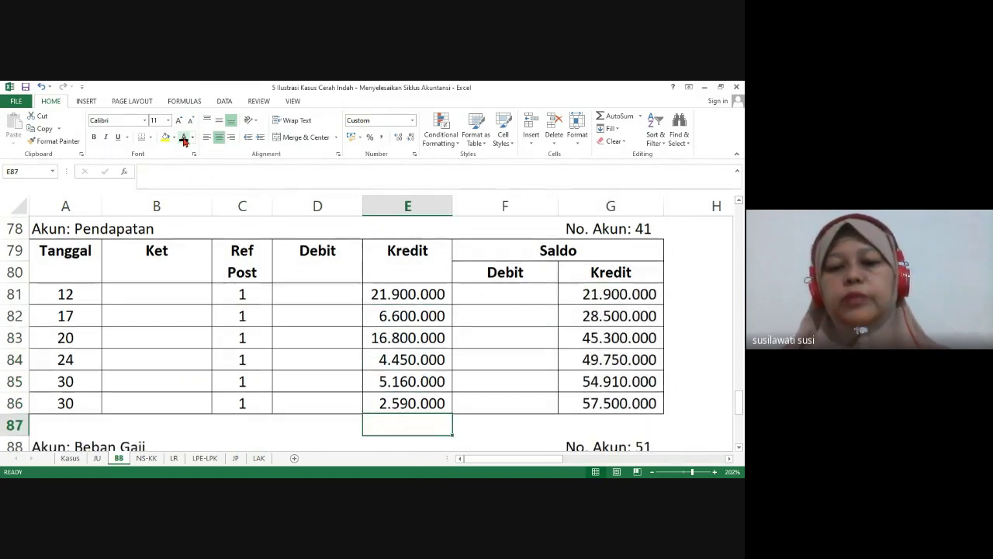
pyautogui.press('Up')
pyautogui.press('Up')
pyautogui.press('Up')
pyautogui.press('Up')
pyautogui.press('Up')
pyautogui.press('Up')
pyautogui.press('Right')
pyautogui.press('Right')
pyautogui.press('Right')
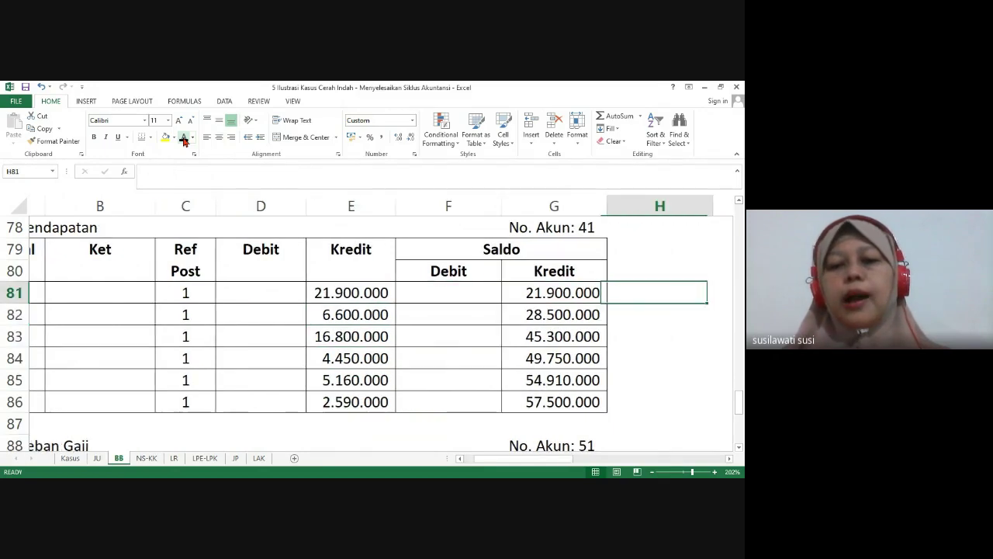
pyautogui.press('Left')
pyautogui.press('Left')
pyautogui.press('Left')
pyautogui.press('Left')
pyautogui.press('Left')
pyautogui.press('Left')
pyautogui.press('Left')
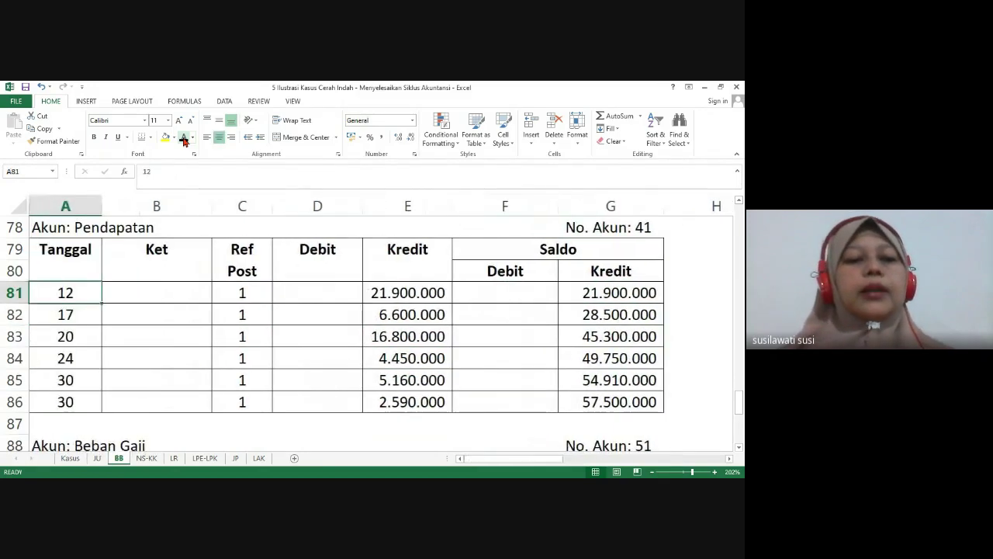
# Set the font colour of the Beban Gaji ledger's two entry rows, A91:G92, to black
pyautogui.press('Down')
pyautogui.press('Down')
pyautogui.press('Down')
pyautogui.press('Down')
pyautogui.press('Down')
pyautogui.press('Down')
pyautogui.press('Down')
pyautogui.press('Down')
pyautogui.press('Down')
pyautogui.press('Down')
pyautogui.press('Down')
pyautogui.press('Down')
pyautogui.press('Down')
pyautogui.press('Down')
pyautogui.press('Down')
pyautogui.press('Down')
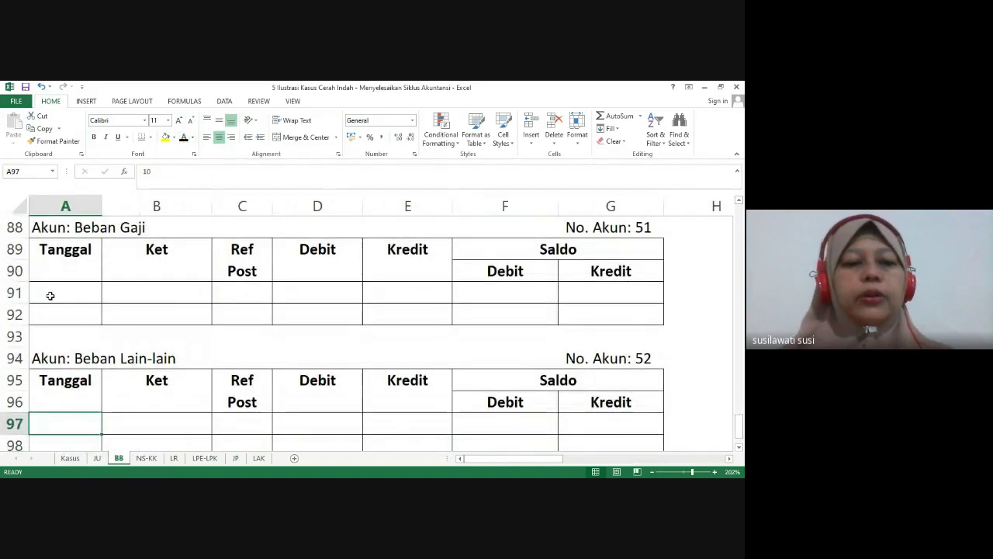
pyautogui.moveTo(49, 292); pyautogui.dragTo(610, 308)
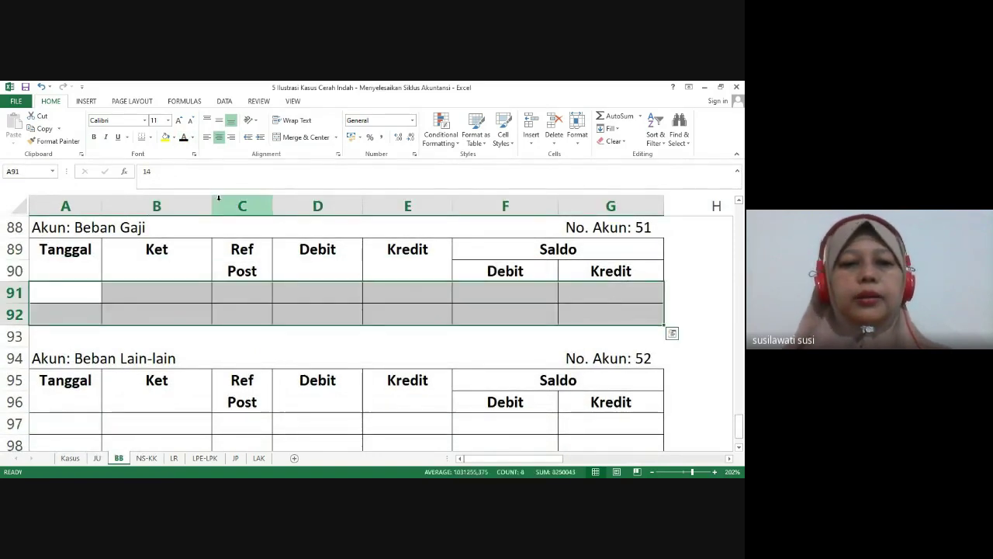
pyautogui.click(183, 137)
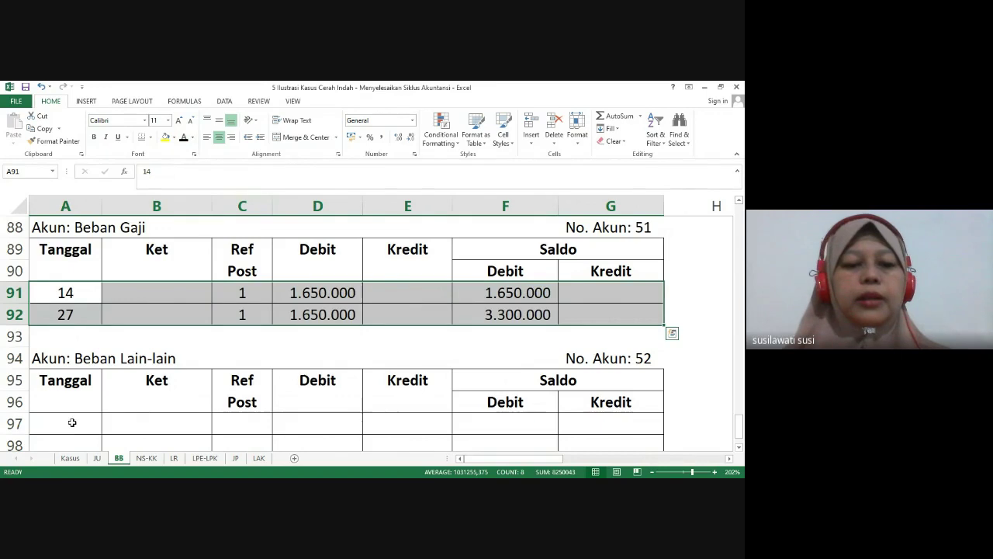
# Set the font colour of the Beban Lain-lain ledger's three entry rows, A97:G99, to black
pyautogui.click(72, 422)
pyautogui.moveTo(72, 422); pyautogui.dragTo(610, 422)
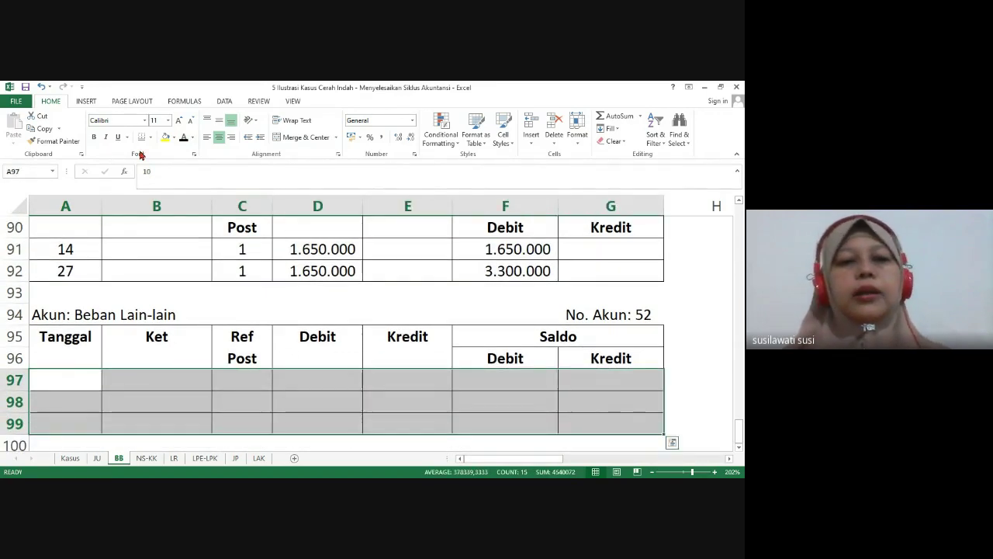
pyautogui.click(184, 139)
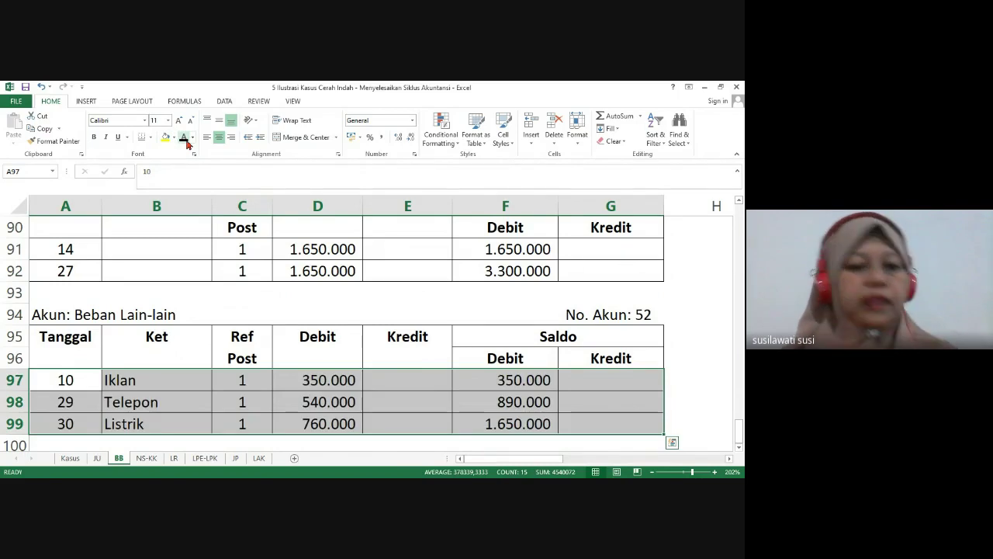
# Check for further accounts below the Beban Lain-lain ledger and review the expense ledgers back up to Pendapatan's last balance
pyautogui.press('Down')
pyautogui.press('Down')
pyautogui.press('Down')
pyautogui.press('Down')
pyautogui.press('Down')
pyautogui.press('Down')
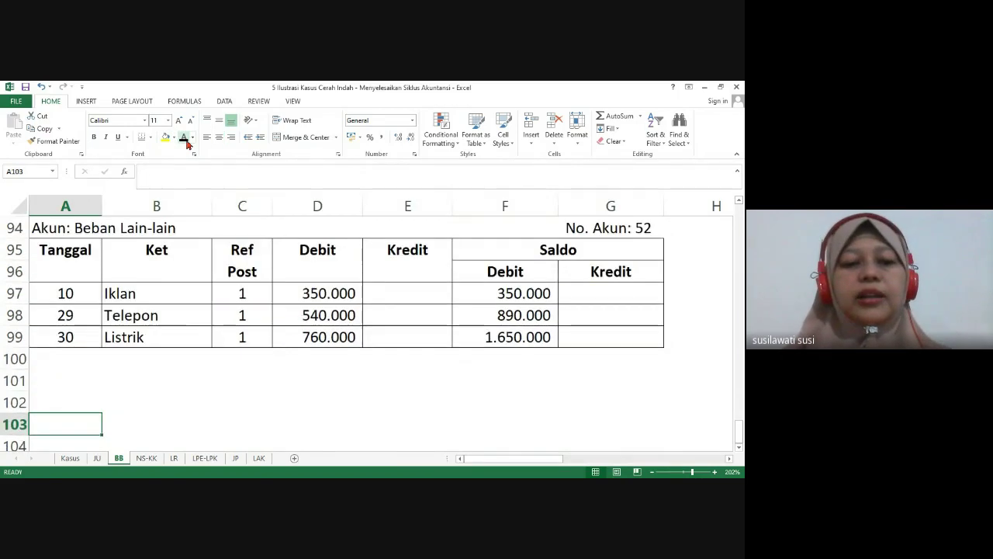
pyautogui.press('Down')
pyautogui.press('Down')
pyautogui.press('Down')
pyautogui.press('Up')
pyautogui.press('Up')
pyautogui.press('Up')
pyautogui.press('Up')
pyautogui.press('Up')
pyautogui.press('Up')
pyautogui.press('Up')
pyautogui.press('Up')
pyautogui.press('Up')
pyautogui.press('Up')
pyautogui.press('Up')
pyautogui.press('Up')
pyautogui.press('Up')
pyautogui.press('Up')
pyautogui.press('Up')
pyautogui.press('Up')
pyautogui.press('Up')
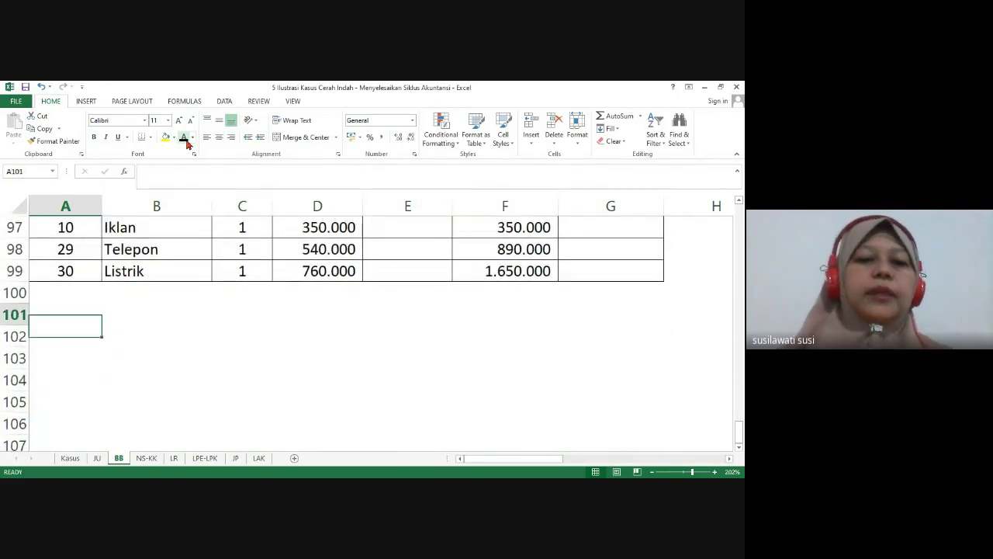
pyautogui.press('Up')
pyautogui.press('Up')
pyautogui.press('Up')
pyautogui.press('Right')
pyautogui.press('Right')
pyautogui.press('Right')
pyautogui.press('Right')
pyautogui.press('Right')
pyautogui.press('Right')
pyautogui.press('Right')
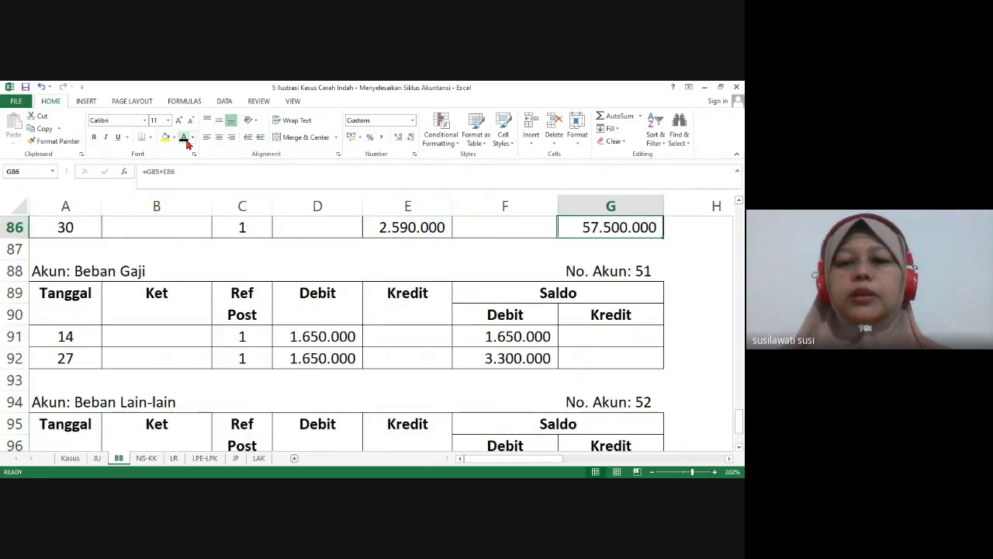
# Highlight the Kas ledger's closing debit balance, F23, with a yellow fill
pyautogui.hotkey('ctrl', 'Up')
pyautogui.press('Home')
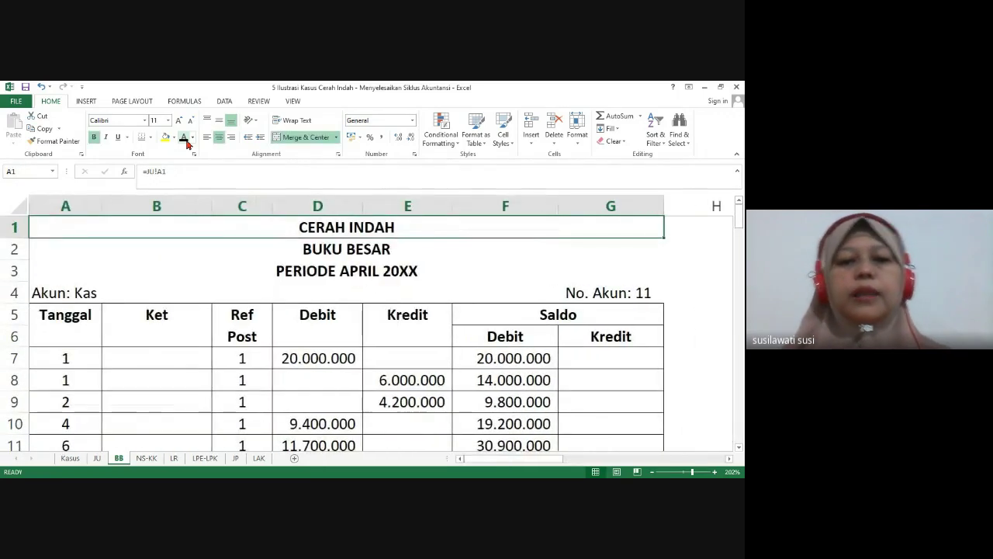
pyautogui.hotkey('ctrl', 'Down')
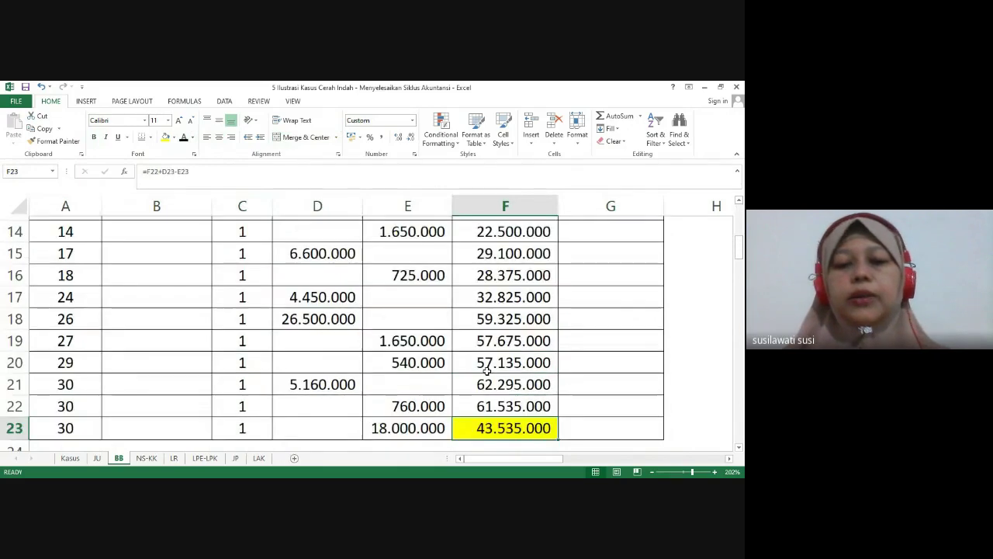
# Highlight the Piutang Usaha ledger's closing debit balance, F33, with a yellow fill
pyautogui.press('Down')
pyautogui.press('Down')
pyautogui.press('Down')
pyautogui.press('Down')
pyautogui.press('Down')
pyautogui.press('Down')
pyautogui.press('Down')
pyautogui.press('Down')
pyautogui.press('Down')
pyautogui.press('Down')
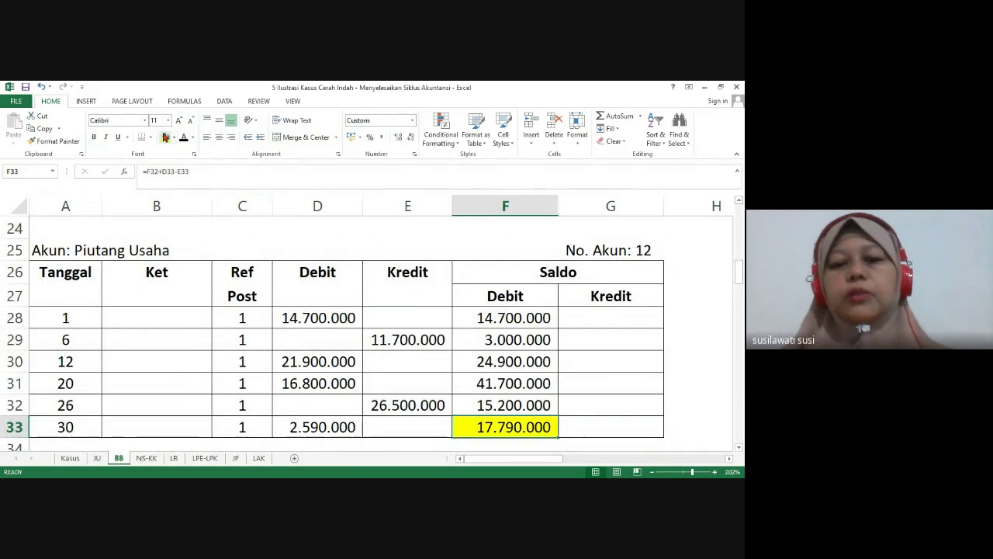
# Highlight the Bahan Habis Pakai ledger's closing debit balance, F39, with a yellow fill
pyautogui.press('Down')
pyautogui.press('Down')
pyautogui.press('Down')
pyautogui.press('Down')
pyautogui.press('Down')
pyautogui.press('Down')
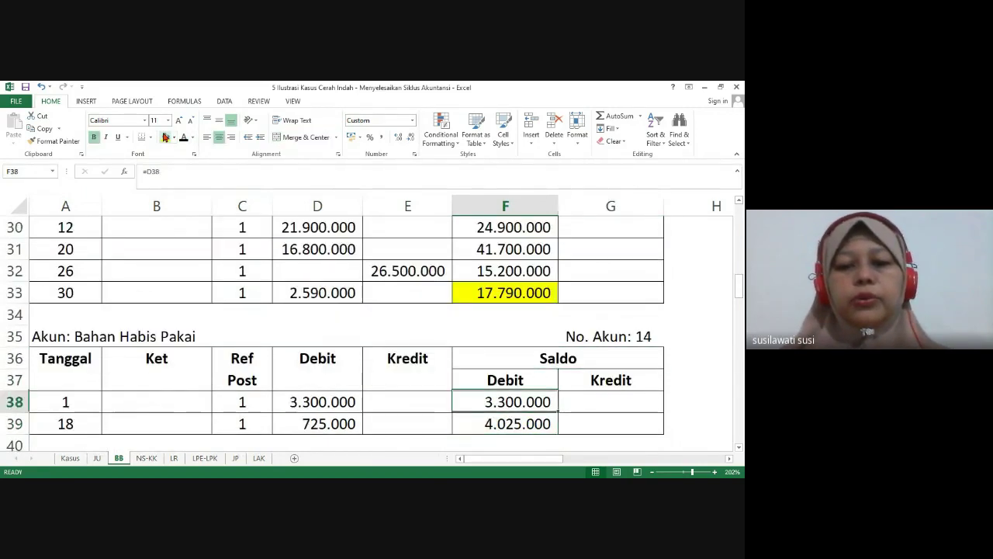
pyautogui.click(165, 137)
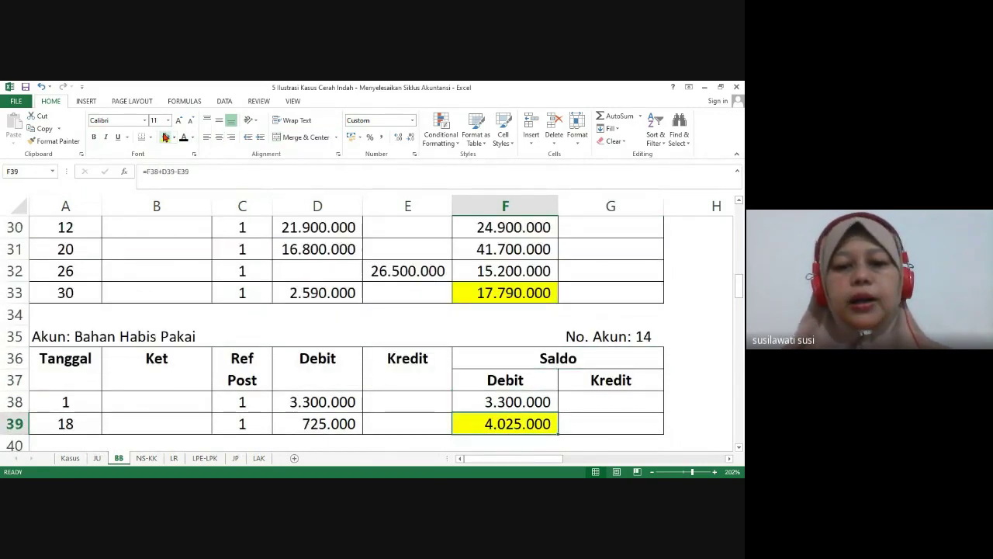
# Highlight the Sewa Dibayar Dimuka ledger's closing debit balance, F44, with a yellow fill
pyautogui.press('Down')
pyautogui.press('Down')
pyautogui.press('Down')
pyautogui.press('Down')
pyautogui.press('Down')
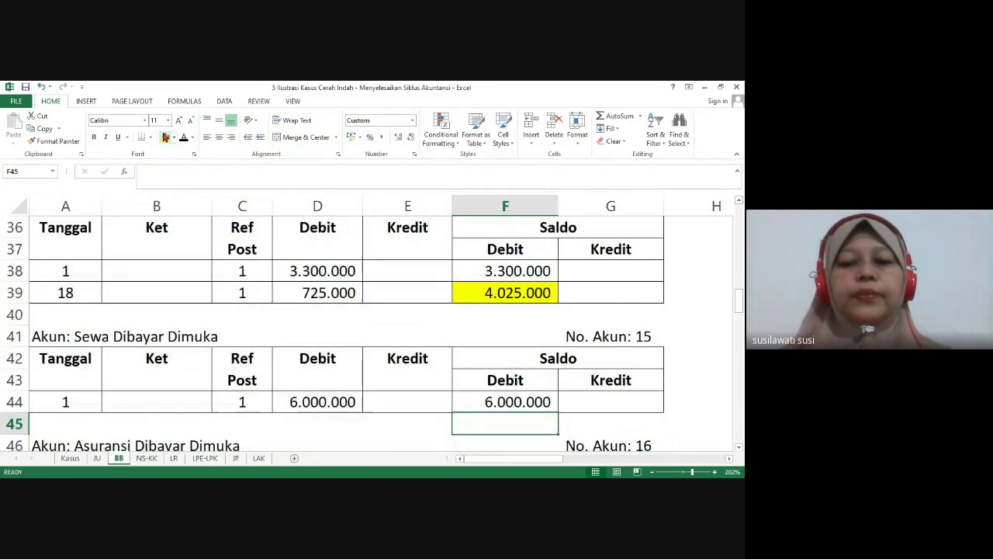
pyautogui.click(165, 138)
# Highlight the Asuransi Dibayar Dimuka ledger's closing debit balance, F49, with a yellow fill
pyautogui.press('Down')
pyautogui.press('Down')
pyautogui.press('Down')
pyautogui.press('Down')
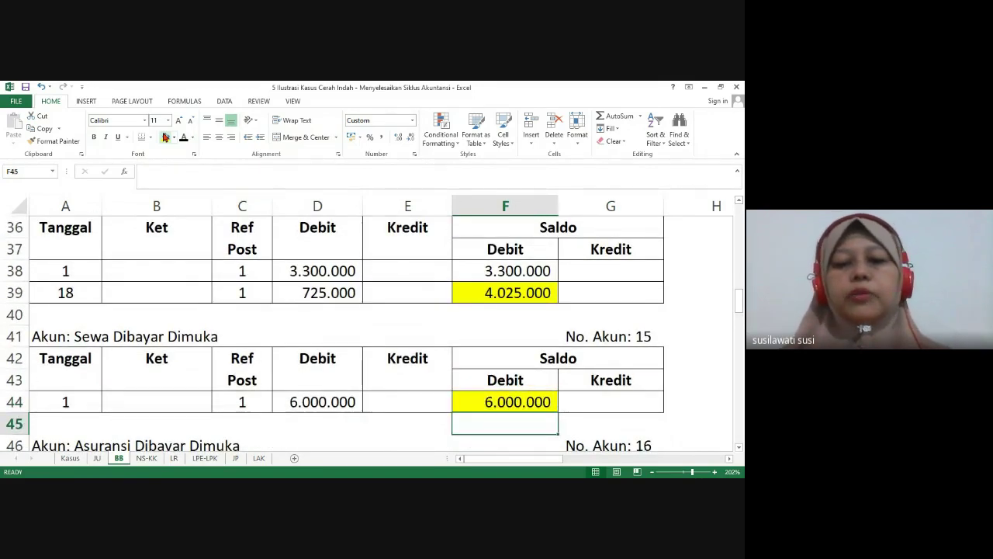
pyautogui.press('Down')
pyautogui.press('Down')
pyautogui.press('Up')
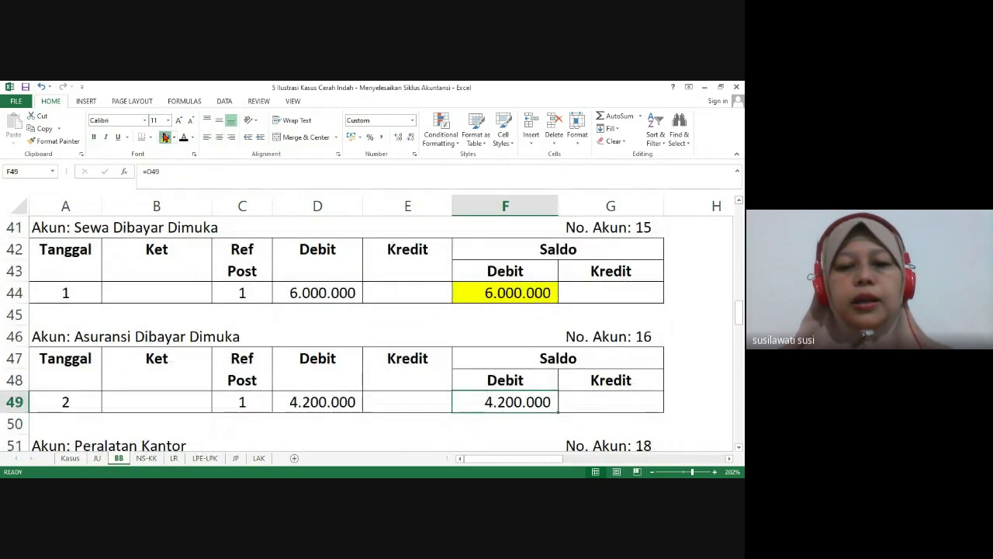
pyautogui.click(165, 137)
# Highlight the Peralatan Kantor ledger's closing debit balance, F55, with a yellow fill
pyautogui.press('Down')
pyautogui.press('Down')
pyautogui.press('Down')
pyautogui.press('Down')
pyautogui.press('Down')
pyautogui.press('Down')
pyautogui.press('Down')
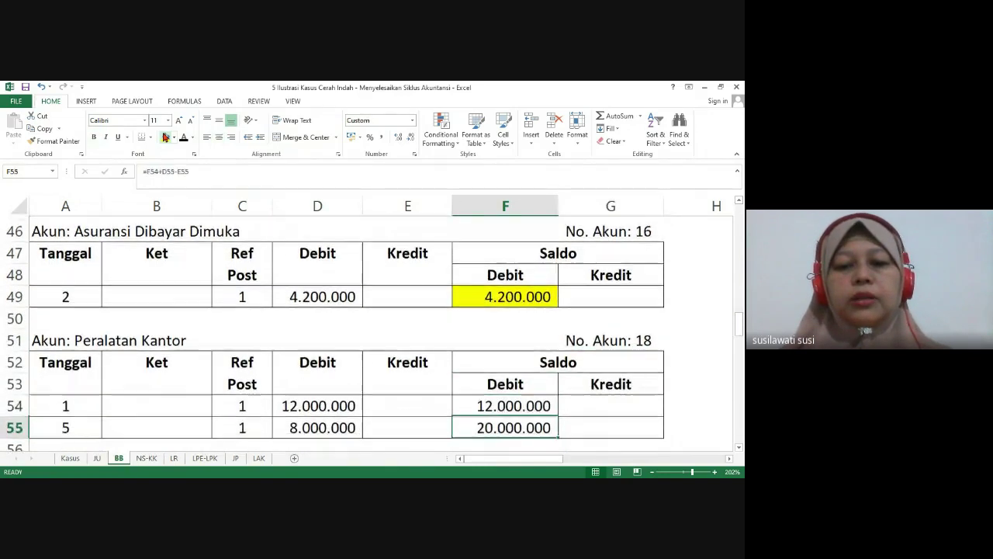
pyautogui.press('Up')
pyautogui.click(166, 137)
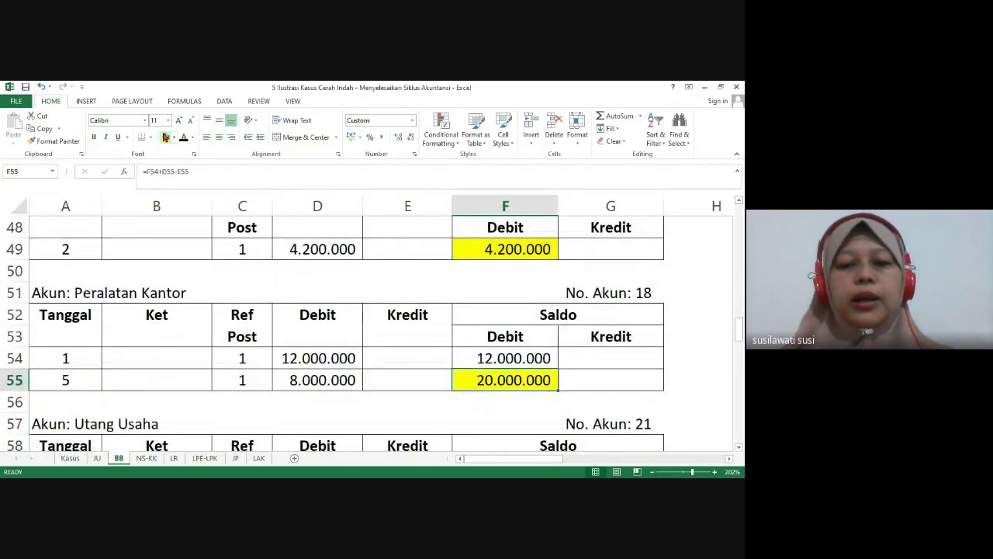
# Highlight the Utang Usaha ledger's closing credit balance, G61, with a yellow fill
pyautogui.press('Down')
pyautogui.press('Down')
pyautogui.press('Down')
pyautogui.press('Down')
pyautogui.press('Down')
pyautogui.press('Down')
pyautogui.press('Right')
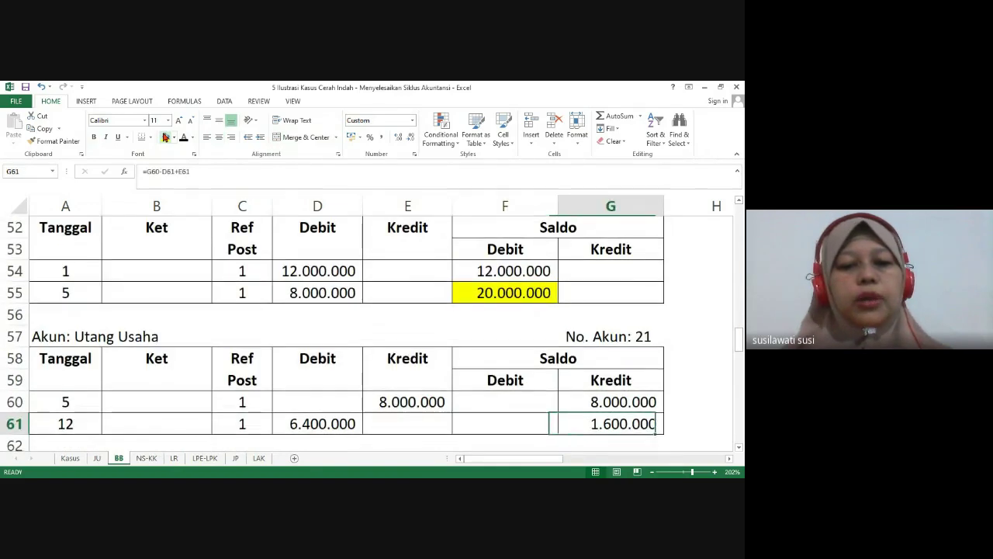
pyautogui.click(166, 138)
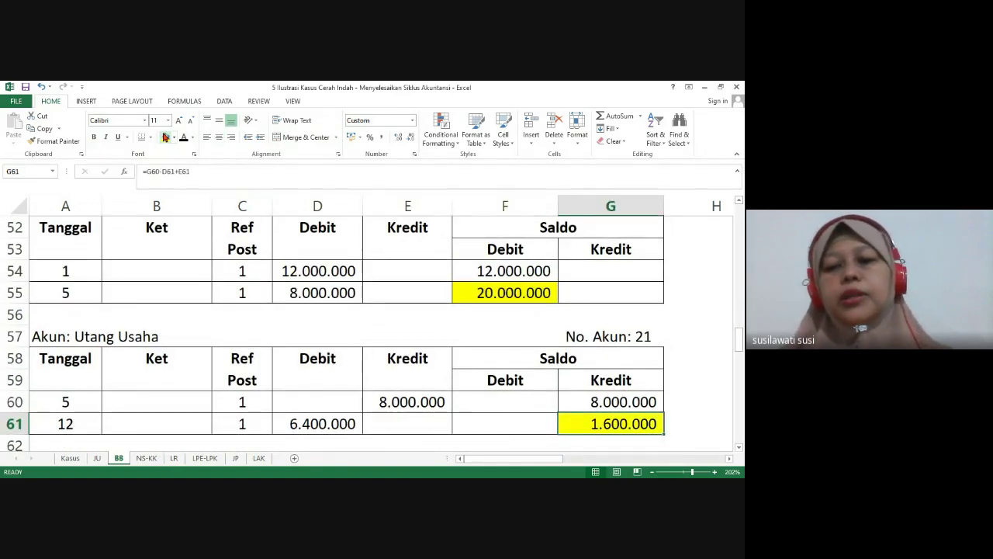
# Highlight the Pendapatan Diterima Dimuka ledger's closing credit balance, G66, with a yellow fill
pyautogui.press('Down')
pyautogui.press('Down')
pyautogui.press('Down')
pyautogui.press('Down')
pyautogui.press('Down')
pyautogui.press('Down')
pyautogui.press('Down')
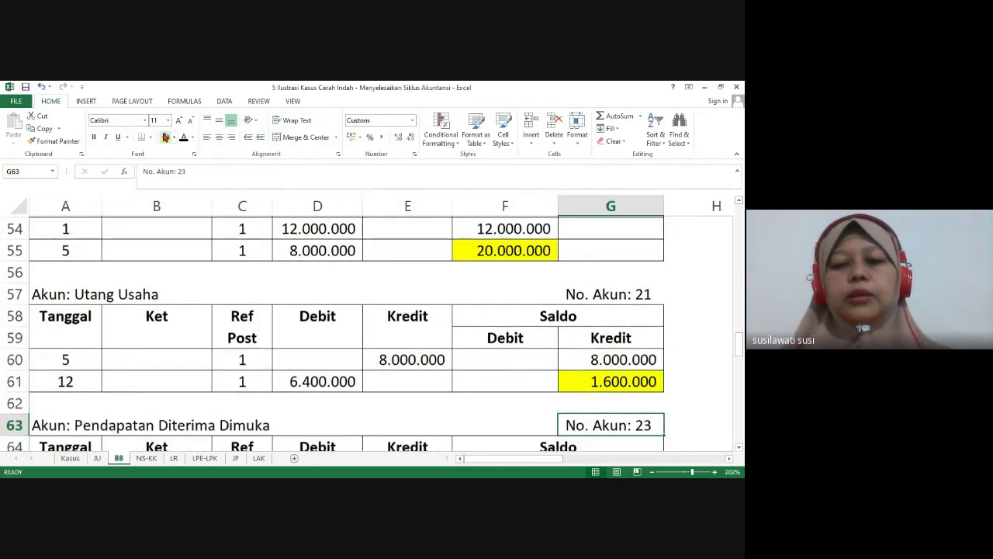
pyautogui.press('Up')
pyautogui.press('Up')
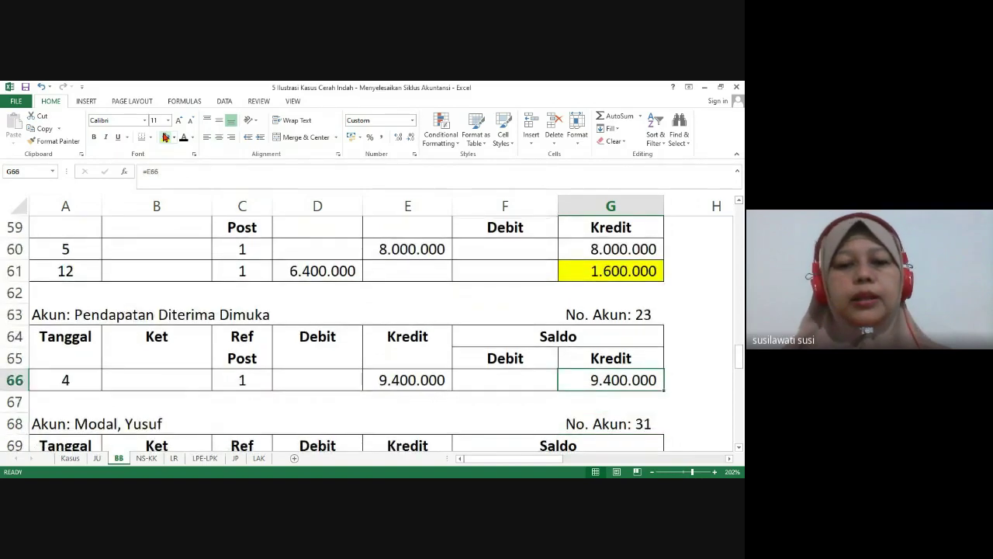
pyautogui.click(165, 137)
# Highlight the Modal ledger's closing credit balance, G71, with a yellow fill
pyautogui.press('Down')
pyautogui.press('Down')
pyautogui.press('Down')
pyautogui.press('Down')
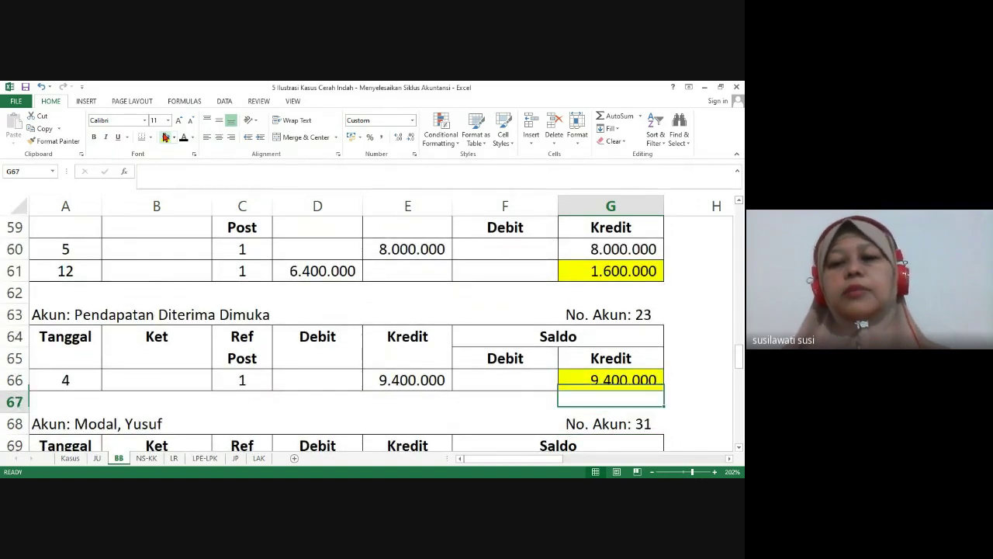
pyautogui.press('Down')
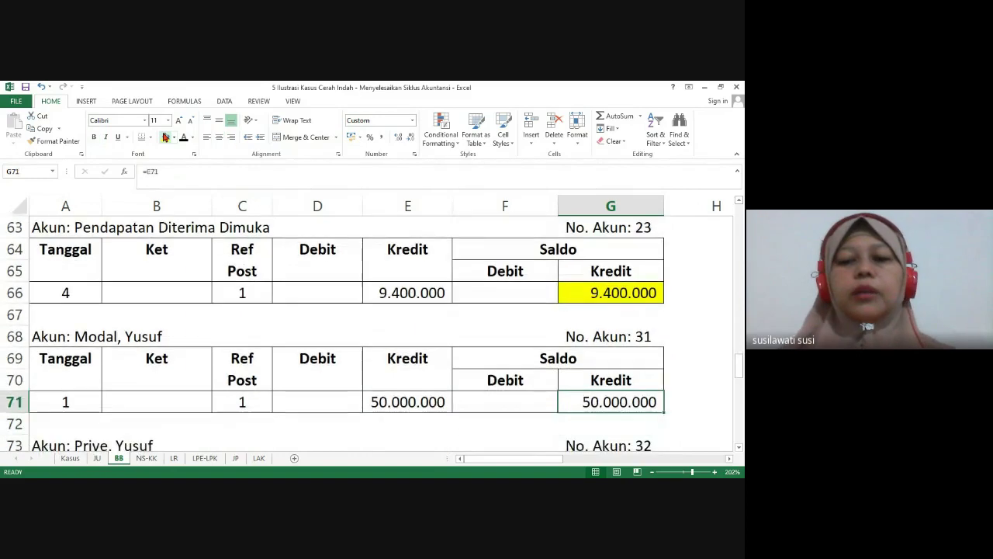
pyautogui.click(165, 137)
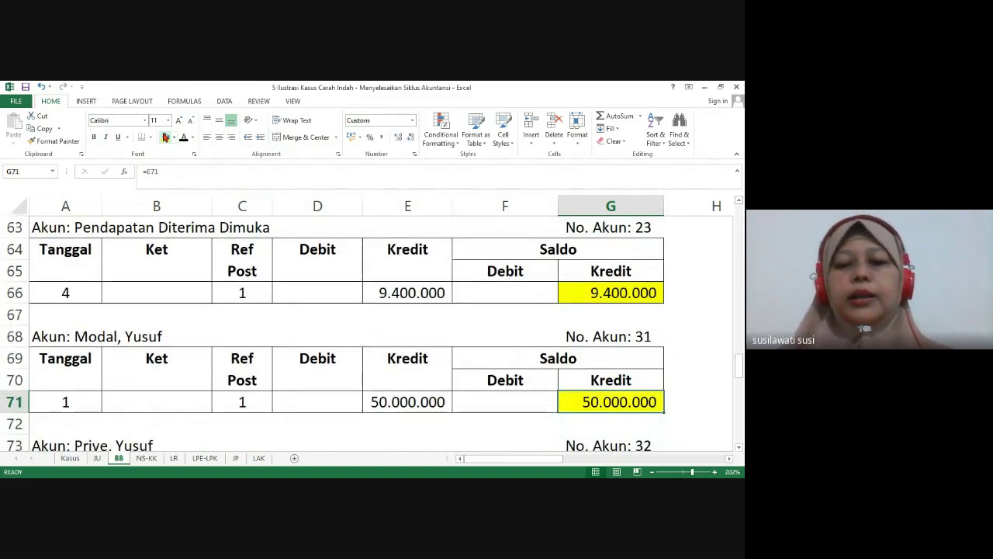
# Highlight the Prive ledger's closing debit balance, F76, with a yellow fill
pyautogui.press('Down')
pyautogui.press('Down')
pyautogui.press('Down')
pyautogui.press('Down')
pyautogui.press('Down')
pyautogui.press('Down')
pyautogui.press('Up')
pyautogui.press('Left')
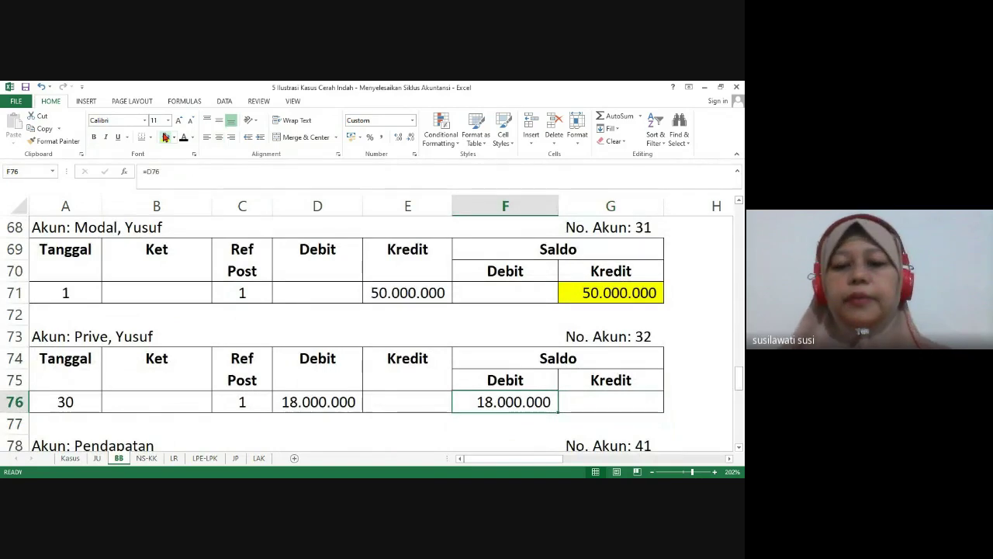
pyautogui.click(166, 137)
# Highlight the Pendapatan ledger's closing credit balance, G86, with a yellow fill
pyautogui.press('Down')
pyautogui.press('Down')
pyautogui.press('Down')
pyautogui.press('Down')
pyautogui.press('Down')
pyautogui.press('Down')
pyautogui.press('Down')
pyautogui.press('Down')
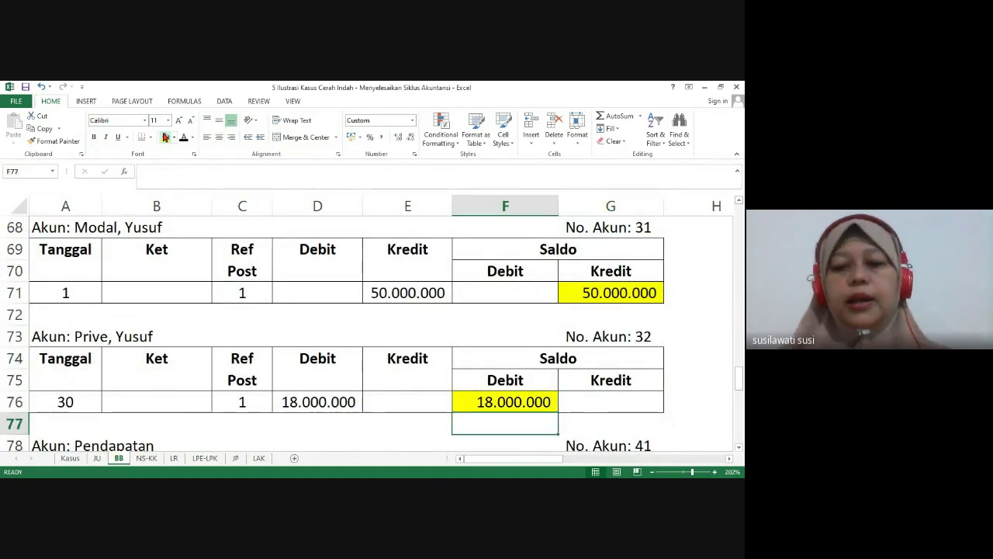
pyautogui.press('Down')
pyautogui.press('Down')
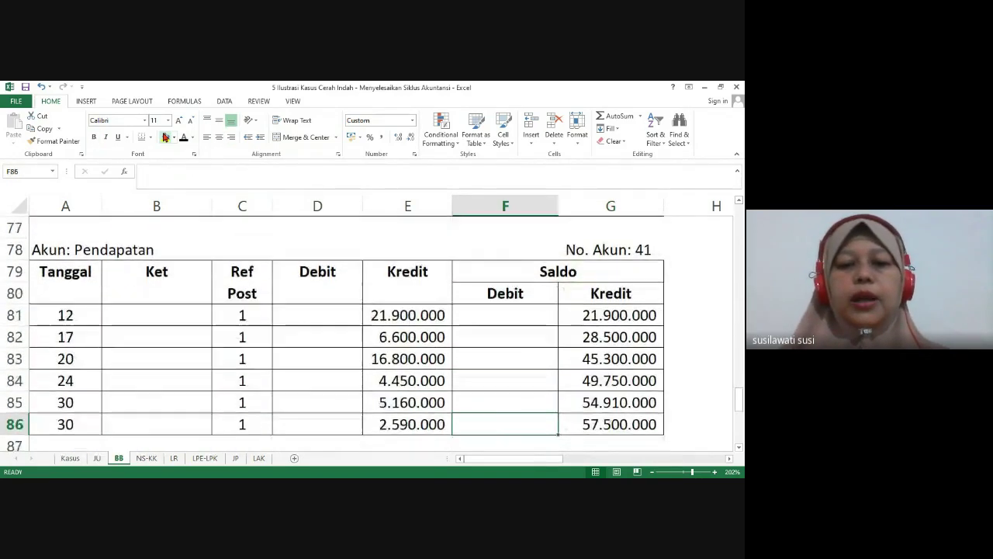
pyautogui.press('Right')
pyautogui.press('Right')
pyautogui.press('Left')
pyautogui.click(165, 137)
# Highlight the Beban Gaji ledger's closing debit balance, F92, with a yellow fill
pyautogui.press('Left')
pyautogui.press('Left')
pyautogui.press('Left')
pyautogui.press('Left')
pyautogui.press('Left')
pyautogui.press('Left')
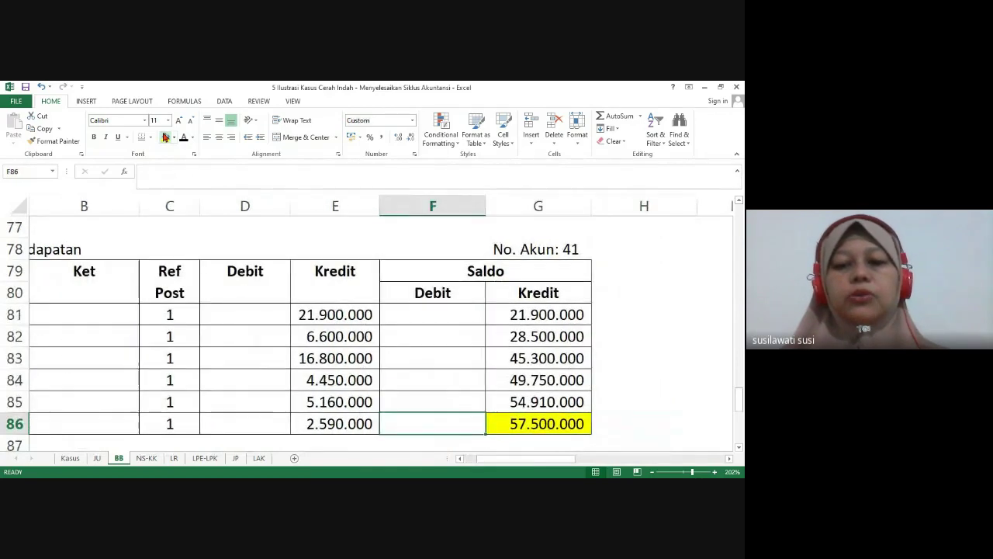
pyautogui.press('Down')
pyautogui.press('Down')
pyautogui.press('Down')
pyautogui.press('Down')
pyautogui.press('Down')
pyautogui.press('Down')
pyautogui.press('Down')
pyautogui.press('Down')
pyautogui.press('Down')
pyautogui.press('Down')
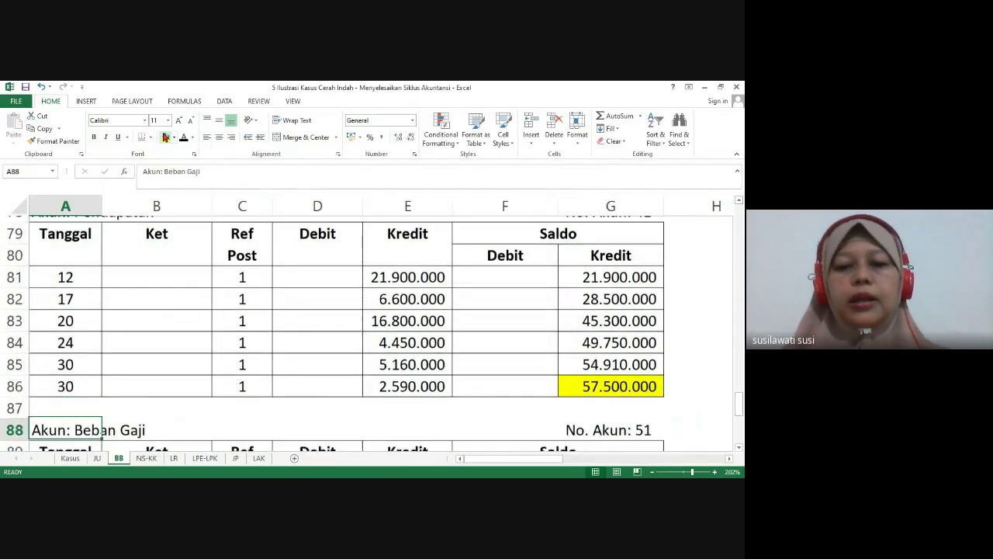
pyautogui.press('Down')
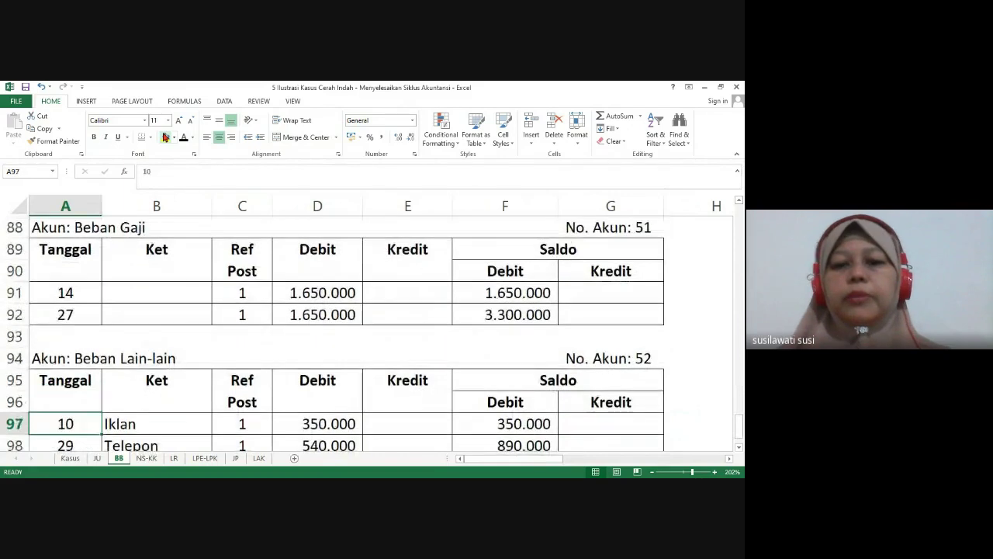
pyautogui.click(501, 314)
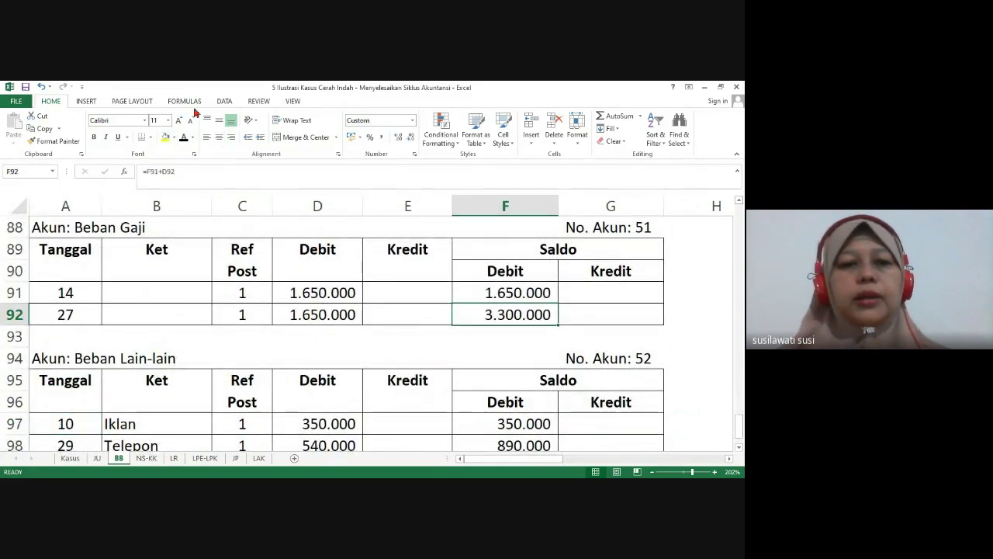
pyautogui.click(166, 137)
# Highlight the Beban Lain-lain ledger's closing debit balance, F99, with a yellow fill
pyautogui.press('Down')
pyautogui.press('Down')
pyautogui.press('Down')
pyautogui.press('Down')
pyautogui.press('Down')
pyautogui.press('Down')
pyautogui.press('Down')
pyautogui.press('Down')
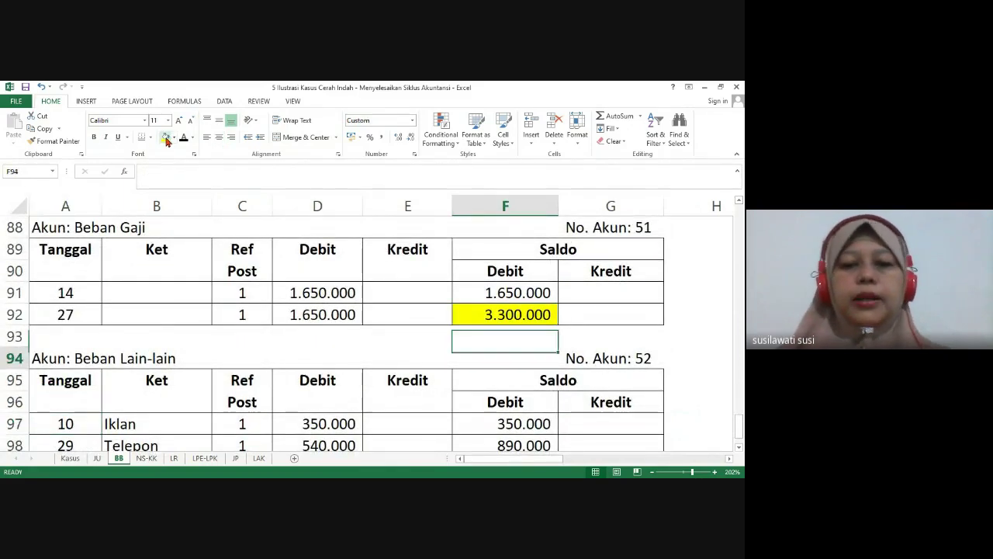
pyautogui.press('Up')
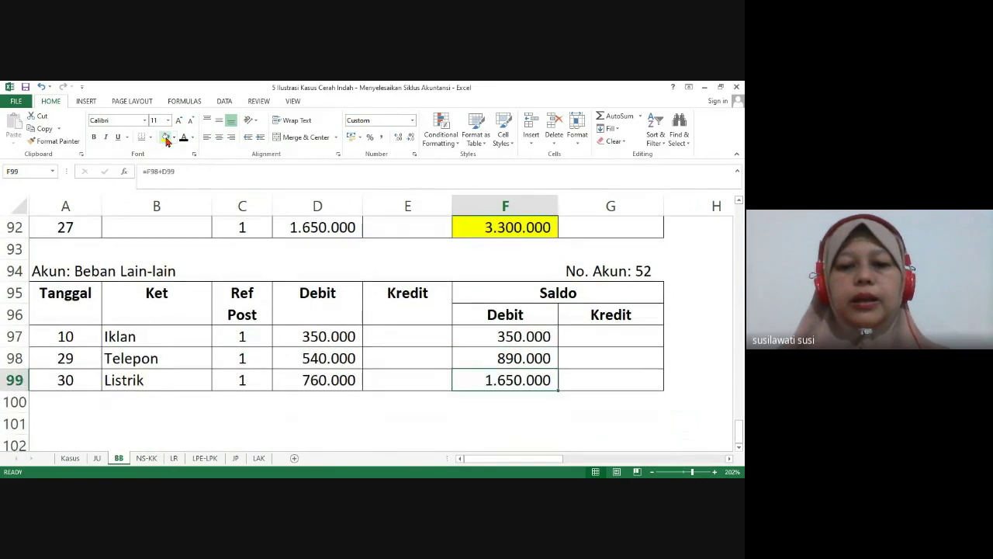
pyautogui.click(165, 138)
# Check for further accounts below the Beban Lain-lain ledger and review the highlighted balances back up to Beban Gaji
pyautogui.press('Down')
pyautogui.press('Down')
pyautogui.press('Down')
pyautogui.press('Down')
pyautogui.press('Down')
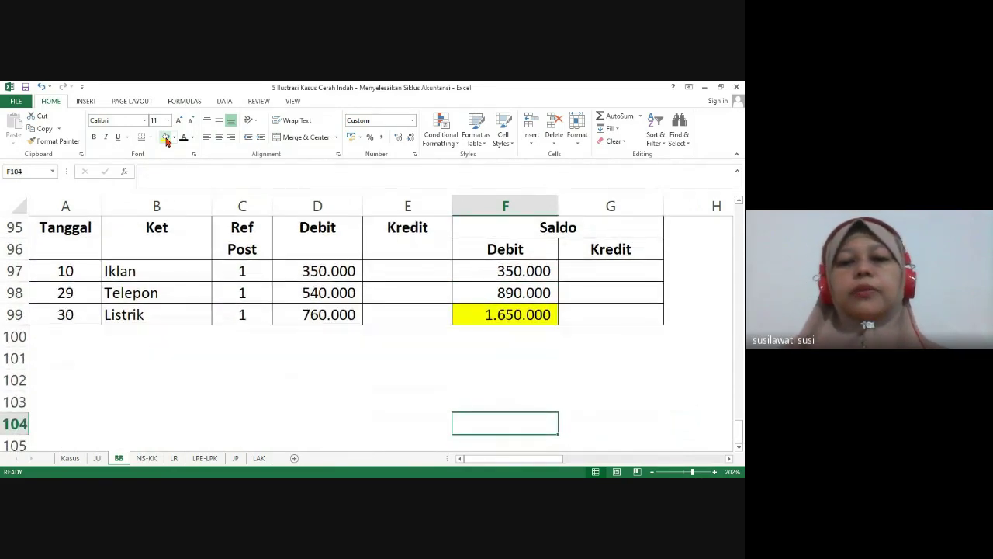
pyautogui.press('Up')
pyautogui.press('Up')
pyautogui.press('Up')
pyautogui.press('Up')
pyautogui.press('Up')
pyautogui.press('Up')
pyautogui.press('Up')
pyautogui.press('Up')
pyautogui.press('Up')
pyautogui.press('Up')
pyautogui.press('Up')
pyautogui.press('Up')
pyautogui.press('Up')
pyautogui.press('Up')
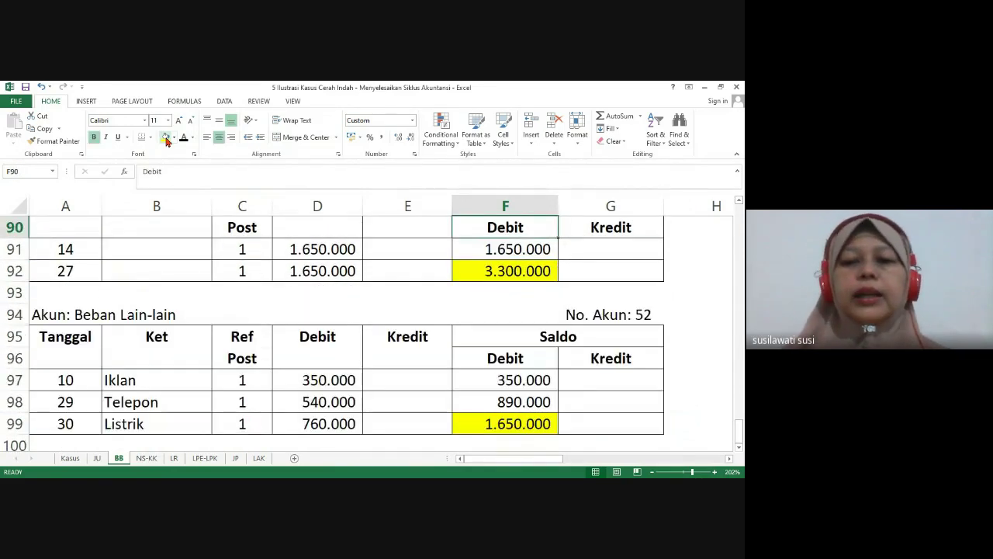
# In the Neraca Saldo Belum Disesuaikan table, reveal the Kas debit balance in K7 by setting its font to black
pyautogui.press('Right')
pyautogui.press('Right')
pyautogui.hotkey('ctrl', 'Up')
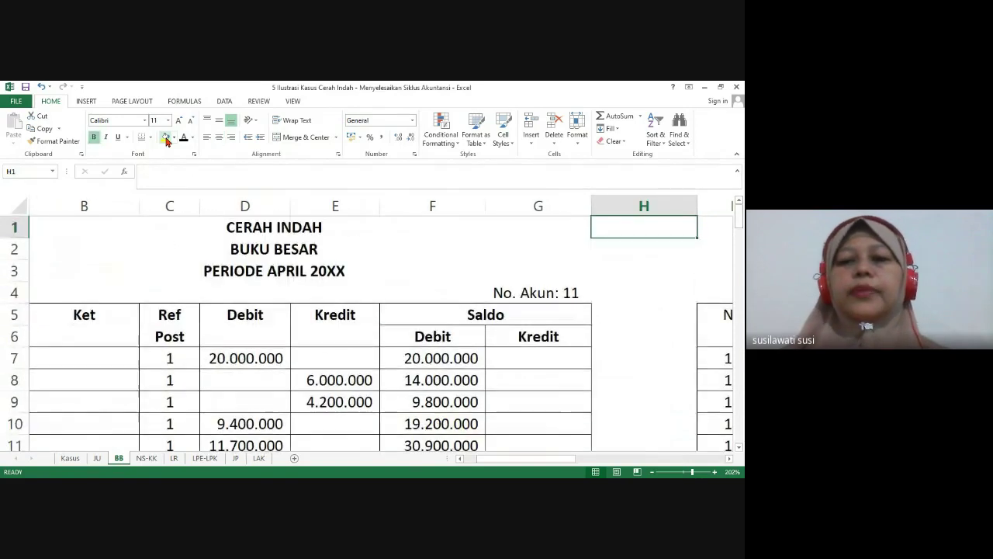
pyautogui.press('Right')
pyautogui.press('Down')
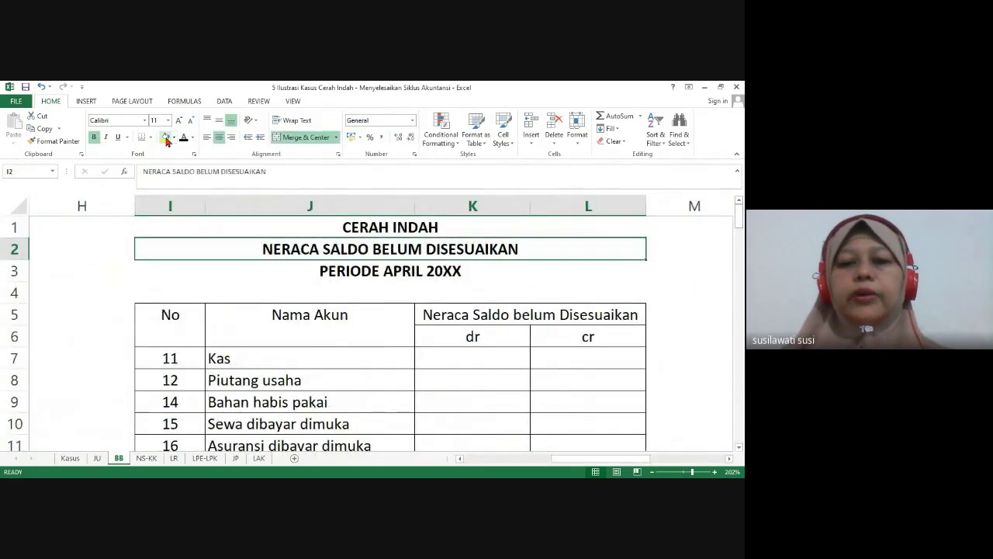
pyautogui.click(473, 356)
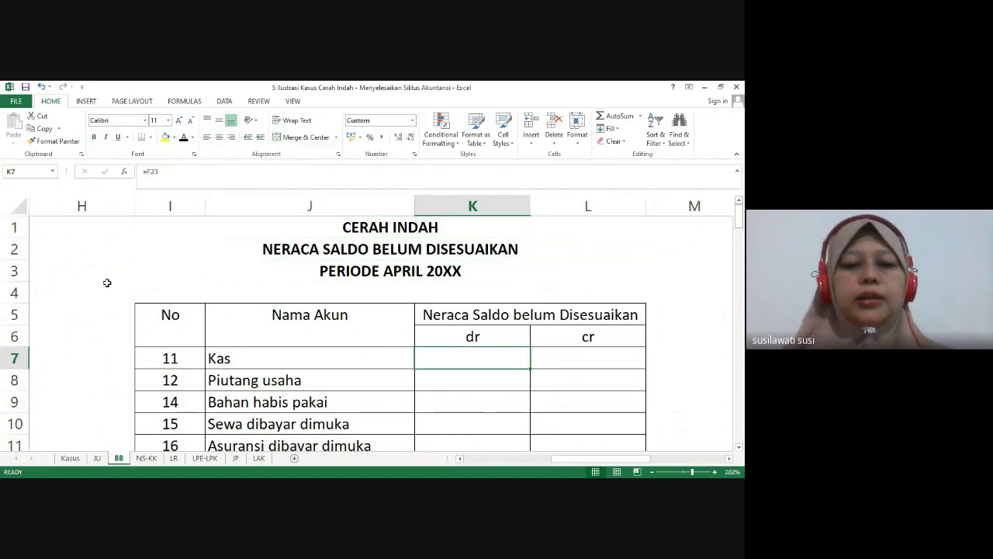
pyautogui.click(184, 140)
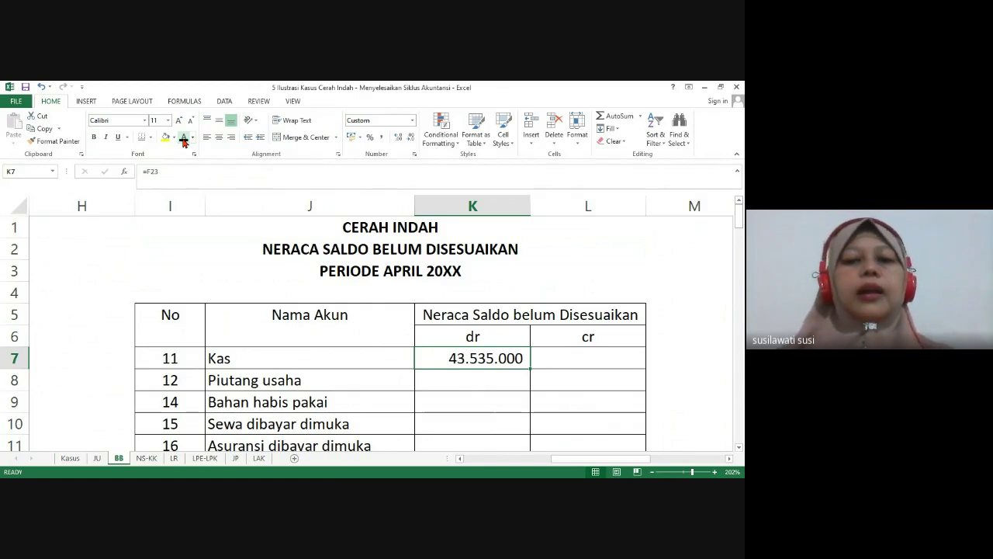
# Reveal the debit balances from Piutang usaha to Peralatan kantor, K8:K12, by setting their font to black
pyautogui.press('Down')
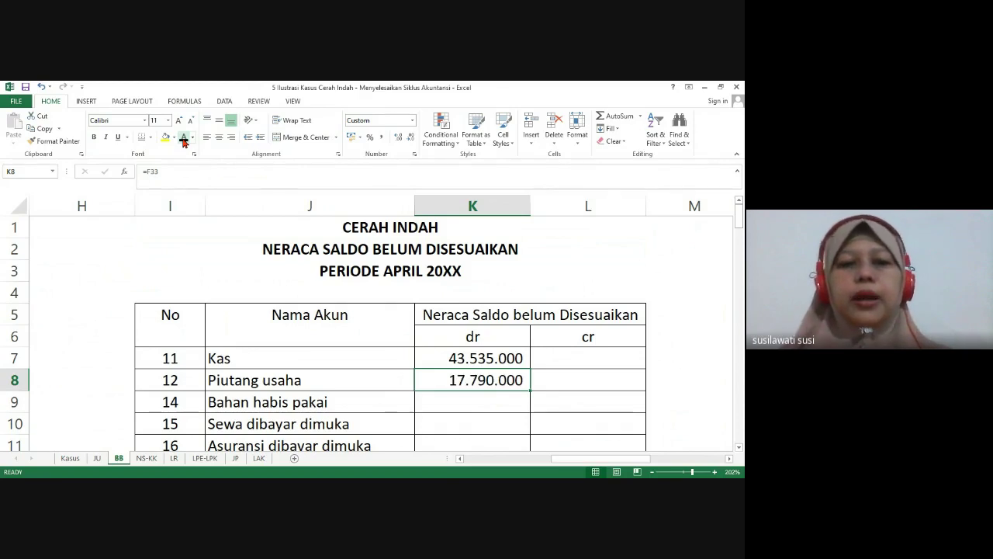
pyautogui.press('Down')
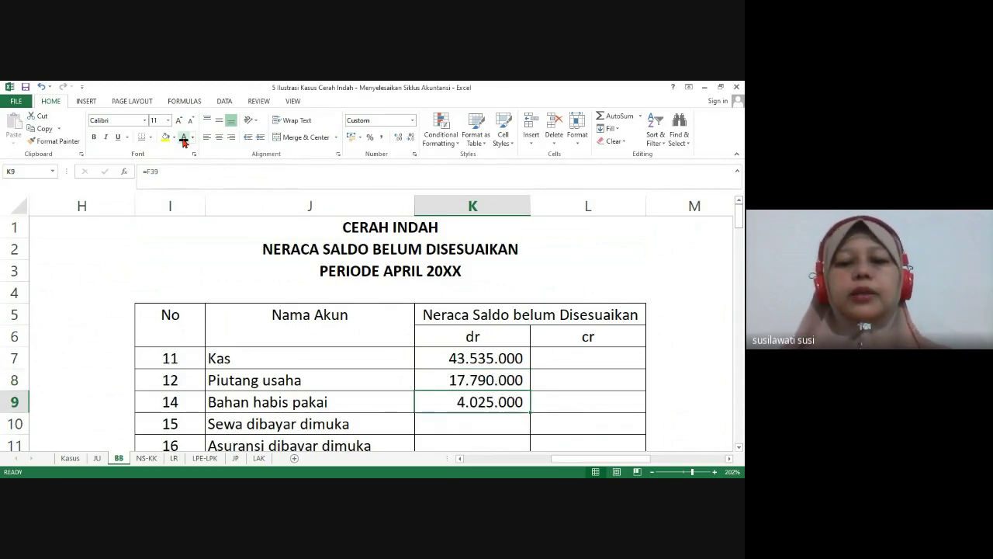
pyautogui.press('Down')
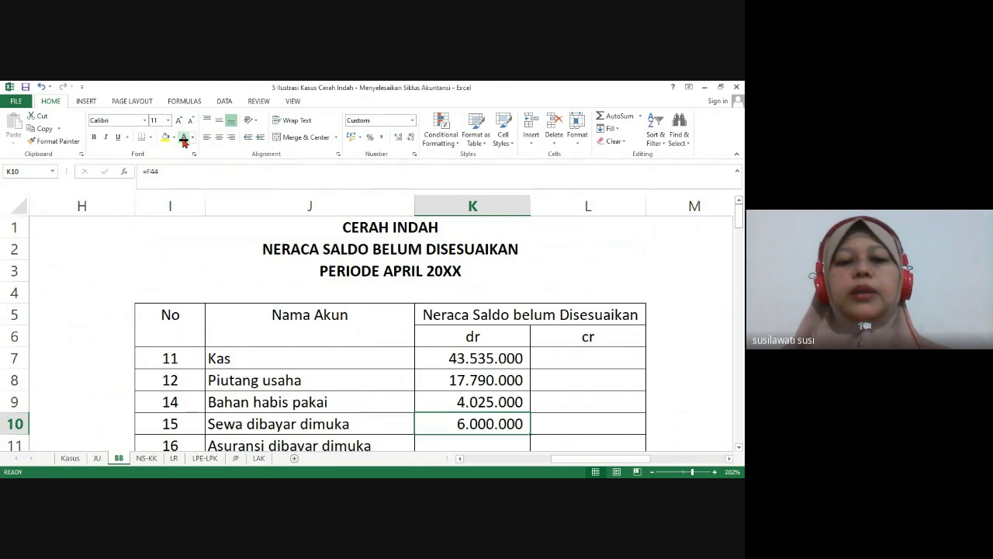
pyautogui.press('Down')
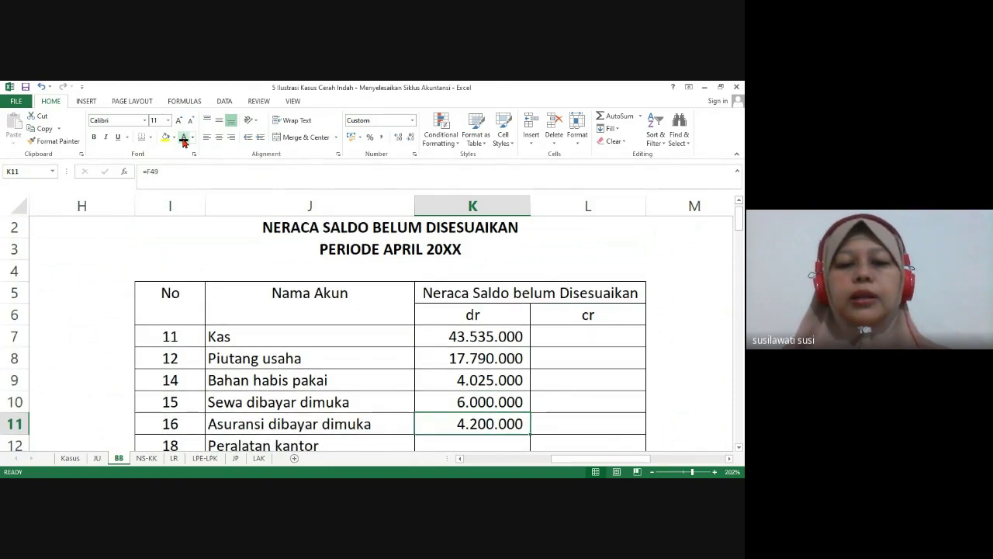
pyautogui.press('Down')
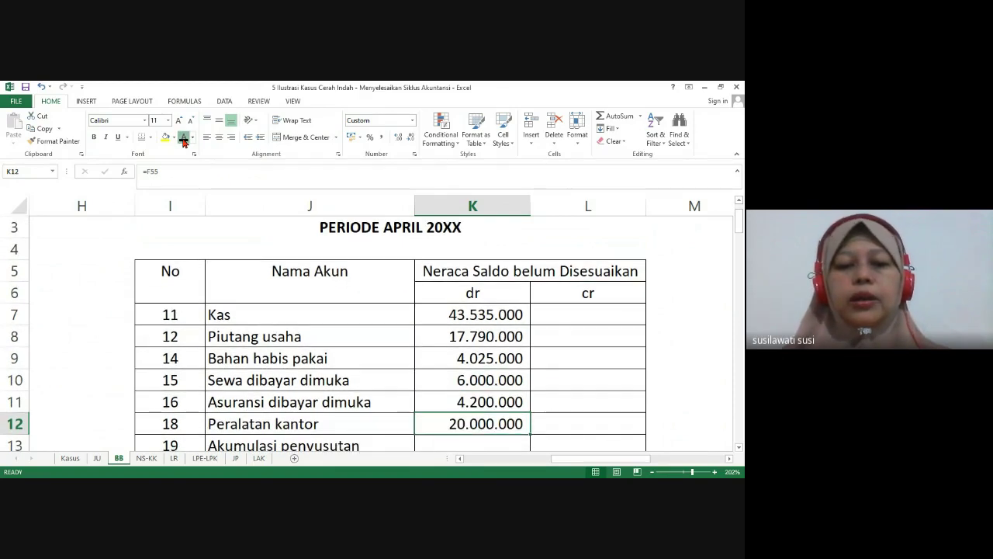
pyautogui.press('Down')
pyautogui.press('Down')
pyautogui.press('Down')
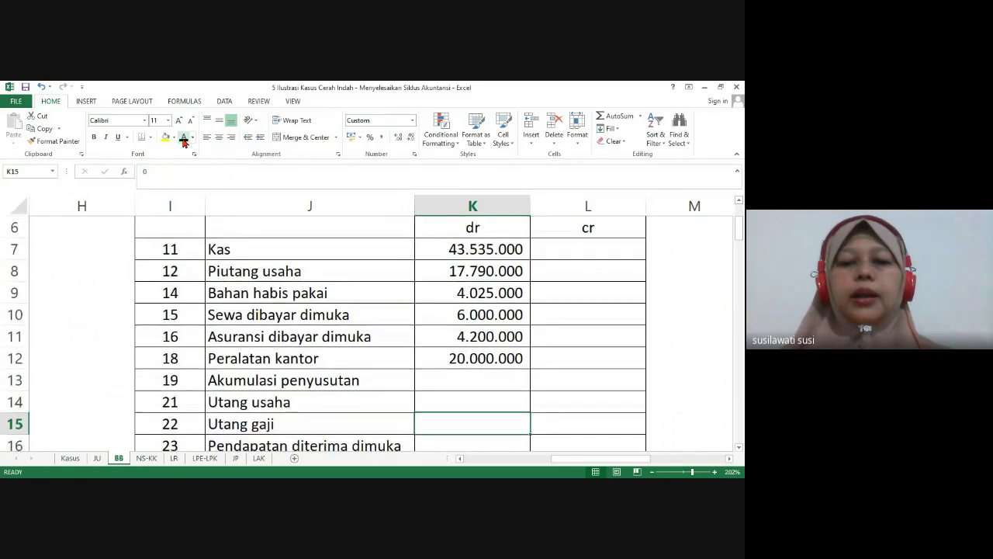
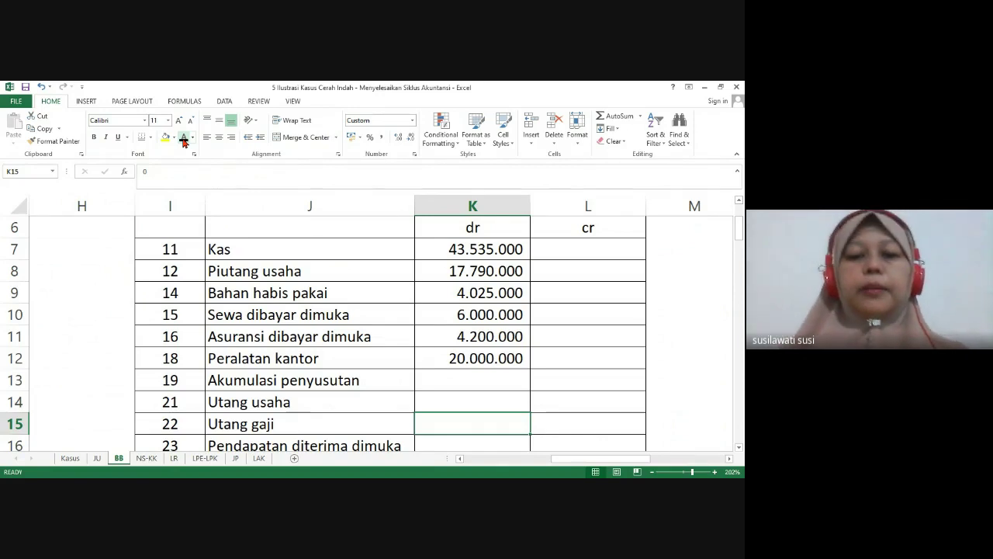
pyautogui.press('Up')
pyautogui.press('Up')
pyautogui.press('Up')
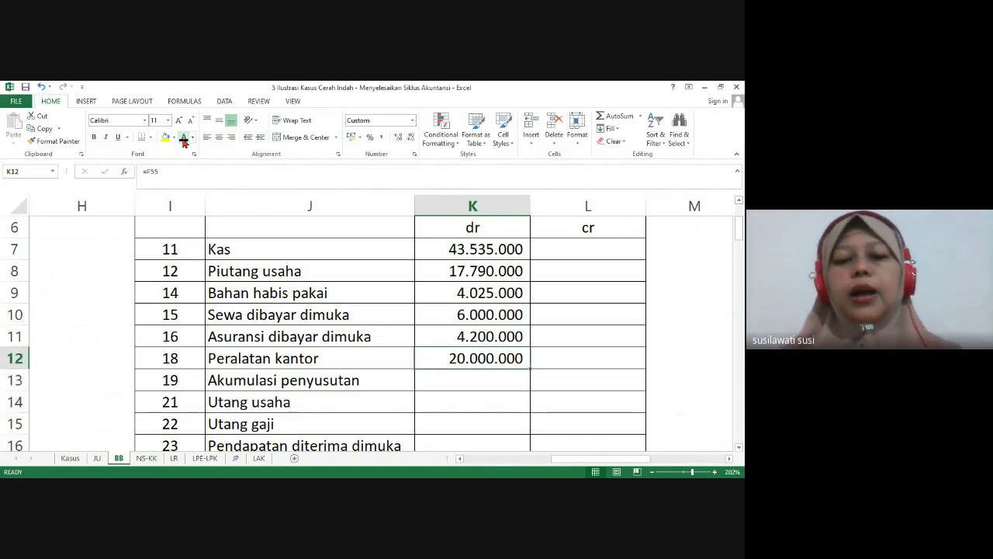
# Reveal the Akumulasi penyusutan debit and credit balances in K13:L13 by setting their font to black
pyautogui.press('Down')
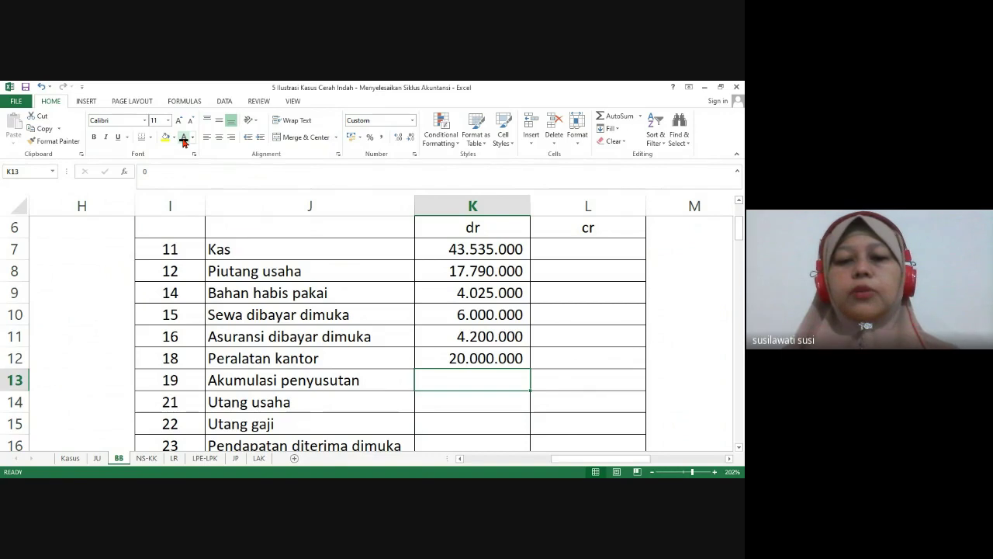
pyautogui.hotkey('shift', 'Right')
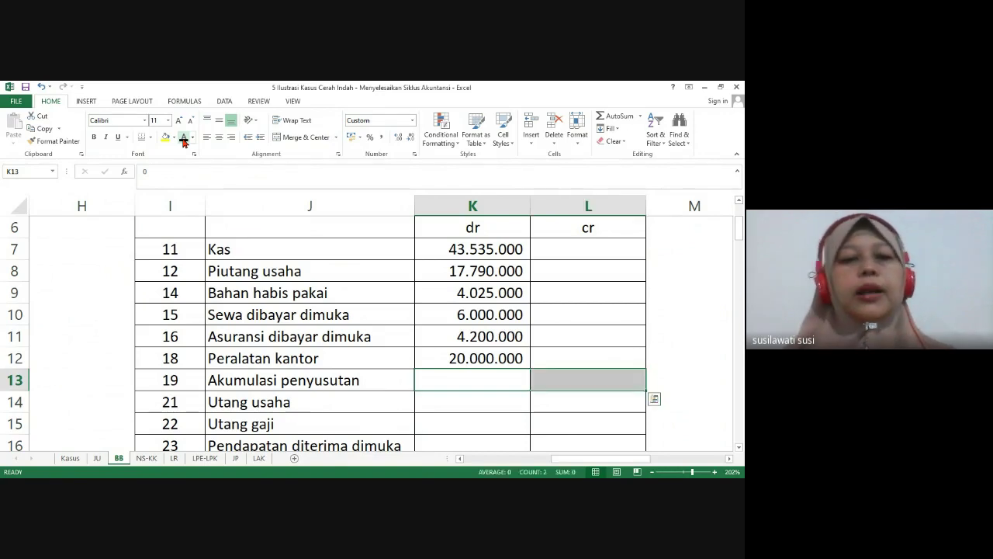
pyautogui.click(184, 139)
# Reveal the credit entries from Kas to Peralatan kantor, L7:L12, by setting their font to black
pyautogui.press('Right')
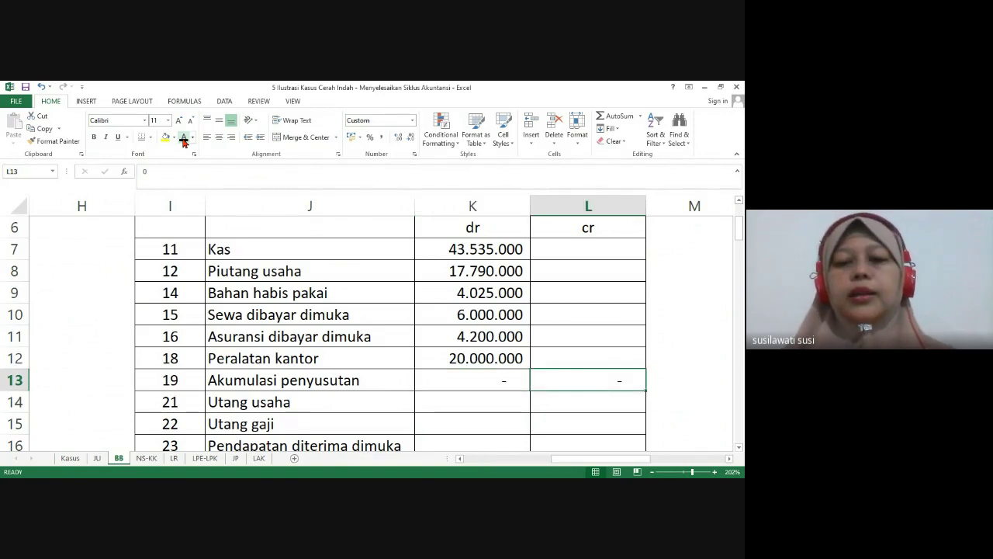
pyautogui.press('Up')
pyautogui.press('Up')
pyautogui.press('Up')
pyautogui.press('Up')
pyautogui.press('Up')
pyautogui.press('Up')
pyautogui.click(184, 139)
pyautogui.press('Down')
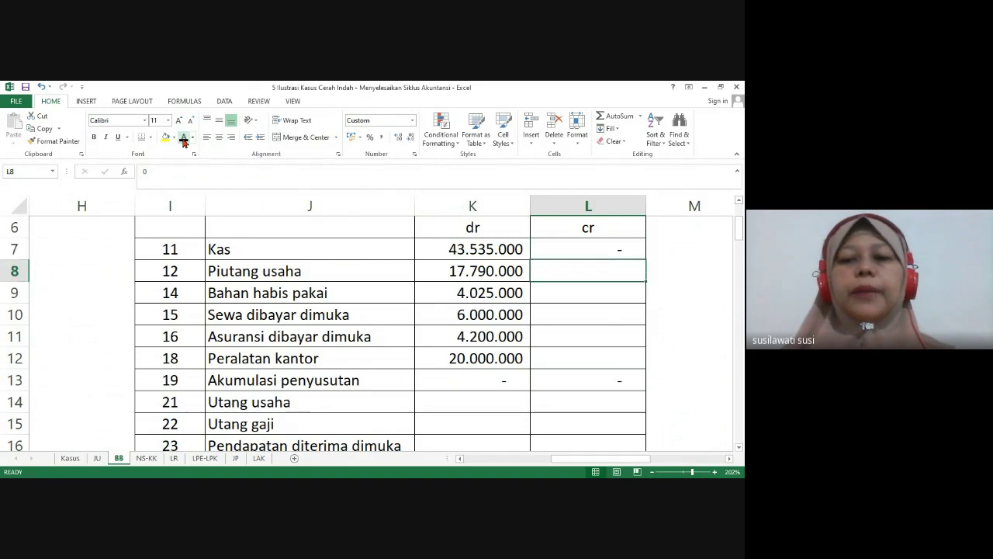
pyautogui.click(184, 139)
pyautogui.press('Down')
pyautogui.click(184, 139)
pyautogui.press('Down')
pyautogui.click(184, 139)
pyautogui.press('Down')
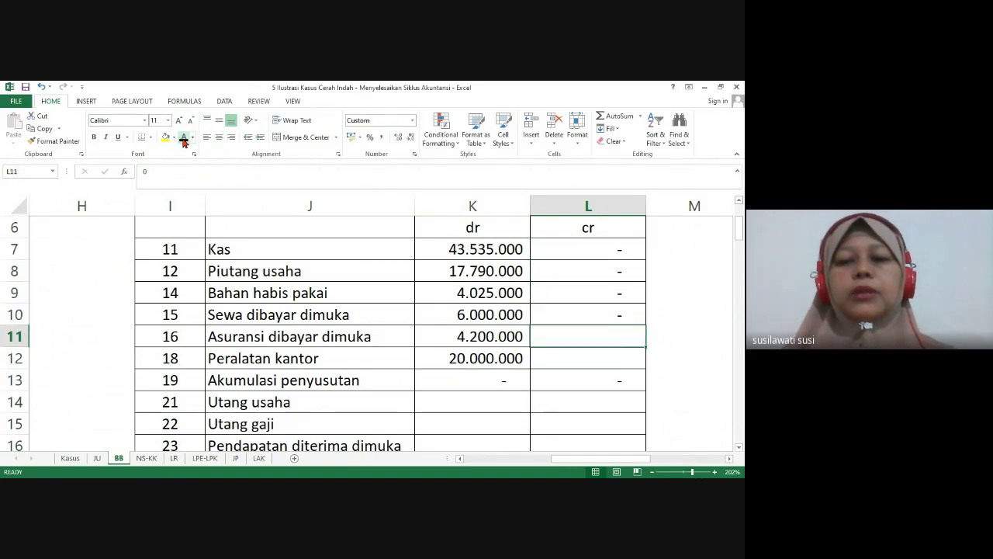
pyautogui.click(184, 139)
pyautogui.press('Down')
pyautogui.click(184, 138)
# Reveal the Utang usaha debit and credit balances in K14:L14 by setting their font to black
pyautogui.press('Down')
pyautogui.press('Down')
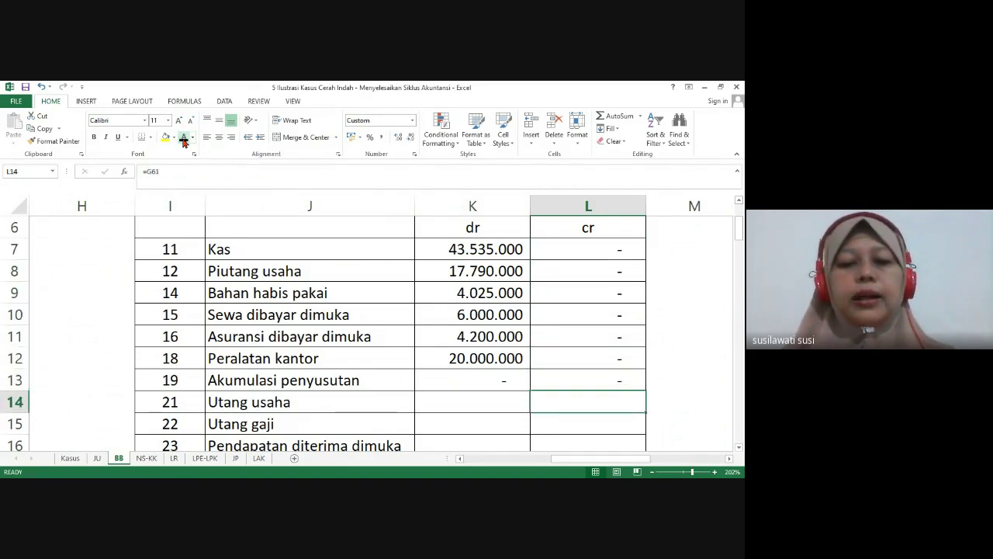
pyautogui.press('Left')
pyautogui.hotkey('shift', 'Right')
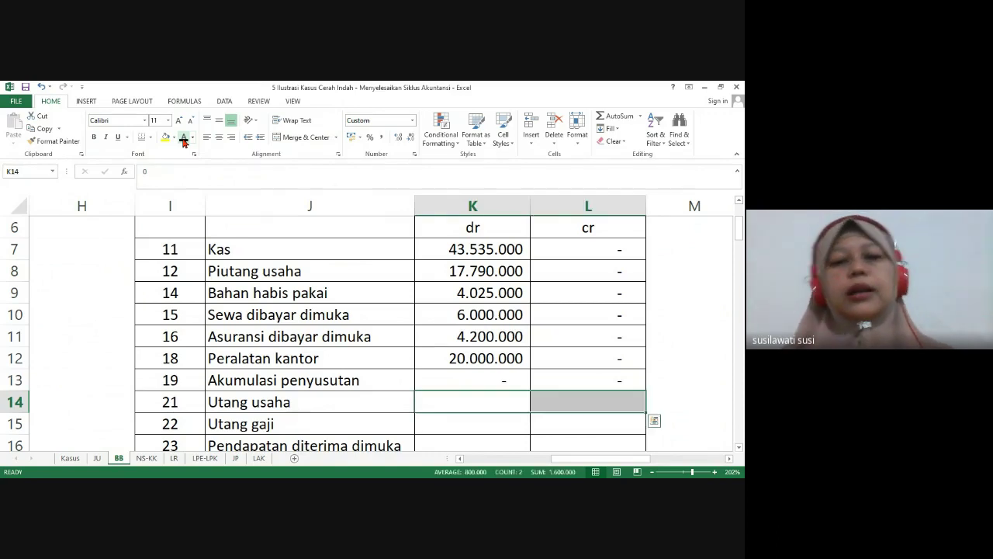
pyautogui.click(184, 139)
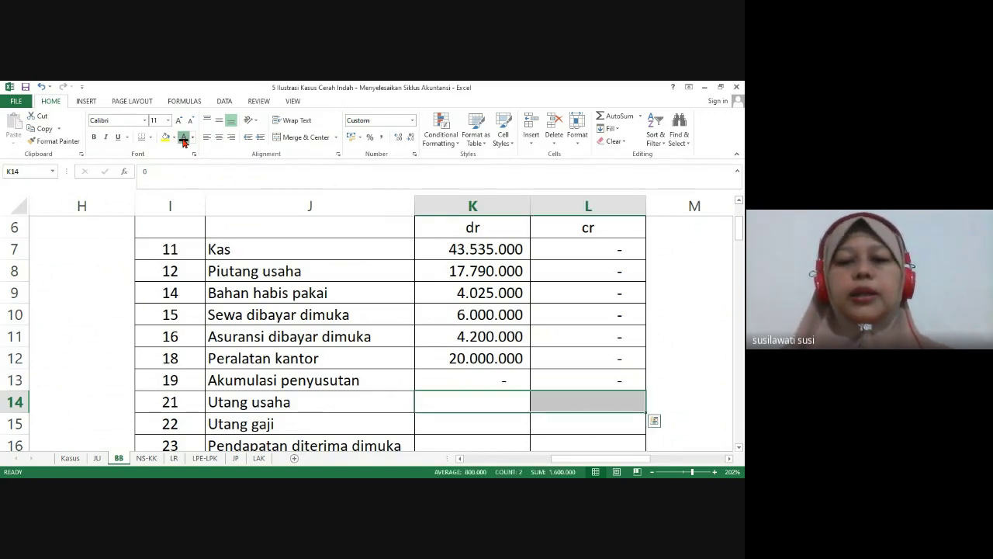
# Reveal the Utang gaji debit and credit balances in K15:L15 by setting their font to black
pyautogui.press('Down')
pyautogui.hotkey('shift', 'Right')
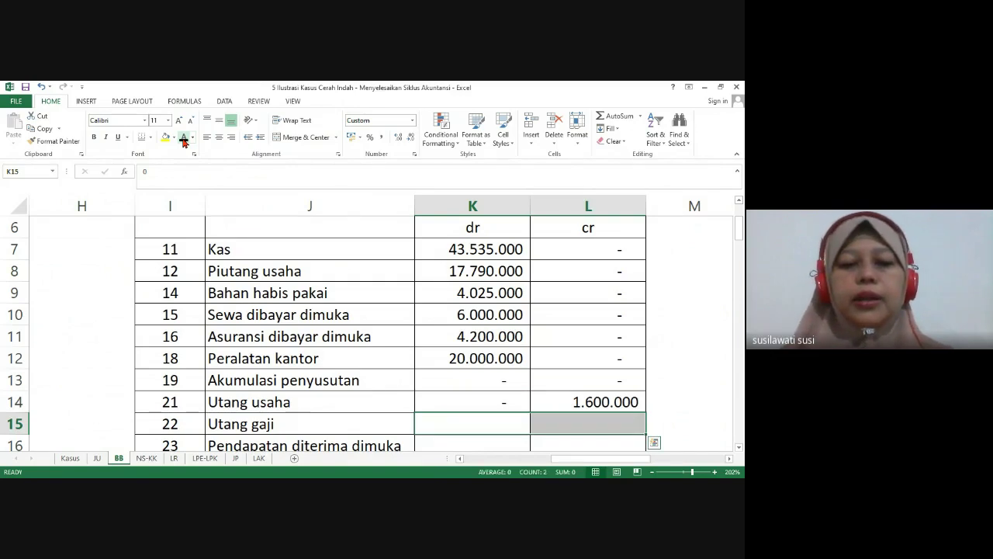
pyautogui.press('Down')
pyautogui.press('Down')
pyautogui.press('Down')
pyautogui.press('Down')
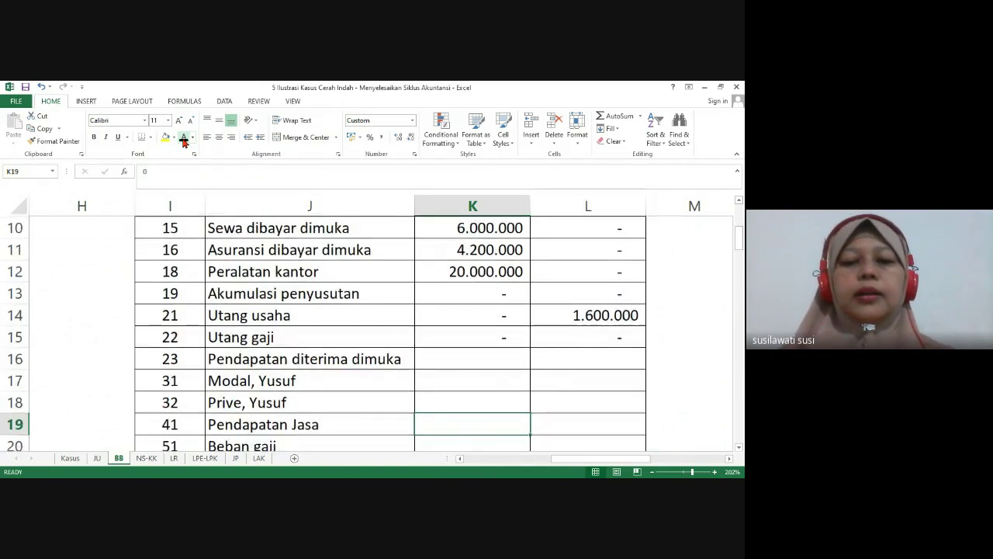
pyautogui.press('Up')
pyautogui.press('Up')
pyautogui.press('Up')
pyautogui.press('Up')
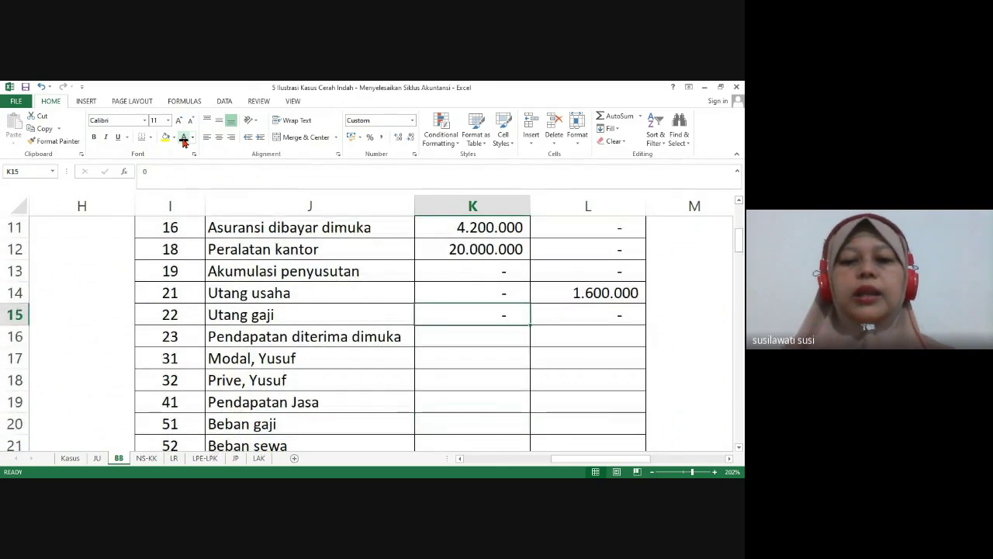
# Set the font to black for the Pendapatan diterima dimuka and Modal balances, K16:L17, to reveal them
pyautogui.press('Down')
pyautogui.hotkey('shift', 'Right')
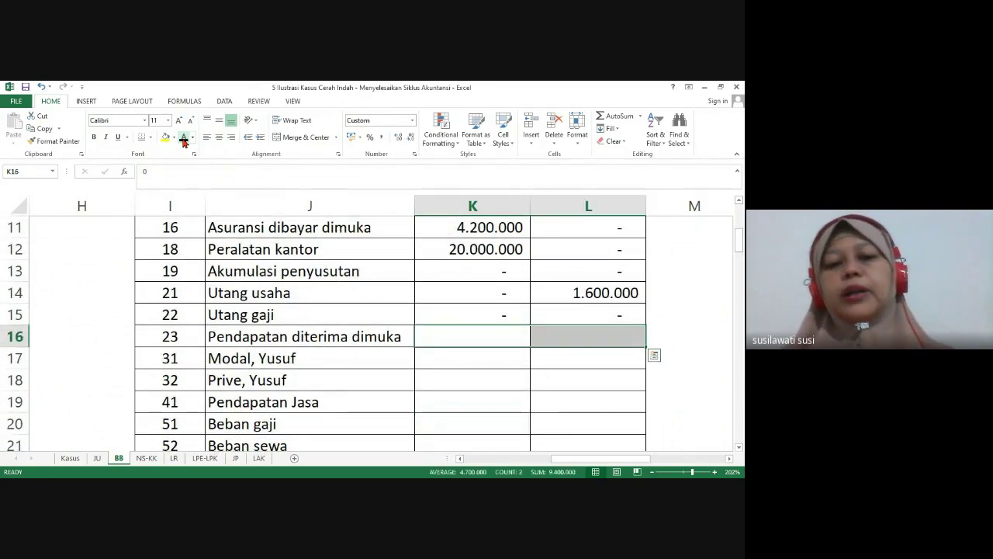
pyautogui.click(184, 139)
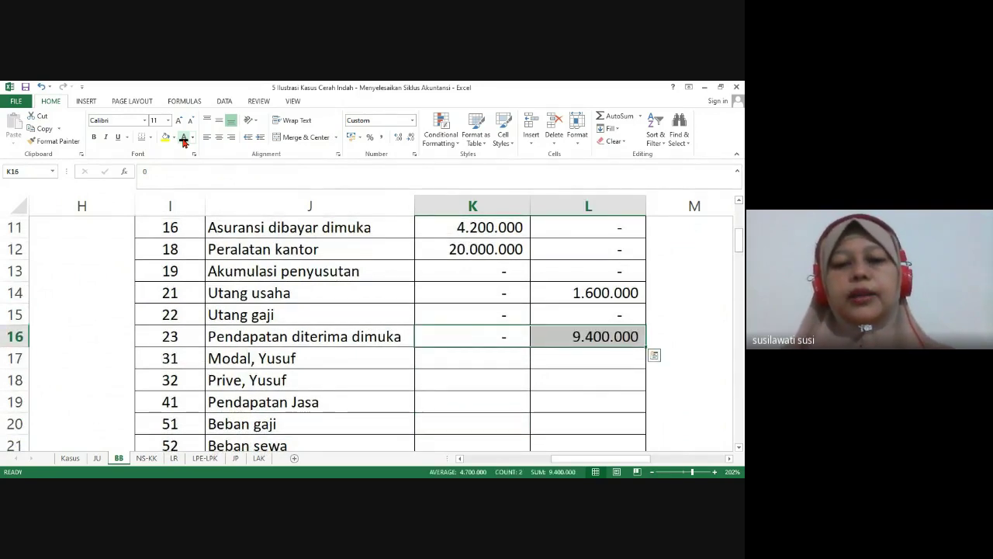
pyautogui.press('Down')
pyautogui.hotkey('shift', 'Right')
pyautogui.click(184, 138)
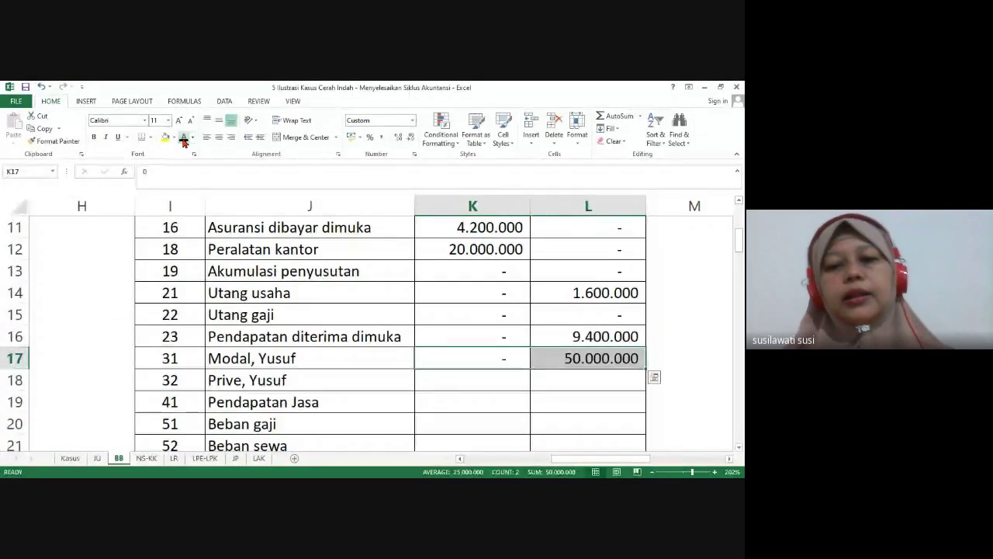
# Set the font to black for the Prive and Pendapatan Jasa balances, K18:L19, to reveal them
pyautogui.press('Down')
pyautogui.hotkey('shift', 'Right')
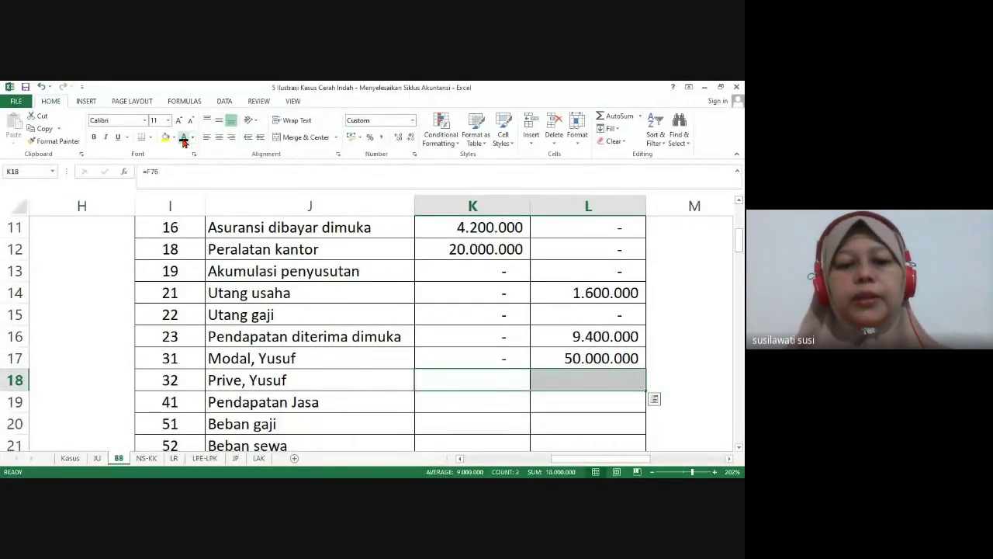
pyautogui.click(184, 138)
pyautogui.press('Down')
pyautogui.hotkey('shift', 'Right')
pyautogui.click(184, 138)
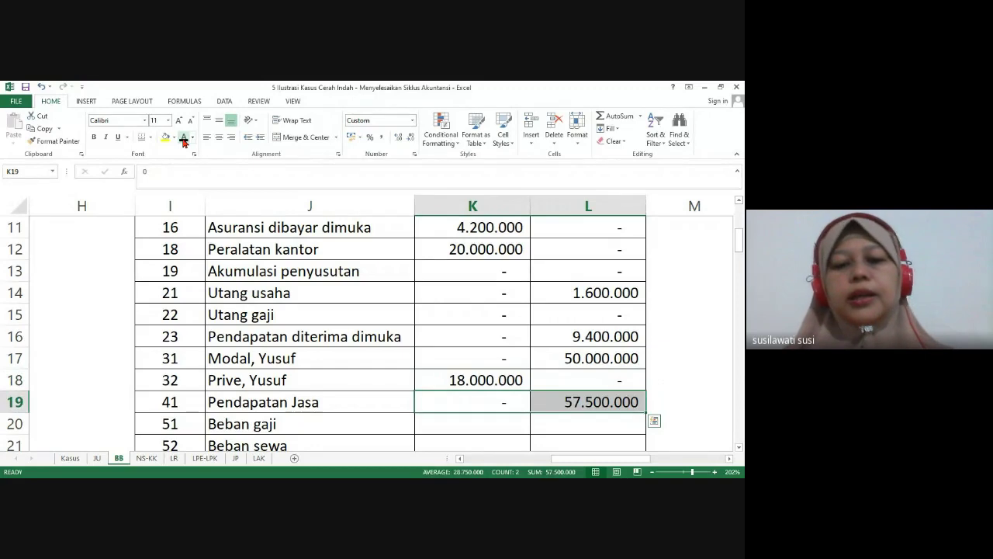
# Reveal all expense balances from Beban gaji to Beban lain-lain, K20:L25, by setting their font to black
pyautogui.press('Down')
pyautogui.hotkey('shift', 'Right')
pyautogui.hotkey('shift', 'Down')
pyautogui.hotkey('shift', 'Down')
pyautogui.hotkey('shift', 'Down')
pyautogui.hotkey('shift', 'Down')
pyautogui.hotkey('shift', 'Down')
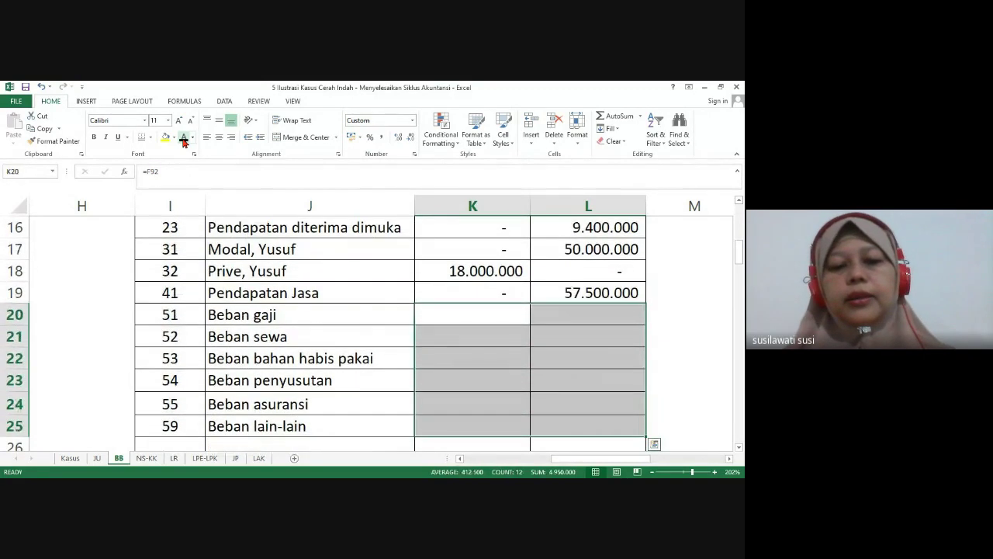
pyautogui.click(184, 138)
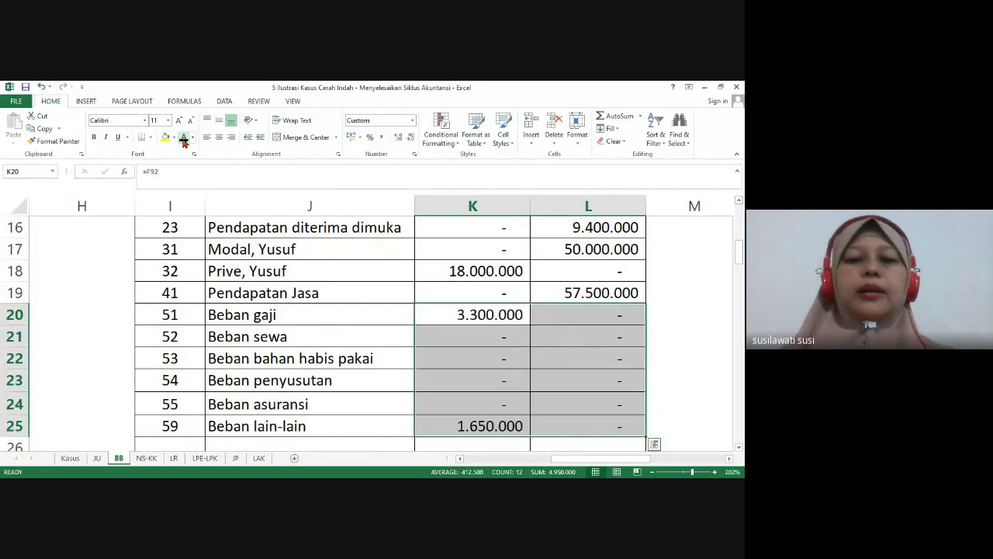
# Review the revealed expense balances and go back through the trial balance up to its company heading
pyautogui.press('Left')
pyautogui.press('Right')
pyautogui.press('Down')
pyautogui.press('Down')
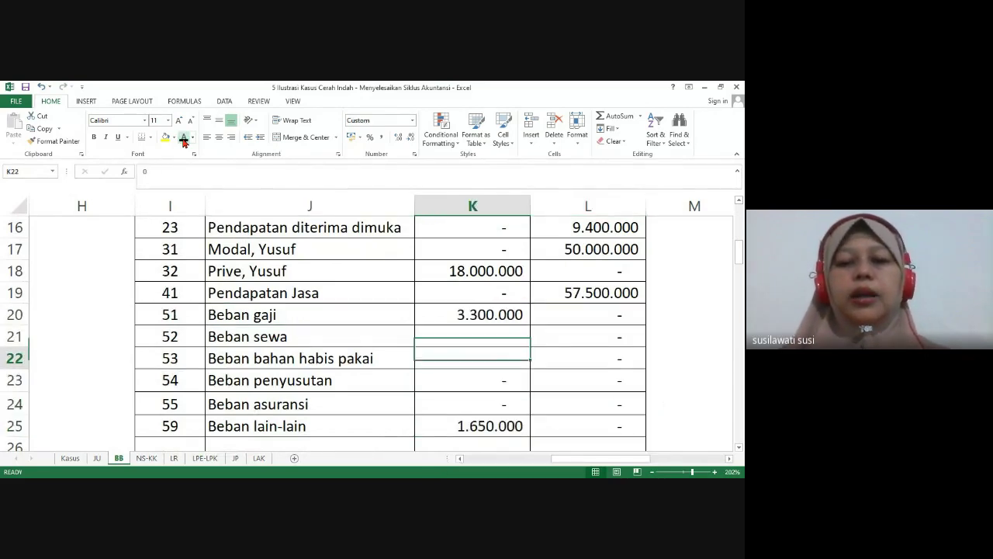
pyautogui.press('Down')
pyautogui.press('Up')
pyautogui.press('Up')
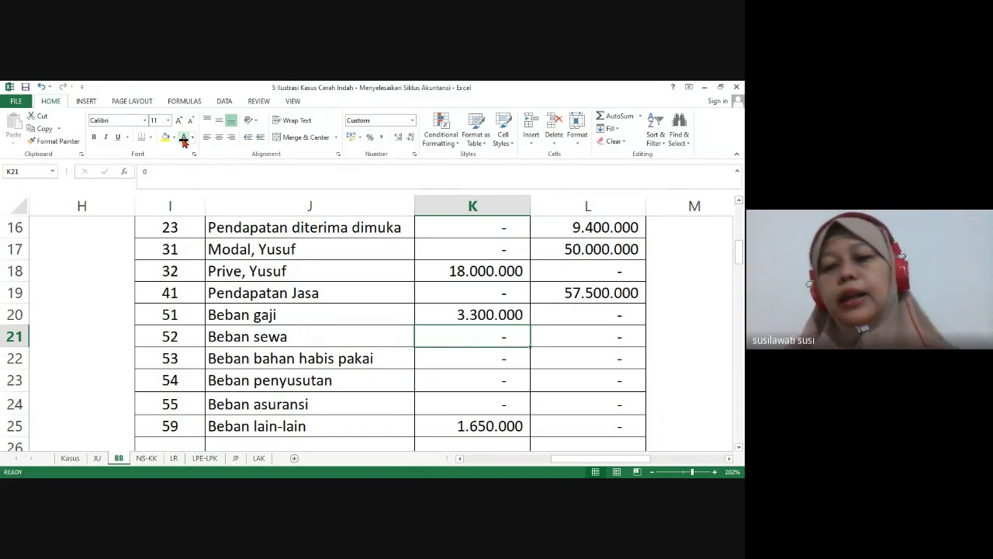
pyautogui.press('Up')
pyautogui.press('Up')
pyautogui.press('Up')
pyautogui.press('Up')
pyautogui.press('Up')
pyautogui.press('Up')
pyautogui.press('Up')
pyautogui.press('Up')
pyautogui.press('Up')
pyautogui.press('Up')
pyautogui.press('Up')
pyautogui.press('Up')
pyautogui.press('Up')
pyautogui.press('Up')
pyautogui.press('Up')
pyautogui.press('Up')
pyautogui.press('Up')
pyautogui.press('Up')
pyautogui.press('Up')
pyautogui.press('Up')
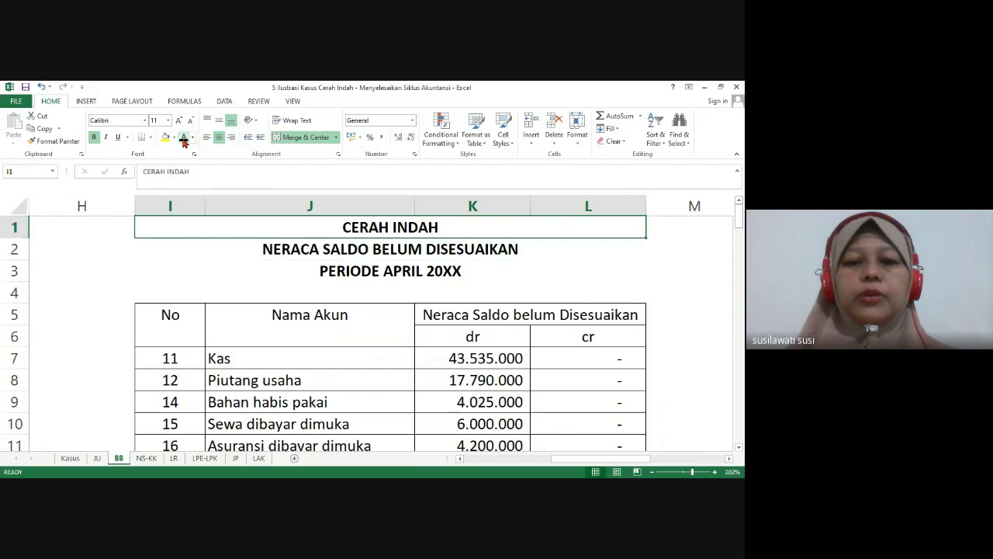
# Examine the trial balance's title and period lines and the Kas debit balance in K7
pyautogui.press('Down')
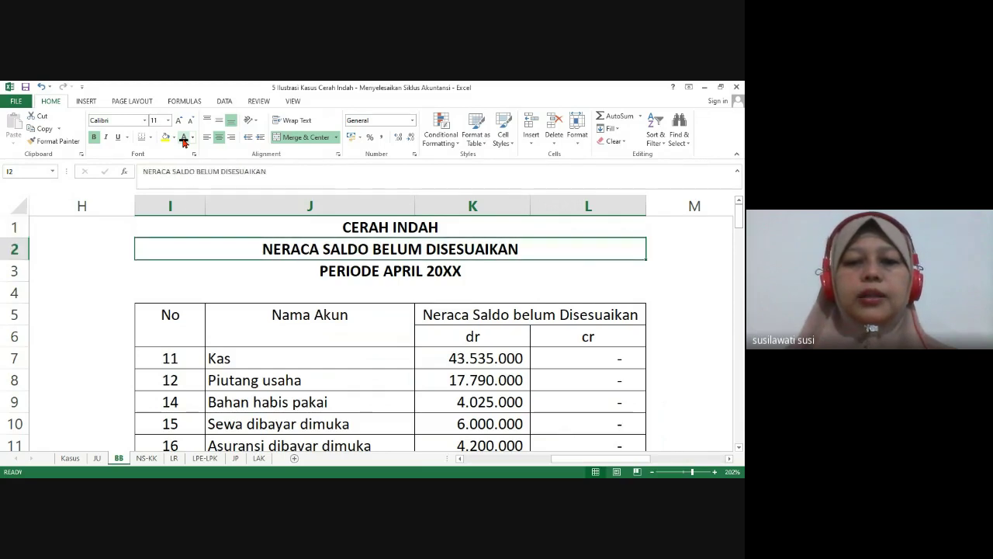
pyautogui.press('Down')
pyautogui.press('Down')
pyautogui.press('Down')
pyautogui.press('Down')
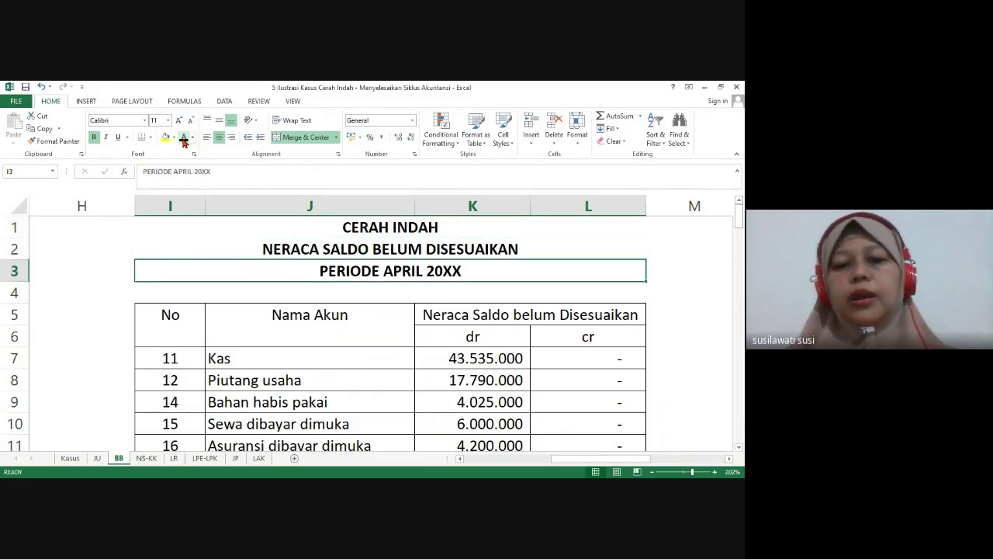
pyautogui.press('Right')
pyautogui.press('Right')
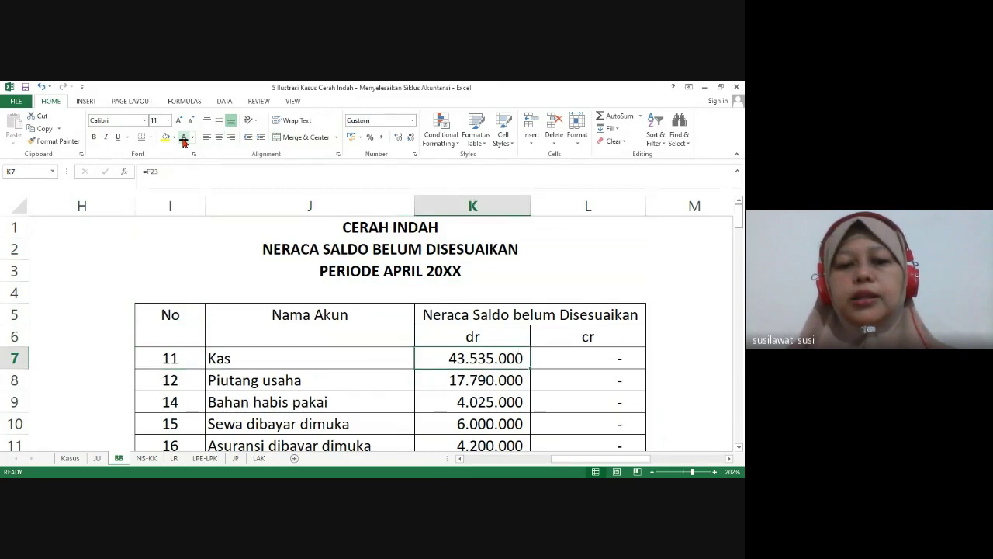
# Reveal the debit and credit totals in K26 and L26 by setting their font to black
pyautogui.hotkey('ctrl', 'Down')
pyautogui.press('Down')
pyautogui.press('Left')
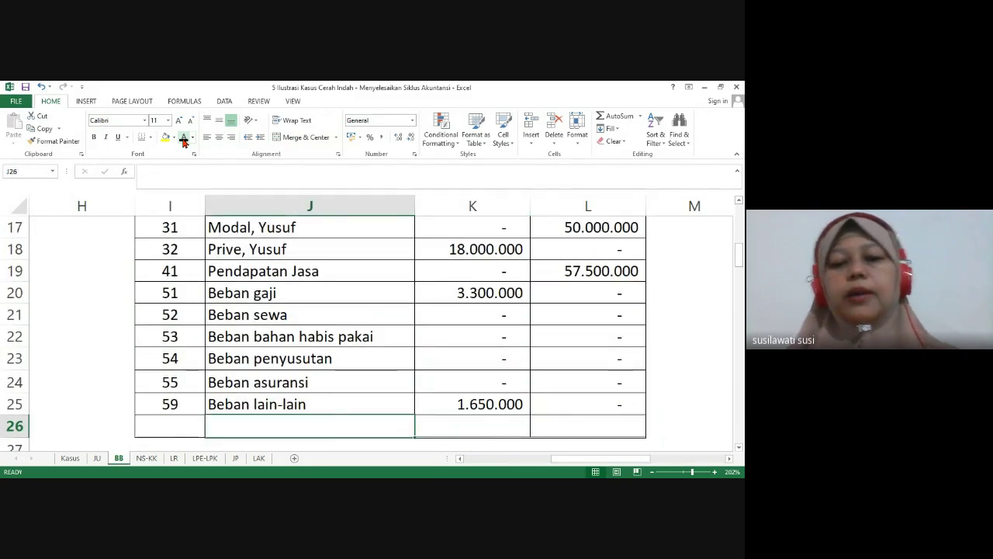
pyautogui.press('Right')
pyautogui.click(183, 138)
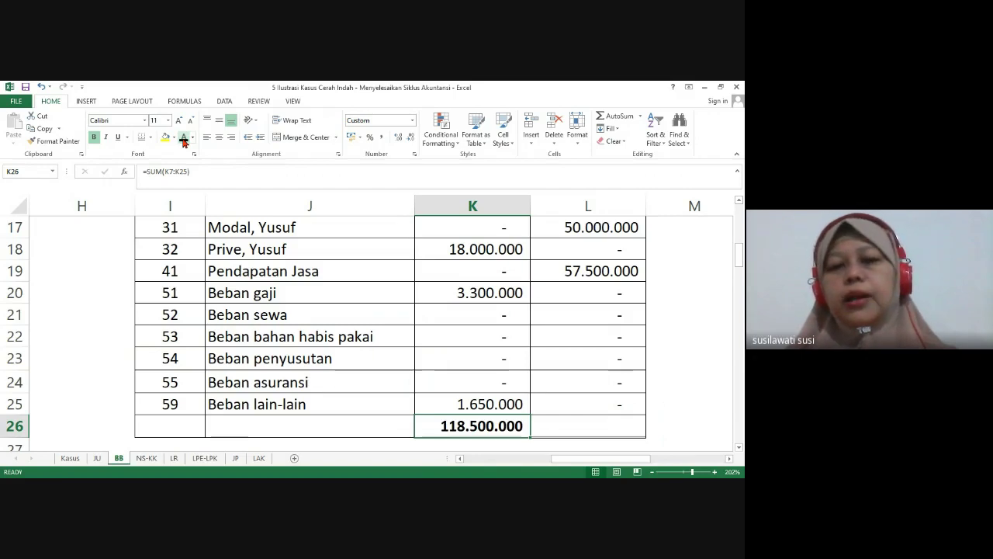
pyautogui.press('Right')
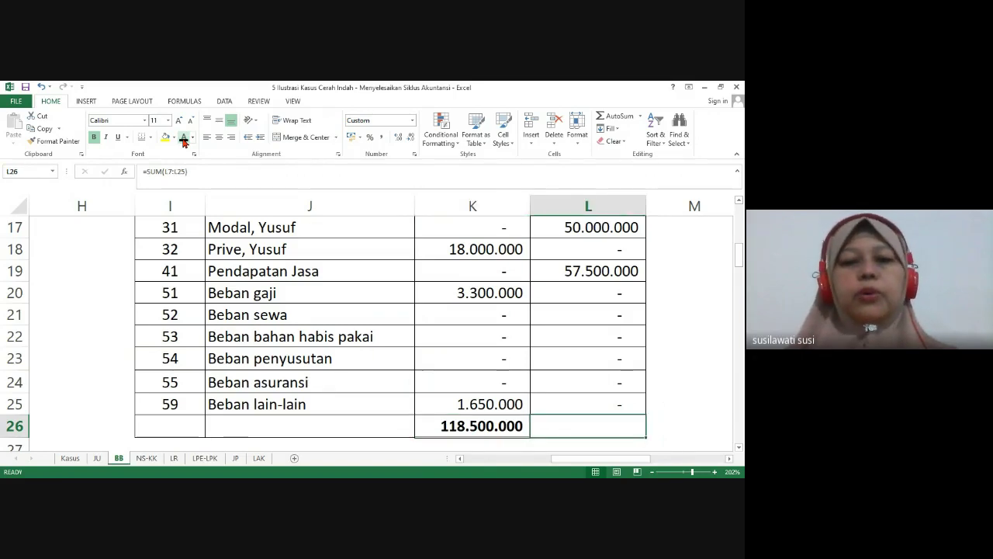
pyautogui.click(183, 137)
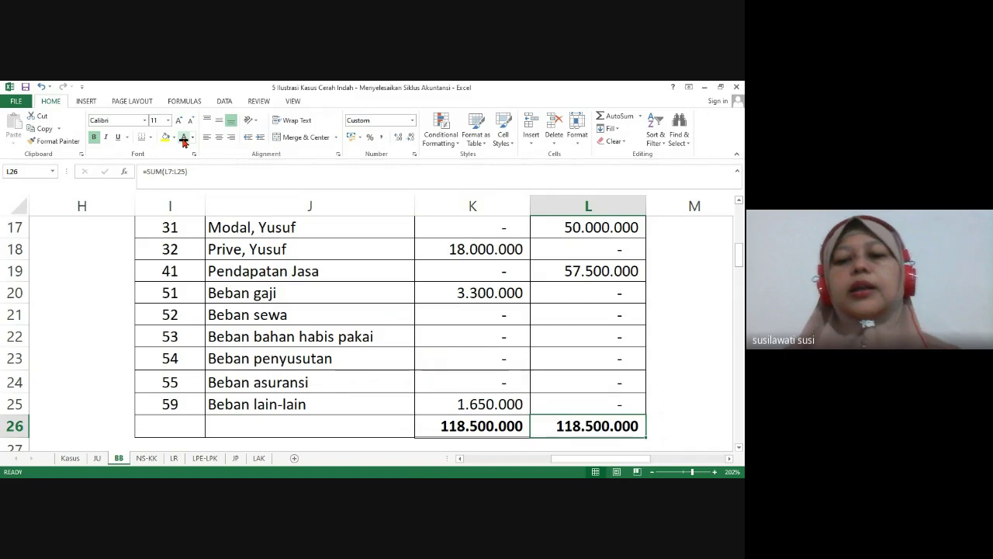
# Review the completed trial balance from its heading through every account down to the totals row
pyautogui.press('Up')
pyautogui.press('Up')
pyautogui.press('Up')
pyautogui.press('Up')
pyautogui.press('Up')
pyautogui.press('Up')
pyautogui.press('Up')
pyautogui.press('Up')
pyautogui.press('Up')
pyautogui.press('Up')
pyautogui.press('Up')
pyautogui.press('Up')
pyautogui.press('Up')
pyautogui.press('Up')
pyautogui.press('Up')
pyautogui.press('Up')
pyautogui.press('Up')
pyautogui.press('Up')
pyautogui.press('Up')
pyautogui.press('Up')
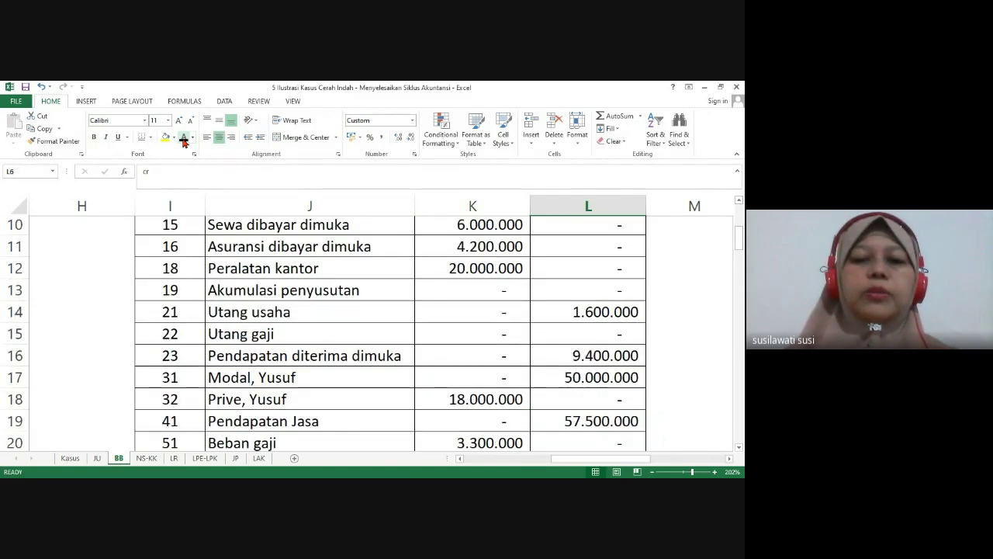
pyautogui.press('Down')
pyautogui.press('Down')
pyautogui.press('Down')
pyautogui.press('Down')
pyautogui.press('Down')
pyautogui.press('Down')
pyautogui.press('Down')
pyautogui.press('Down')
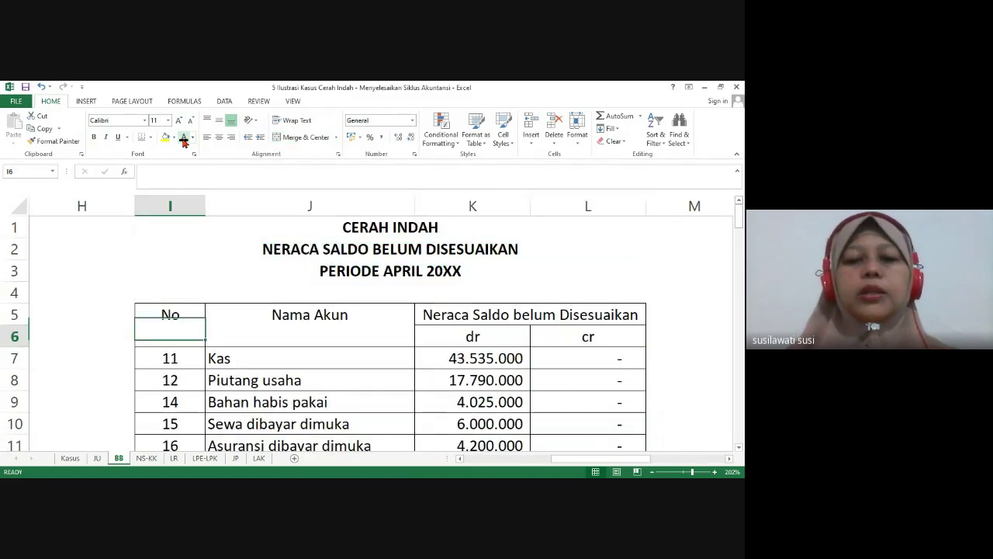
pyautogui.press('Down')
pyautogui.press('Down')
pyautogui.press('Down')
pyautogui.press('Down')
pyautogui.press('Down')
pyautogui.press('Down')
pyautogui.press('Down')
pyautogui.press('Down')
pyautogui.press('Down')
pyautogui.press('Down')
pyautogui.press('Down')
pyautogui.press('Down')
pyautogui.press('Down')
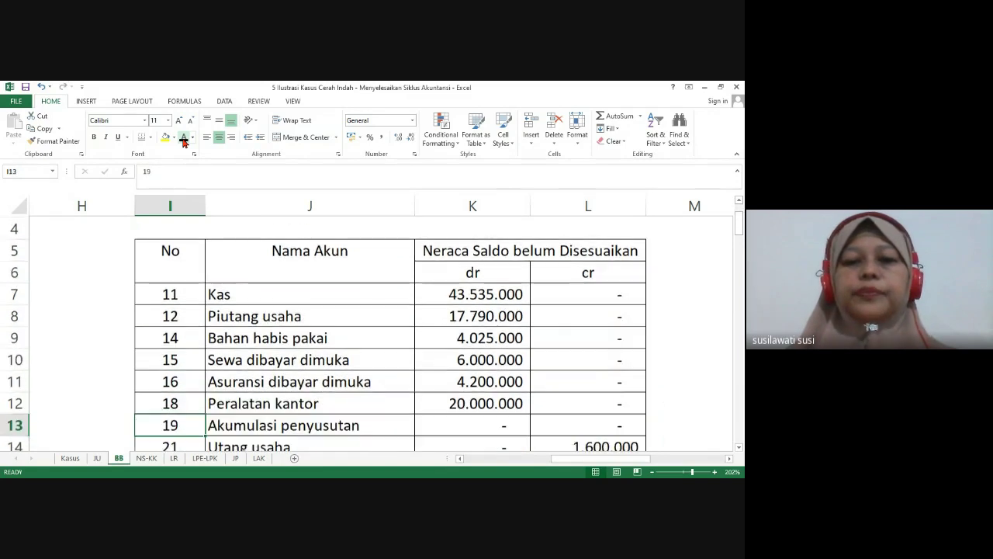
pyautogui.press('Down')
pyautogui.press('Down')
pyautogui.press('Down')
pyautogui.press('Down')
pyautogui.press('Down')
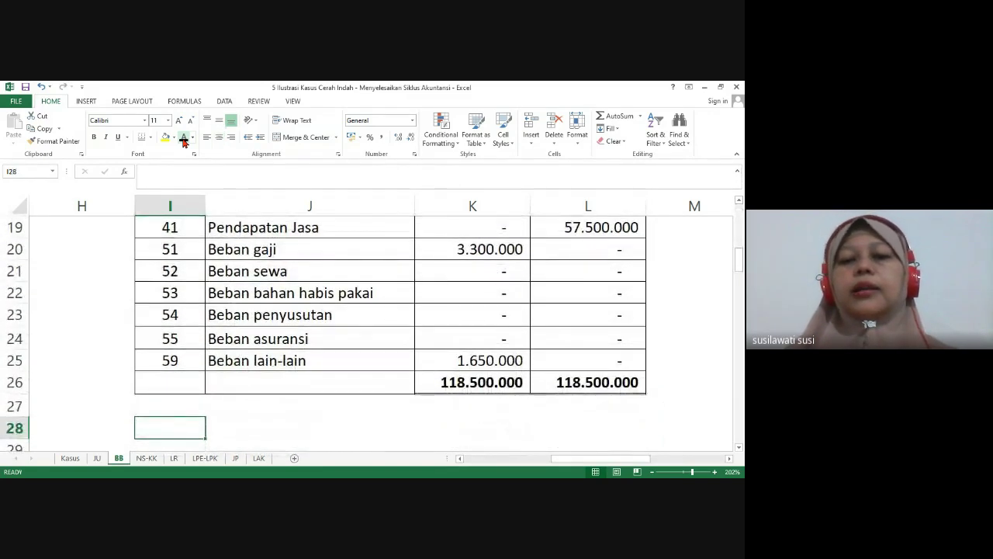
# Compare the debit total in K26 with the credit total in L26
pyautogui.press('Up')
pyautogui.press('Up')
pyautogui.press('Right')
pyautogui.press('Right')
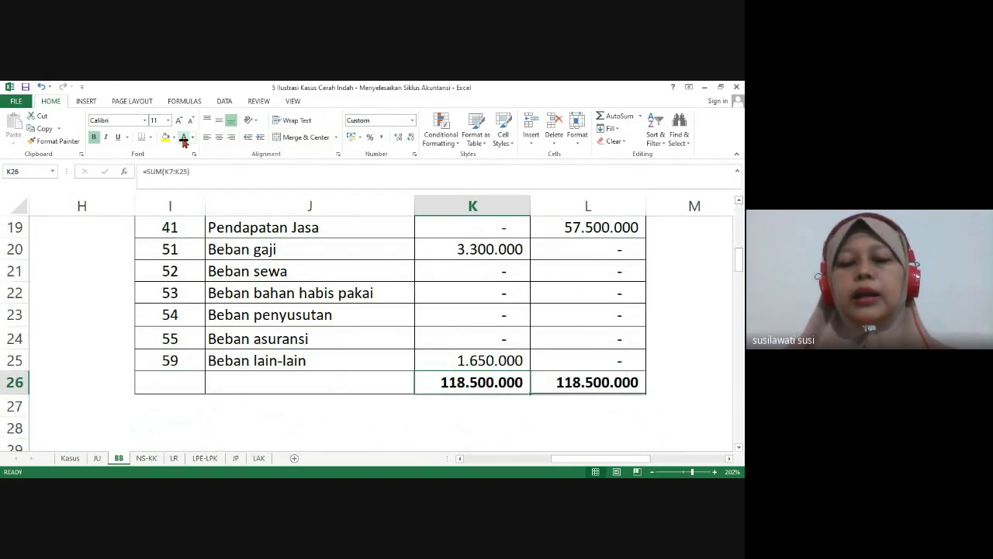
pyautogui.press('Right')
pyautogui.press('Left')
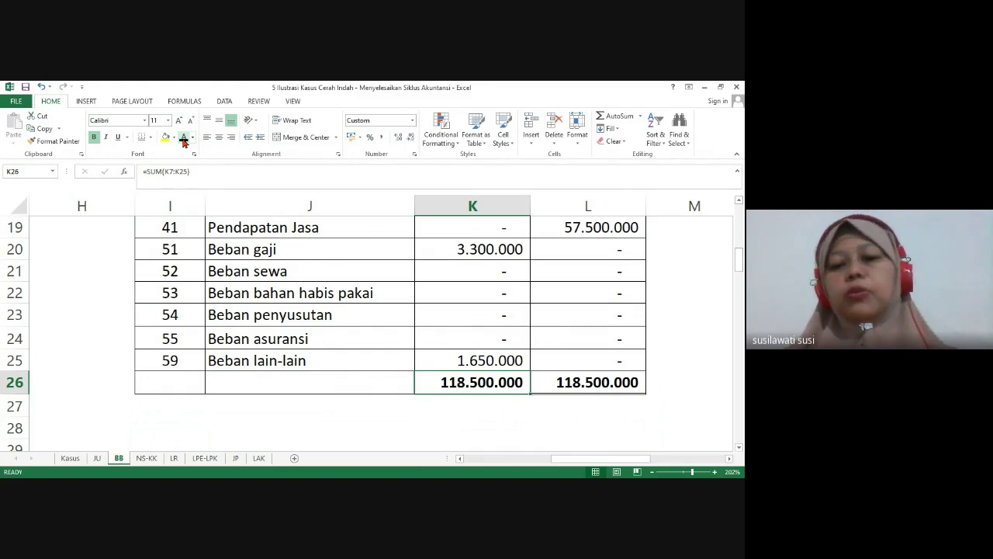
pyautogui.press('Down')
pyautogui.press('Up')
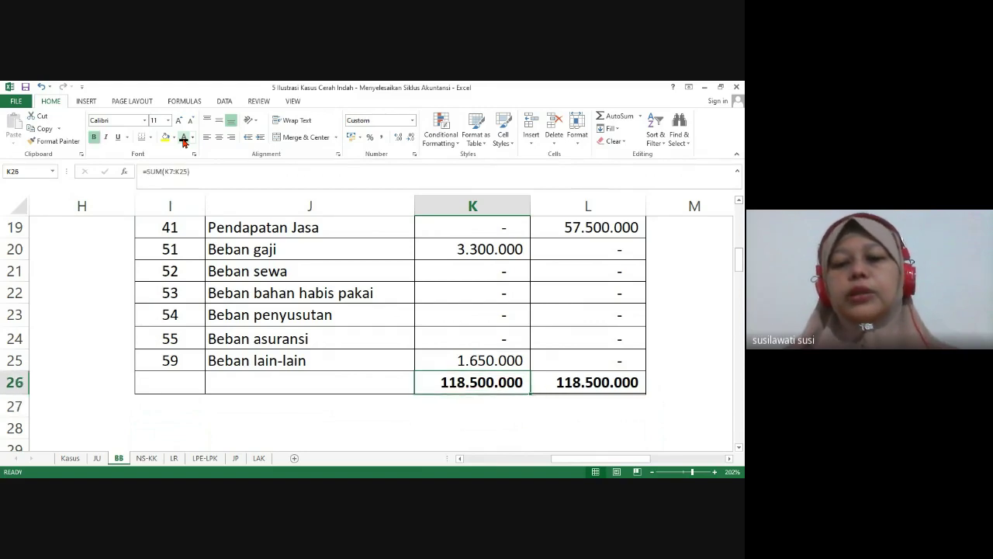
# Go from the trial balance totals back to its heading and across to the Jurnal Penyesuaian heading in O1
pyautogui.press('Up')
pyautogui.press('Up')
pyautogui.press('Up')
pyautogui.press('Up')
pyautogui.press('Up')
pyautogui.press('Up')
pyautogui.press('Up')
pyautogui.press('Up')
pyautogui.press('Up')
pyautogui.press('Up')
pyautogui.press('Up')
pyautogui.press('Up')
pyautogui.press('Up')
pyautogui.press('Up')
pyautogui.press('Up')
pyautogui.press('Up')
pyautogui.press('Up')
pyautogui.press('Up')
pyautogui.press('Up')
pyautogui.press('Up')
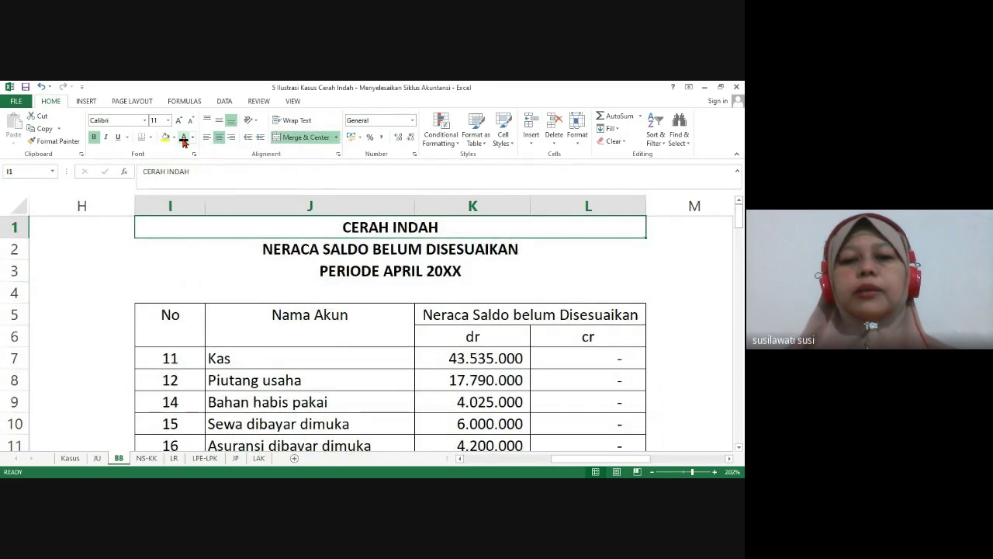
pyautogui.press('Right')
pyautogui.press('Right')
pyautogui.press('Right')
pyautogui.press('Right')
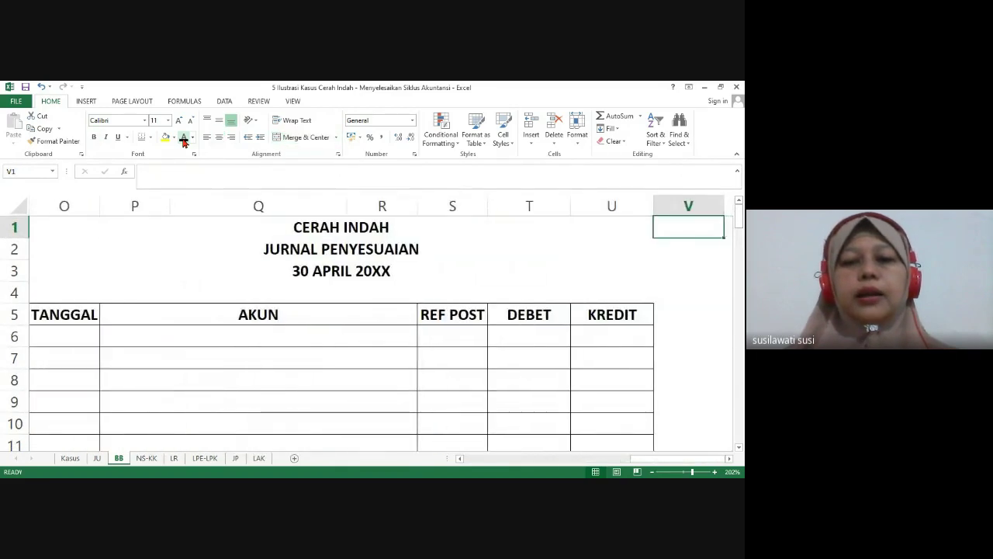
pyautogui.press('Left')
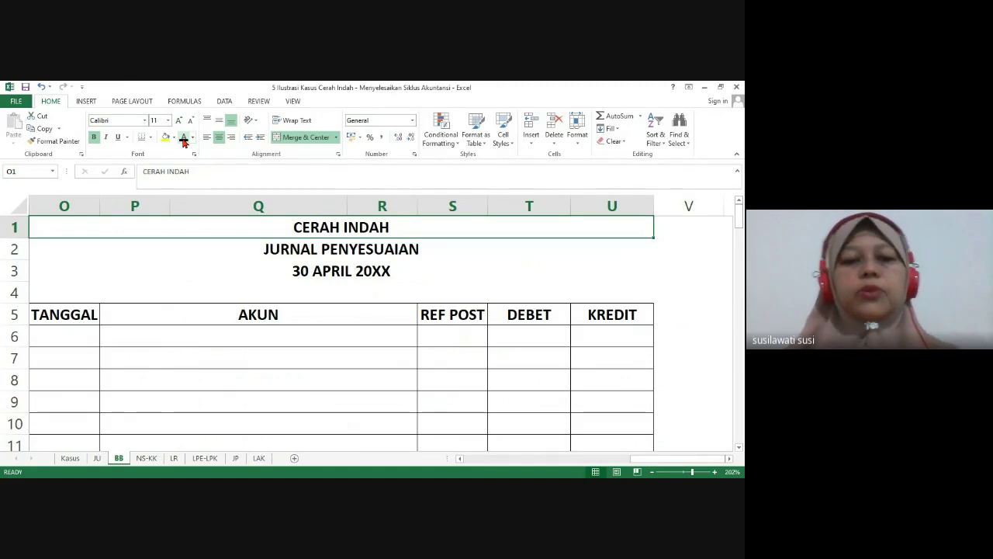
# Read the April adjustment data, items a to f, and the assignment below them on the Kasus sheet
pyautogui.click(70, 458)
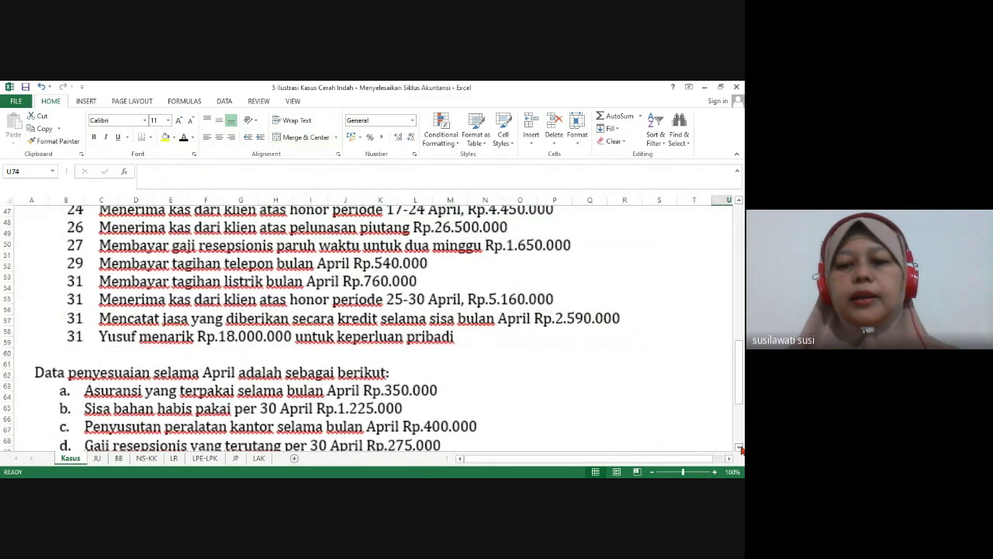
pyautogui.scroll(-3, 739, 450)
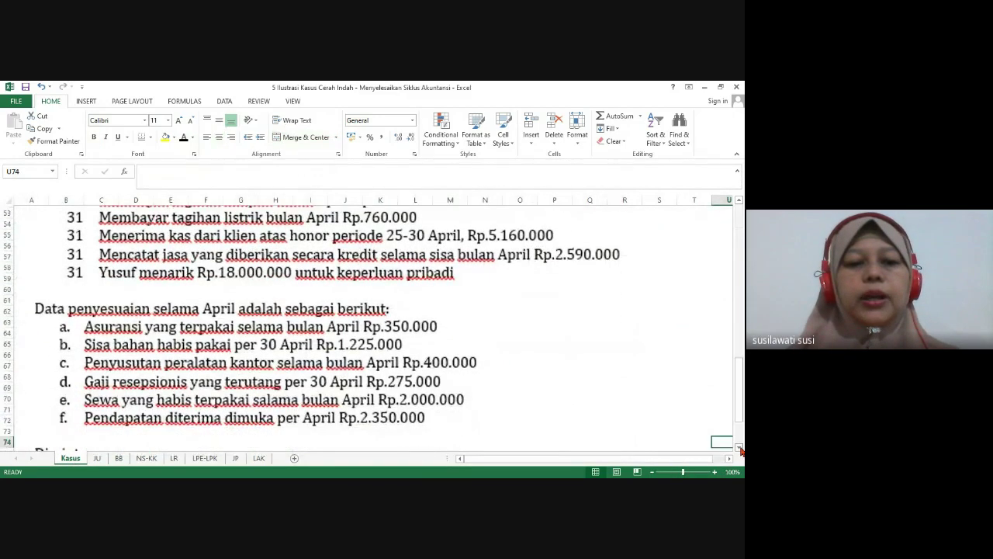
pyautogui.scroll(-2, 740, 450)
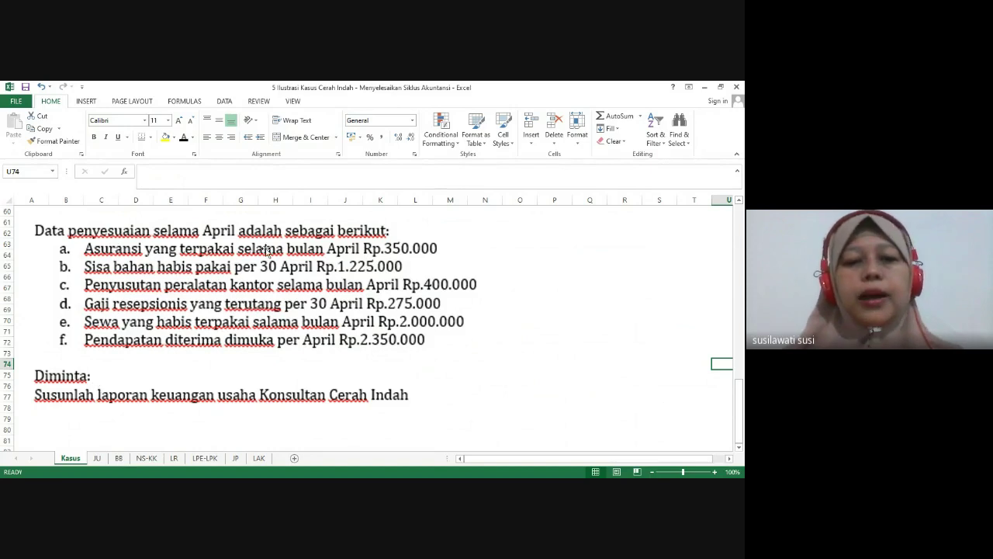
# Reveal the insurance adjusting entry in O6:U7 on BB by setting its font to black, and check its two account names
pyautogui.click(118, 458)
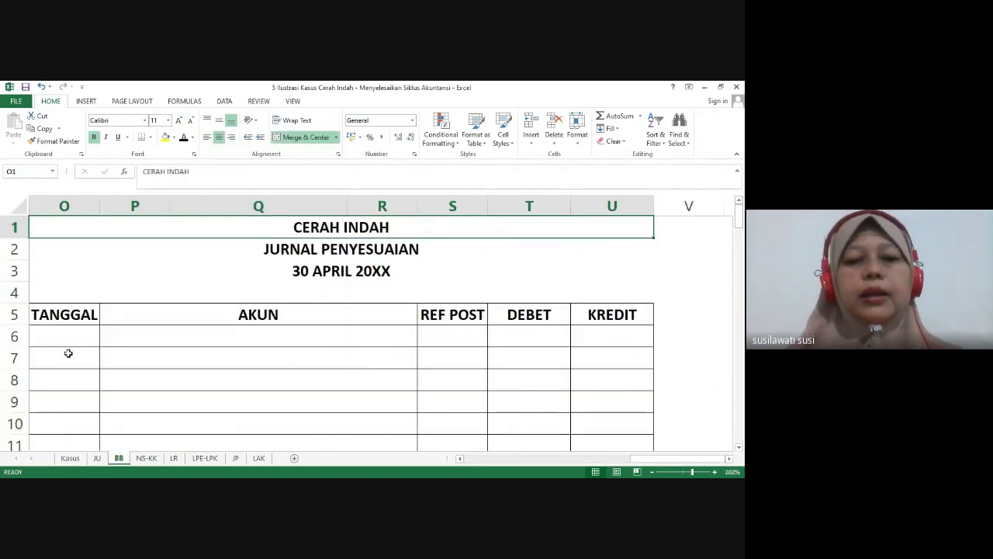
pyautogui.moveTo(67, 341); pyautogui.dragTo(586, 354)
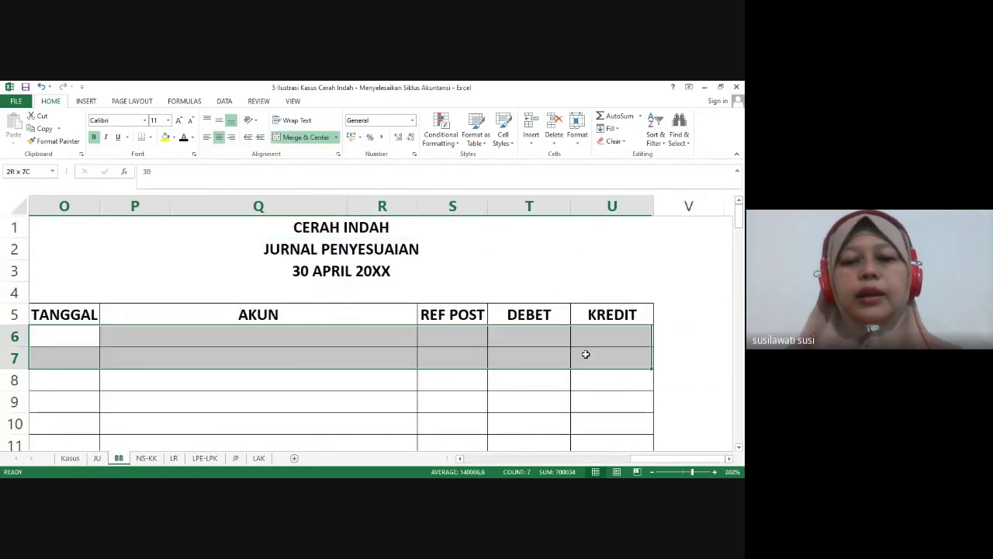
pyautogui.click(184, 137)
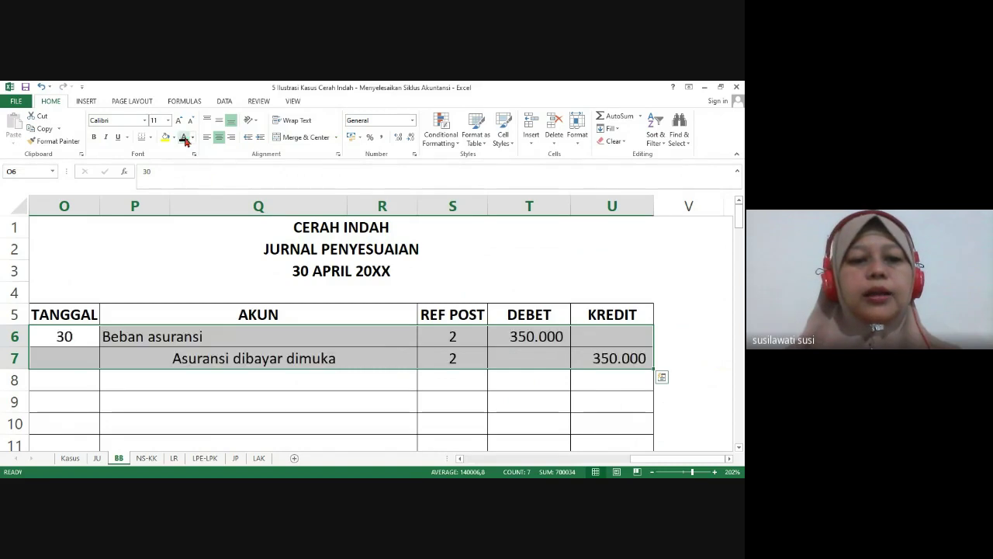
pyautogui.click(129, 336)
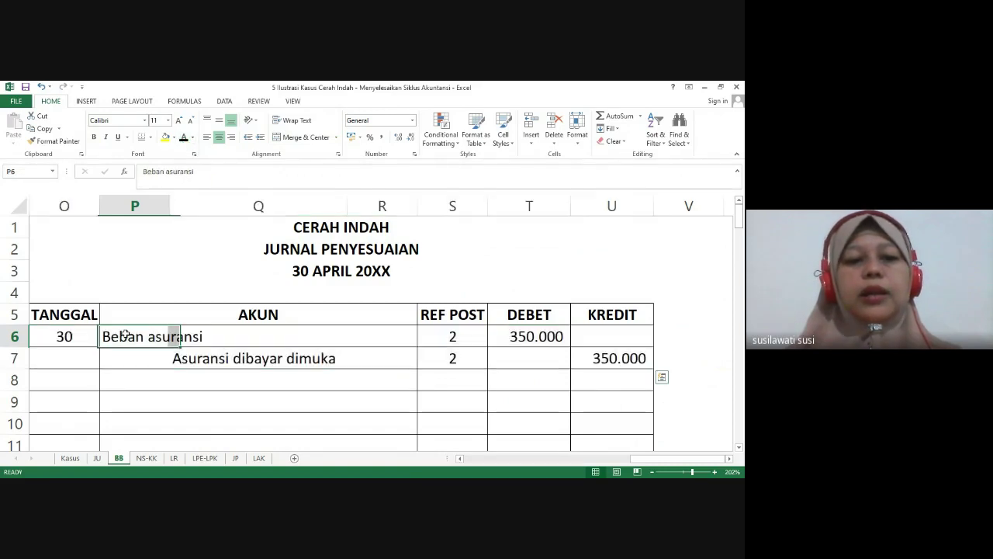
pyautogui.click(218, 354)
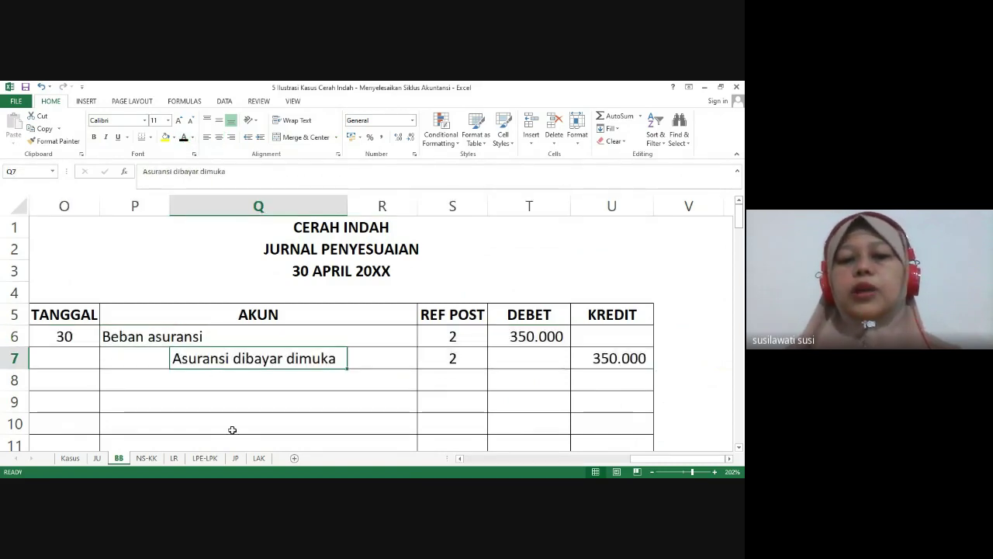
# Check the insurance entry on BB against the Kasus adjustment data and read item b on remaining supplies
pyautogui.click(70, 458)
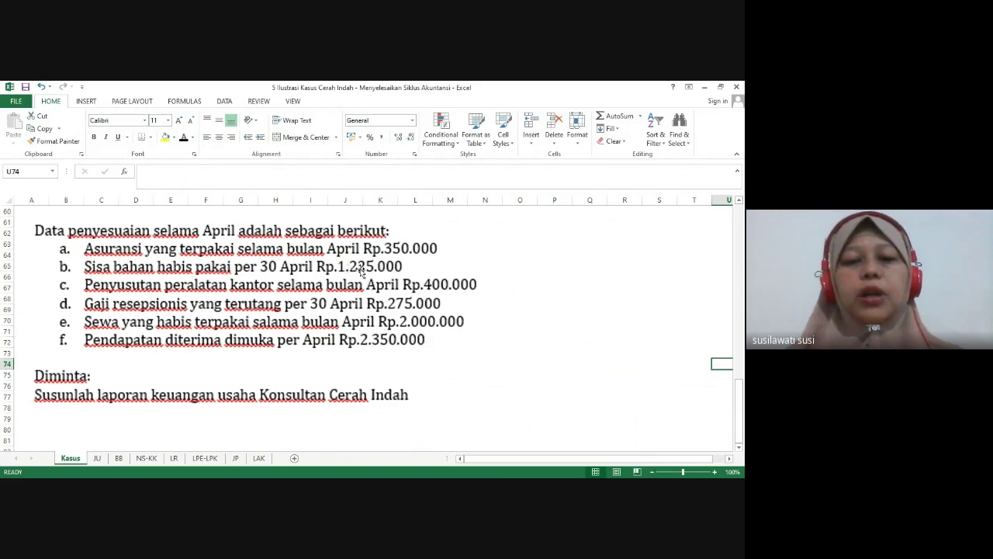
pyautogui.click(119, 458)
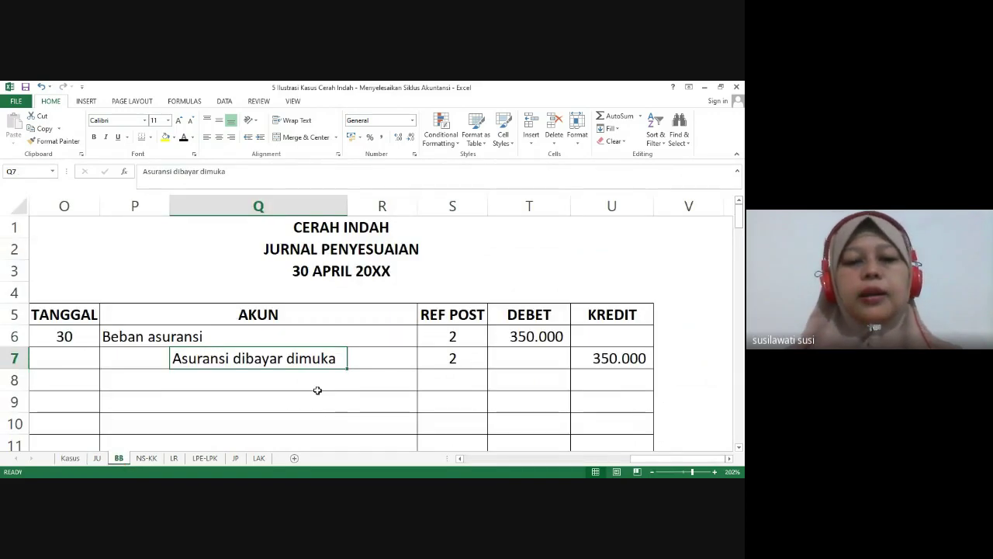
pyautogui.click(422, 293)
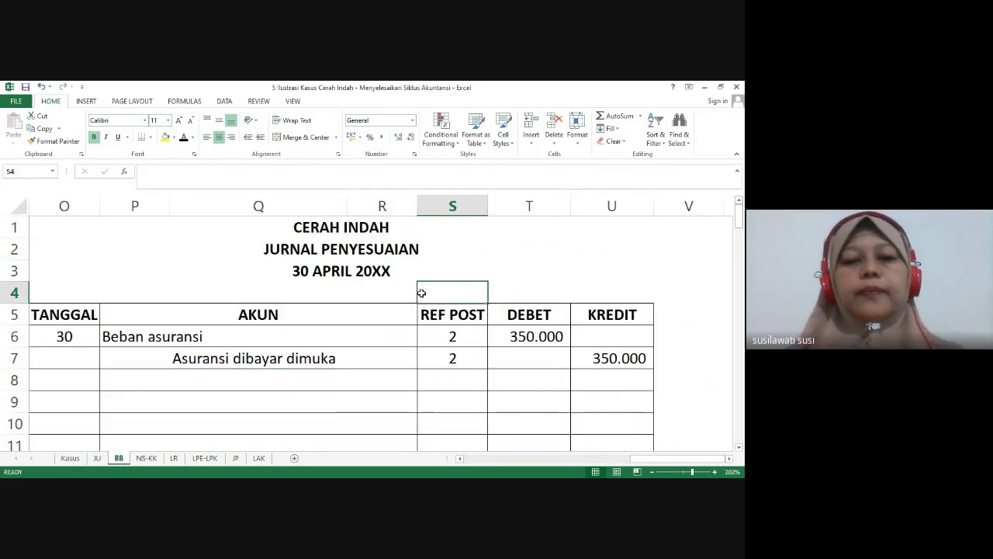
pyautogui.click(70, 459)
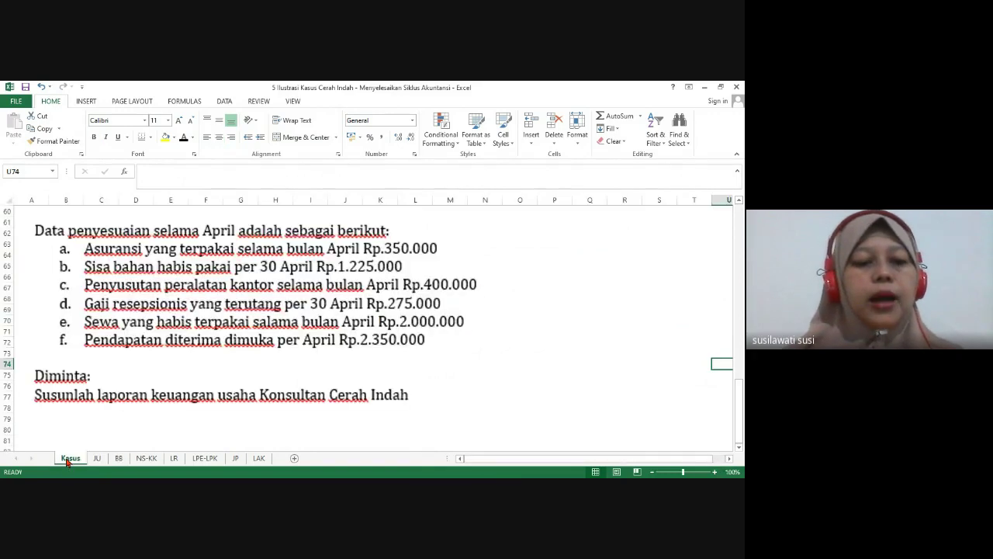
# Compare the Bahan Habis Pakai ledger's closing balance in F39 on BB with the remaining supplies in item b on Kasus
pyautogui.click(118, 459)
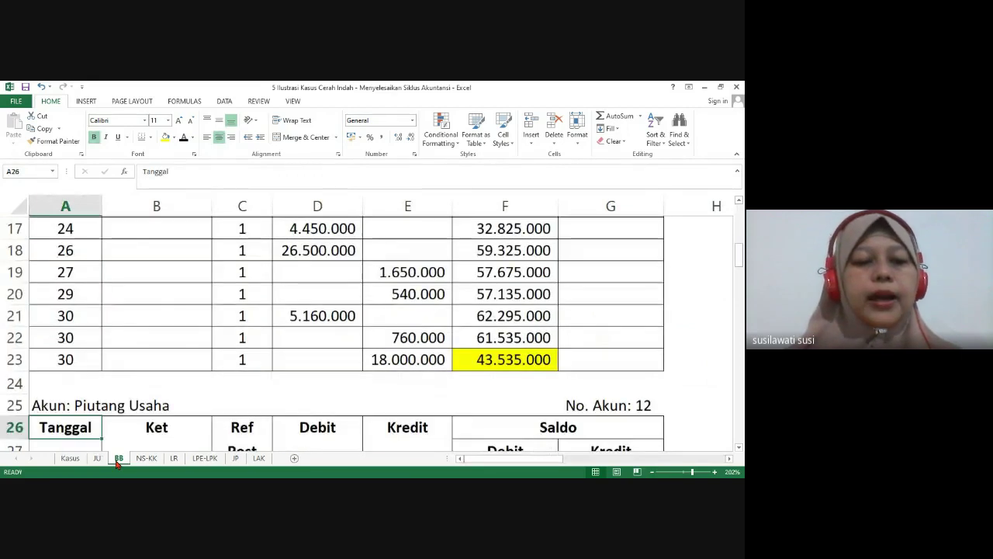
pyautogui.press('pagedown')
pyautogui.press('Down')
pyautogui.press('Down')
pyautogui.press('Down')
pyautogui.press('Down')
pyautogui.press('Down')
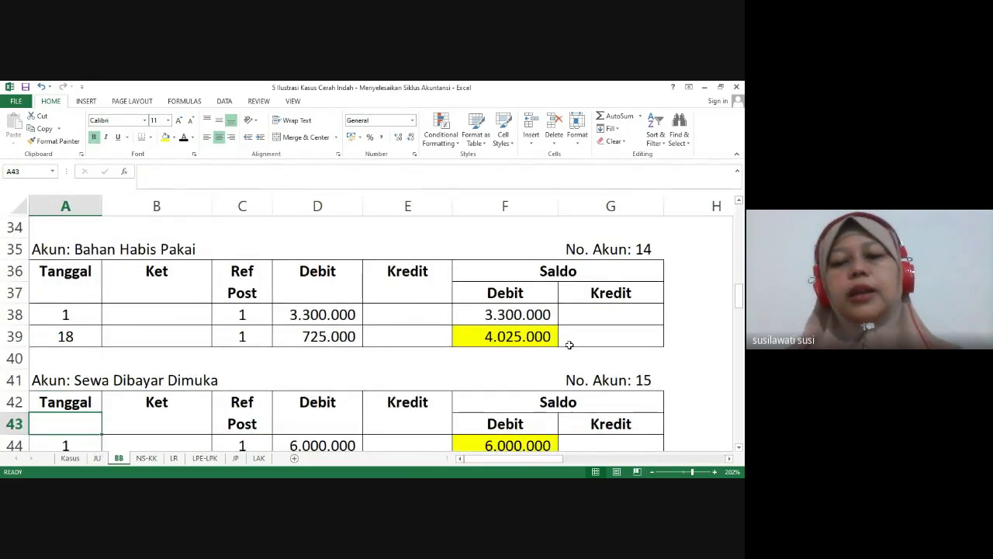
pyautogui.click(520, 336)
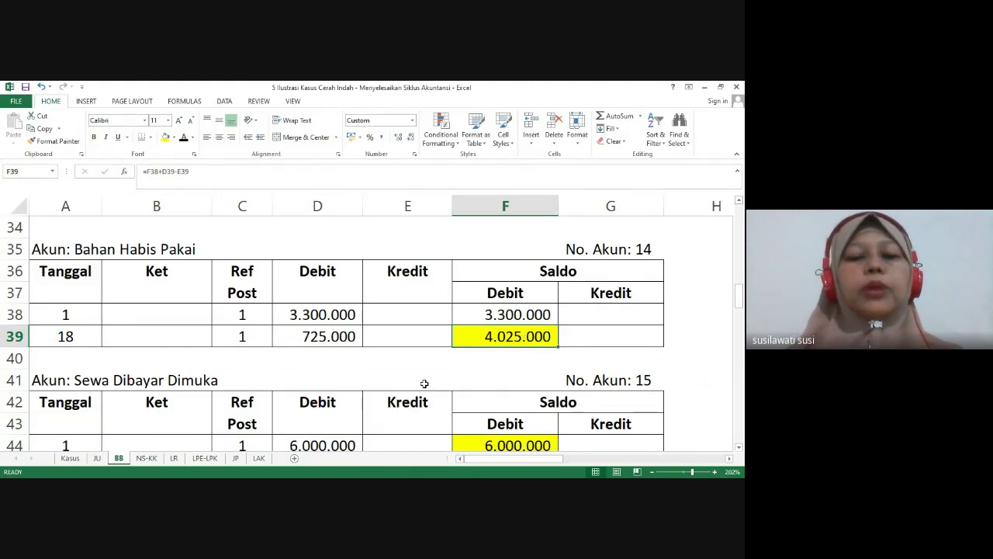
pyautogui.click(71, 459)
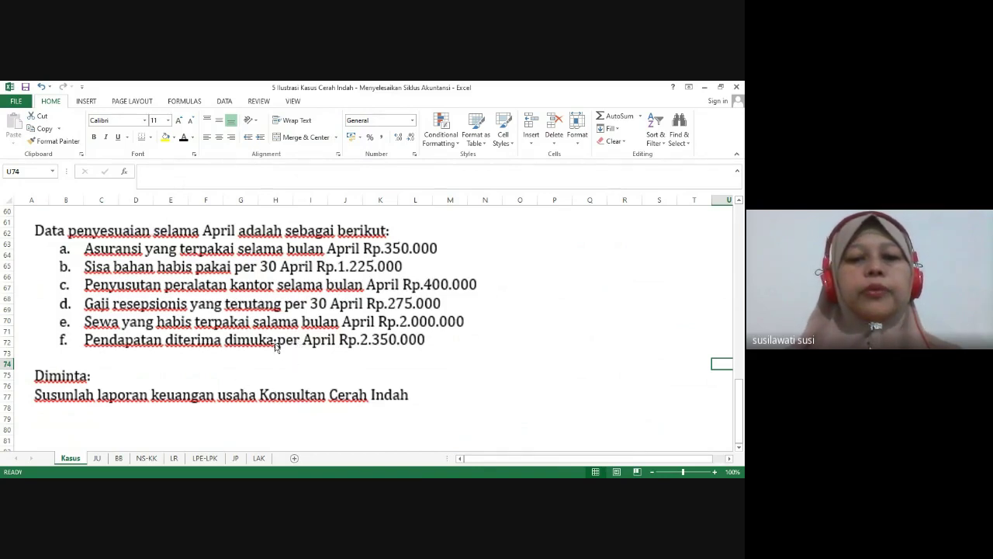
# Reveal the supplies adjusting entry in O8:U10 of the Jurnal Penyesuaian on BB by setting its font to black, and select its debit account
pyautogui.click(118, 458)
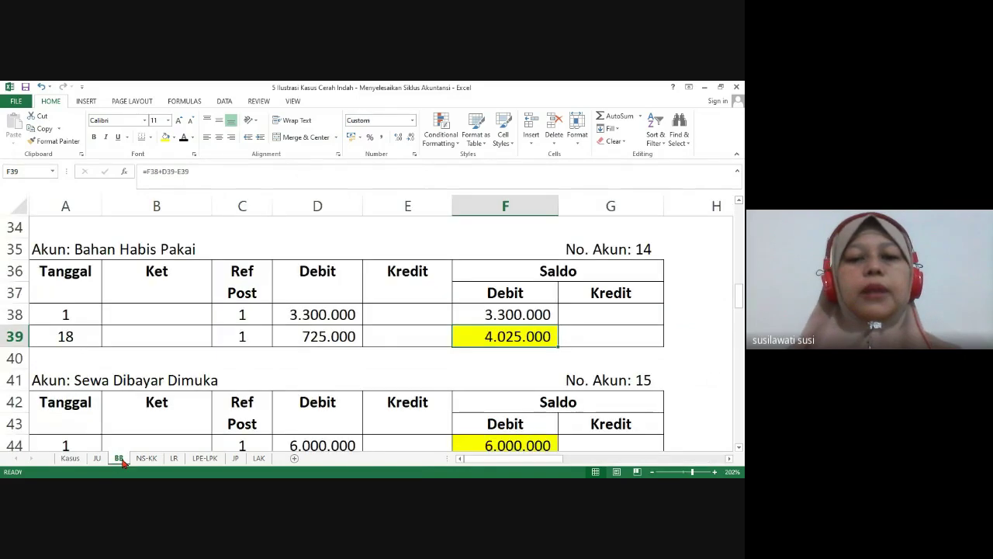
pyautogui.click(670, 376)
pyautogui.hotkey('ctrl', 'Up')
pyautogui.press('Right')
pyautogui.press('Right')
pyautogui.press('Right')
pyautogui.press('Right')
pyautogui.press('Right')
pyautogui.press('Right')
pyautogui.press('Right')
pyautogui.press('Right')
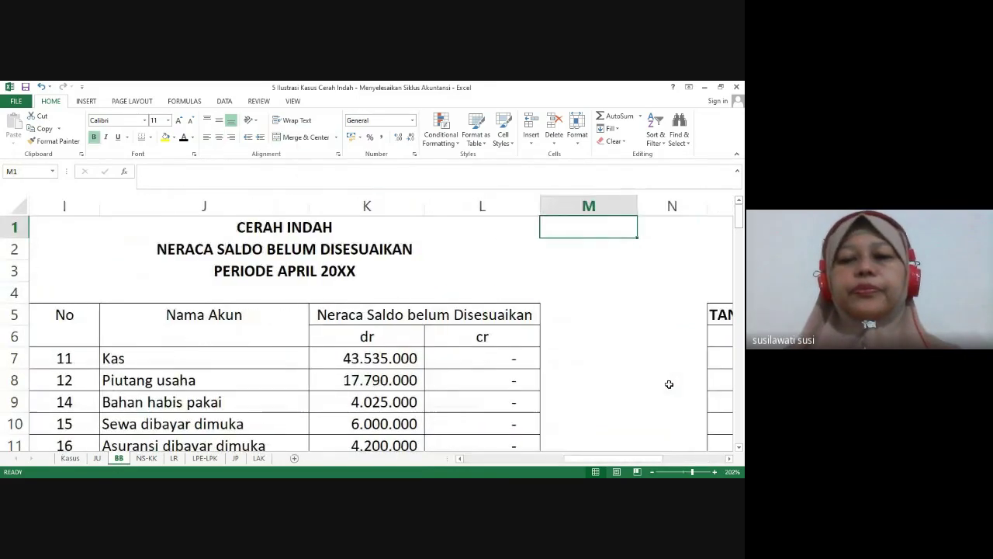
pyautogui.press('Left')
pyautogui.press('Left')
pyautogui.press('Left')
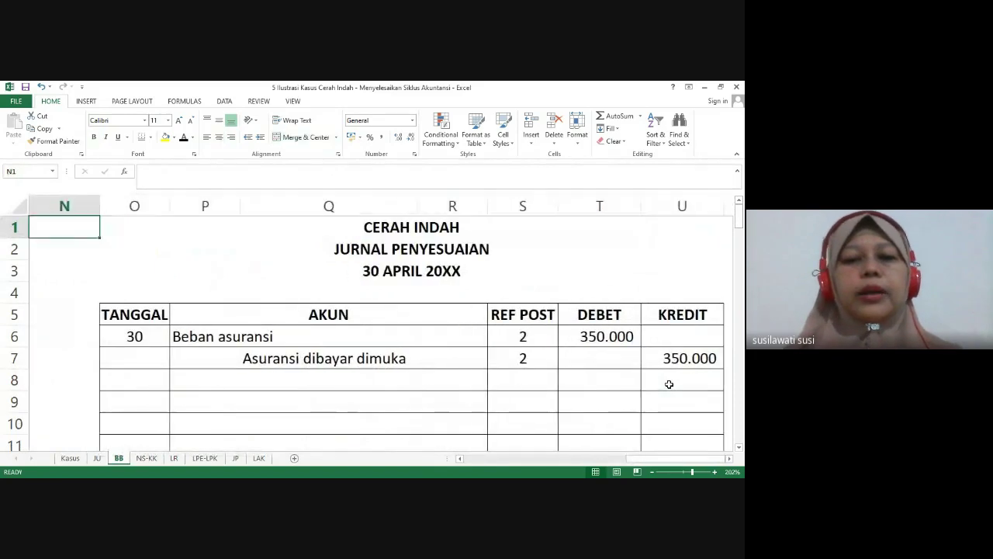
pyautogui.press('Right')
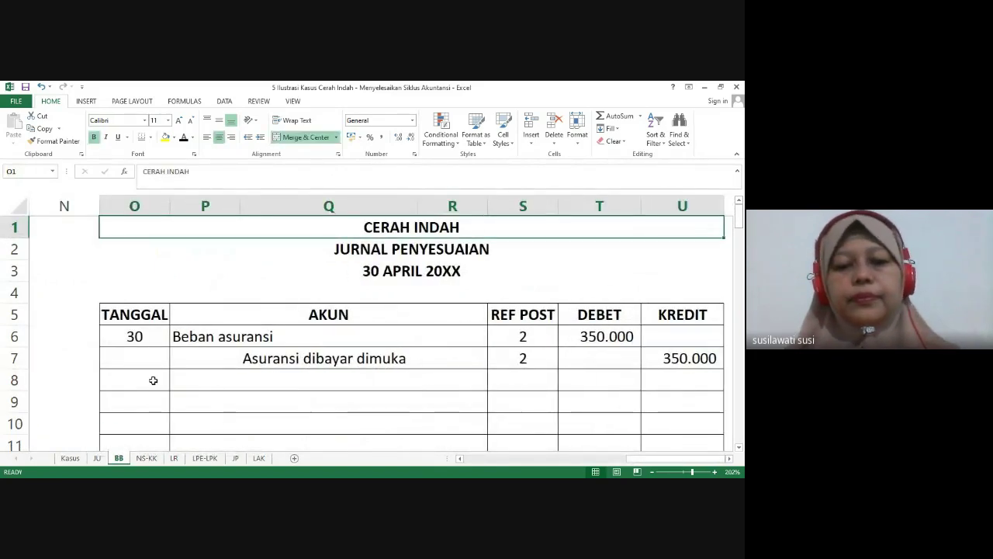
pyautogui.moveTo(151, 377)
pyautogui.mouseDown()
pyautogui.moveTo(544, 428)
pyautogui.moveTo(661, 419)
pyautogui.mouseUp()
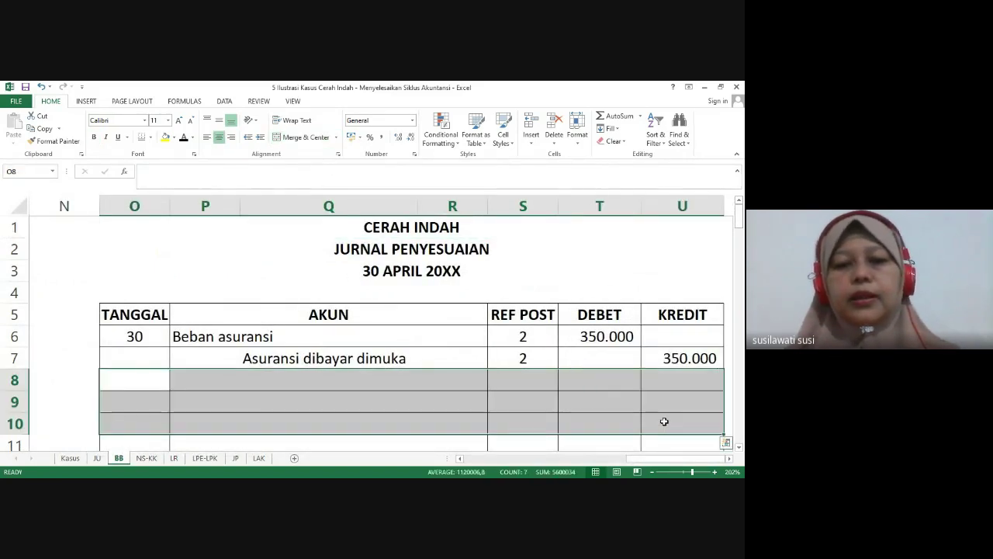
pyautogui.click(183, 138)
pyautogui.click(187, 405)
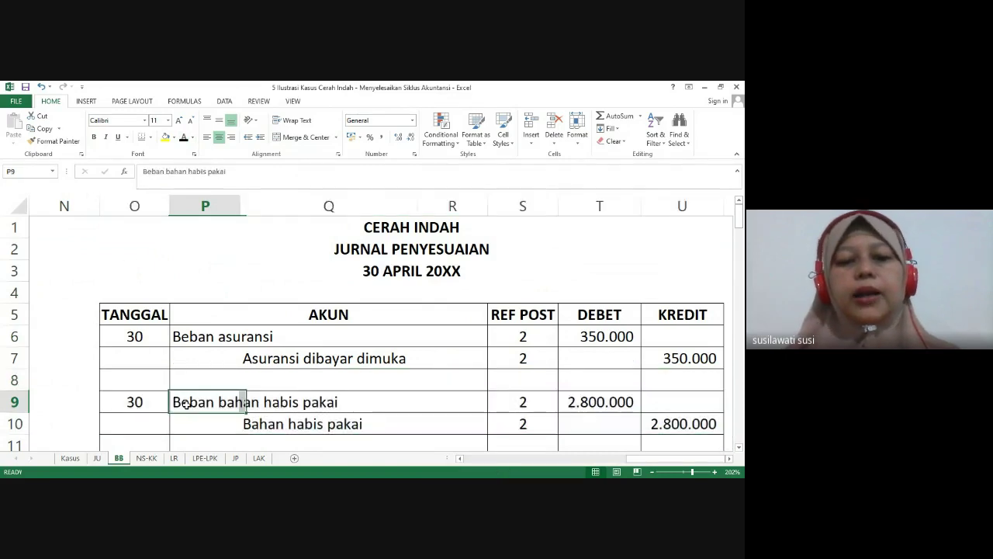
# Check the case's adjustment data, and reveal the depreciation entry (Beban penyusutan) in O12:U13 of the BB adjusting journal with black font colour
pyautogui.press('Down')
pyautogui.press('Down')
pyautogui.press('Down')
pyautogui.press('Down')
pyautogui.press('Down')
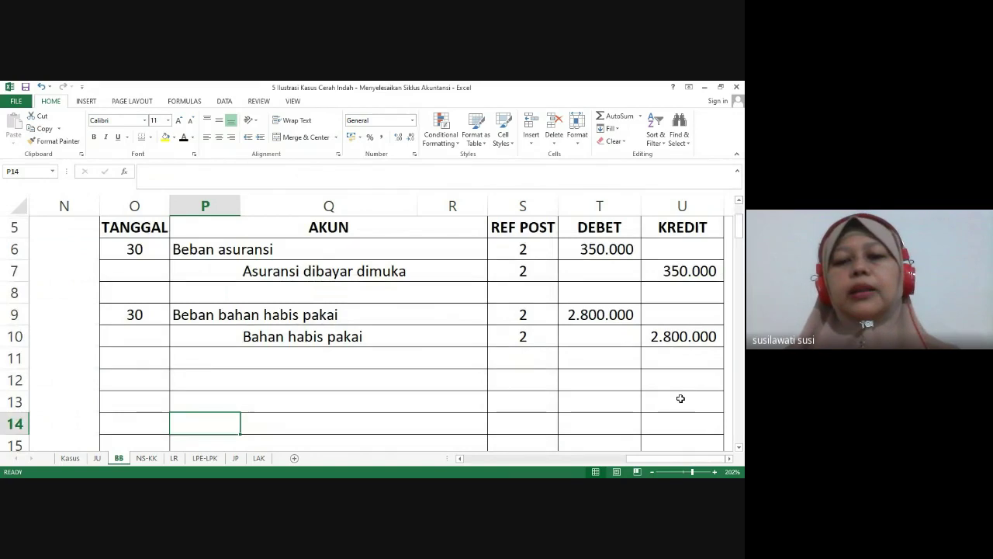
pyautogui.click(600, 318)
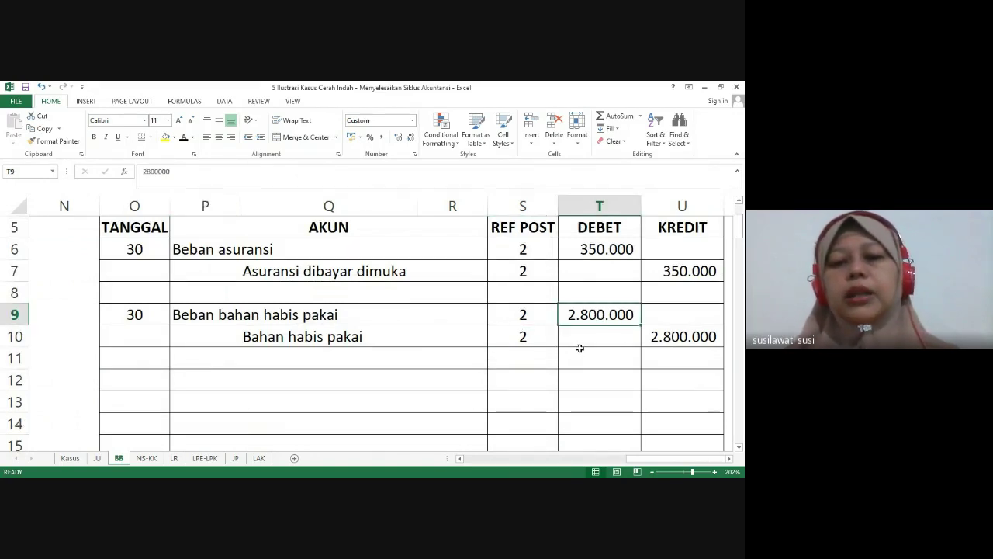
pyautogui.click(140, 380)
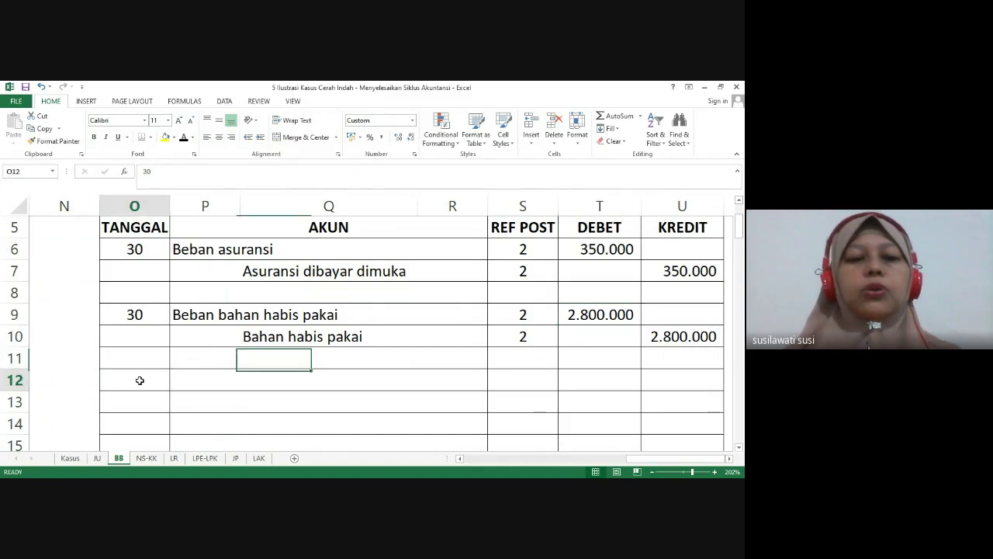
pyautogui.click(77, 459)
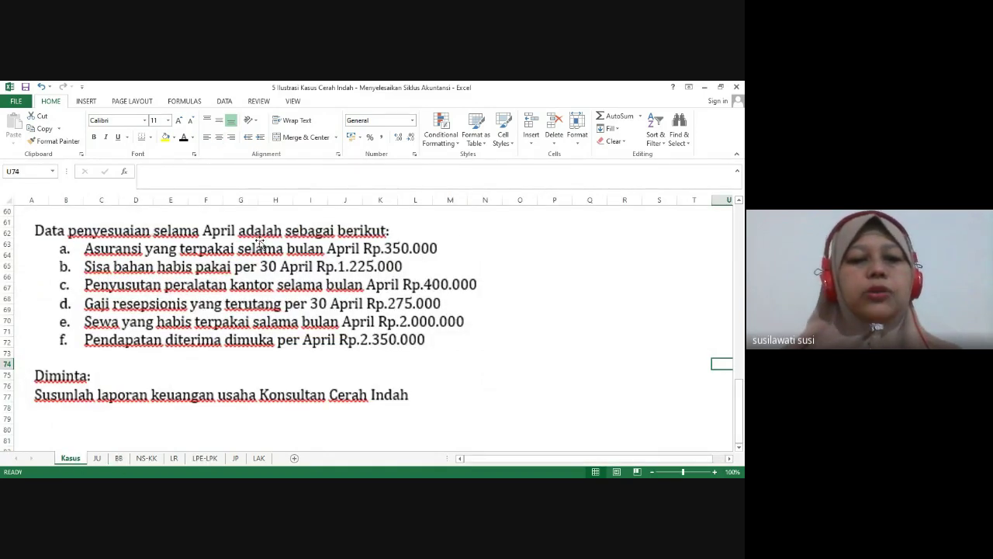
pyautogui.click(118, 459)
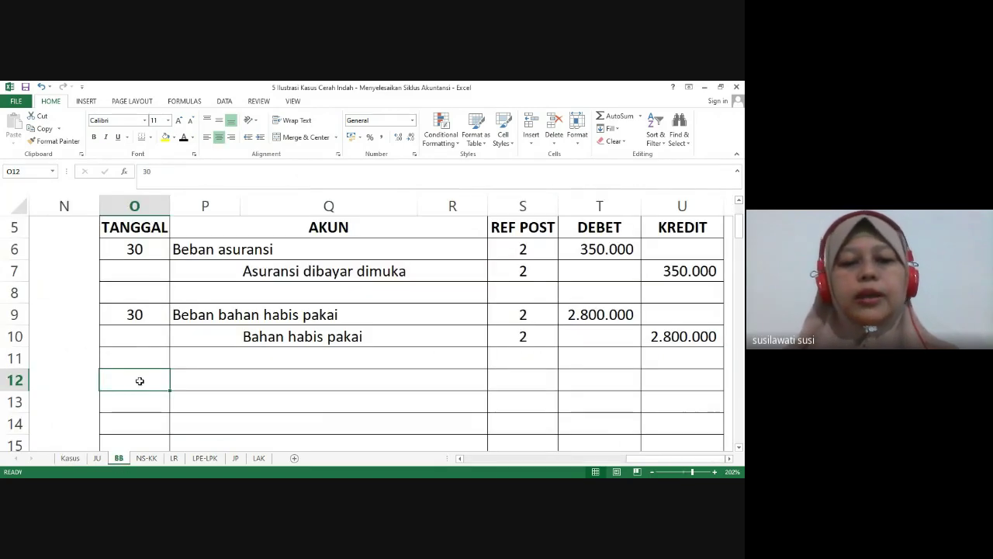
pyautogui.moveTo(142, 377); pyautogui.dragTo(665, 402)
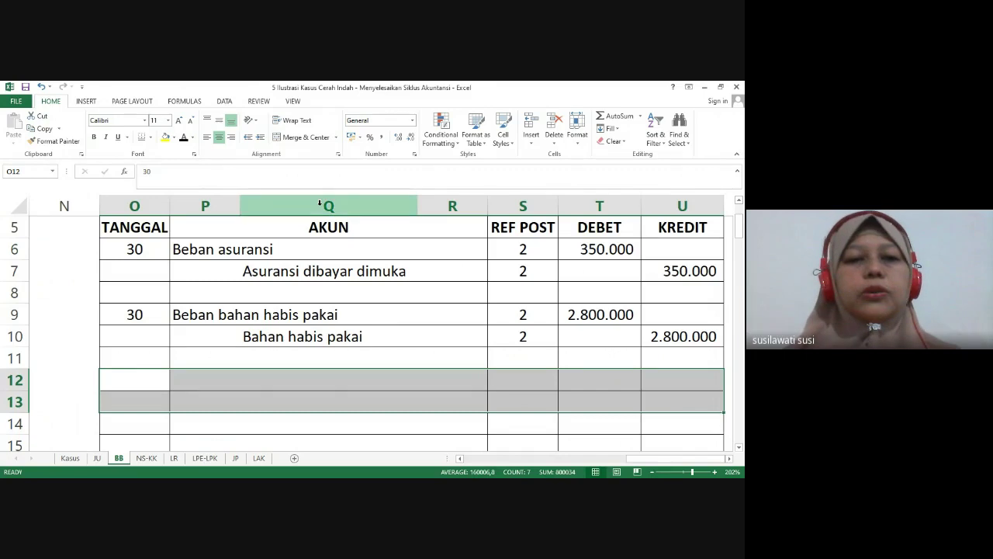
pyautogui.click(184, 137)
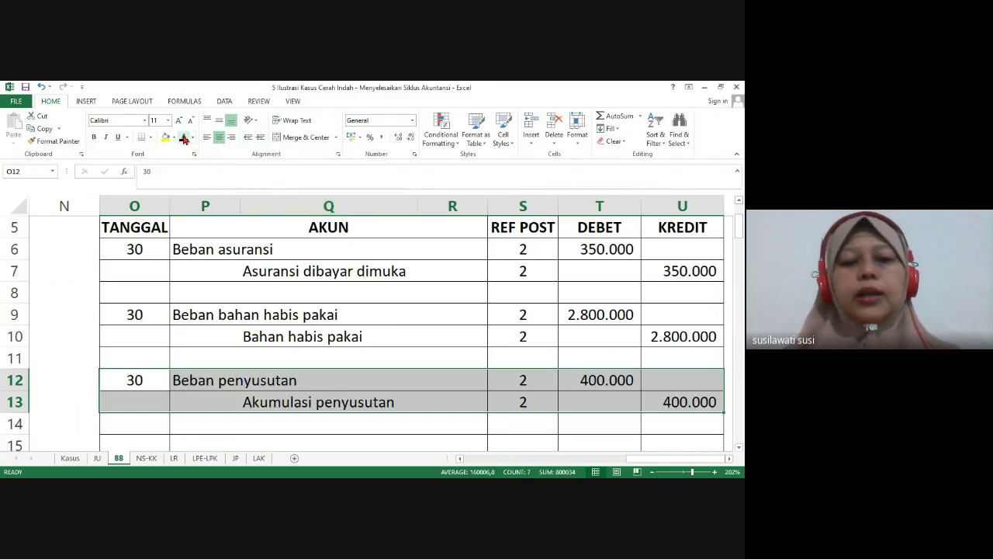
# Consult the Kasus adjustment data and reveal the salary entry (Beban gaji, Utang gaji) in O15:U16 of the BB sheet with black font colour
pyautogui.click(70, 458)
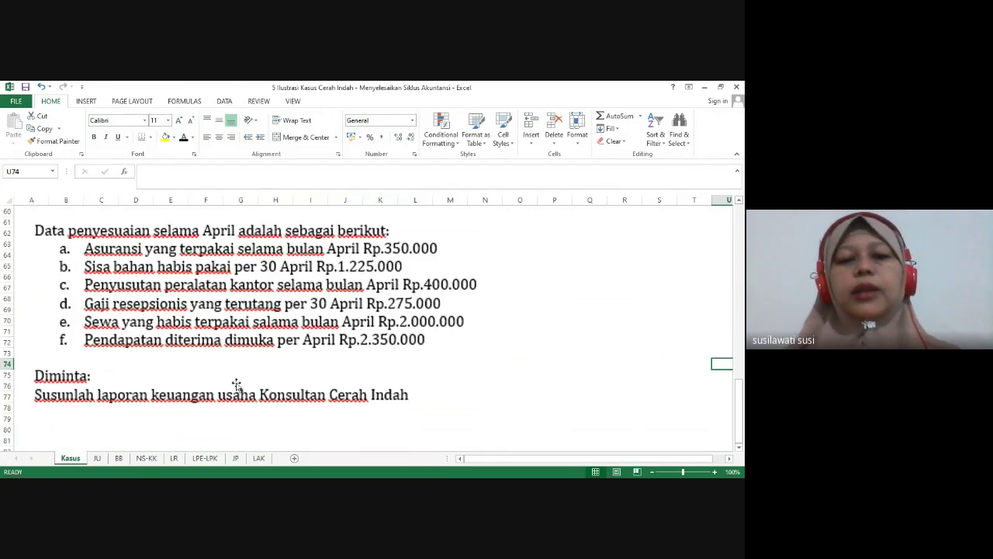
pyautogui.click(118, 460)
pyautogui.click(134, 441)
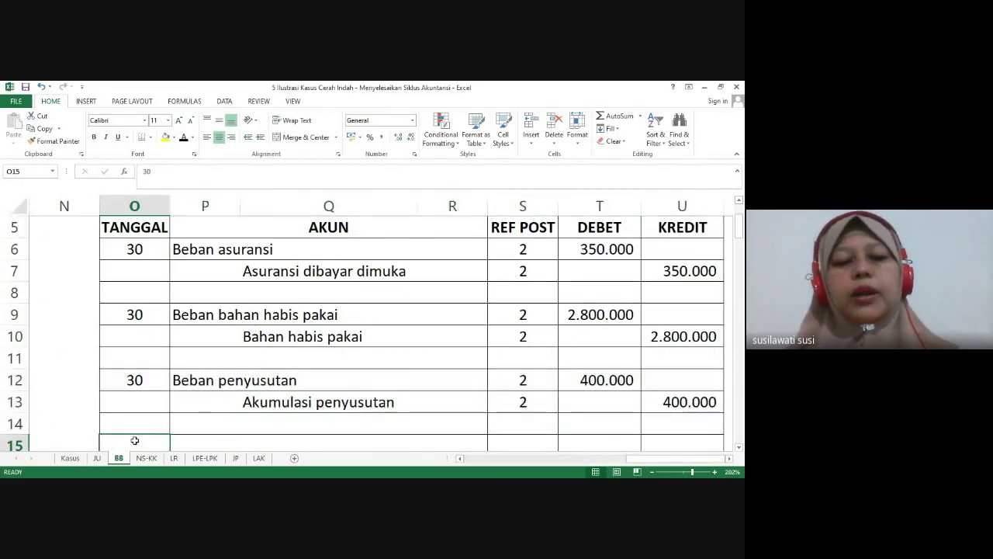
pyautogui.hotkey('shift', 'Down')
pyautogui.hotkey('shift', 'Right')
pyautogui.hotkey('shift', 'Right')
pyautogui.hotkey('shift', 'Right')
pyautogui.hotkey('shift', 'Right')
pyautogui.hotkey('shift', 'Right')
pyautogui.hotkey('shift', 'Right')
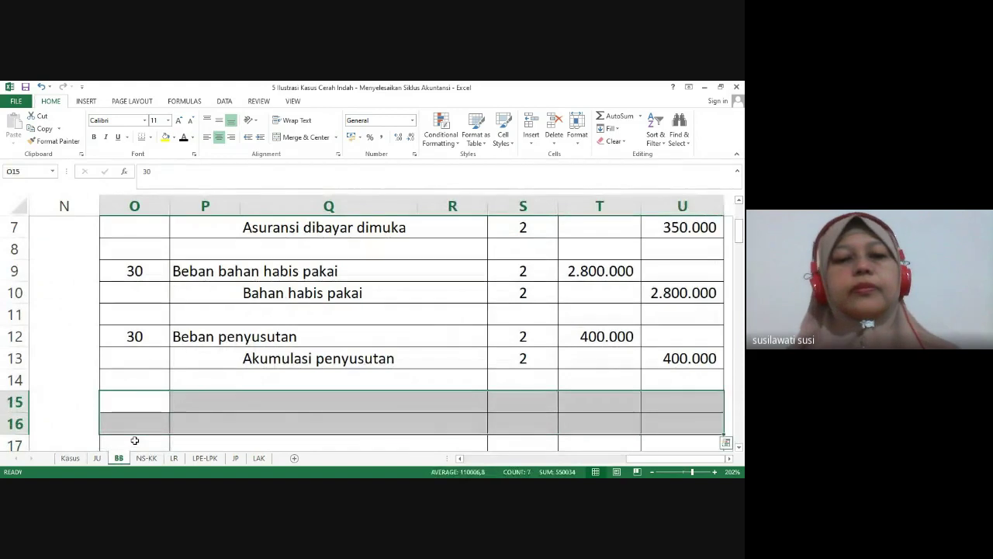
pyautogui.click(184, 138)
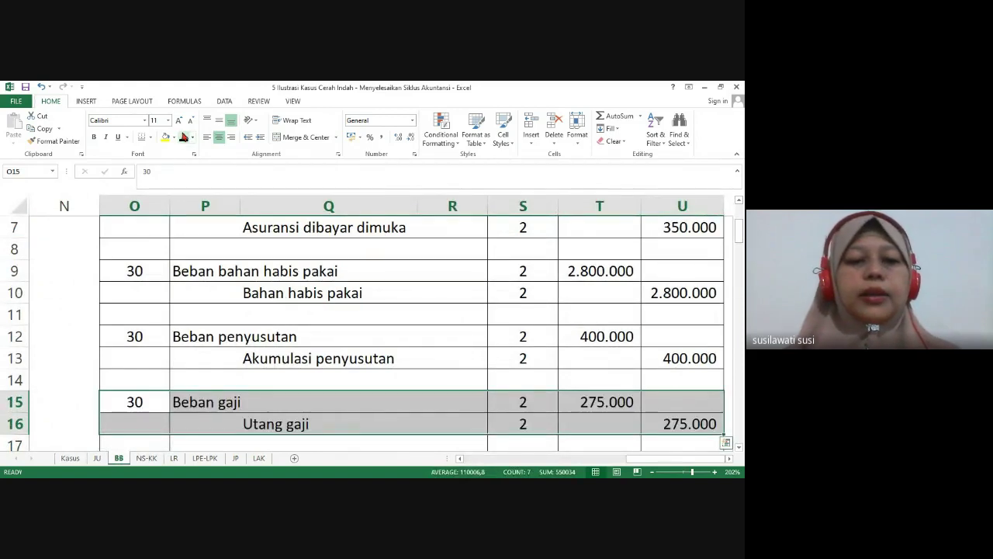
# Consult the Kasus data and reveal the rent entry (Beban sewa, Sewa dibayar dimuka) in O18:U19 of the BB sheet with black font colour
pyautogui.press('Down')
pyautogui.press('Down')
pyautogui.press('Down')
pyautogui.press('Down')
pyautogui.press('Down')
pyautogui.press('Down')
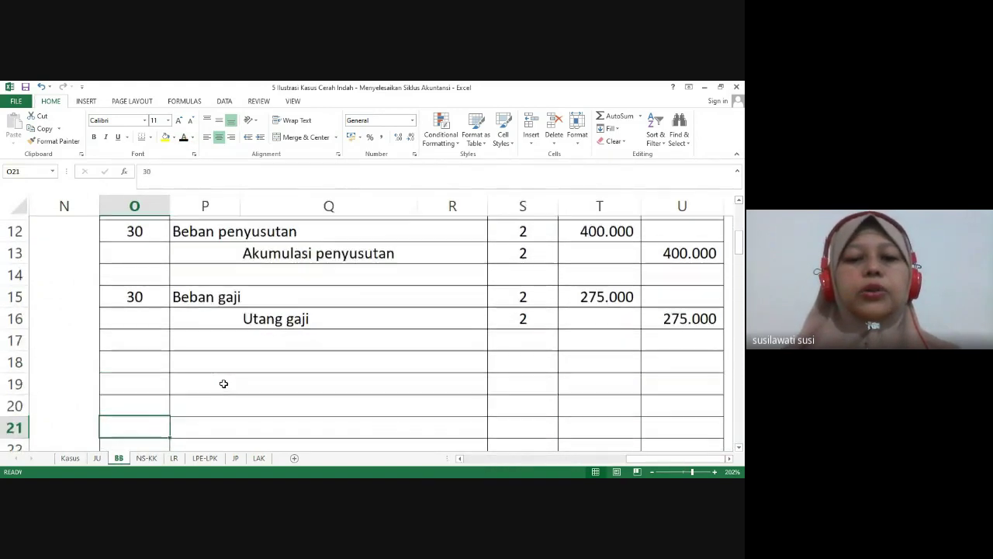
pyautogui.press('Down')
pyautogui.press('Down')
pyautogui.press('Down')
pyautogui.click(140, 299)
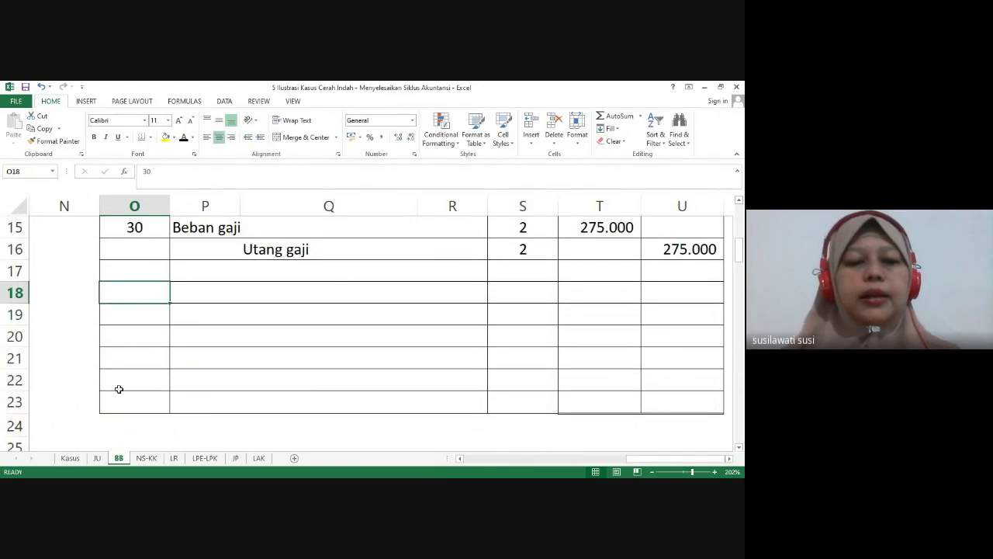
pyautogui.click(71, 458)
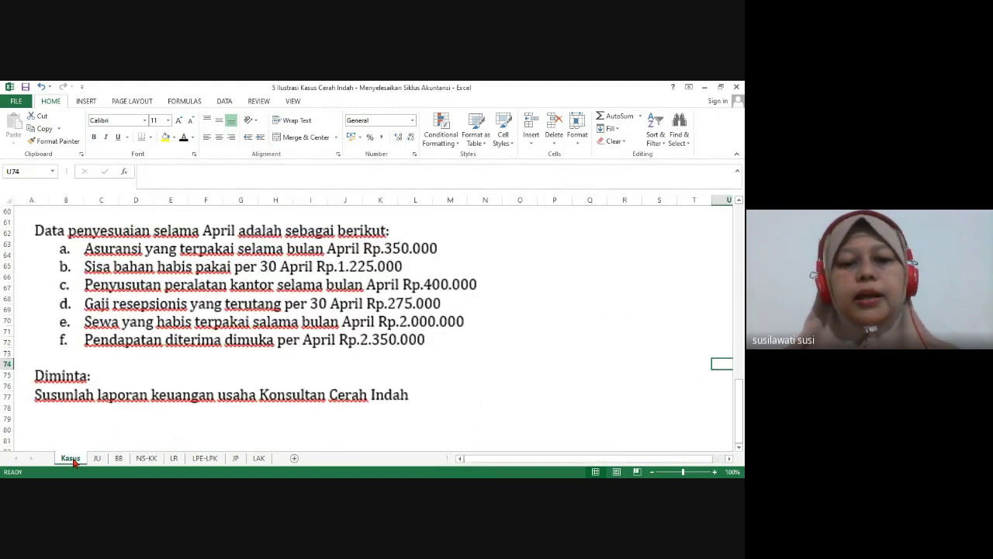
pyautogui.click(119, 459)
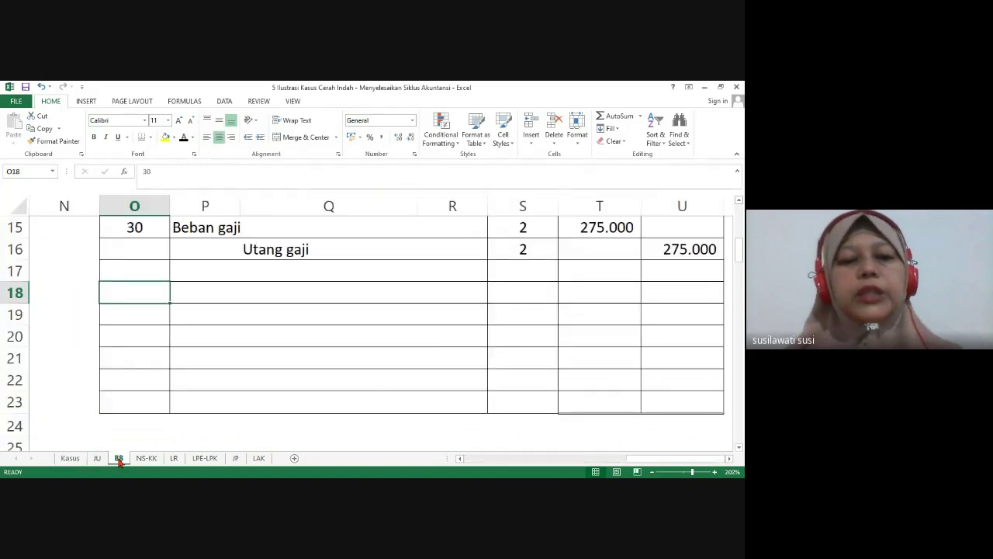
pyautogui.hotkey('shift', 'Down')
pyautogui.hotkey('shift', 'Right')
pyautogui.hotkey('shift', 'Right')
pyautogui.hotkey('shift', 'Right')
pyautogui.hotkey('shift', 'Right')
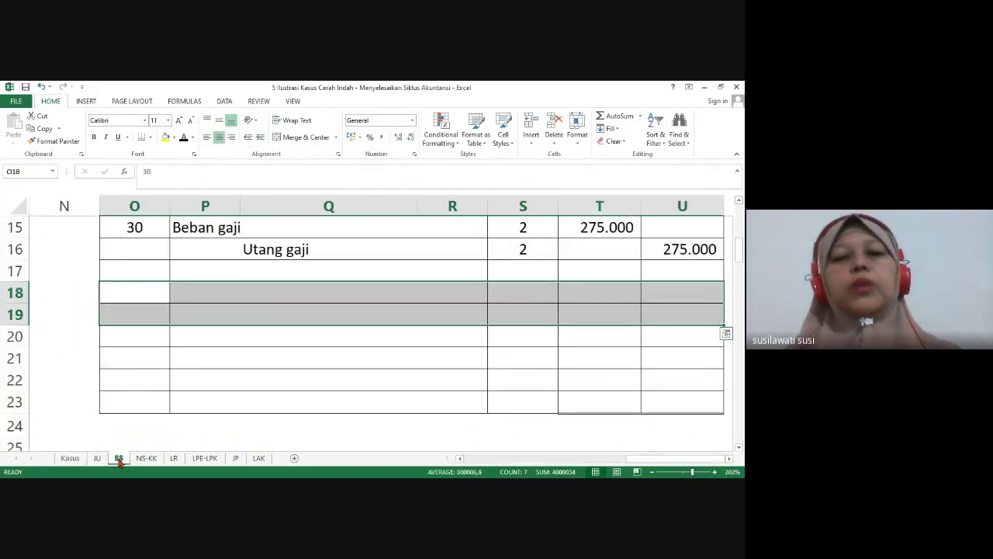
pyautogui.write('30\tBeban sewa\t\t\t2\t2.000.000\t \tSewa dibayar dimuka\t\t\t2\t\t2.000.000')
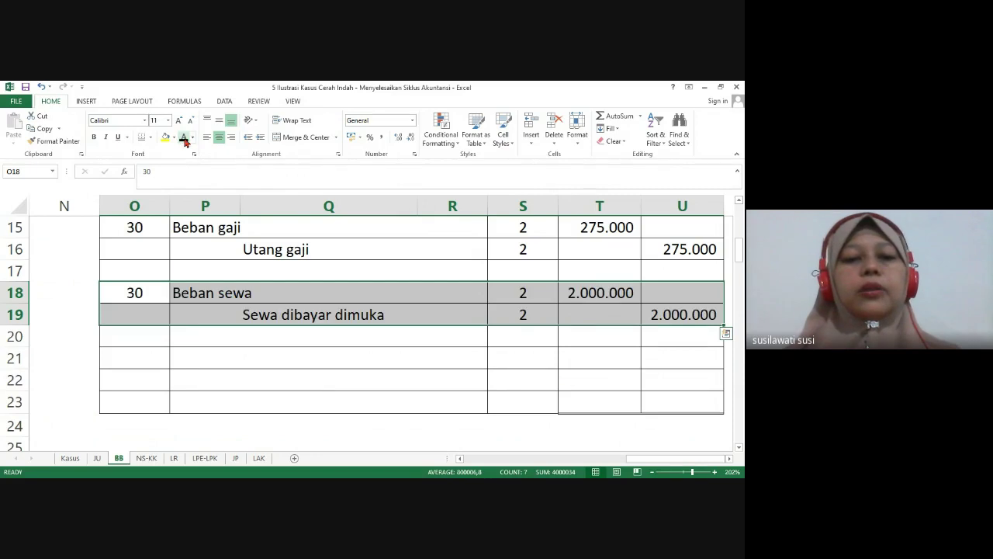
pyautogui.click(206, 295)
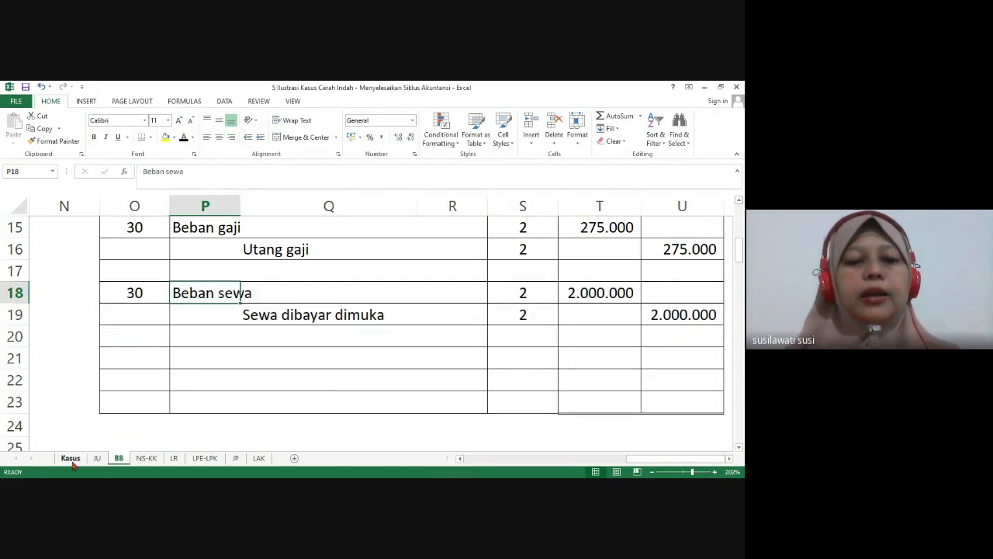
# Consult the Kasus data and reveal the unearned revenue entry (Pendapatan diterima dimuka, Pendapatan jasa) in O21:U22 of the BB sheet with black font colour
pyautogui.click(70, 458)
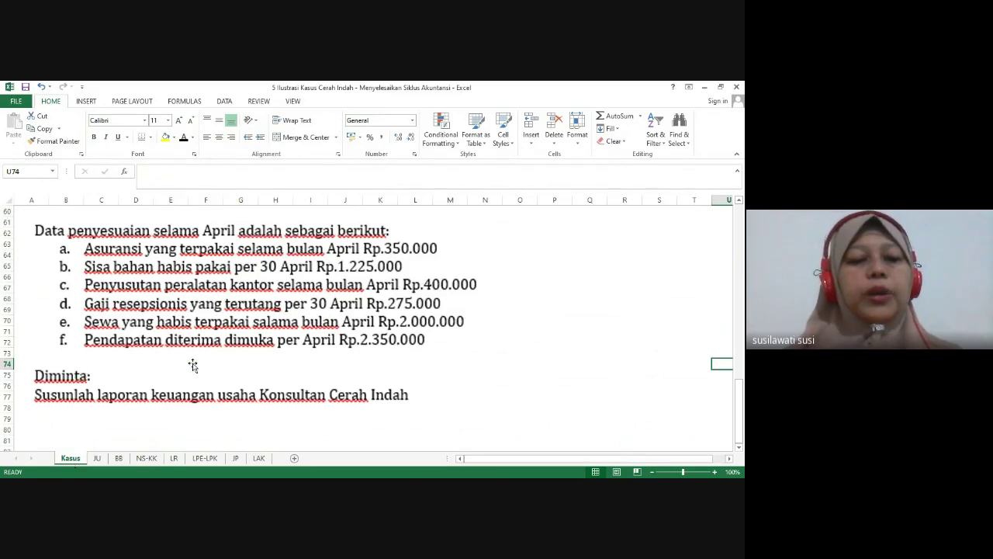
pyautogui.click(119, 458)
pyautogui.click(133, 365)
pyautogui.hotkey('shift', 'Down')
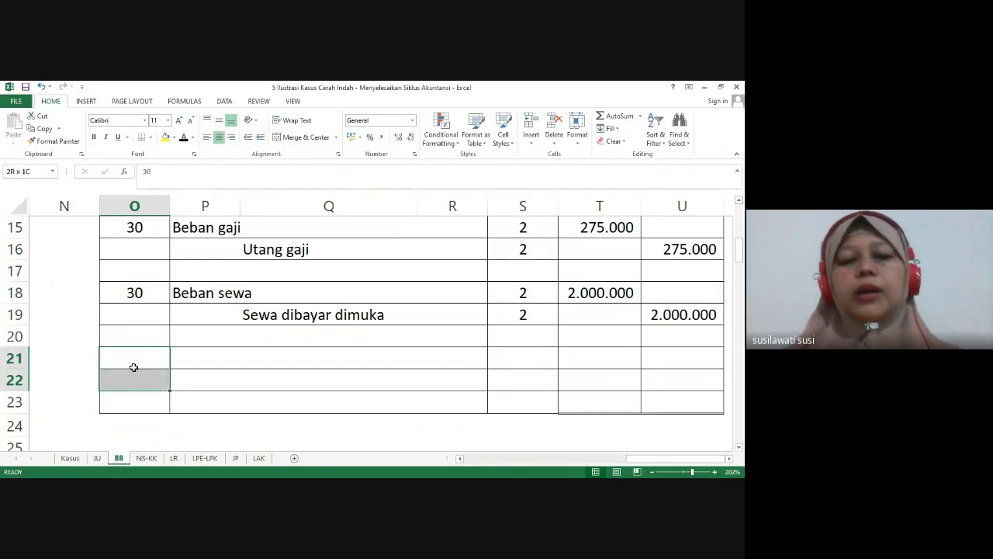
pyautogui.hotkey('shift', 'Right')
pyautogui.hotkey('shift', 'Right')
pyautogui.hotkey('shift', 'Right')
pyautogui.hotkey('shift', 'Right')
pyautogui.hotkey('shift', 'Right')
pyautogui.hotkey('shift', 'Right')
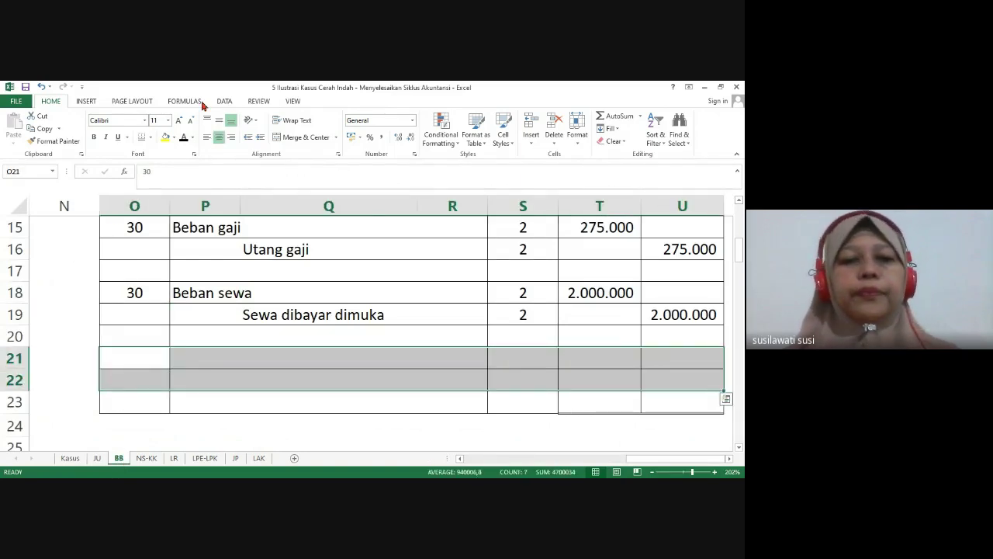
pyautogui.write('30\tPendapatan diterima dimuka\t\t\t2\t2.350.000\t \tPendapatan jasa\t\t\t2\t\t2.350.000')
pyautogui.click(187, 365)
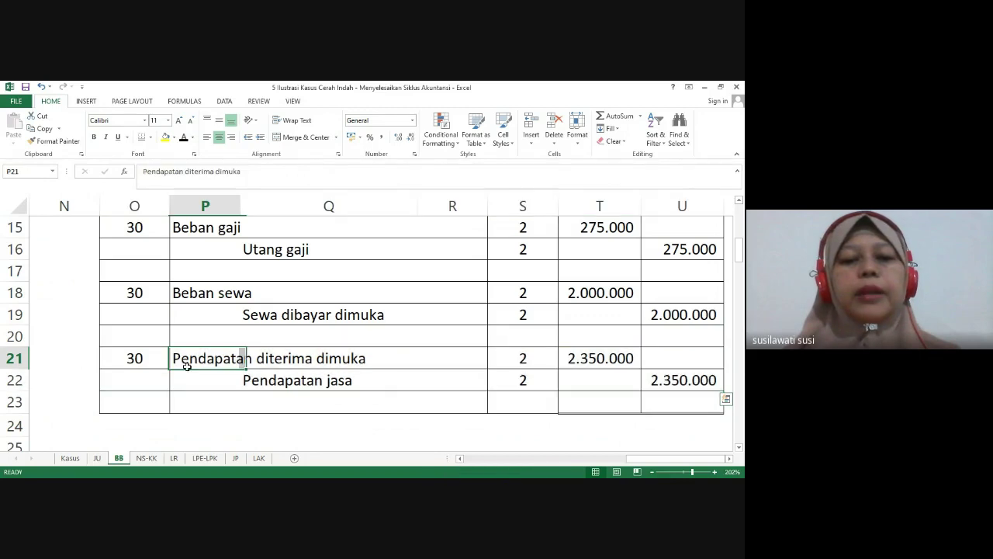
pyautogui.click(265, 383)
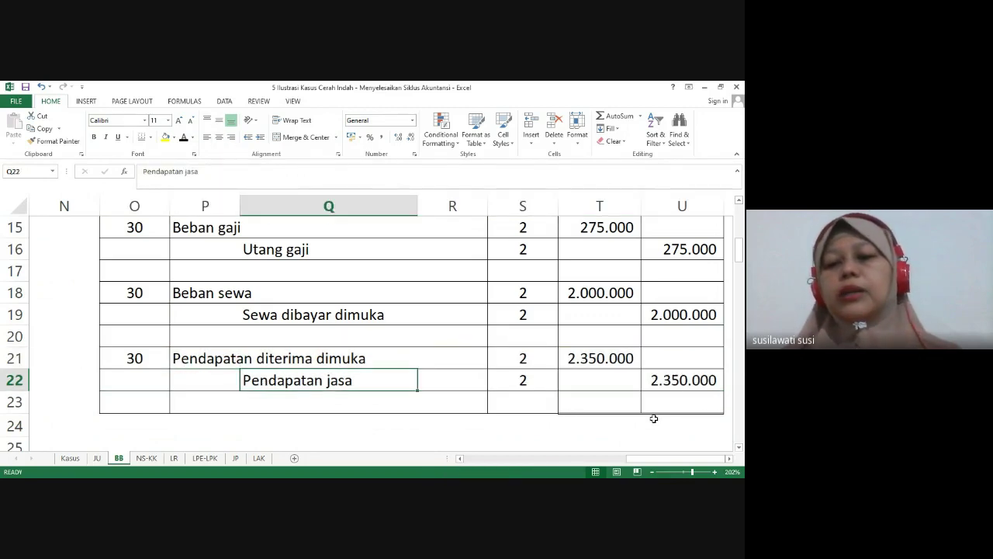
# Reveal the adjusting journal's debit and credit totals in T23:U23 with black font colour and check their SUM formulas
pyautogui.click(618, 404)
pyautogui.hotkey('shift', 'Right')
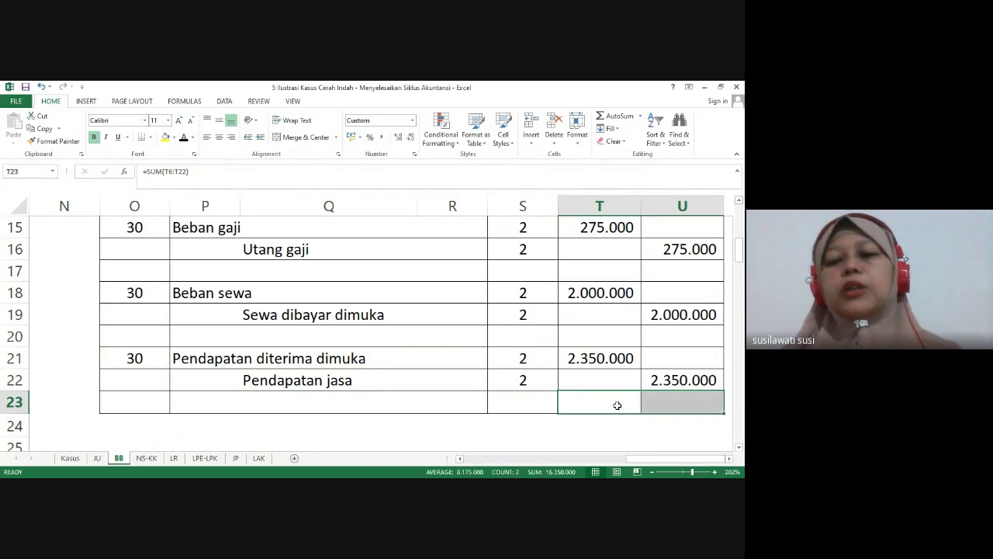
pyautogui.click(184, 139)
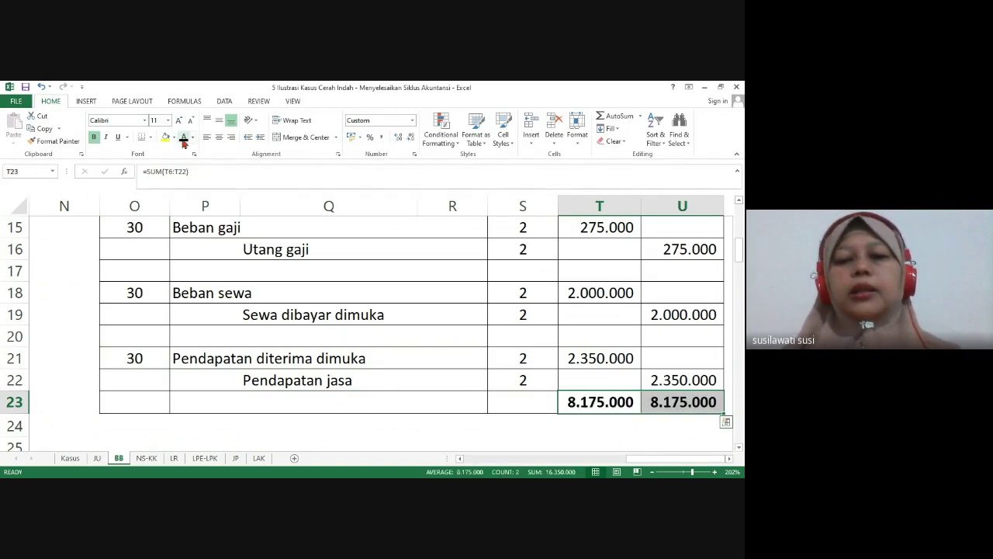
pyautogui.click(573, 402)
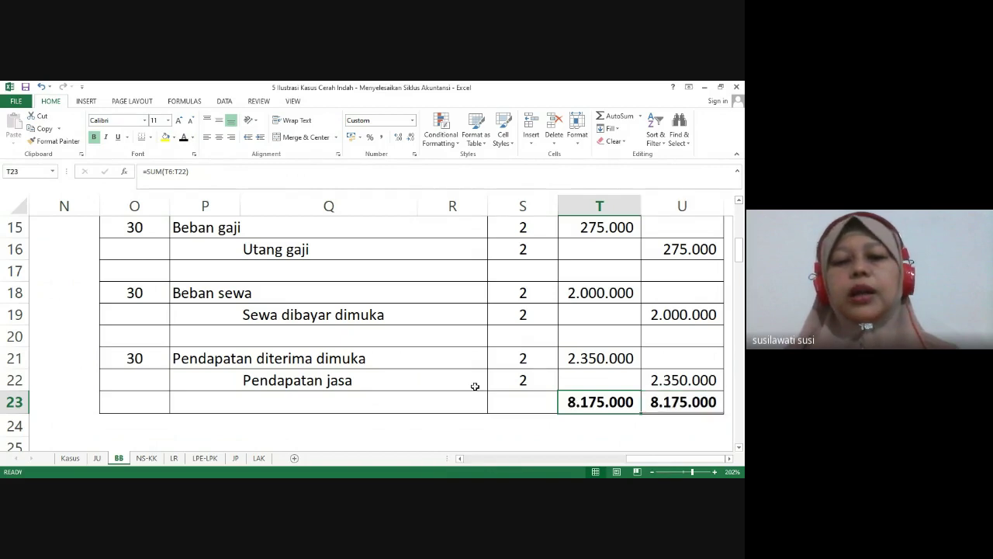
pyautogui.press('Right')
pyautogui.press('Right')
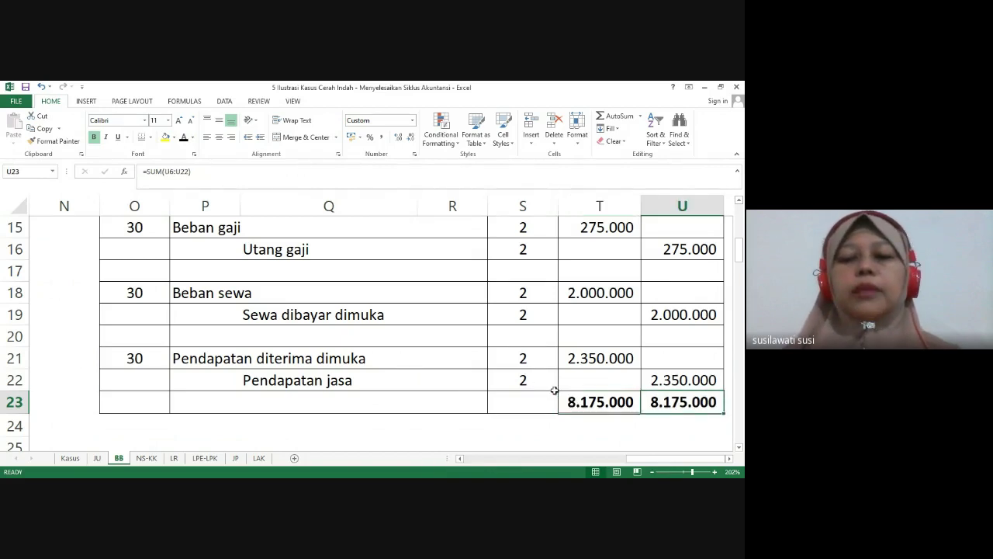
# Review the adjusting journal, the general ledger and the unadjusted trial balance on the BB sheet
pyautogui.hotkey('ctrl', 'Up')
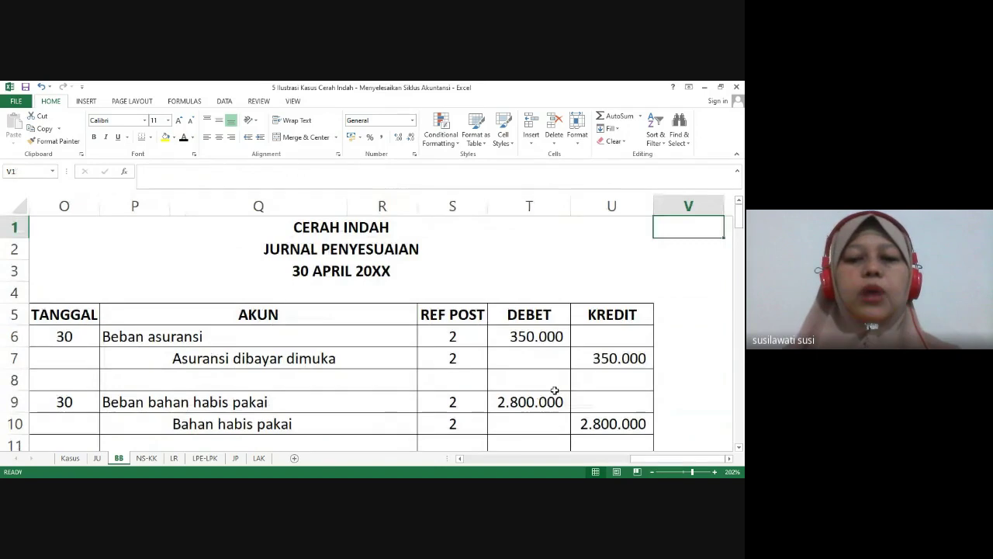
pyautogui.press('Left')
pyautogui.press('Down')
pyautogui.press('Down')
pyautogui.press('Down')
pyautogui.press('Down')
pyautogui.press('Down')
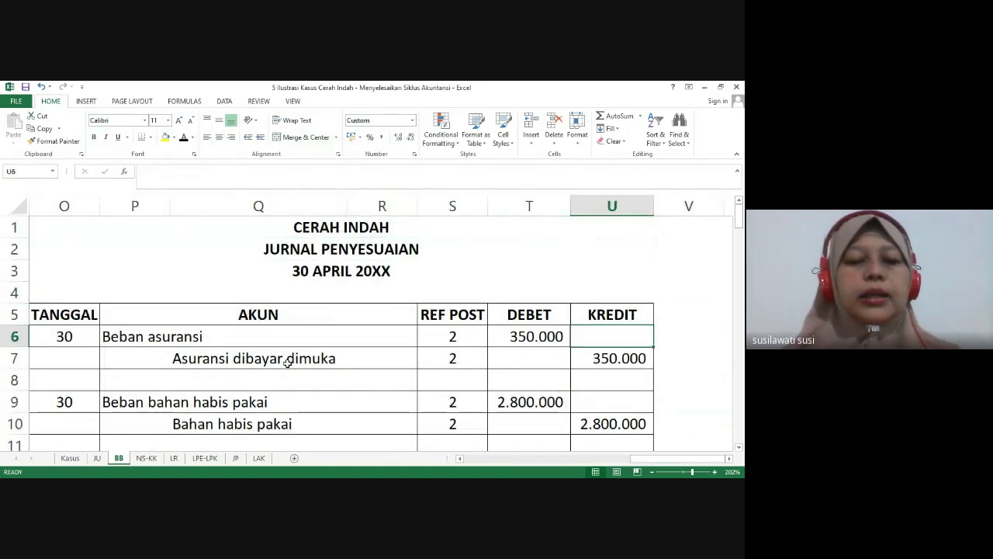
pyautogui.click(311, 250)
pyautogui.press('Left')
pyautogui.press('Left')
pyautogui.press('Left')
pyautogui.press('Left')
pyautogui.press('Left')
pyautogui.press('Left')
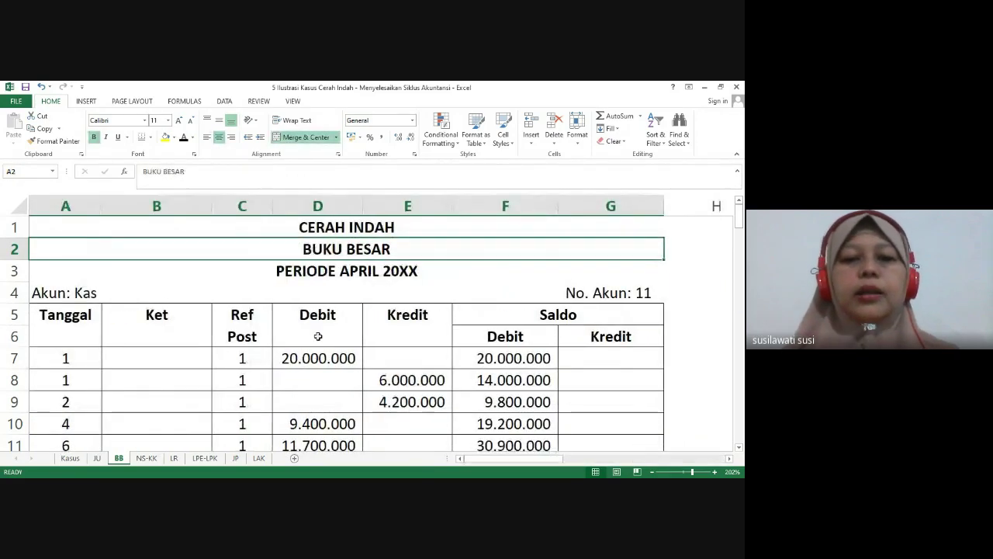
pyautogui.press('Right')
pyautogui.press('Right')
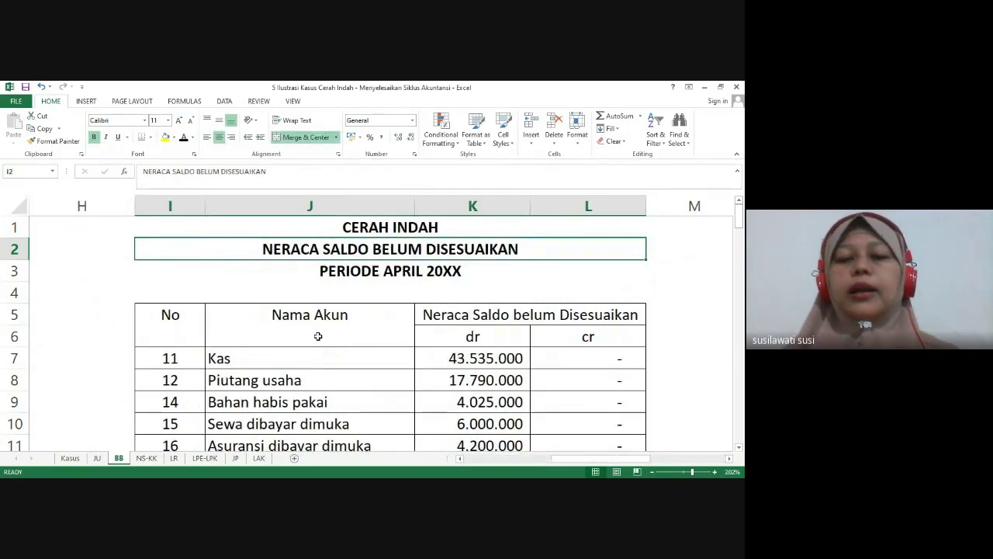
pyautogui.press('Right')
pyautogui.hscroll(1, 318, 336)
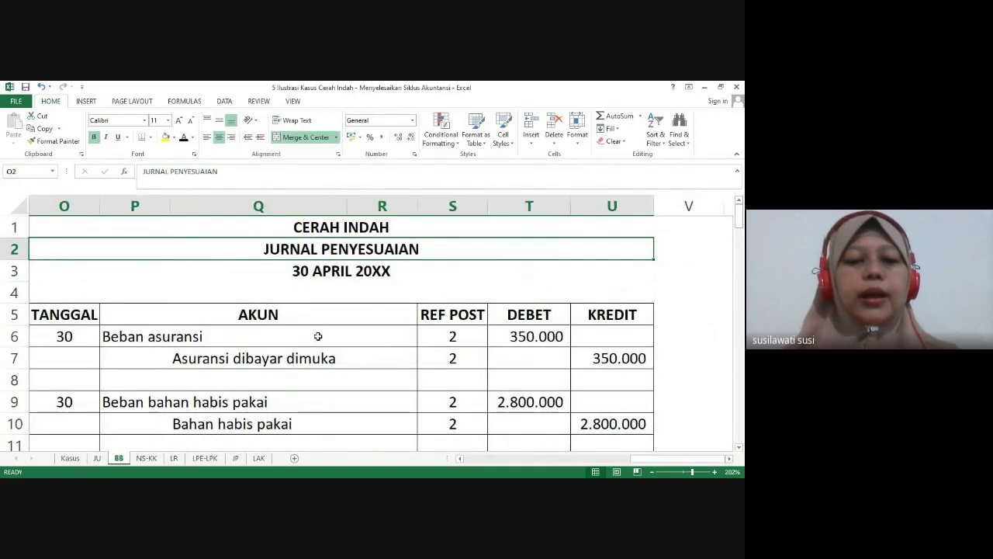
# Review the column headings of the Kertas Kerja on the NS-KK sheet, from NS Belum Disesuaikan to Laporan Posisi Keuangan
pyautogui.click(147, 458)
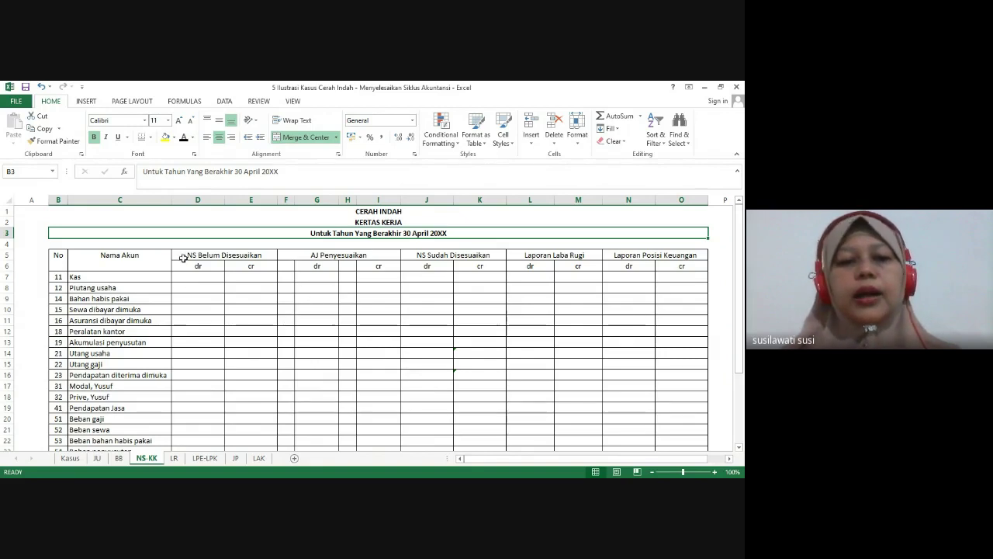
pyautogui.click(239, 255)
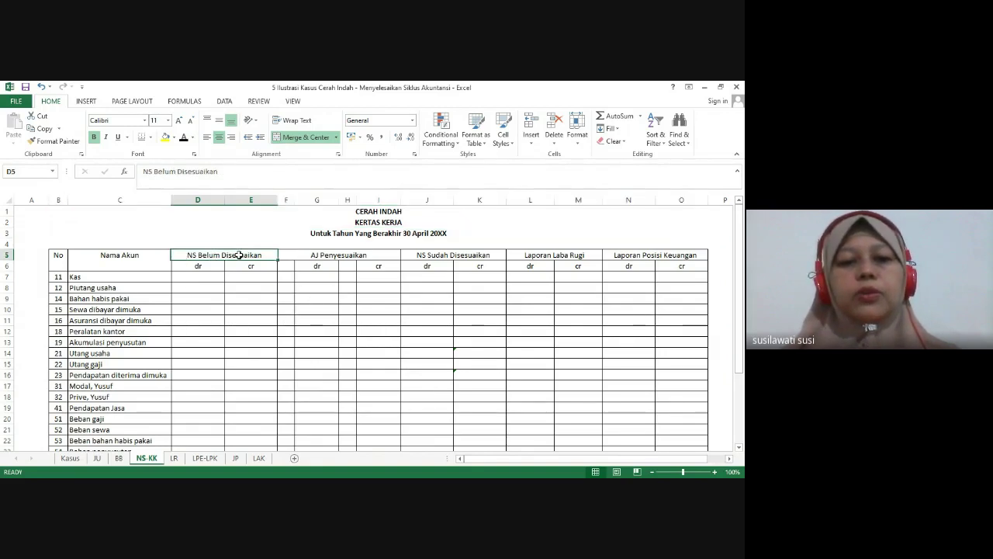
pyautogui.click(340, 256)
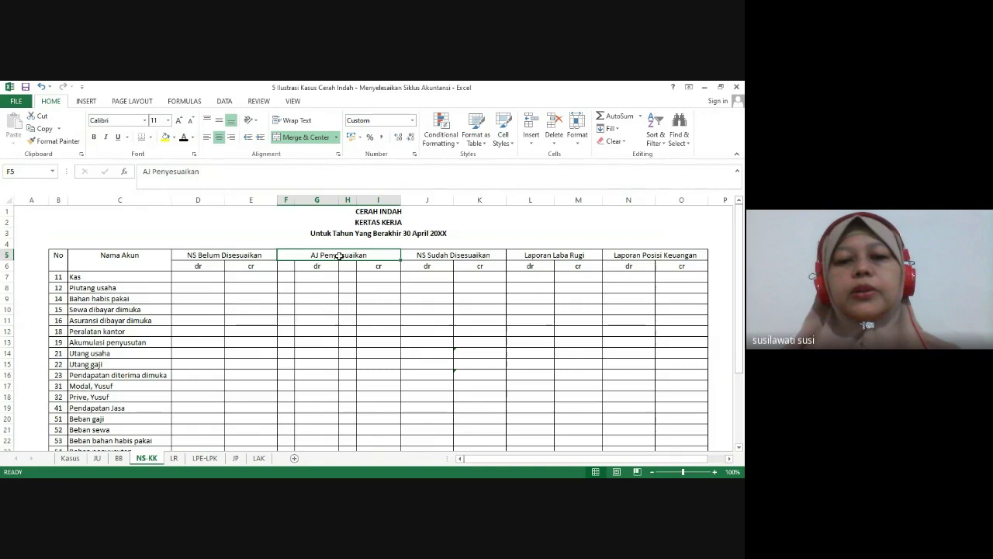
pyautogui.click(452, 254)
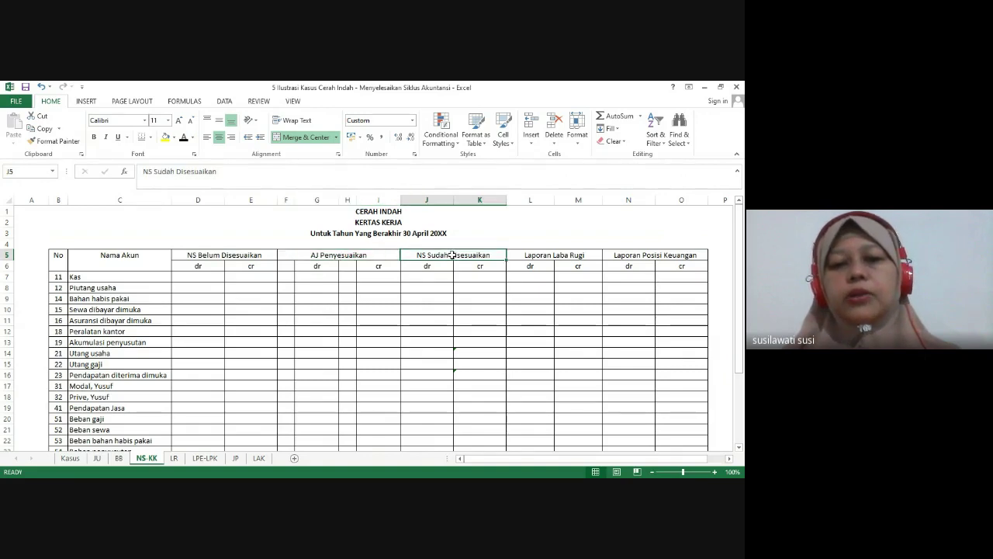
pyautogui.click(546, 255)
pyautogui.click(636, 256)
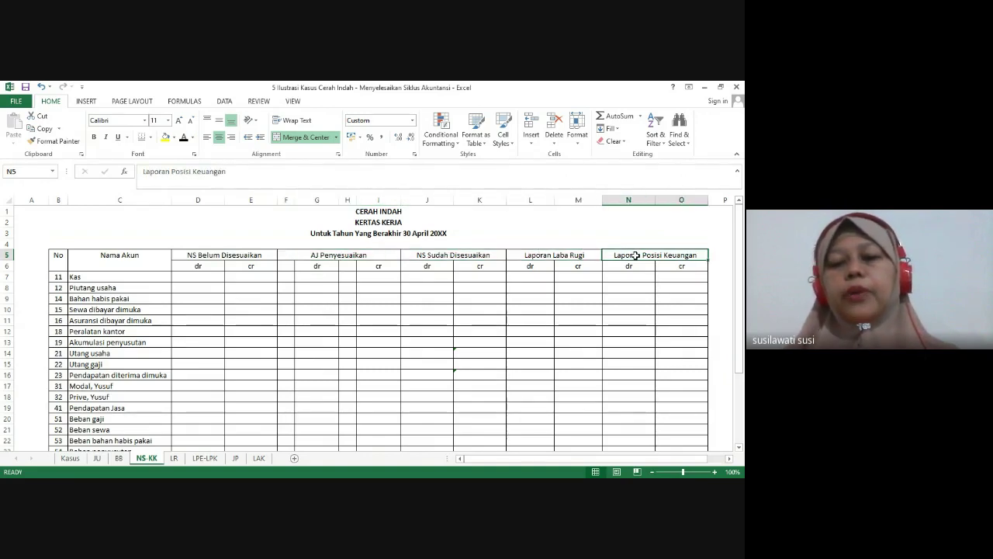
pyautogui.click(208, 265)
pyautogui.click(252, 265)
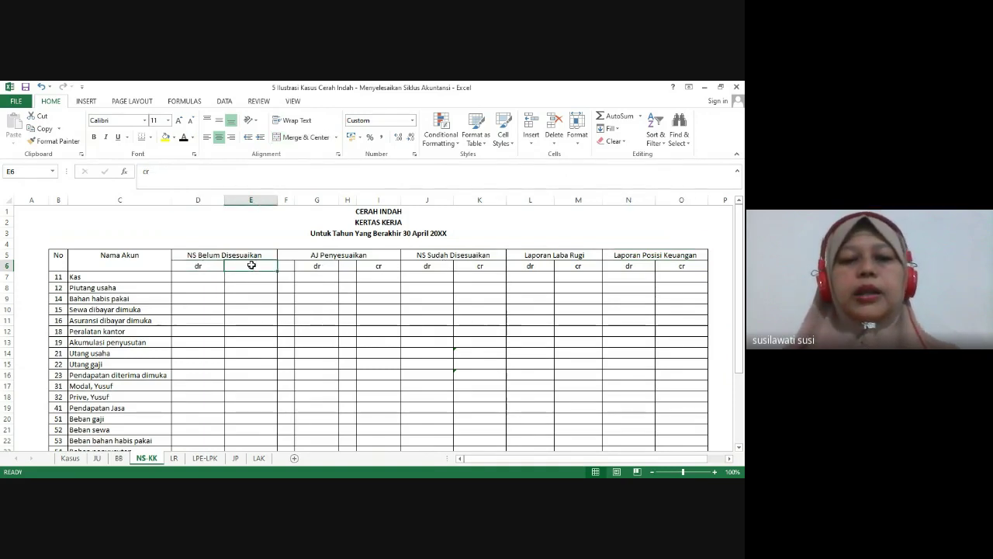
# Review the Nama Akun list on the NS-KK sheet from Kas in C7 to Beban lain-lain in C25
pyautogui.click(138, 276)
pyautogui.press('Down')
pyautogui.press('Down')
pyautogui.press('Down')
pyautogui.press('Down')
pyautogui.press('Down')
pyautogui.press('Down')
pyautogui.press('Down')
pyautogui.press('Down')
pyautogui.press('Down')
pyautogui.press('Down')
pyautogui.press('Down')
pyautogui.press('Down')
pyautogui.press('Down')
pyautogui.press('Down')
pyautogui.press('Down')
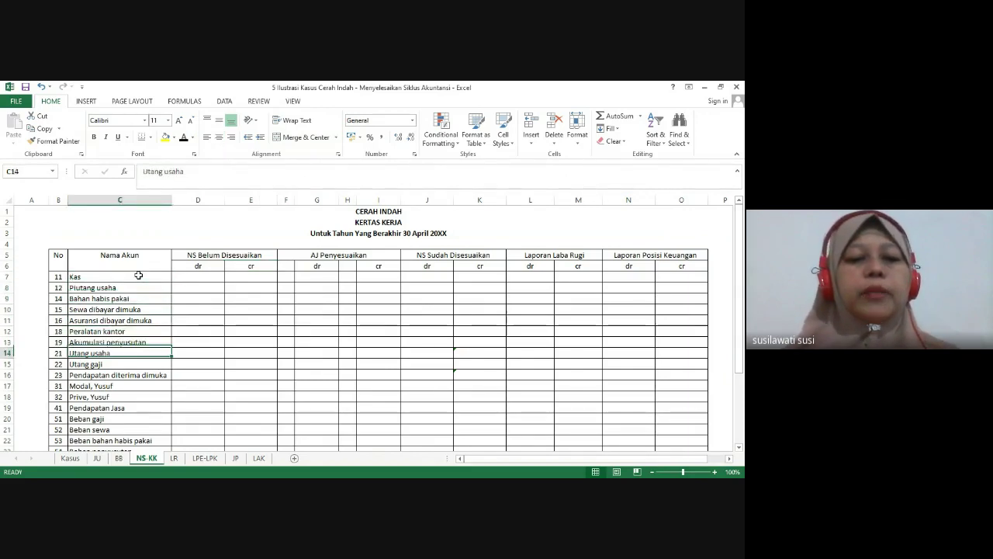
pyautogui.press('Down')
pyautogui.press('Down')
pyautogui.press('Down')
pyautogui.press('Down')
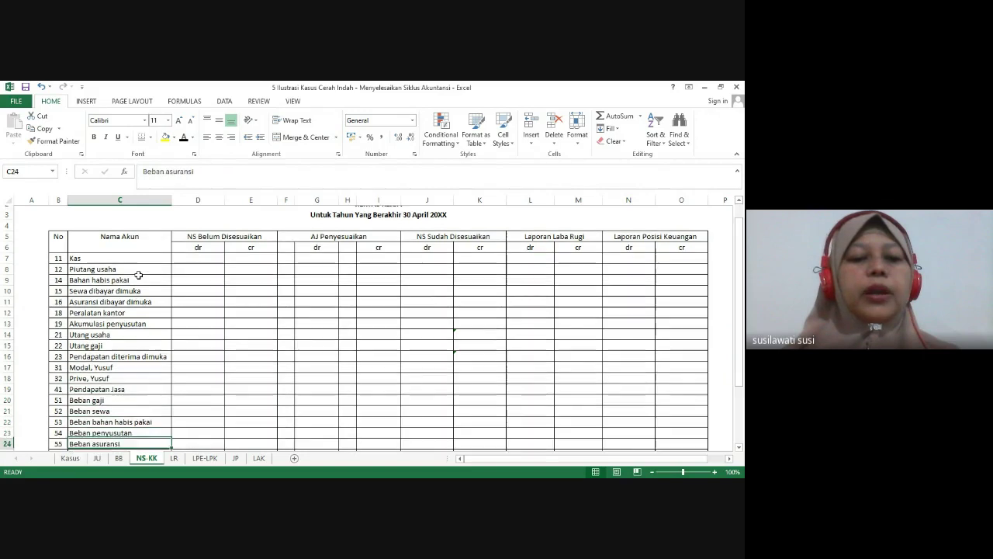
pyautogui.press('Up')
pyautogui.press('Up')
pyautogui.press('Up')
pyautogui.press('Up')
pyautogui.press('Up')
pyautogui.press('Up')
pyautogui.press('Up')
pyautogui.press('Up')
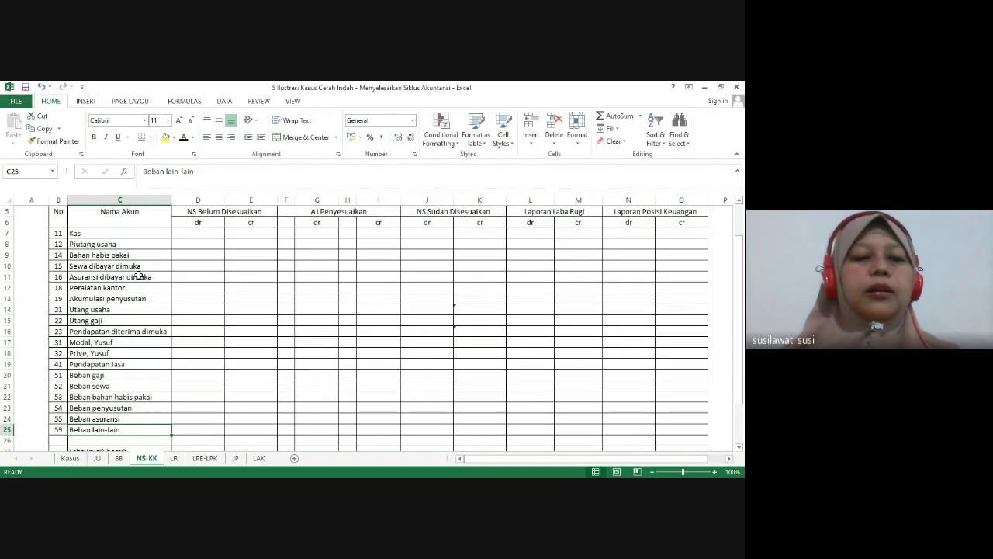
pyautogui.press('Up')
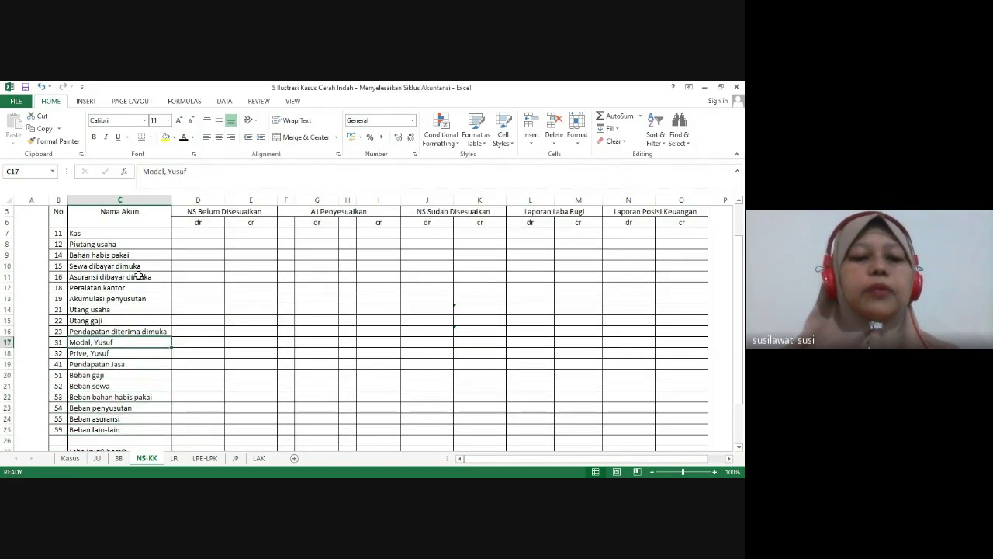
pyautogui.press('Up')
pyautogui.press('Up')
pyautogui.press('Up')
pyautogui.press('Up')
pyautogui.press('Up')
pyautogui.press('Up')
pyautogui.press('Up')
pyautogui.press('Up')
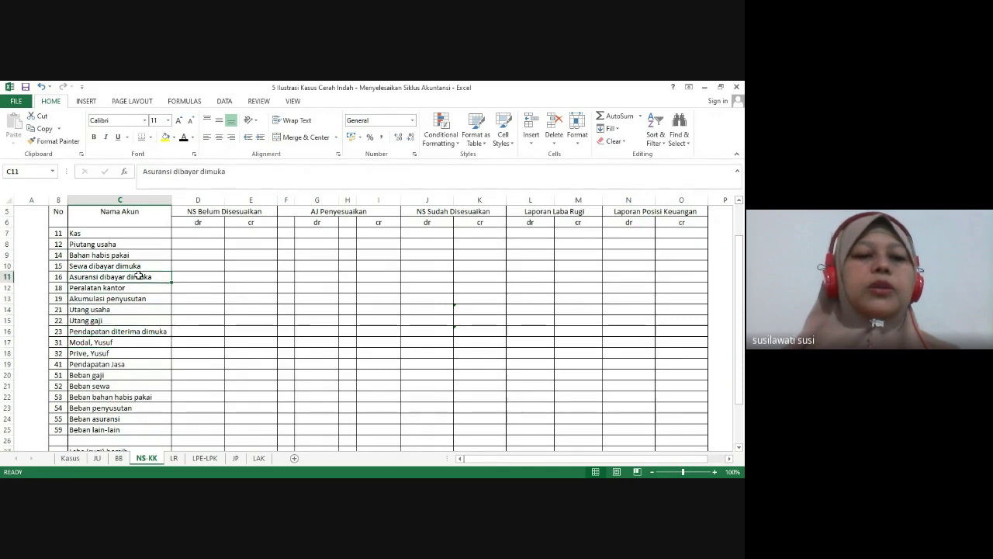
pyautogui.press('Up')
pyautogui.press('Up')
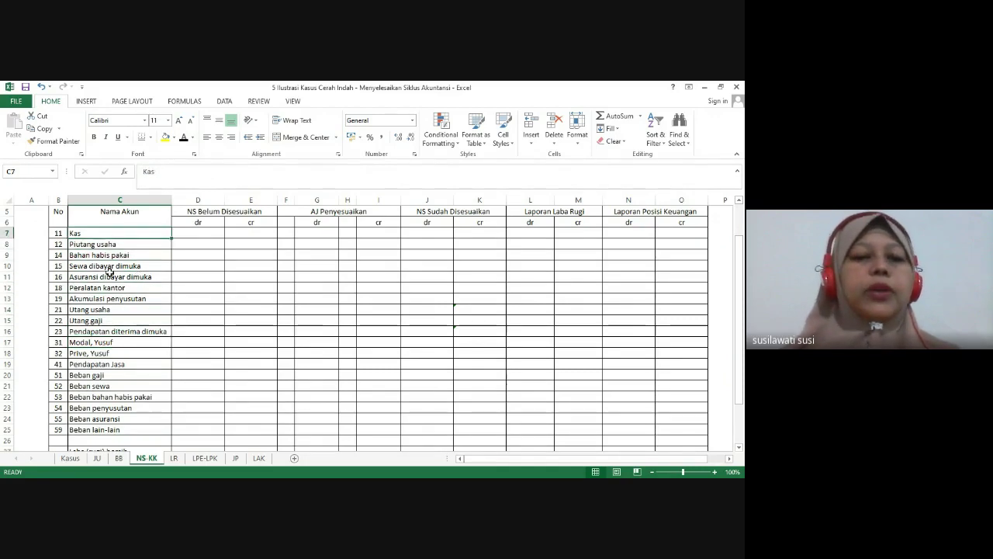
# Reveal the unadjusted trial balance amounts in D7:E26 of the NS-KK sheet with black font colour
pyautogui.moveTo(191, 230); pyautogui.dragTo(243, 445)
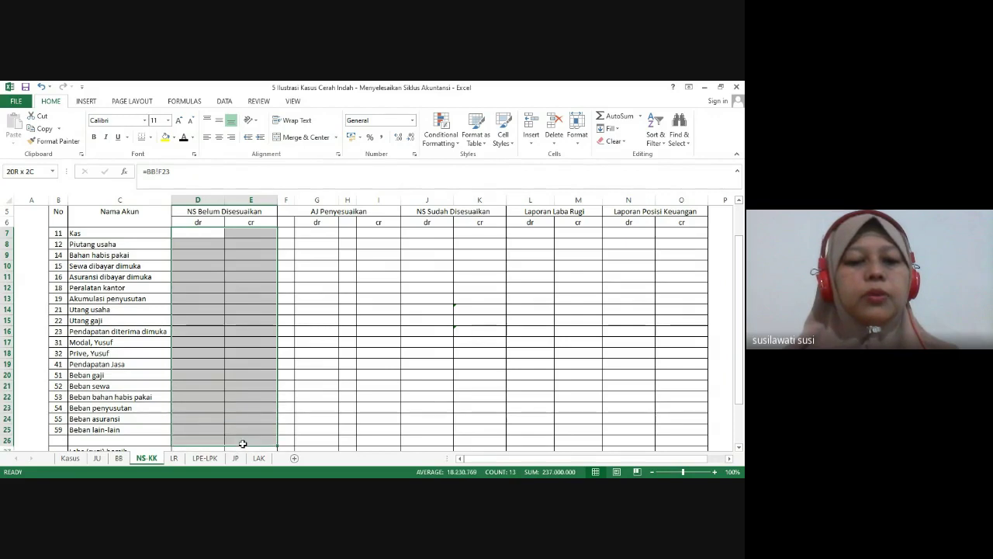
pyautogui.click(184, 137)
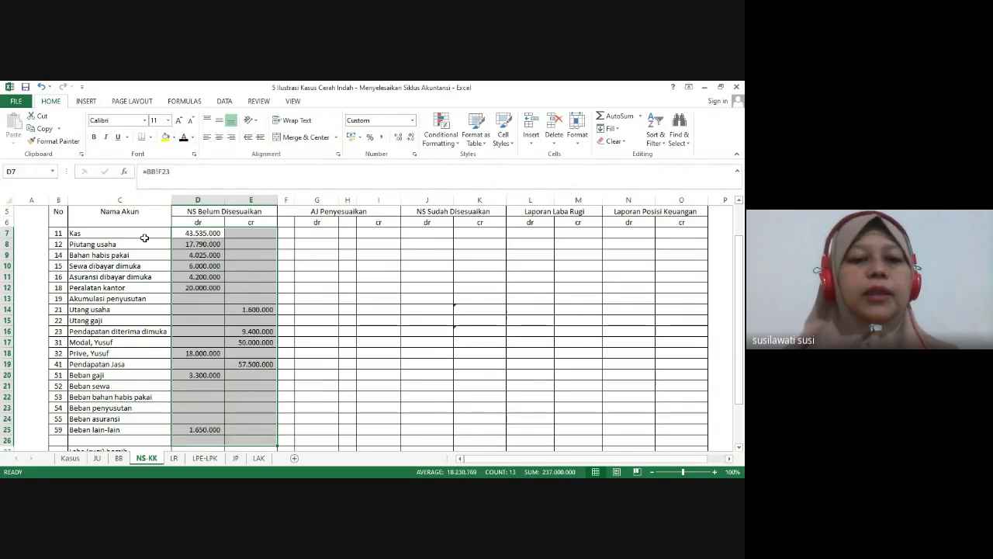
pyautogui.moveTo(202, 242); pyautogui.dragTo(208, 305)
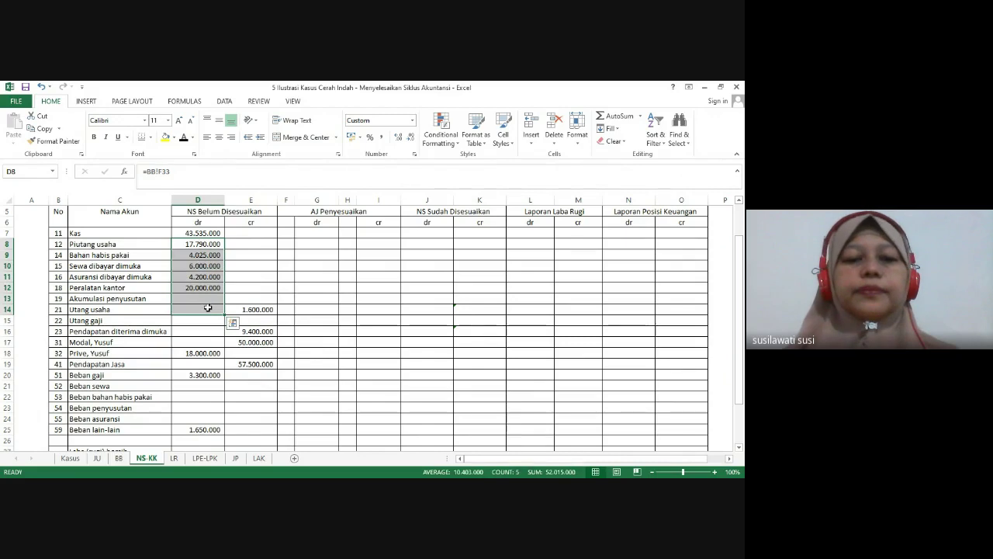
pyautogui.click(251, 375)
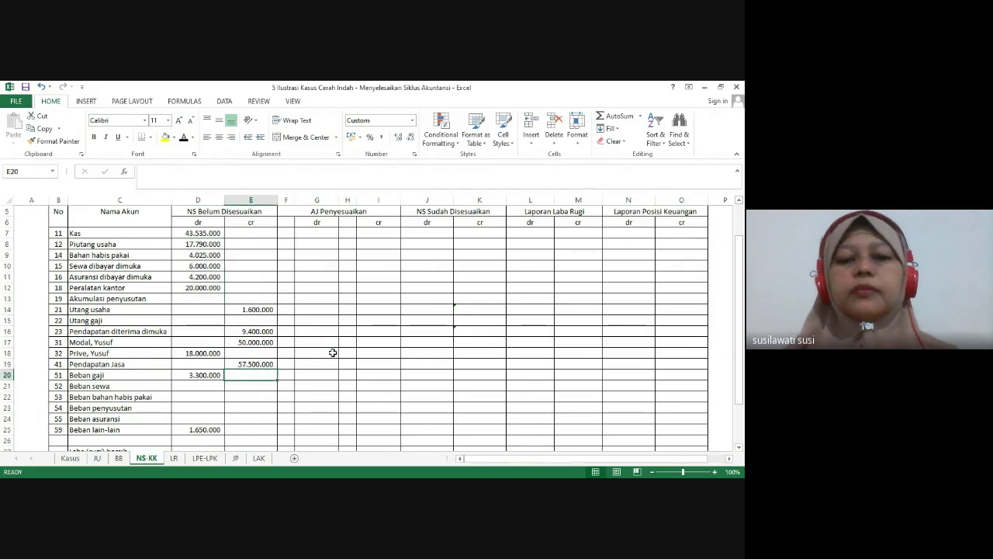
# Enlarge the worksheet to 190% and examine the NS Belum Disesuaikan debit and credit columns, starting with the Kas formula
pyautogui.click(690, 472)
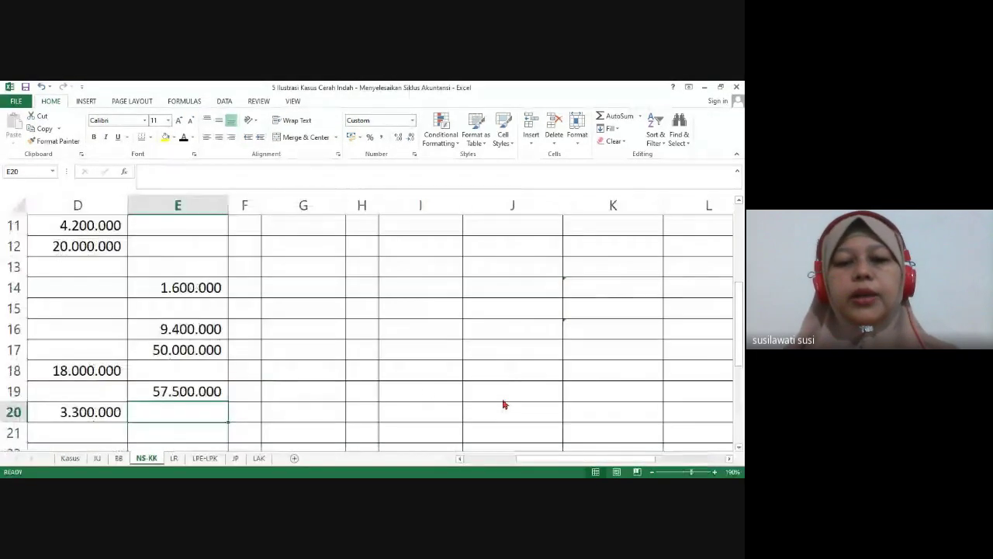
pyautogui.click(426, 391)
pyautogui.press('Left')
pyautogui.press('Left')
pyautogui.press('Left')
pyautogui.press('Left')
pyautogui.press('Left')
pyautogui.press('Left')
pyautogui.press('Home')
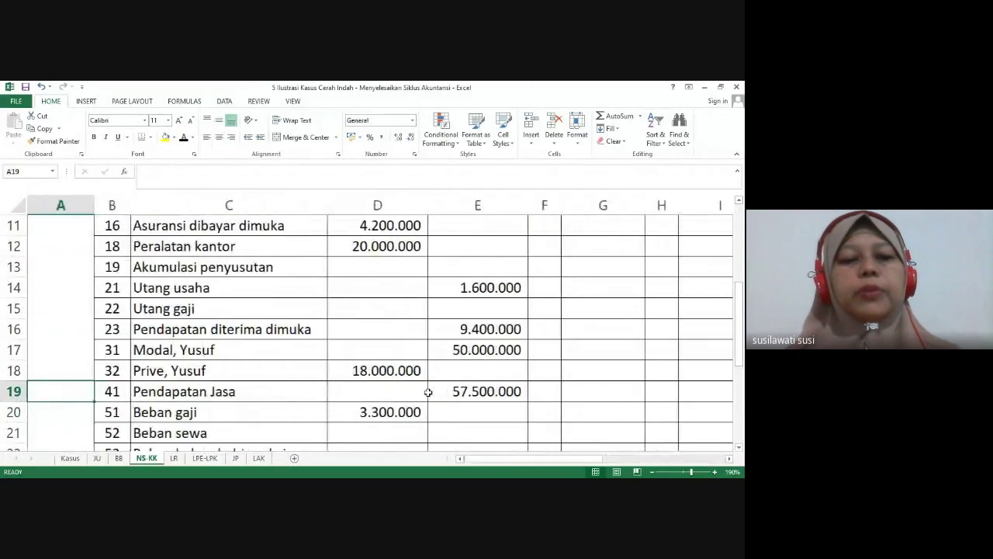
pyautogui.hotkey('ctrl', 'Home')
pyautogui.click(383, 350)
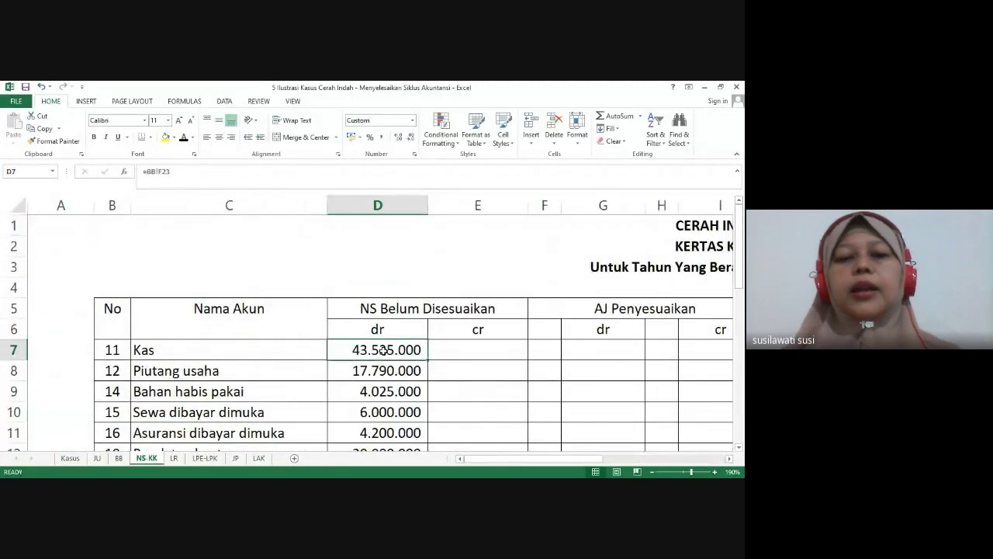
pyautogui.click(407, 205)
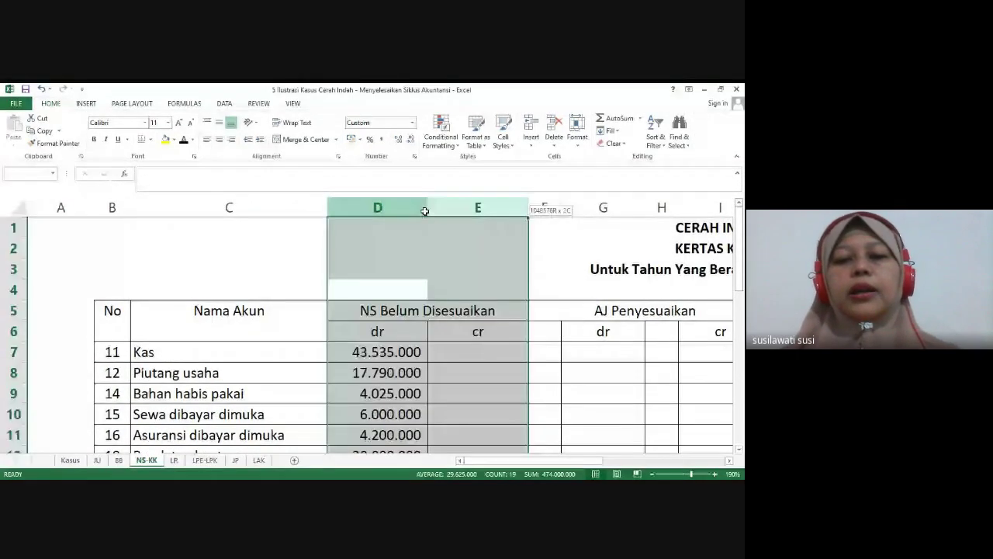
# Reveal the NS Belum Disesuaikan totals in D30:E30 with black font colour and check the debit total's SUM formula
pyautogui.moveTo(738, 256); pyautogui.dragTo(737, 450)
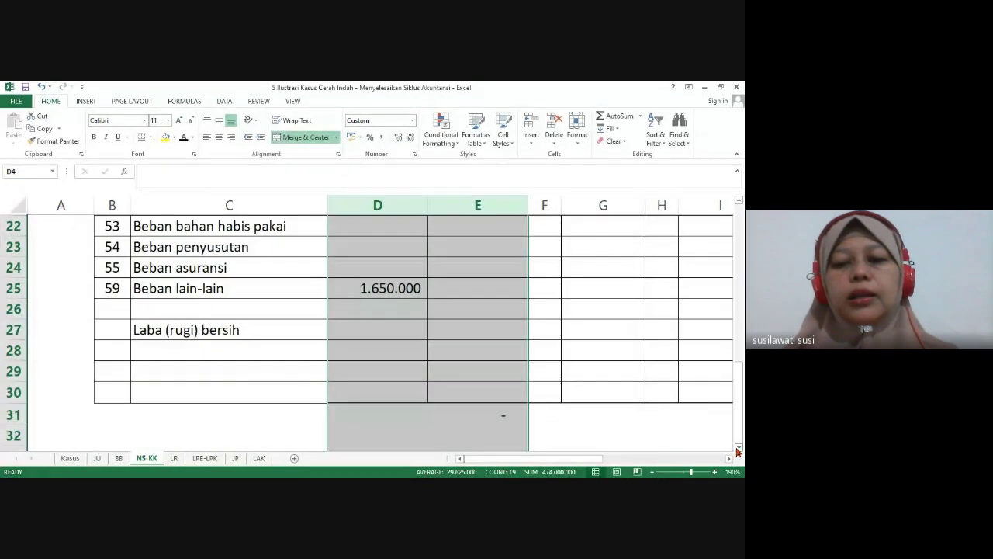
pyautogui.moveTo(388, 393); pyautogui.dragTo(451, 392)
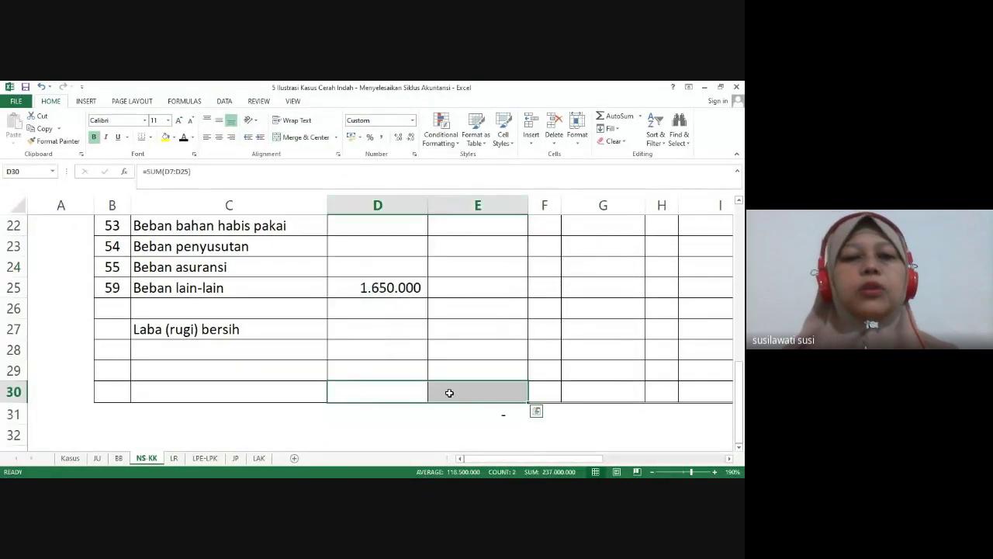
pyautogui.click(185, 138)
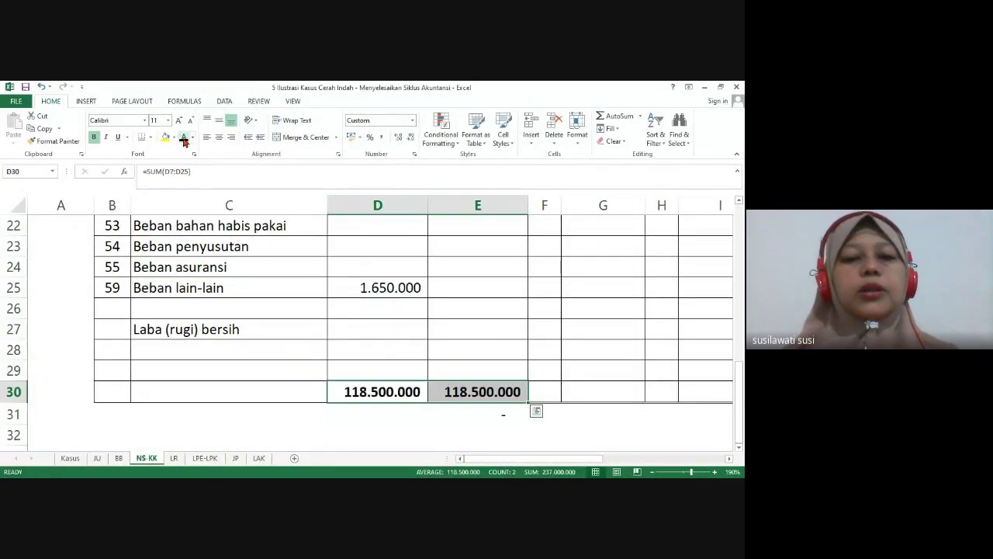
pyautogui.click(399, 391)
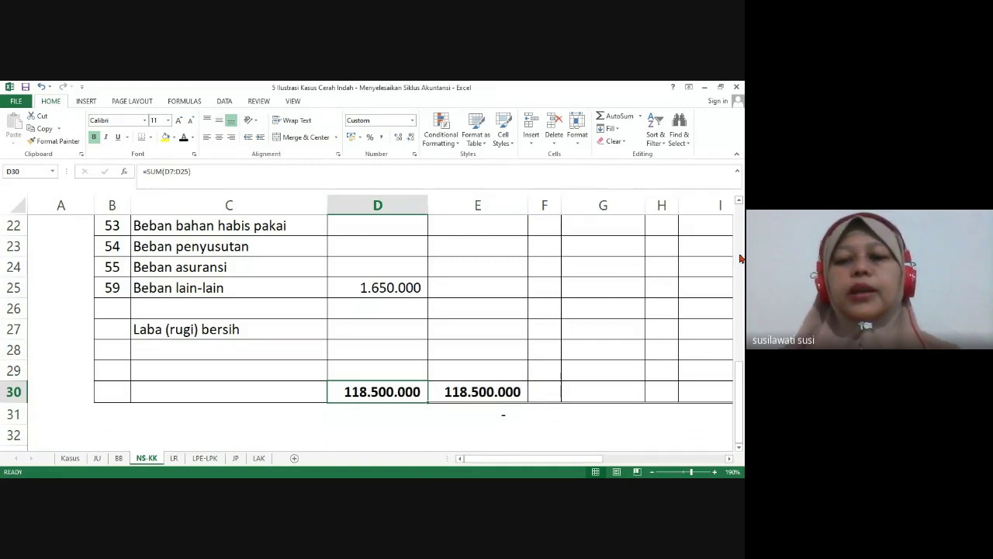
# Consult the adjusting journal on the BB sheet and reveal the Beban asuransi debit adjustment in F24:G24 of NS-KK with black font colour
pyautogui.scroll(7, 682, 392)
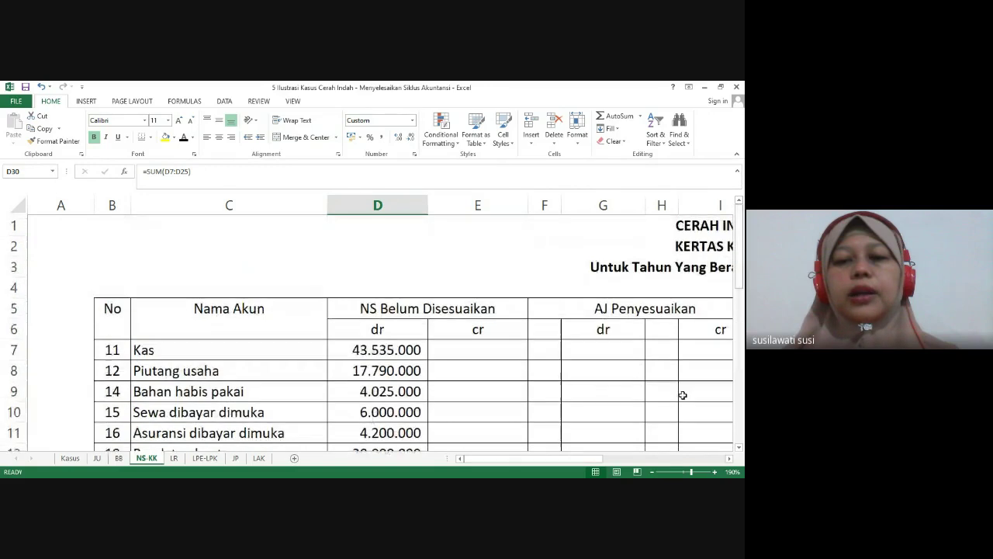
pyautogui.click(730, 459)
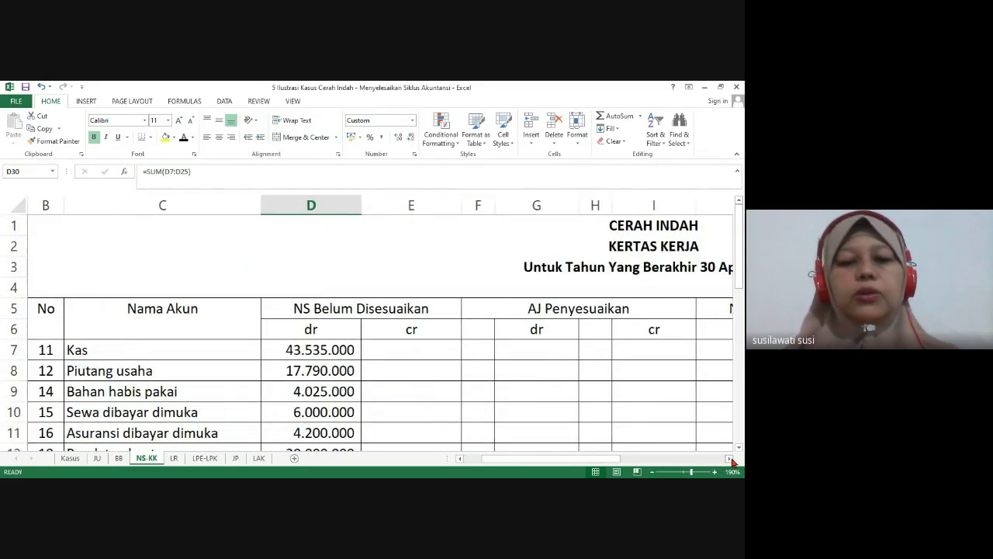
pyautogui.click(481, 355)
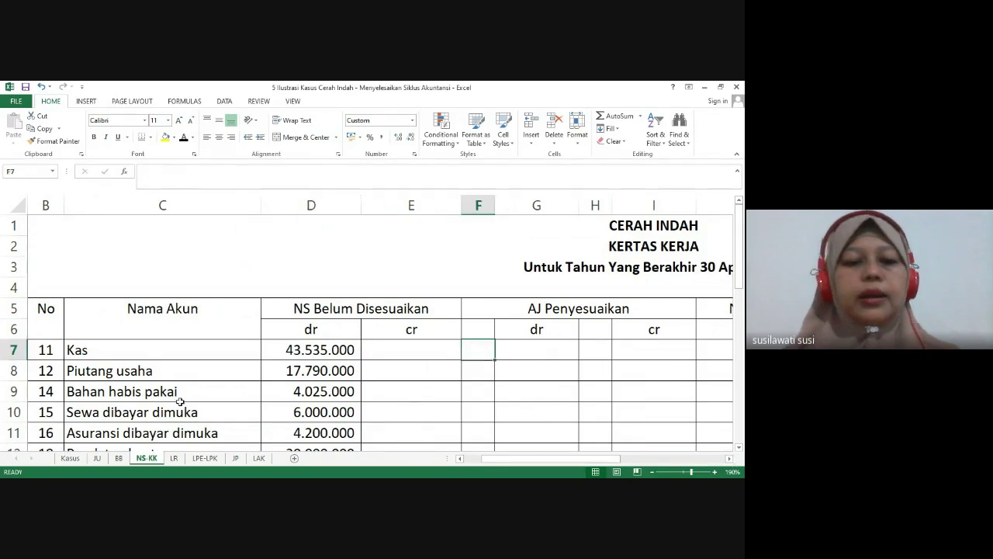
pyautogui.click(118, 459)
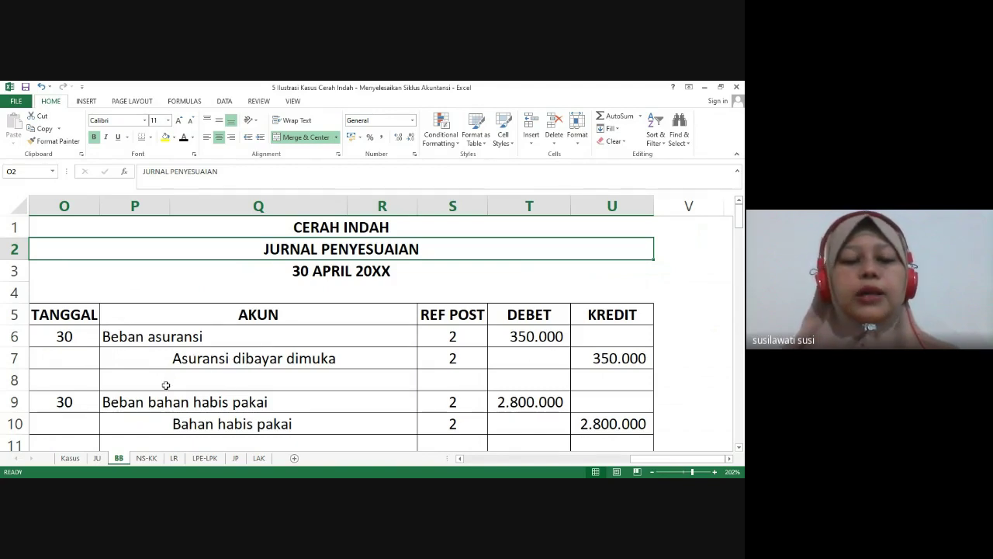
pyautogui.click(145, 459)
pyautogui.click(156, 385)
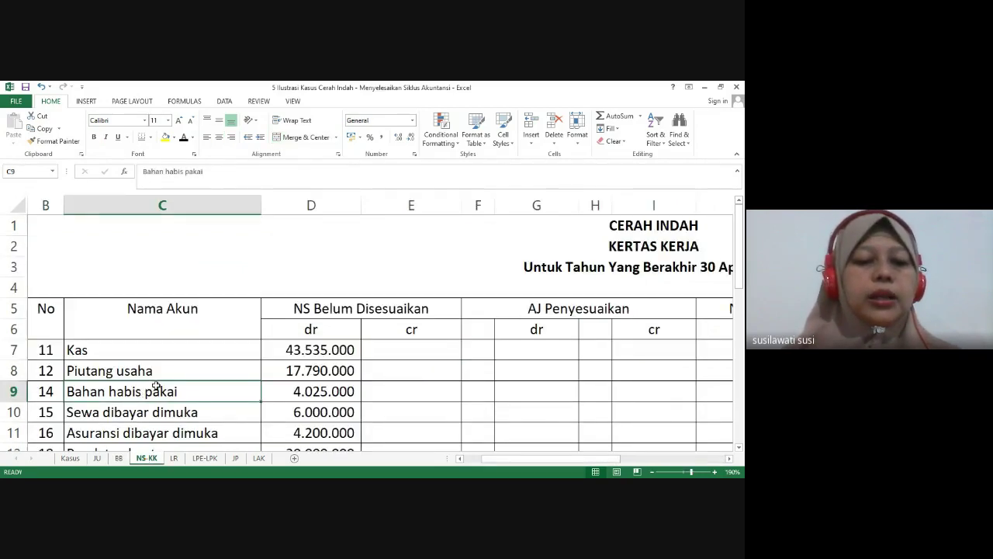
pyautogui.hotkey('ctrl', 'Down')
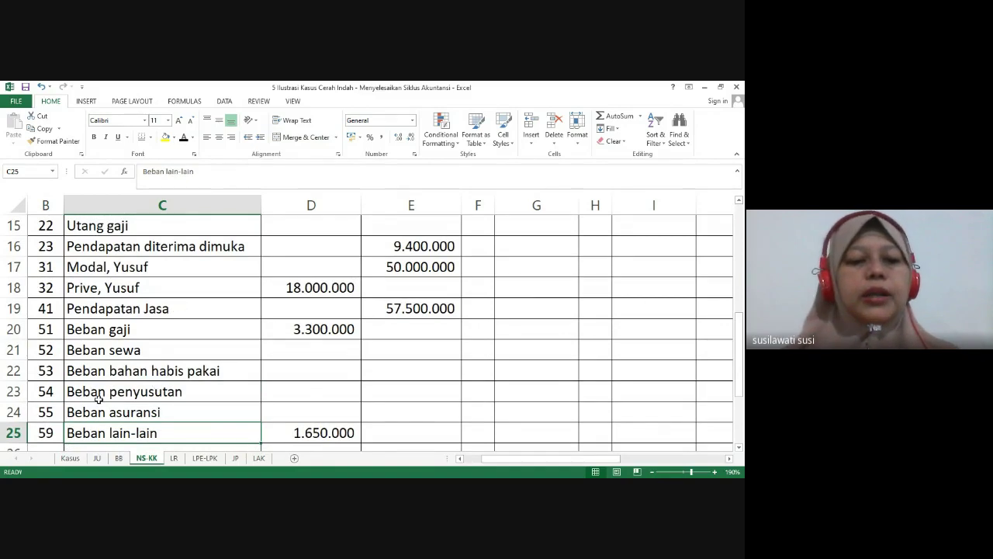
pyautogui.click(118, 414)
pyautogui.press('Right')
pyautogui.press('Right')
pyautogui.press('Right')
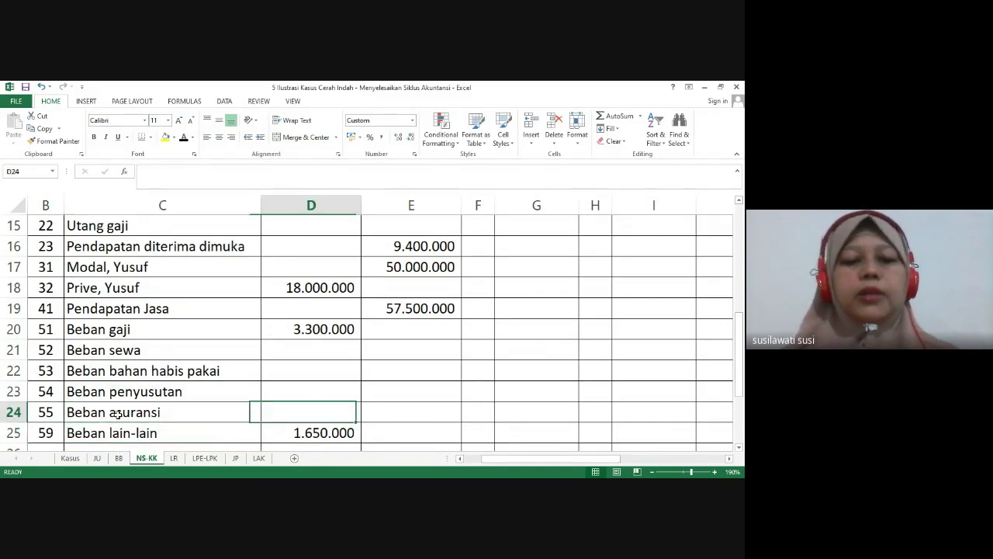
pyautogui.hotkey('shift', 'Right')
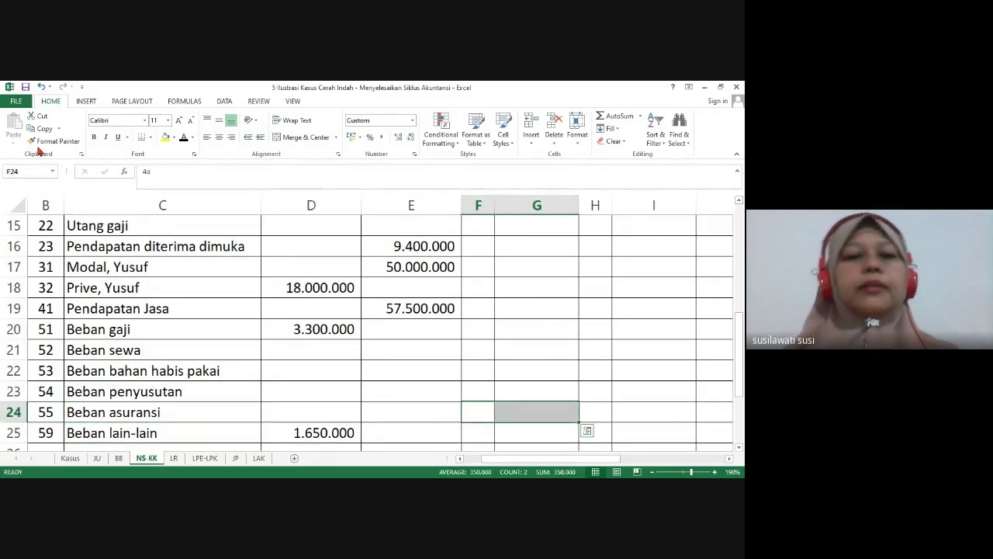
pyautogui.click(184, 138)
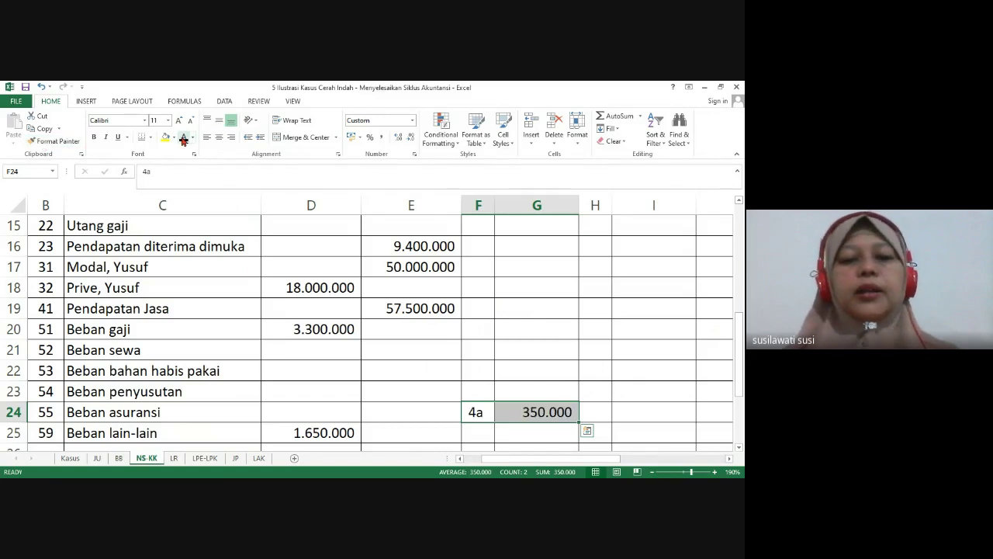
# Reveal the 4a credit adjustment for Asuransi dibayar dimuka in H11:I11 with black font colour
pyautogui.press('Up')
pyautogui.press('Up')
pyautogui.press('Up')
pyautogui.press('Up')
pyautogui.press('Up')
pyautogui.press('Up')
pyautogui.press('Up')
pyautogui.press('Up')
pyautogui.press('Up')
pyautogui.press('Up')
pyautogui.press('Up')
pyautogui.press('Up')
pyautogui.press('Up')
pyautogui.press('Up')
pyautogui.press('Up')
pyautogui.press('Up')
pyautogui.press('Up')
pyautogui.press('Up')
pyautogui.press('Up')
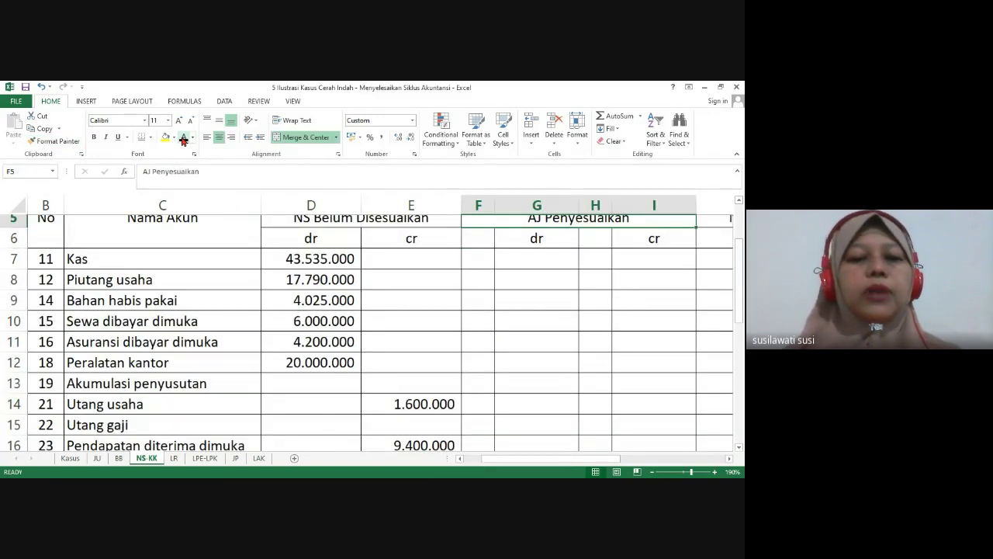
pyautogui.hotkey('ctrl', 'Home')
pyautogui.press('Down')
pyautogui.press('Down')
pyautogui.press('Down')
pyautogui.press('Down')
pyautogui.press('Down')
pyautogui.press('Down')
pyautogui.press('Down')
pyautogui.press('Down')
pyautogui.press('Down')
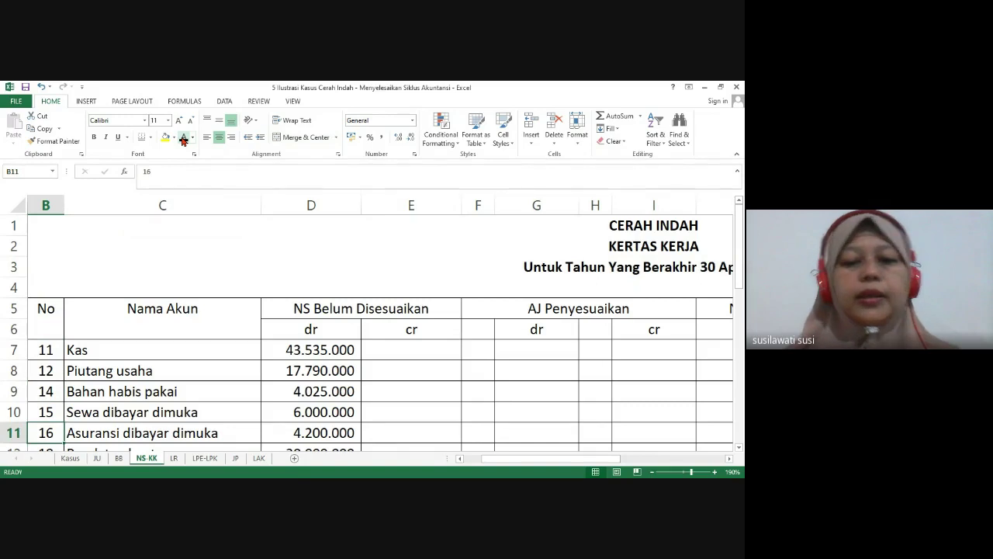
pyautogui.press('Right')
pyautogui.press('Right')
pyautogui.press('Right')
pyautogui.press('Right')
pyautogui.press('Right')
pyautogui.press('Right')
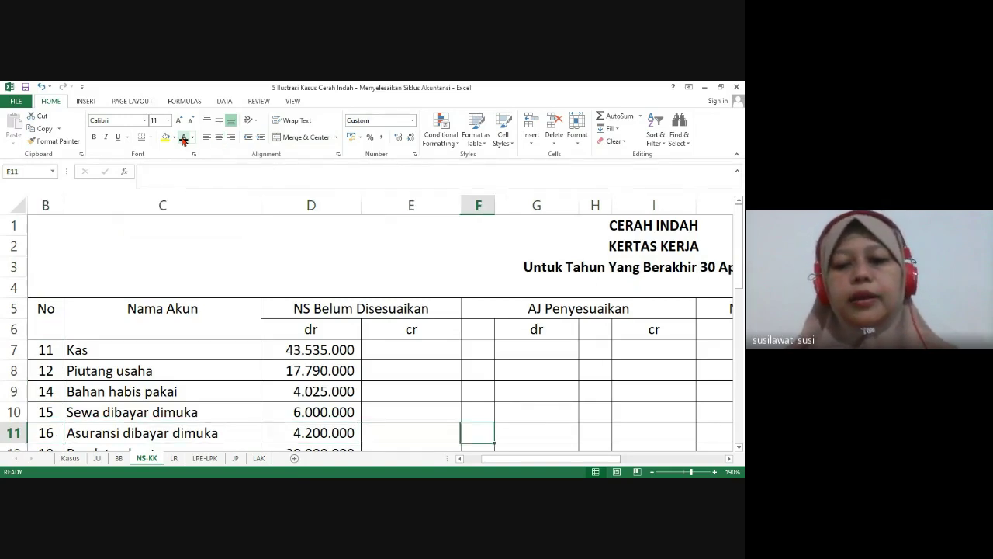
pyautogui.hotkey('shift', 'Right')
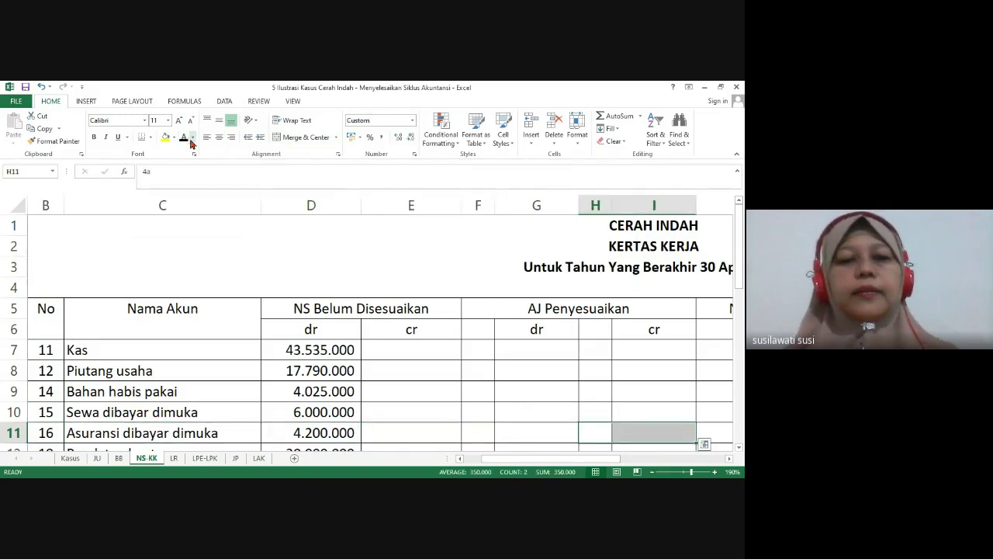
pyautogui.click(184, 140)
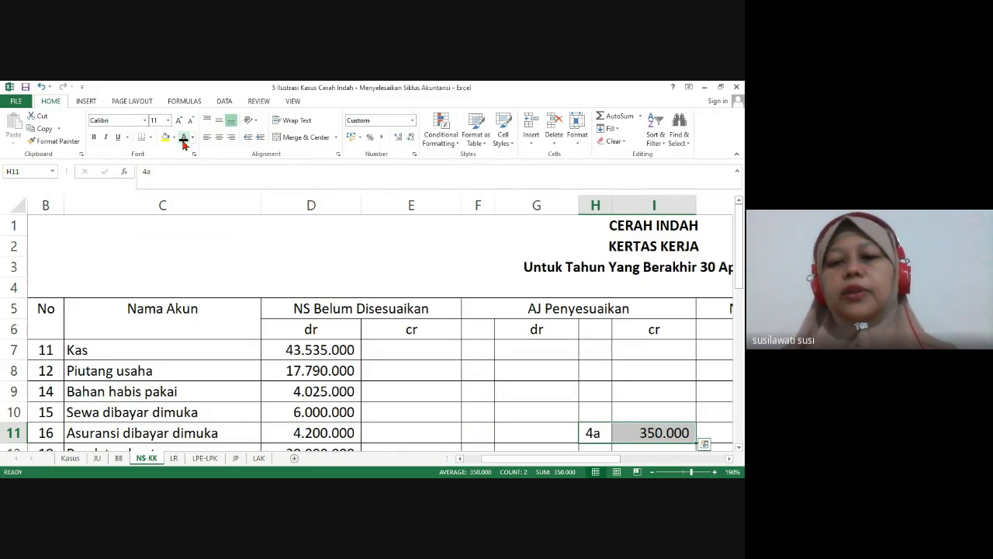
# Fill the AJ Penyesuaikan columns F:I with yellow to expose the hidden entries and return their fill to white
pyautogui.press('Down')
pyautogui.press('Down')
pyautogui.press('Down')
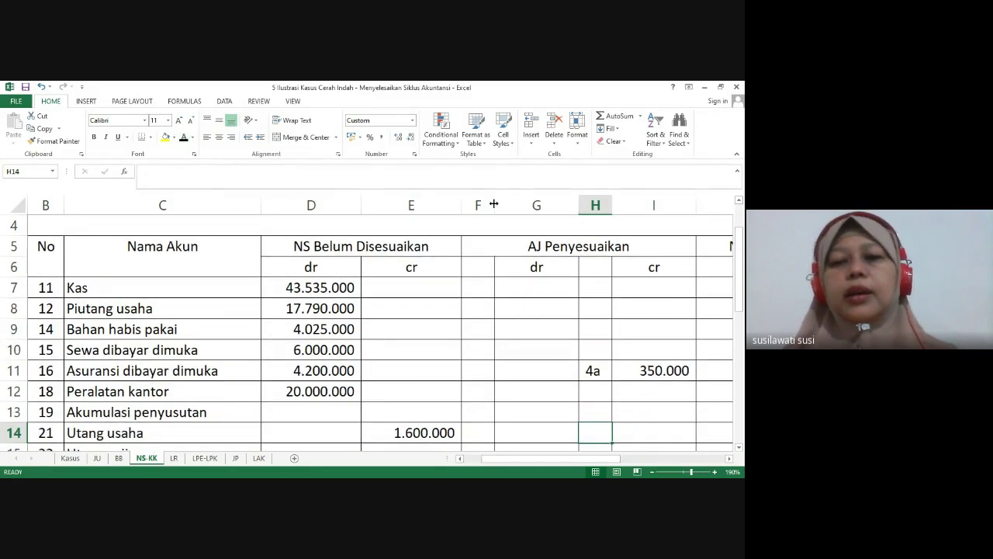
pyautogui.moveTo(493, 204); pyautogui.dragTo(632, 225)
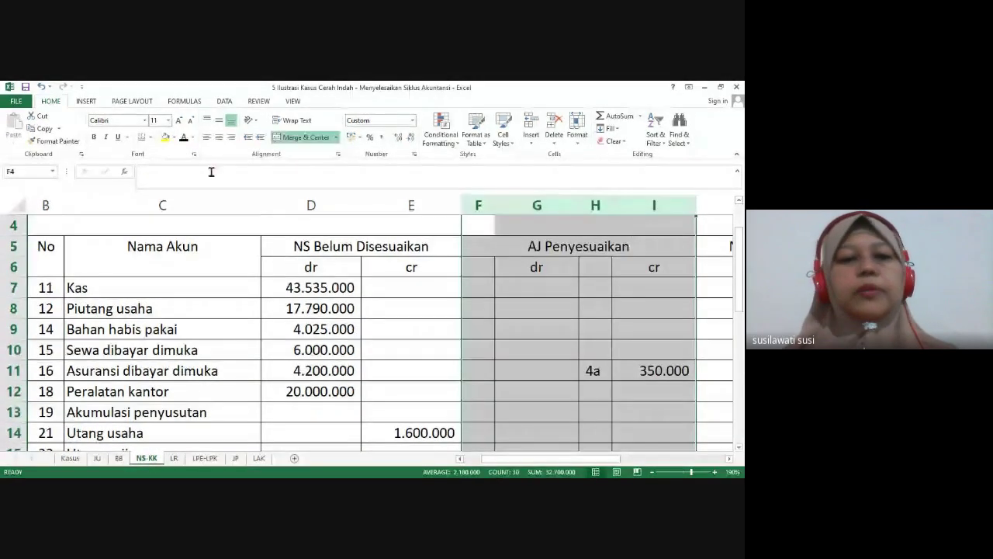
pyautogui.click(165, 137)
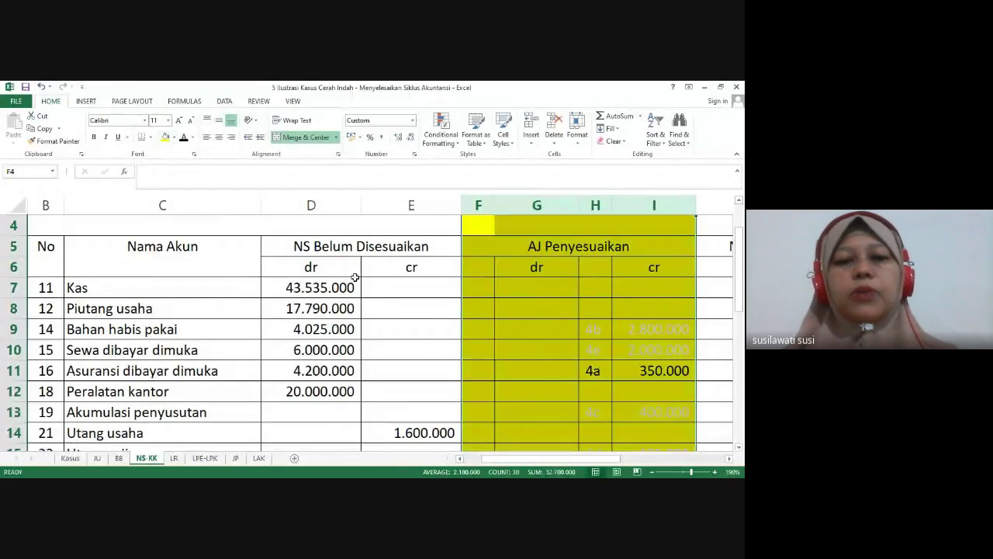
pyautogui.click(174, 139)
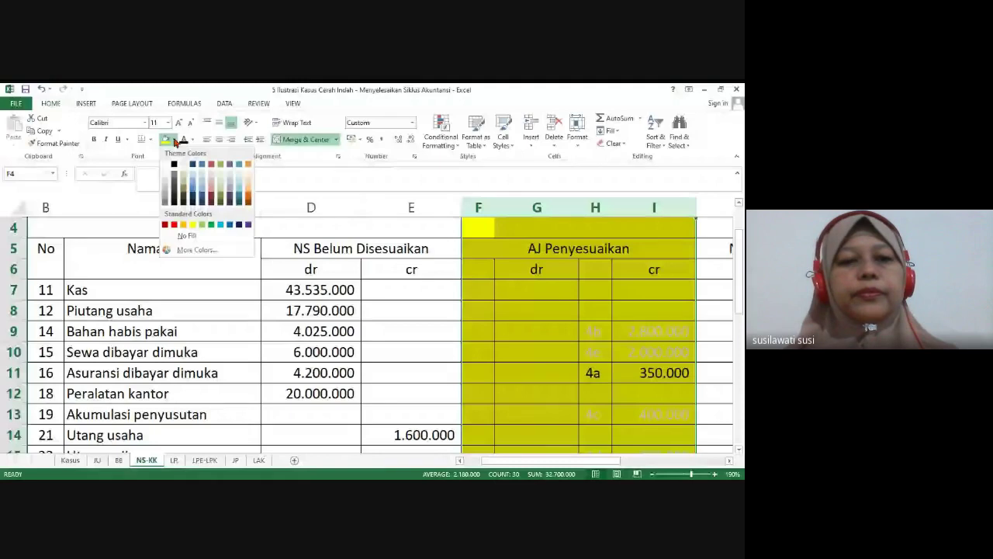
pyautogui.click(164, 185)
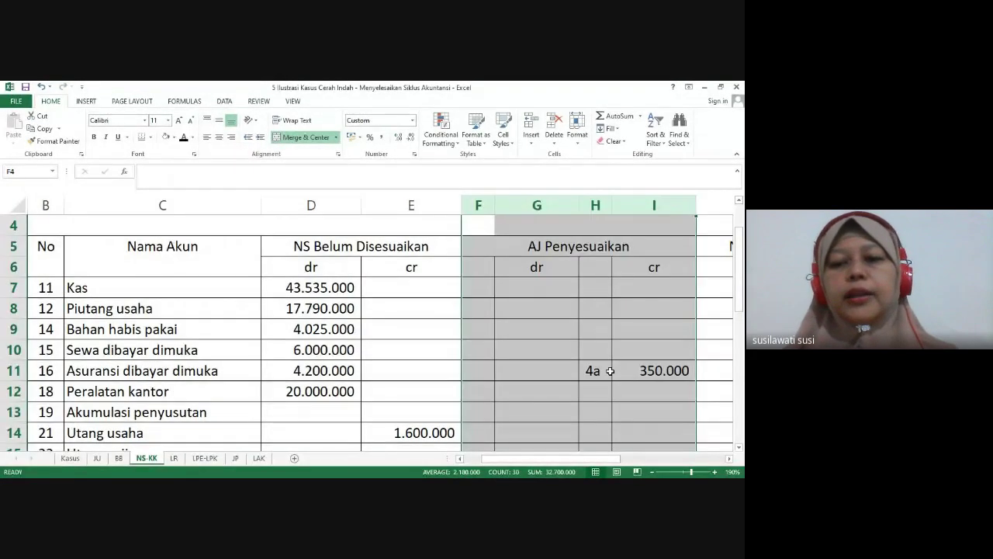
# Consult the Beban bahan habis pakai entry on the BB sheet and reveal its 4b debit adjustment in F22:G22 of NS-KK with black font colour
pyautogui.click(119, 458)
pyautogui.click(118, 408)
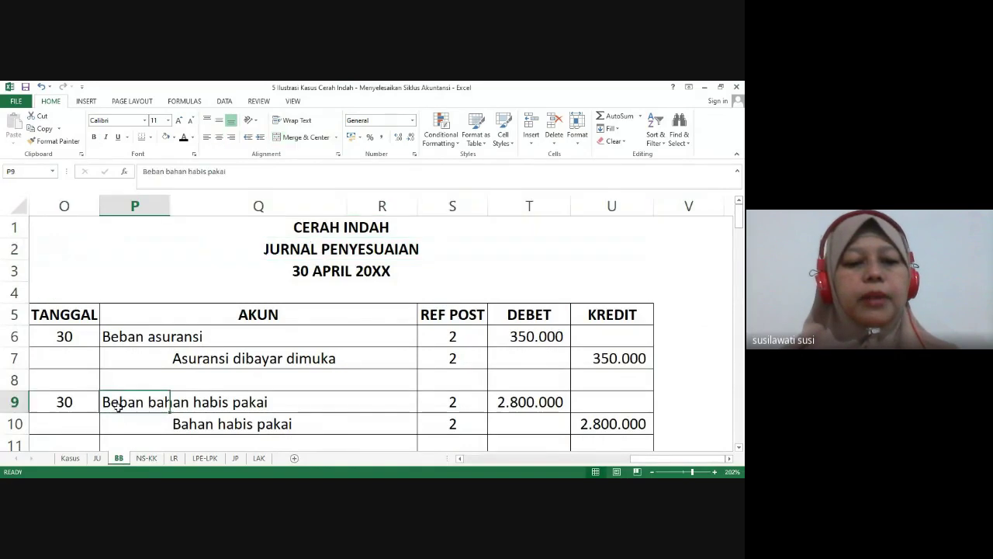
pyautogui.click(190, 419)
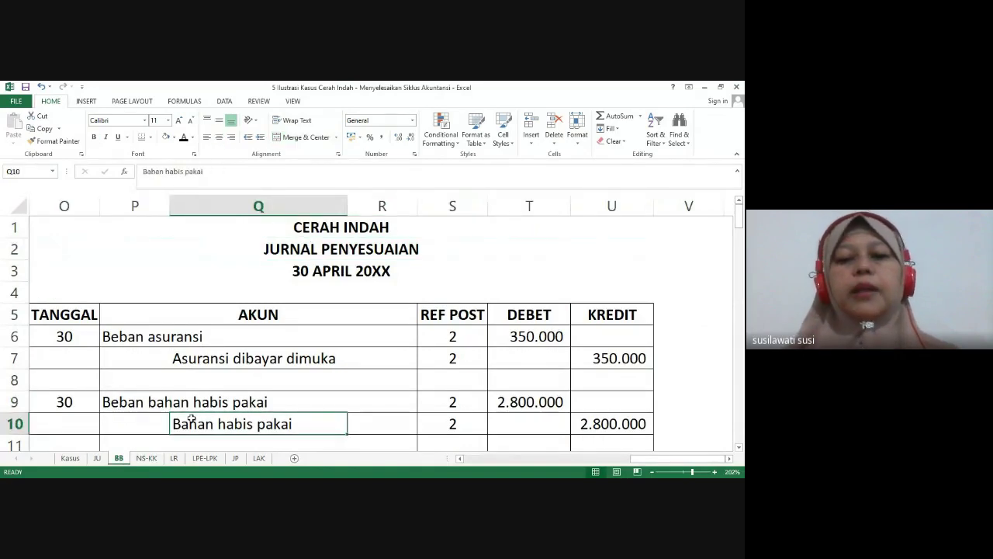
pyautogui.click(143, 459)
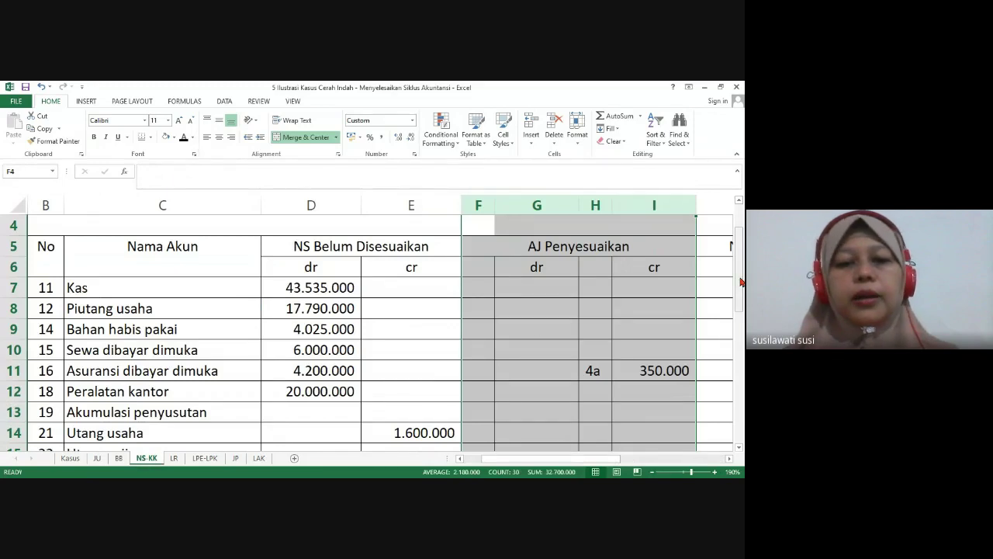
pyautogui.moveTo(742, 281); pyautogui.dragTo(741, 349)
pyautogui.moveTo(477, 391); pyautogui.dragTo(514, 389)
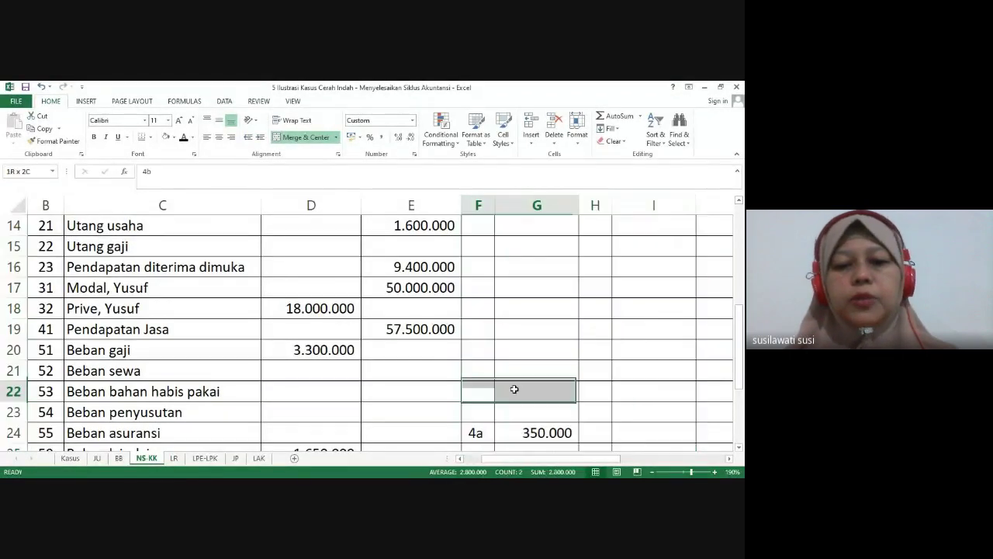
pyautogui.write('4b\t2.800.000')
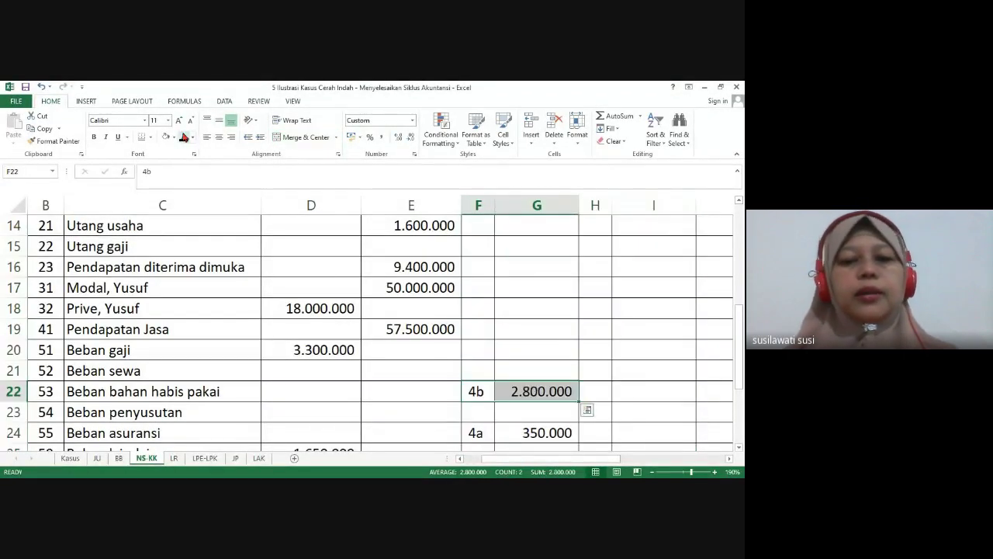
# Reveal the 4b credit adjustment for Bahan habis pakai in H9:I9 with black font colour
pyautogui.scroll(3, 742, 227)
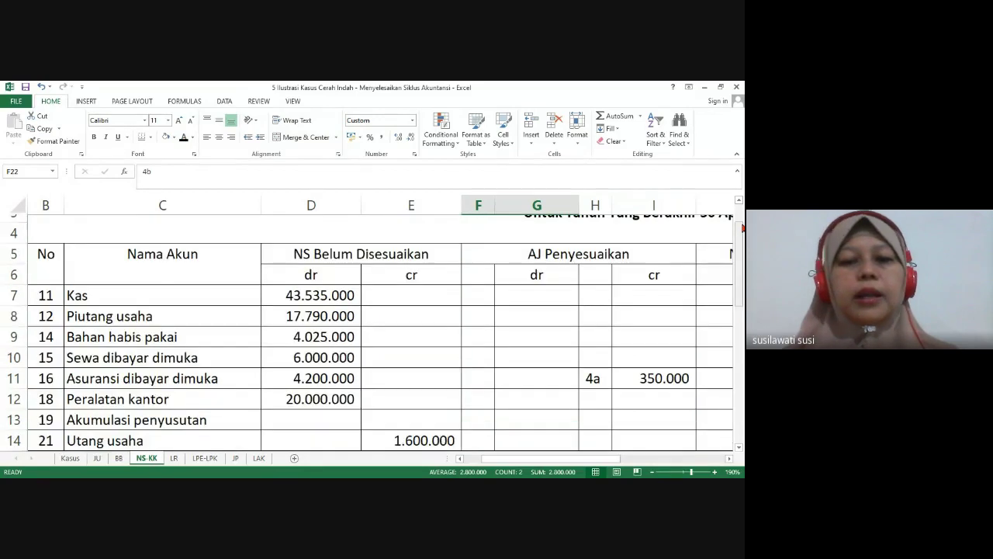
pyautogui.click(592, 351)
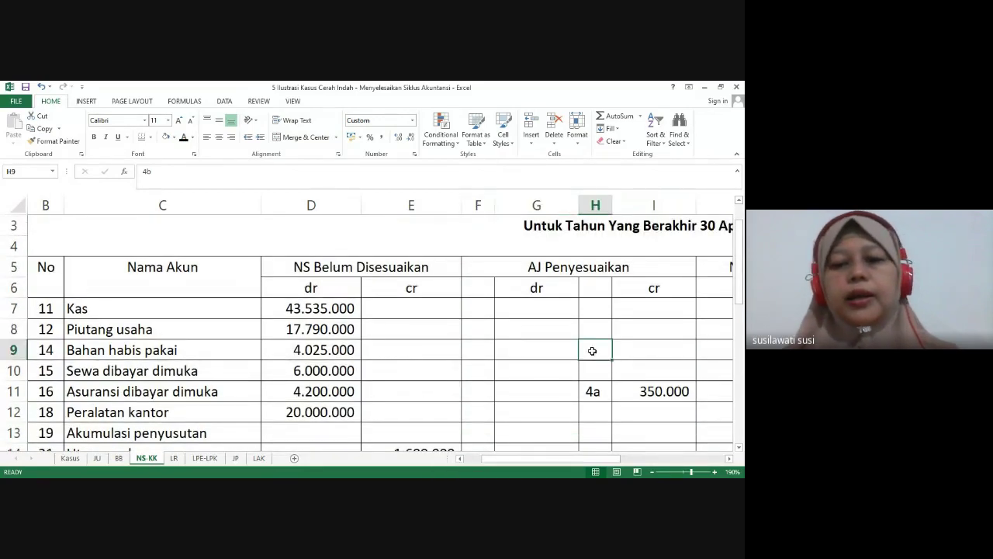
pyautogui.write('4b\t2.800.000')
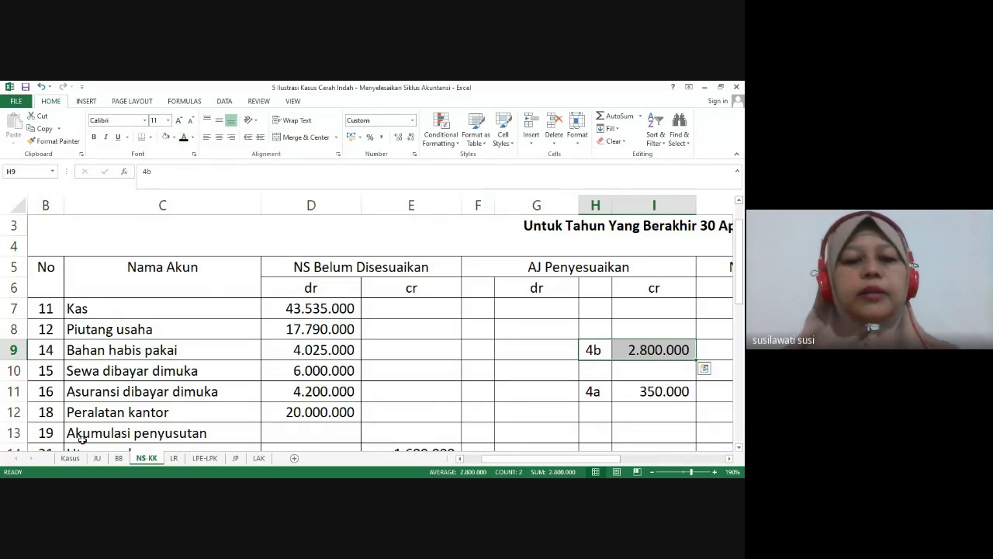
# Review the adjusting journal entries for Beban penyusutan, Beban gaji and Beban sewa on the BB sheet
pyautogui.click(119, 458)
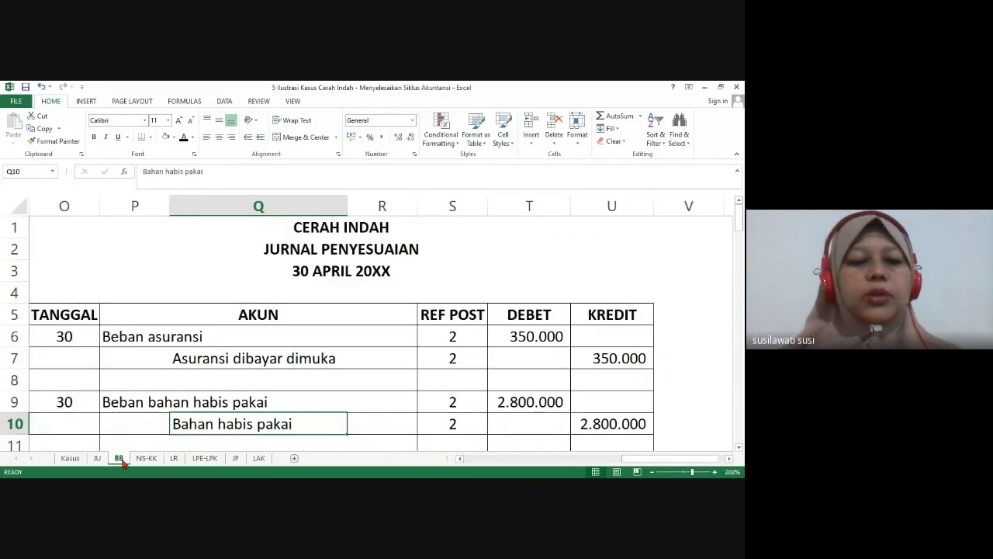
pyautogui.click(77, 402)
pyautogui.press('Down')
pyautogui.press('Down')
pyautogui.press('Down')
pyautogui.press('Down')
pyautogui.press('Down')
pyautogui.press('Down')
pyautogui.press('Down')
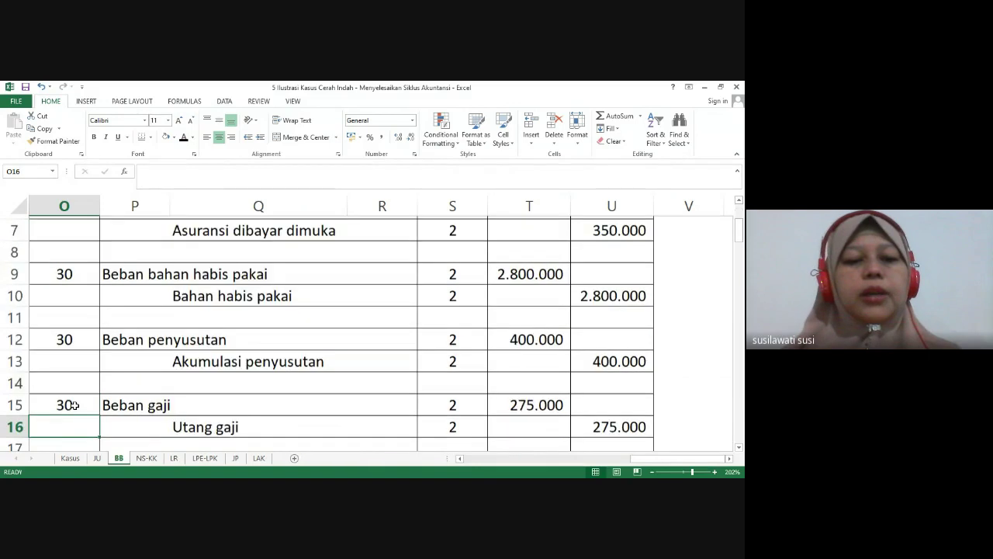
pyautogui.press('Down')
pyautogui.press('Down')
pyautogui.press('Down')
pyautogui.press('Down')
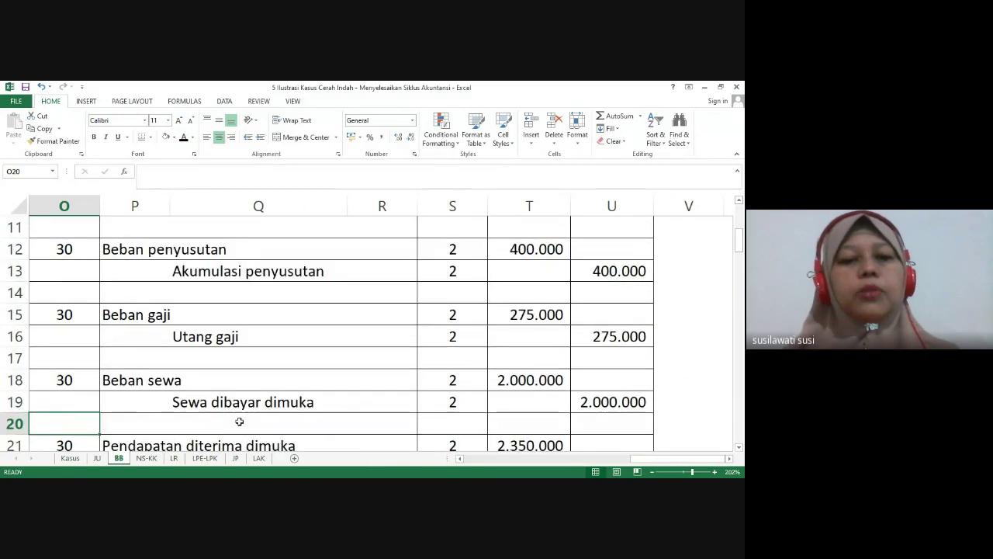
# Reveal the 4c debit adjustment for Beban penyusutan in F23:G23 of the NS-KK sheet with black font colour
pyautogui.click(148, 459)
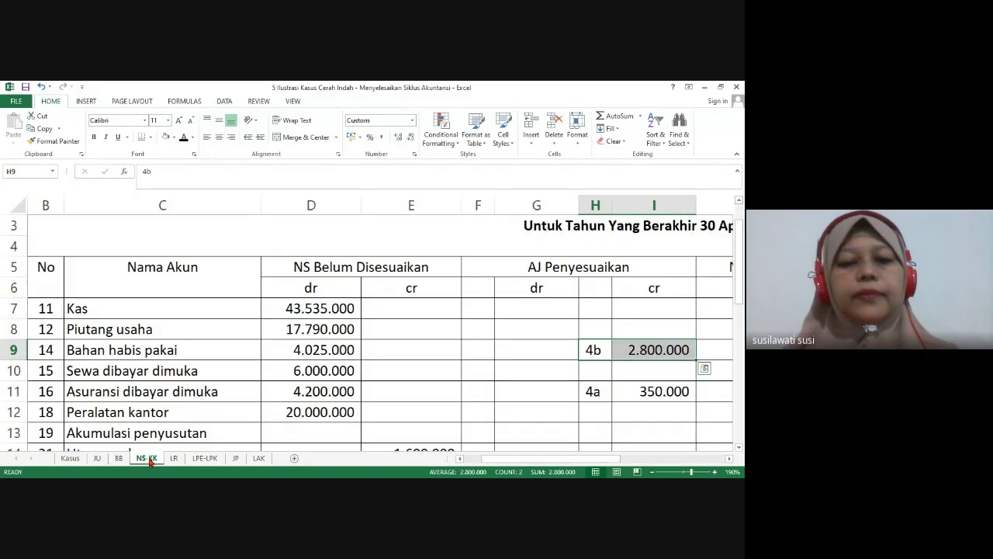
pyautogui.scroll(-4, 743, 370)
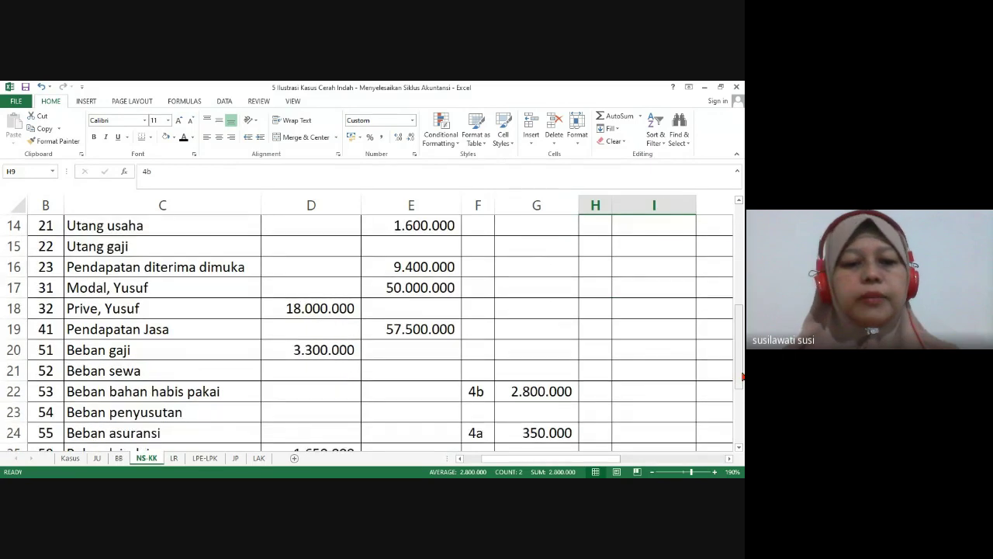
pyautogui.click(481, 411)
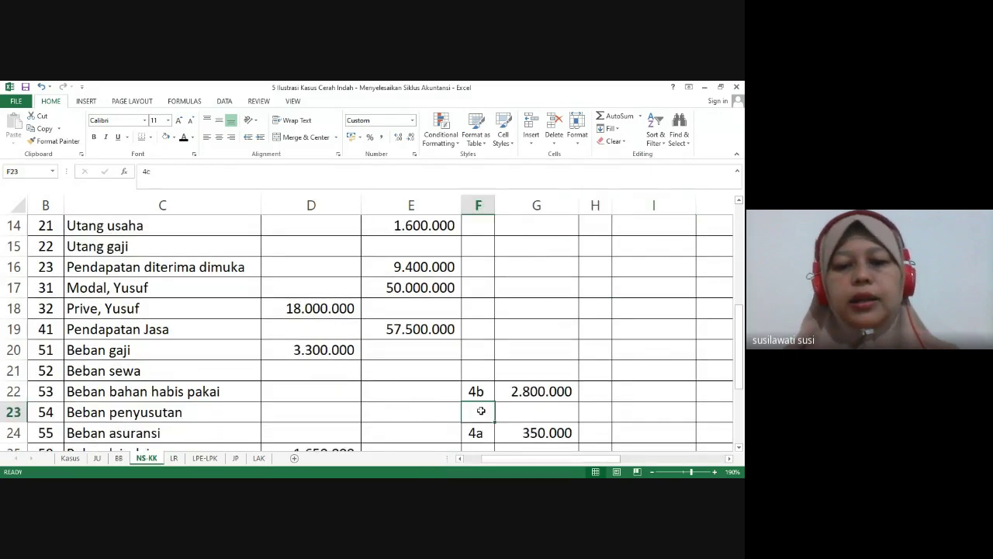
pyautogui.moveTo(481, 410); pyautogui.dragTo(543, 411)
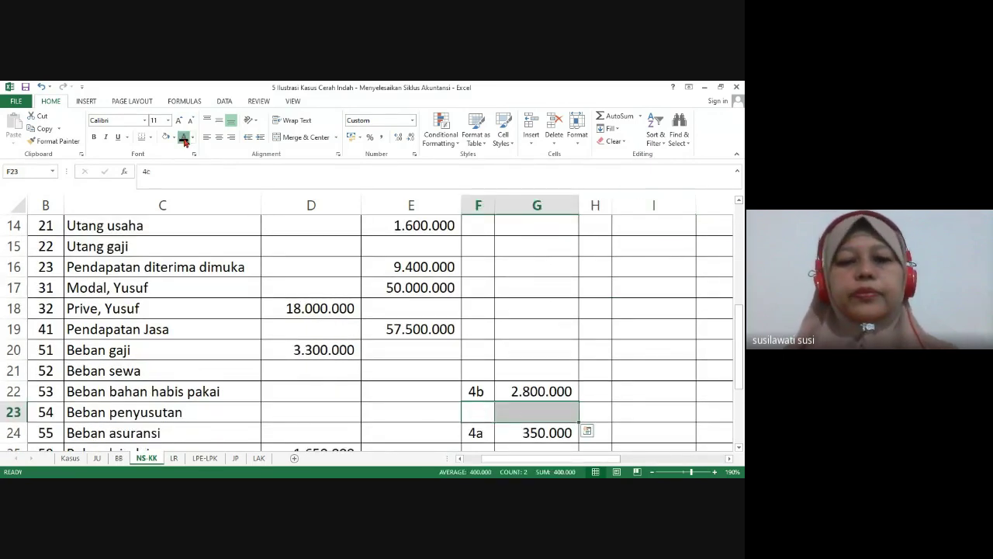
pyautogui.click(184, 139)
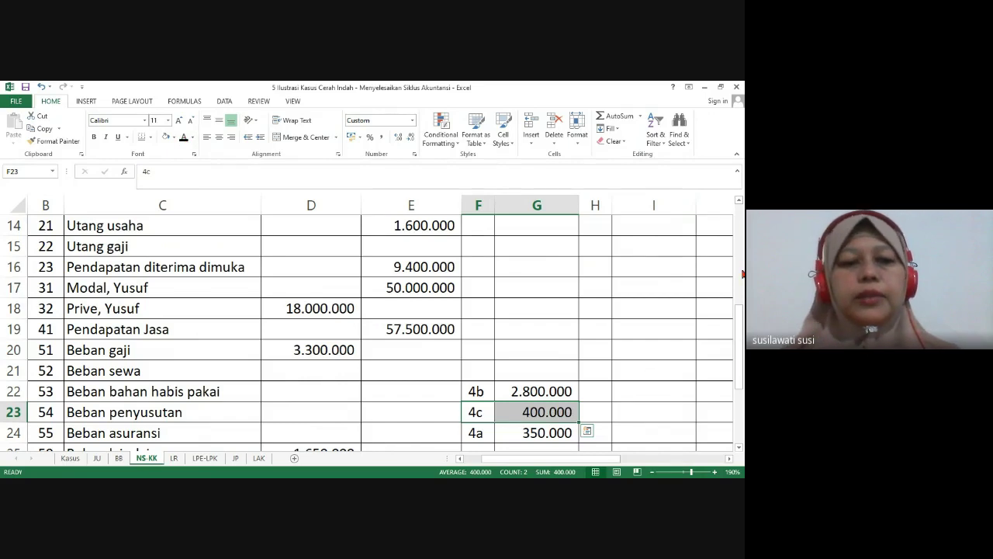
# Reveal the 4c credit adjustment for Akumulasi penyusutan in H13:I13 with black font colour
pyautogui.scroll(4, 743, 274)
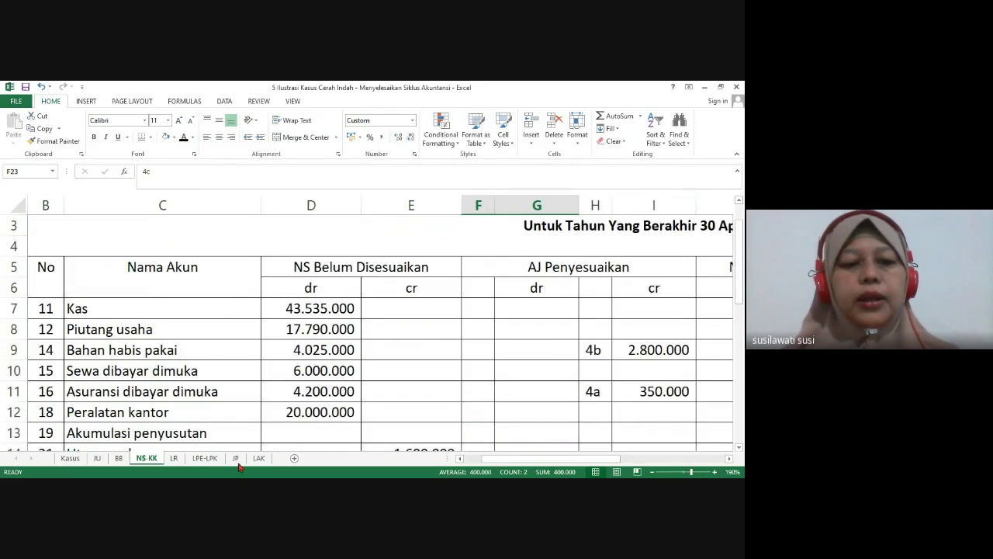
pyautogui.click(591, 435)
pyautogui.hotkey('shift', 'Right')
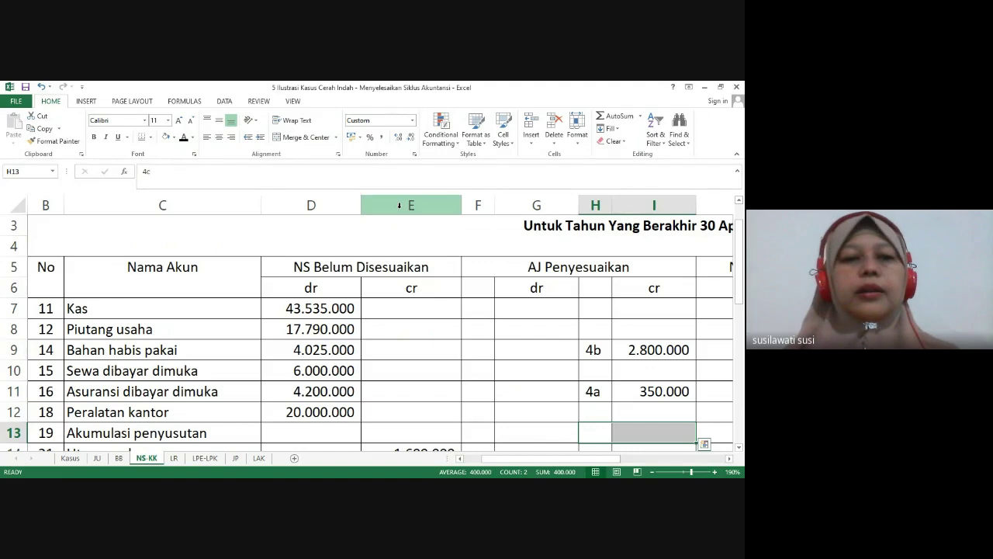
pyautogui.click(184, 139)
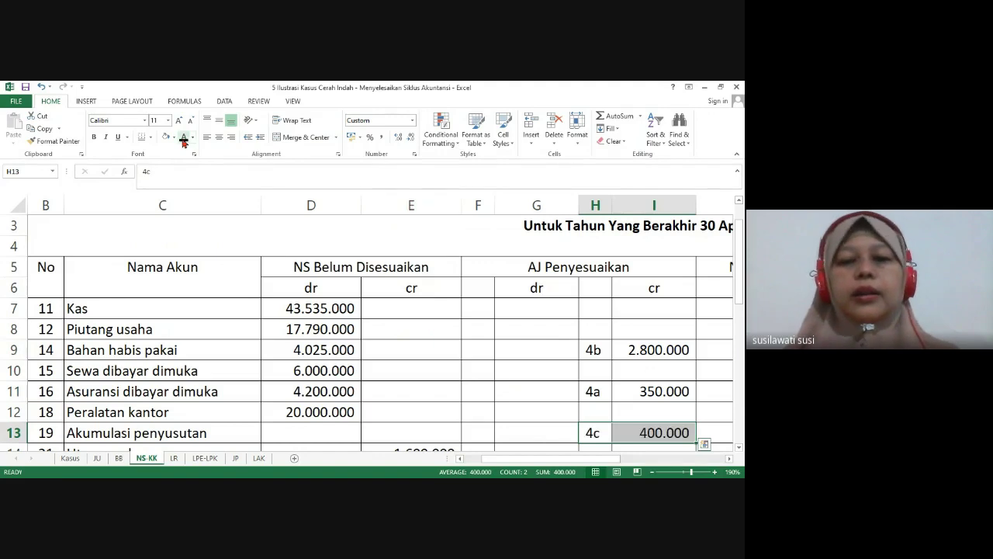
pyautogui.click(384, 388)
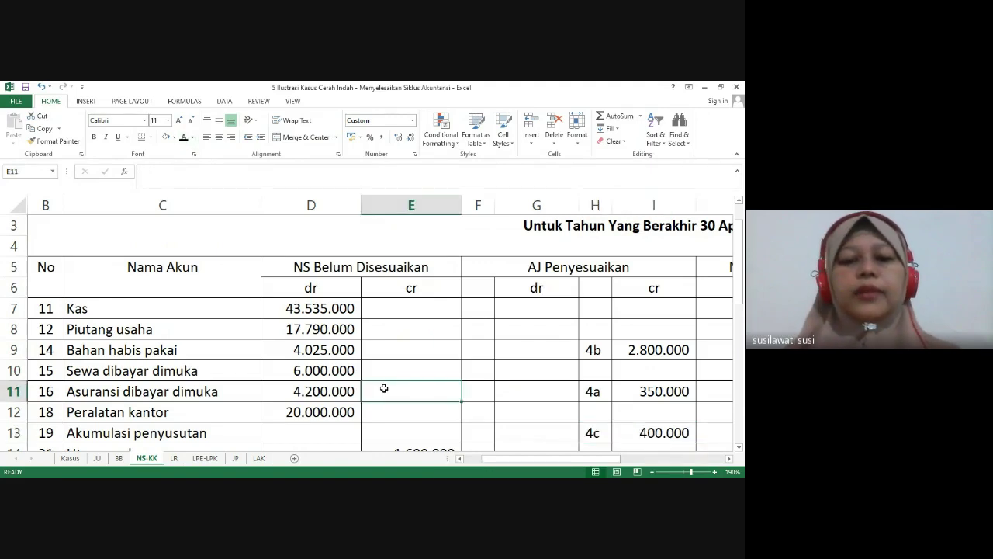
# Consult the Beban gaji entry on the BB sheet and reveal its 4d debit adjustment in F20:G20 of NS-KK with black font colour
pyautogui.click(119, 458)
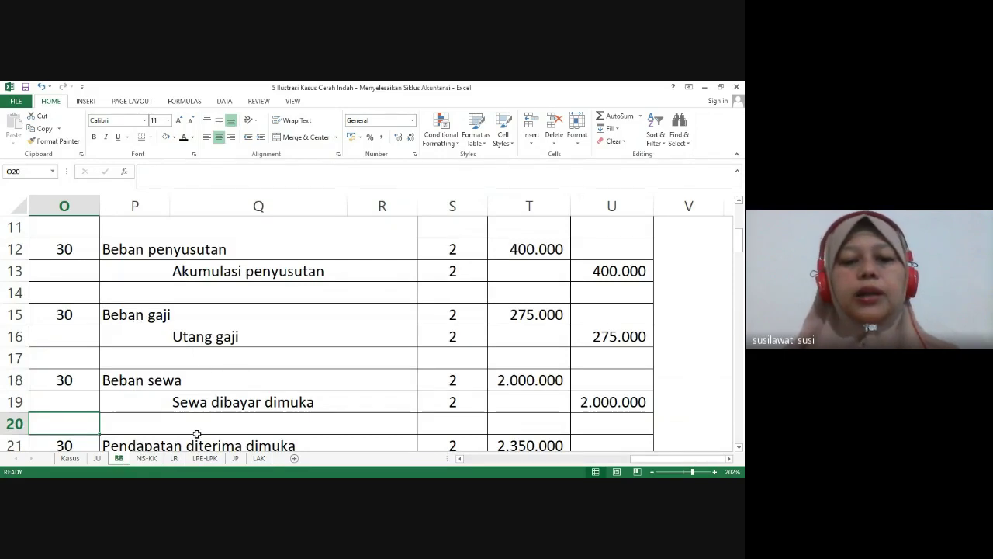
pyautogui.click(140, 459)
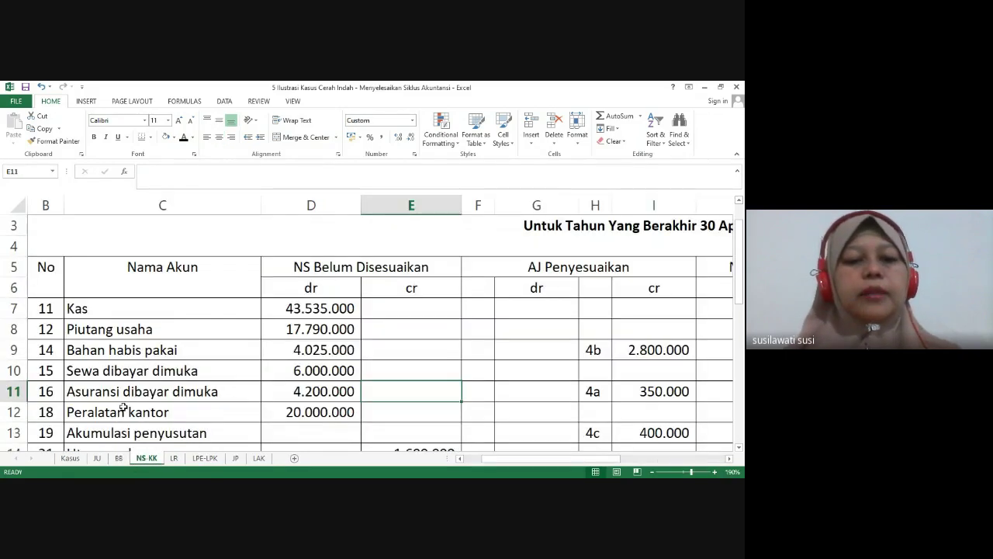
pyautogui.click(123, 406)
pyautogui.press('Down')
pyautogui.press('Down')
pyautogui.press('Down')
pyautogui.press('Down')
pyautogui.press('Down')
pyautogui.press('Down')
pyautogui.press('Down')
pyautogui.press('Down')
pyautogui.press('Down')
pyautogui.press('Down')
pyautogui.press('Down')
pyautogui.press('Down')
pyautogui.press('Down')
pyautogui.press('Up')
pyautogui.press('Up')
pyautogui.press('Up')
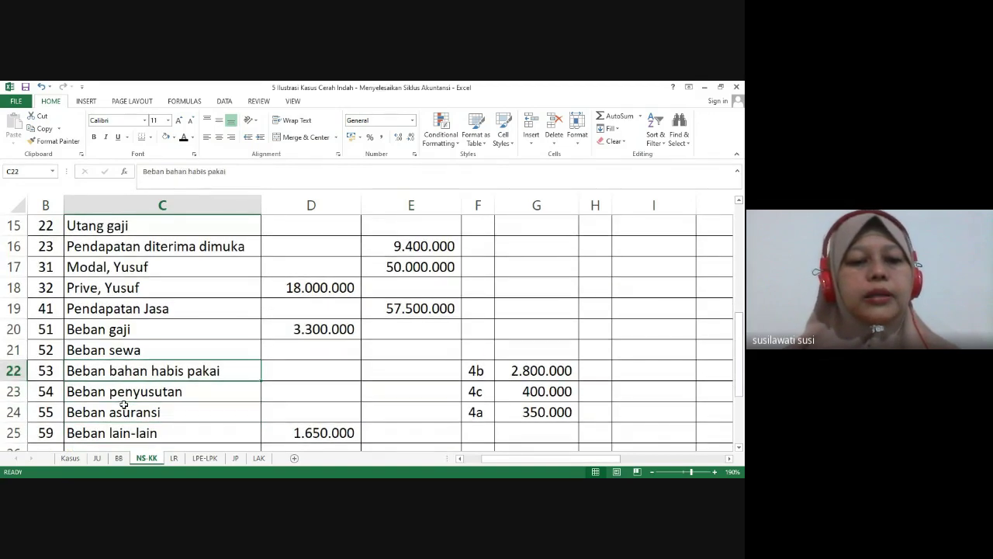
pyautogui.press('Up')
pyautogui.press('Up')
pyautogui.press('Right')
pyautogui.press('Right')
pyautogui.press('Right')
pyautogui.press('Right')
pyautogui.press('Left')
pyautogui.hotkey('shift', 'Right')
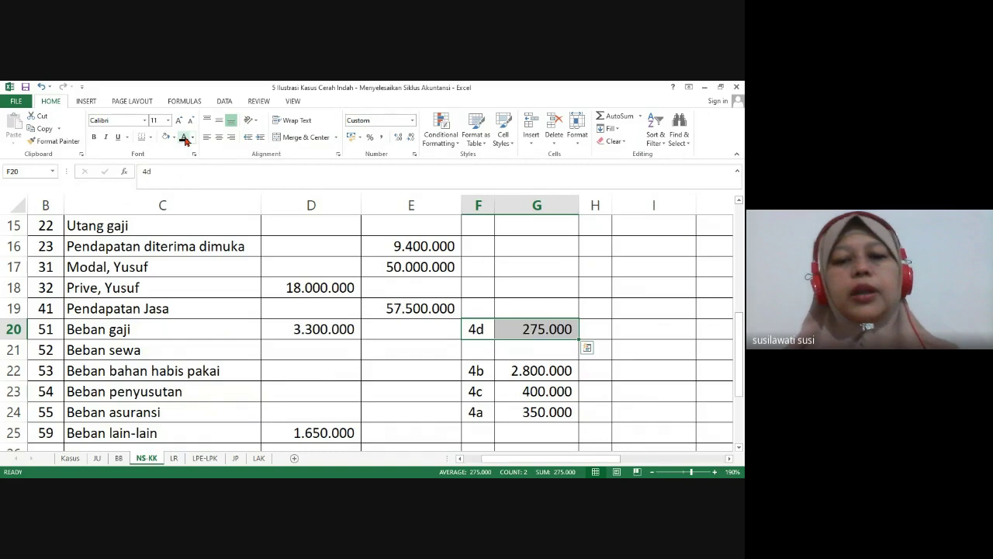
# Reveal the 4d credit adjustment for Utang gaji in H15:I15 of the worksheet with black font colour
pyautogui.press('Up')
pyautogui.press('Up')
pyautogui.press('Up')
pyautogui.press('Up')
pyautogui.press('Up')
pyautogui.press('Right')
pyautogui.press('Right')
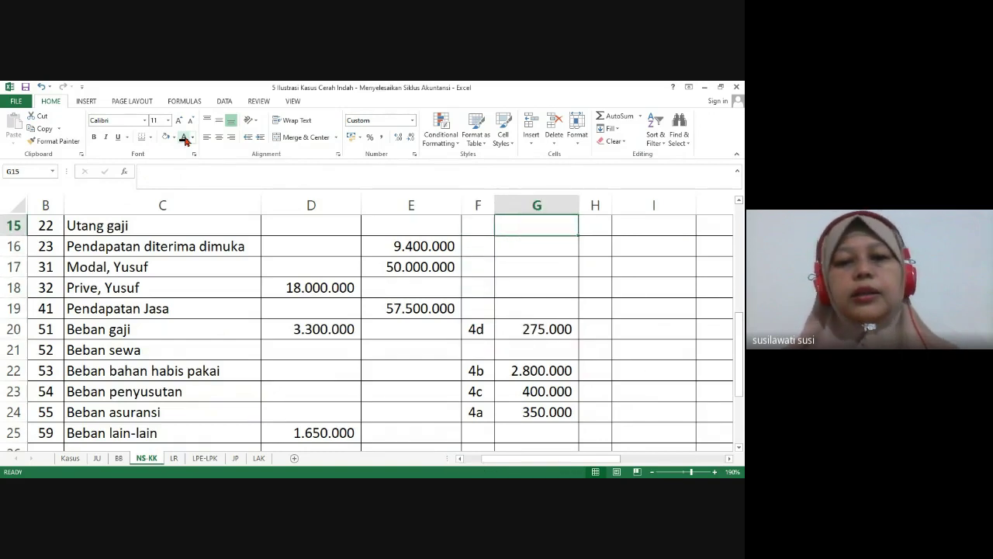
pyautogui.write('4d\t275.000')
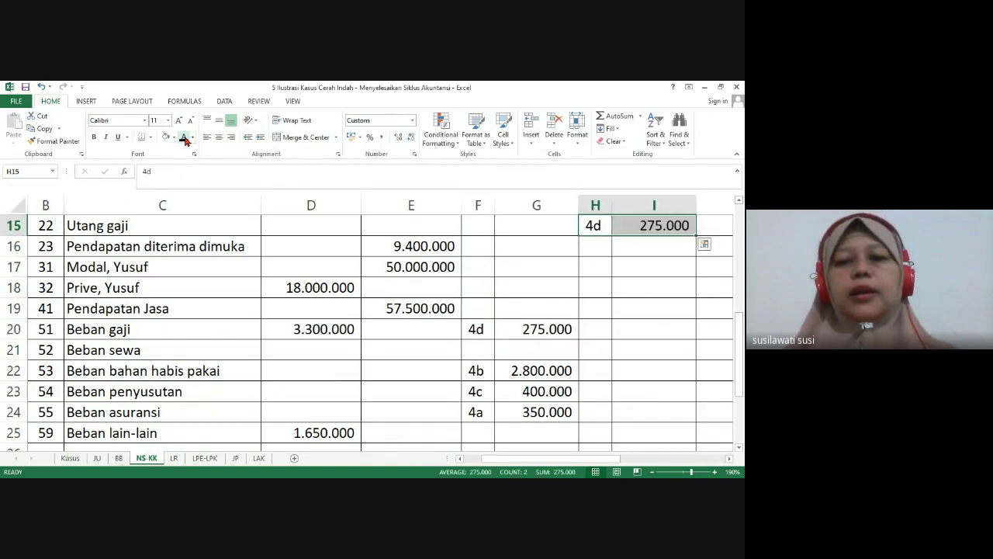
# Review the Beban sewa and Pendapatan diterima dimuka adjusting entries and the journal totals on the BB sheet
pyautogui.click(119, 458)
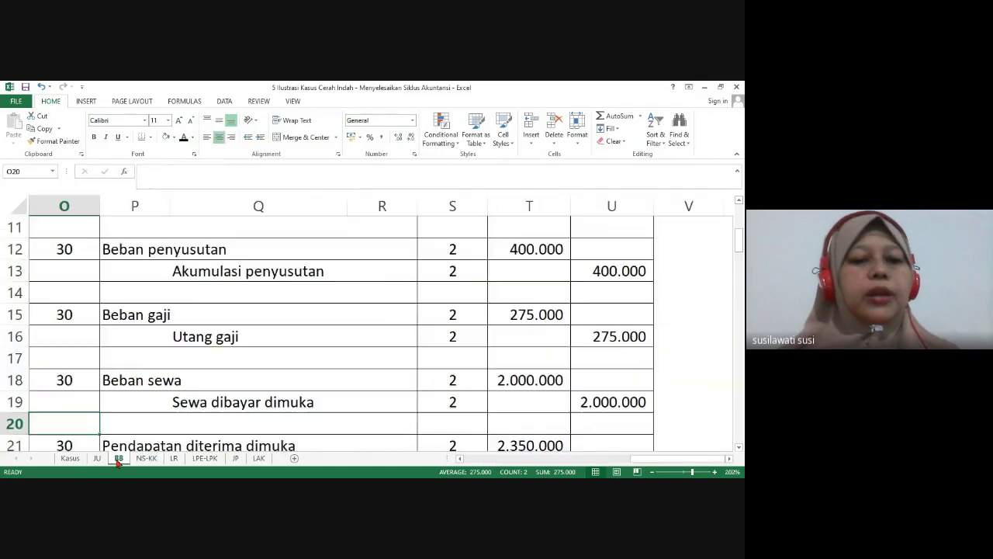
pyautogui.click(115, 381)
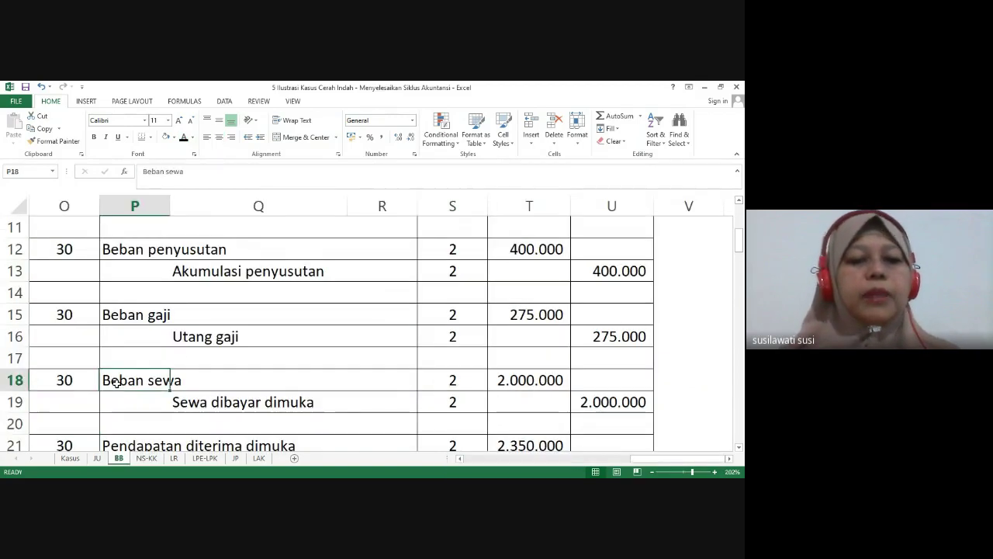
pyautogui.press('Down')
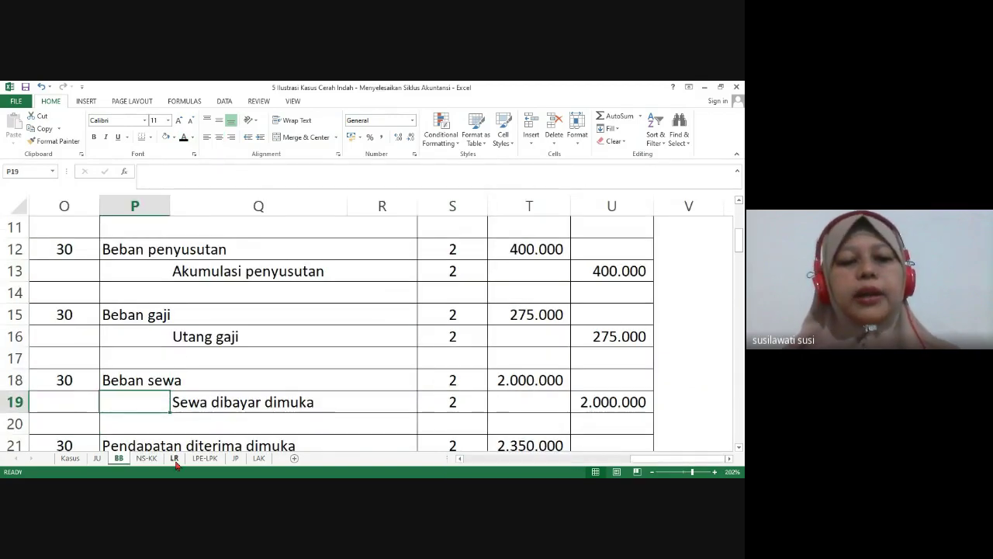
pyautogui.press('Down')
pyautogui.press('Down')
pyautogui.press('Down')
pyautogui.press('Down')
pyautogui.press('Down')
pyautogui.press('Down')
pyautogui.press('Down')
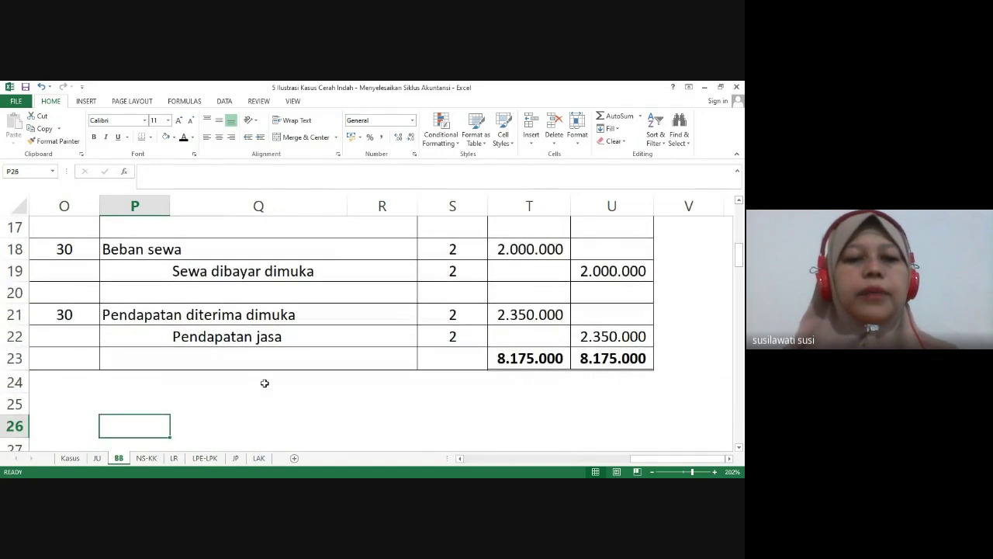
# Reveal the 4e debit adjustment for Beban sewa in F21:G21 of the NS-KK sheet with black font colour
pyautogui.click(146, 458)
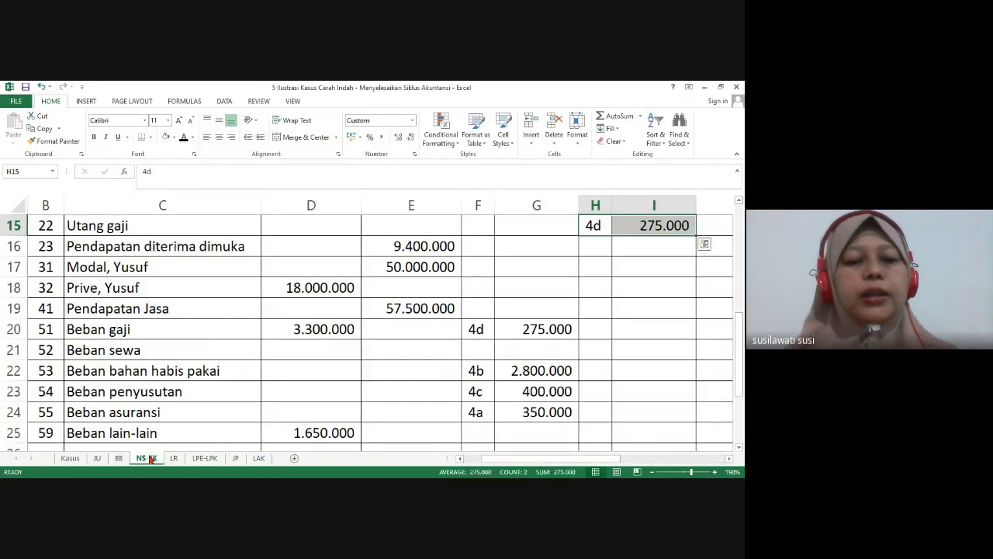
pyautogui.click(470, 351)
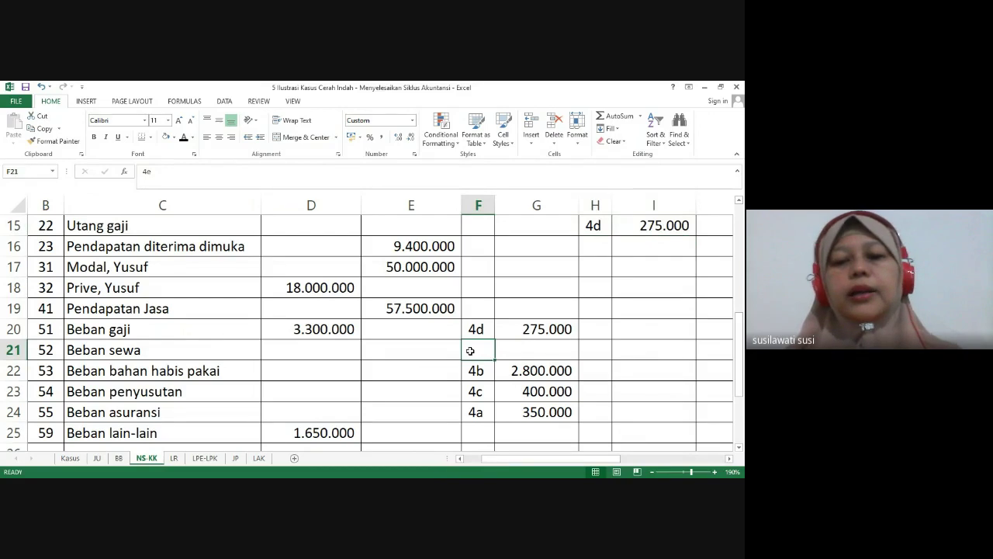
pyautogui.write('4e\t2.000.000')
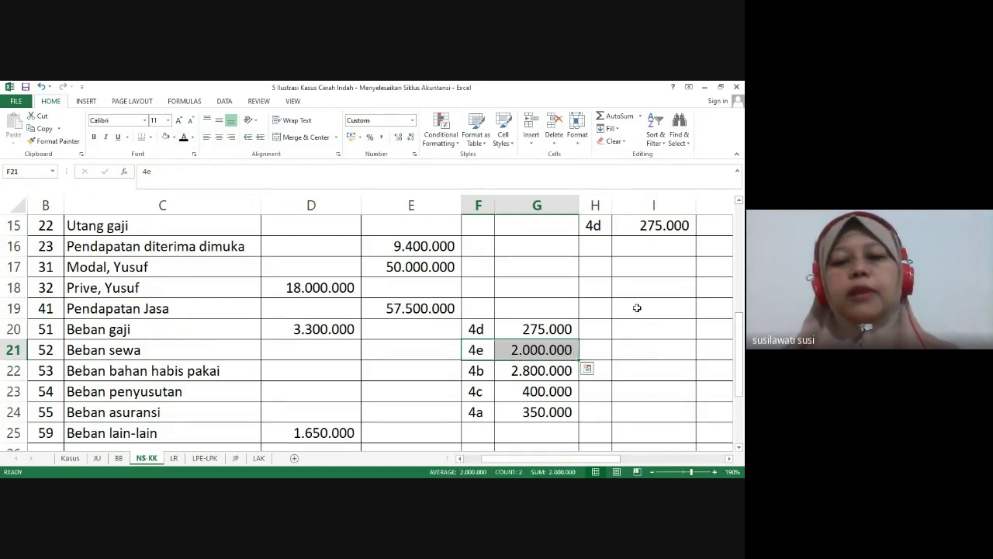
pyautogui.press('Escape')
# Reveal the 4e credit adjustment for Sewa dibayar dimuka in H10:I10 with black font colour
pyautogui.scroll(4, 741, 273)
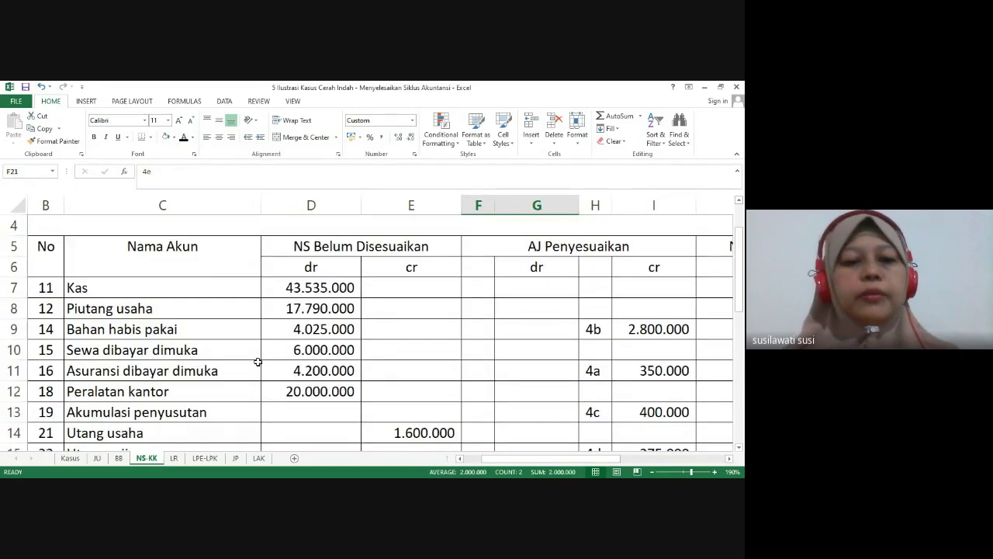
pyautogui.click(593, 350)
pyautogui.write('4e\t2.000.000')
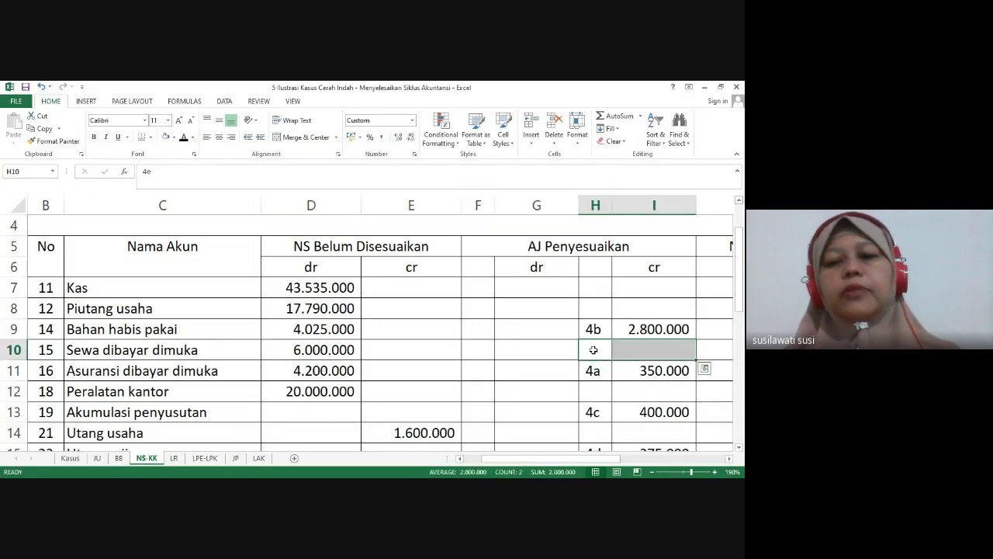
pyautogui.click(184, 136)
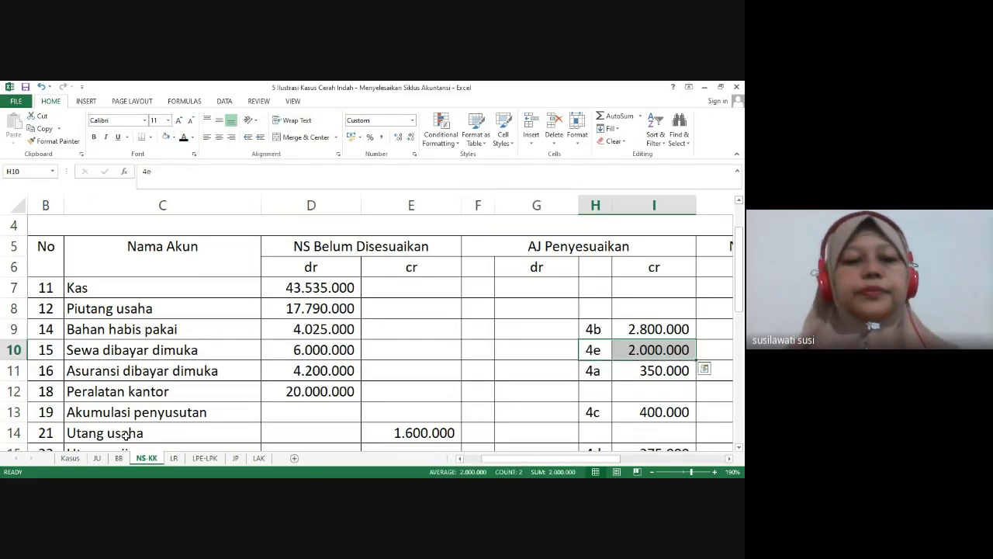
# Consult the Pendapatan diterima dimuka entry on the BB sheet and reveal its 4f debit adjustment in F16:G16 of NS-KK with black font colour
pyautogui.click(118, 459)
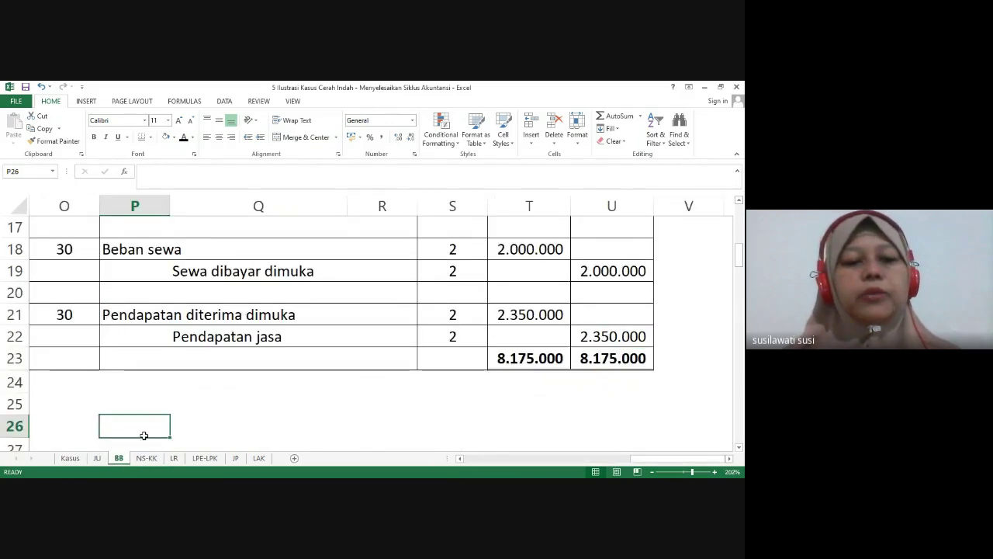
pyautogui.click(147, 459)
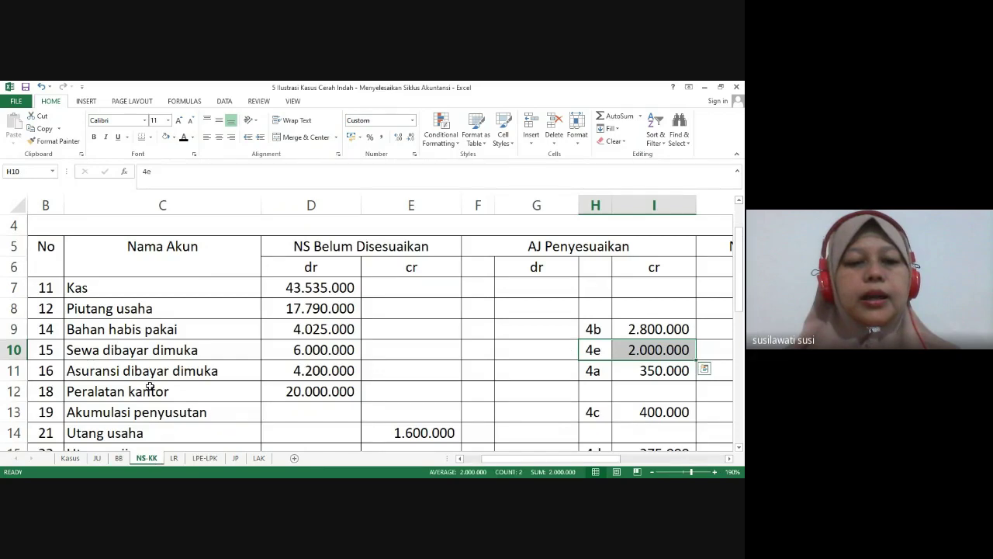
pyautogui.click(181, 413)
pyautogui.press('Down')
pyautogui.press('Down')
pyautogui.press('Down')
pyautogui.press('Down')
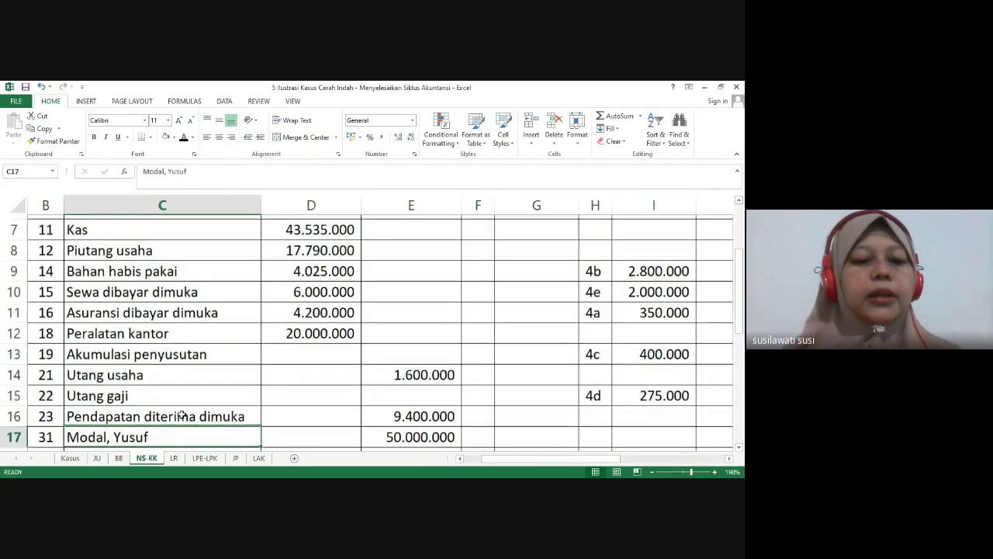
pyautogui.press('Up')
pyautogui.press('Right')
pyautogui.press('Right')
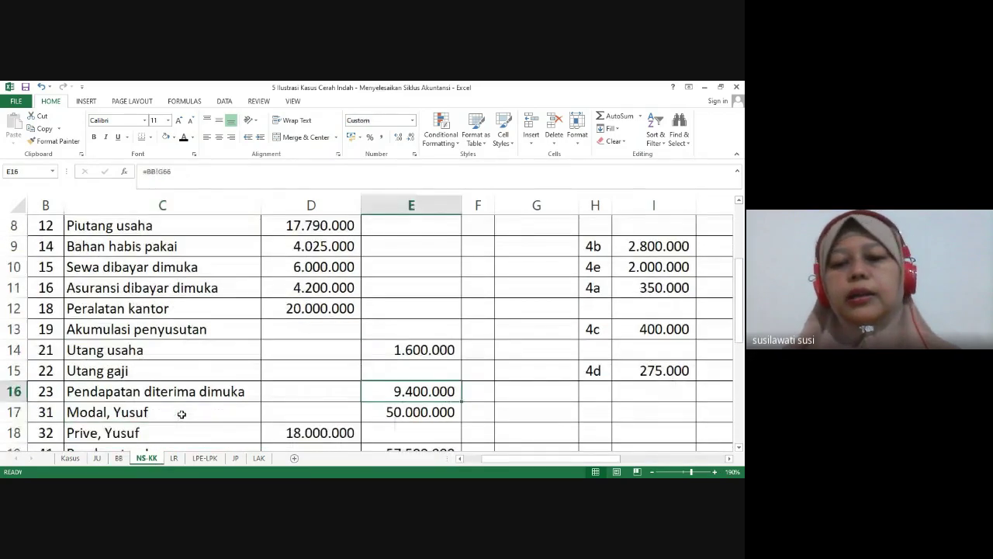
pyautogui.press('Right')
pyautogui.hotkey('shift', 'Right')
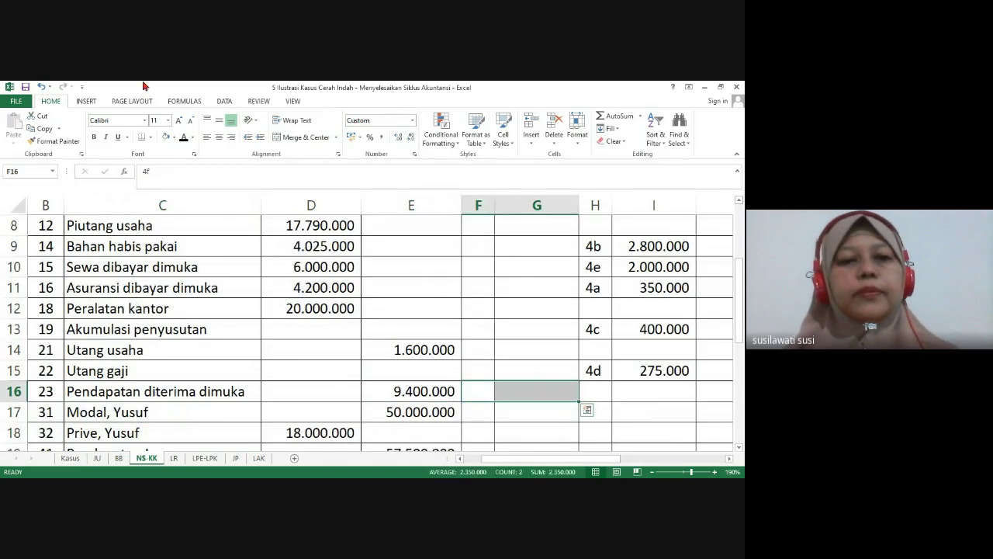
pyautogui.click(184, 140)
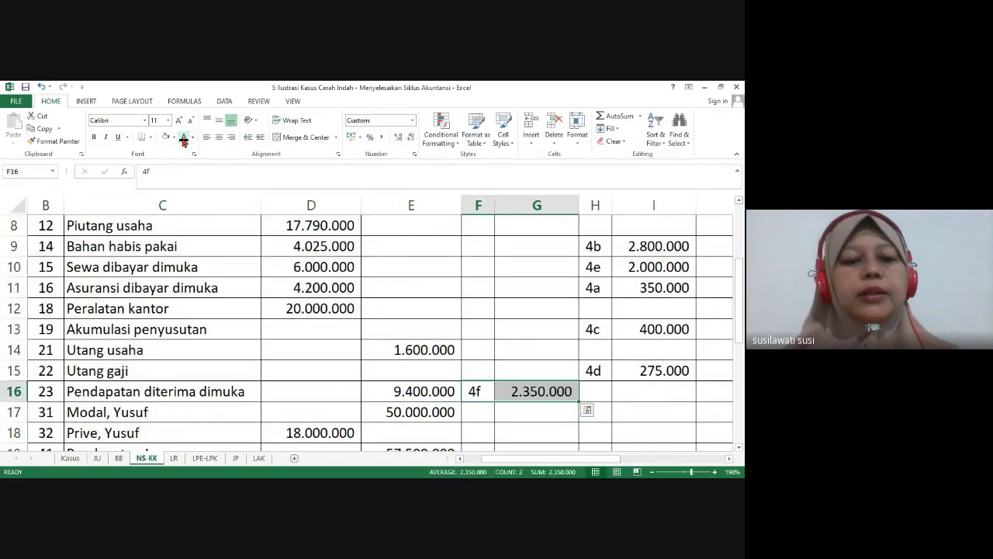
# Reveal the 4f credit adjustment for Pendapatan Jasa in H19:I19 with black font colour
pyautogui.press('Down')
pyautogui.press('Down')
pyautogui.press('Down')
pyautogui.press('Down')
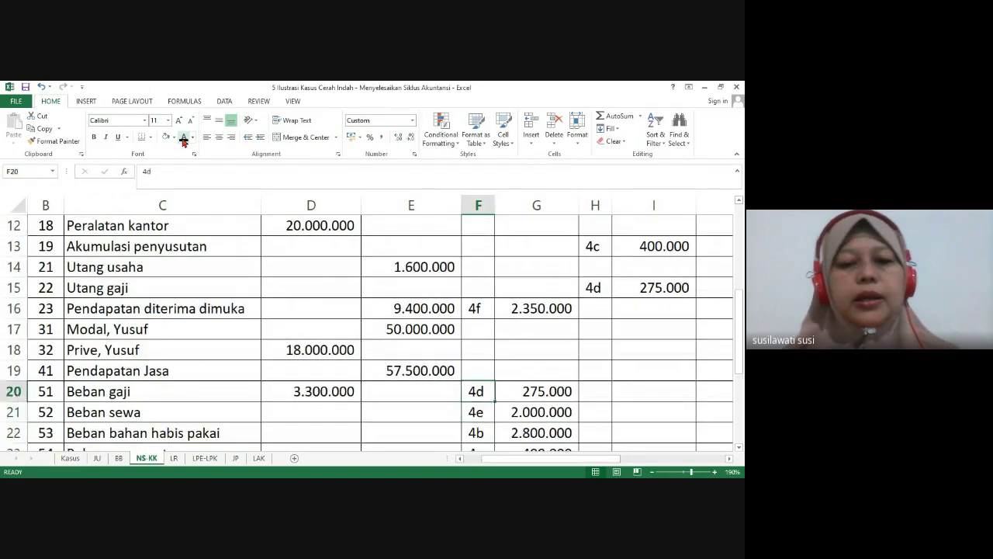
pyautogui.hotkey('shift', 'Right')
pyautogui.press('Right')
pyautogui.press('Right')
pyautogui.press('Up')
pyautogui.hotkey('shift', 'Right')
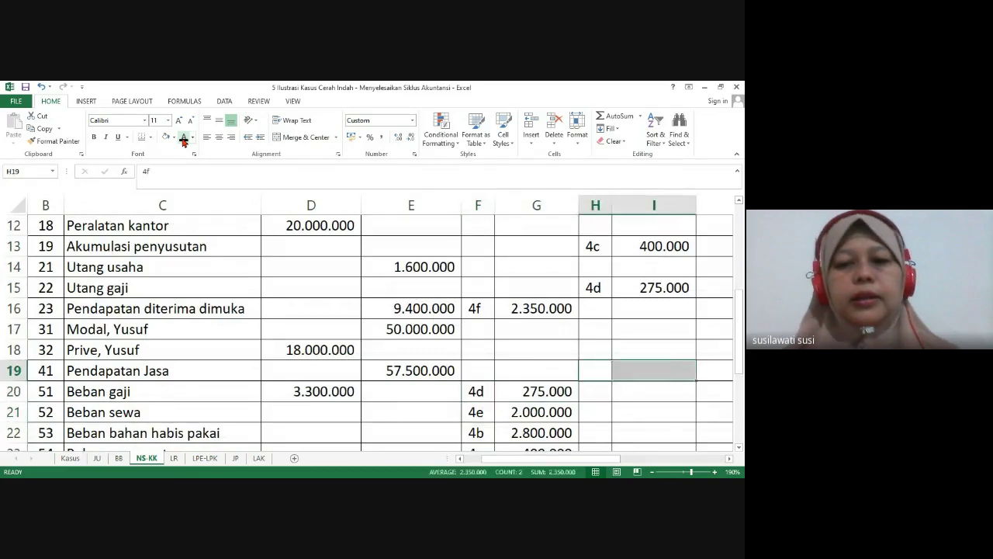
pyautogui.click(184, 139)
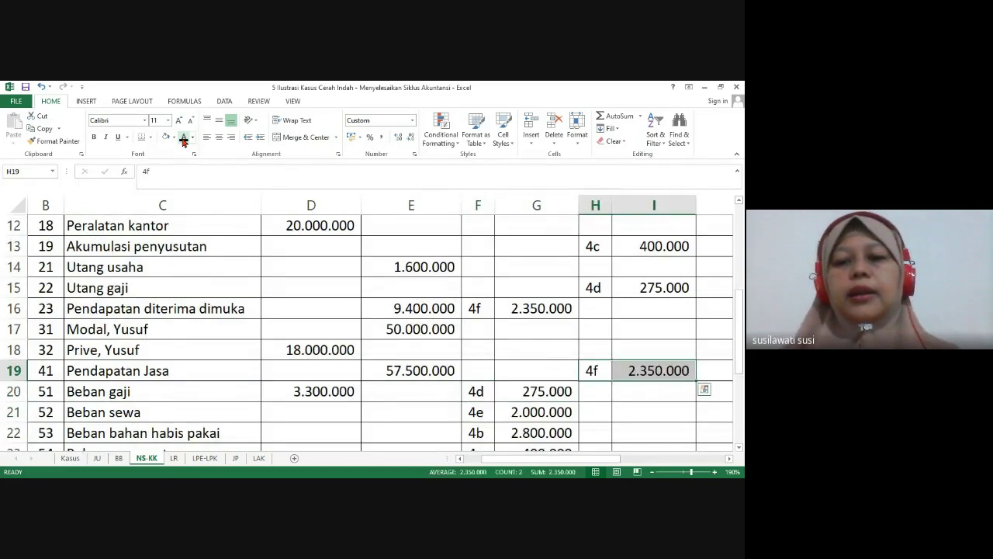
# Reveal the adjustment column totals in G30:I30 with black font colour and compare them with the adjusting journal totals on the BB sheet
pyautogui.press('Down')
pyautogui.press('Down')
pyautogui.press('Down')
pyautogui.press('Down')
pyautogui.press('Down')
pyautogui.press('Down')
pyautogui.press('Down')
pyautogui.press('Down')
pyautogui.press('Down')
pyautogui.press('Down')
pyautogui.press('Down')
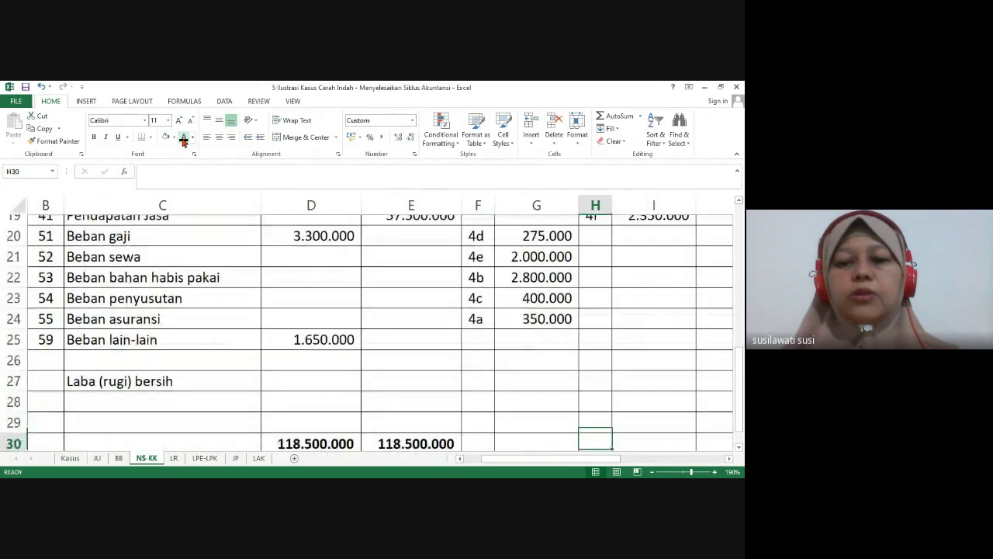
pyautogui.press('Down')
pyautogui.press('Down')
pyautogui.press('Down')
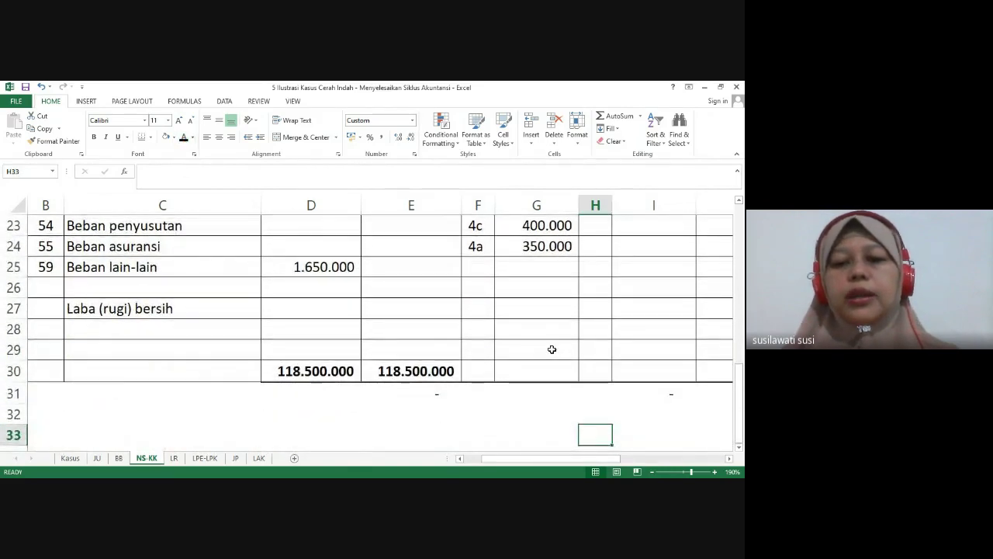
pyautogui.click(541, 370)
pyautogui.hotkey('shift', 'Right')
pyautogui.hotkey('shift', 'Right')
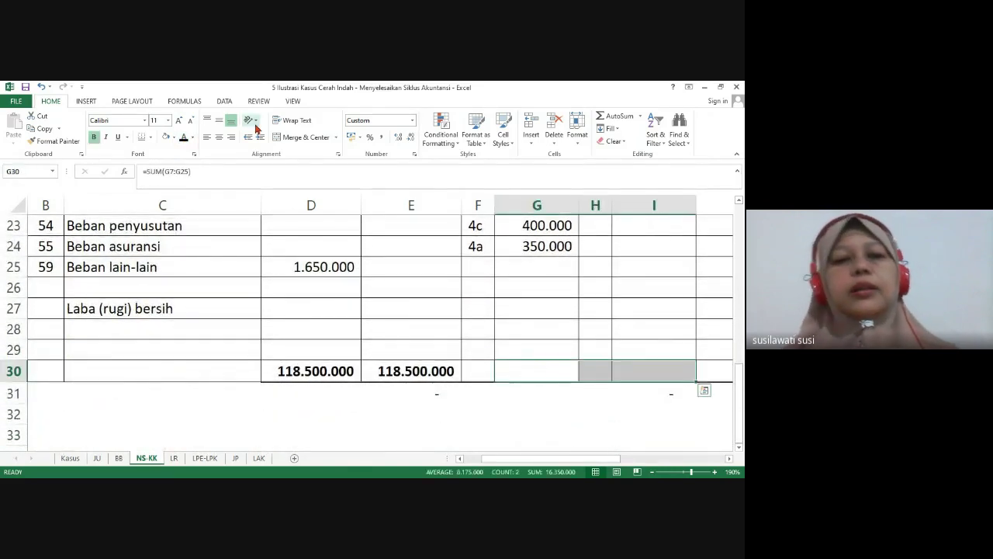
pyautogui.click(184, 139)
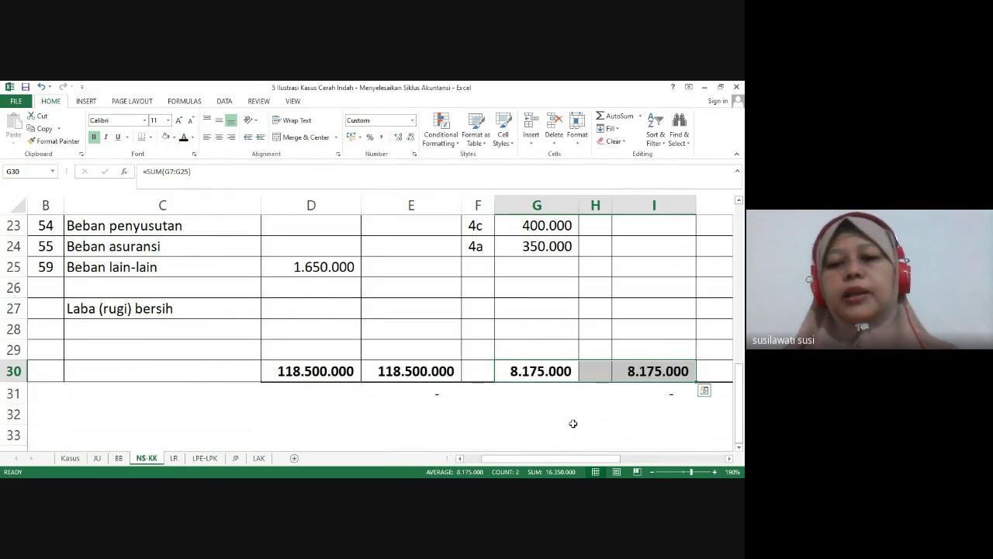
pyautogui.click(576, 424)
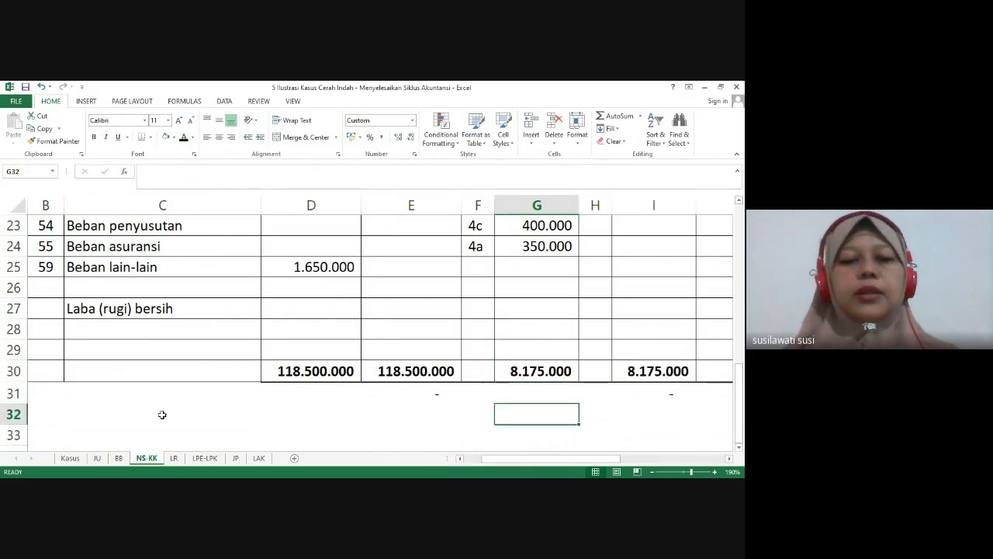
pyautogui.click(125, 460)
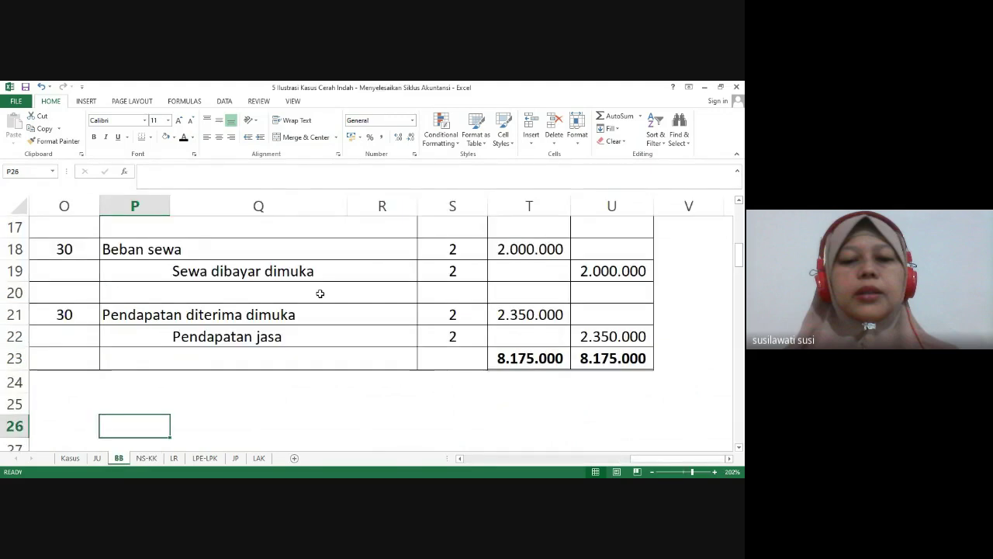
pyautogui.click(146, 459)
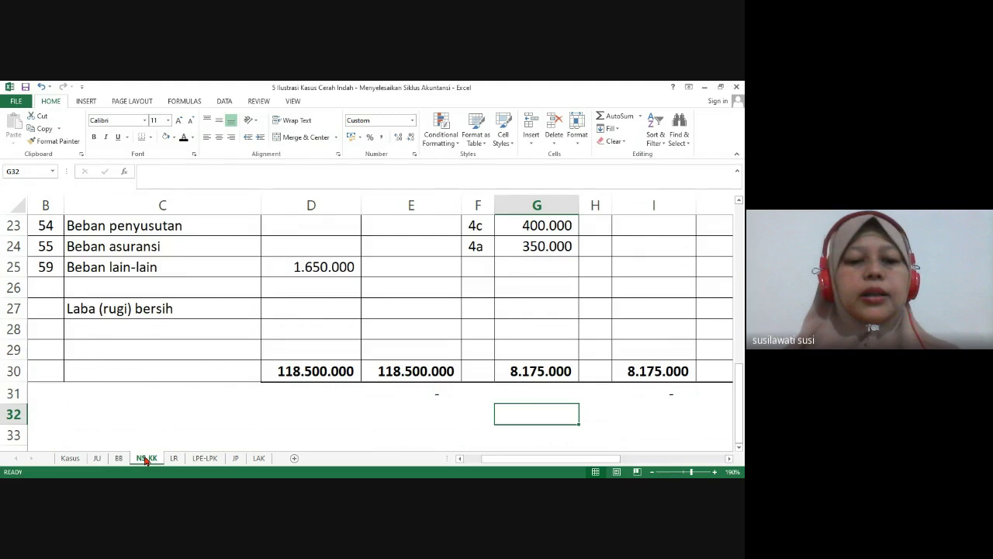
# Reword the adjusted trial balance heading in J5 of the NS-KK sheet to "NS telah Disesuaikan"
pyautogui.scroll(4, 380, 326)
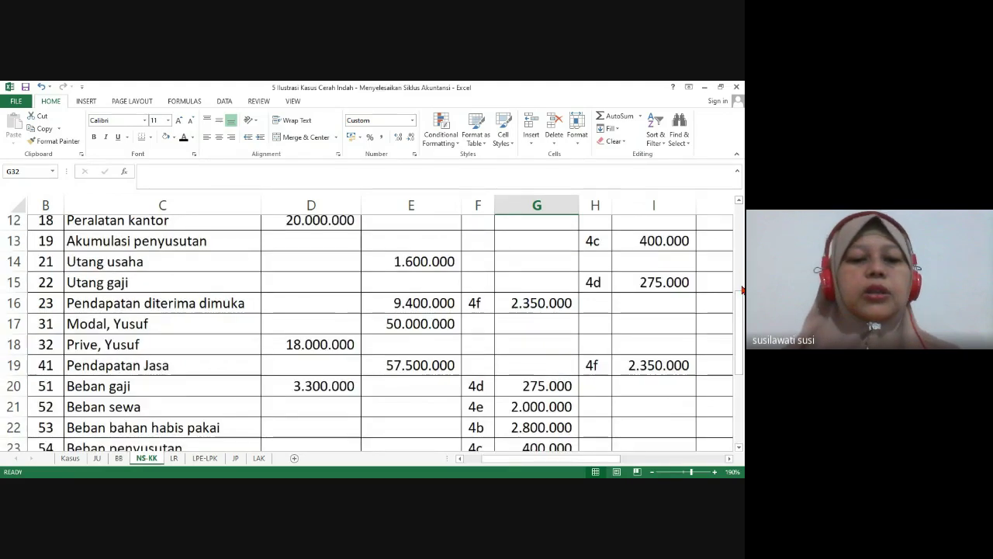
pyautogui.scroll(4, 539, 309)
pyautogui.click(538, 309)
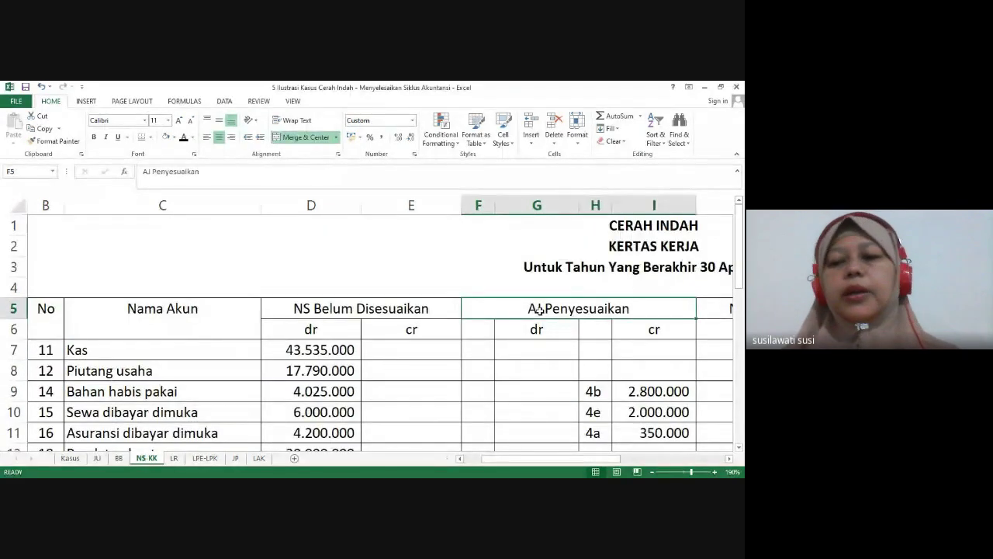
pyautogui.press('Right')
pyautogui.press('Right')
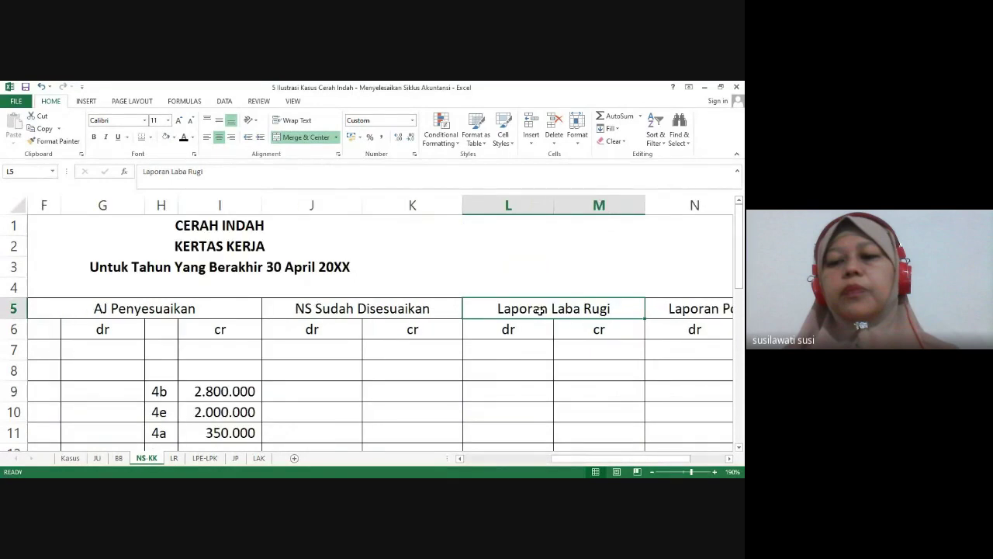
pyautogui.press('Left')
pyautogui.press('Left')
pyautogui.press('Left')
pyautogui.press('Right')
pyautogui.press('Right')
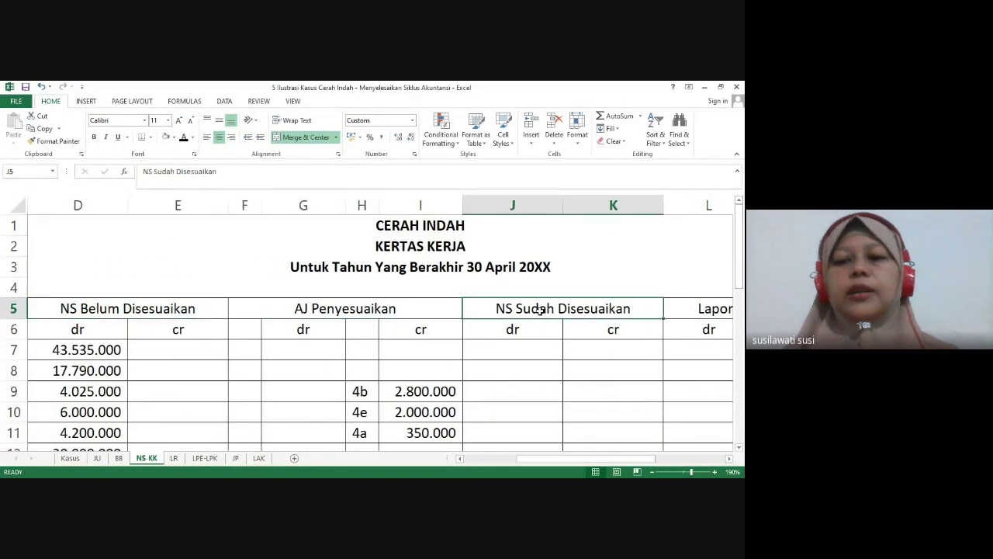
pyautogui.press('F2')
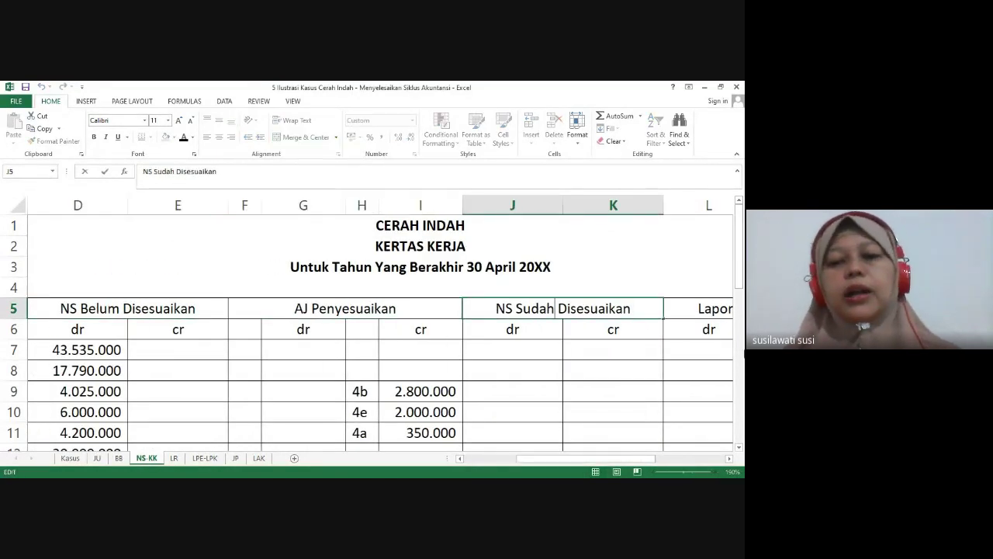
pyautogui.hotkey('ctrl', 'shift', 'Left')
pyautogui.write('telah')
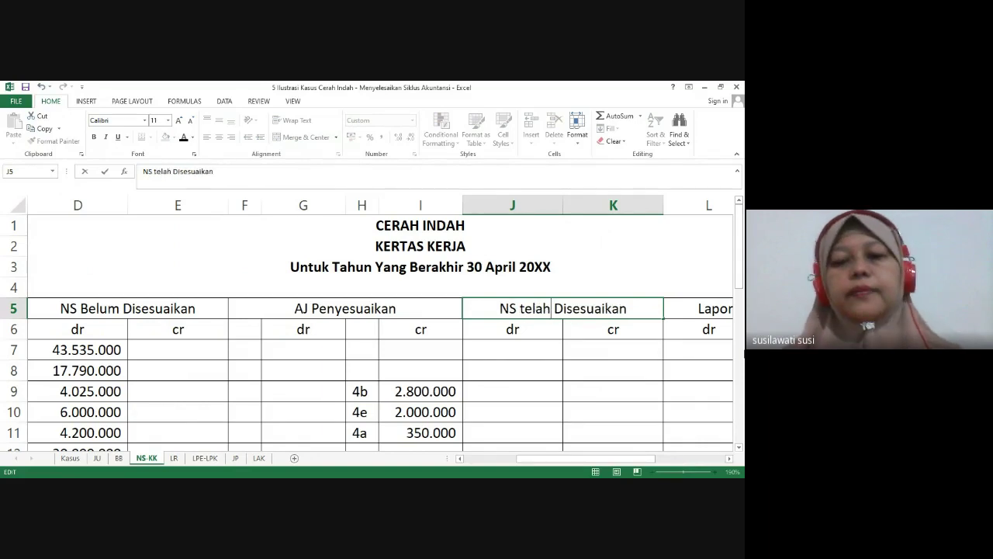
pyautogui.press('Return')
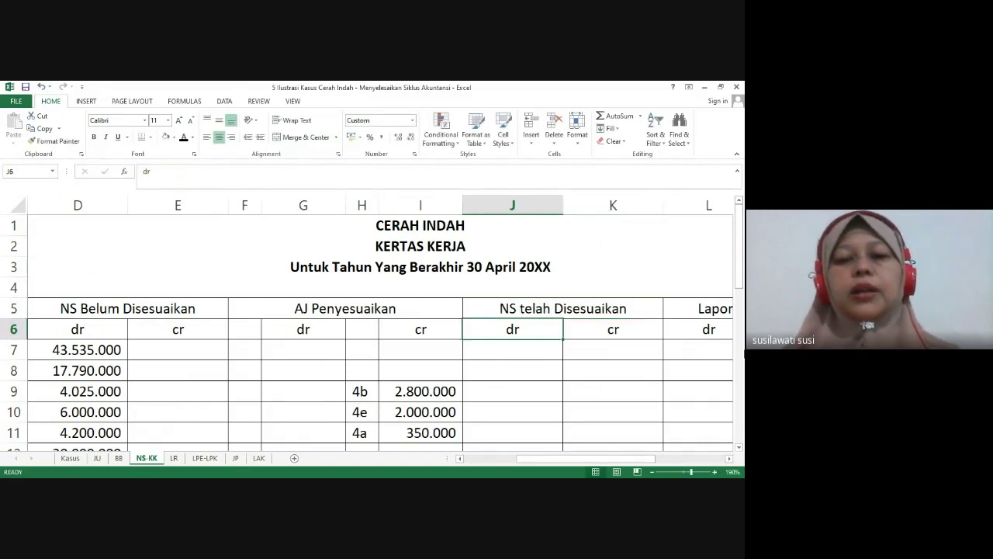
# Examine the hidden debit formulas in J7:J9 of the adjusted trial balance alongside the unadjusted and adjustment column headings
pyautogui.click(512, 349)
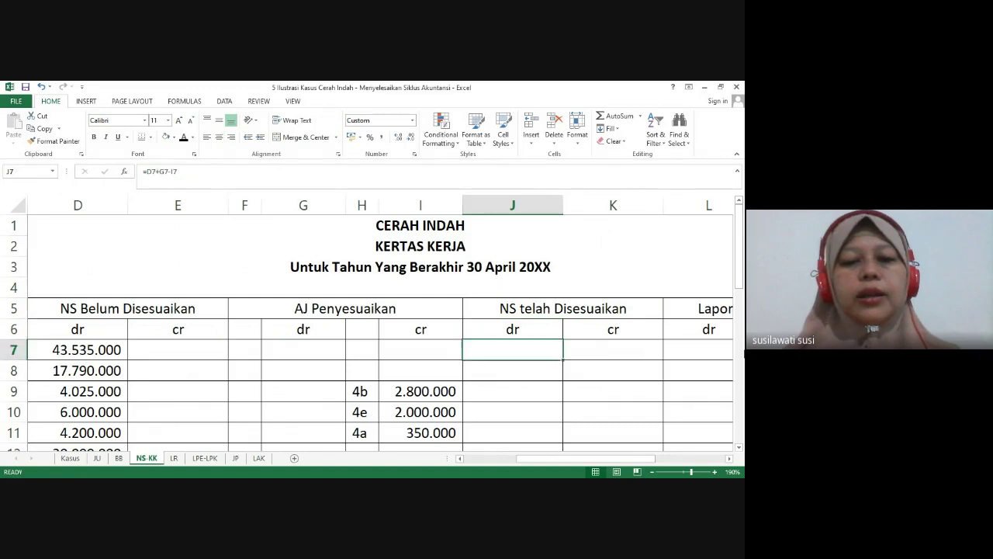
pyautogui.press('Down')
pyautogui.press('Down')
pyautogui.press('Down')
pyautogui.press('Down')
pyautogui.press('Down')
pyautogui.press('Down')
pyautogui.press('Down')
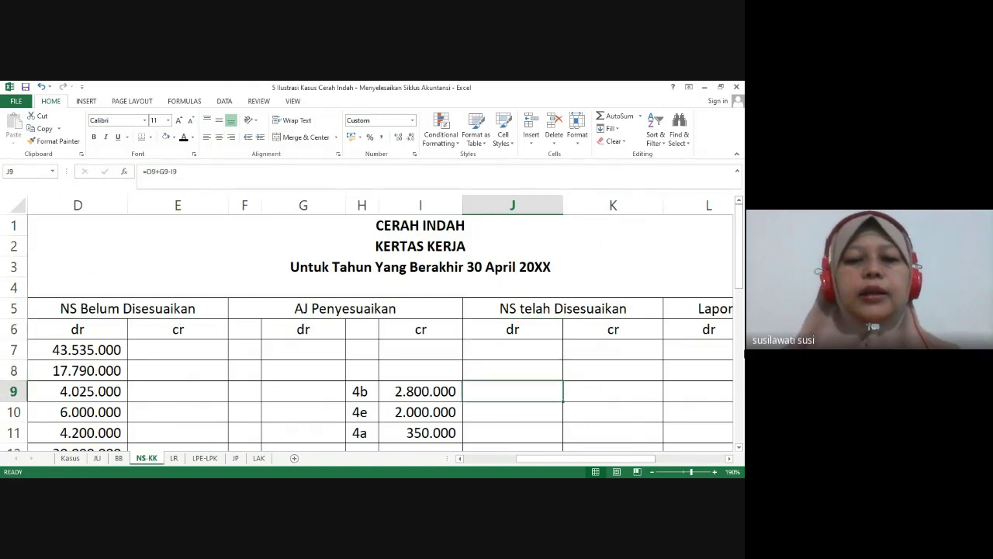
pyautogui.press('Up')
pyautogui.press('Up')
pyautogui.press('Up')
pyautogui.press('Up')
pyautogui.press('Up')
pyautogui.press('Up')
pyautogui.press('Up')
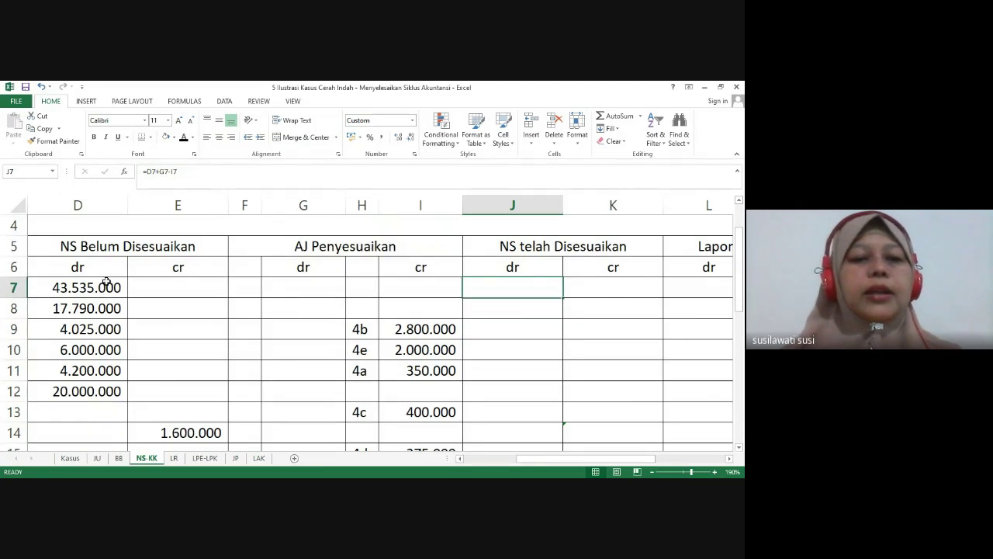
pyautogui.click(114, 245)
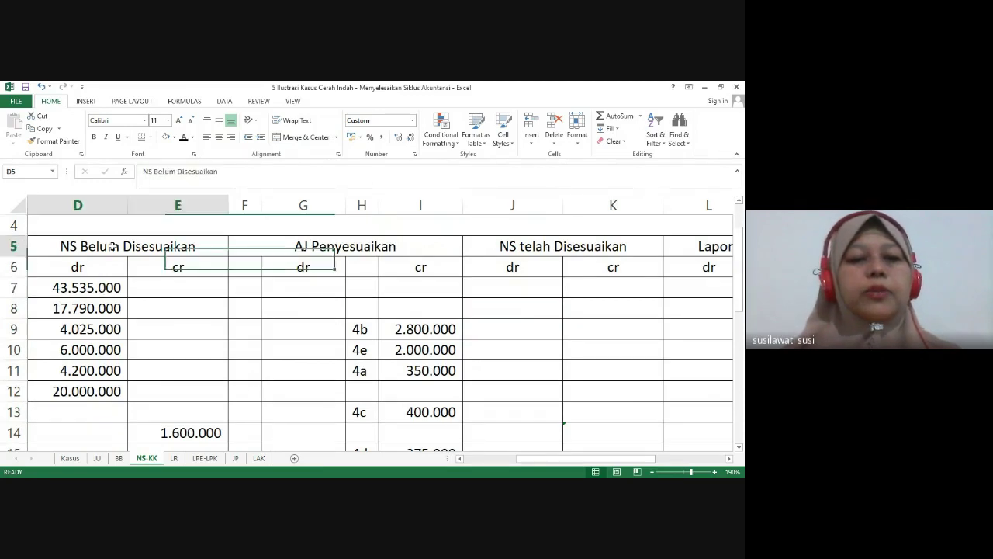
pyautogui.click(351, 248)
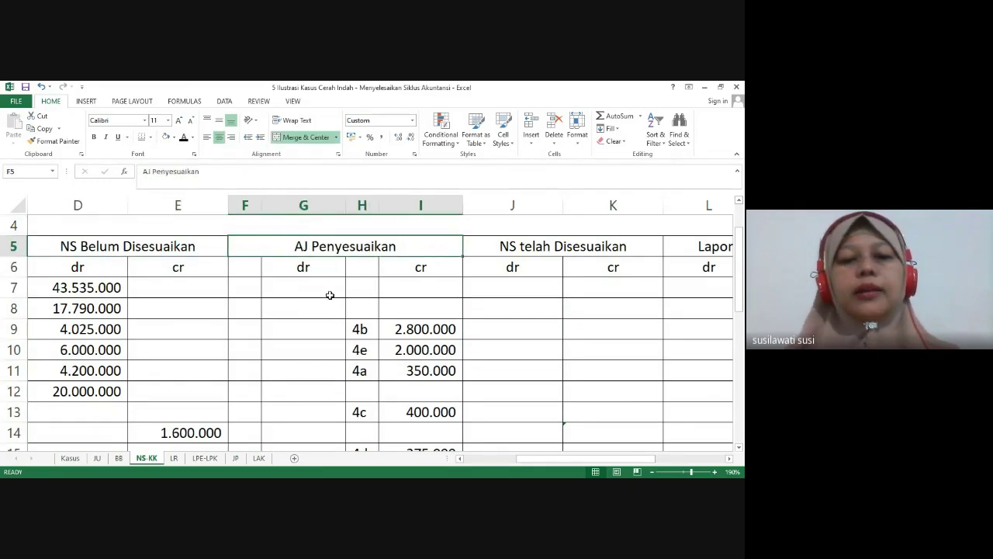
pyautogui.click(503, 289)
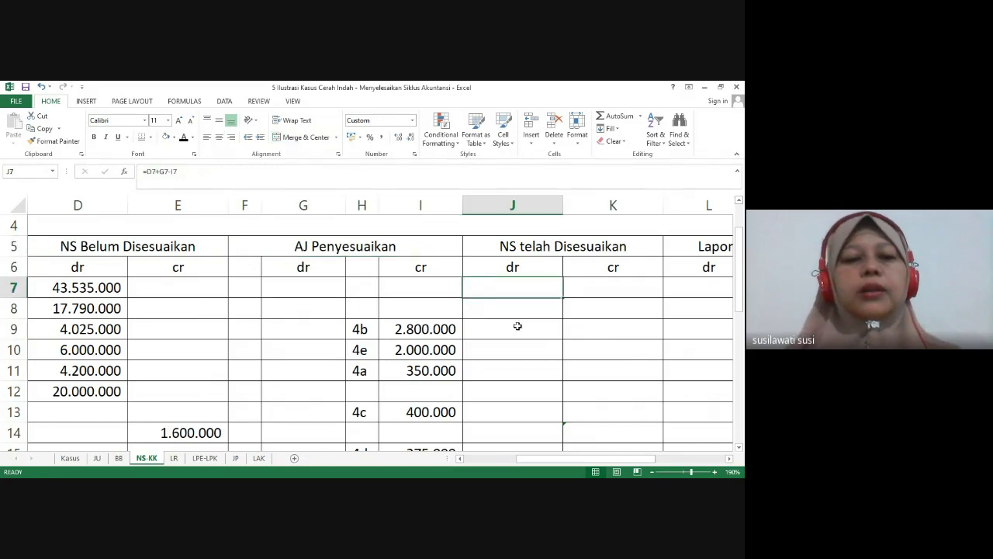
# Reveal the adjusted debit balances for Kas and Piutang usaha in J7:J8 with black font colour
pyautogui.click(70, 289)
pyautogui.press('Left')
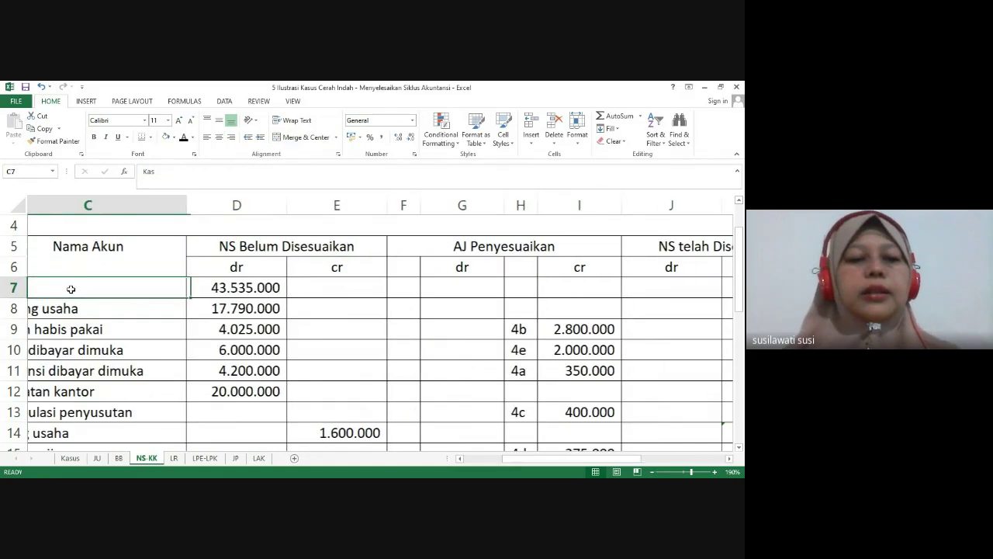
pyautogui.press('Right')
pyautogui.press('Right')
pyautogui.press('Right')
pyautogui.press('Right')
pyautogui.press('Right')
pyautogui.press('Right')
pyautogui.press('Right')
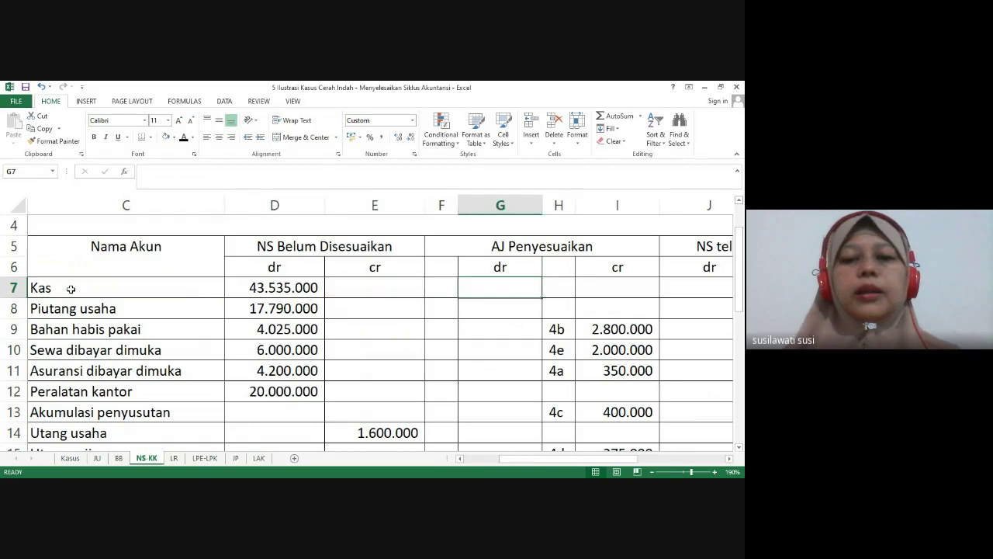
pyautogui.click(184, 138)
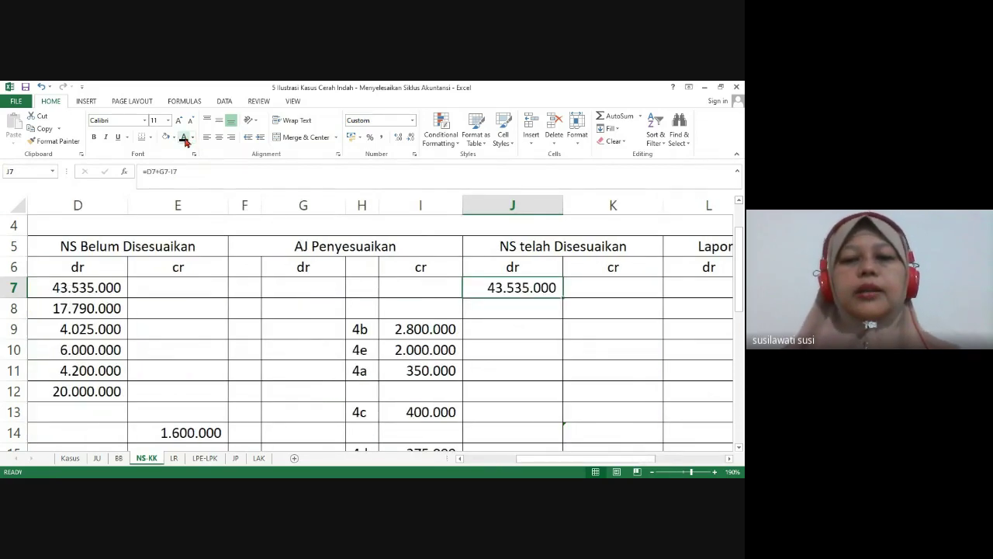
pyautogui.press('Down')
pyautogui.click(184, 138)
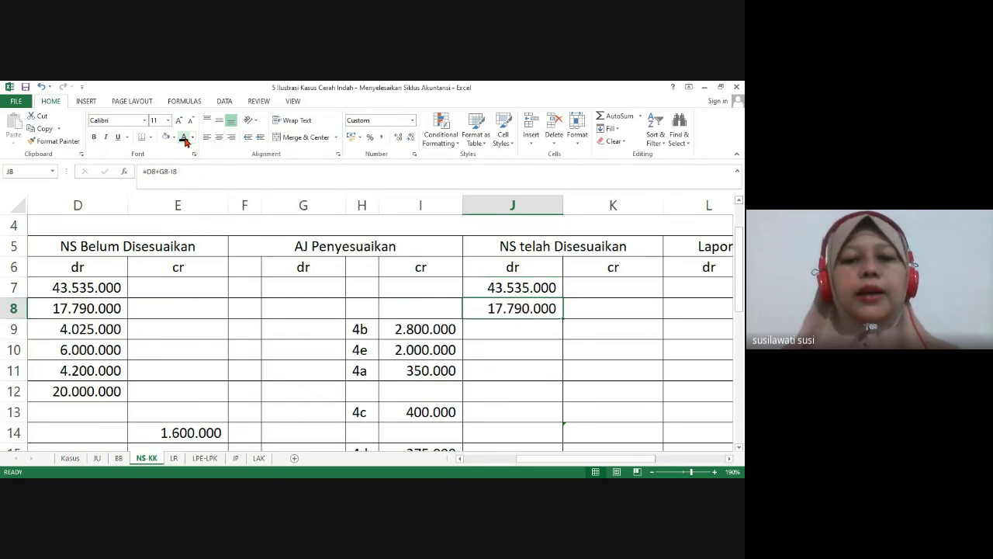
# Correct the adjustment columns' heading in F5 to "AJ Penyesuaian"
pyautogui.click(304, 249)
pyautogui.doubleClick(303, 248)
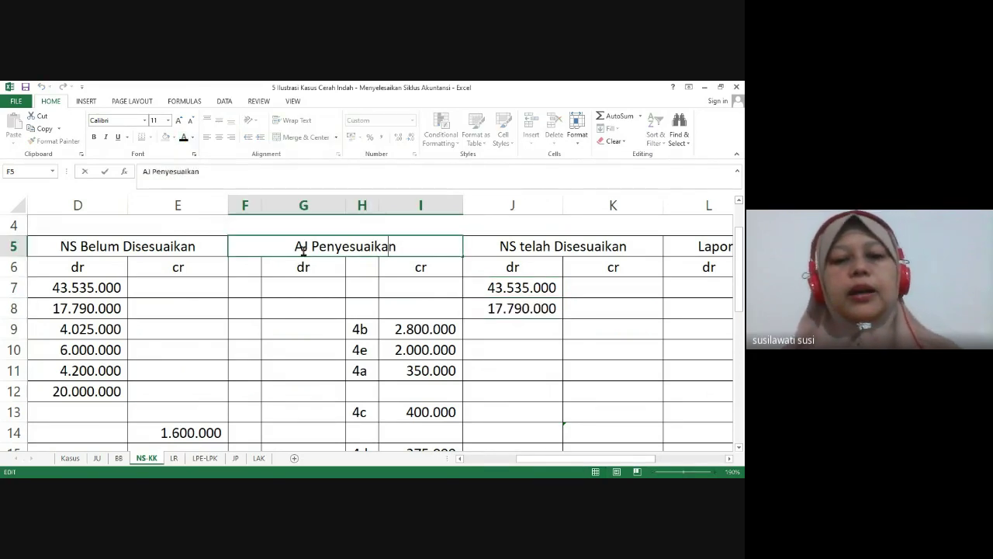
pyautogui.press('BackSpace')
pyautogui.press('Return')
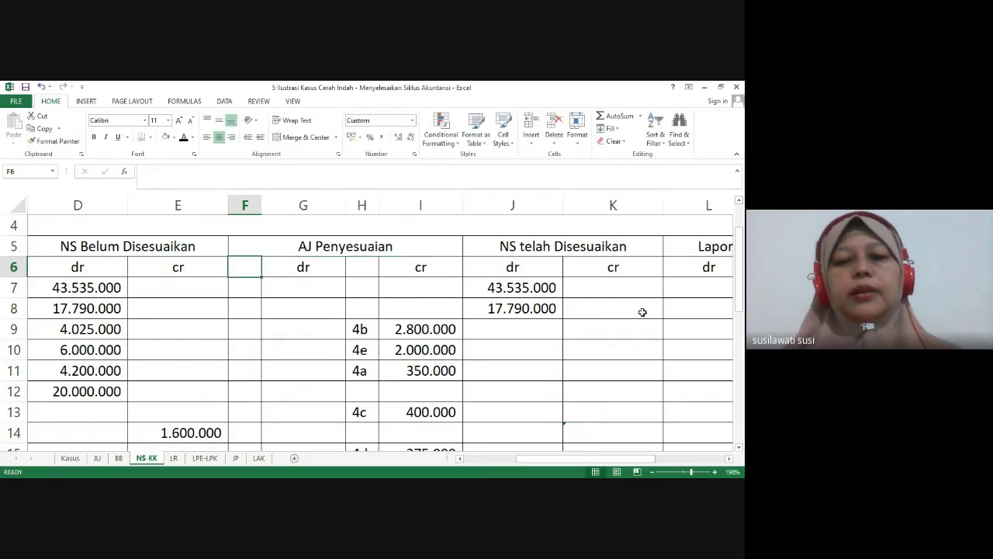
# Review the unadjusted debit balances in column D from Kas through Bahan habis pakai
pyautogui.click(532, 308)
pyautogui.press('Down')
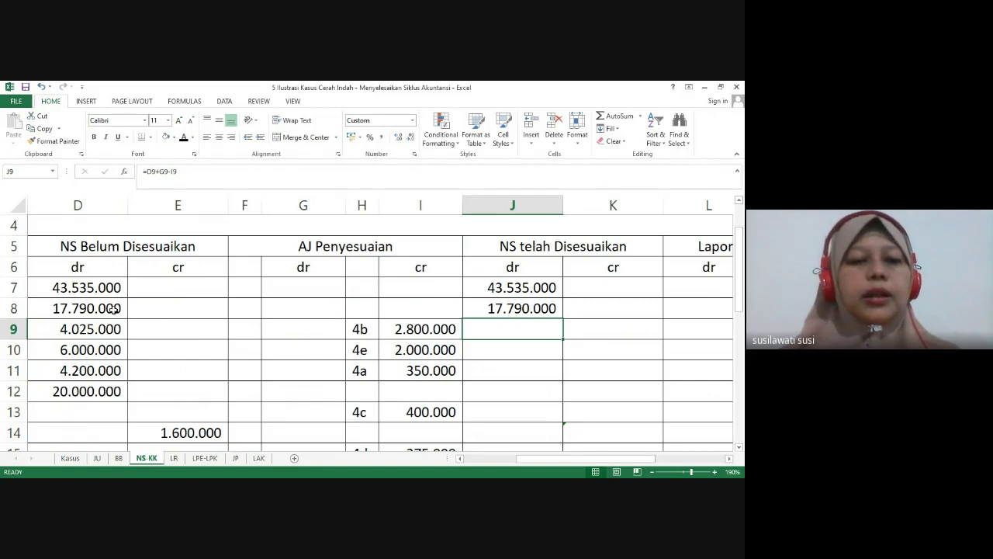
pyautogui.click(71, 330)
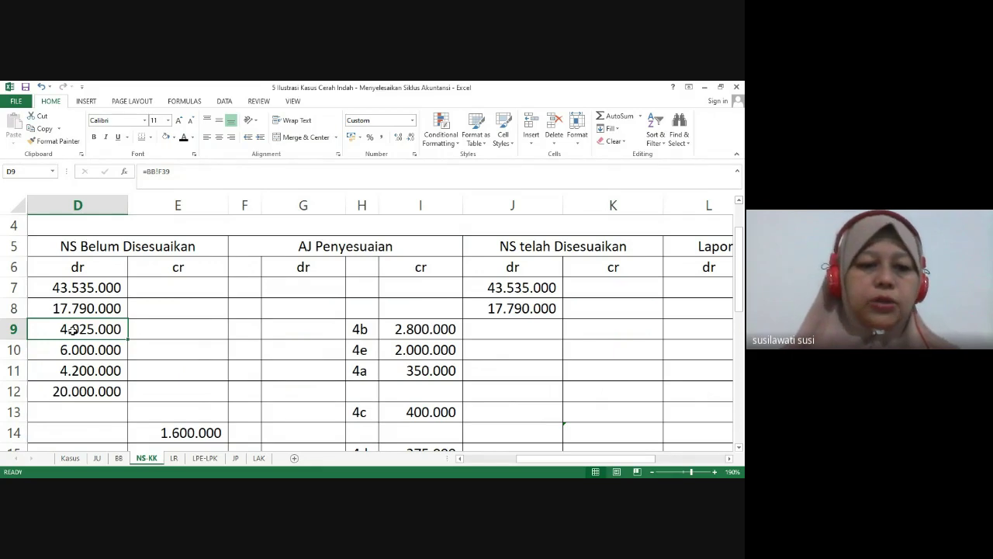
pyautogui.press('Up')
pyautogui.press('Up')
pyautogui.press('Up')
pyautogui.press('Down')
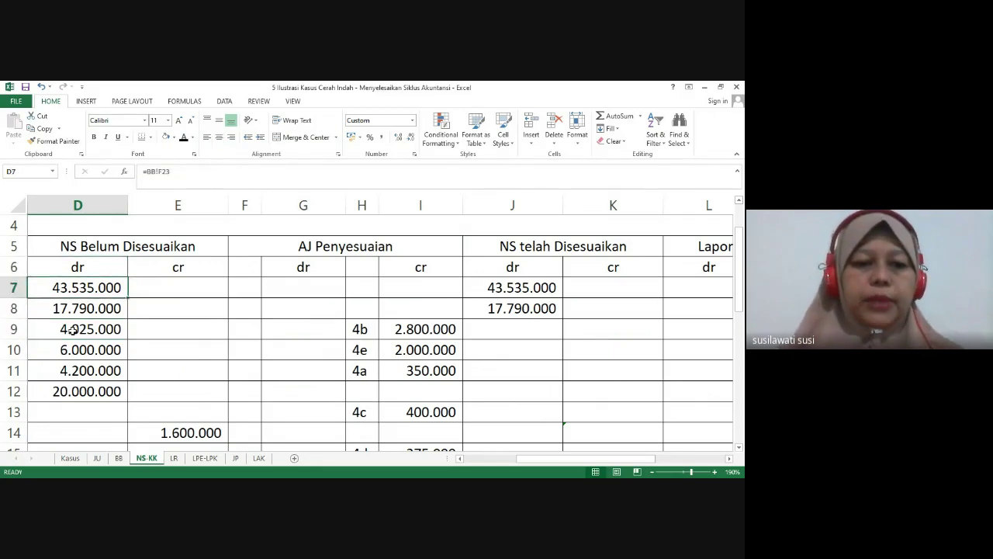
pyautogui.press('Down')
pyautogui.press('Down')
pyautogui.press('Down')
pyautogui.press('Up')
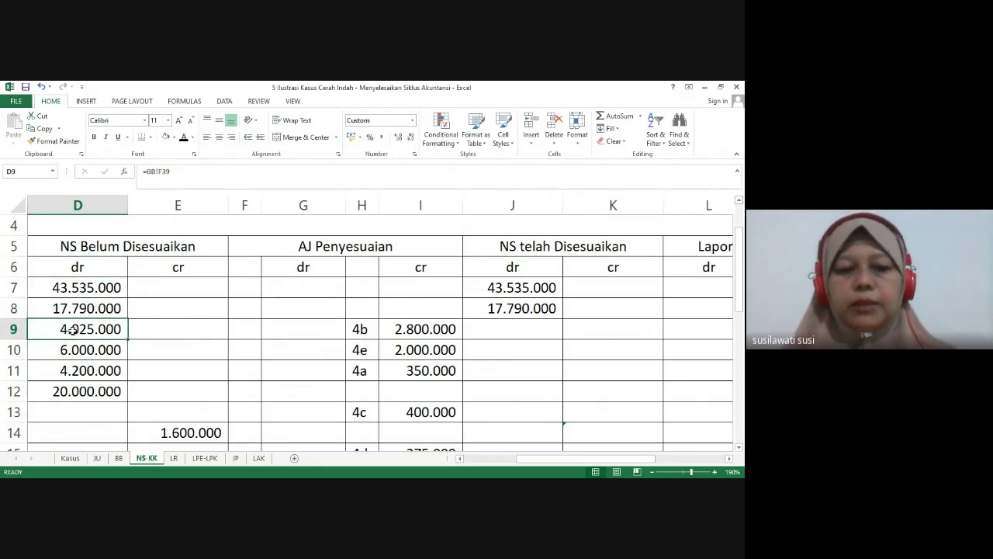
# Trace Bahan habis pakai's 4b adjustment across row 9 and reveal its adjusted debit balance in J9 with black font colour
pyautogui.press('Right')
pyautogui.press('Right')
pyautogui.press('Right')
pyautogui.press('Right')
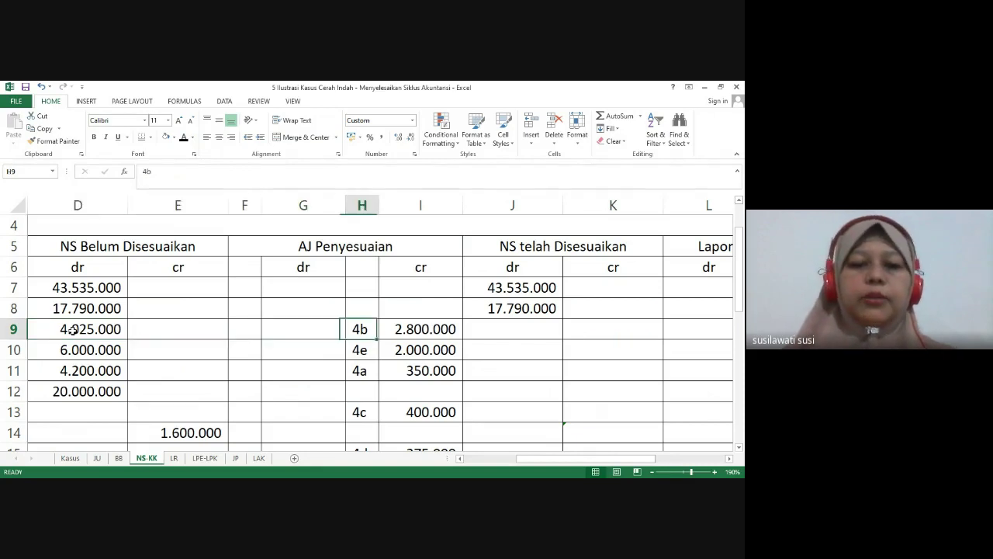
pyautogui.press('Left')
pyautogui.press('Left')
pyautogui.press('Left')
pyautogui.press('Left')
pyautogui.press('Right')
pyautogui.press('Right')
pyautogui.press('Right')
pyautogui.press('Right')
pyautogui.press('Right')
pyautogui.press('Right')
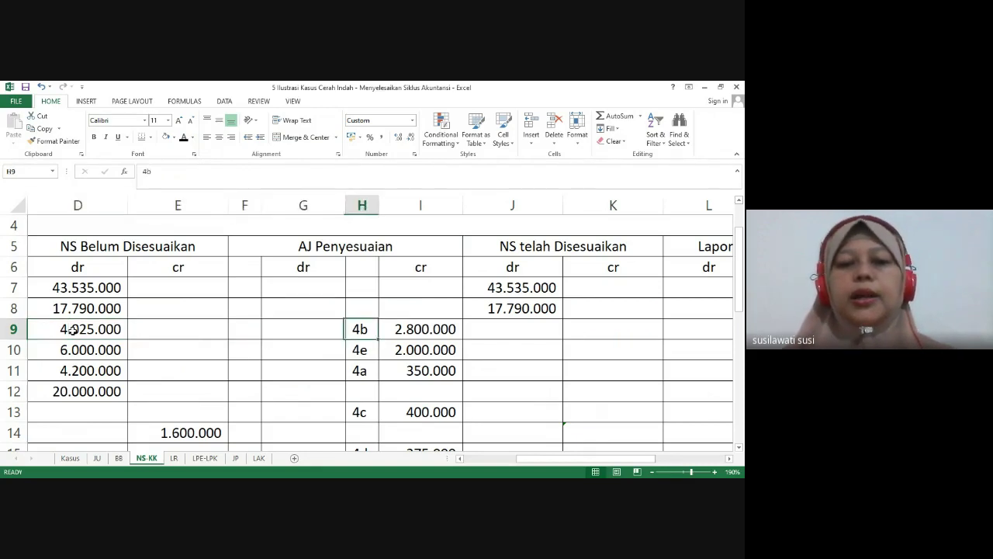
pyautogui.press('Left')
pyautogui.press('Right')
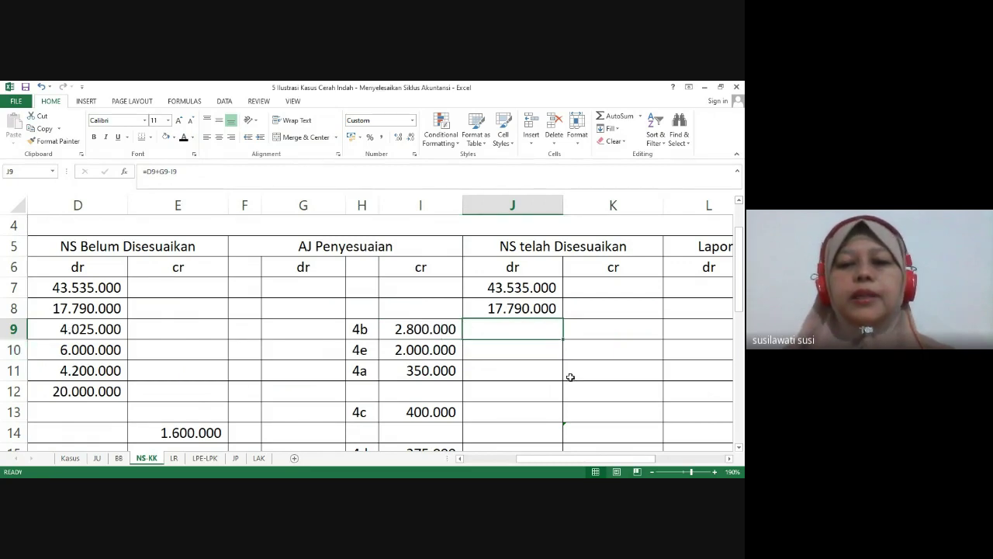
pyautogui.click(184, 137)
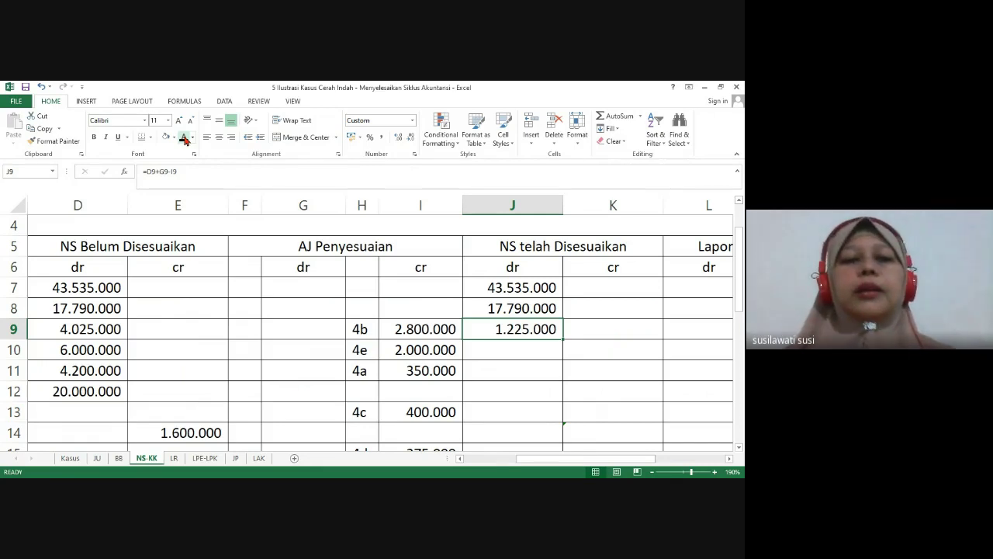
# Reveal the adjusted debit balances for Sewa dibayar dimuka, Asuransi dibayar dimuka and Peralatan kantor in J10:J12 with black font colour
pyautogui.press('Left')
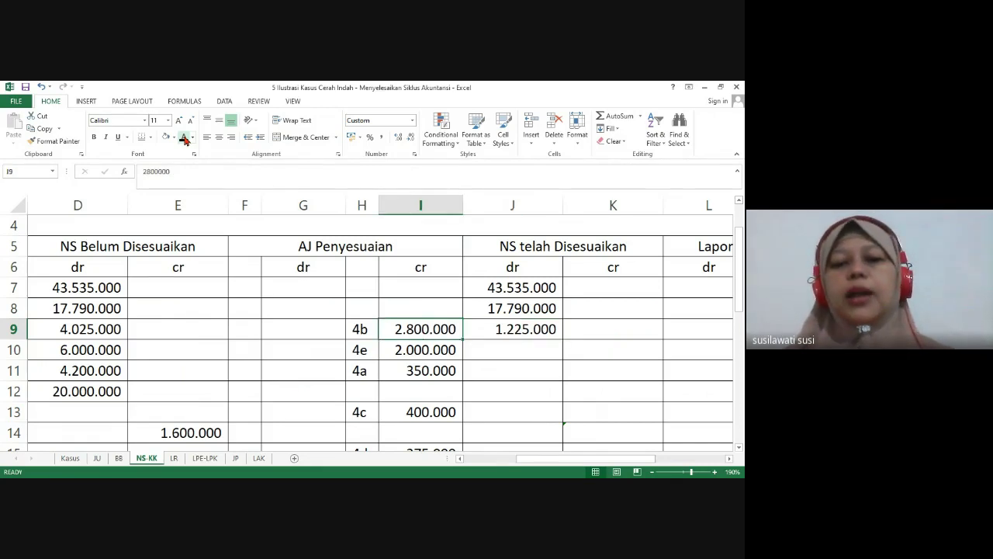
pyautogui.press('Right')
pyautogui.press('Down')
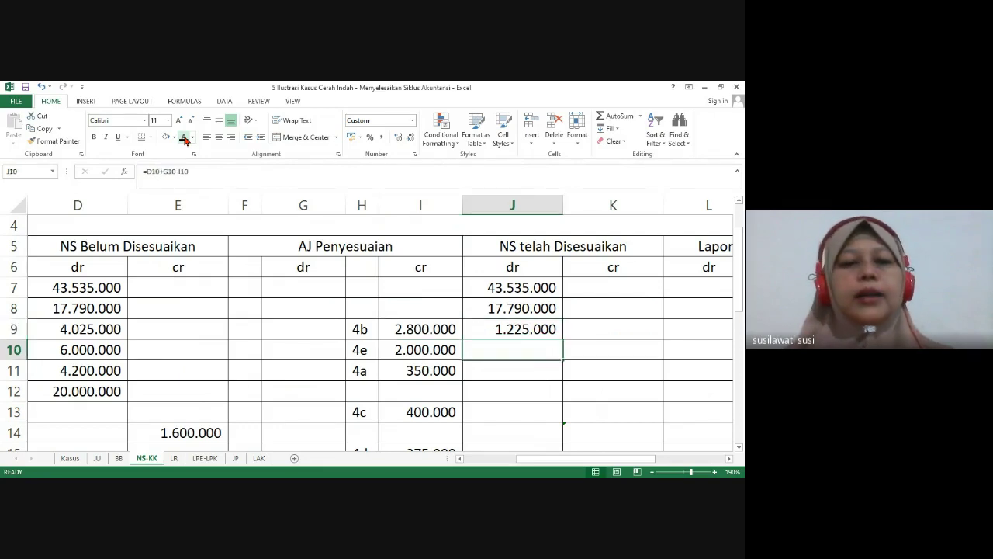
pyautogui.write('4.000.000')
pyautogui.press('Down')
pyautogui.hotkey('ctrl', 'v')
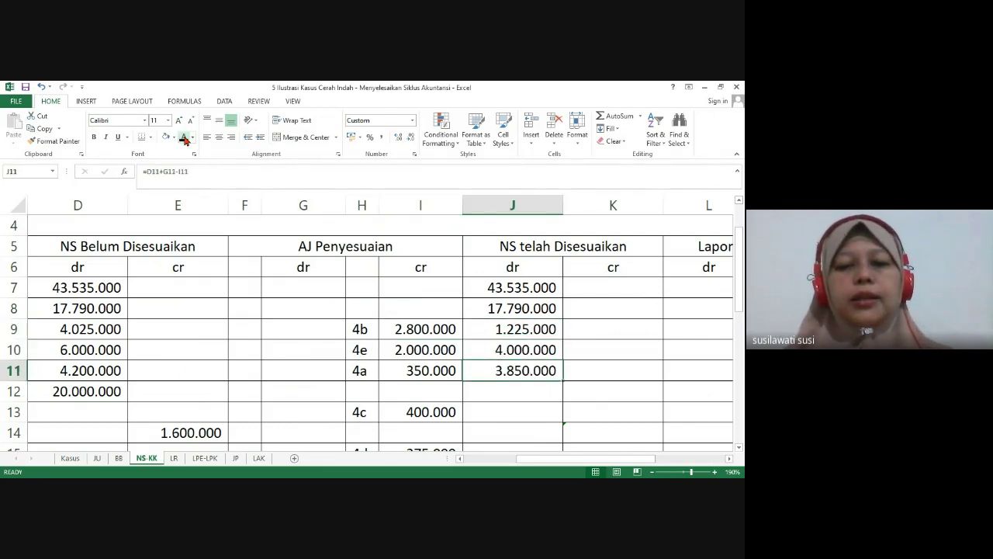
pyautogui.press('Down')
pyautogui.hotkey('ctrl', 'v')
pyautogui.press('Down')
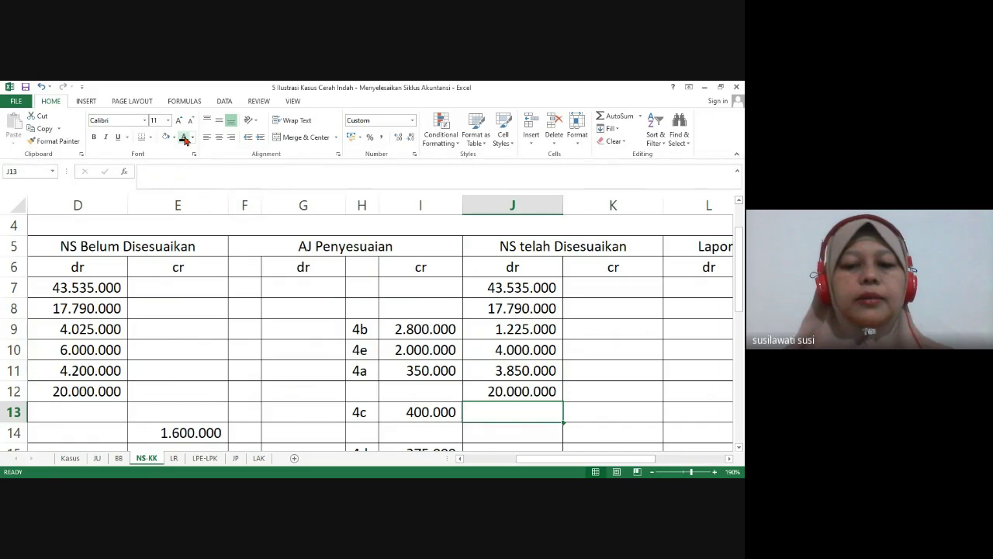
# Trace row 13 for Akumulasi penyusutan and reveal its adjusted credit balance in K13 with black font colour
pyautogui.press('Left')
pyautogui.press('Left')
pyautogui.press('Left')
pyautogui.press('Left')
pyautogui.press('Left')
pyautogui.press('Left')
pyautogui.press('Left')
pyautogui.press('Left')
pyautogui.press('Left')
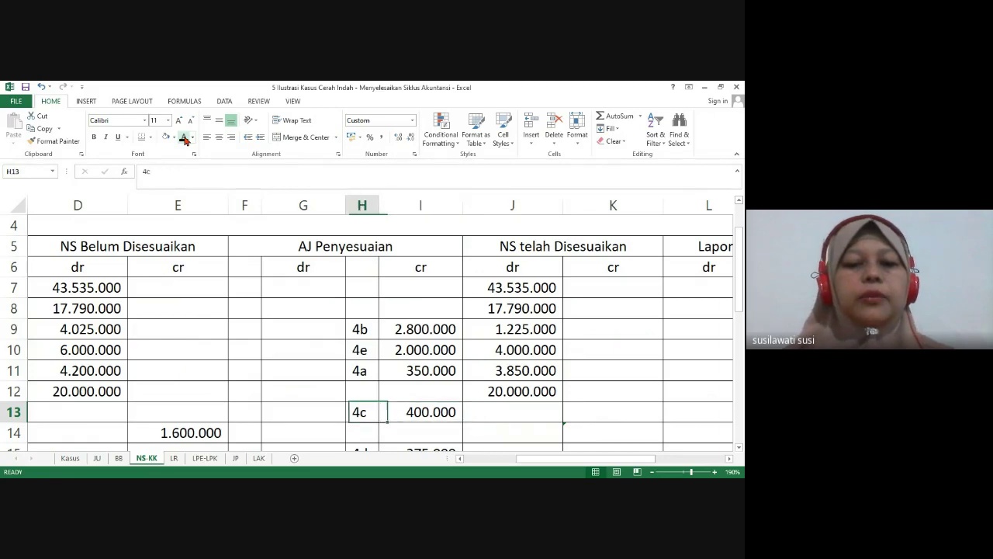
pyautogui.press('Right')
pyautogui.press('Right')
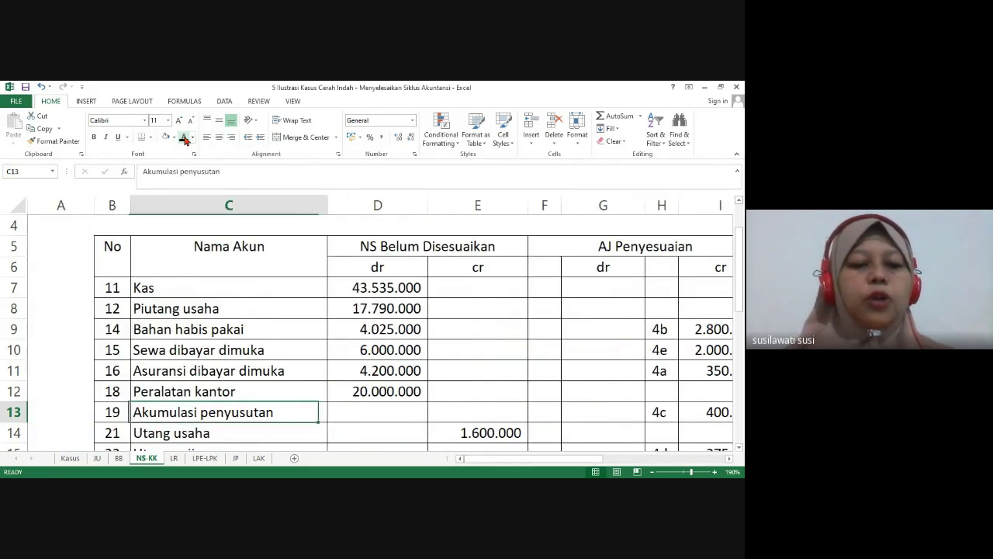
pyautogui.press('Right')
pyautogui.press('Right')
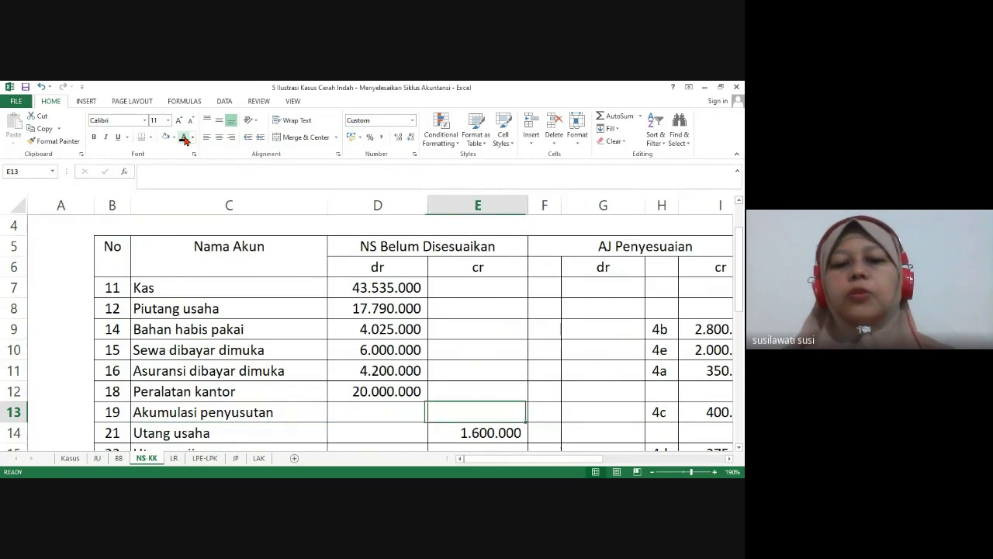
pyautogui.press('Right')
pyautogui.press('Right')
pyautogui.press('Right')
pyautogui.press('Right')
pyautogui.press('Right')
pyautogui.press('Right')
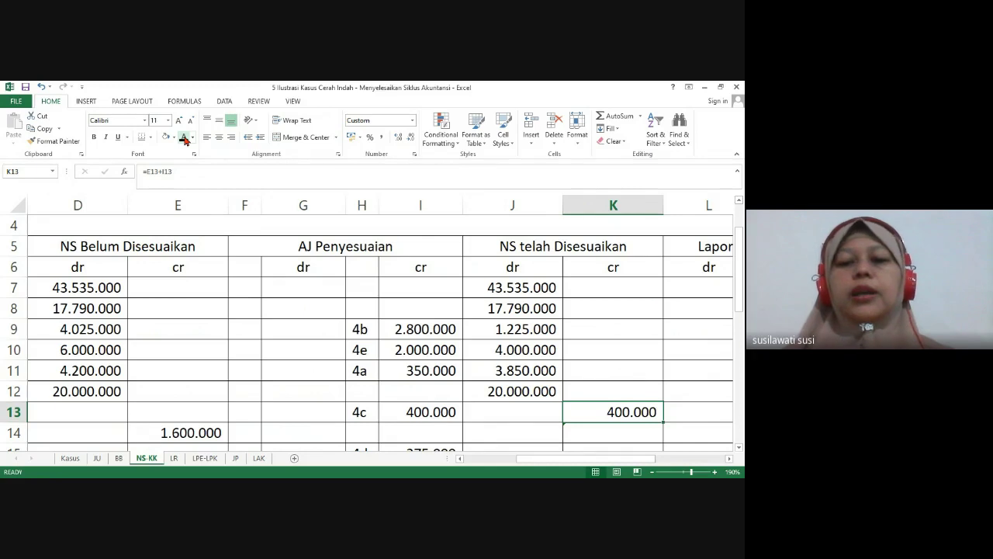
# Look over the unadjusted balances and adjustments in the rows below Akumulasi penyusutan, down to row 21
pyautogui.press('Down')
pyautogui.press('Down')
pyautogui.press('Down')
pyautogui.press('Down')
pyautogui.press('Down')
pyautogui.press('Down')
pyautogui.press('Down')
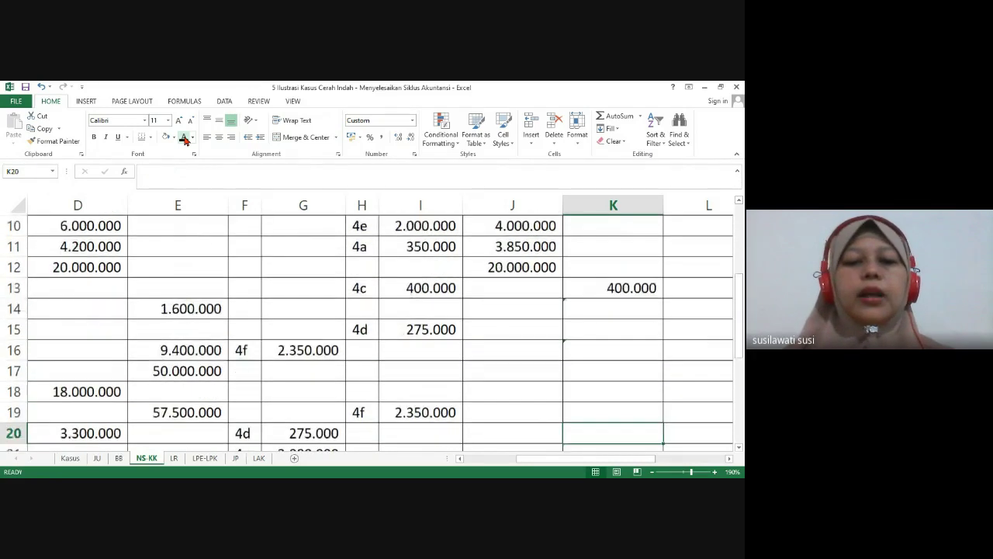
pyautogui.press('Down')
# Reveal the adjusted credit balances for Utang usaha and Utang gaji in K14:K15 with black font colour
pyautogui.click(504, 295)
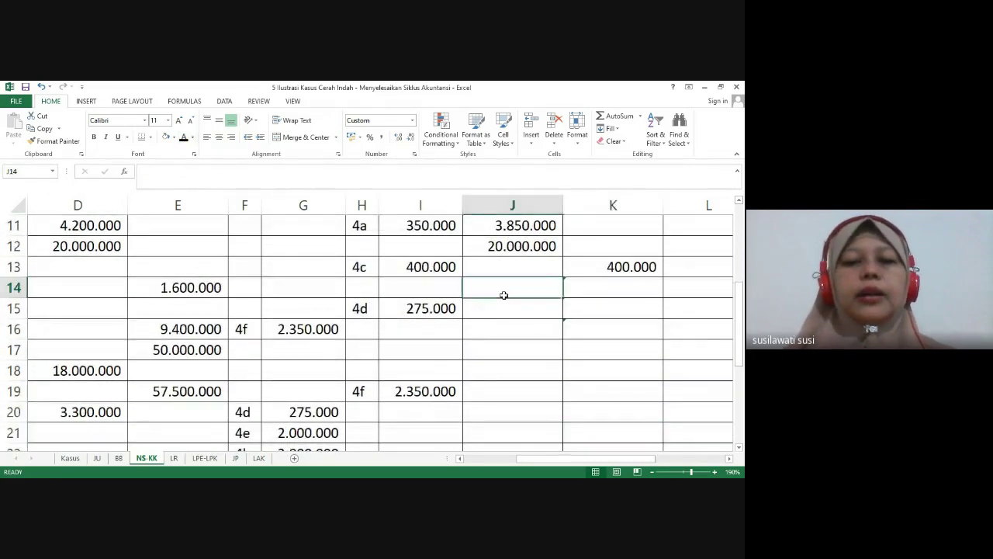
pyautogui.press('Left')
pyautogui.press('Left')
pyautogui.press('Left')
pyautogui.press('Left')
pyautogui.press('Left')
pyautogui.press('Left')
pyautogui.press('Left')
pyautogui.press('Right')
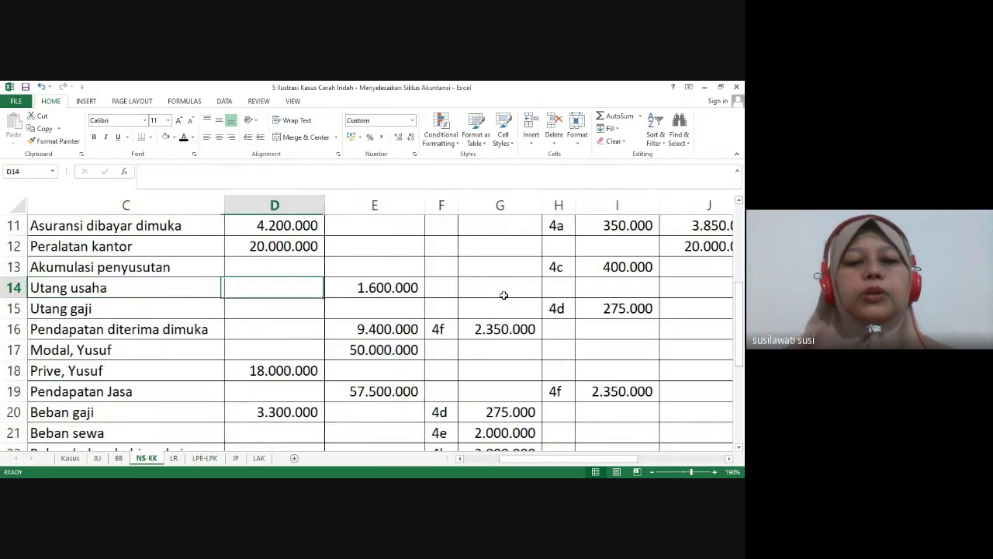
pyautogui.press('Right')
pyautogui.press('Right')
pyautogui.press('Right')
pyautogui.press('Right')
pyautogui.press('Right')
pyautogui.press('Right')
pyautogui.press('Right')
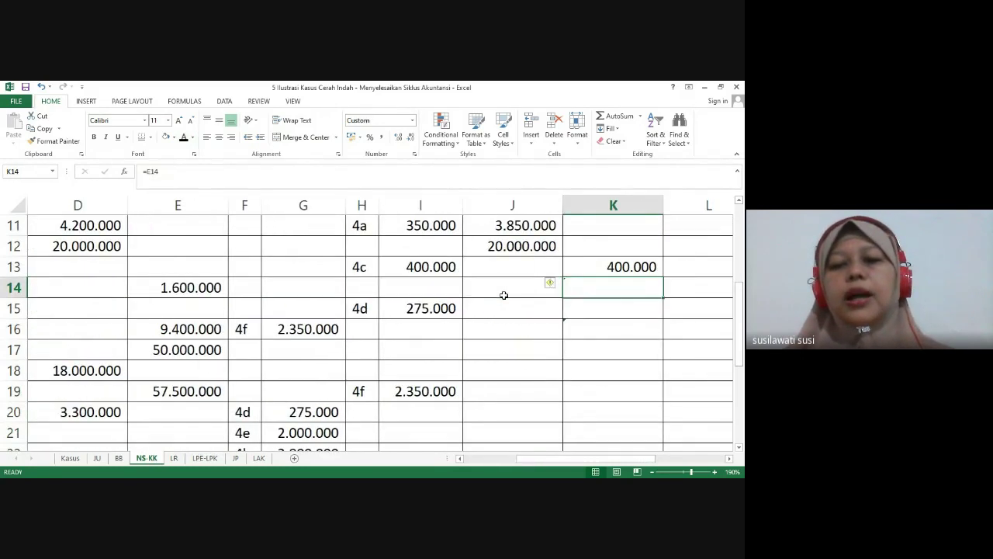
pyautogui.press('Right')
pyautogui.press('Left')
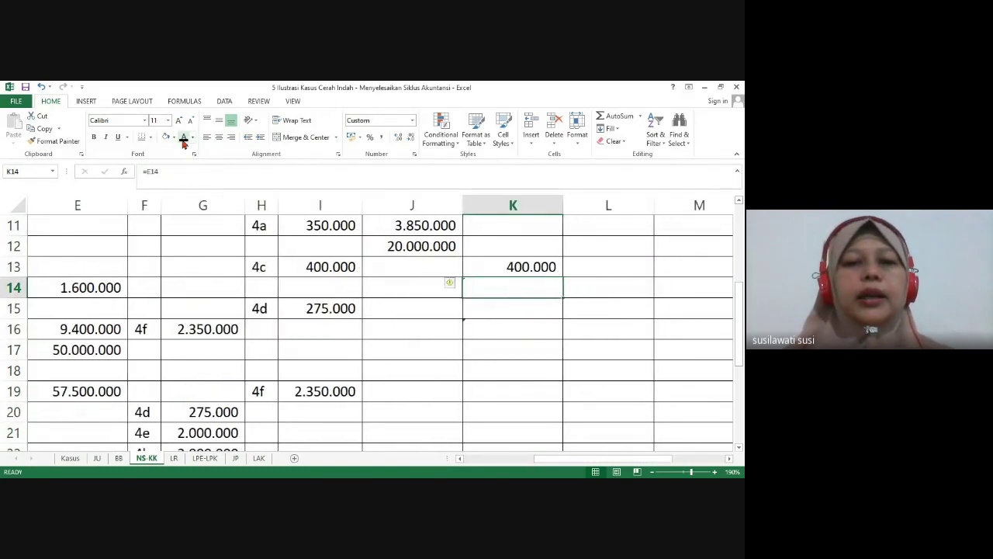
pyautogui.press('Down')
pyautogui.hotkey('ctrl', 'v')
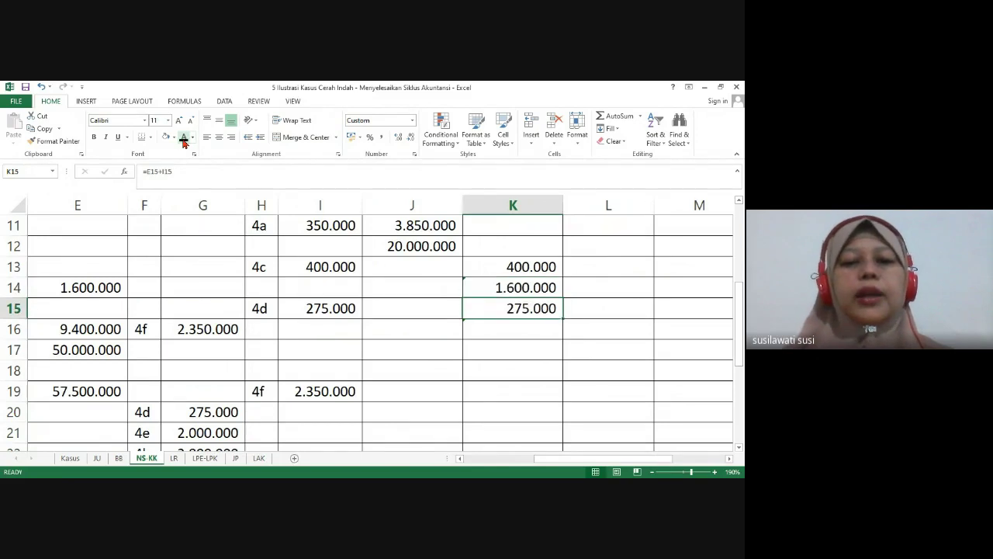
# Trace row 15 for Utang gaji across its unadjusted balance and adjustment columns
pyautogui.press('Left')
pyautogui.press('Left')
pyautogui.press('Left')
pyautogui.press('Left')
pyautogui.press('Left')
pyautogui.press('Left')
pyautogui.press('Left')
pyautogui.press('Left')
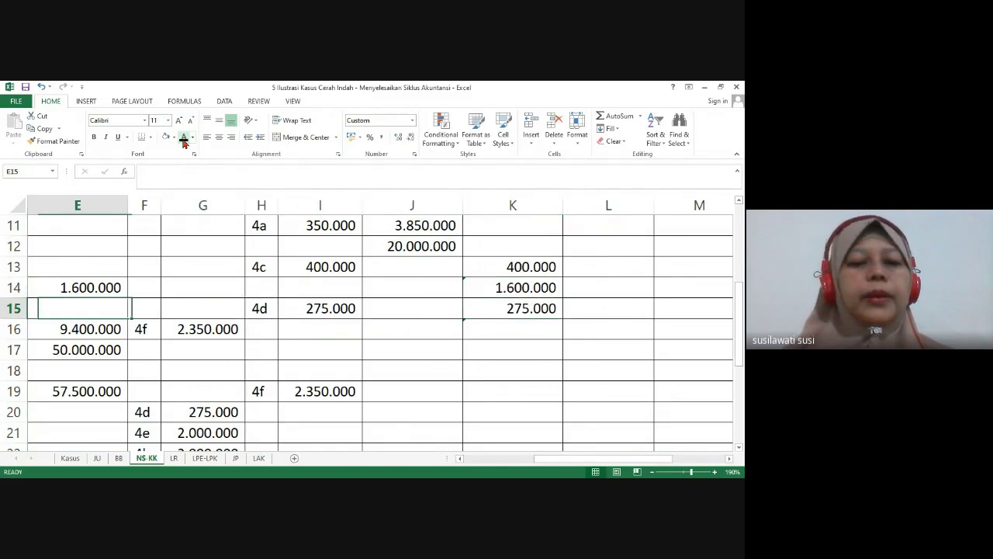
pyautogui.press('Right')
pyautogui.press('Right')
pyautogui.press('Right')
pyautogui.press('Right')
pyautogui.press('Right')
pyautogui.press('Right')
pyautogui.press('Right')
pyautogui.press('Right')
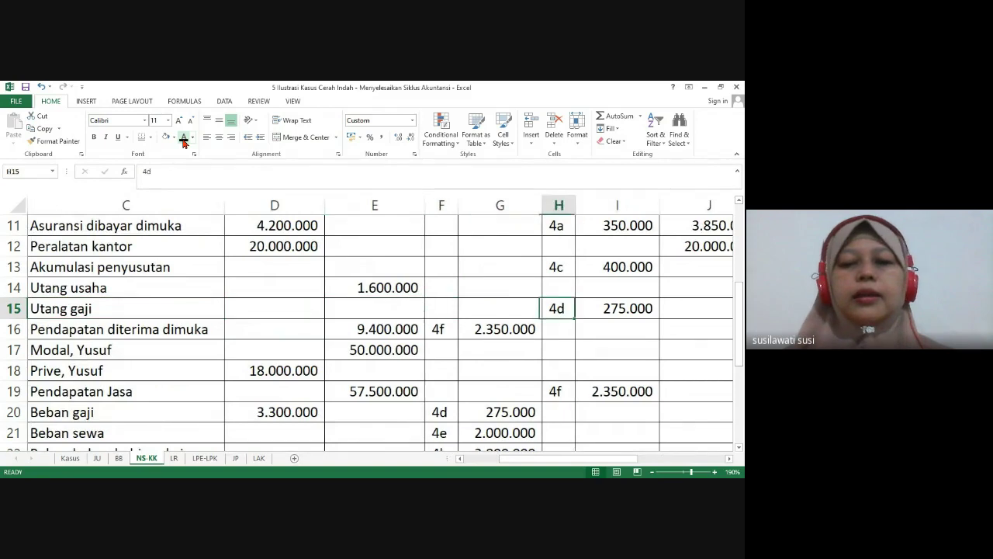
# Reveal the adjusted credit balance for Pendapatan diterima dimuka in K16 with black font colour
pyautogui.press('Right')
pyautogui.press('Left')
pyautogui.press('Down')
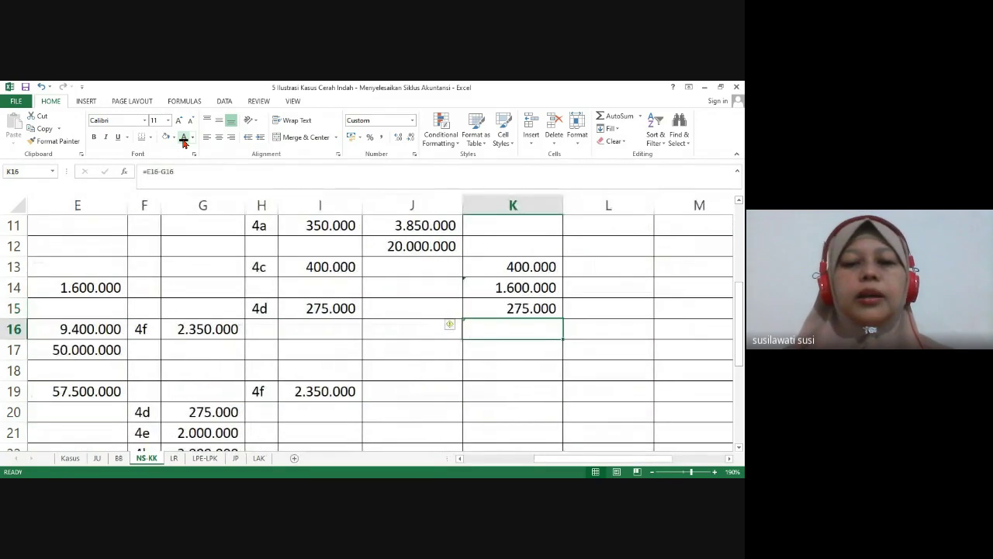
pyautogui.hotkey('ctrl', 'v')
# Trace row 16 for Pendapatan diterima dimuka from its unadjusted credit balance through adjustment 4f to the adjusted columns
pyautogui.press('Left')
pyautogui.press('Left')
pyautogui.press('Left')
pyautogui.press('Left')
pyautogui.press('Left')
pyautogui.press('Left')
pyautogui.press('Left')
pyautogui.press('Left')
pyautogui.press('Left')
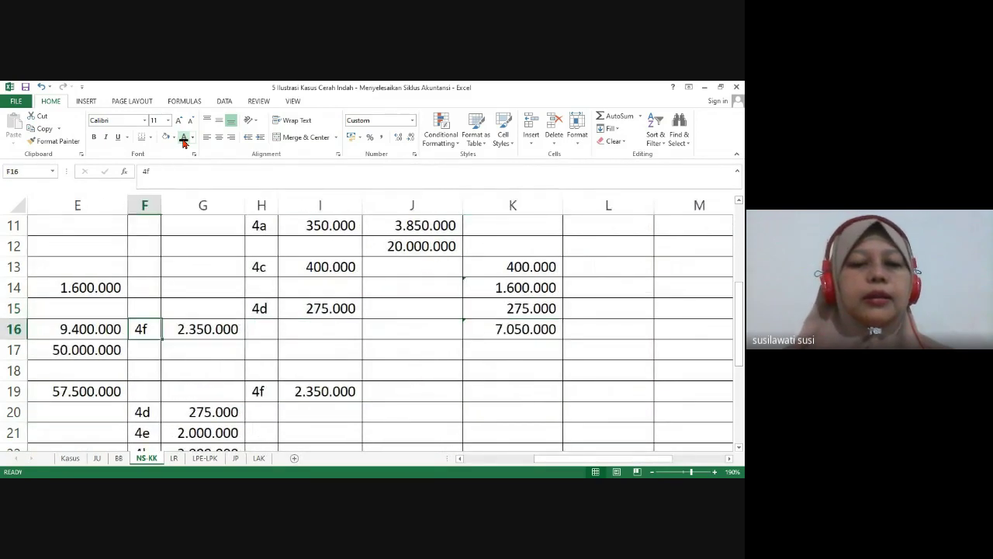
pyautogui.press('Right')
pyautogui.press('Right')
pyautogui.press('Right')
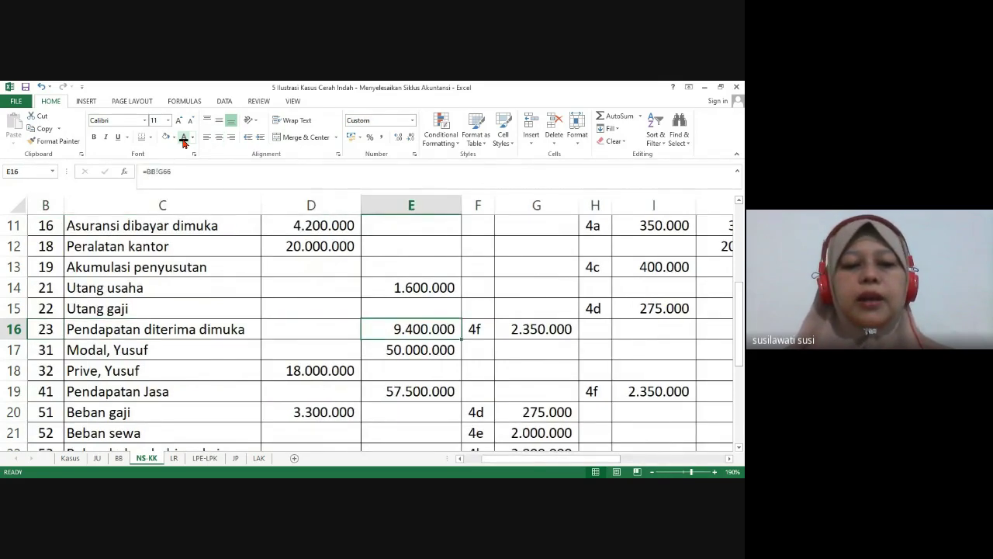
pyautogui.press('Right')
pyautogui.press('Right')
pyautogui.press('Right')
pyautogui.press('Right')
pyautogui.press('Right')
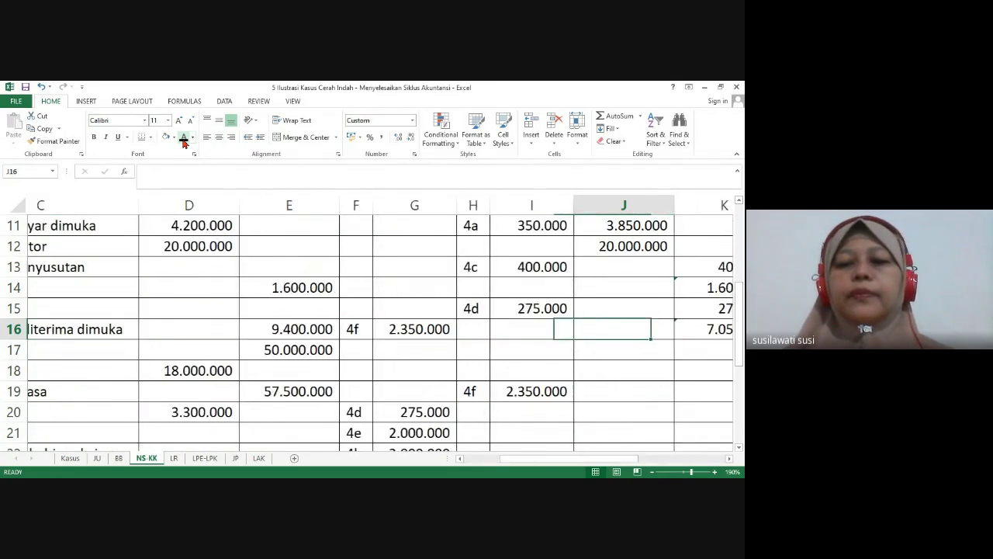
# Reveal the adjusted balances for Modal, Prive and Pendapatan Jasa in K17, J18 and K19 with black font colour
pyautogui.press('Down')
pyautogui.press('Right')
pyautogui.hotkey('ctrl', 'd')
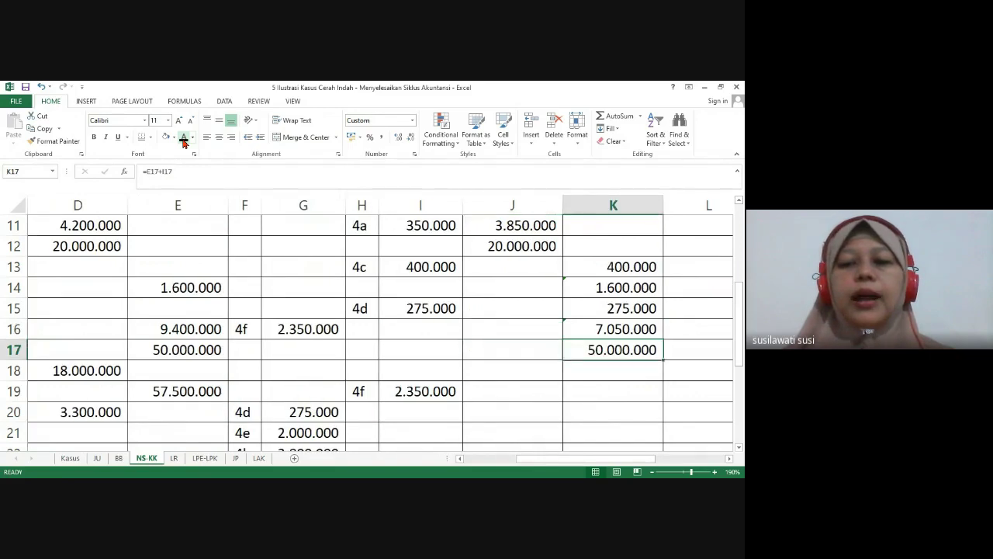
pyautogui.press('Down')
pyautogui.press('Left')
pyautogui.hotkey('ctrl', 'd')
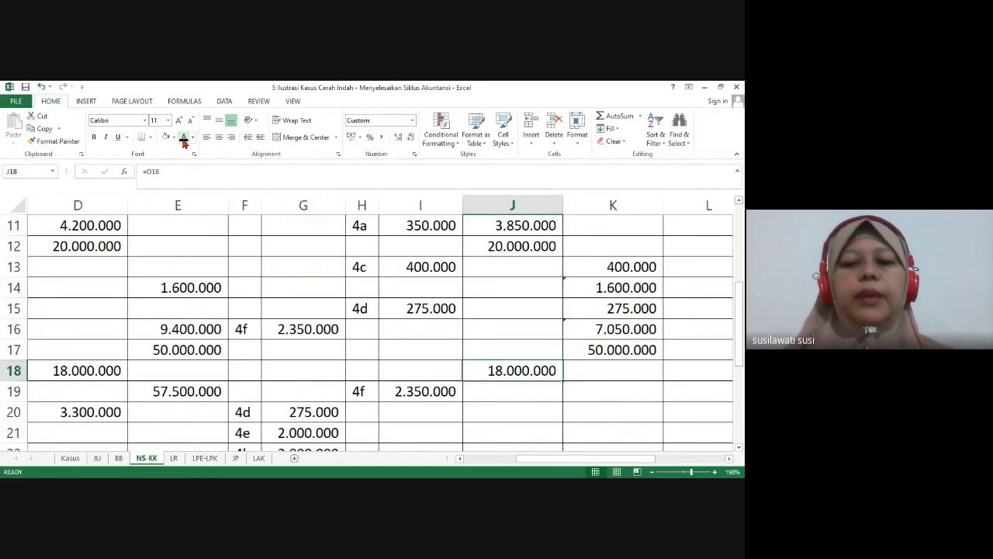
pyautogui.press('Down')
pyautogui.press('Right')
pyautogui.hotkey('ctrl', 'v')
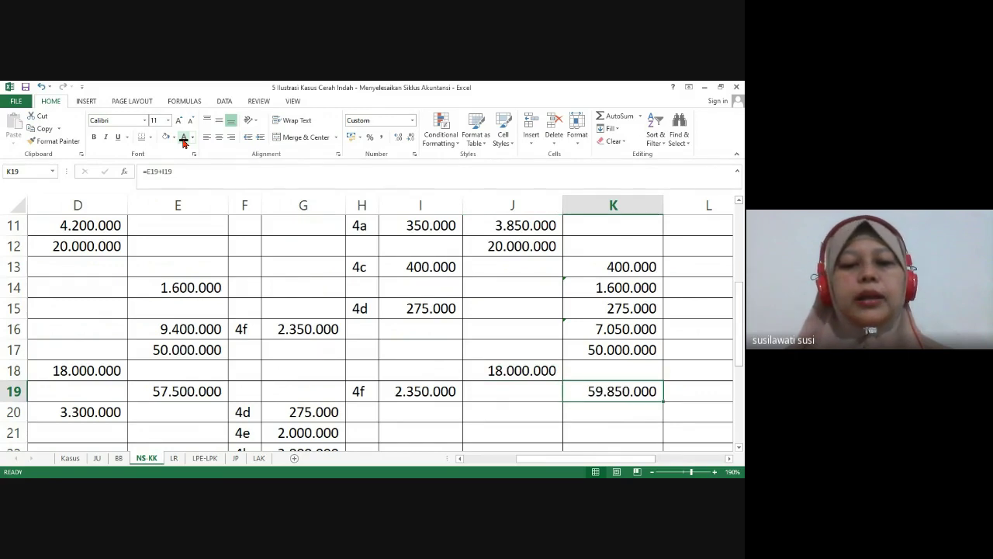
# Trace row 20 for Beban gaji from its account name across its unadjusted balance and adjustment 4d
pyautogui.press('Down')
pyautogui.press('Left')
pyautogui.press('Left')
pyautogui.press('Left')
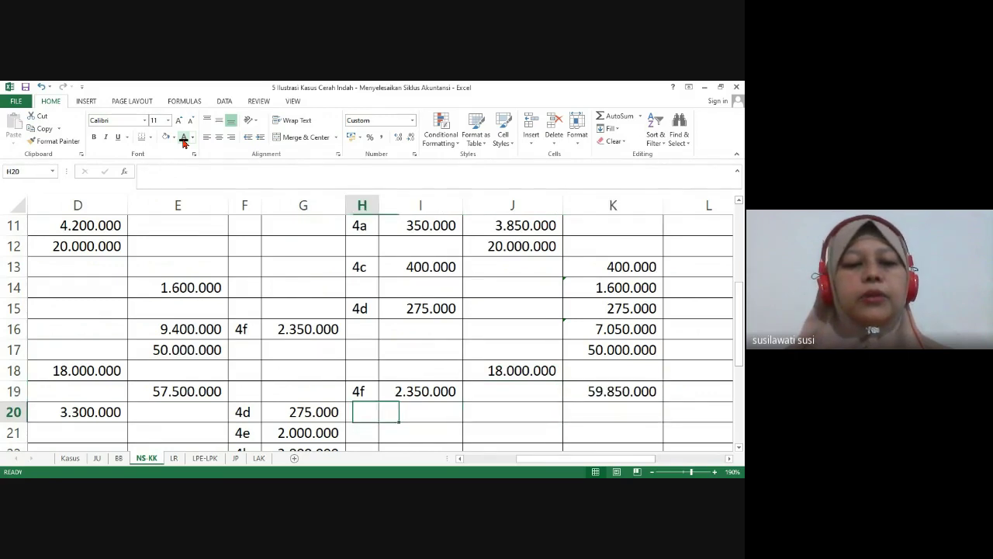
pyautogui.press('Home')
pyautogui.press('Right')
pyautogui.press('Right')
pyautogui.press('Right')
pyautogui.press('Right')
pyautogui.press('Right')
pyautogui.press('Right')
pyautogui.press('Right')
pyautogui.press('Right')
pyautogui.press('Right')
pyautogui.press('Right')
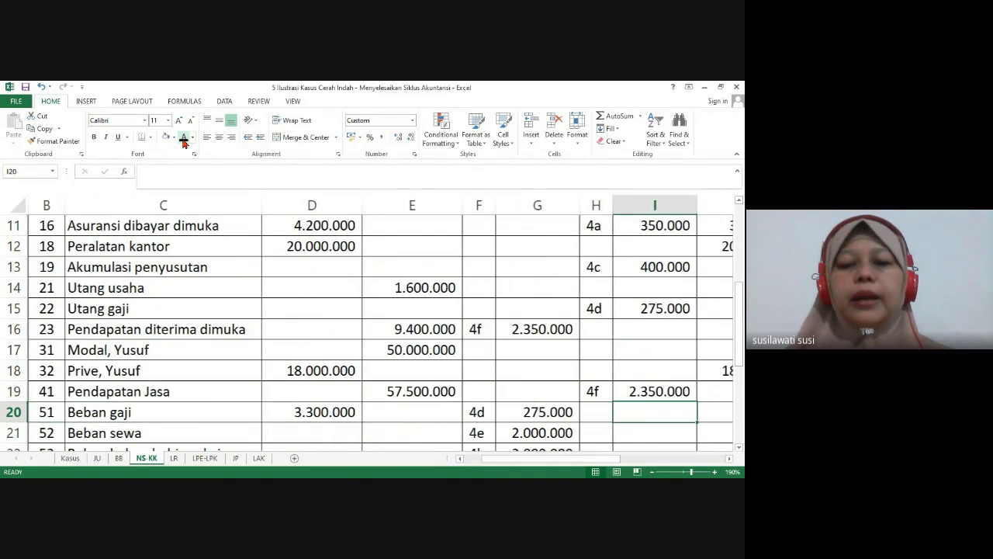
# Reveal the adjusted debit balances of the expense accounts Beban gaji to Beban lain-lain in J20:J25 with black font colour
pyautogui.press('Right')
pyautogui.press('Left')
pyautogui.press('Left')
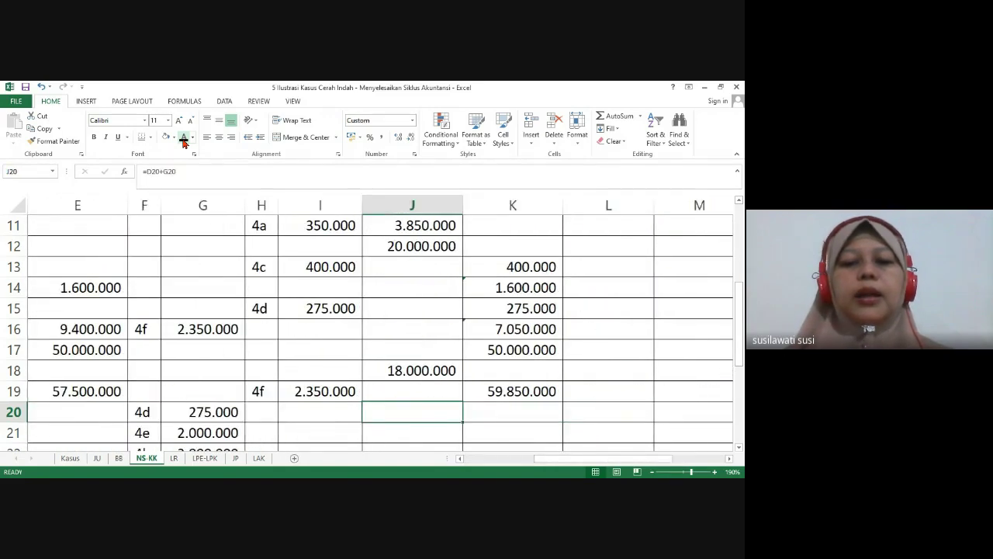
pyautogui.press('Down')
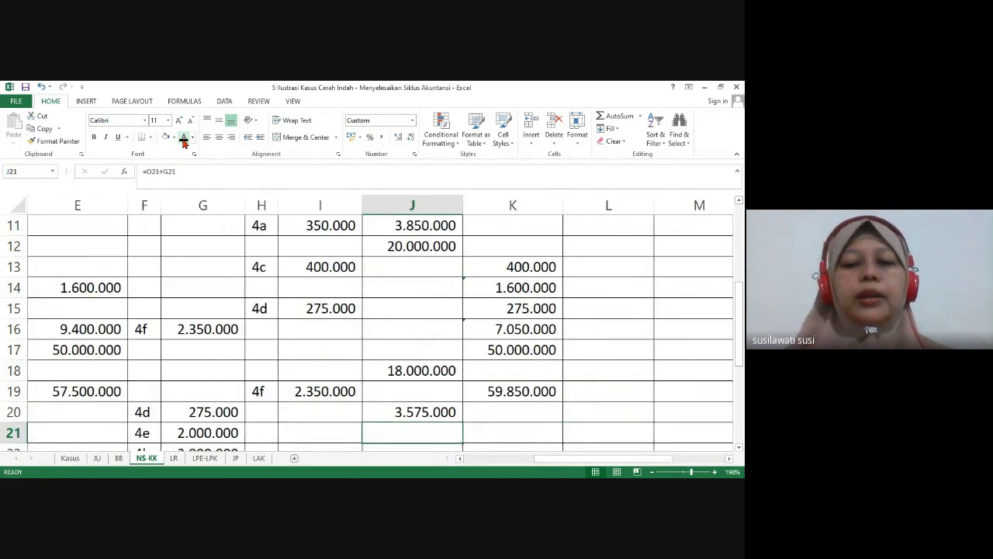
pyautogui.press('Down')
pyautogui.press('Down')
pyautogui.press('Down')
pyautogui.press('Down')
pyautogui.press('Down')
pyautogui.press('Down')
pyautogui.press('Down')
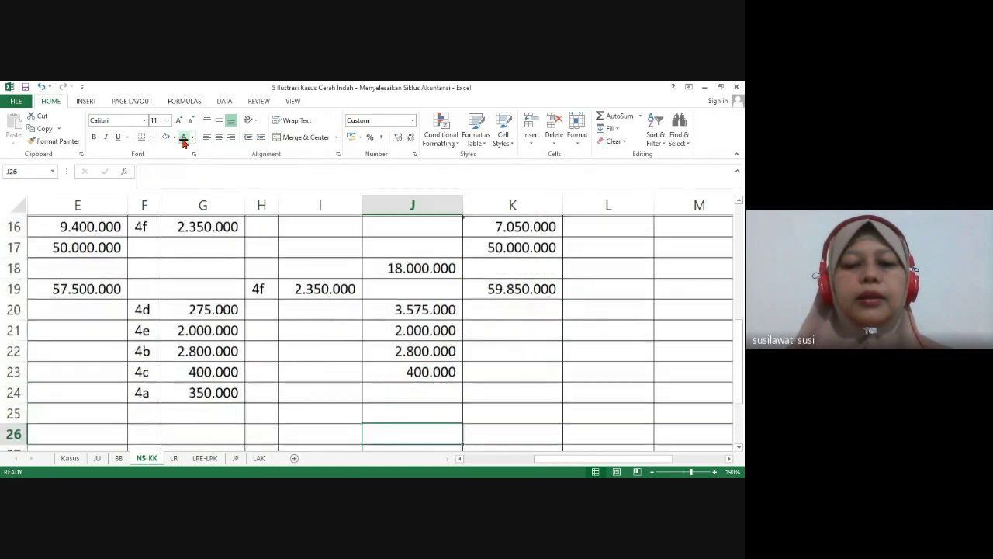
pyautogui.press('Up')
pyautogui.press('Up')
pyautogui.press('Up')
pyautogui.press('Up')
pyautogui.press('Down')
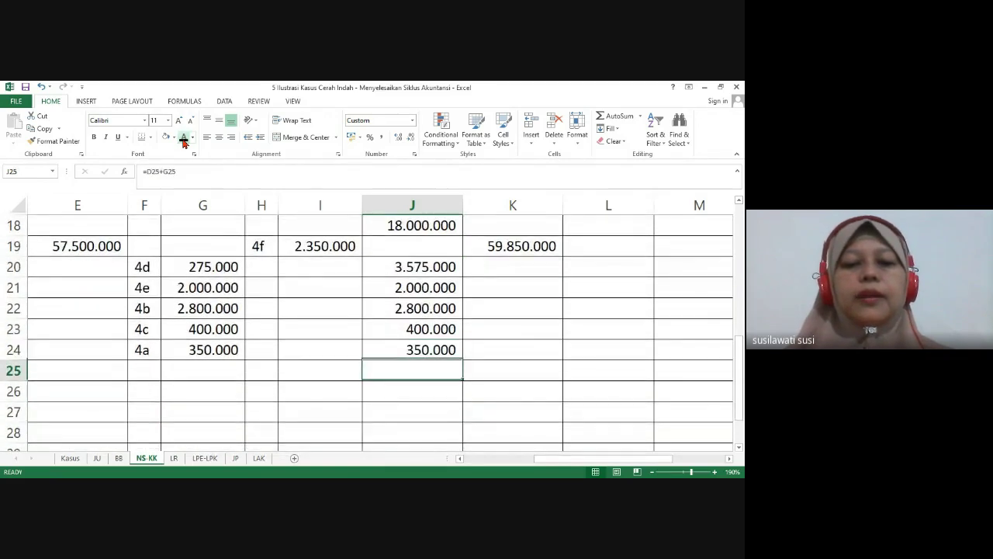
pyautogui.click(184, 141)
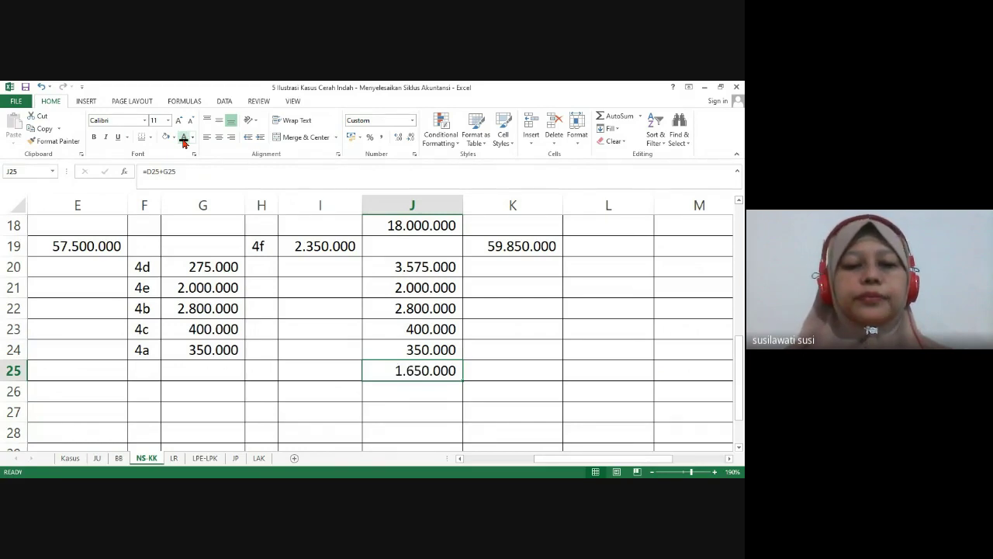
# Look over the rows between Beban lain-lain and the totals, then trace row 25 back to its account name
pyautogui.press('Return')
pyautogui.press('Down')
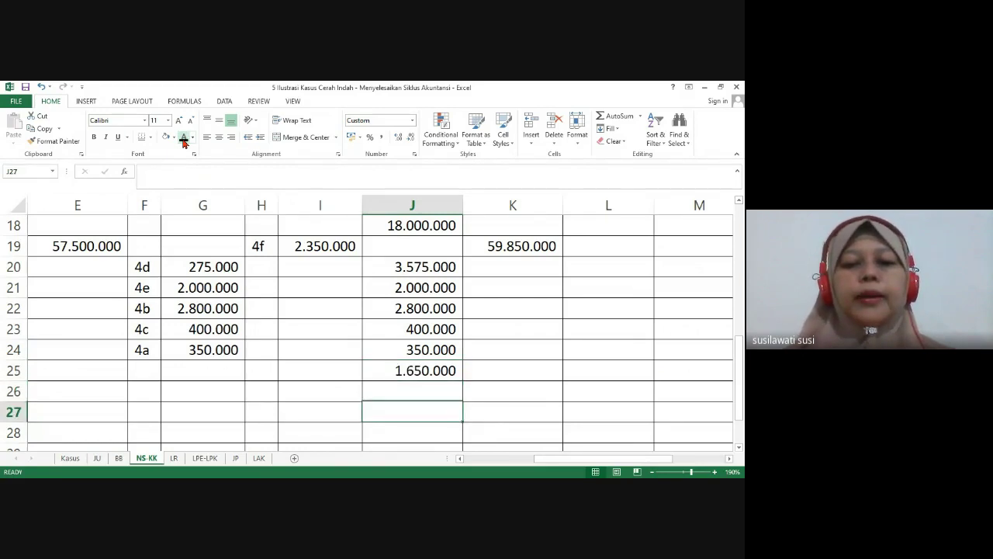
pyautogui.press('Down')
pyautogui.press('Down')
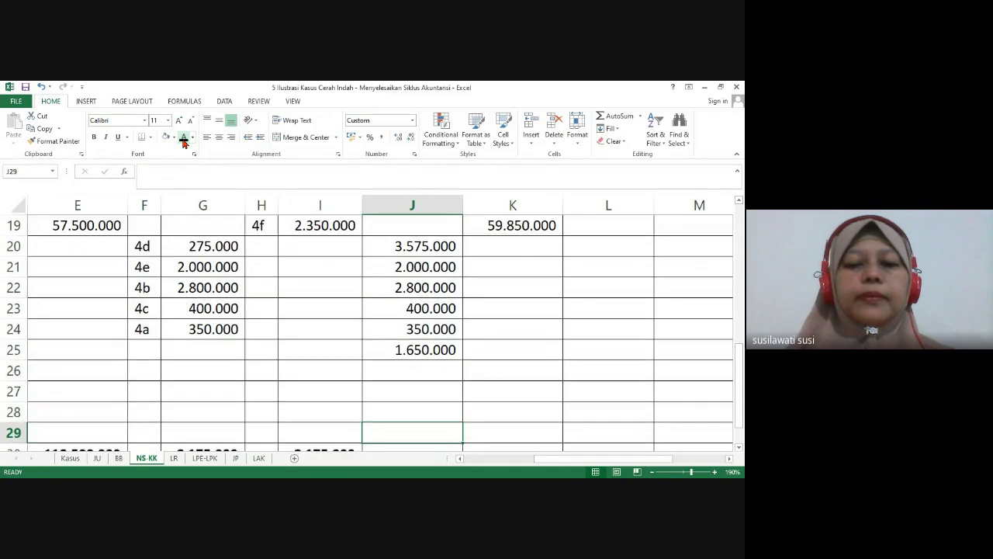
pyautogui.press('Down')
pyautogui.press('Up')
pyautogui.press('Up')
pyautogui.press('Up')
pyautogui.press('Up')
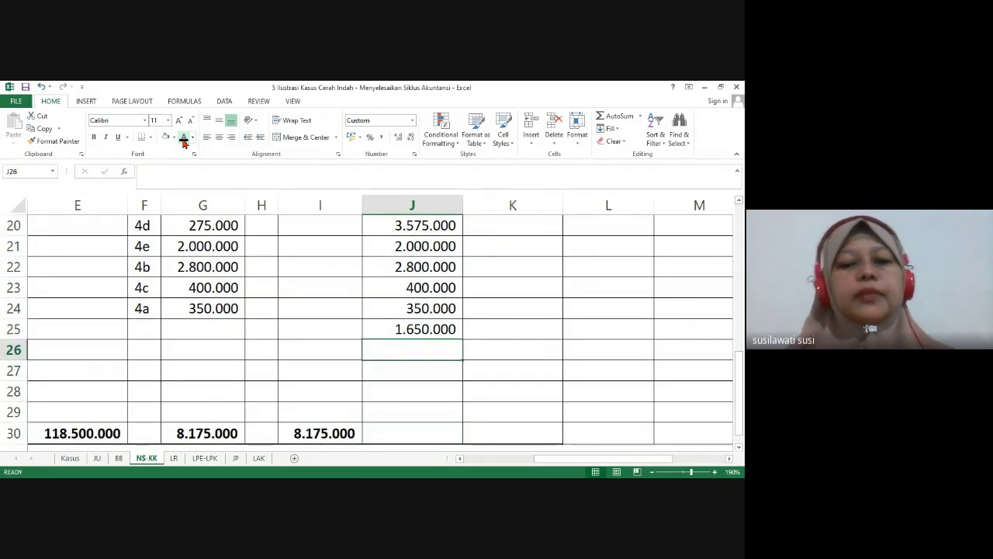
pyautogui.press('Up')
pyautogui.press('Left')
pyautogui.press('Left')
pyautogui.press('Left')
pyautogui.press('Left')
pyautogui.press('Left')
pyautogui.press('Left')
pyautogui.press('Left')
pyautogui.press('Left')
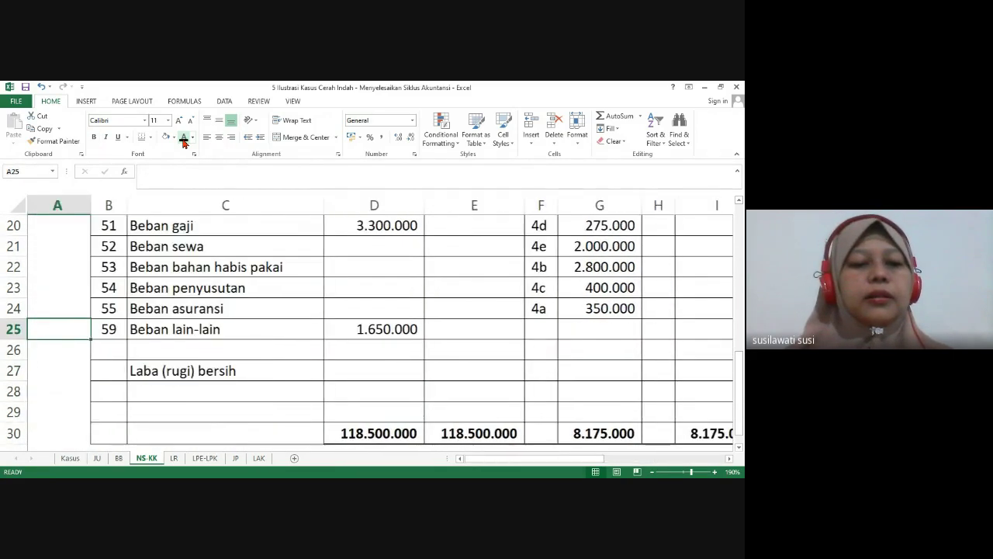
# Trace row 26 across to the adjusted trial balance columns and select the blank range J26:K29
pyautogui.press('Down')
pyautogui.press('Right')
pyautogui.press('Right')
pyautogui.press('Right')
pyautogui.press('Right')
pyautogui.press('Right')
pyautogui.press('Right')
pyautogui.press('Right')
pyautogui.press('Right')
pyautogui.press('Right')
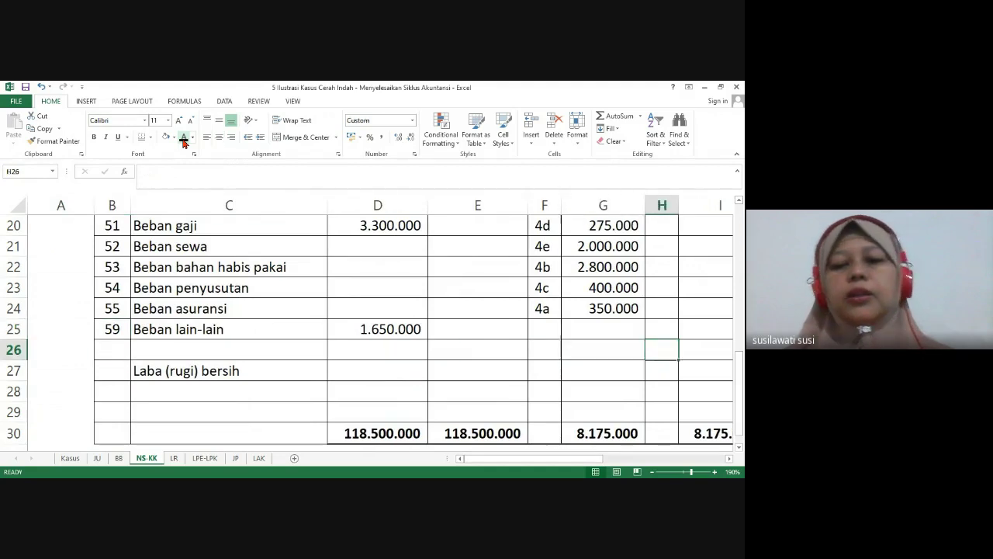
pyautogui.press('Left')
pyautogui.hotkey('shift', 'Right')
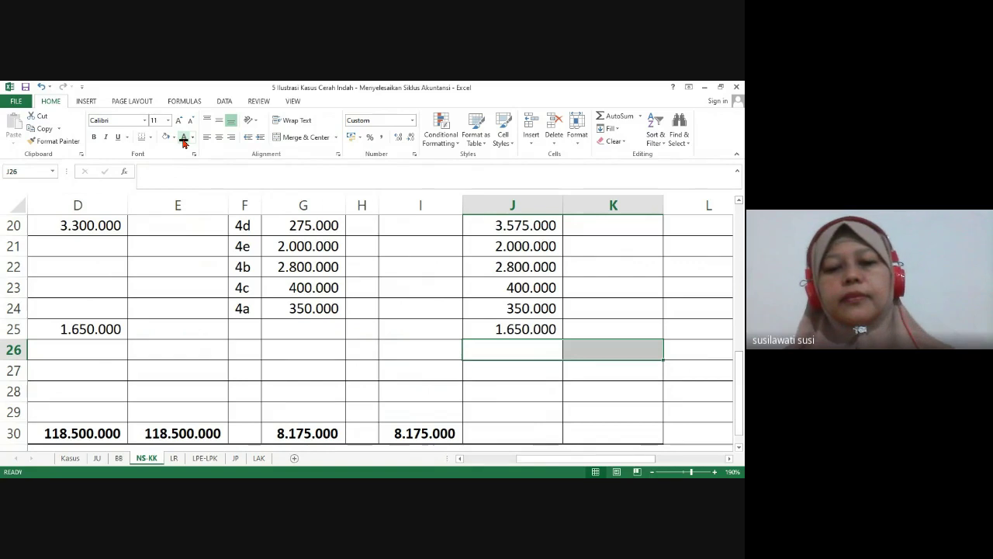
pyautogui.hotkey('shift', 'Down')
pyautogui.hotkey('shift', 'Down')
pyautogui.hotkey('shift', 'Down')
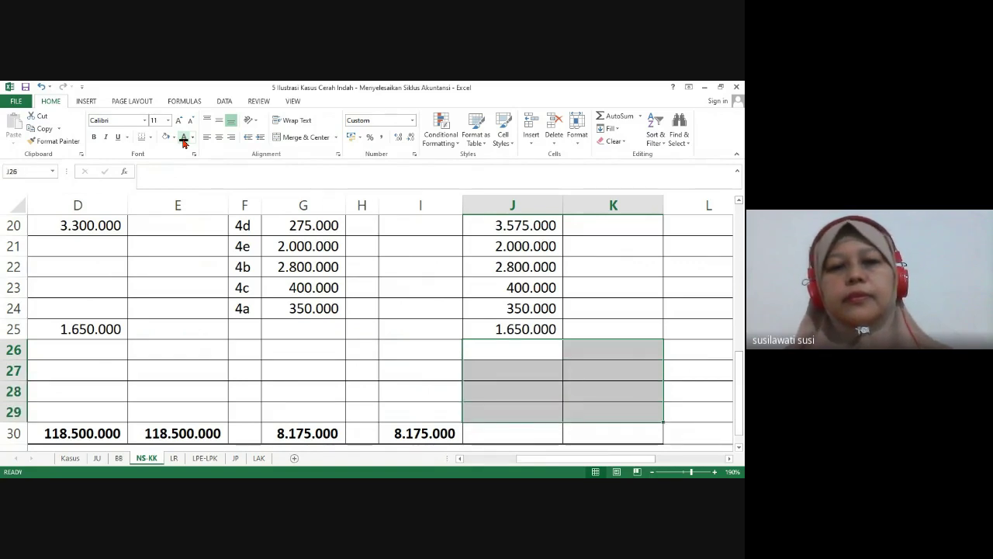
# Reveal the adjusted trial balance debit and credit totals in J30 and K30 with black font colour
pyautogui.click(526, 432)
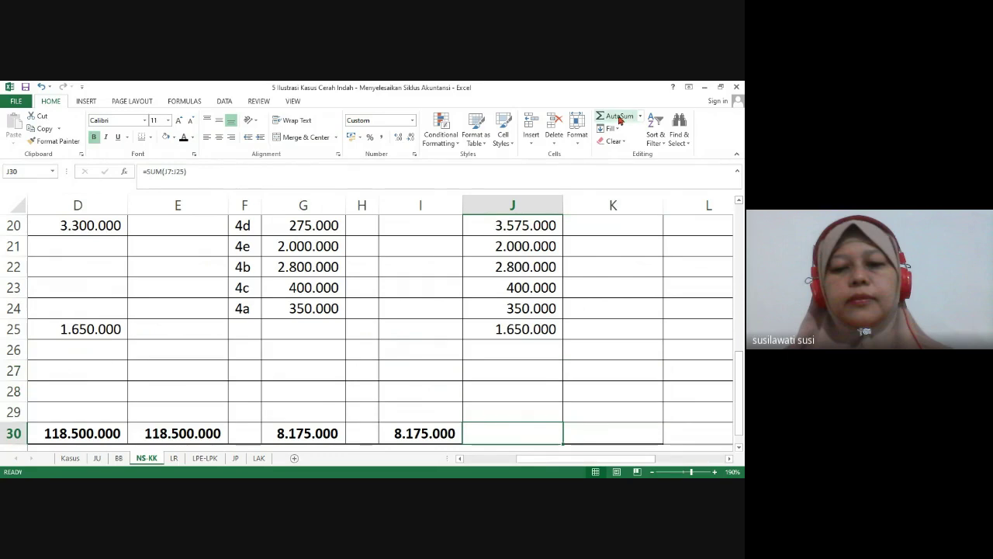
pyautogui.click(184, 138)
pyautogui.press('Right')
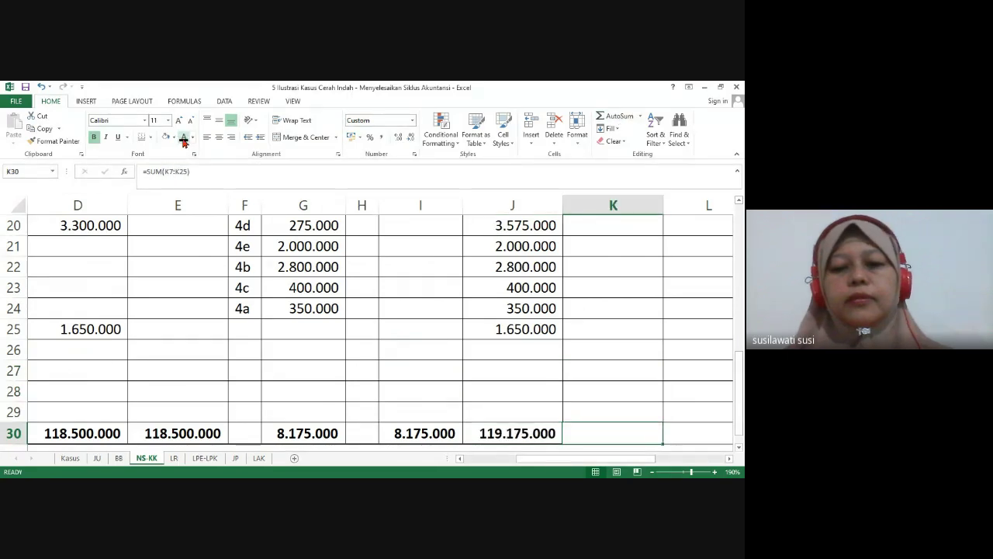
pyautogui.click(184, 138)
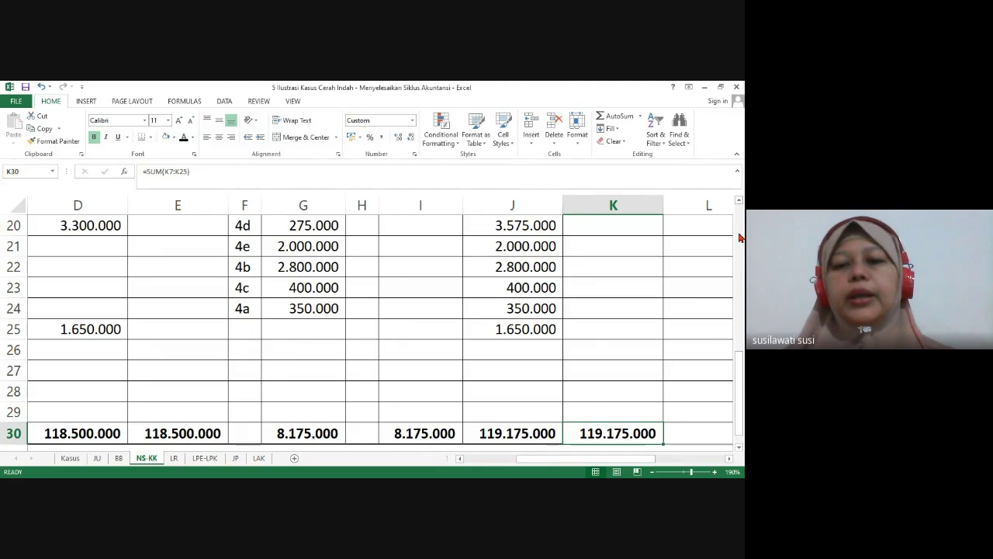
# Compare the debit and credit totals in row 30 for the unadjusted balances, adjustments and adjusted balances
pyautogui.click(524, 434)
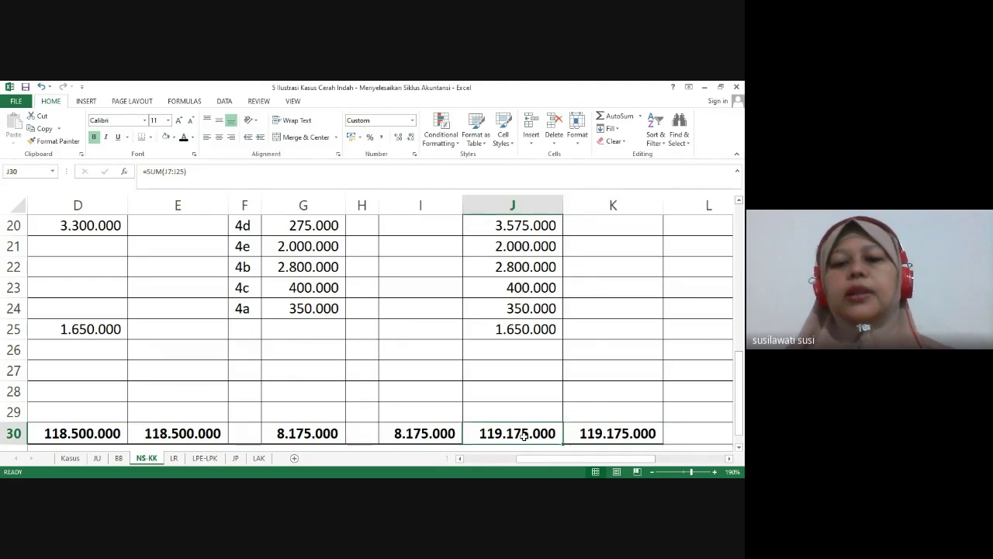
pyautogui.press('Right')
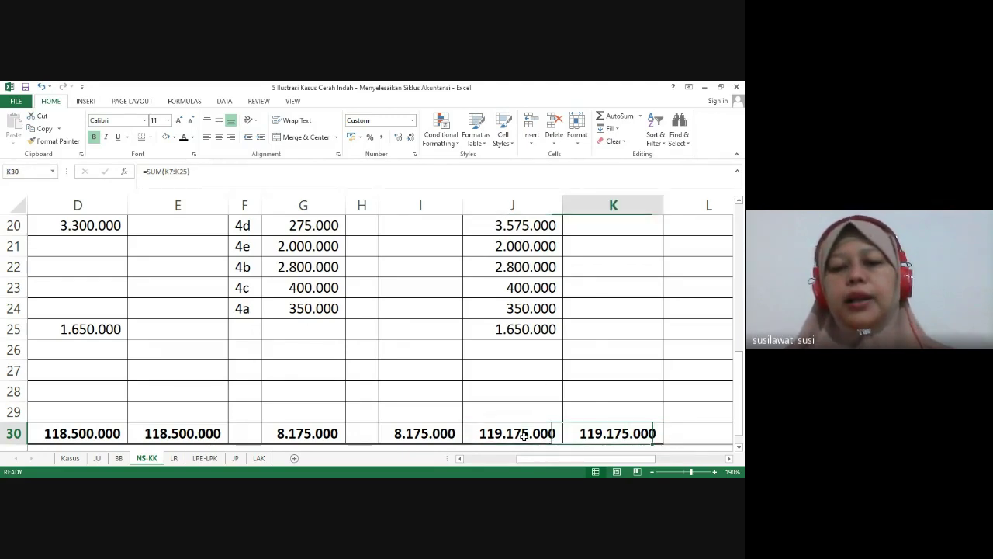
pyautogui.click(90, 429)
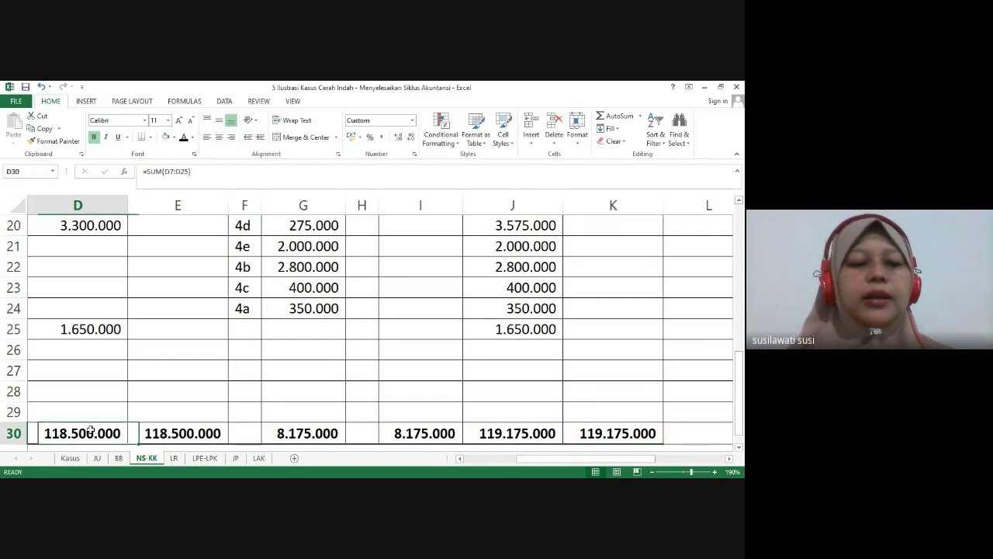
pyautogui.press('Right')
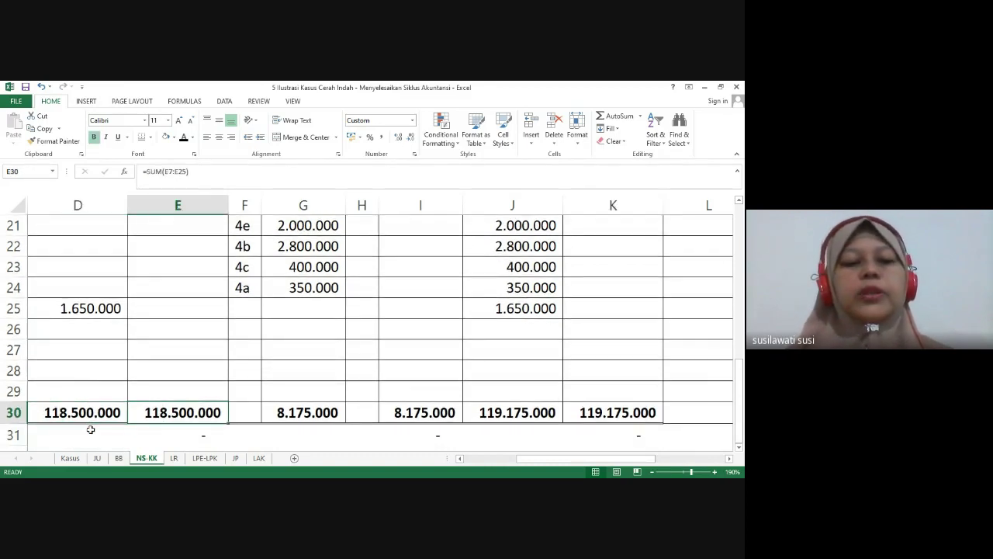
pyautogui.press('Right')
pyautogui.press('Right')
pyautogui.press('Right')
pyautogui.press('Right')
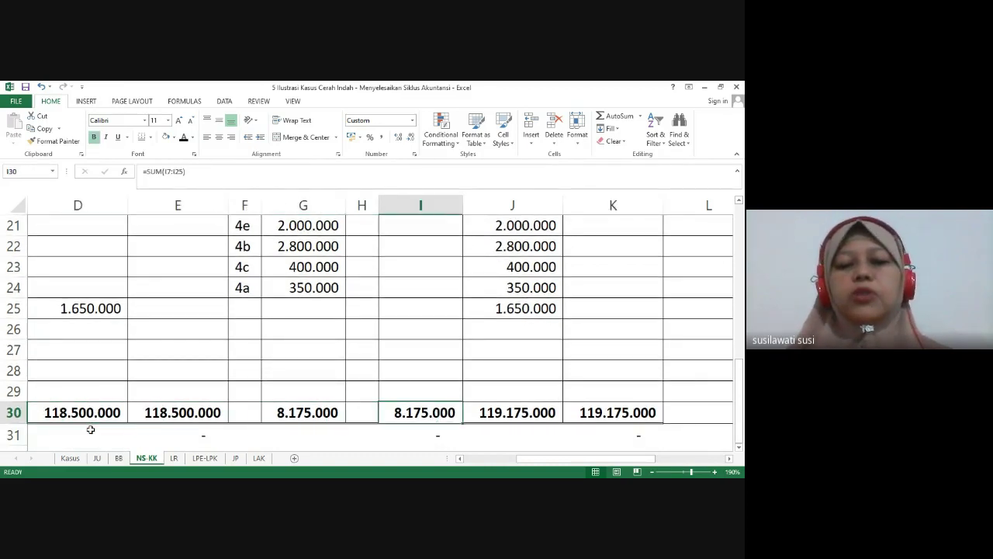
pyautogui.press('Right')
pyautogui.press('Right')
pyautogui.press('Left')
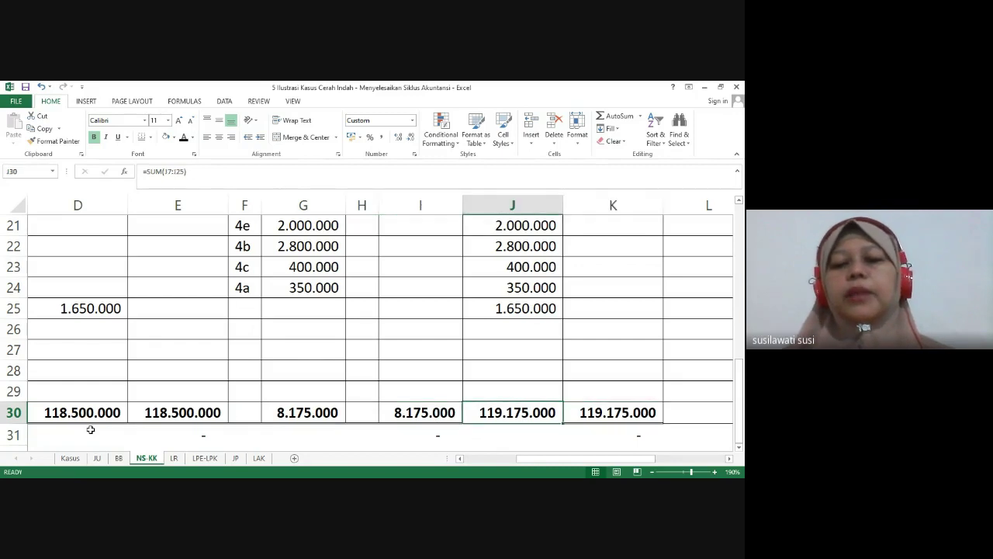
pyautogui.press('Right')
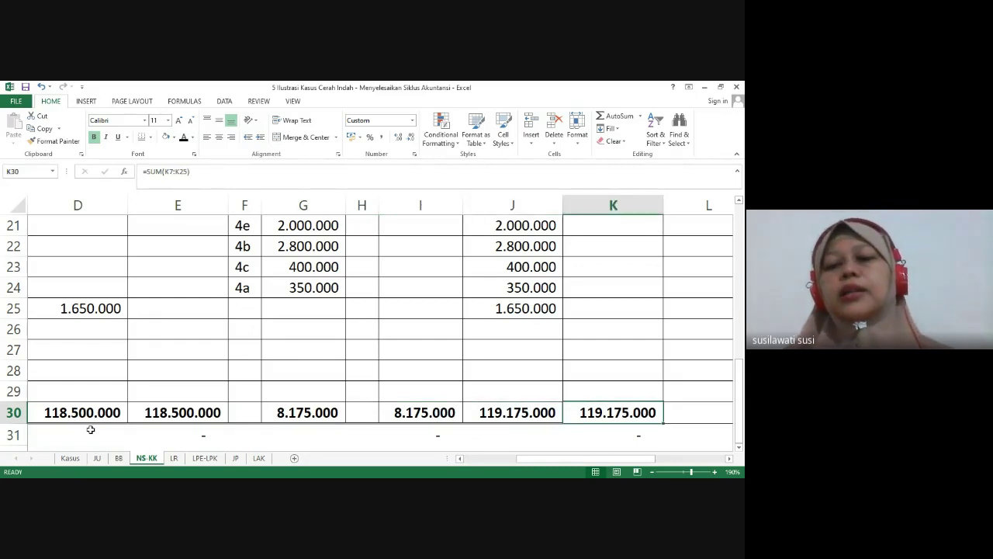
# Look over the blank Laporan Laba Rugi column from the totals row up to its heading
pyautogui.press('Right')
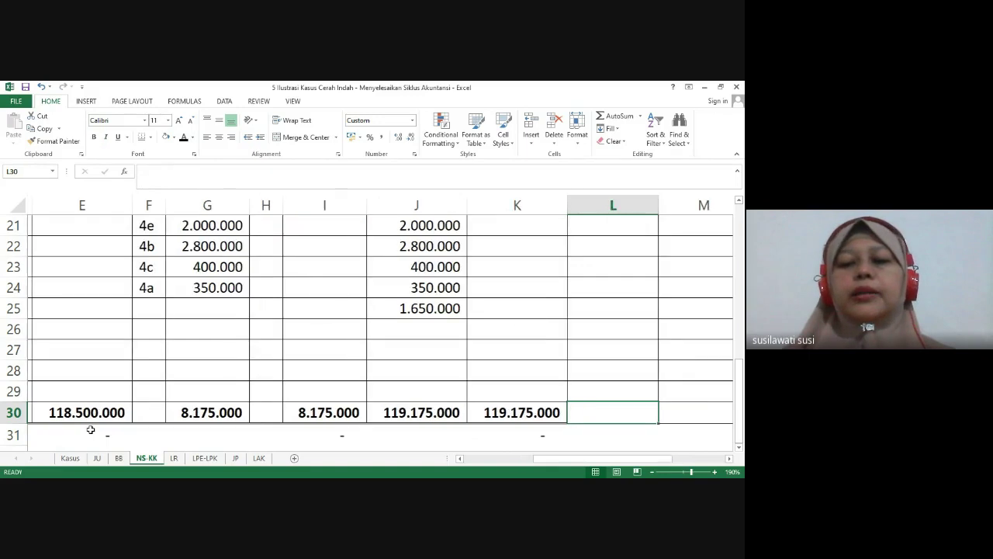
pyautogui.press('Right')
pyautogui.press('Right')
pyautogui.press('Left')
pyautogui.press('Left')
pyautogui.press('Up')
pyautogui.press('Up')
pyautogui.press('Up')
pyautogui.press('Up')
pyautogui.press('Up')
pyautogui.press('Up')
pyautogui.press('Up')
pyautogui.press('Up')
pyautogui.press('Up')
pyautogui.press('Up')
pyautogui.press('Up')
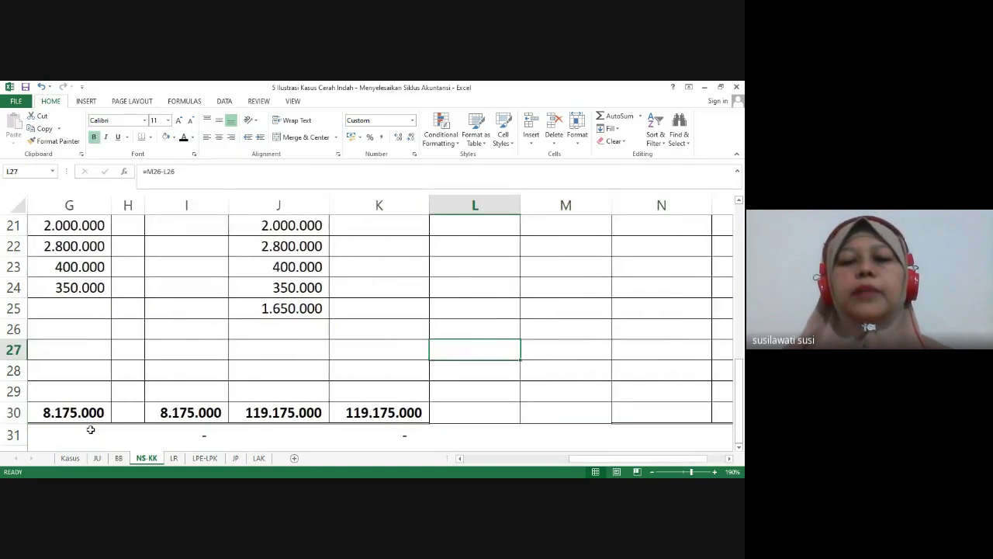
pyautogui.press('Up')
pyautogui.press('Up')
pyautogui.press('Up')
pyautogui.press('Up')
pyautogui.press('Up')
pyautogui.press('Up')
pyautogui.press('Up')
pyautogui.press('Up')
pyautogui.press('Up')
pyautogui.press('Up')
pyautogui.press('Up')
pyautogui.press('Up')
pyautogui.press('Up')
pyautogui.press('Up')
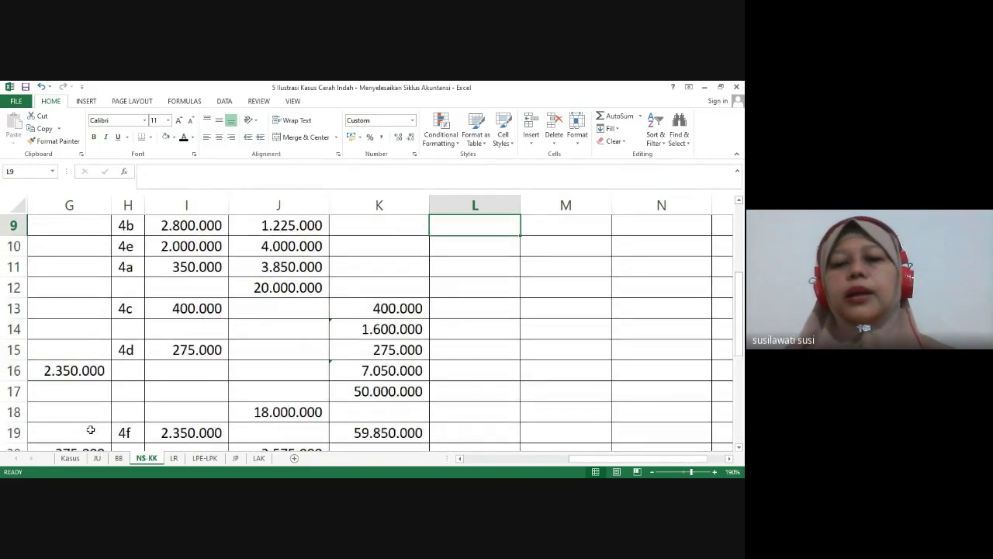
pyautogui.press('Right')
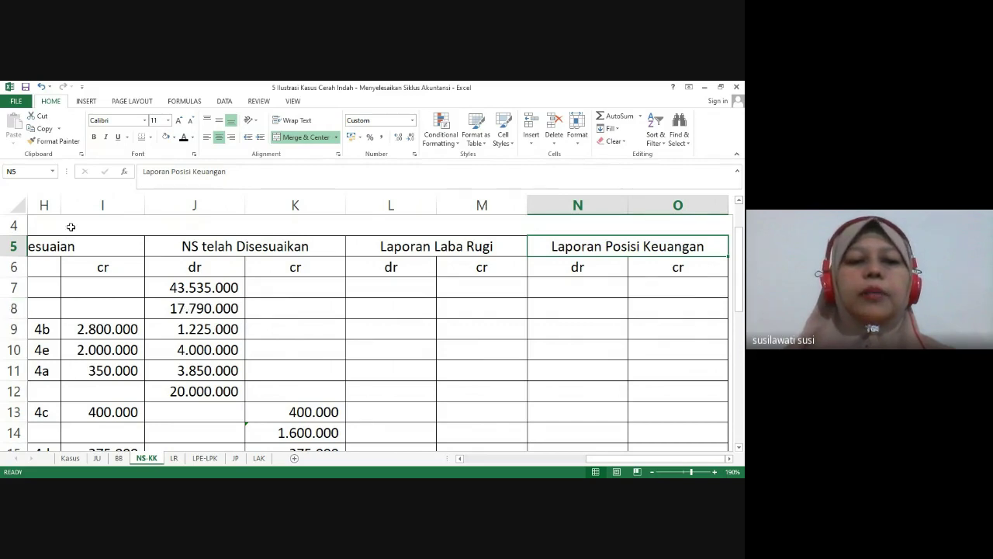
# Compare the NS telah Disesuaikan and Laporan Posisi Keuangan headings, then select the first Laporan Laba Rugi debit cell, L7
pyautogui.click(234, 249)
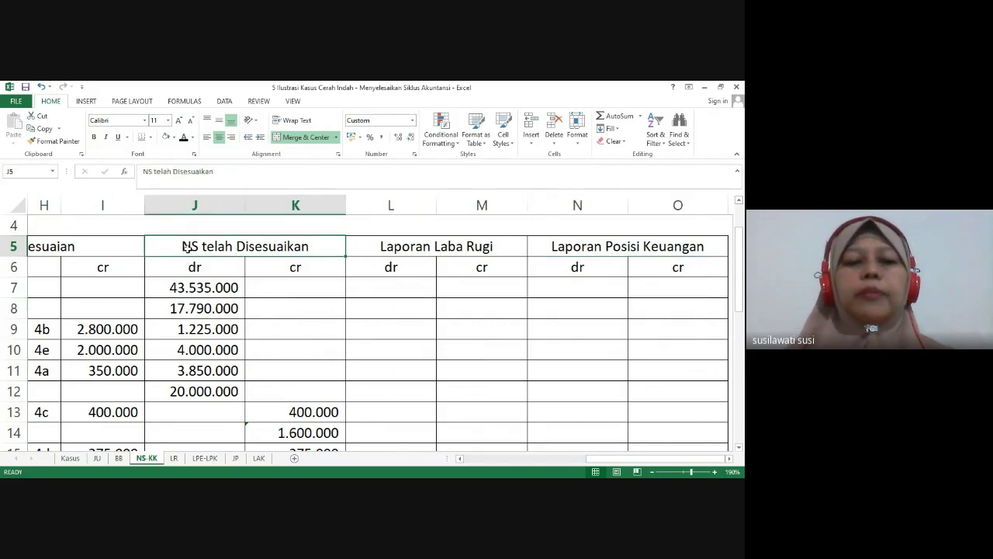
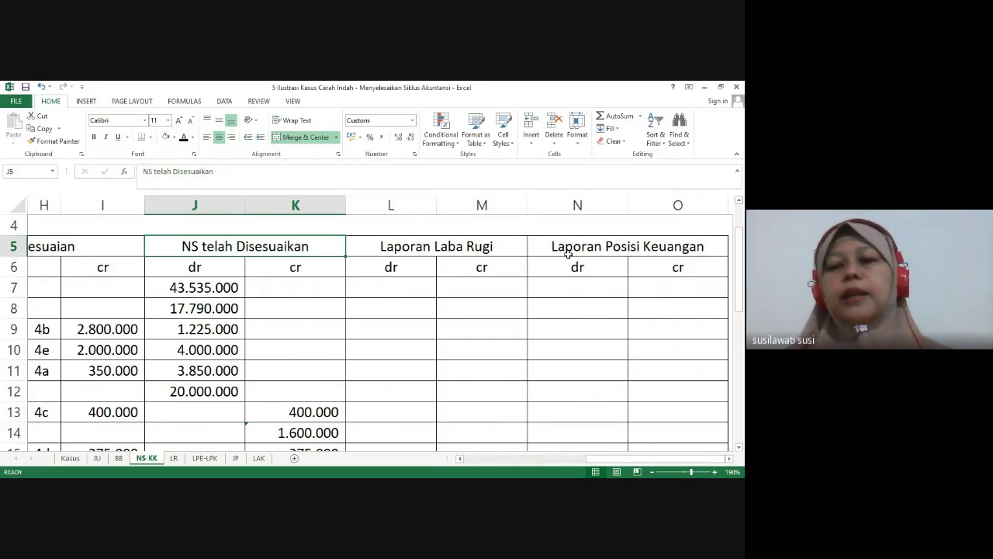
pyautogui.click(645, 250)
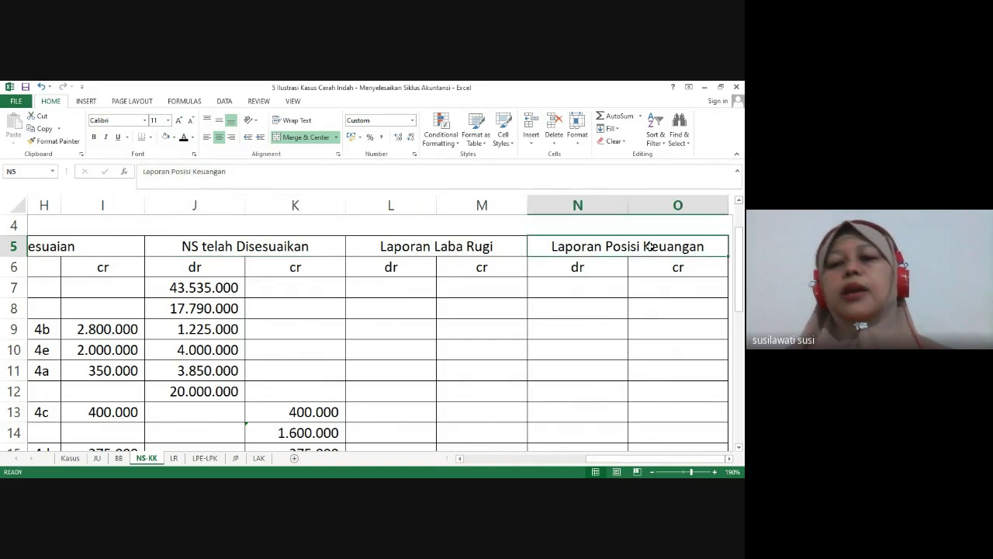
pyautogui.click(586, 295)
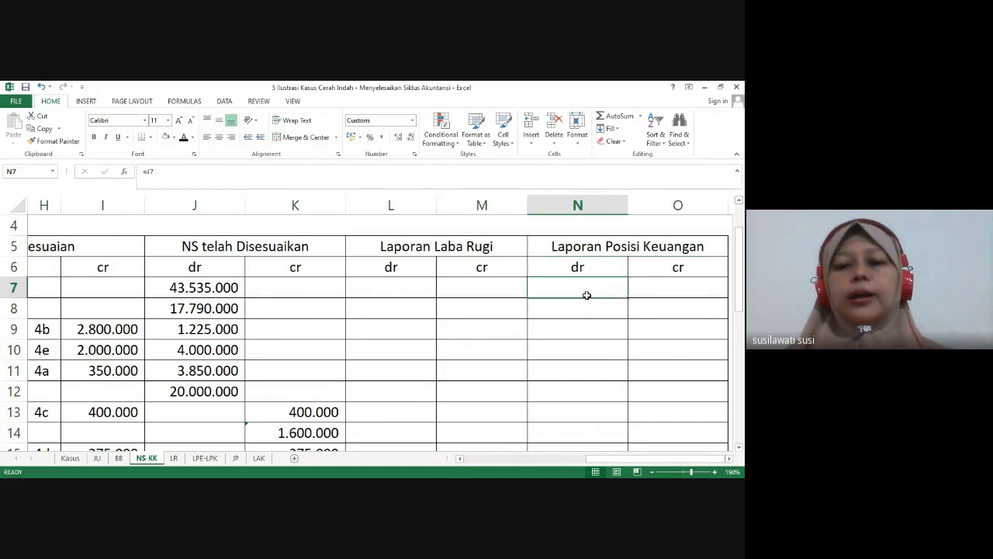
pyautogui.click(405, 287)
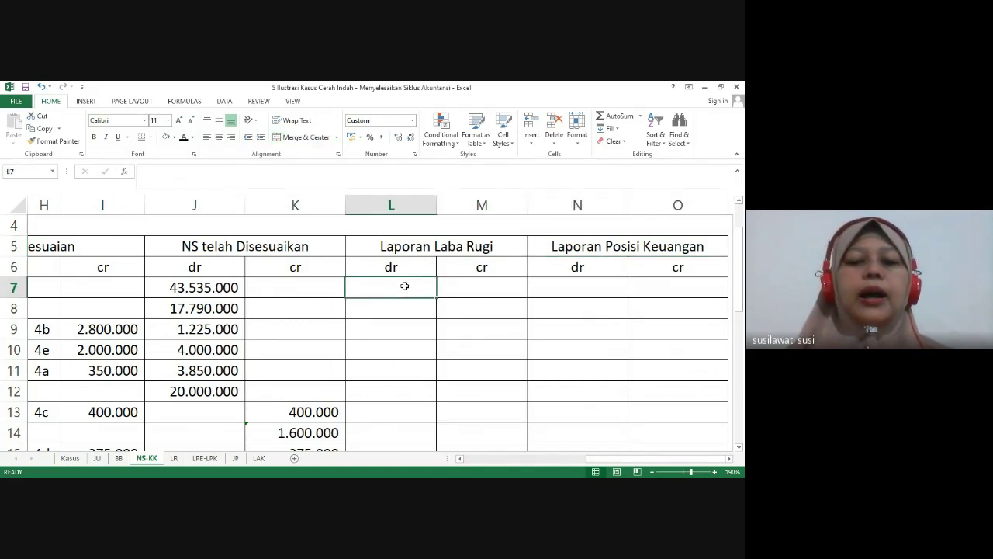
# Scan the Laporan Laba Rugi debit column from row 7 down to row 23
pyautogui.press('Down')
pyautogui.press('Down')
pyautogui.press('Down')
pyautogui.press('Down')
pyautogui.press('Down')
pyautogui.press('Down')
pyautogui.press('Down')
pyautogui.press('Down')
pyautogui.press('Down')
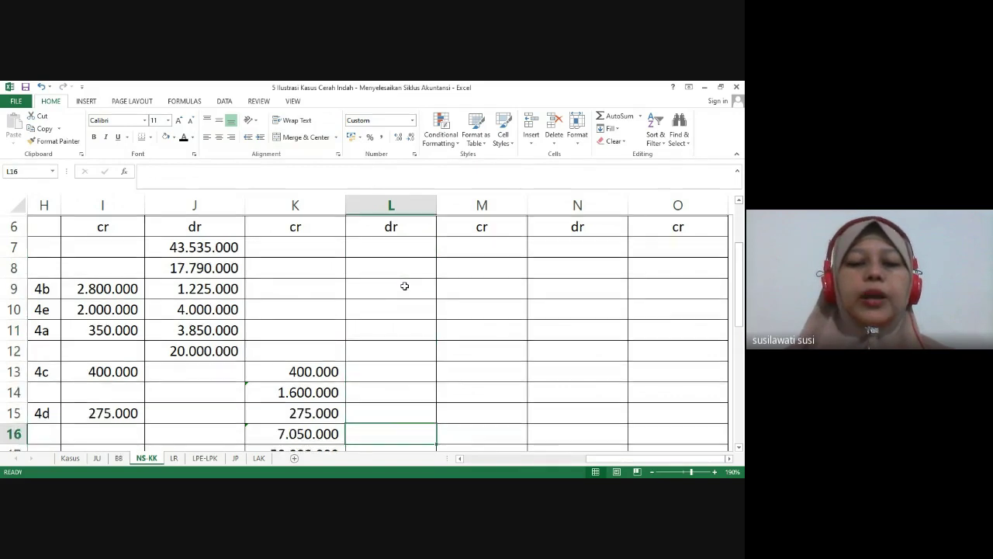
pyautogui.press('Down')
pyautogui.press('Down')
pyautogui.press('Down')
pyautogui.press('Down')
pyautogui.press('Down')
pyautogui.press('Down')
pyautogui.press('Down')
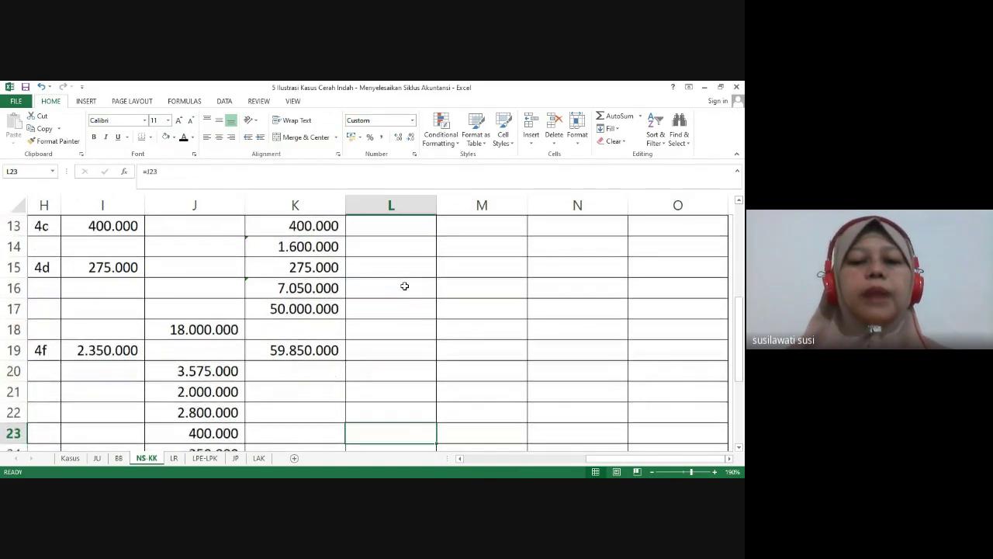
# Trace row 19 back to its account number and name, then check it against Pendapatan diterima dimuka in row 16
pyautogui.press('Up')
pyautogui.press('Up')
pyautogui.press('Up')
pyautogui.press('Up')
pyautogui.press('Left')
pyautogui.press('Left')
pyautogui.press('Left')
pyautogui.press('Left')
pyautogui.press('Left')
pyautogui.press('Left')
pyautogui.press('Left')
pyautogui.press('Left')
pyautogui.press('Left')
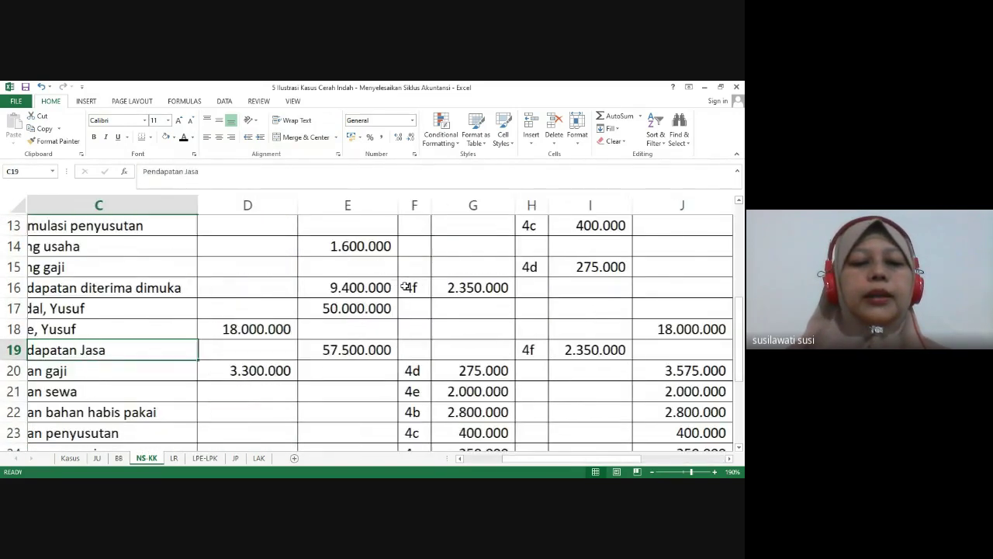
pyautogui.press('Right')
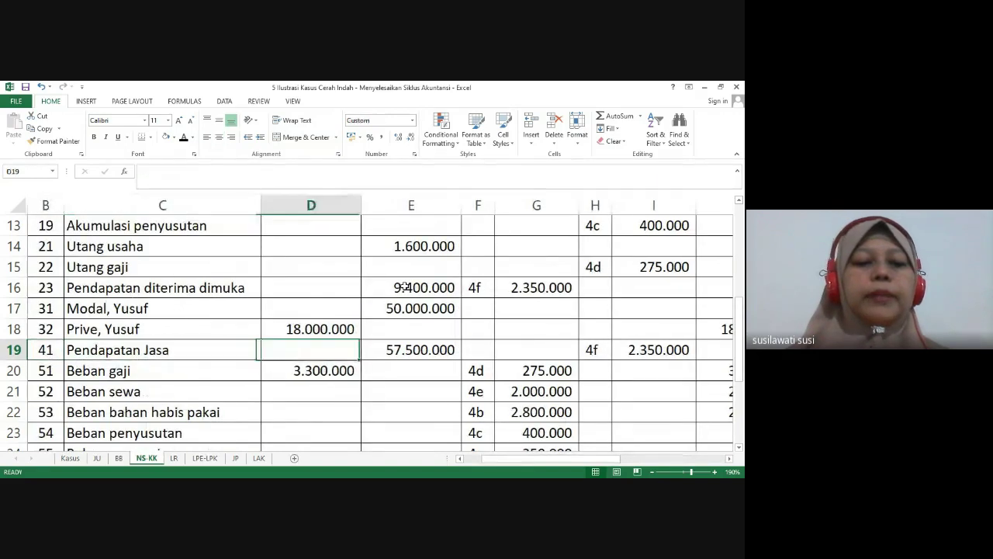
pyautogui.press('Left')
pyautogui.press('Left')
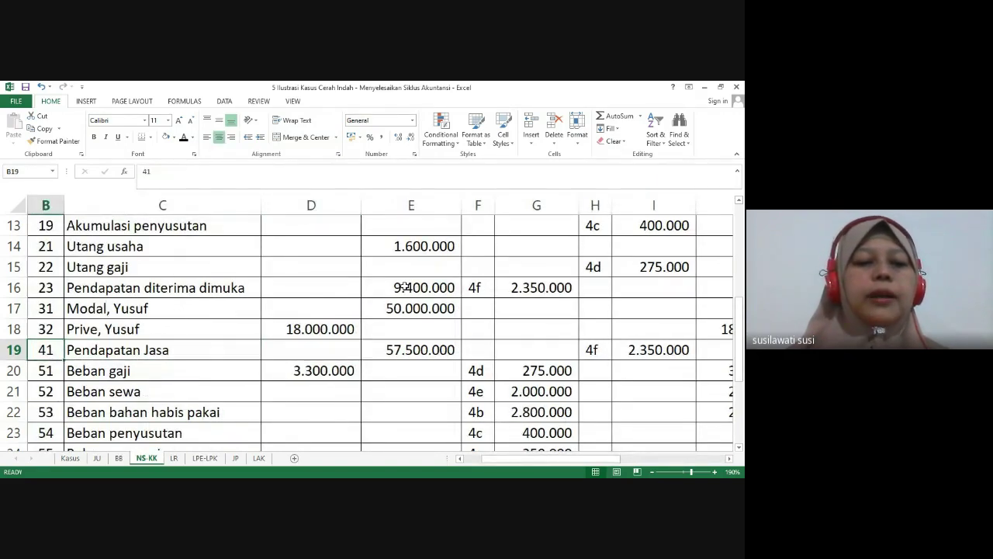
pyautogui.press('Right')
pyautogui.press('Up')
pyautogui.press('Up')
pyautogui.press('Up')
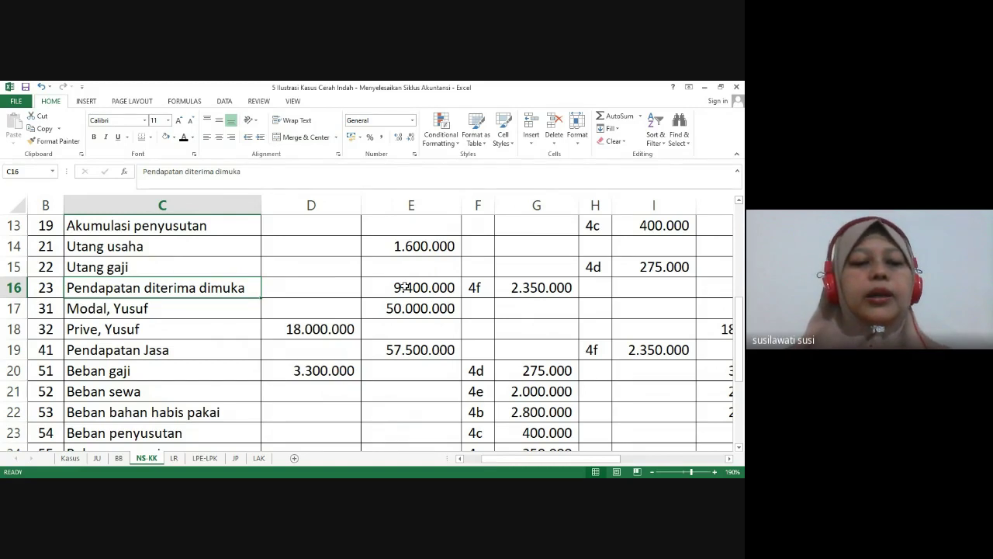
# Look over the revenue and expense account names from Pendapatan Jasa down through the Beban accounts
pyautogui.press('Down')
pyautogui.press('Down')
pyautogui.press('Down')
pyautogui.press('Right')
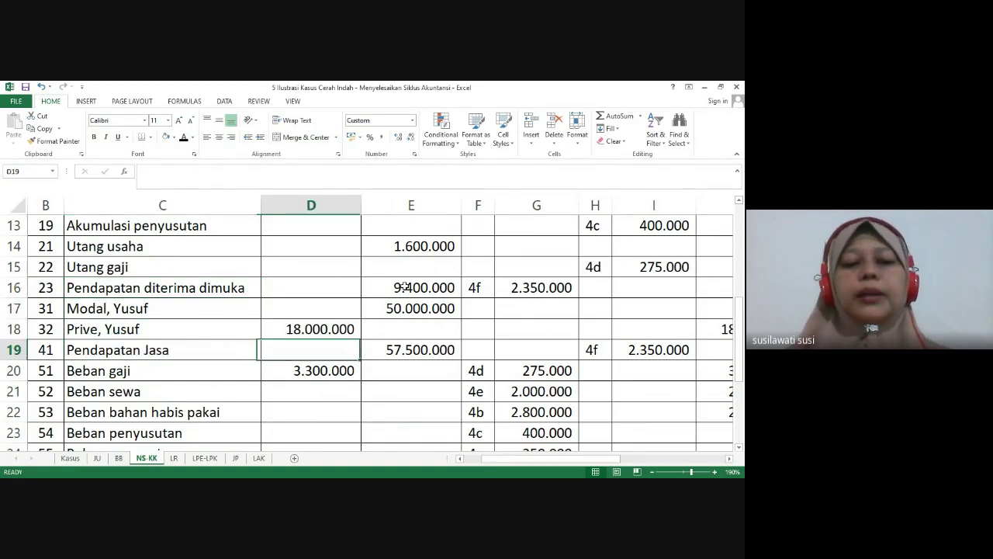
pyautogui.press('Left')
pyautogui.press('Down')
pyautogui.press('Down')
pyautogui.press('Down')
pyautogui.press('Down')
pyautogui.press('Down')
pyautogui.press('Down')
pyautogui.press('Down')
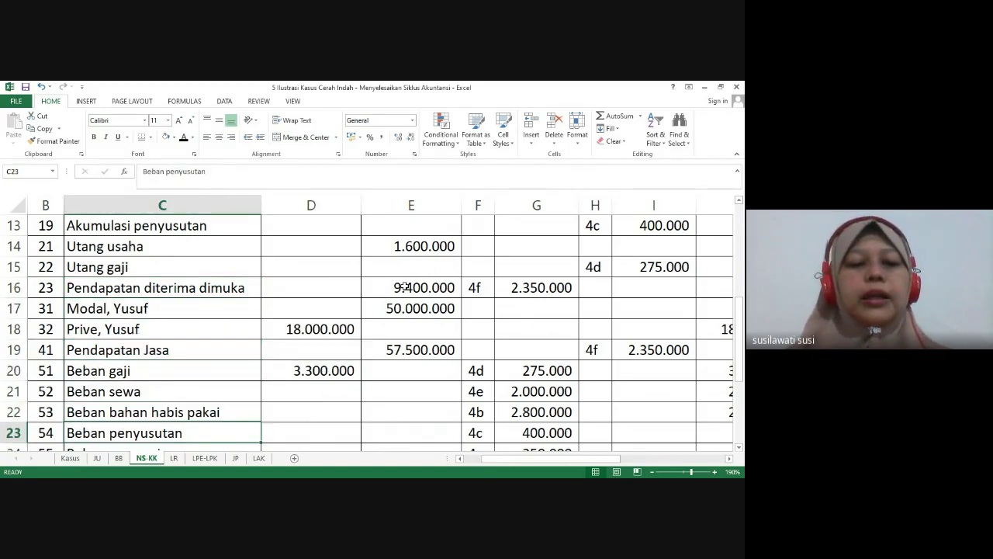
pyautogui.press('Up')
pyautogui.press('Up')
pyautogui.press('Up')
pyautogui.press('Up')
pyautogui.press('Up')
pyautogui.press('Up')
pyautogui.press('Up')
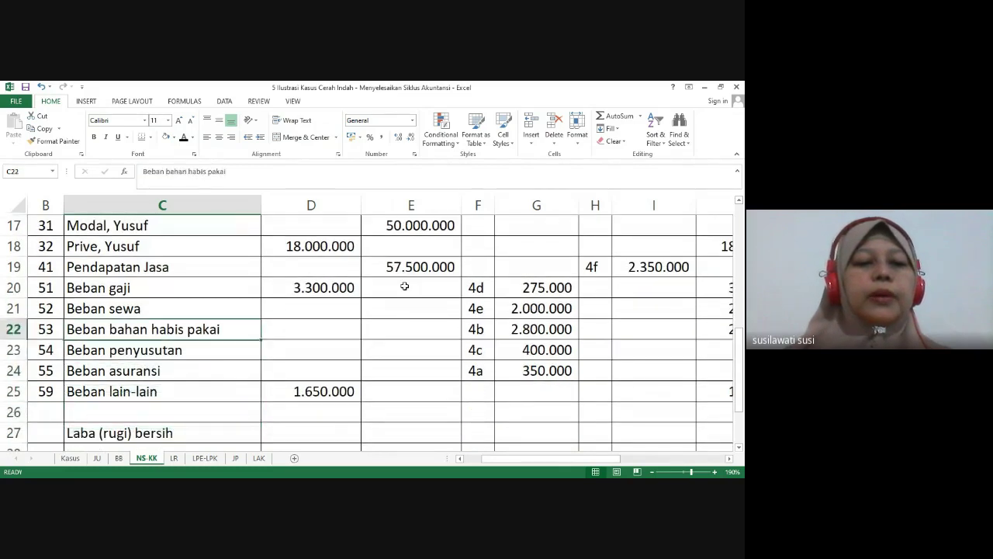
pyautogui.press('Down')
pyautogui.press('Down')
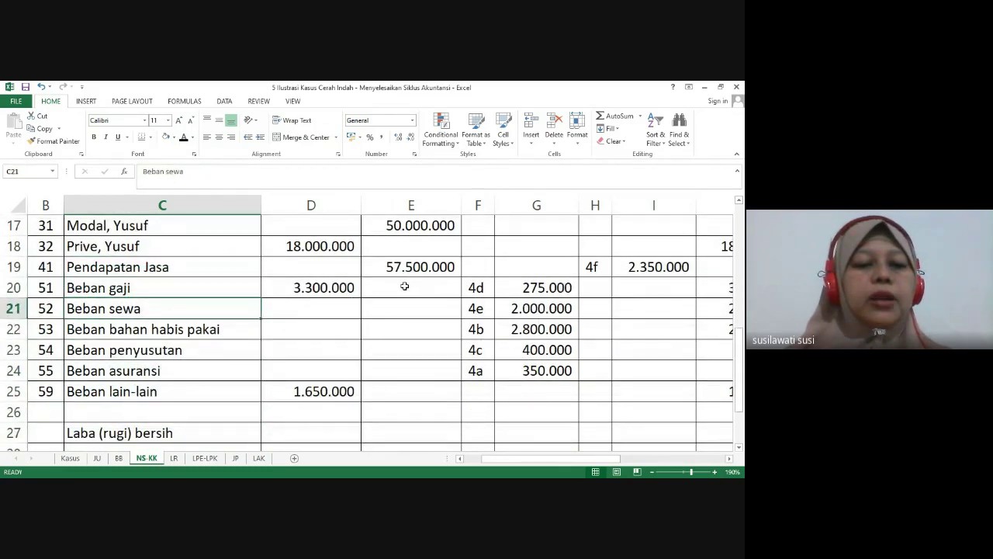
pyautogui.press('Down')
pyautogui.press('Down')
pyautogui.press('Down')
pyautogui.press('Down')
pyautogui.press('Up')
pyautogui.press('Up')
pyautogui.press('Up')
pyautogui.press('Up')
pyautogui.press('Up')
pyautogui.press('Up')
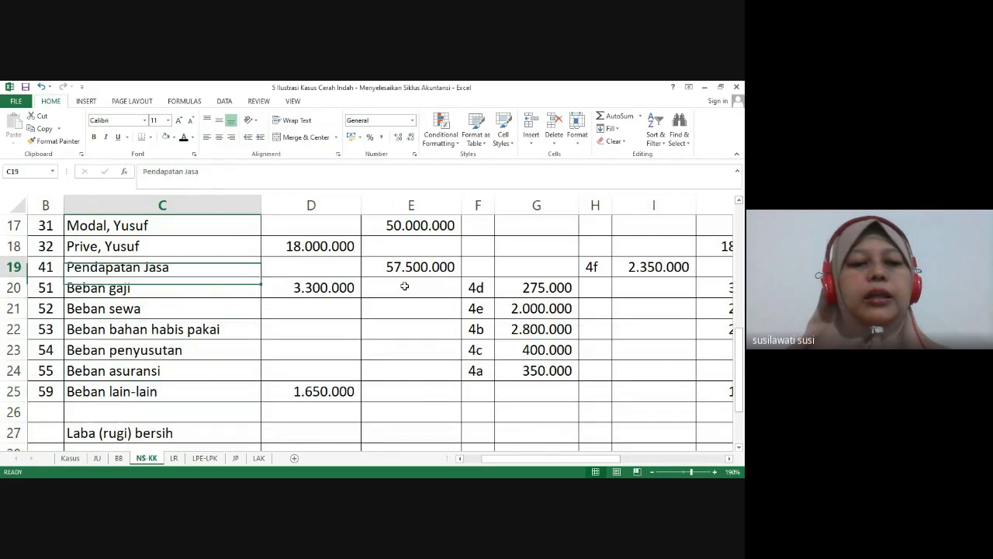
# Trace the Pendapatan Jasa row across to Laporan Laba Rugi and select the blank range L19:M25
pyautogui.press('Right')
pyautogui.press('Right')
pyautogui.press('Right')
pyautogui.press('Right')
pyautogui.press('Right')
pyautogui.press('Right')
pyautogui.press('Right')
pyautogui.press('Right')
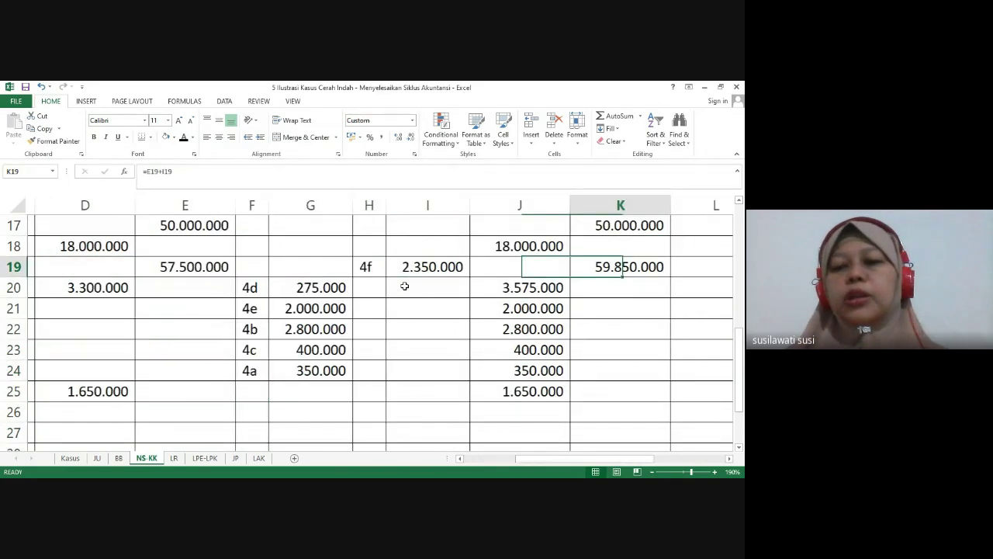
pyautogui.press('Right')
pyautogui.press('Right')
pyautogui.press('Right')
pyautogui.press('Right')
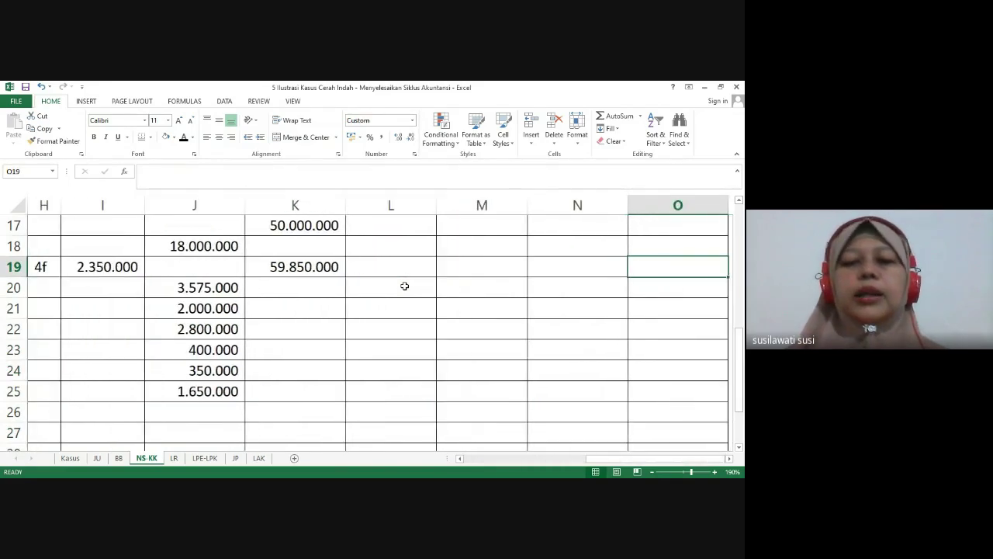
pyautogui.moveTo(406, 266); pyautogui.dragTo(457, 399)
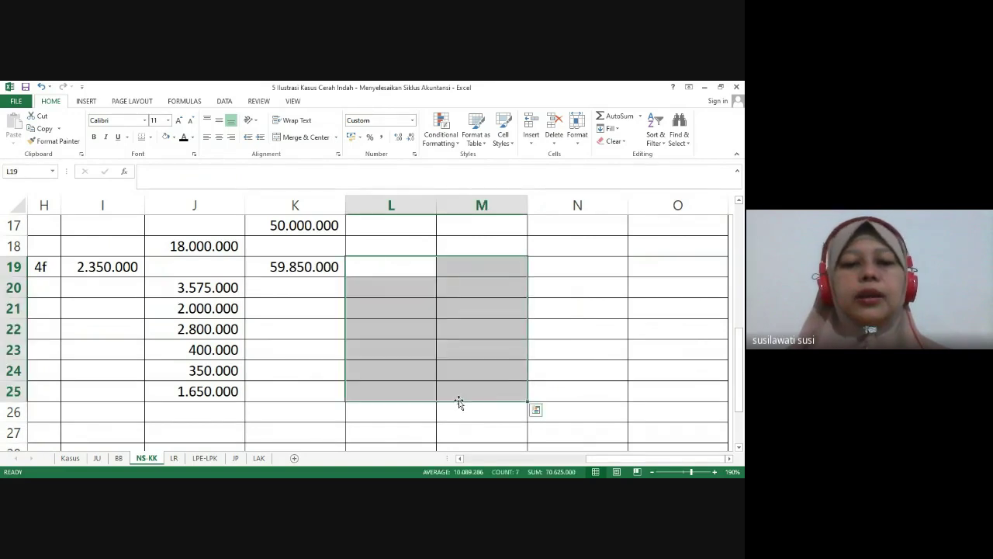
# Reveal the Pendapatan Jasa credit in M19 and the expense debits in L20:L25 with black font colour
pyautogui.click(474, 267)
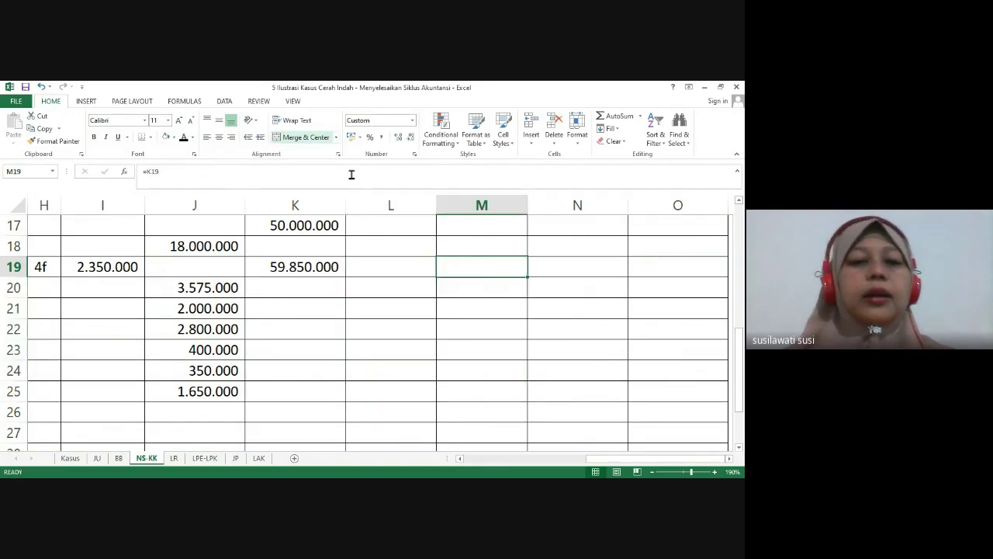
pyautogui.click(184, 138)
pyautogui.press('Down')
pyautogui.press('Left')
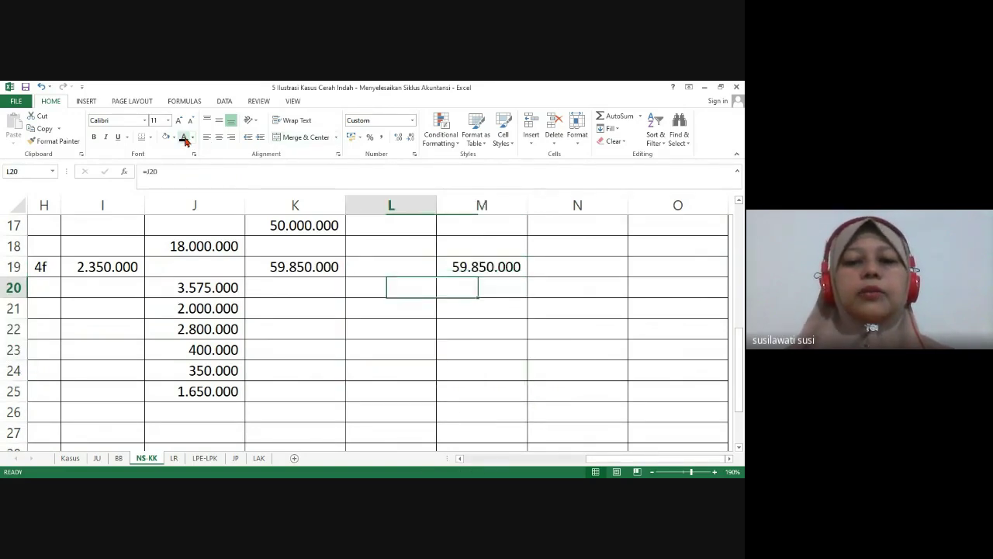
pyautogui.click(184, 139)
pyautogui.press('Down')
pyautogui.click(184, 139)
pyautogui.press('Down')
pyautogui.click(184, 138)
pyautogui.press('Down')
pyautogui.click(184, 138)
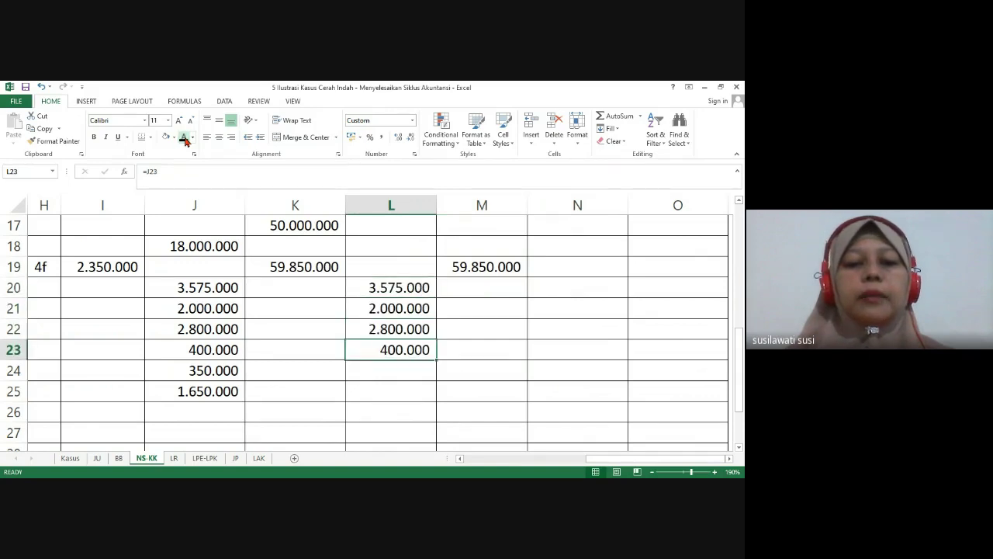
pyautogui.press('Down')
pyautogui.click(184, 138)
pyautogui.press('Down')
pyautogui.click(183, 138)
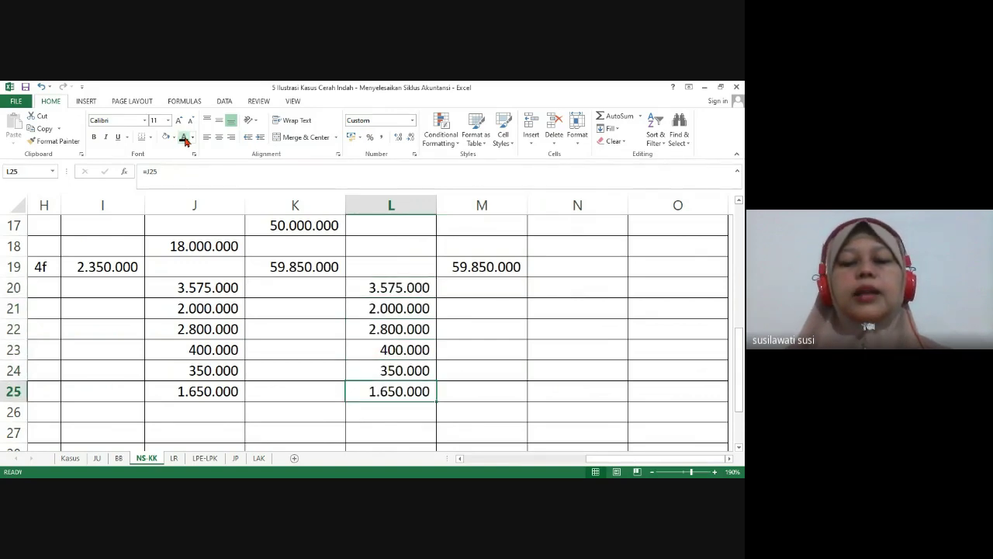
# Reveal the Laporan Laba Rugi debit and credit subtotals in L26 and M26 with black font colour and make them bold
pyautogui.press('Down')
pyautogui.click(184, 138)
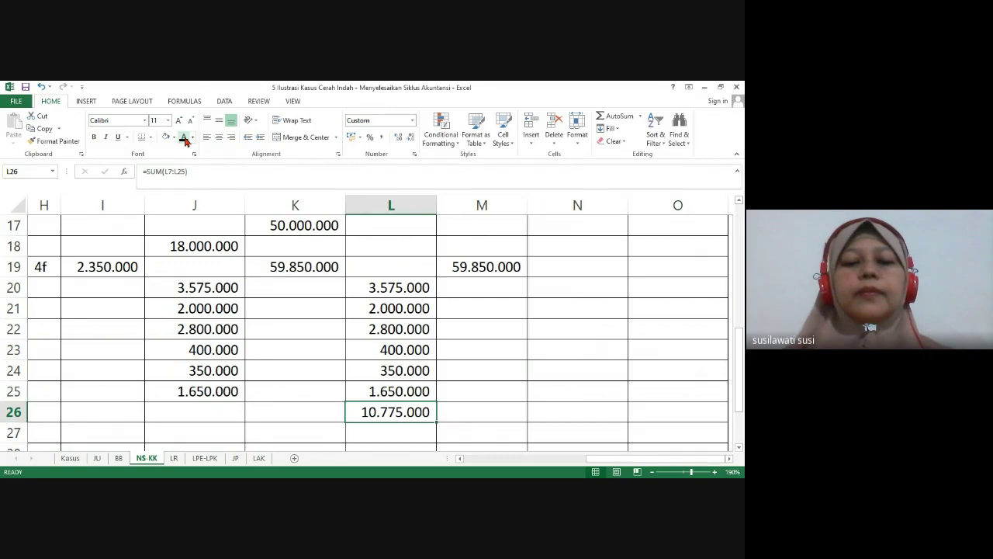
pyautogui.hotkey('ctrl', 'b')
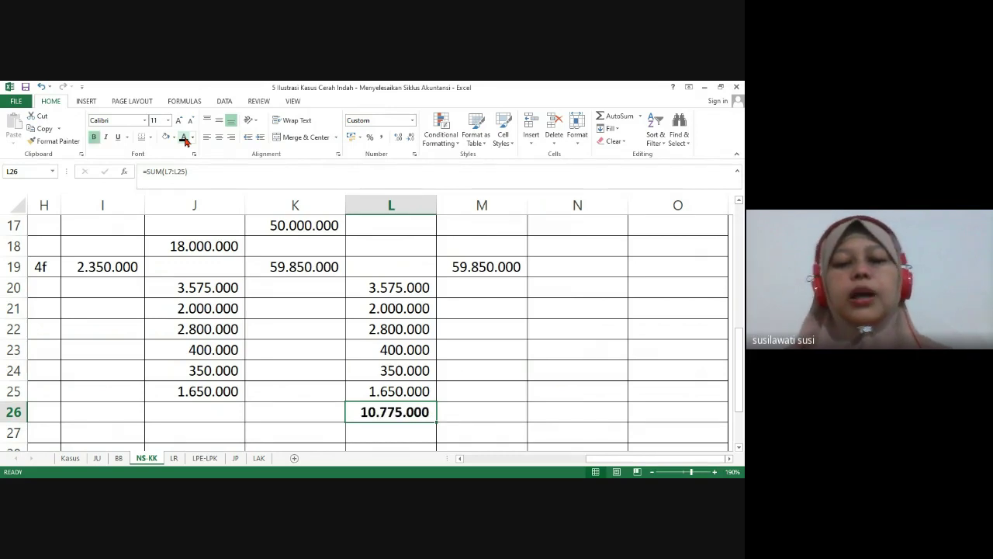
pyautogui.press('Right')
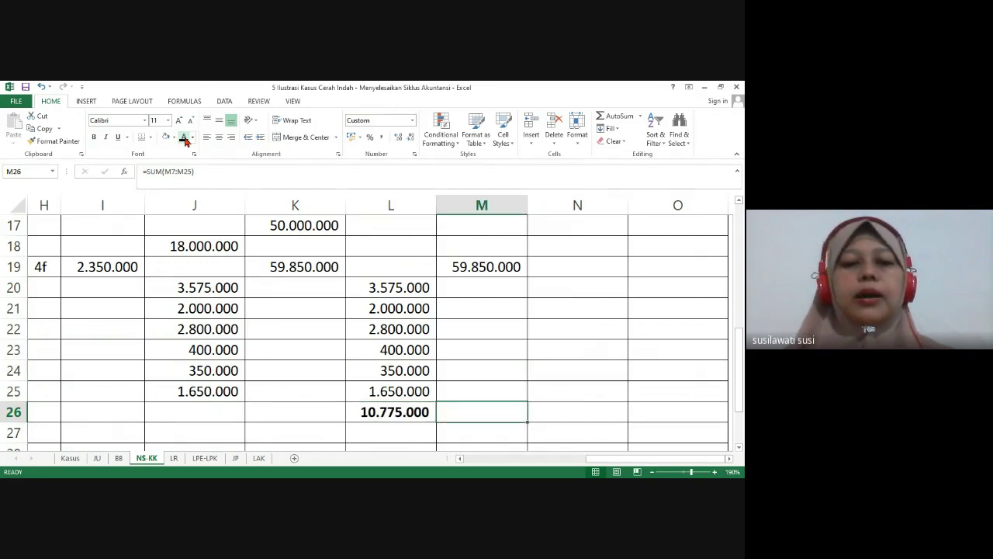
pyautogui.click(185, 139)
pyautogui.hotkey('ctrl', 'b')
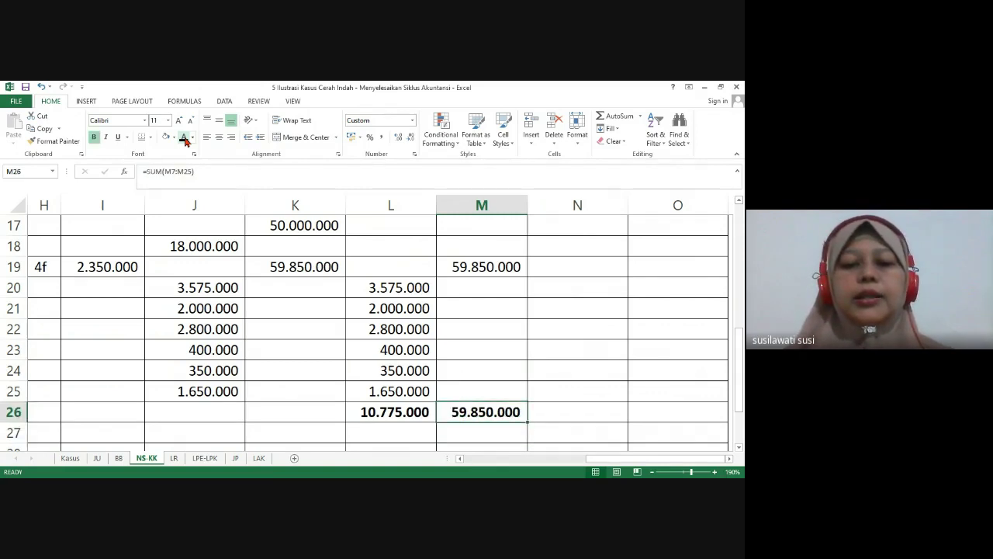
# Reveal the Laba (rugi) bersih amount in L27 with black font colour
pyautogui.press('Down')
pyautogui.press('Left')
pyautogui.click(185, 139)
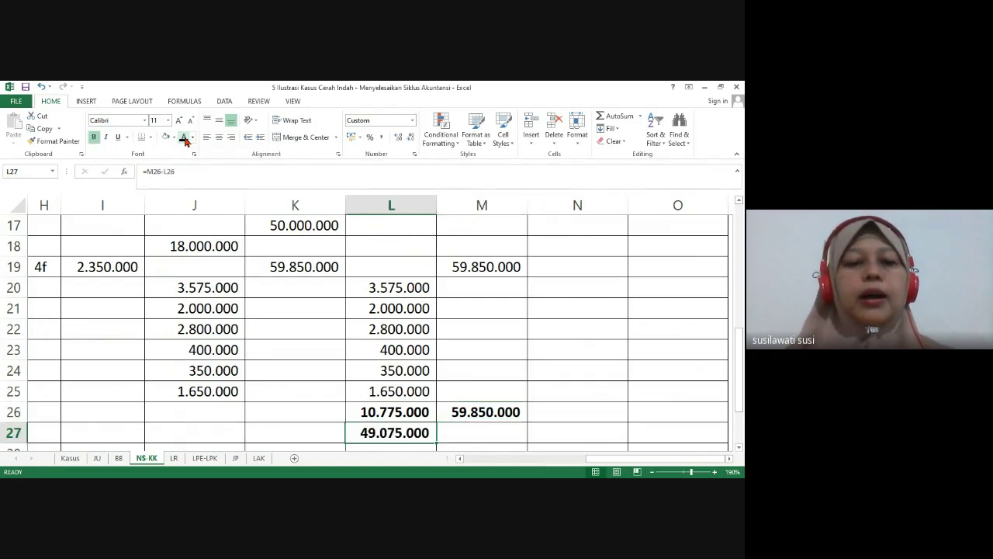
# Check the blank Laporan Laba Rugi rows down past the totals row and return to the net income cell L27
pyautogui.press('Down')
pyautogui.press('Down')
pyautogui.press('Down')
pyautogui.press('Down')
pyautogui.press('Down')
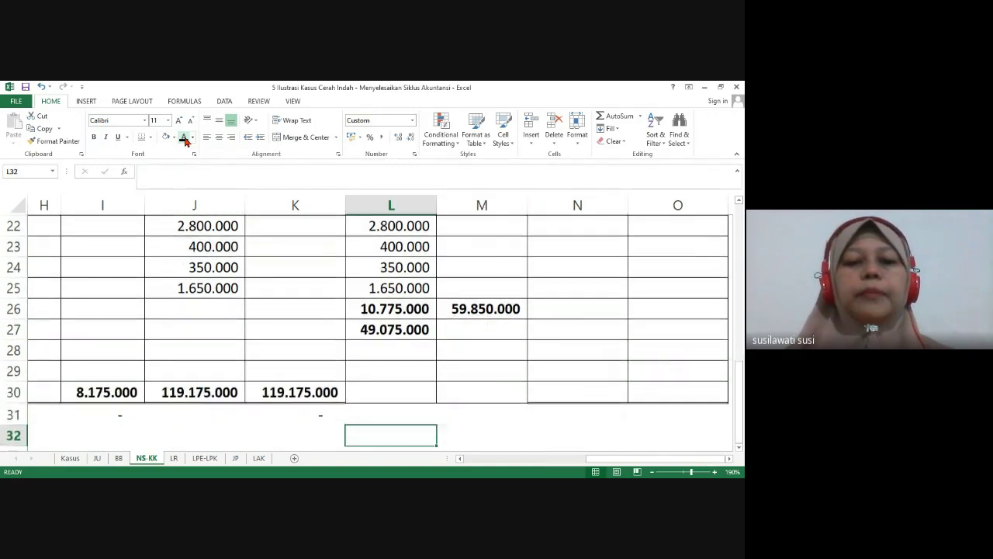
pyautogui.press('Up')
pyautogui.press('Up')
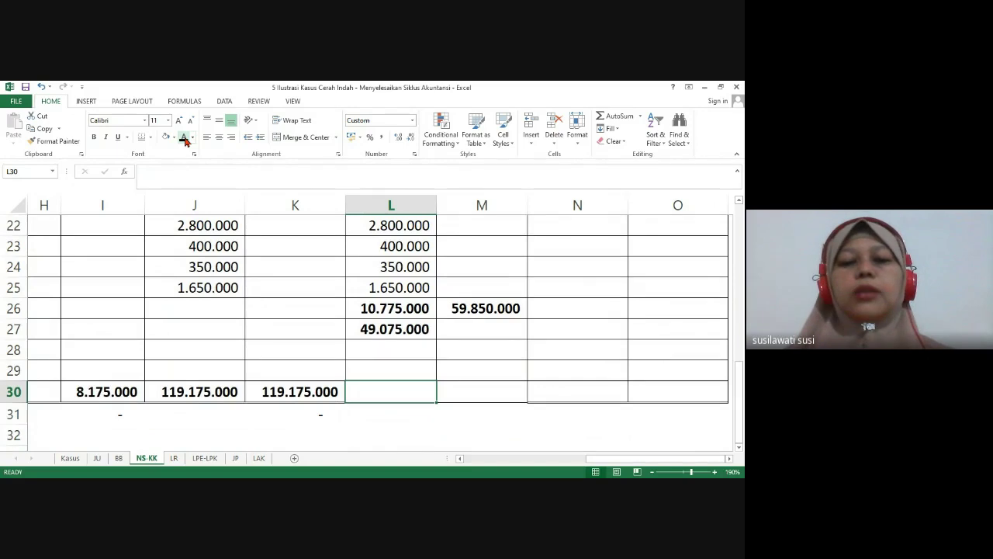
pyautogui.press('Up')
pyautogui.press('Up')
pyautogui.press('Up')
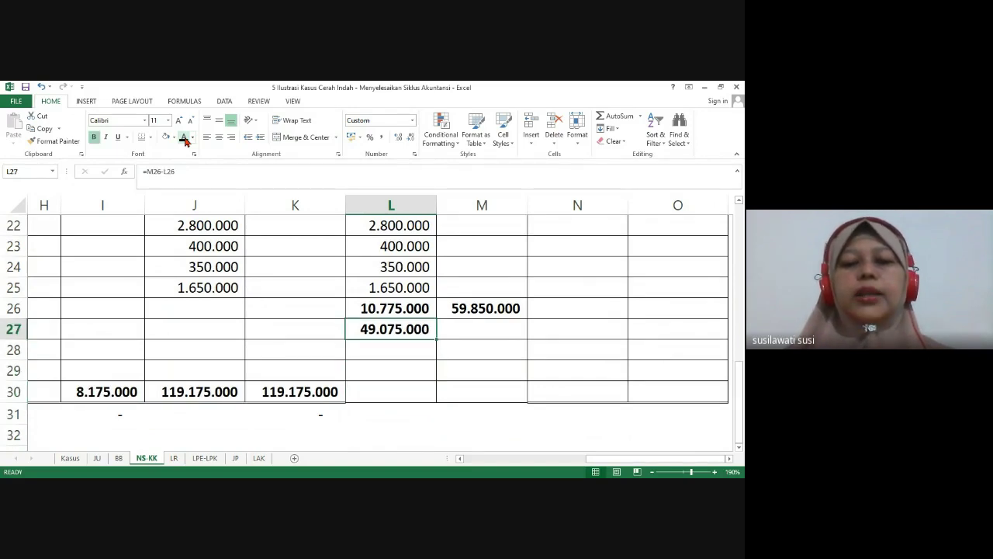
# Review the Laporan Laba Rugi subtotals in row 26 and the Laba (rugi) bersih row 27, from its label to the blank Laporan Posisi Keuangan cells
pyautogui.press('Up')
pyautogui.press('Right')
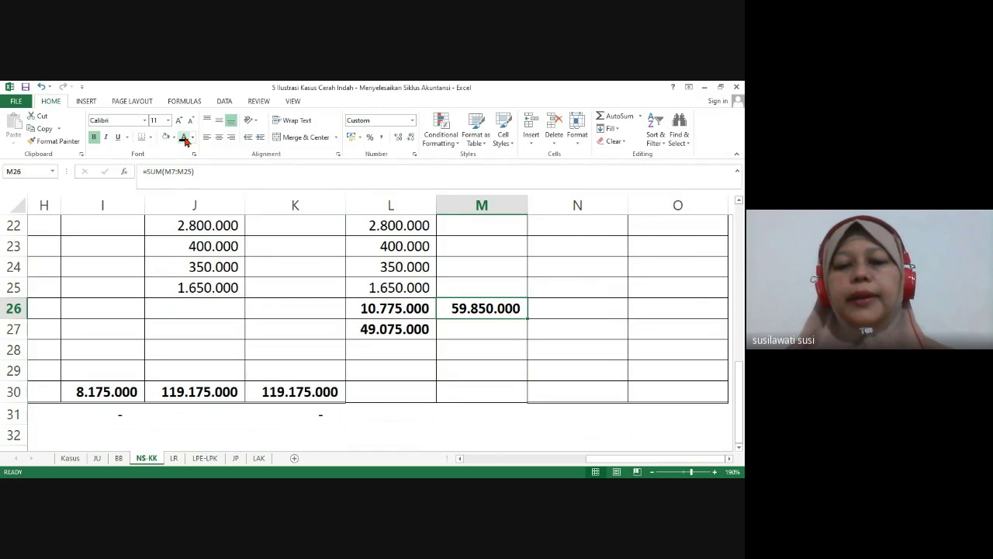
pyautogui.press('Left')
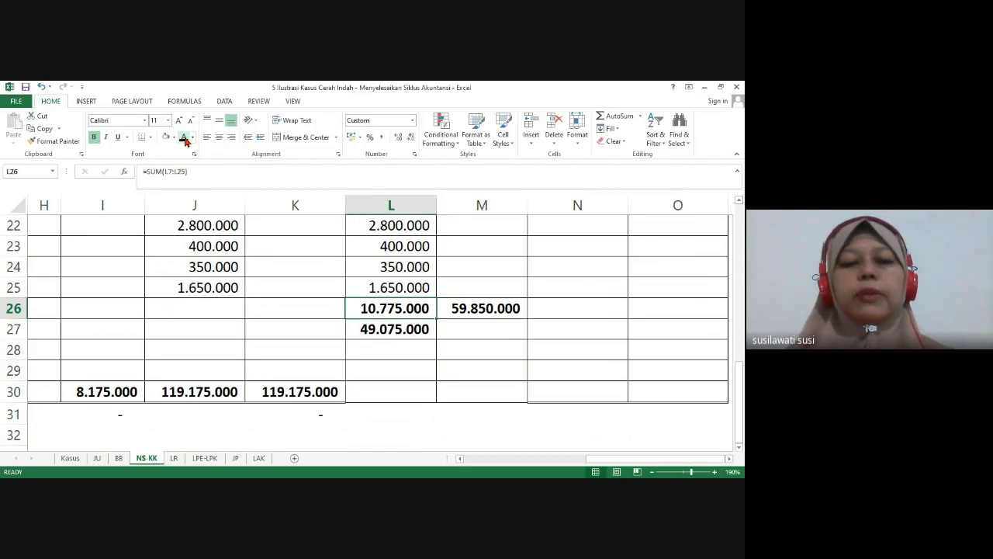
pyautogui.press('Down')
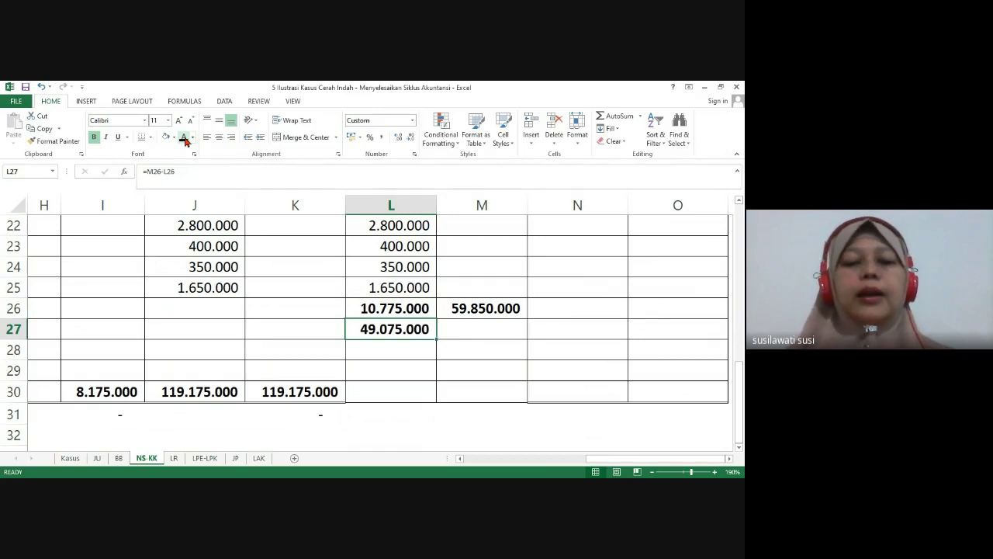
pyautogui.hotkey('ctrl', 'Left')
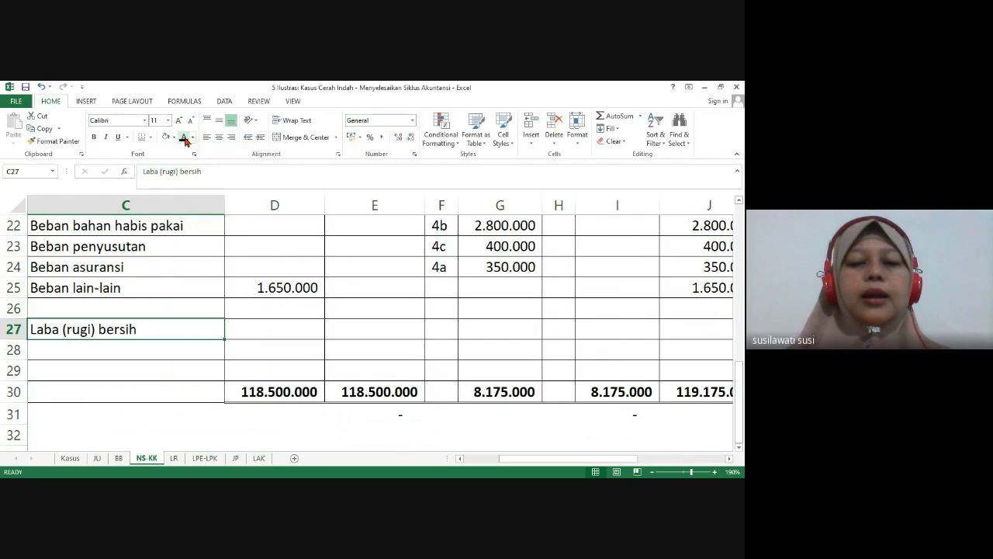
pyautogui.hotkey('ctrl', 'Right')
pyautogui.press('Right')
pyautogui.press('Right')
pyautogui.press('Right')
pyautogui.press('Right')
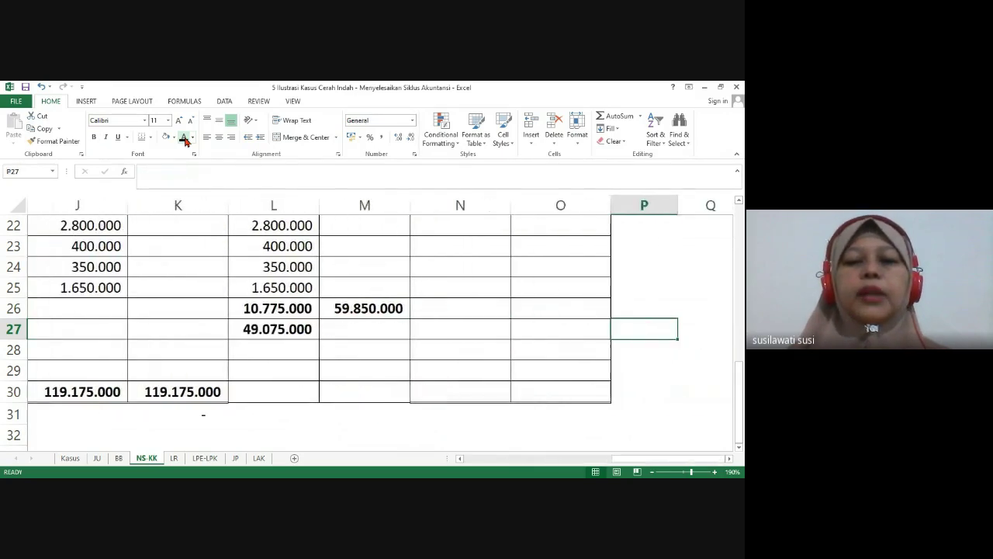
# Compare the NS telah Disesuaikan amounts with the blank Laporan Posisi Keuangan columns from the headings down to row 15
pyautogui.hotkey('ctrl', 'Up')
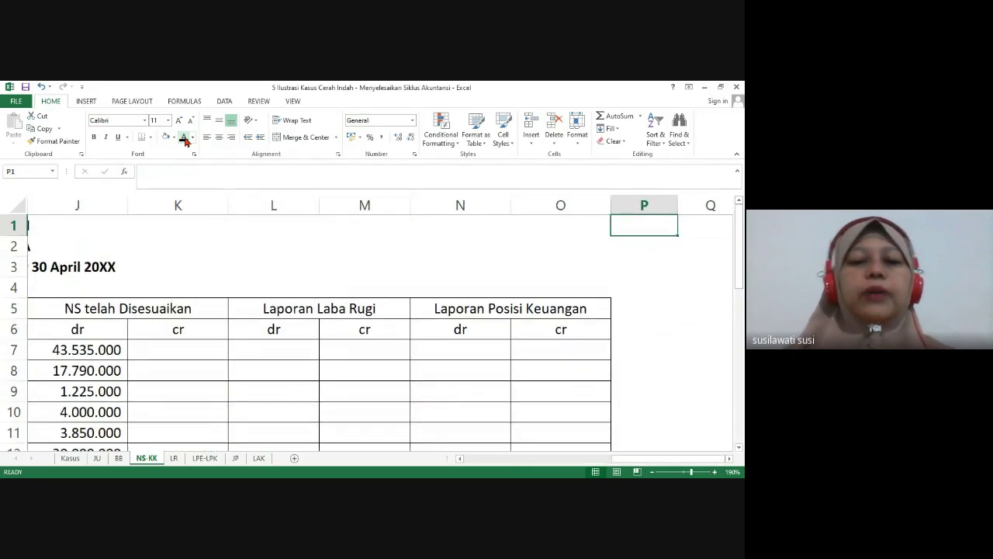
pyautogui.click(471, 347)
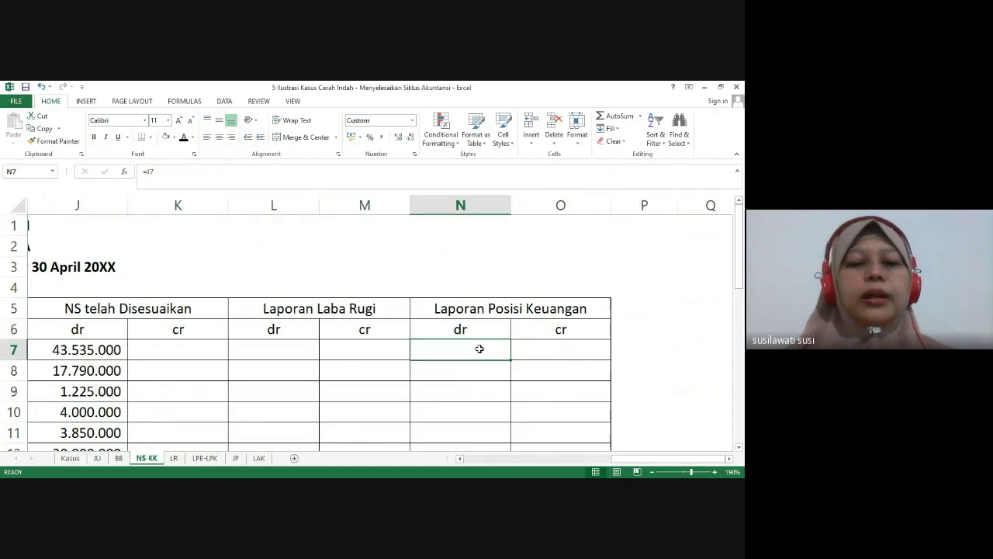
pyautogui.click(183, 308)
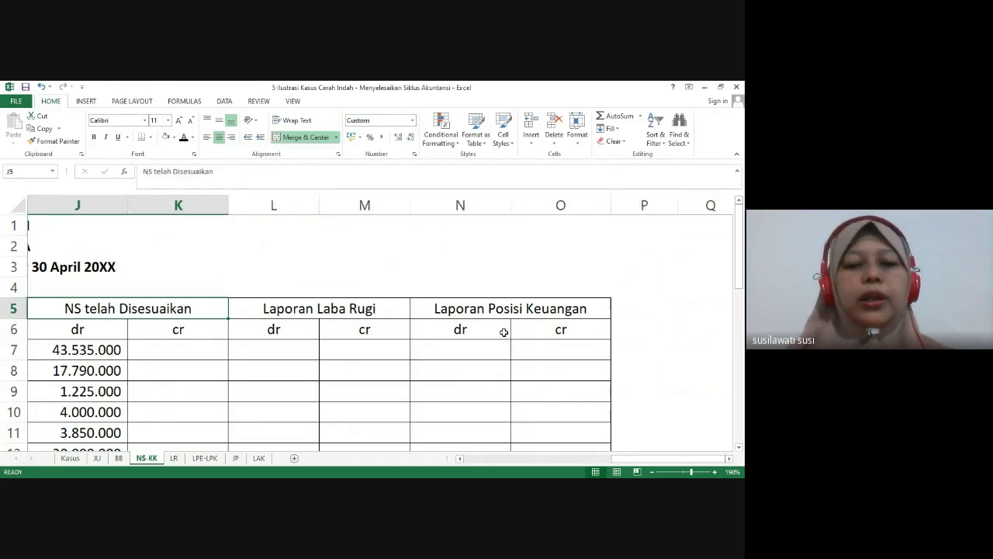
pyautogui.click(461, 349)
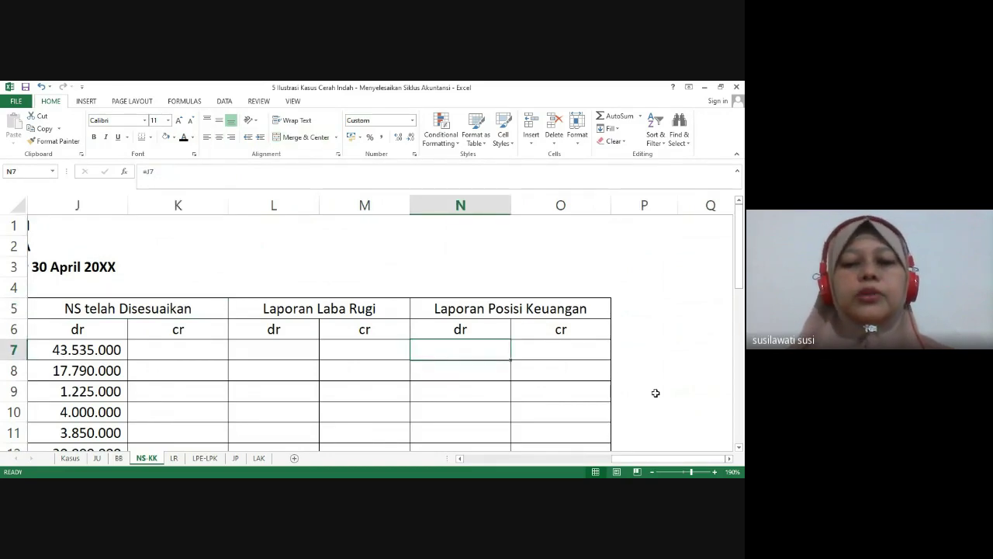
pyautogui.press('Down')
pyautogui.press('Down')
pyautogui.press('Down')
pyautogui.press('Down')
pyautogui.press('Down')
pyautogui.press('Down')
pyautogui.press('Down')
pyautogui.press('Down')
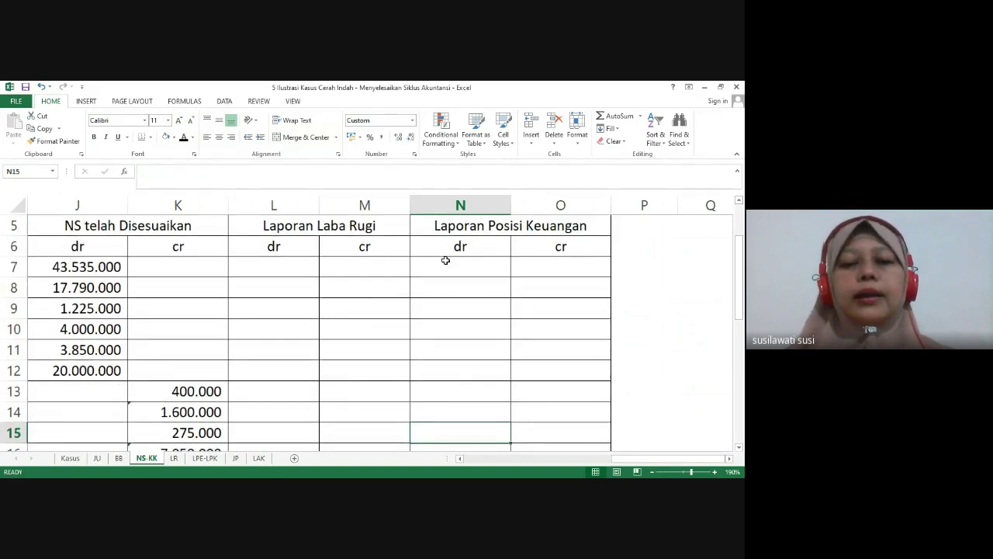
# Reveal the Laporan Posisi Keuangan debit amounts in N7:N12 with black font colour
pyautogui.click(466, 267)
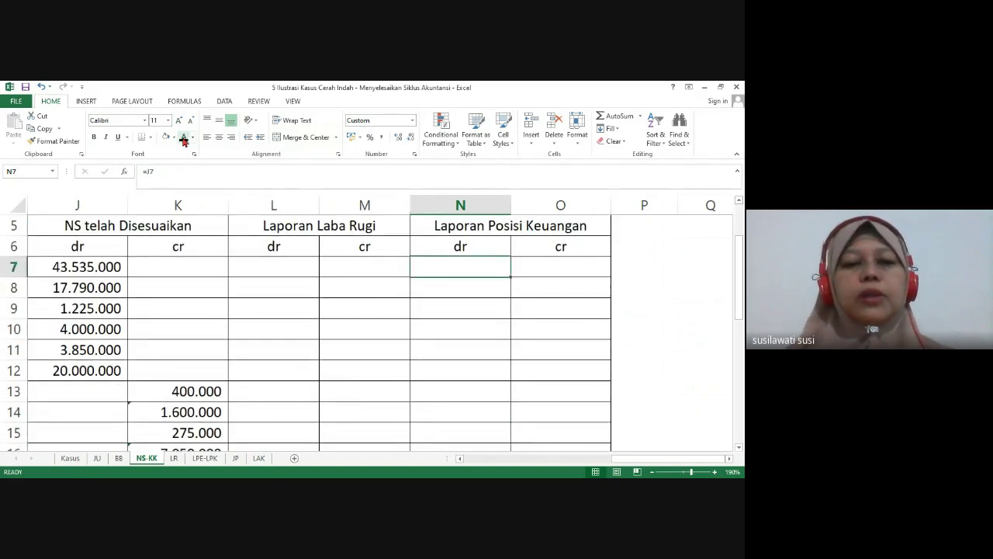
pyautogui.click(183, 138)
pyautogui.press('Down')
pyautogui.click(183, 138)
pyautogui.press('Down')
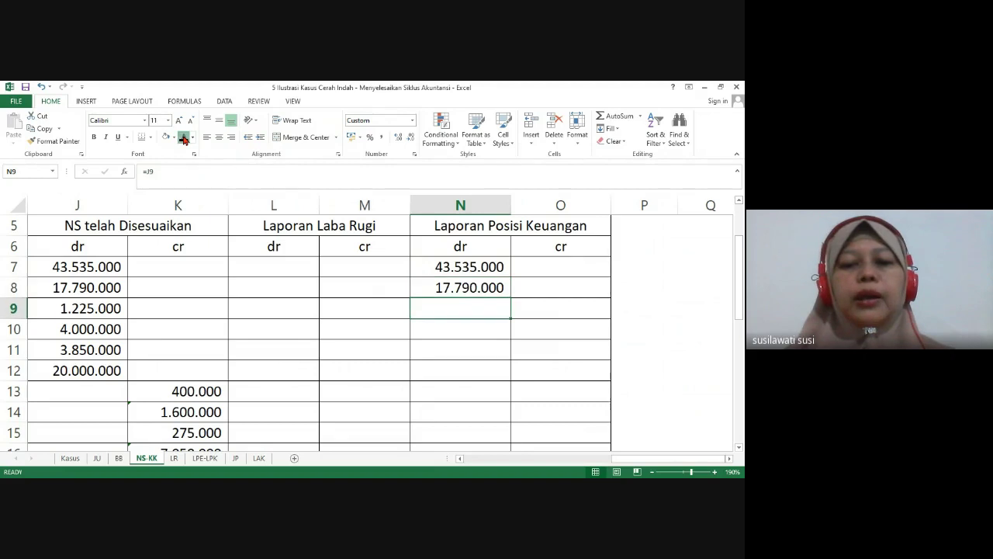
pyautogui.click(183, 138)
pyautogui.press('Down')
pyautogui.click(184, 137)
pyautogui.press('Down')
pyautogui.click(183, 137)
pyautogui.press('Down')
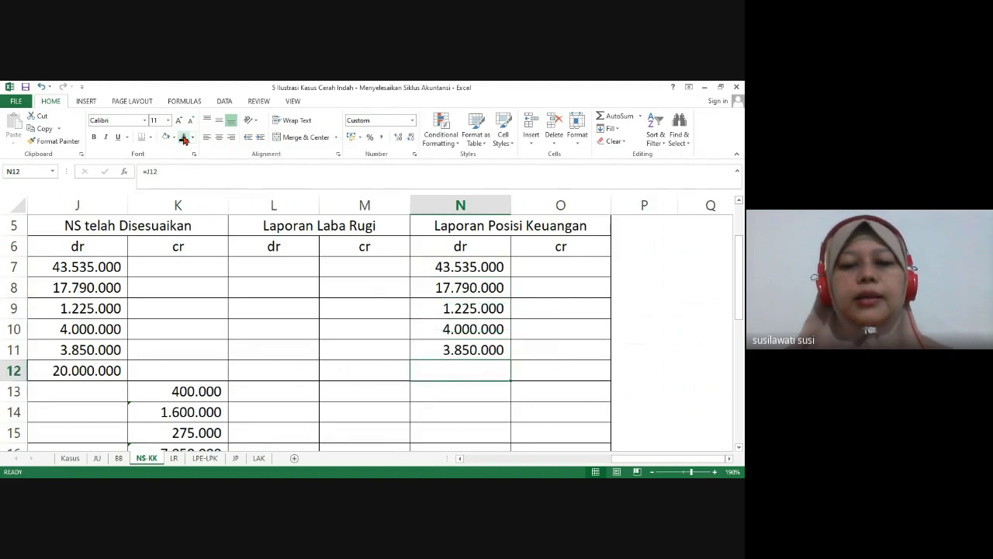
pyautogui.click(183, 137)
pyautogui.press('Down')
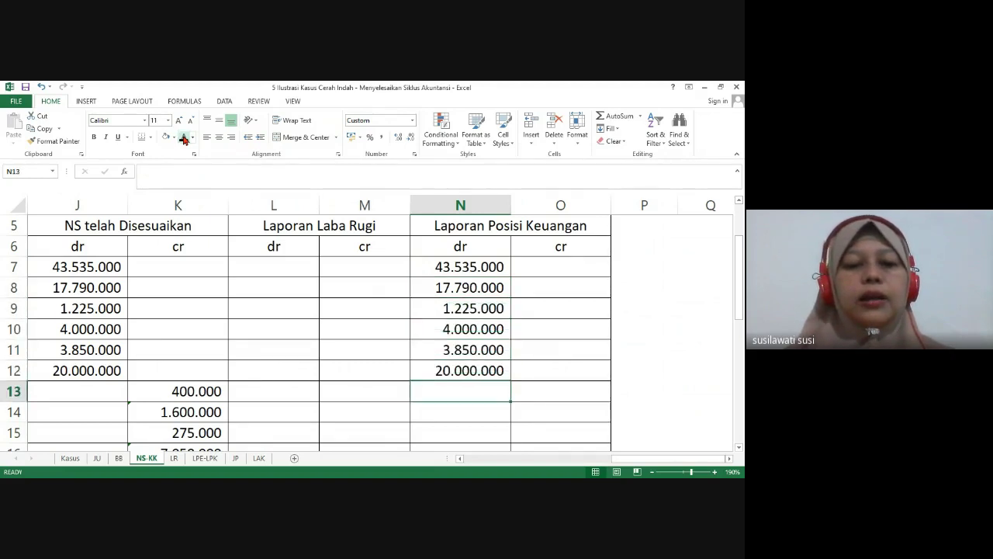
# Reveal the Laporan Posisi Keuangan credit amounts in O13:O16 with black font colour
pyautogui.press('Right')
pyautogui.click(183, 137)
pyautogui.press('Down')
pyautogui.click(183, 137)
pyautogui.press('Down')
pyautogui.click(183, 138)
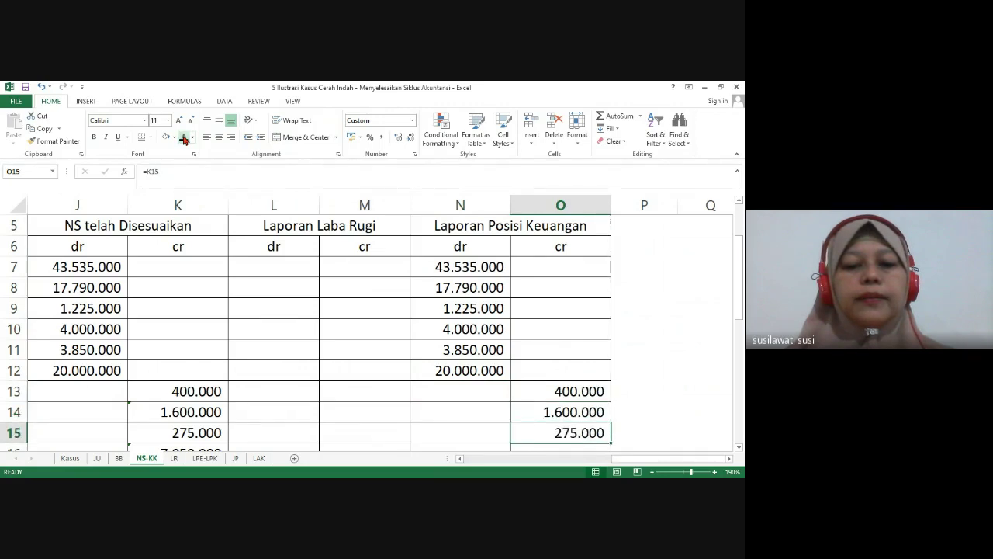
pyautogui.press('Down')
pyautogui.click(183, 138)
# Reveal the Laporan Posisi Keuangan credit in O17 and the debit in N18 with black font colour
pyautogui.press('Down')
pyautogui.press('Down')
pyautogui.press('Down')
pyautogui.press('Down')
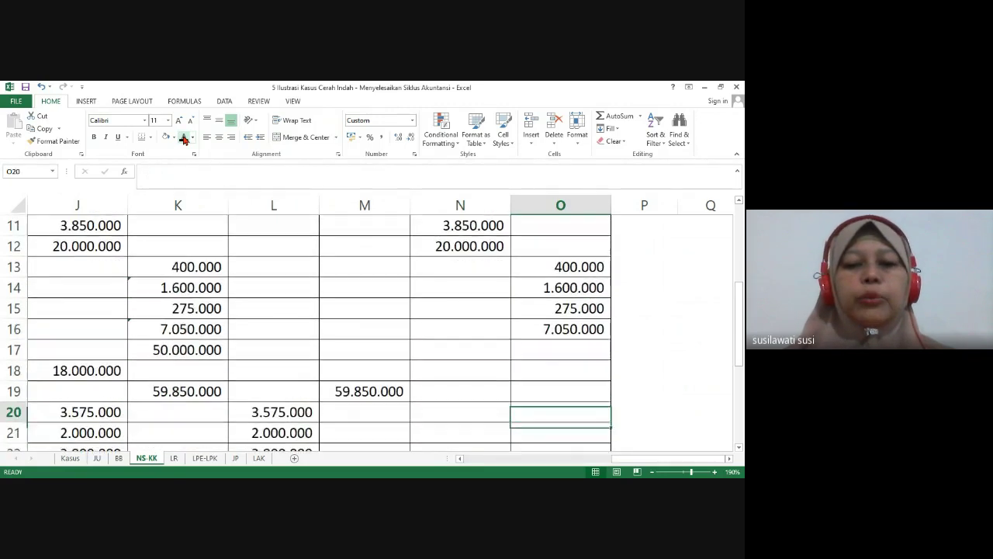
pyautogui.press('Up')
pyautogui.press('Up')
pyautogui.press('Up')
pyautogui.click(183, 137)
pyautogui.press('Down')
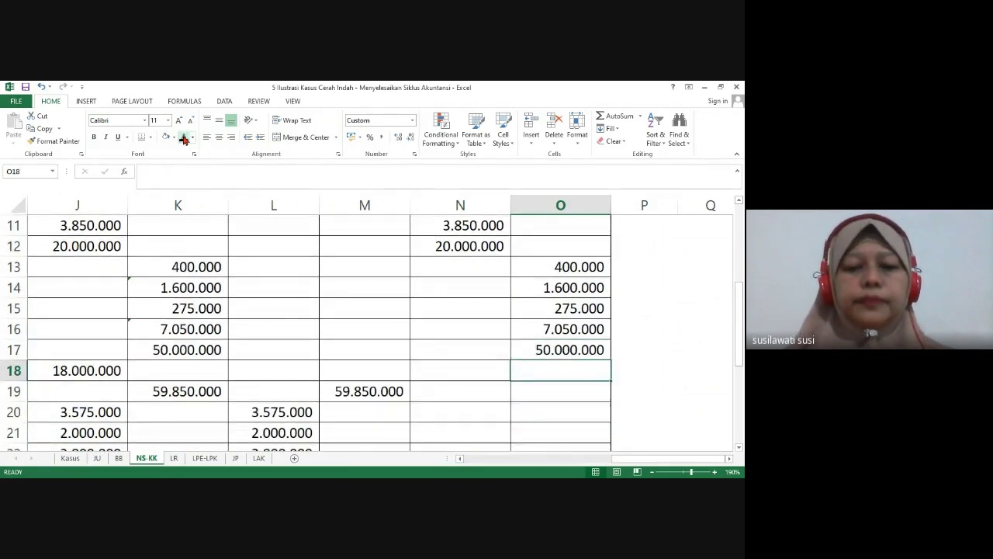
pyautogui.press('Left')
pyautogui.click(184, 137)
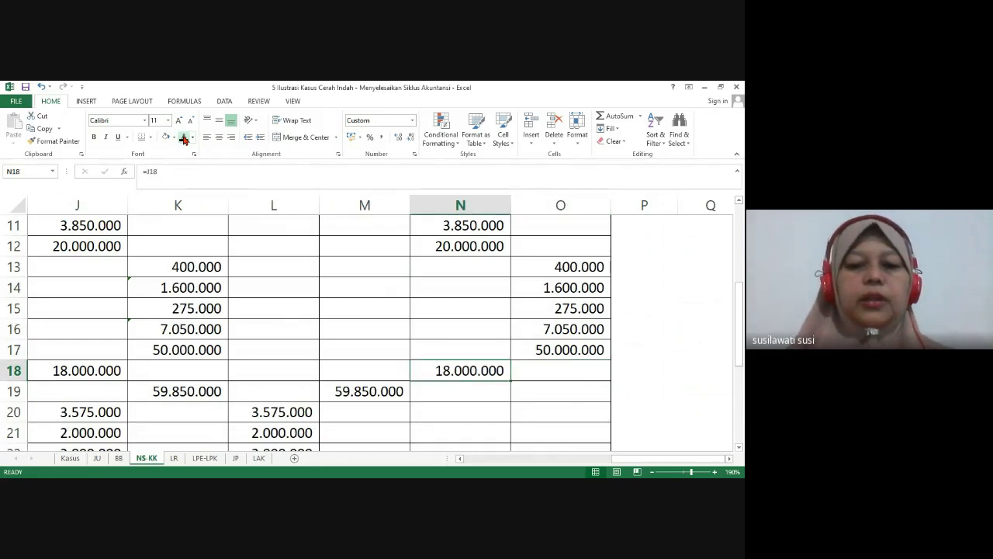
# Check the blank Laporan Posisi Keuangan rows from row 19 down to the totals row 30
pyautogui.press('Down')
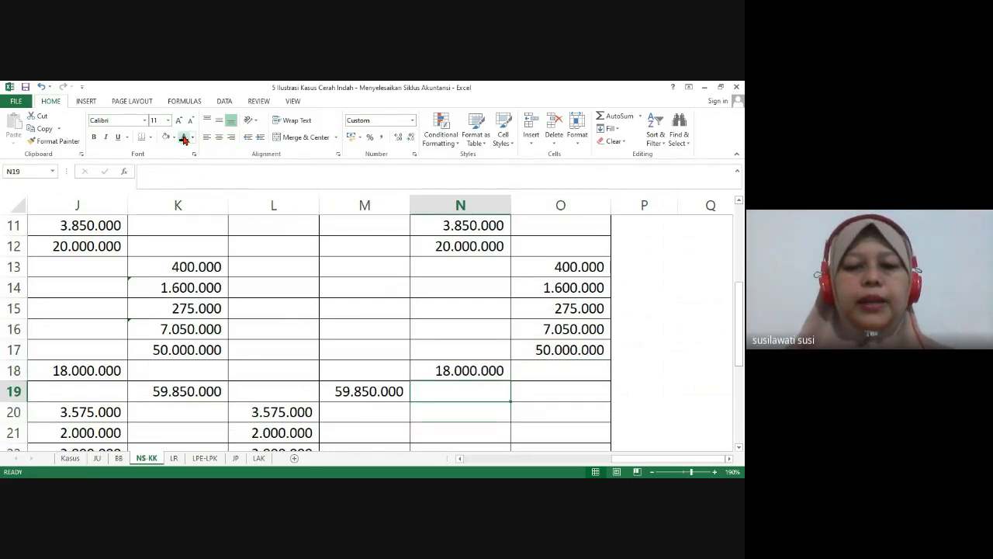
pyautogui.press('Right')
pyautogui.press('Left')
pyautogui.press('Down')
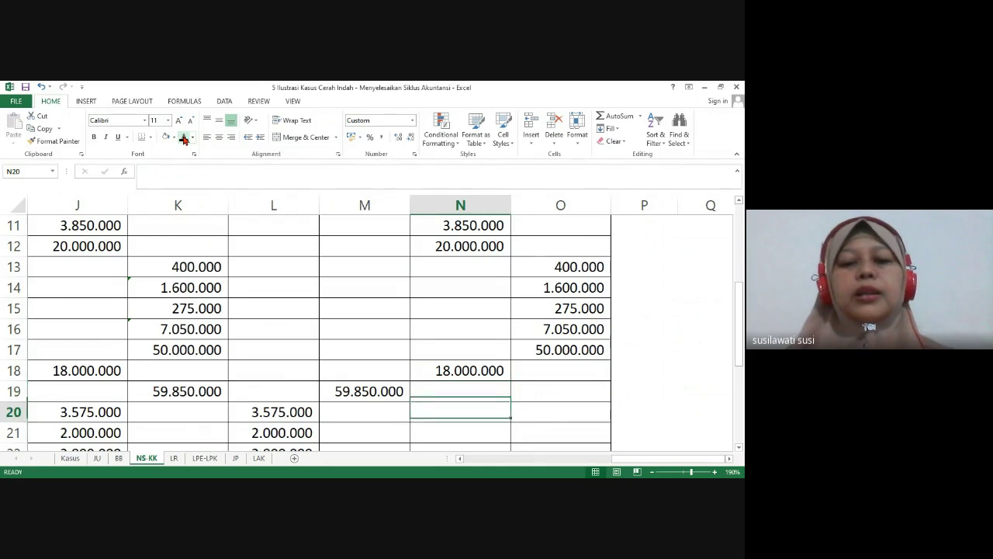
pyautogui.press('Down')
pyautogui.press('Down')
pyautogui.press('Down')
pyautogui.press('Down')
pyautogui.press('Down')
pyautogui.press('Down')
pyautogui.press('Down')
pyautogui.press('Down')
pyautogui.press('Down')
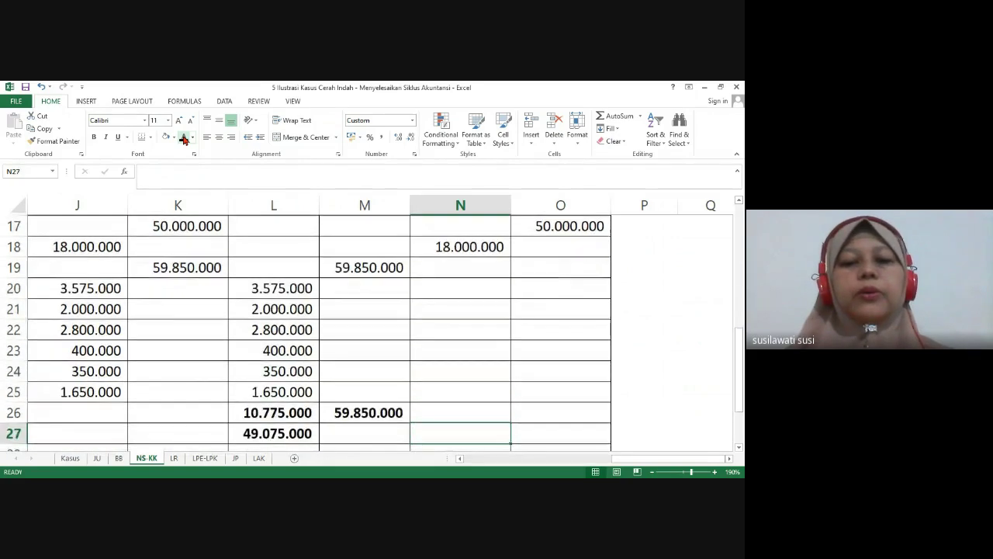
pyautogui.press('Down')
pyautogui.press('Down')
pyautogui.press('Down')
# Reveal the Laba (rugi) bersih credit in O27 of Laporan Posisi Keuangan with black font colour
pyautogui.press('Up')
pyautogui.press('Up')
pyautogui.press('Up')
pyautogui.press('Up')
pyautogui.press('Up')
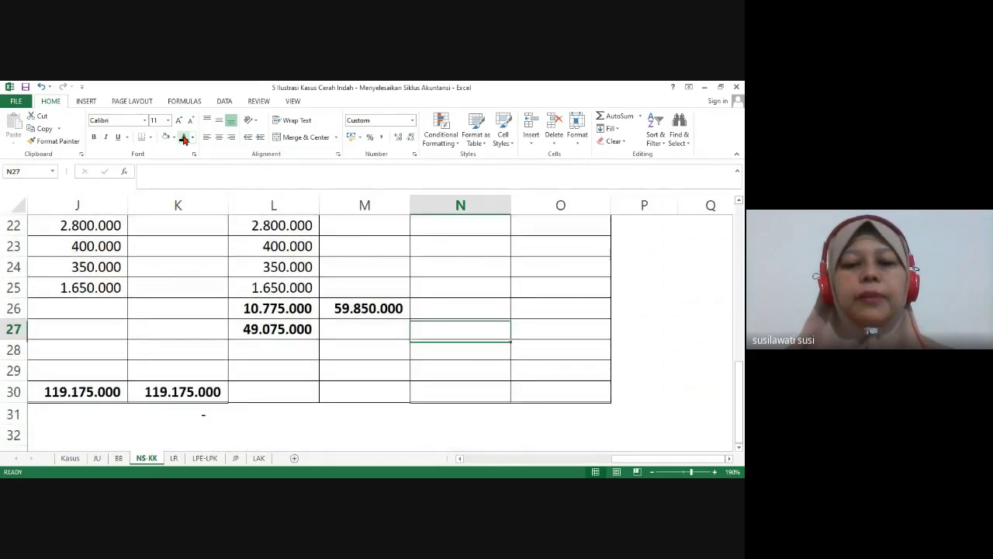
pyautogui.press('Right')
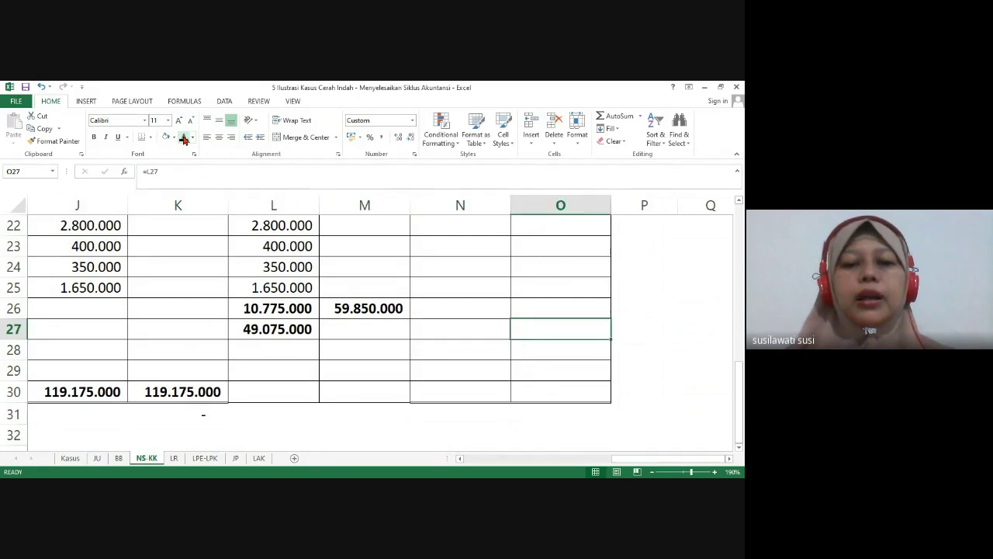
pyautogui.click(184, 138)
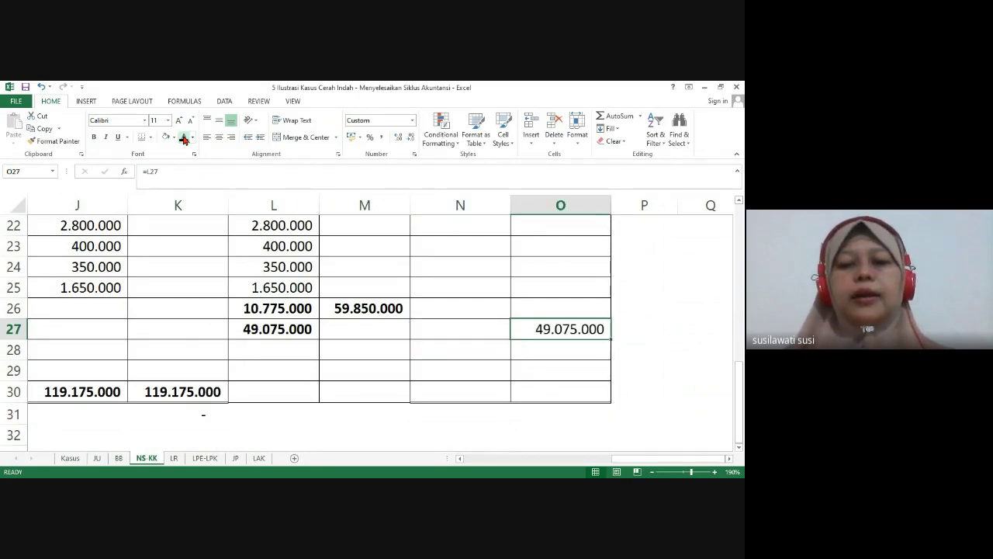
# Reveal the Laporan Posisi Keuangan debit and credit totals in N30 and O30 with black font colour
pyautogui.press('Down')
pyautogui.press('Down')
pyautogui.press('Down')
pyautogui.press('Left')
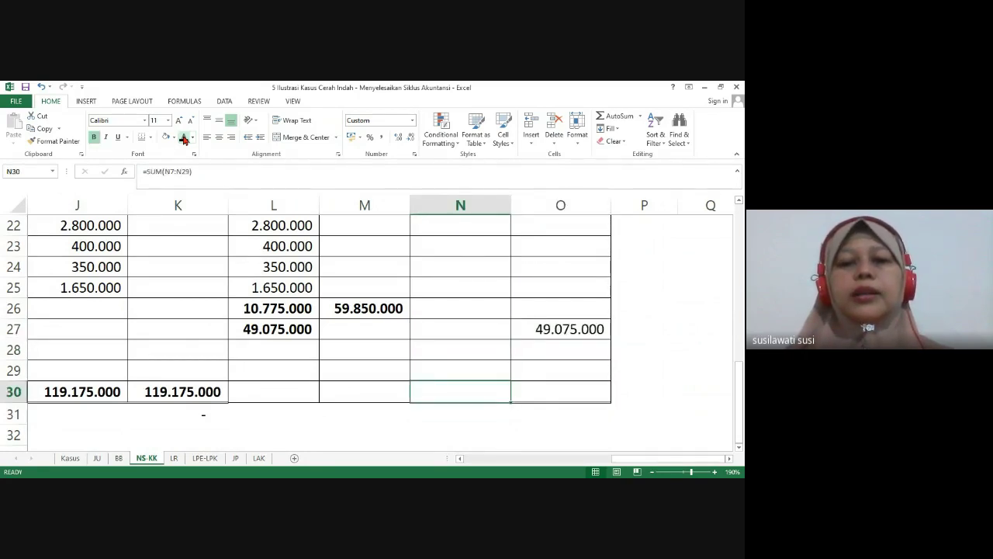
pyautogui.click(184, 138)
pyautogui.press('Right')
pyautogui.click(184, 139)
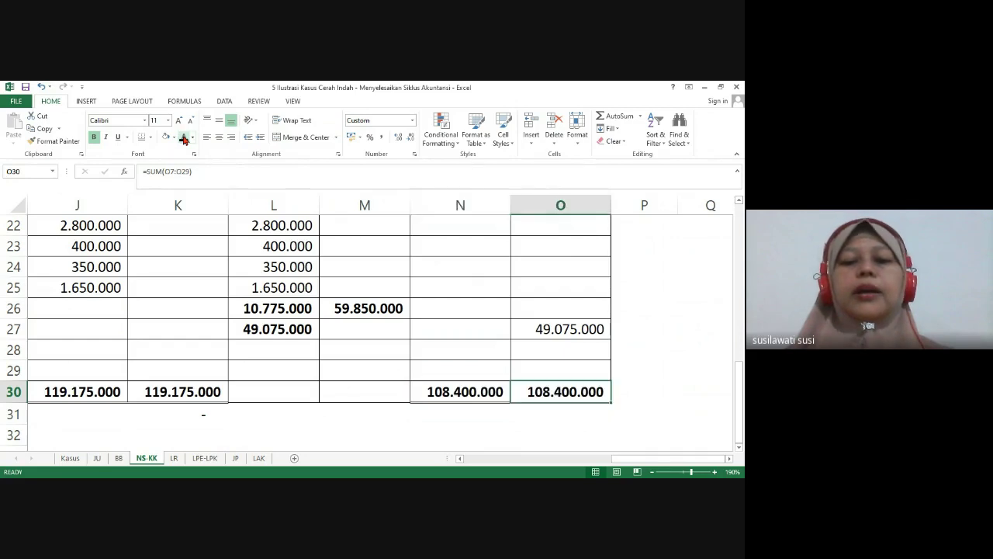
pyautogui.press('Down')
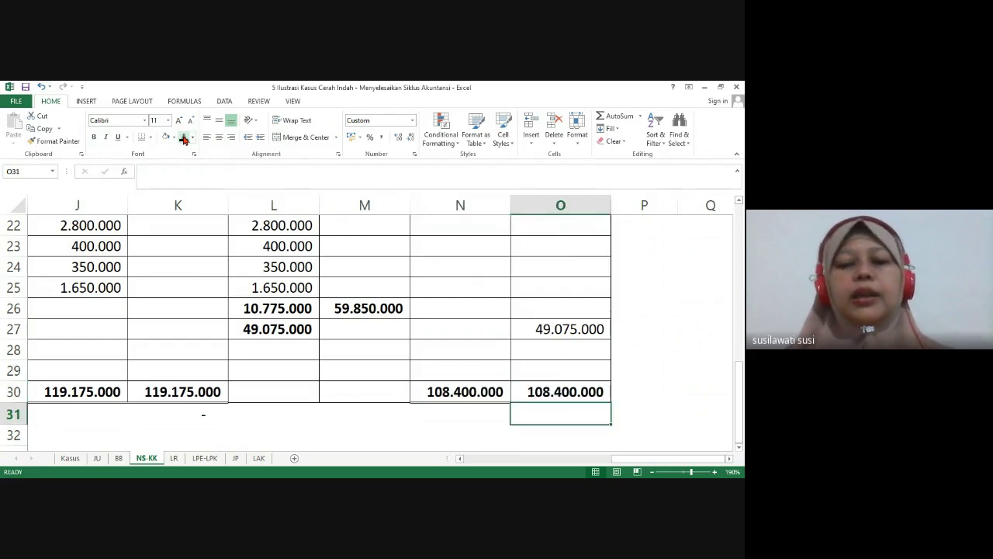
# Review the Kertas Kerja column headings in row 5 from NS Belum Disesuaikan across to Laporan Posisi Keuangan, ending on Laporan Laba Rugi
pyautogui.press('Right')
pyautogui.hotkey('ctrl', 'Up')
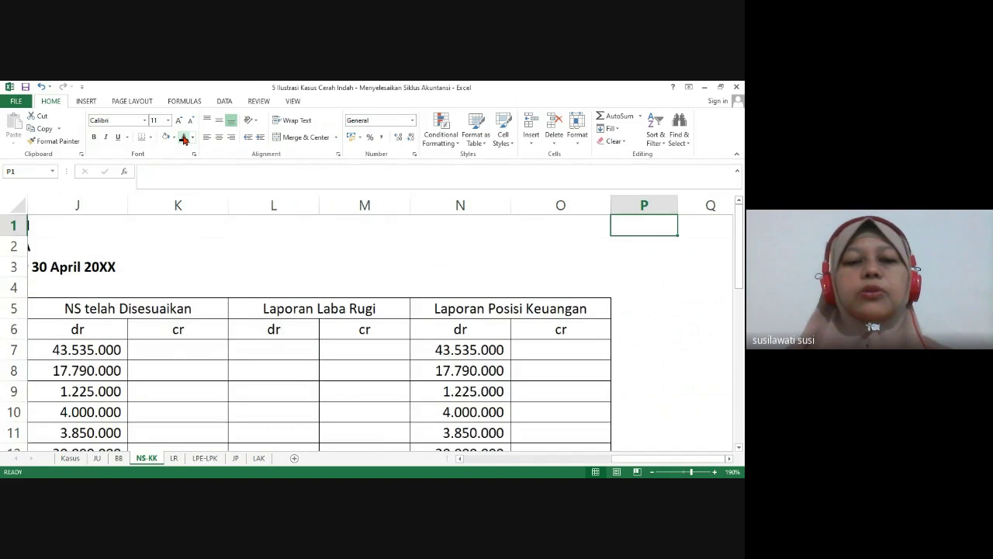
pyautogui.hotkey('ctrl', 'Left')
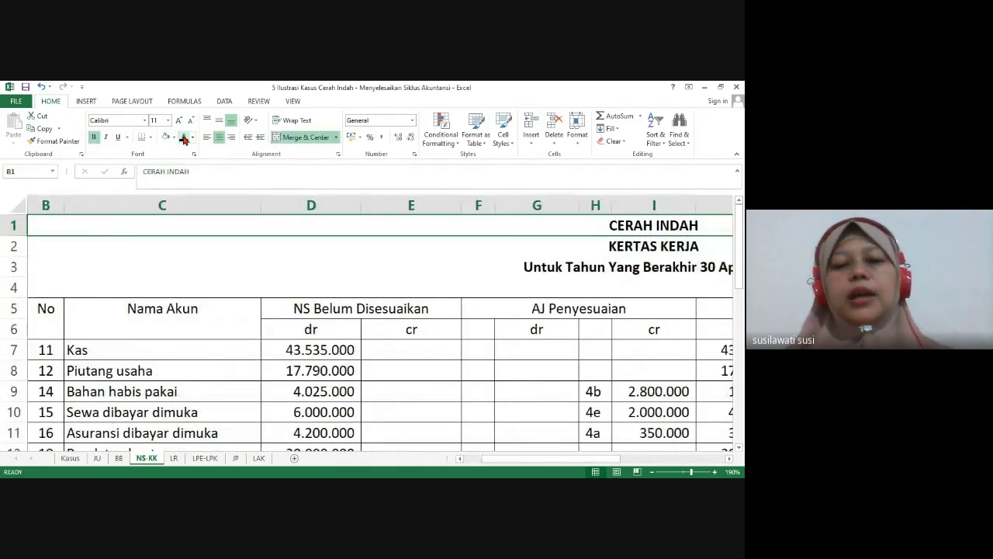
pyautogui.press('Down')
pyautogui.press('Down')
pyautogui.press('Down')
pyautogui.press('Down')
pyautogui.press('Right')
pyautogui.press('Right')
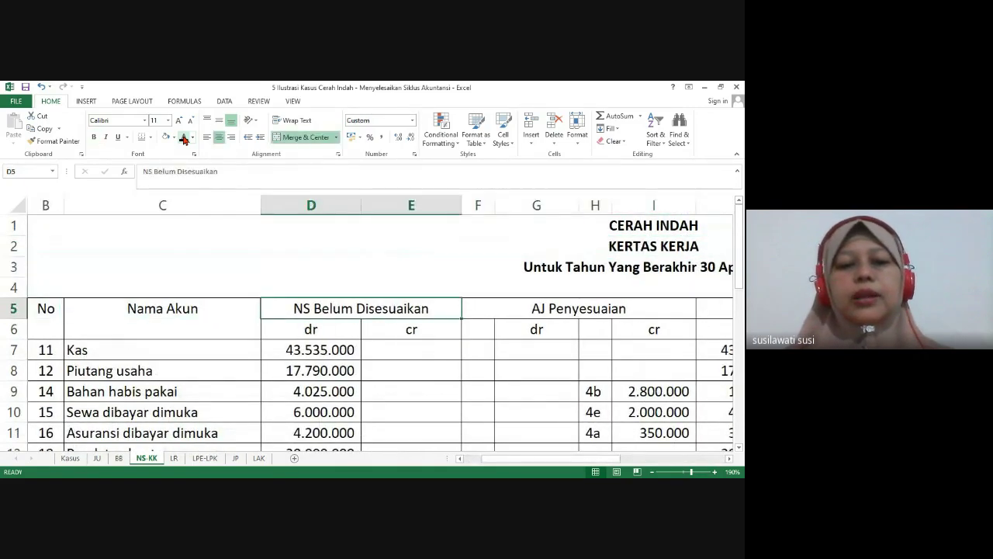
pyautogui.press('Right')
pyautogui.press('Left')
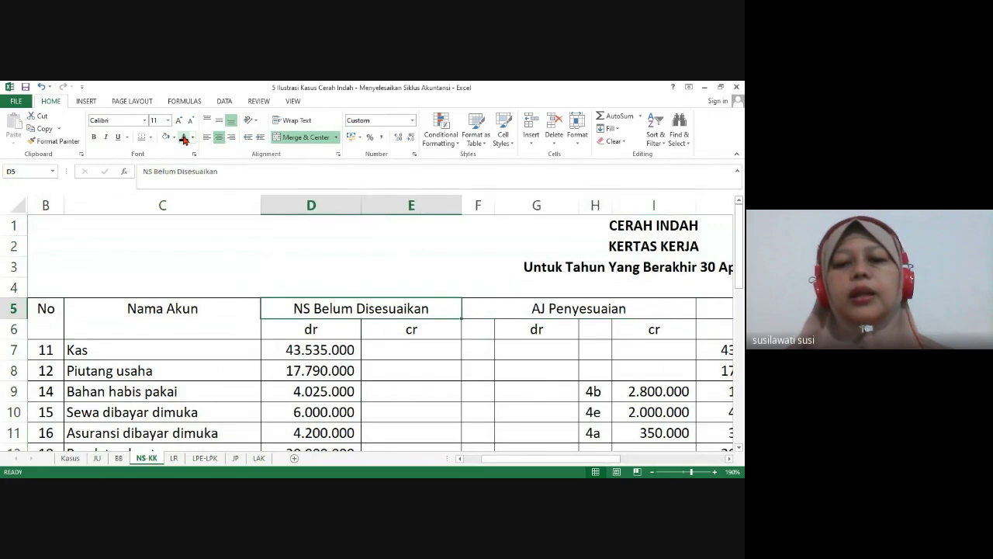
pyautogui.press('Right')
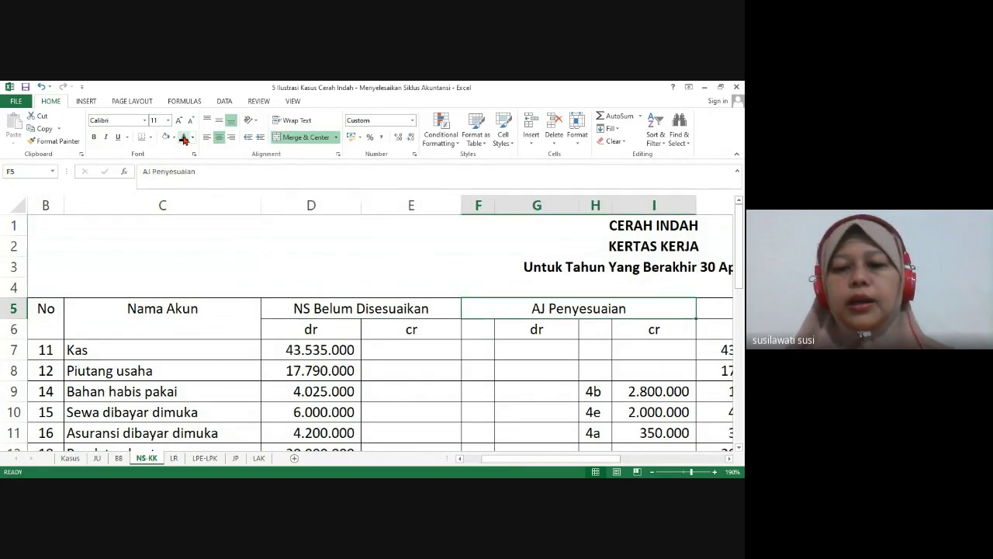
pyautogui.press('Right')
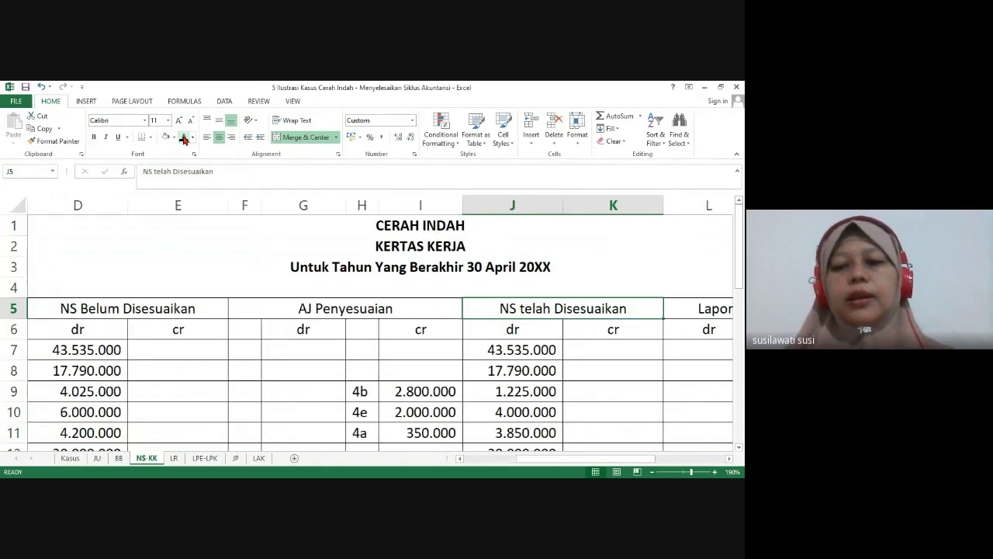
pyautogui.press('Right')
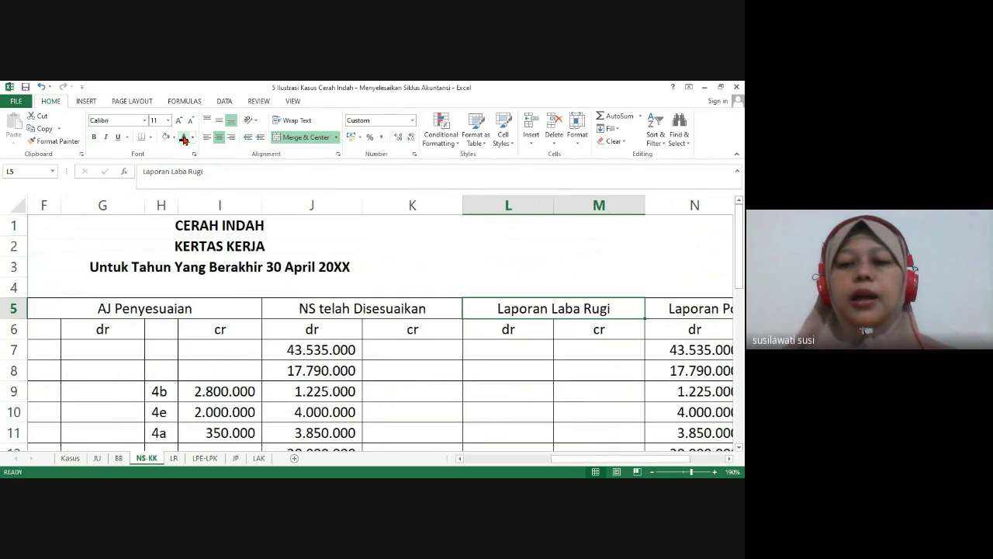
pyautogui.press('Right')
pyautogui.press('Left')
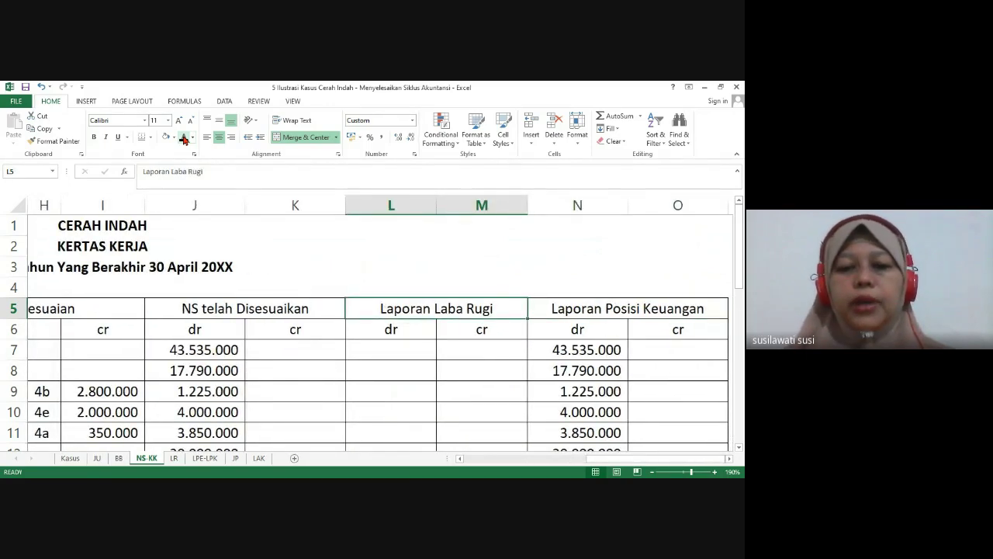
# Review the Laporan Posisi Keuangan columns across the full worksheet, checking the debit total in N30 and the Akumulasi penyusutan credit in O13
pyautogui.press('Right')
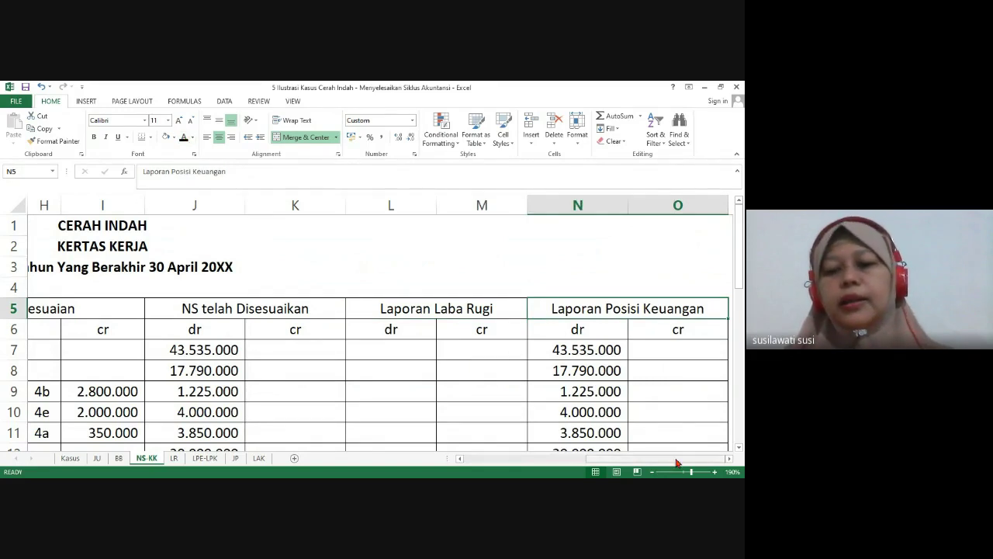
pyautogui.moveTo(687, 472); pyautogui.dragTo(684, 472)
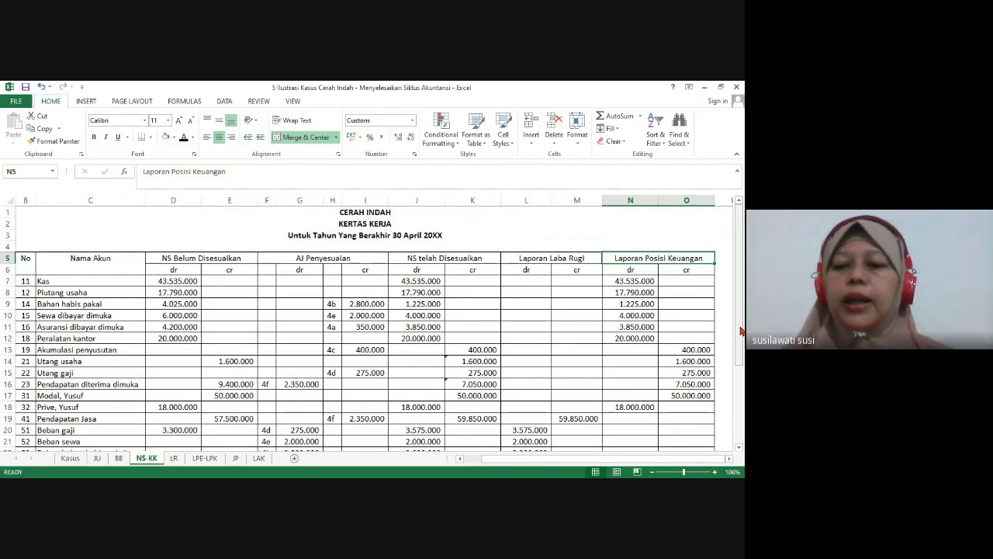
pyautogui.moveTo(741, 331); pyautogui.dragTo(742, 388)
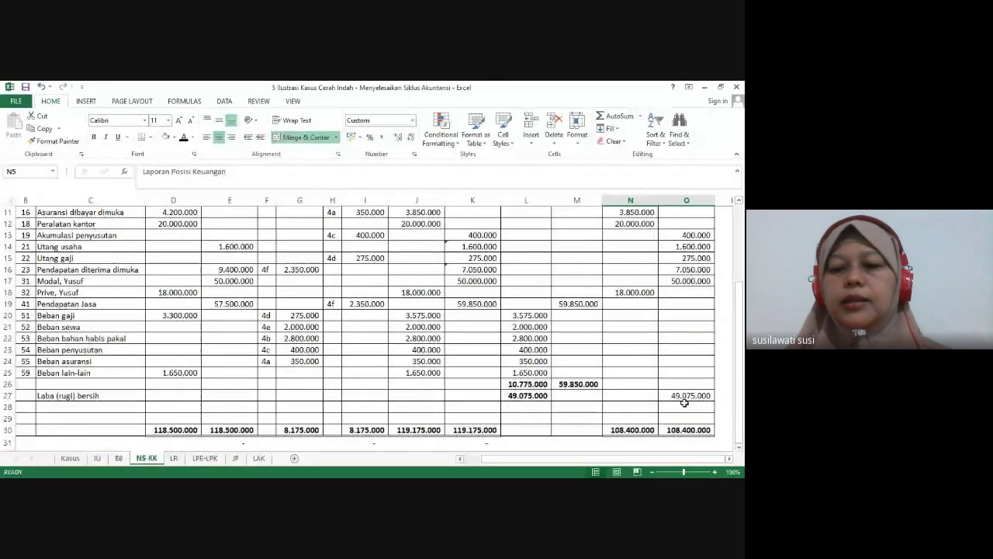
pyautogui.click(621, 431)
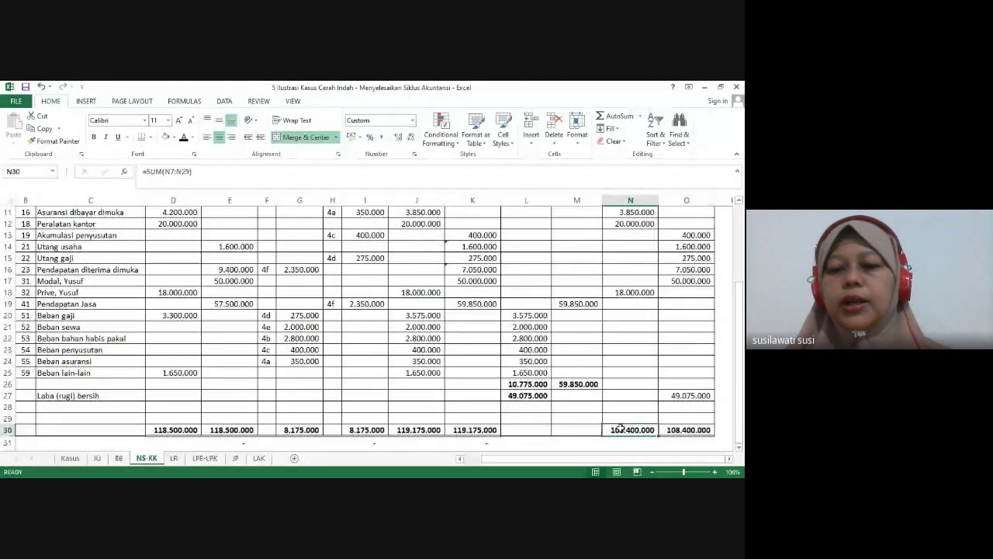
pyautogui.click(691, 236)
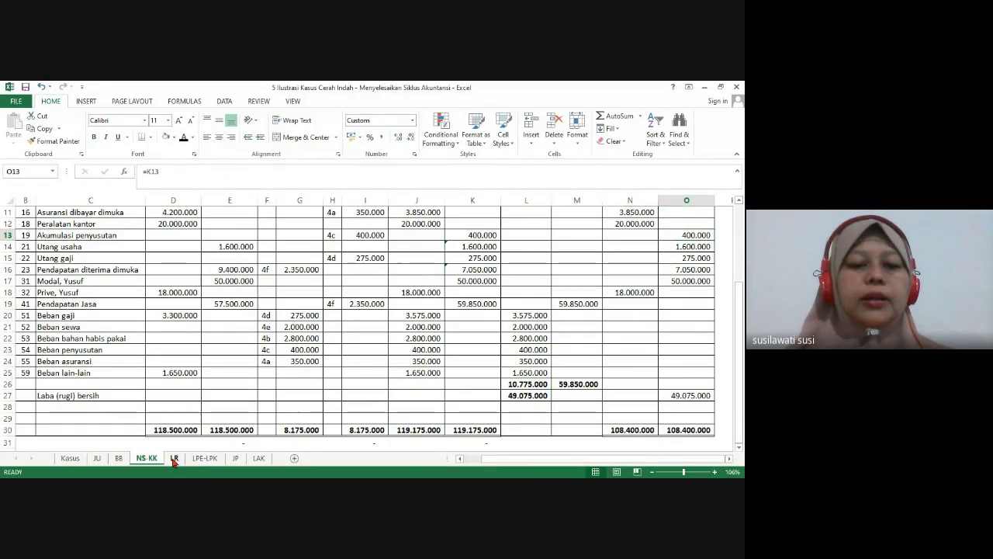
# Reveal the Pendapatan Jasa amount in D7 of the LR sheet with black font colour
pyautogui.click(173, 459)
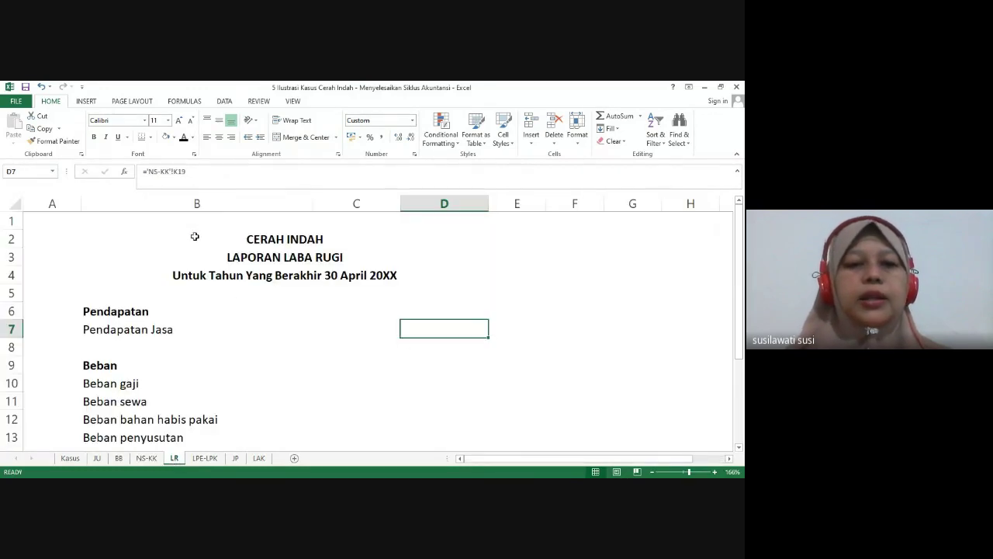
pyautogui.click(183, 137)
pyautogui.hotkey('ctrl', 'c')
pyautogui.press('Down')
pyautogui.press('Down')
pyautogui.press('Down')
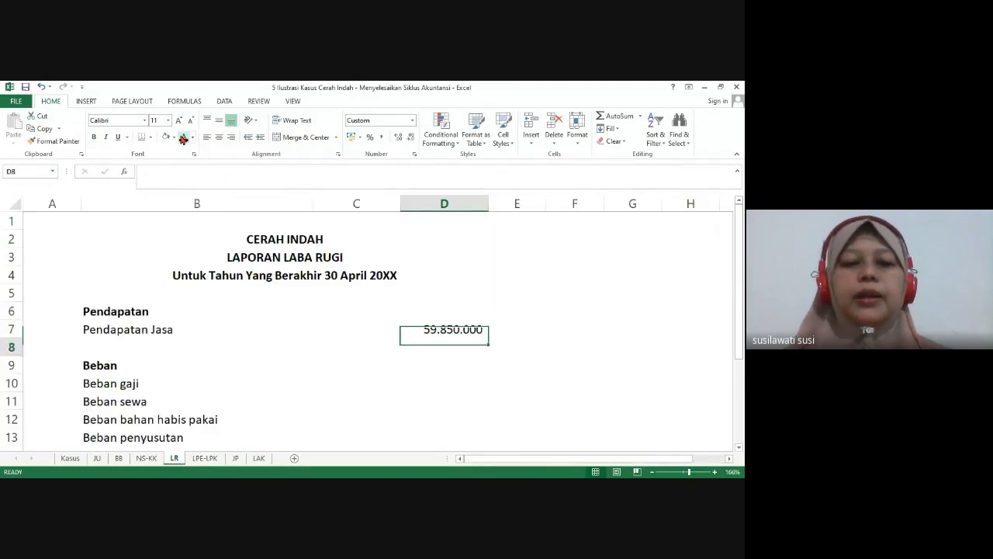
pyautogui.press('Escape')
pyautogui.hotkey('shift', 'Down')
pyautogui.hotkey('shift', 'Down')
pyautogui.hotkey('shift', 'Down')
pyautogui.hotkey('shift', 'Down')
pyautogui.hotkey('shift', 'Down')
pyautogui.hotkey('shift', 'Down')
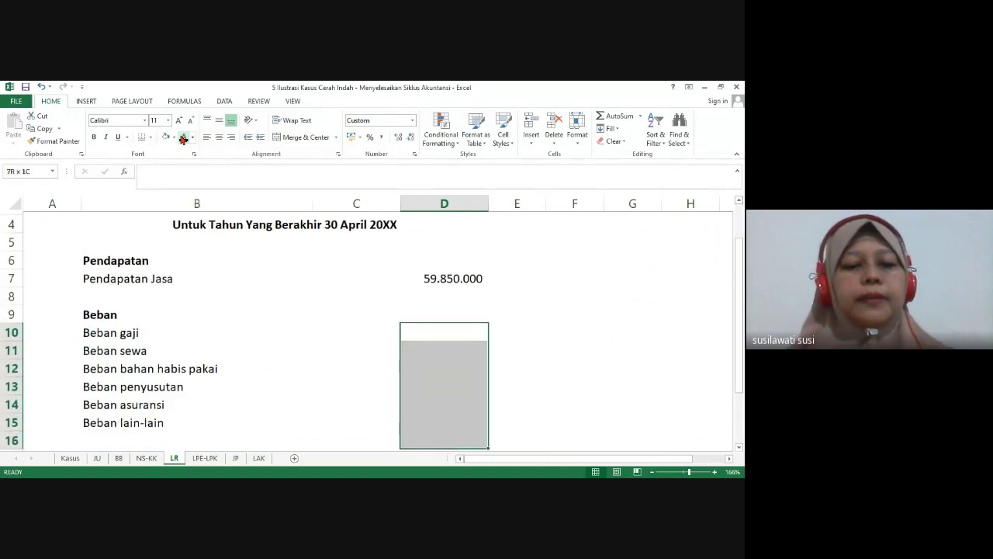
pyautogui.hotkey('shift', 'Up')
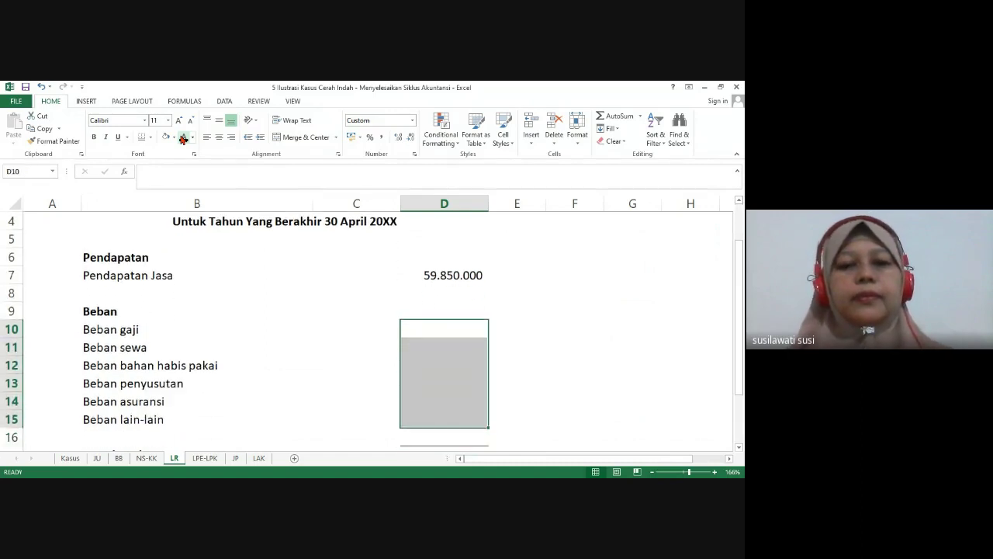
# Reveal the Beban amounts, their total and the Laba (Rugi) figure in C10:D17 of the LR sheet with black font colour
pyautogui.press('Left')
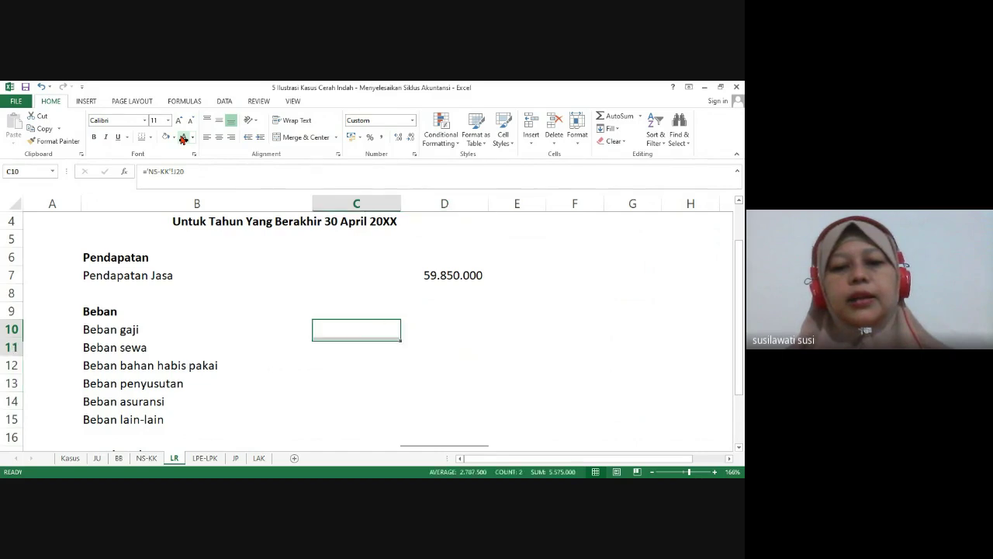
pyautogui.hotkey('shift', 'Down')
pyautogui.hotkey('shift', 'Right')
pyautogui.hotkey('shift', 'Down')
pyautogui.hotkey('shift', 'Down')
pyautogui.hotkey('shift', 'Down')
pyautogui.hotkey('shift', 'Down')
pyautogui.hotkey('shift', 'Down')
pyautogui.hotkey('shift', 'Down')
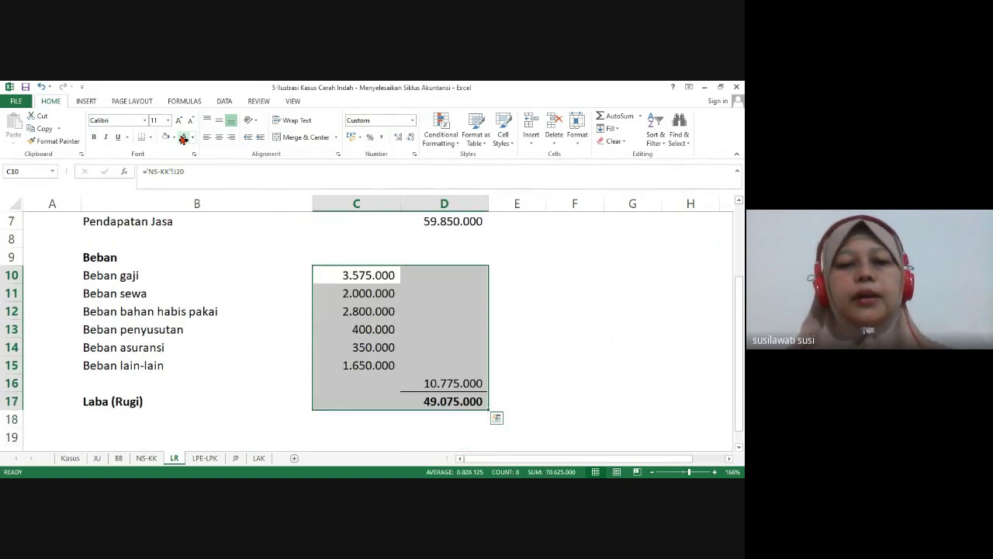
# Compare the Laba (Rugi) figure in D17 of the LR sheet with the Laba (rugi) bersih row on NS-KK
pyautogui.press('Right')
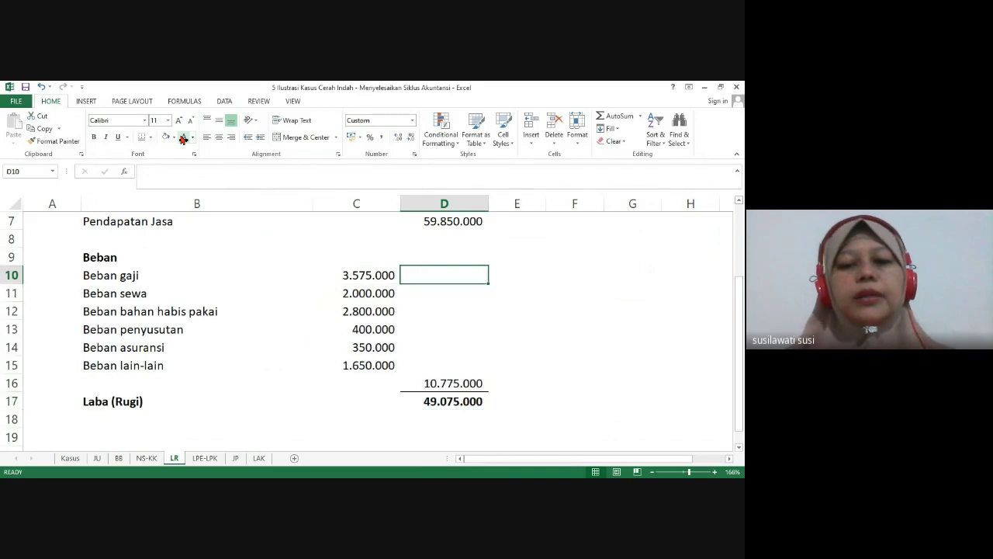
pyautogui.hotkey('ctrl', 'Down')
pyautogui.press('Down')
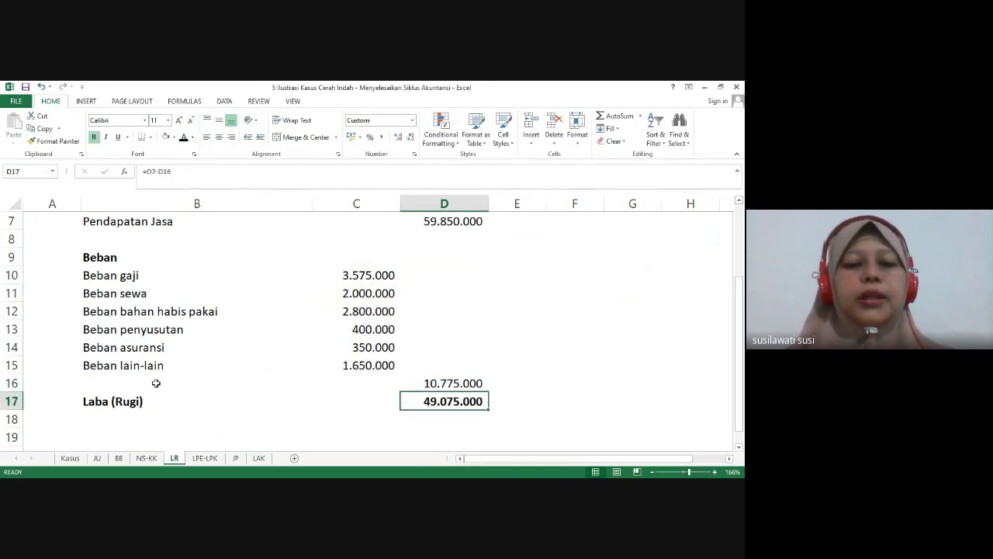
pyautogui.click(146, 459)
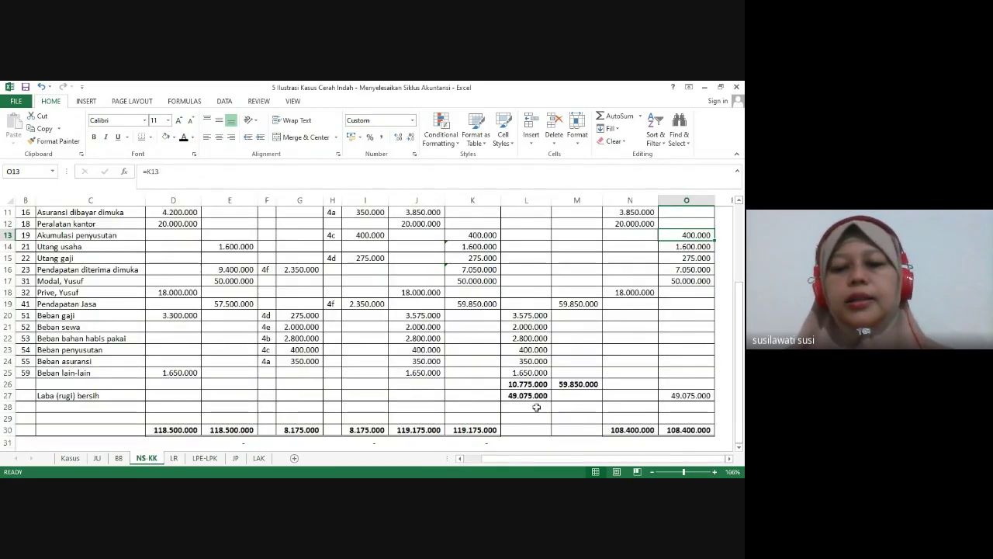
pyautogui.click(176, 459)
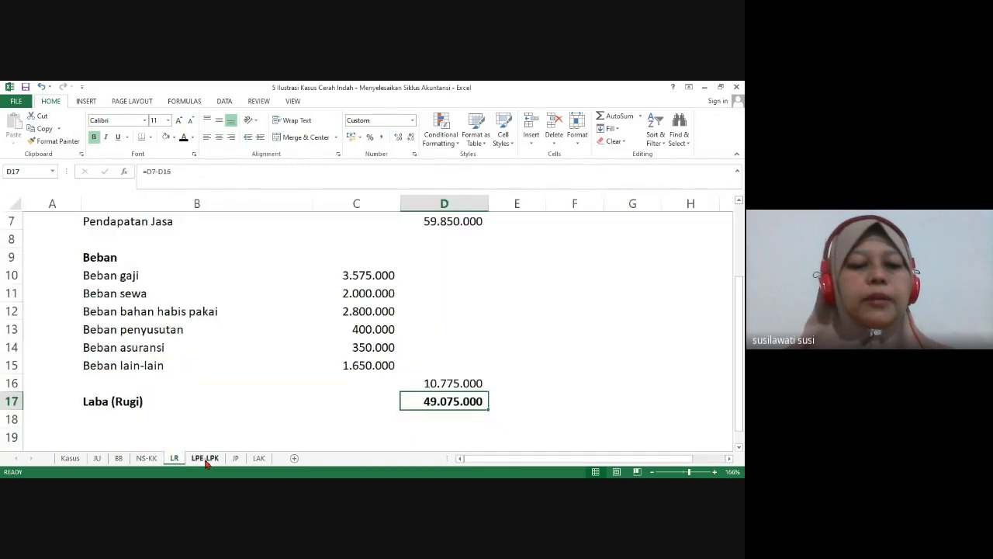
# Reveal the Laporan Perubahan Ekuitas amounts in C6:D14 of the LPE-LPK sheet with black font colour
pyautogui.click(207, 459)
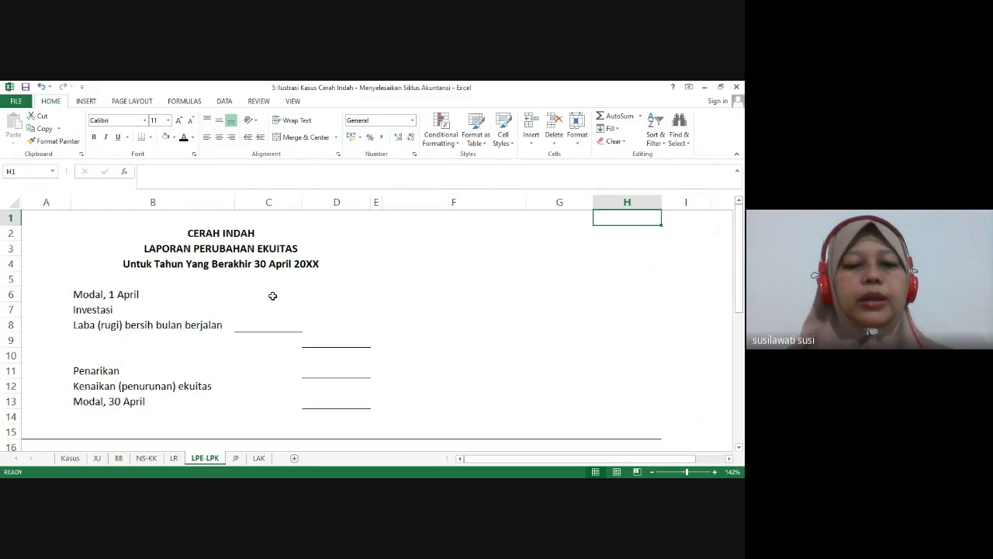
pyautogui.moveTo(271, 294); pyautogui.dragTo(360, 416)
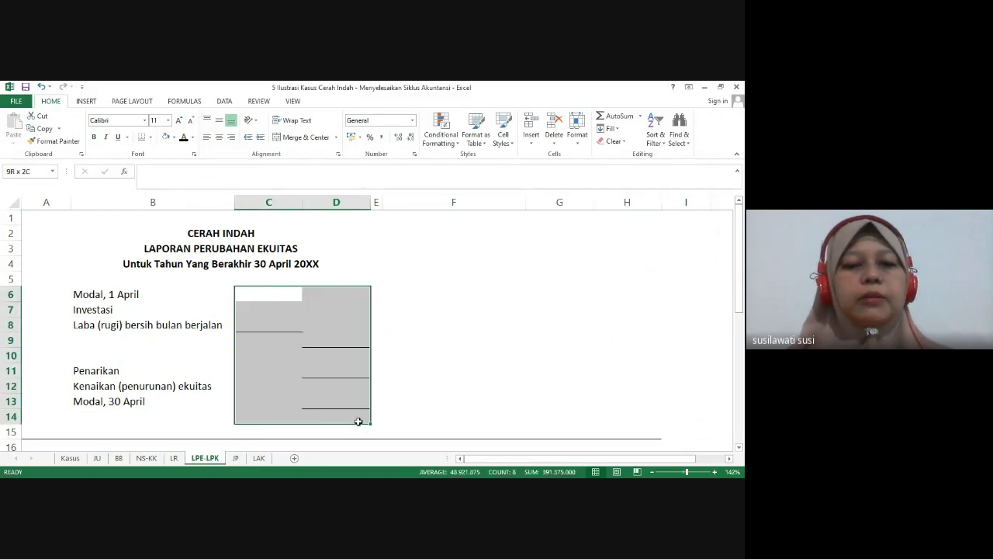
pyautogui.click(184, 138)
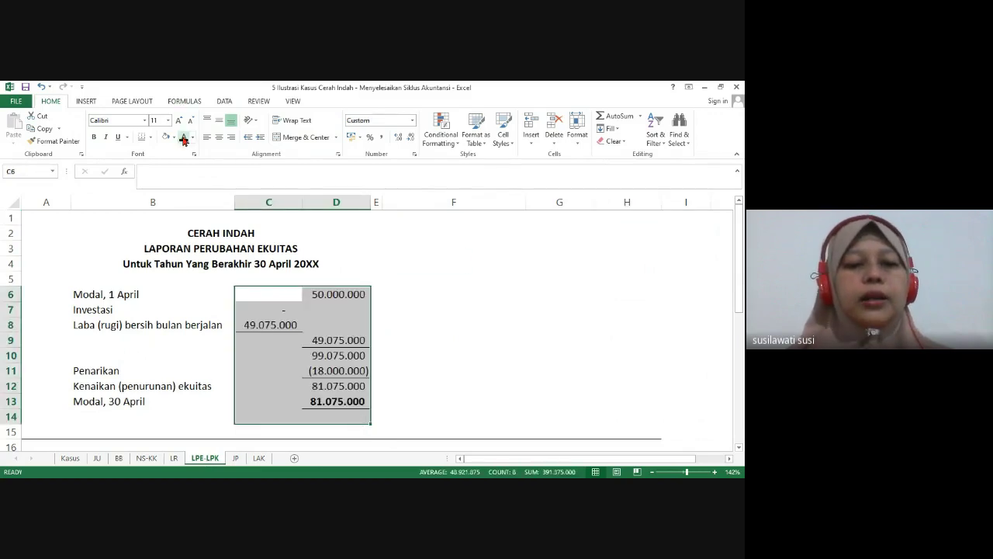
# Check the Laporan Perubahan Ekuitas figures from Laba (rugi) bersih bulan berjalan through Penarikan to Modal, 30 April
pyautogui.click(274, 312)
pyautogui.press('Down')
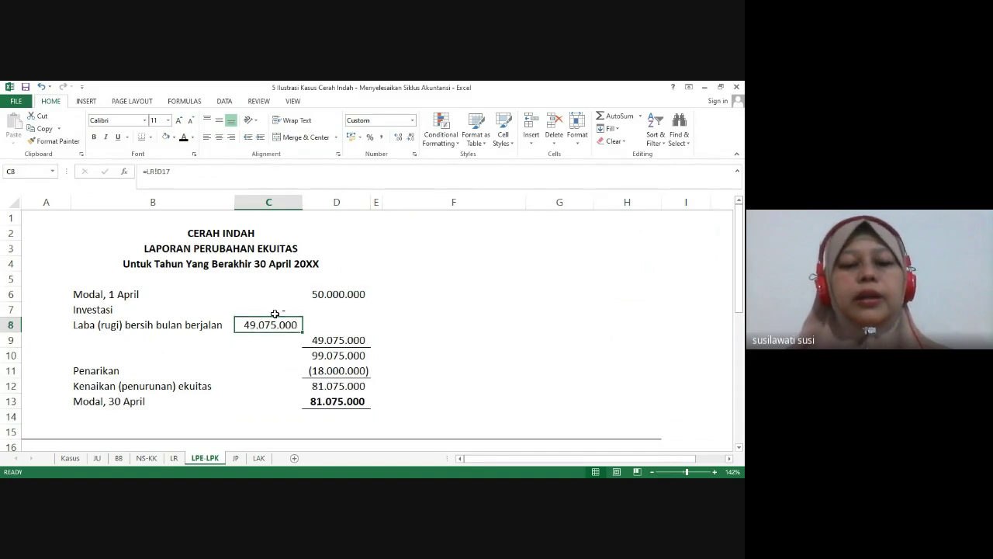
pyautogui.press('Right')
pyautogui.press('Down')
pyautogui.press('Down')
pyautogui.press('Down')
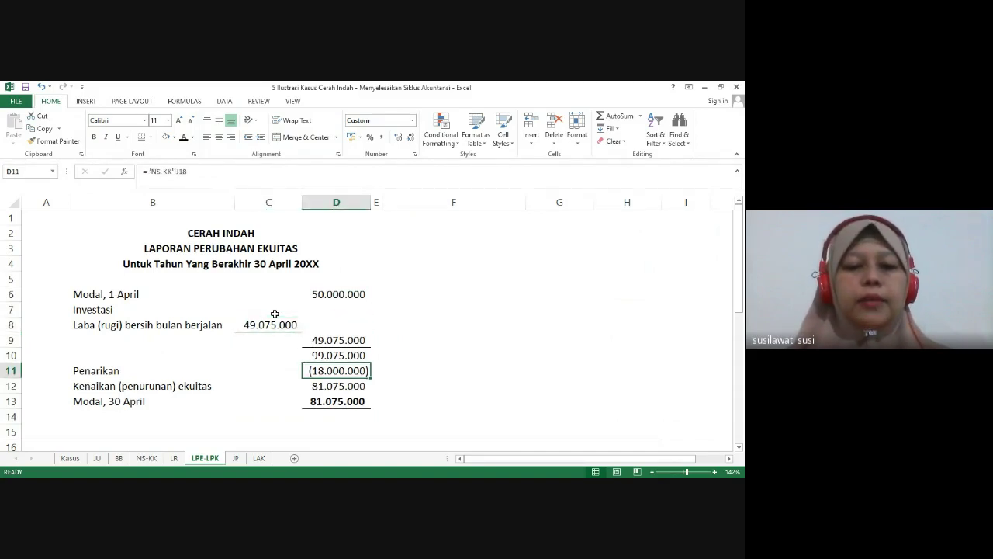
pyautogui.press('Down')
pyautogui.press('Down')
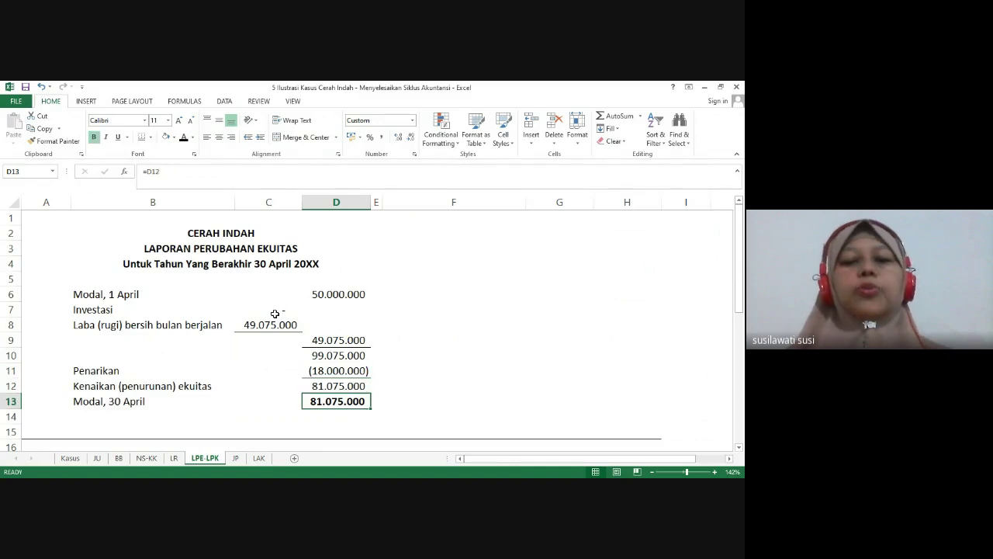
# Reveal the Aset amounts in C21:C31 of Laporan Posisi Keuangan with black font colour and check the Sewa dibayar dimuka and Akumulasi penyusutan entries
pyautogui.press('Down')
pyautogui.press('Down')
pyautogui.press('Down')
pyautogui.press('Down')
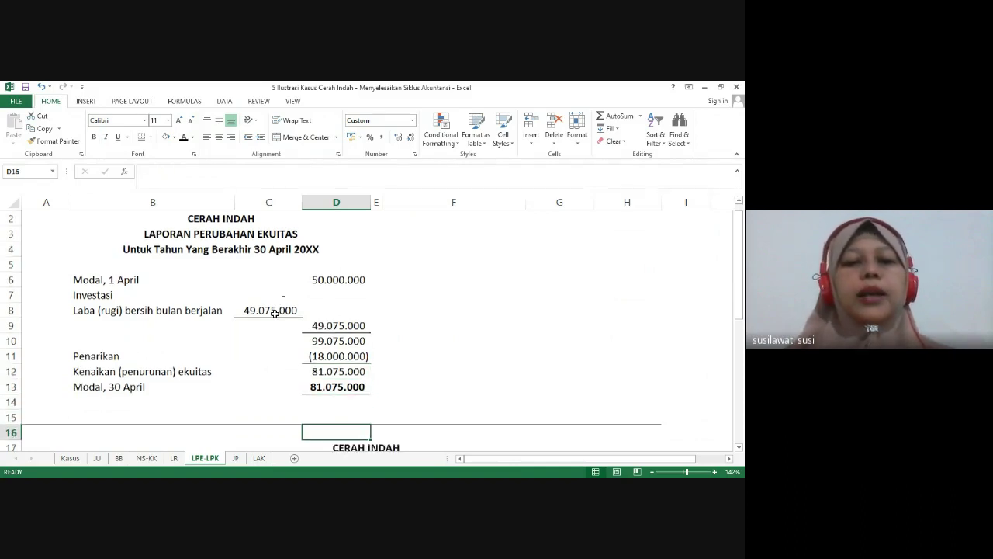
pyautogui.press('Down')
pyautogui.press('Down')
pyautogui.press('Down')
pyautogui.press('Down')
pyautogui.press('Down')
pyautogui.press('Down')
pyautogui.press('Down')
pyautogui.press('Down')
pyautogui.press('Down')
pyautogui.press('Down')
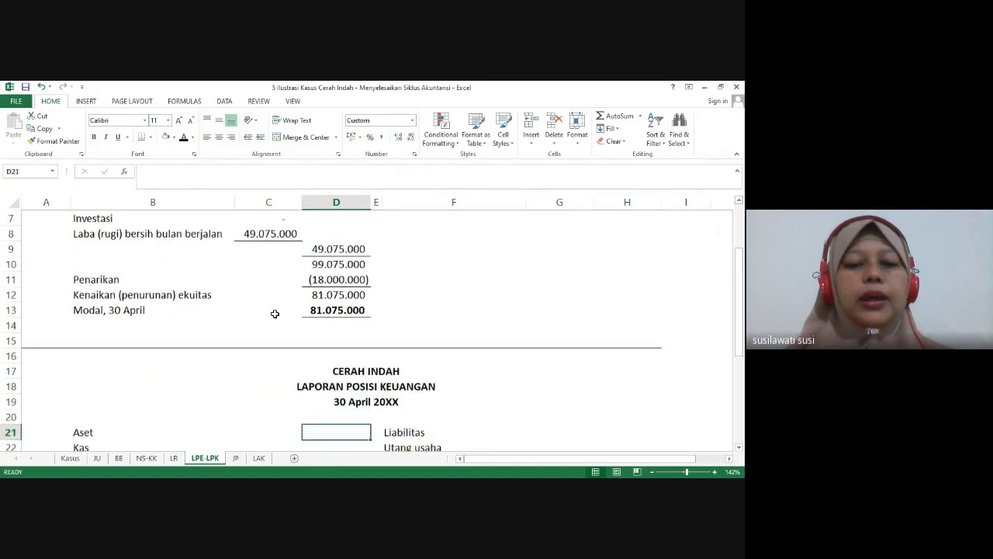
pyautogui.press('Down')
pyautogui.press('Down')
pyautogui.press('Down')
pyautogui.press('Down')
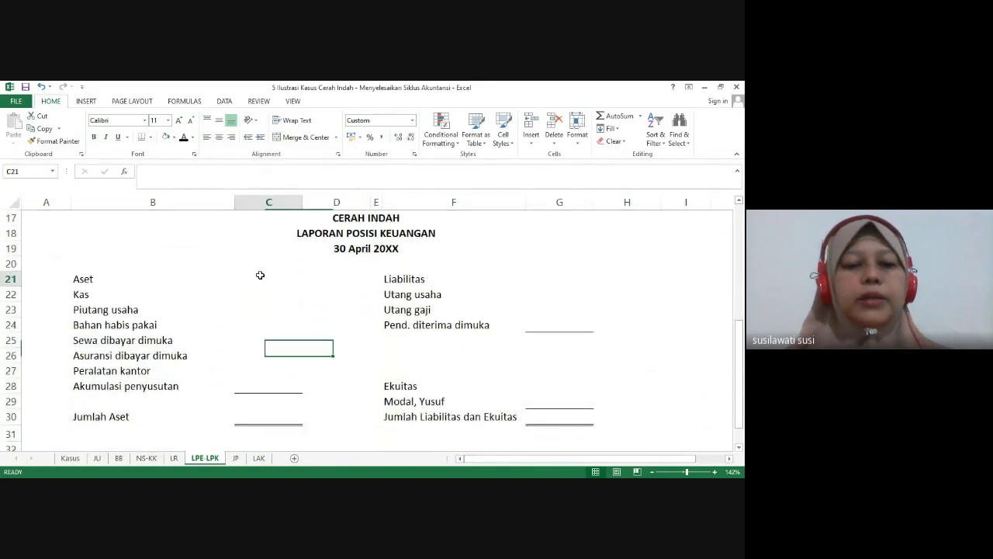
pyautogui.moveTo(259, 275); pyautogui.dragTo(267, 426)
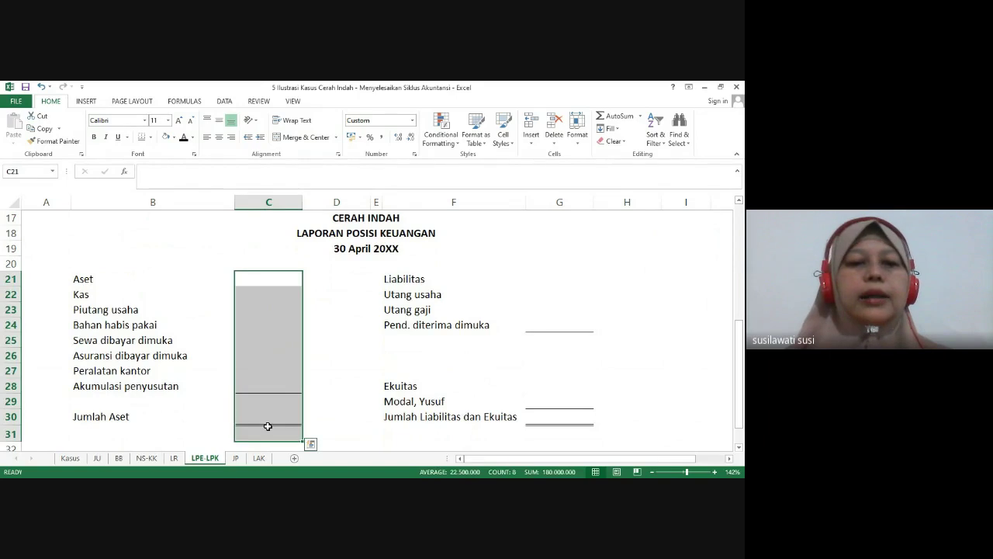
pyautogui.click(182, 136)
pyautogui.click(263, 342)
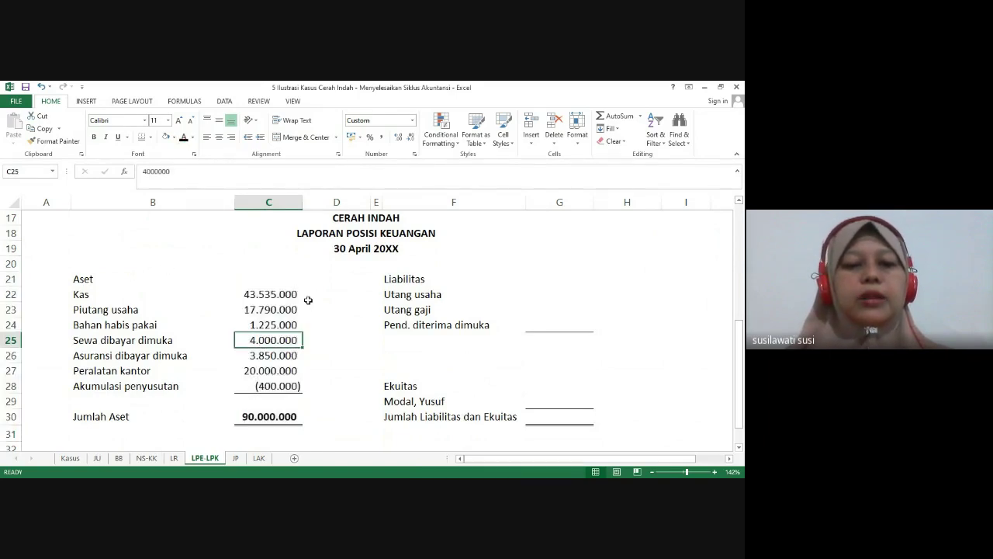
pyautogui.click(272, 383)
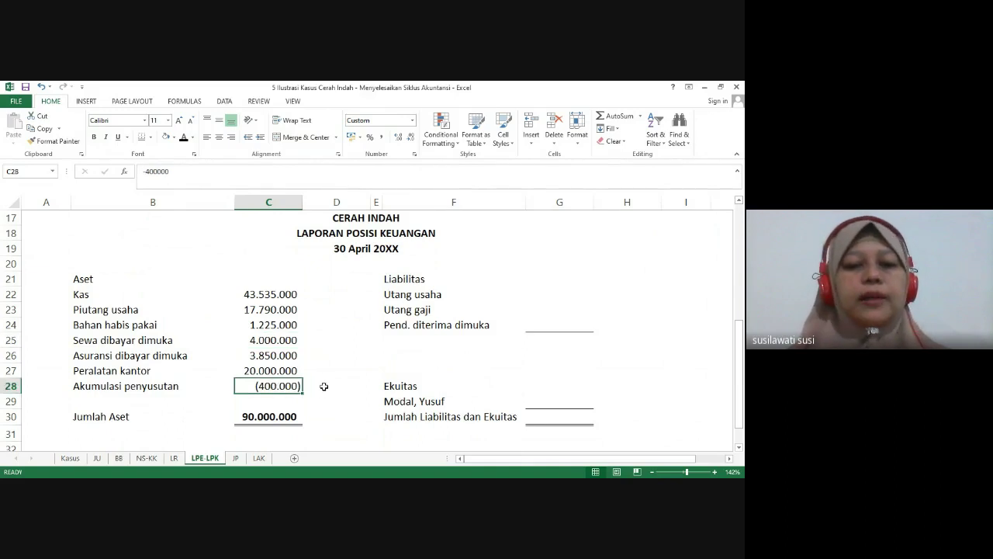
# Reveal the Liabilitas and Ekuitas amounts in G21:G30 with black font colour and compare the totals in C30 and G30
pyautogui.moveTo(563, 276); pyautogui.dragTo(553, 423)
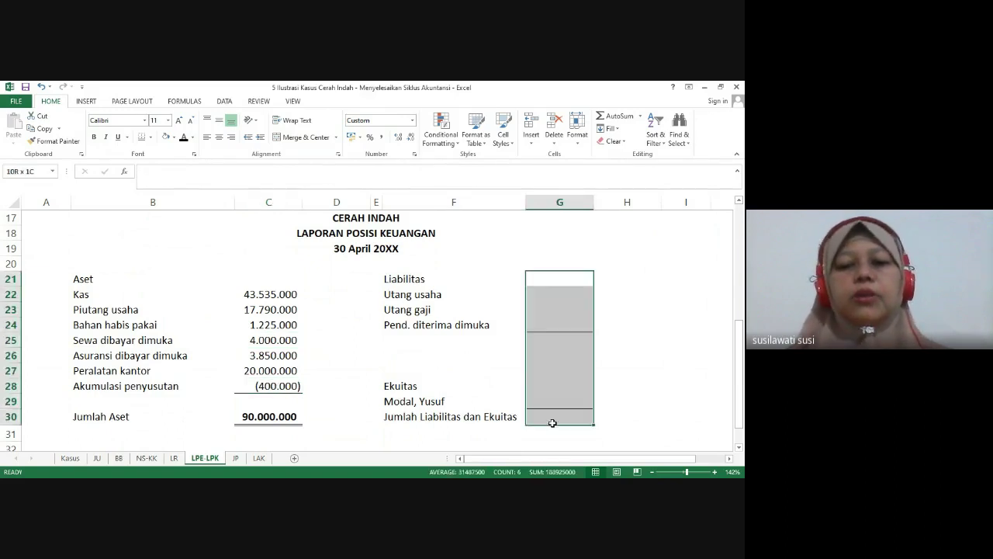
pyautogui.click(187, 139)
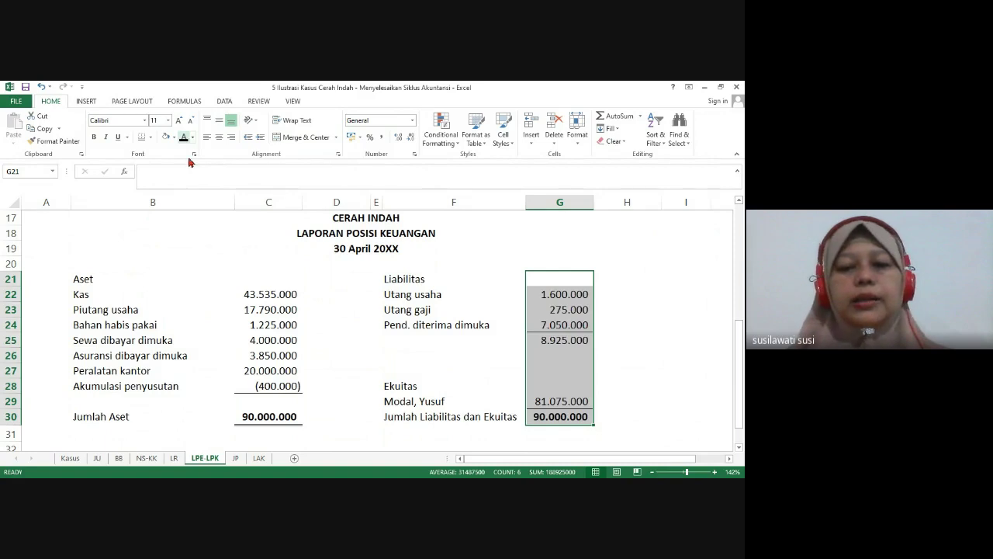
pyautogui.click(444, 366)
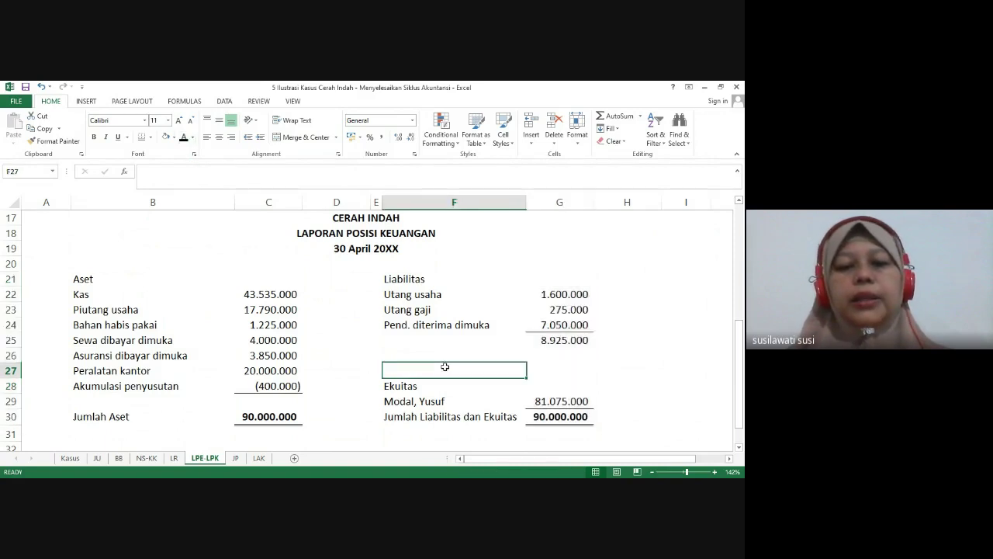
pyautogui.click(260, 420)
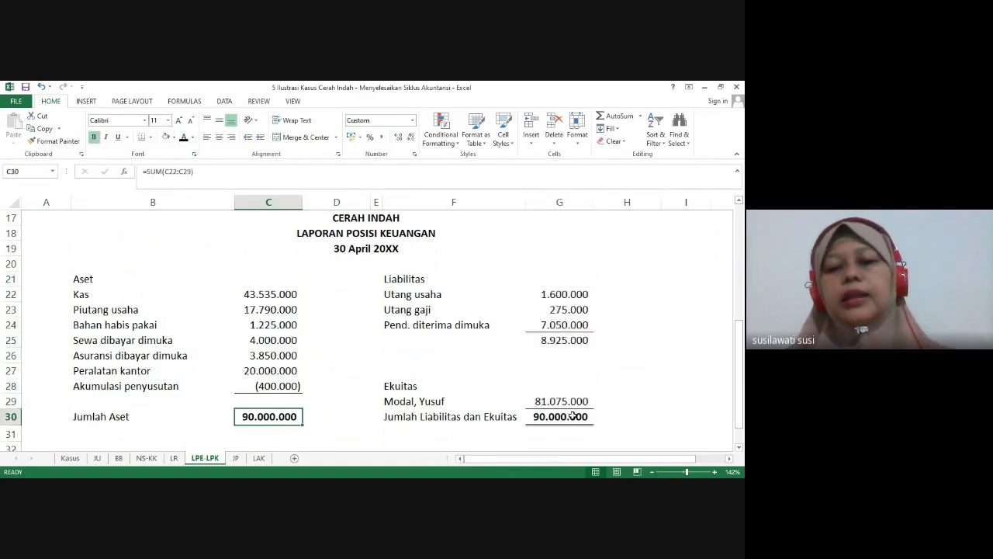
pyautogui.click(571, 416)
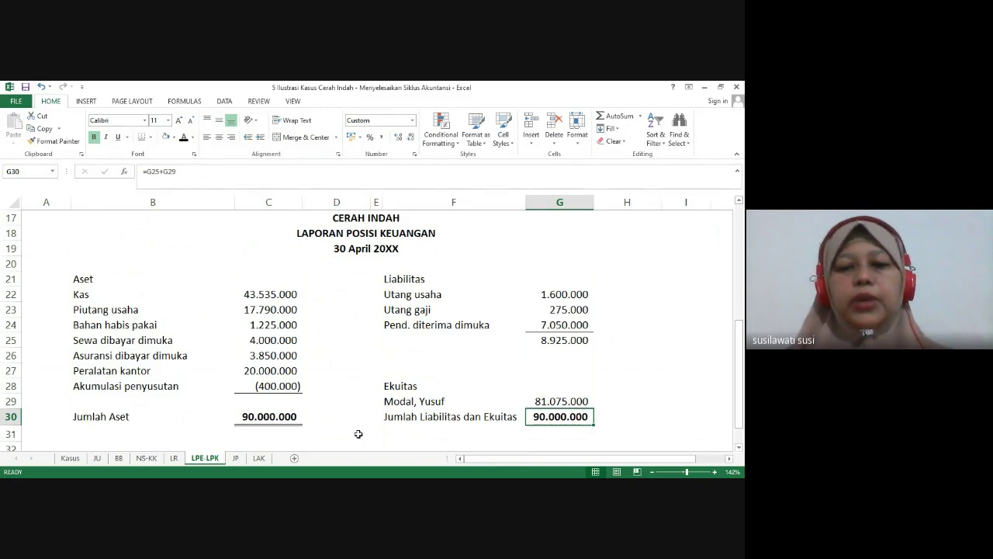
# Open the JP sheet and look over the Jurnal Penutup heading and its first closing entry from Pendapatan Jasa to Ikhtisar laba rugi
pyautogui.click(236, 458)
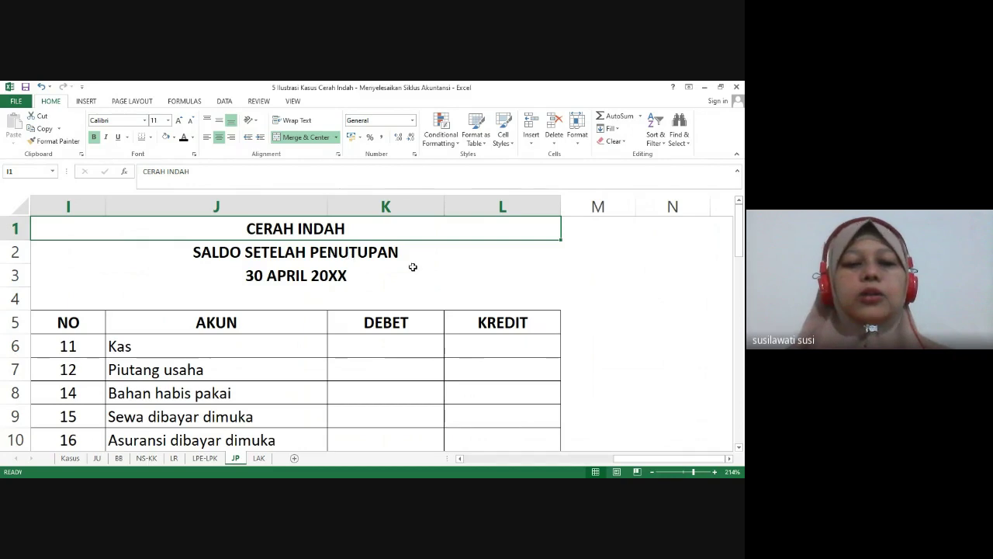
pyautogui.hotkey('ctrl', 'Home')
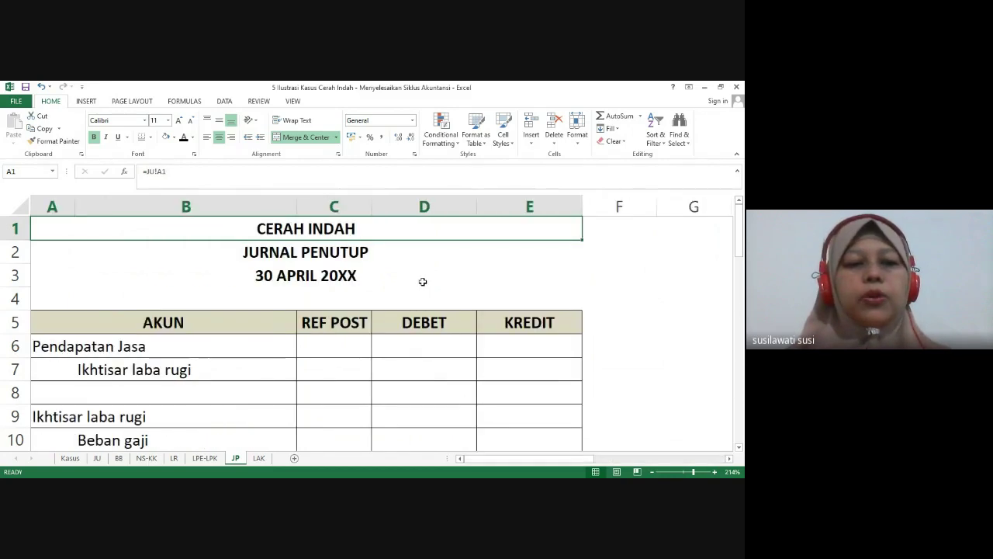
pyautogui.press('Down')
pyautogui.press('Down')
pyautogui.press('Down')
pyautogui.press('Down')
pyautogui.press('Down')
pyautogui.press('Down')
pyautogui.press('Down')
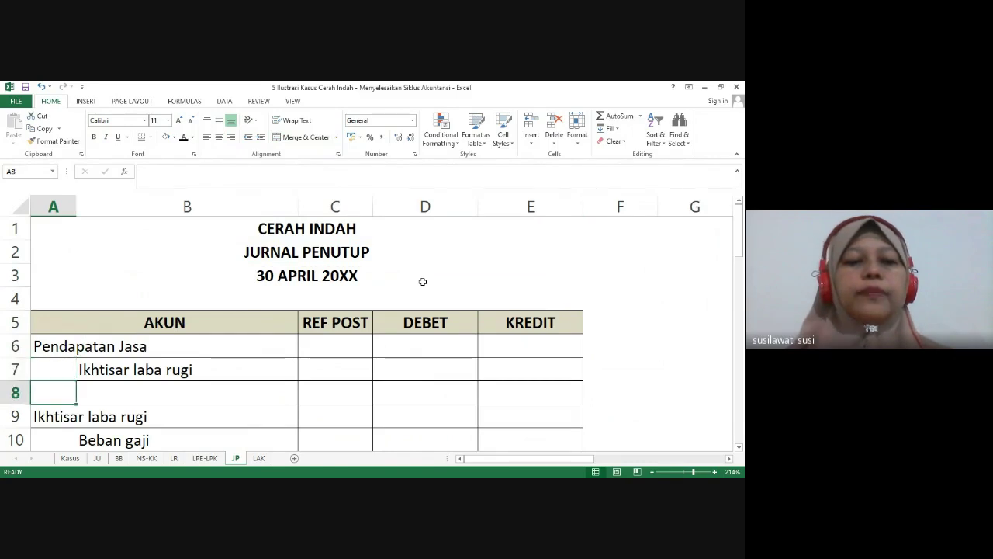
pyautogui.press('Up')
pyautogui.press('Up')
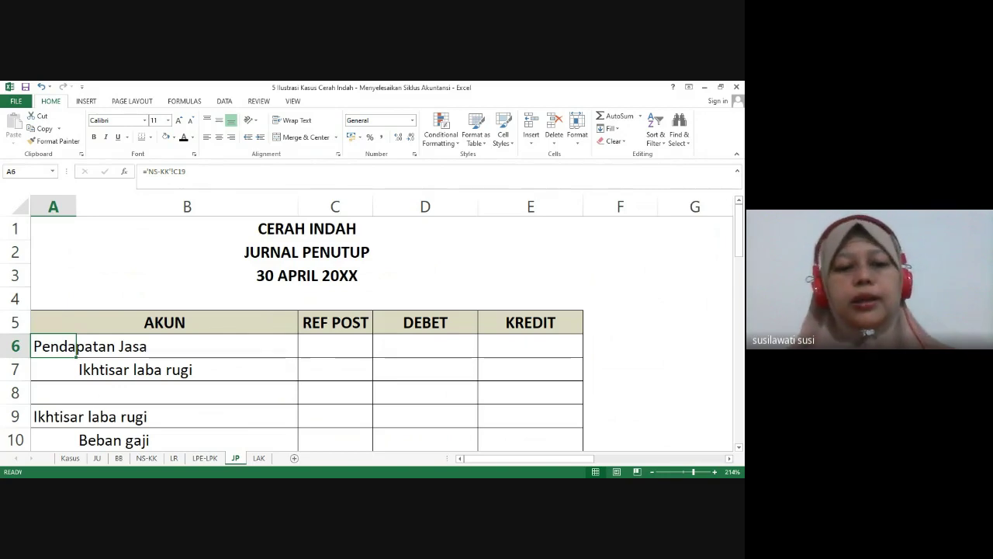
# Reveal the reference and amounts of the Pendapatan Jasa closing entry in C6:E7 with black font colour
pyautogui.click(290, 367)
pyautogui.press('Down')
pyautogui.press('Down')
pyautogui.press('Down')
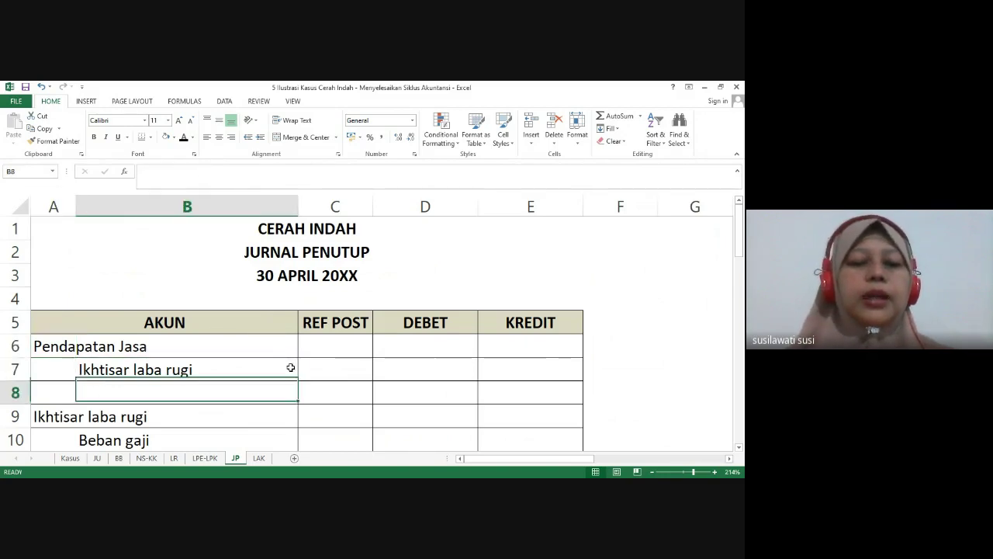
pyautogui.press('Down')
pyautogui.press('Down')
pyautogui.press('Down')
pyautogui.press('Down')
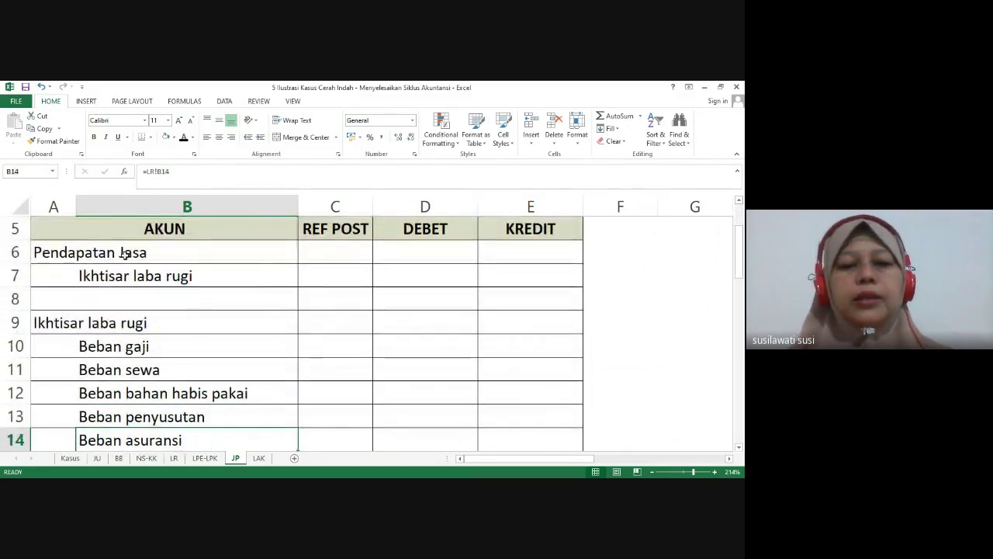
pyautogui.moveTo(344, 250); pyautogui.dragTo(515, 272)
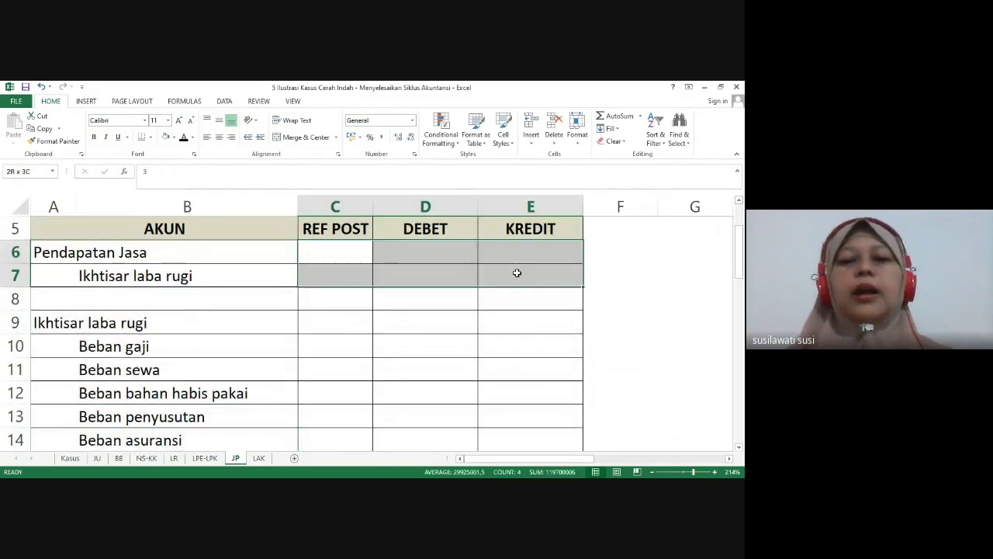
pyautogui.click(182, 139)
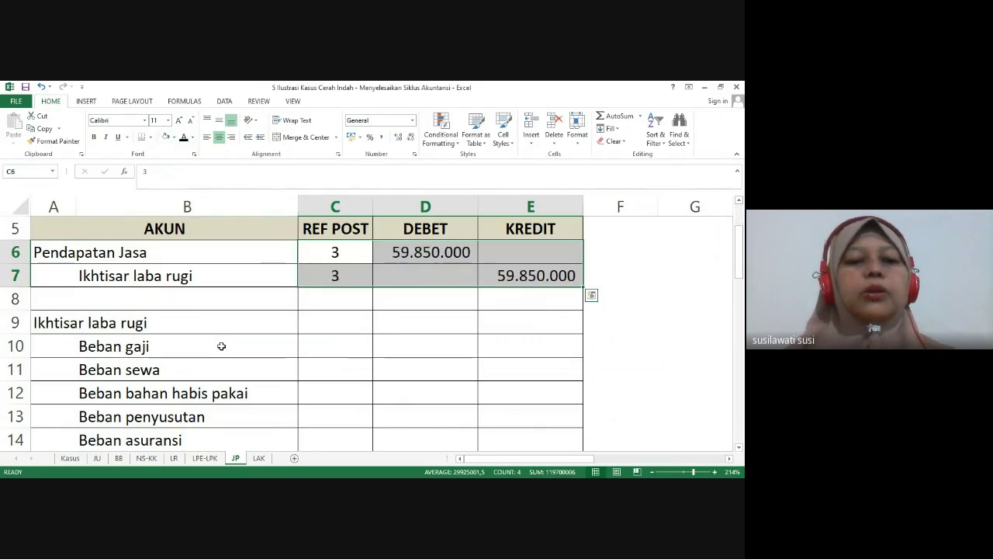
# Reveal the references and amounts of the expense closing entry, Ikhtisar laba rugi through Beban lain-lain, in C9:E15 with black font colour
pyautogui.click(344, 324)
pyautogui.press('Down')
pyautogui.press('Down')
pyautogui.press('Down')
pyautogui.press('Down')
pyautogui.press('Down')
pyautogui.press('Down')
pyautogui.press('Down')
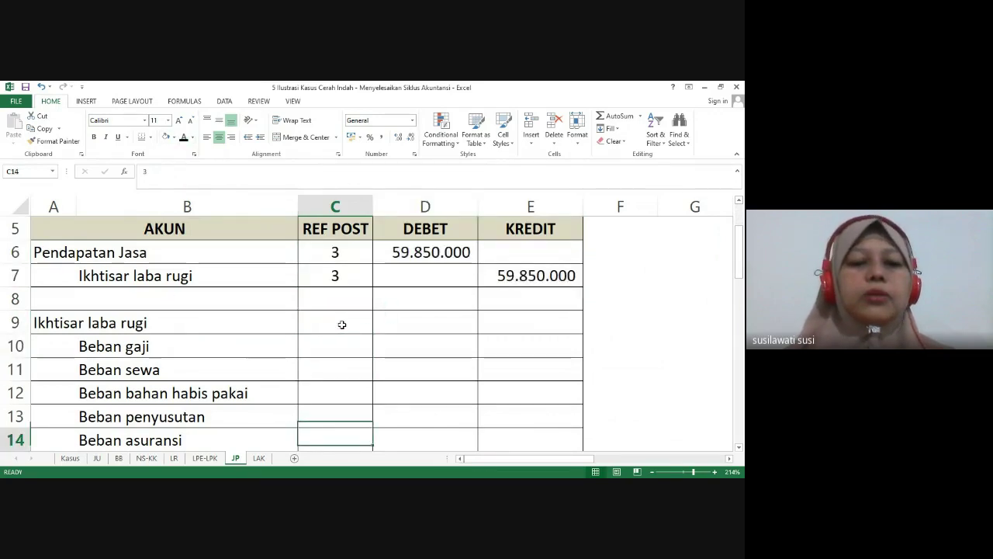
pyautogui.scroll(-1, 342, 324)
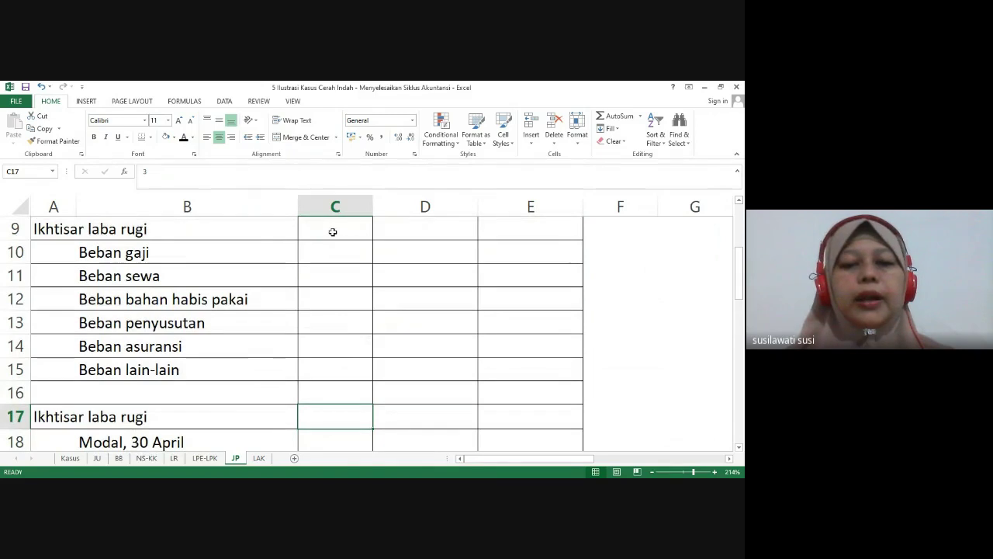
pyautogui.moveTo(333, 230); pyautogui.dragTo(573, 358)
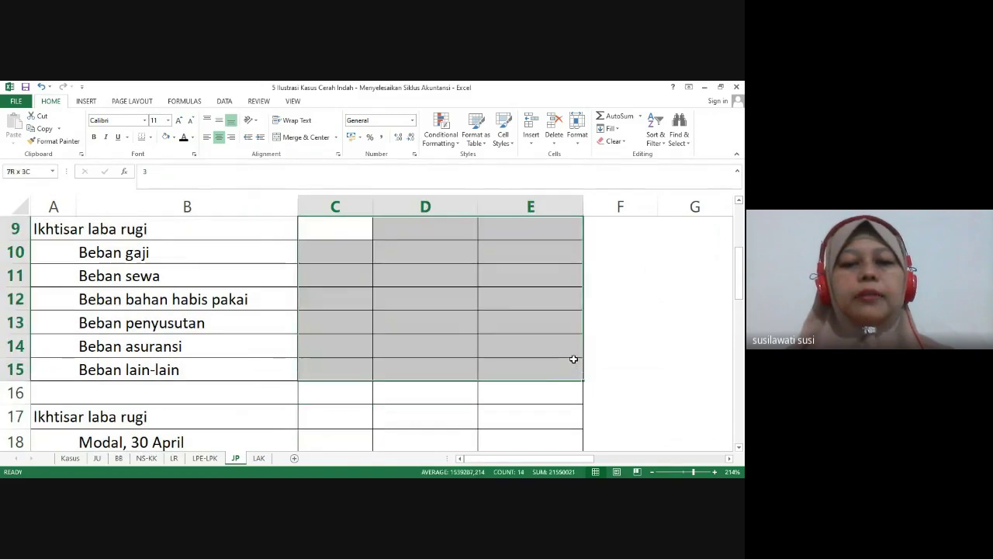
pyautogui.click(183, 138)
# Reveal the closing entry from Ikhtisar laba rugi to Modal, 30 April in C17:E18 with black font colour
pyautogui.click(337, 415)
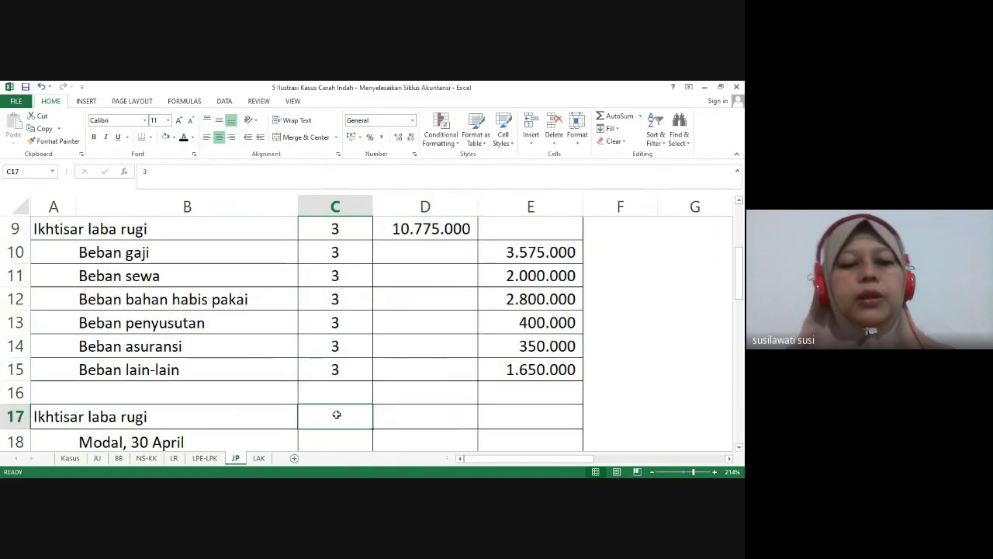
pyautogui.moveTo(337, 414); pyautogui.dragTo(337, 416)
pyautogui.hotkey('shift', 'Right')
pyautogui.hotkey('shift', 'Right')
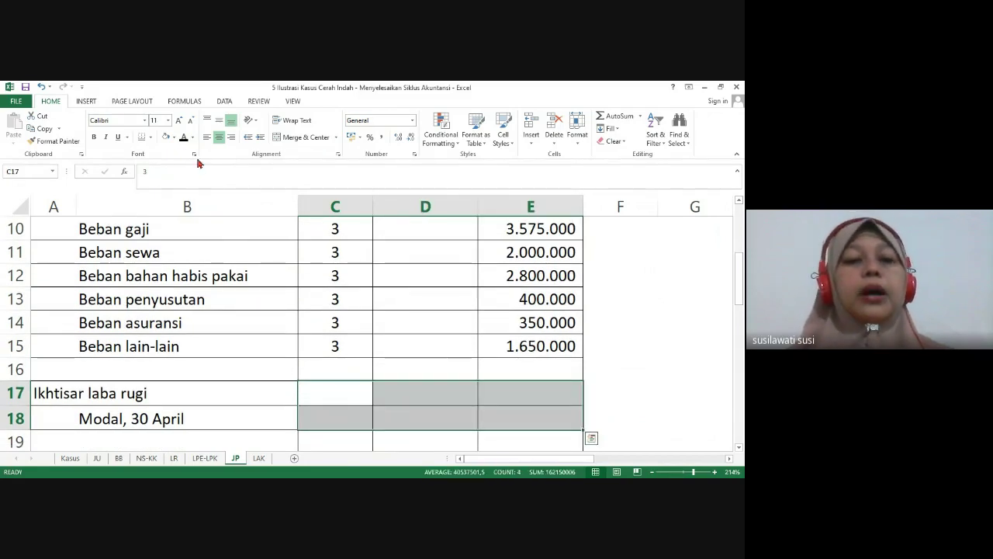
pyautogui.click(184, 139)
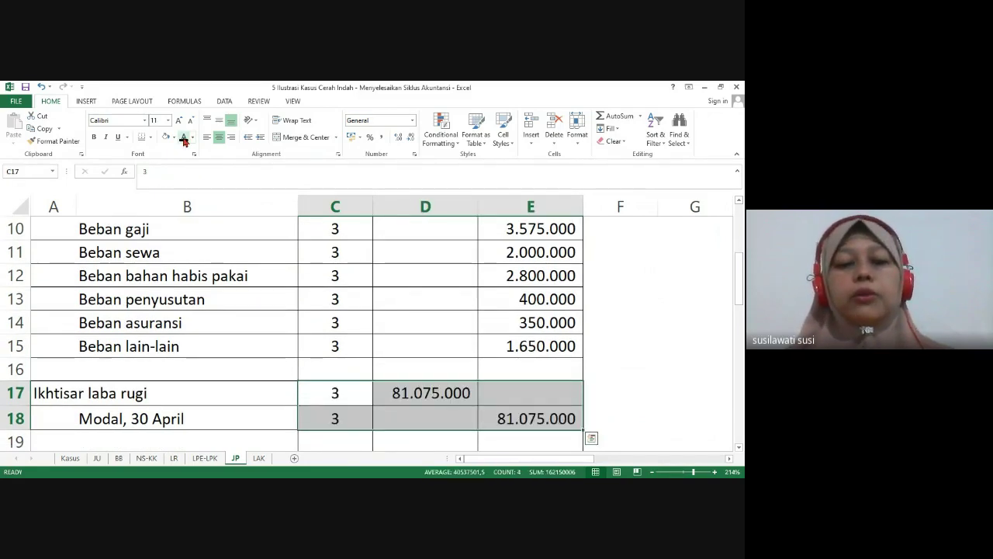
# Reveal the closing entry from Modal, 30 April to the owner's Prive account in C20:E21 with black font colour
pyautogui.press('Down')
pyautogui.press('Down')
pyautogui.press('Down')
pyautogui.press('Down')
pyautogui.press('Down')
pyautogui.press('Up')
pyautogui.press('Up')
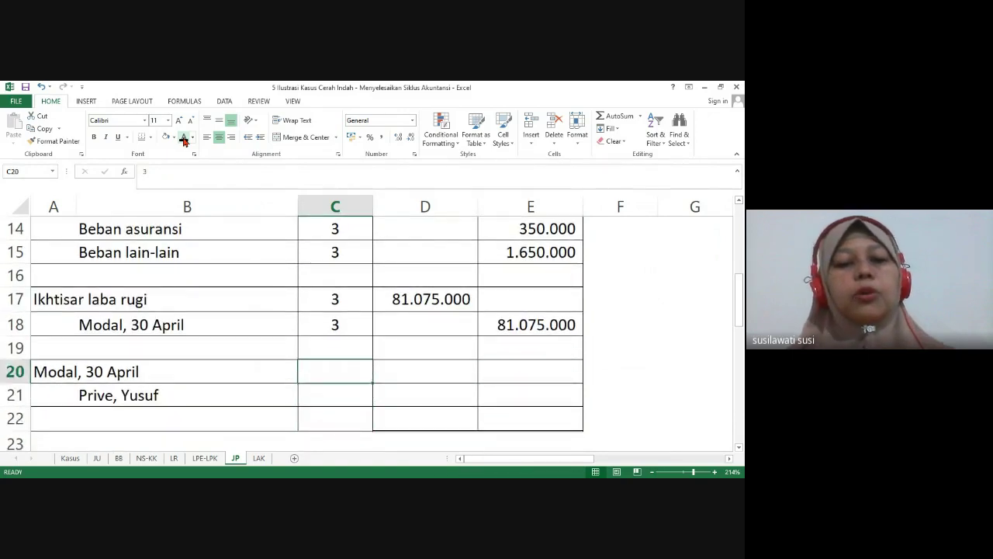
pyautogui.hotkey('shift', 'Down')
pyautogui.hotkey('shift', 'Right')
pyautogui.hotkey('shift', 'Right')
pyautogui.click(184, 139)
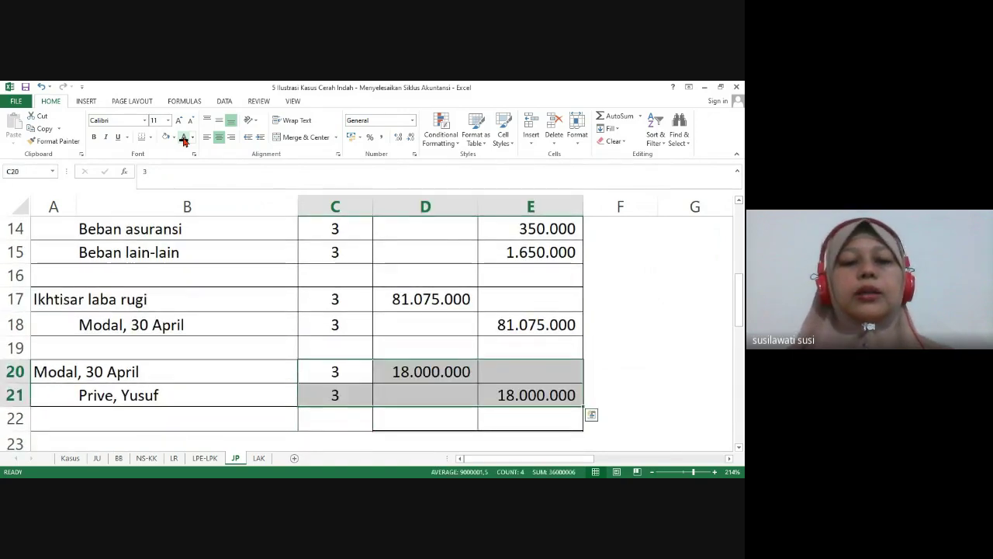
# Reveal the Jurnal Penutup debit and credit totals in D22:E22 with black font colour
pyautogui.click(448, 397)
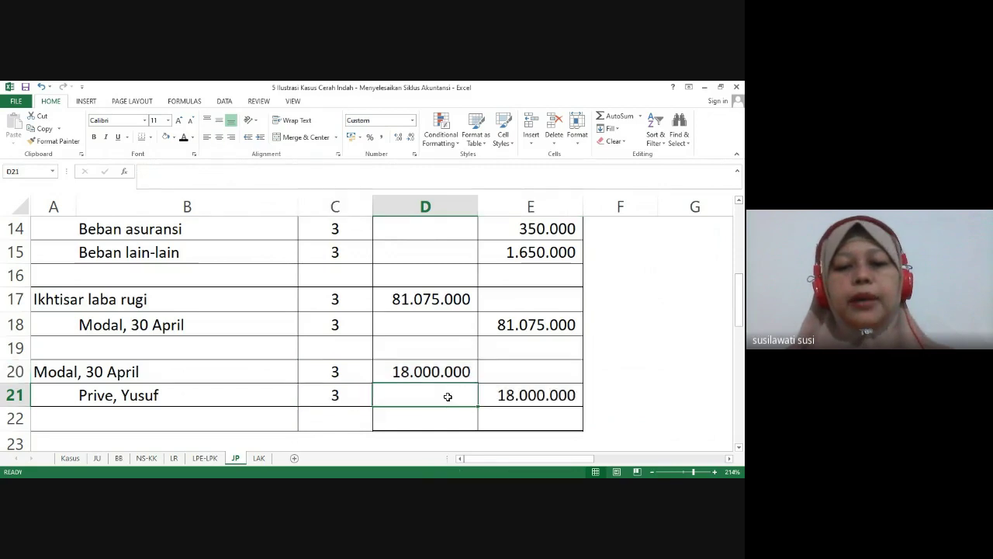
pyautogui.click(442, 419)
pyautogui.hotkey('shift', 'Right')
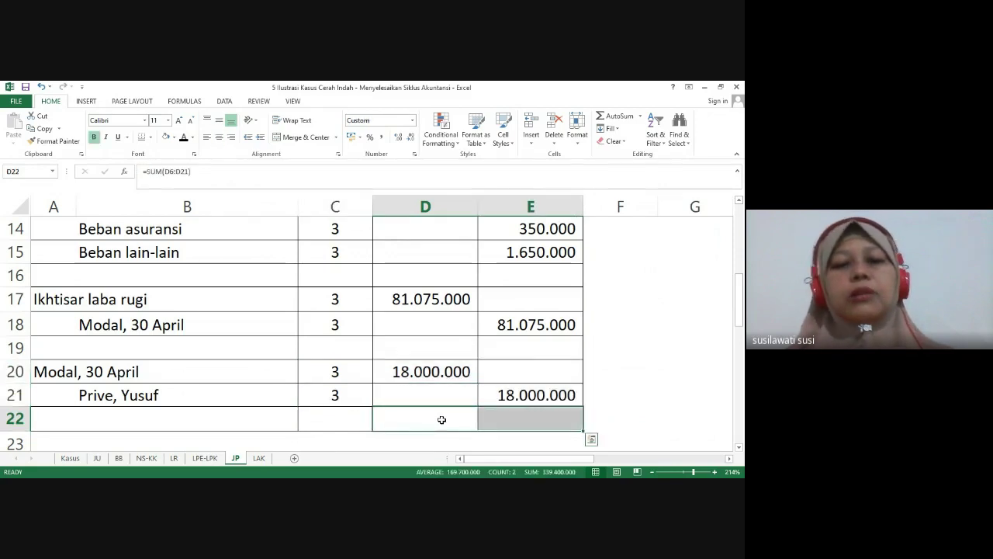
pyautogui.click(184, 137)
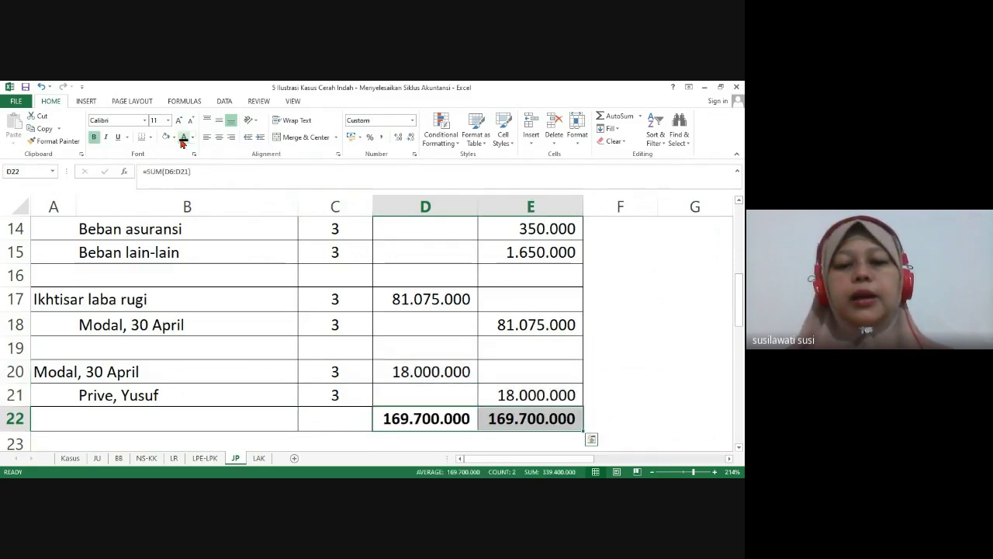
pyautogui.click(420, 421)
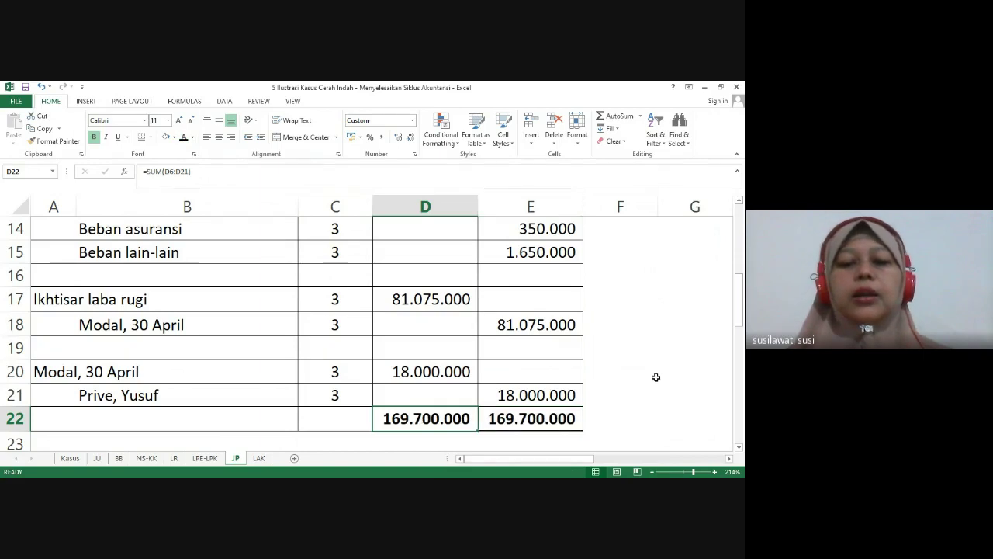
# Reveal the debit and credit balances of the Saldo Setelah Penutupan table in K6:L17 with black font colour
pyautogui.click(608, 391)
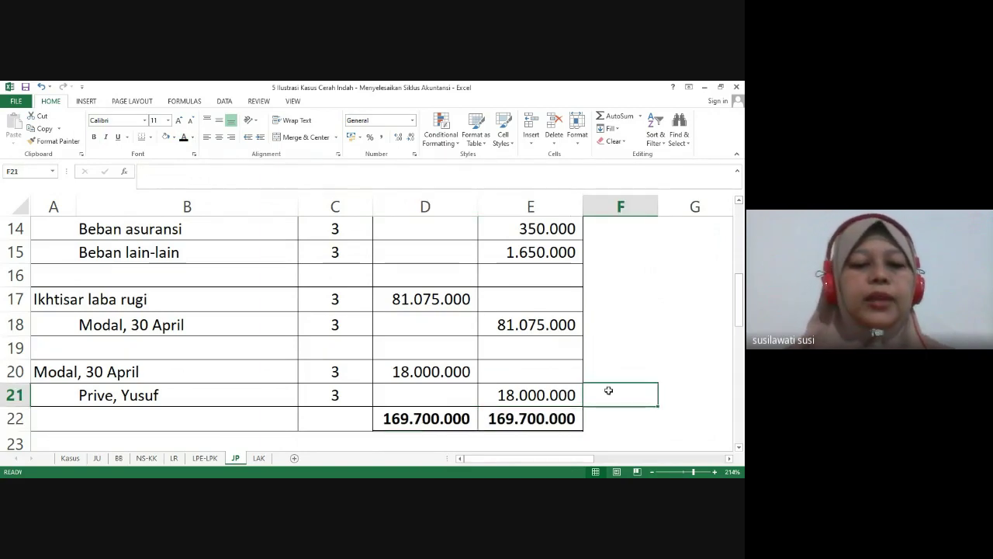
pyautogui.hotkey('ctrl', 'Up')
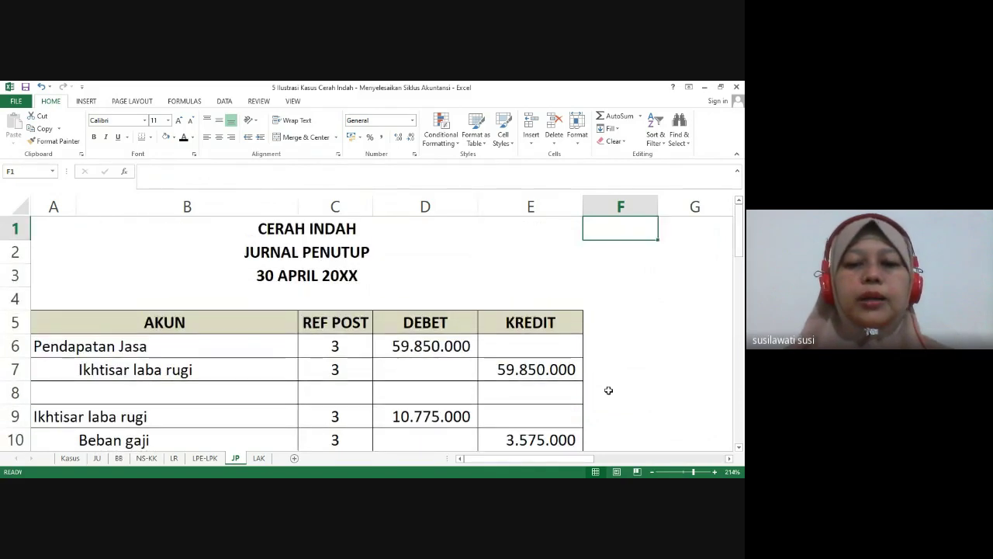
pyautogui.press('Right')
pyautogui.press('Right')
pyautogui.press('Right')
pyautogui.press('Right')
pyautogui.press('Right')
pyautogui.press('Right')
pyautogui.press('Right')
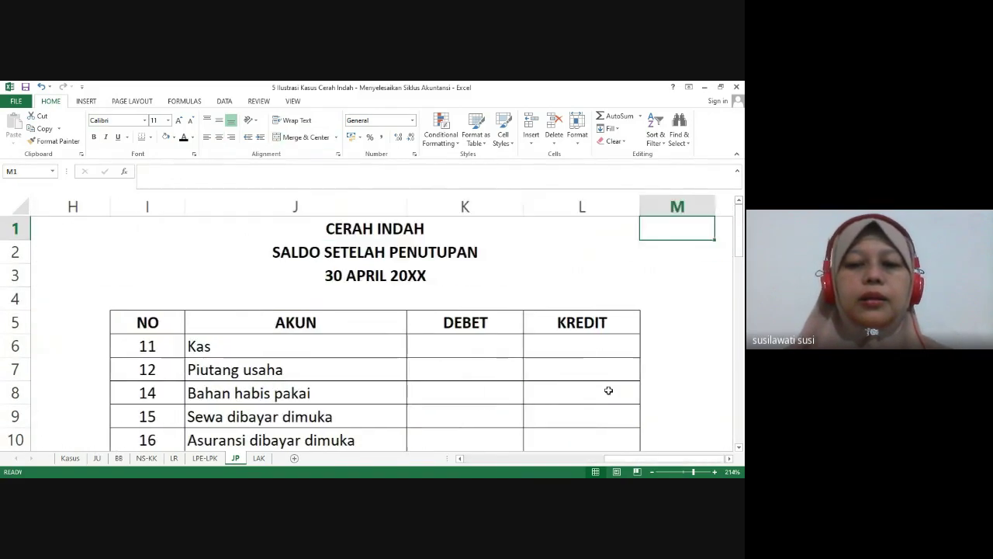
pyautogui.press('Left')
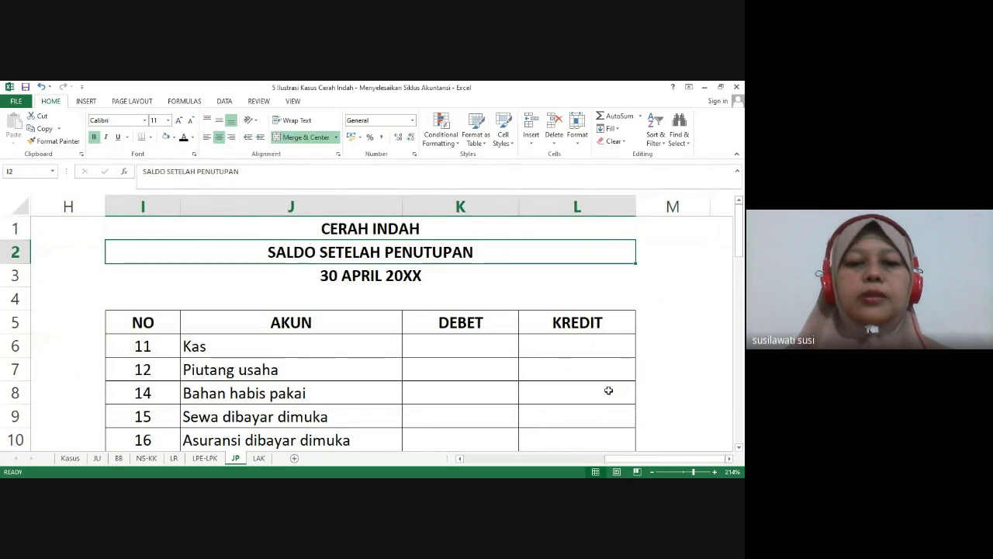
pyautogui.click(441, 339)
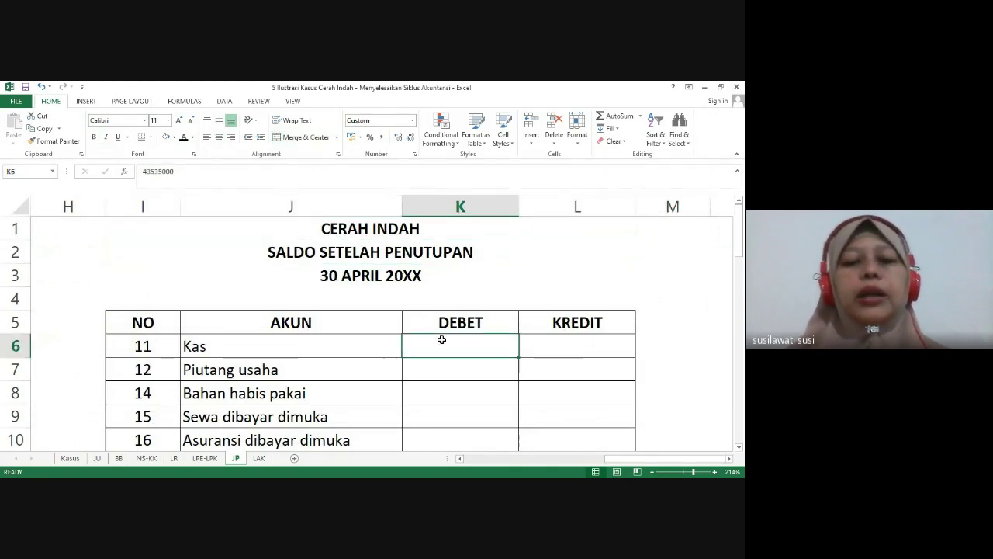
pyautogui.hotkey('shift', 'Right')
pyautogui.hotkey('shift', 'Down')
pyautogui.hotkey('shift', 'Down')
pyautogui.hotkey('shift', 'Down')
pyautogui.hotkey('shift', 'Down')
pyautogui.hotkey('shift', 'Down')
pyautogui.hotkey('shift', 'Down')
pyautogui.hotkey('shift', 'Down')
pyautogui.hotkey('shift', 'Down')
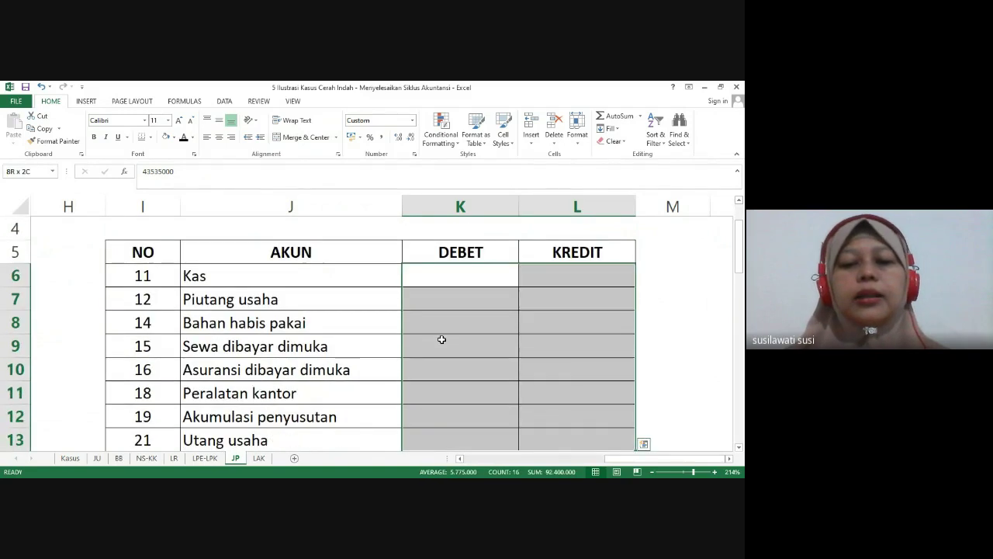
pyautogui.hotkey('shift', 'Down')
pyautogui.hotkey('shift', 'Down')
pyautogui.hotkey('shift', 'Down')
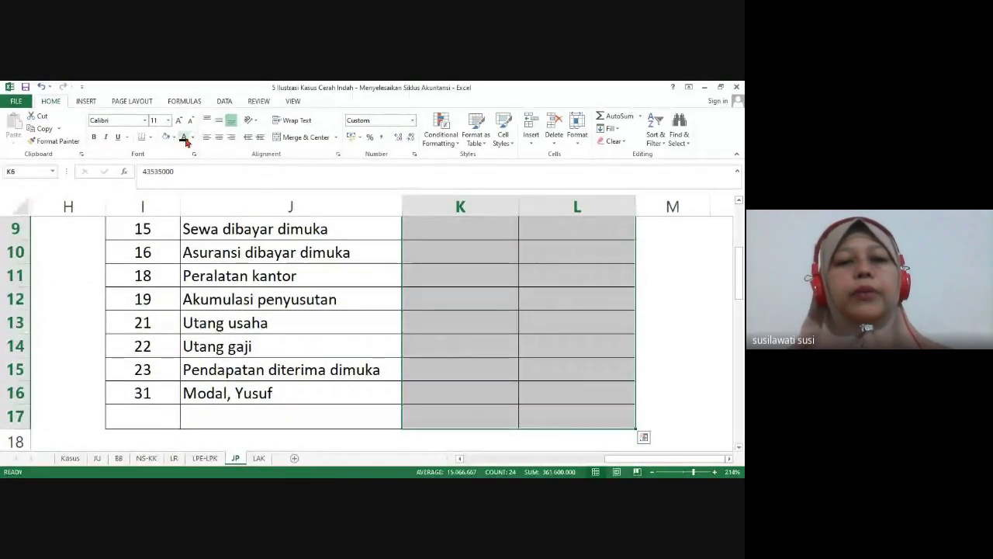
pyautogui.scroll(3, 337, 368)
# Check the Saldo Setelah Penutupan balances from Kas down to the debit and credit totals in row 17
pyautogui.click(474, 324)
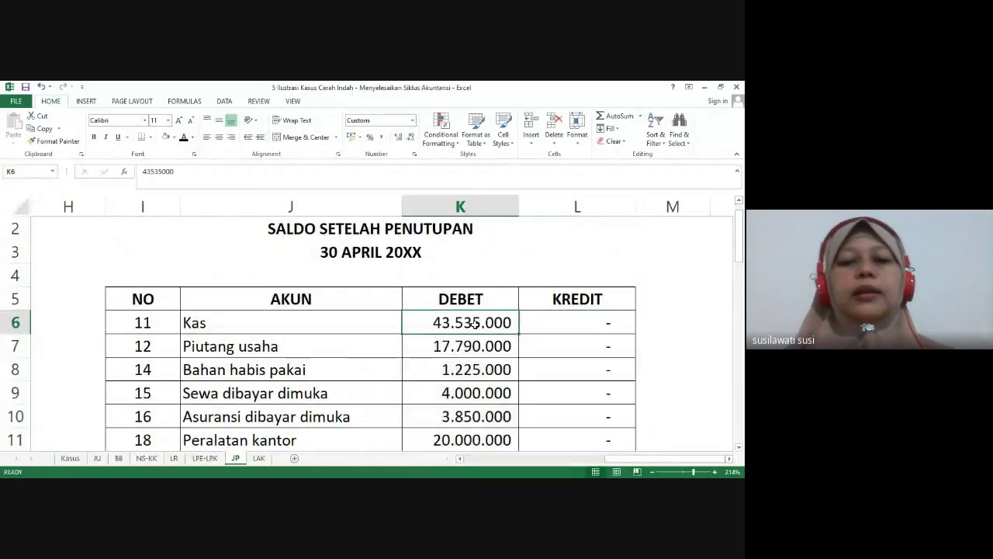
pyautogui.press('Down')
pyautogui.press('Down')
pyautogui.press('Down')
pyautogui.press('Down')
pyautogui.press('Down')
pyautogui.press('Down')
pyautogui.press('Down')
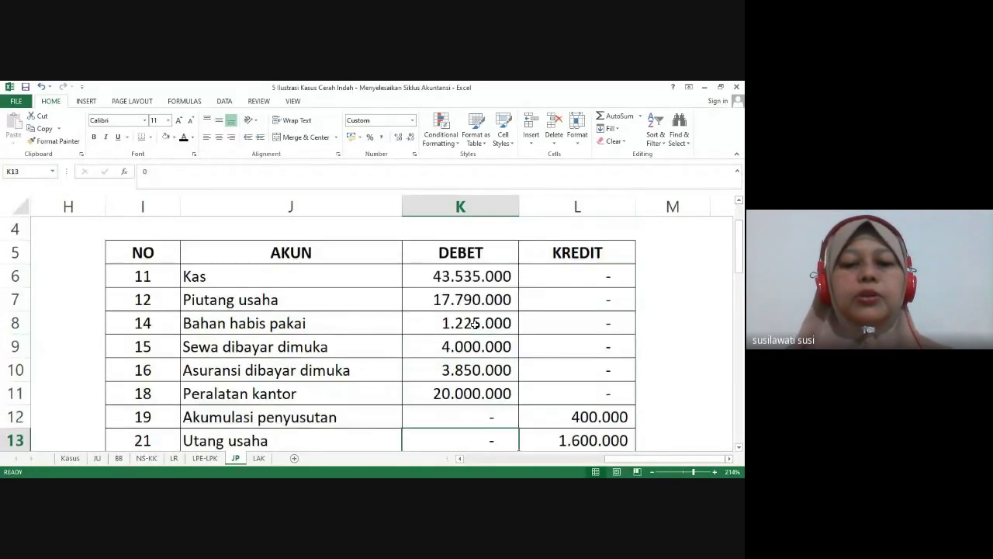
pyautogui.press('Down')
pyautogui.press('Down')
pyautogui.press('Down')
pyautogui.press('Down')
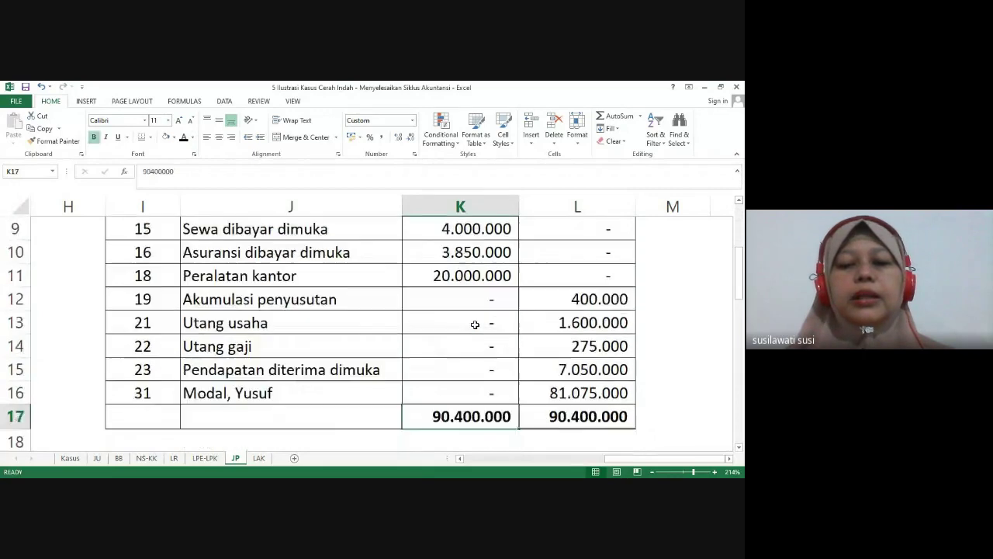
pyautogui.press('Up')
pyautogui.press('Down')
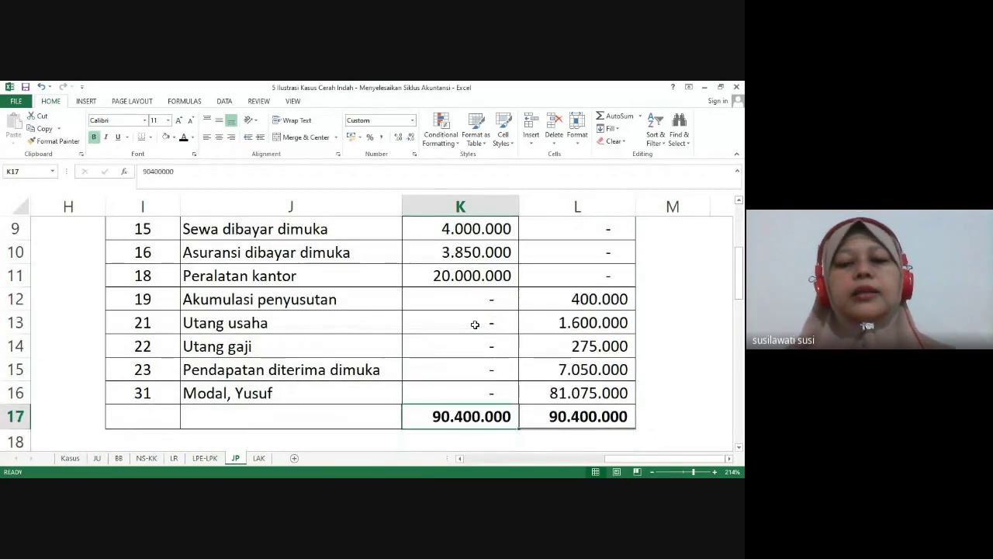
# Review the Saldo Setelah Penutupan table again from its headings to the totals and compare K17 with L17
pyautogui.hotkey('ctrl', 'Up')
pyautogui.press('Up')
pyautogui.press('Up')
pyautogui.press('Down')
pyautogui.press('Down')
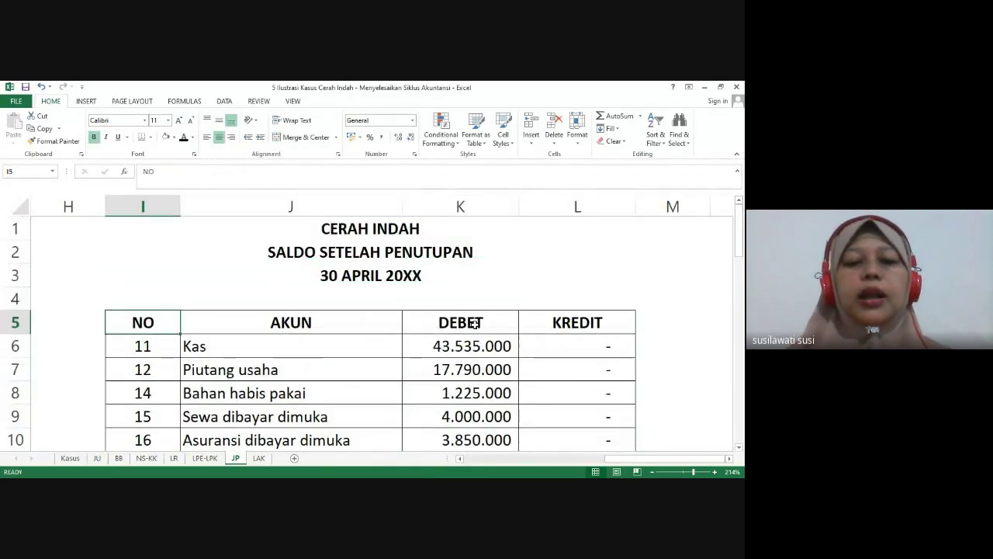
pyautogui.hotkey('ctrl', 'Right')
pyautogui.press('Left')
pyautogui.hotkey('ctrl', 'Down')
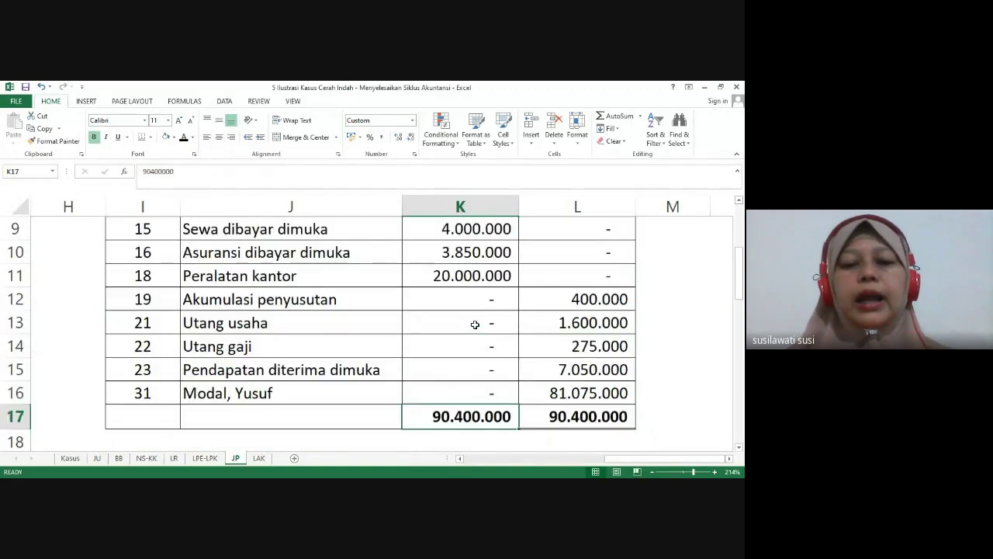
pyautogui.press('Up')
pyautogui.press('Down')
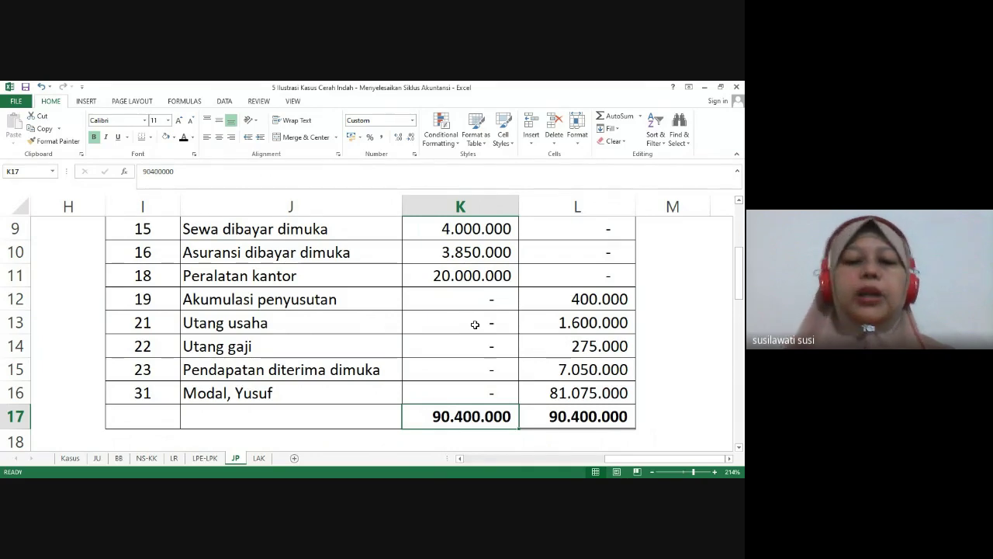
pyautogui.click(392, 408)
pyautogui.click(644, 398)
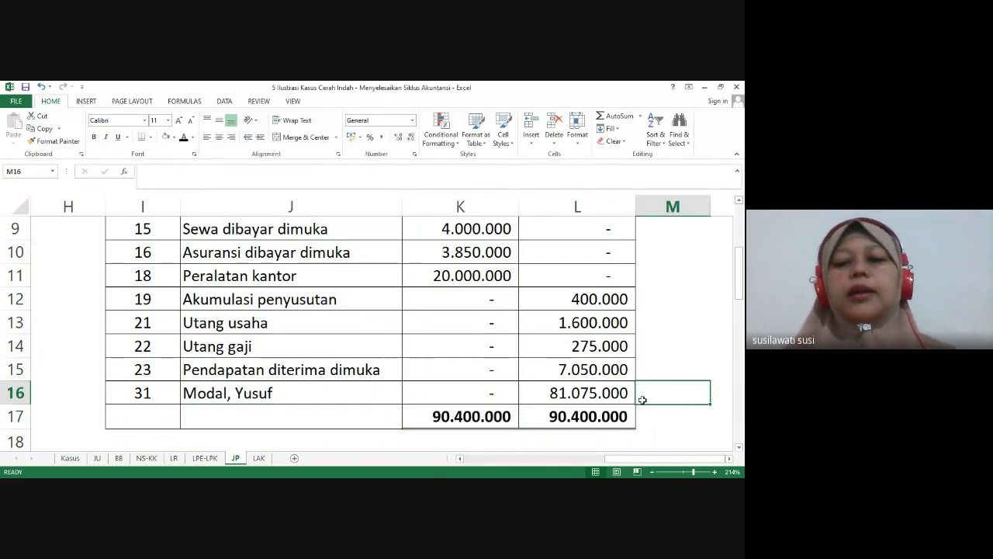
# Reveal the Laporan Arus Kas amounts in column B of the LAK sheet with black font colour
pyautogui.hotkey('ctrl', 'Up')
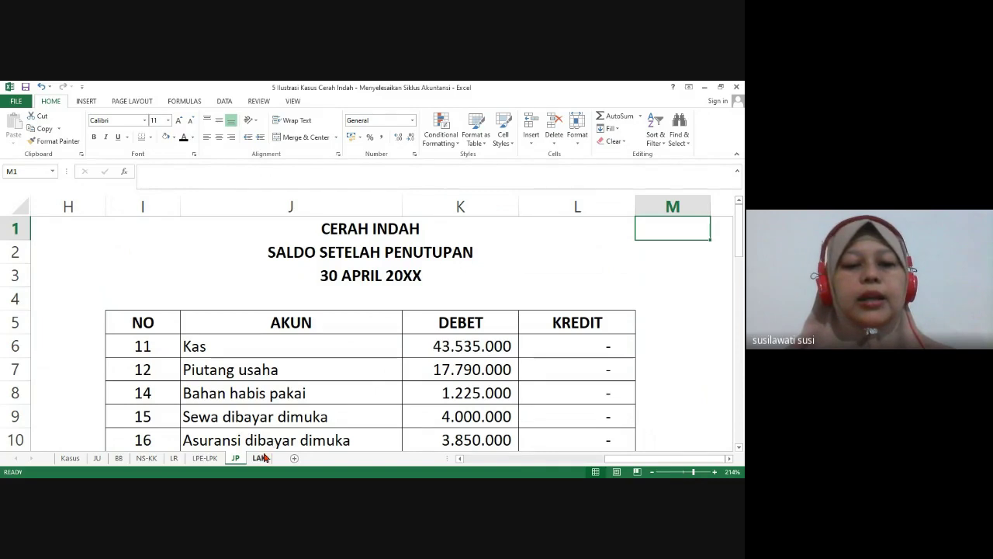
pyautogui.click(261, 458)
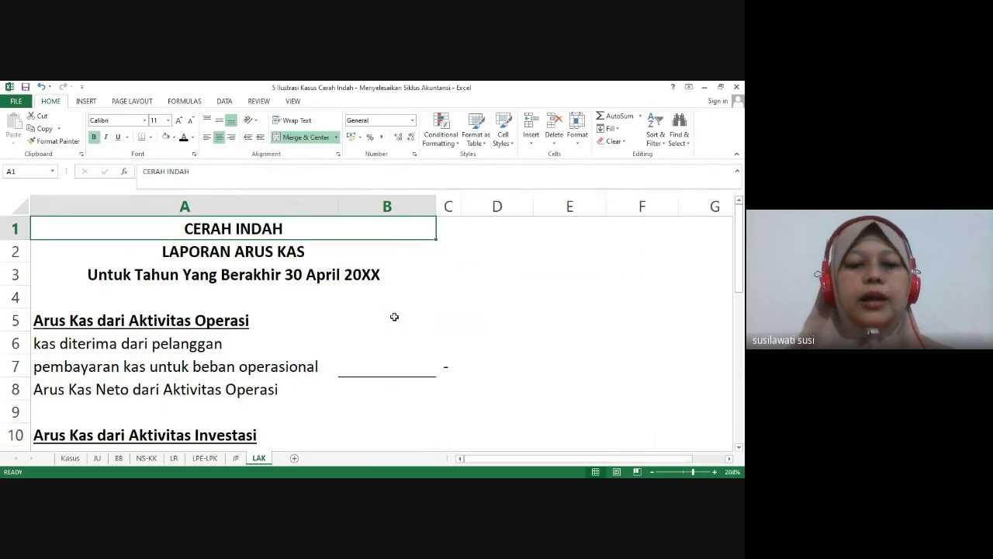
pyautogui.click(401, 206)
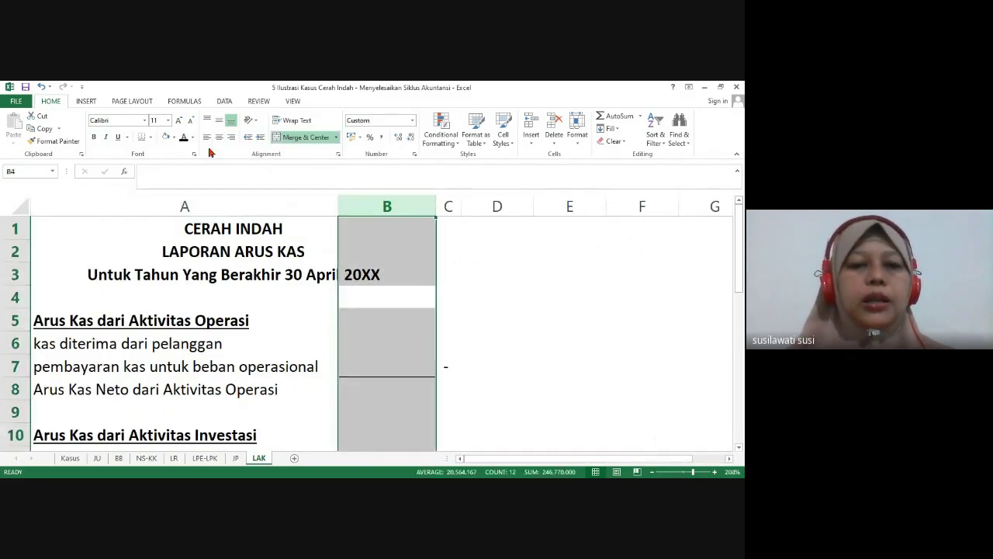
pyautogui.click(184, 136)
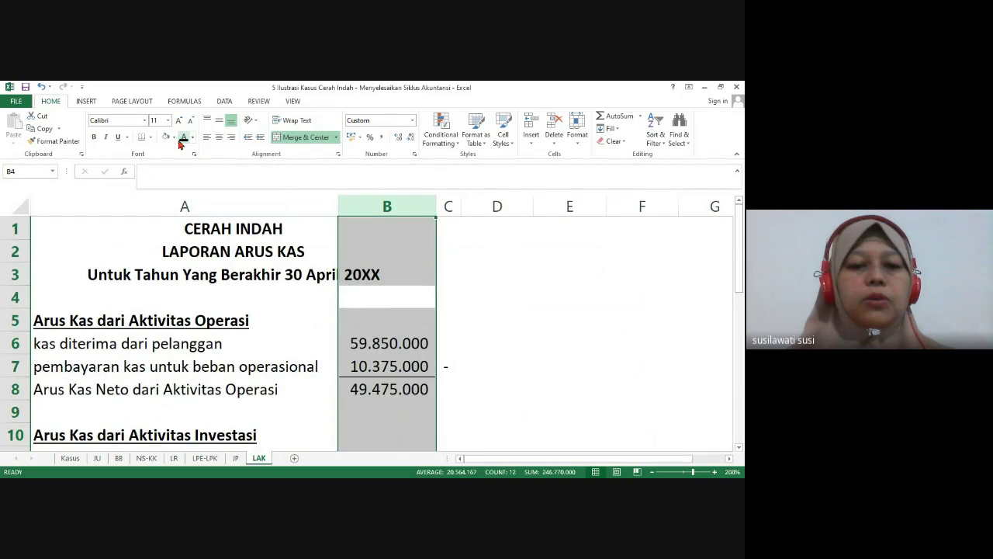
# Review the Laporan Arus Kas amounts from kas diterima dari pelanggan down to Kas akhir and the Referensi note
pyautogui.click(404, 346)
pyautogui.press('Down')
pyautogui.press('Down')
pyautogui.press('Down')
pyautogui.press('Down')
pyautogui.press('Down')
pyautogui.press('Down')
pyautogui.press('Down')
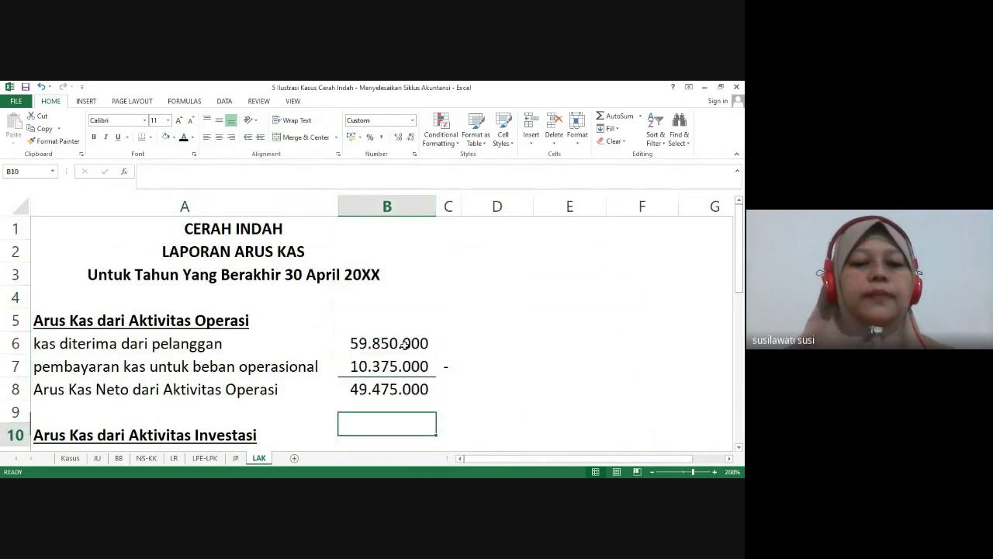
pyautogui.press('Down')
pyautogui.press('Down')
pyautogui.press('Down')
pyautogui.press('Down')
pyautogui.press('Down')
pyautogui.press('Down')
pyautogui.press('Down')
pyautogui.press('Down')
pyautogui.press('Down')
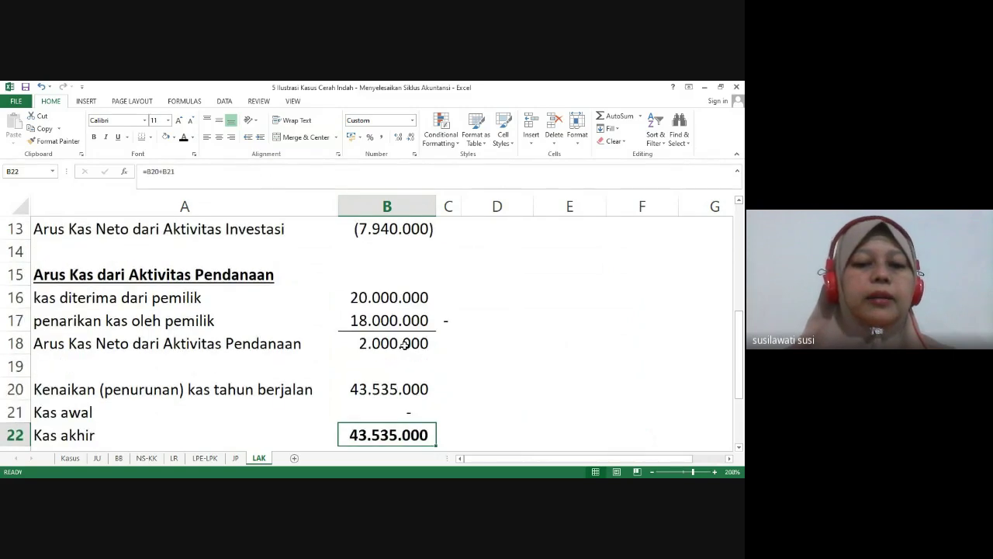
pyautogui.press('Down')
pyautogui.press('Down')
pyautogui.press('Down')
pyautogui.press('Down')
pyautogui.press('Up')
pyautogui.press('Up')
pyautogui.press('Down')
pyautogui.press('Down')
pyautogui.press('Down')
pyautogui.press('Down')
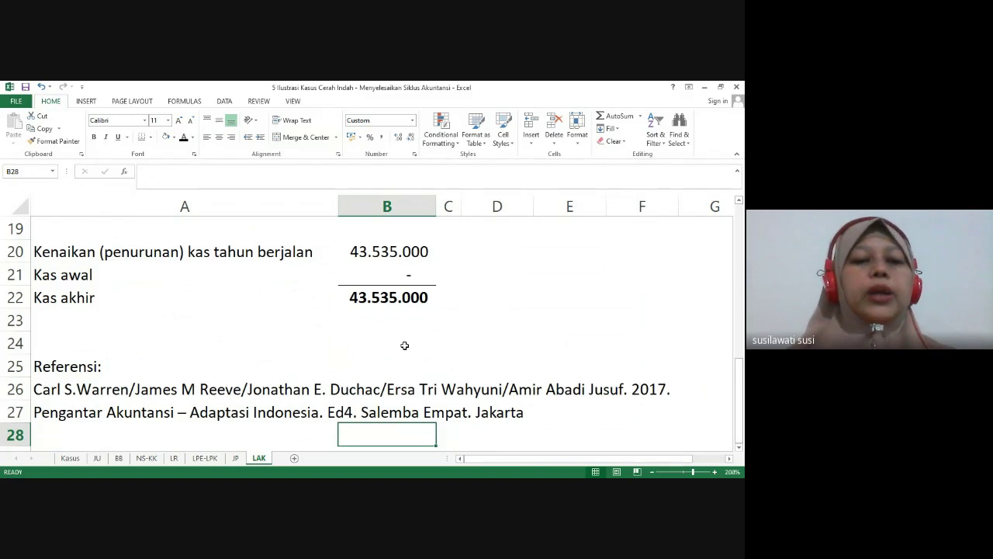
# Return to the Aktivitas Operasi section and examine its receipts, operating payments and net cash flow in B6:B8
pyautogui.press('Up')
pyautogui.press('Up')
pyautogui.press('Up')
pyautogui.press('Up')
pyautogui.press('Up')
pyautogui.press('Up')
pyautogui.press('Up')
pyautogui.press('Up')
pyautogui.press('Up')
pyautogui.press('Up')
pyautogui.press('Up')
pyautogui.press('Up')
pyautogui.press('Up')
pyautogui.press('Up')
pyautogui.press('Up')
pyautogui.press('Up')
pyautogui.press('Up')
pyautogui.press('Up')
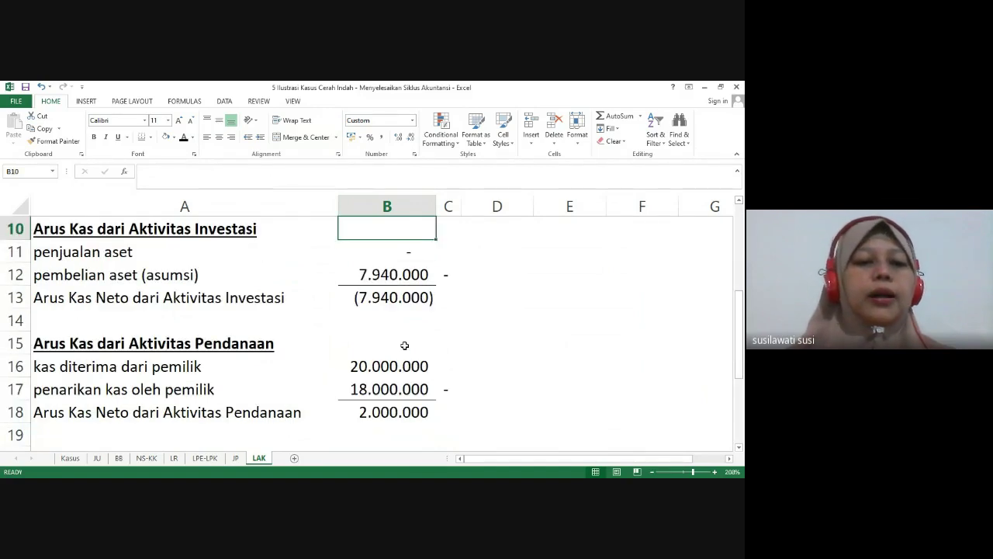
pyautogui.press('Up')
pyautogui.press('Up')
pyautogui.press('Up')
pyautogui.press('Up')
pyautogui.press('Up')
pyautogui.press('Up')
pyautogui.press('Up')
pyautogui.press('Up')
pyautogui.press('Up')
pyautogui.press('Down')
pyautogui.press('Down')
pyautogui.press('Down')
pyautogui.press('Down')
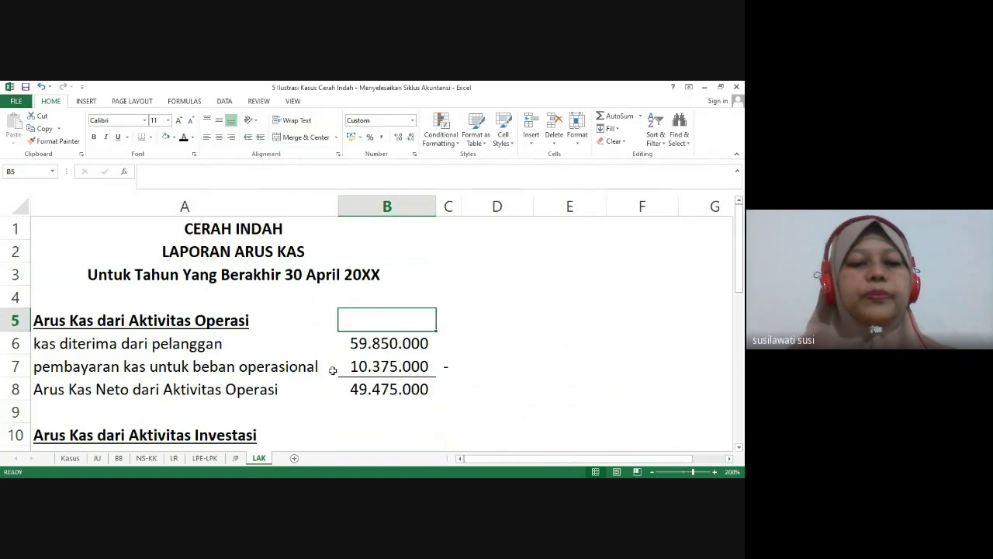
pyautogui.press('Down')
pyautogui.press('Down')
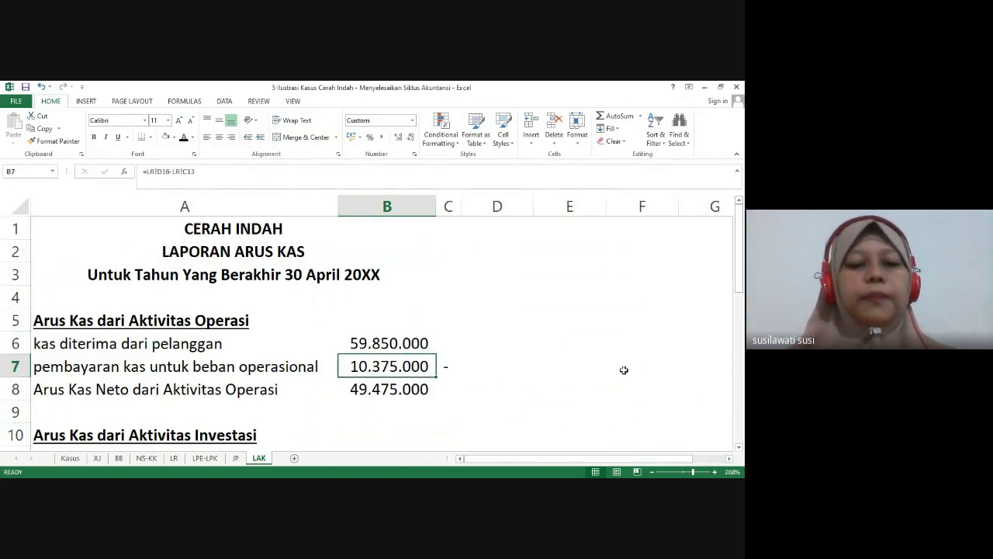
pyautogui.press('Down')
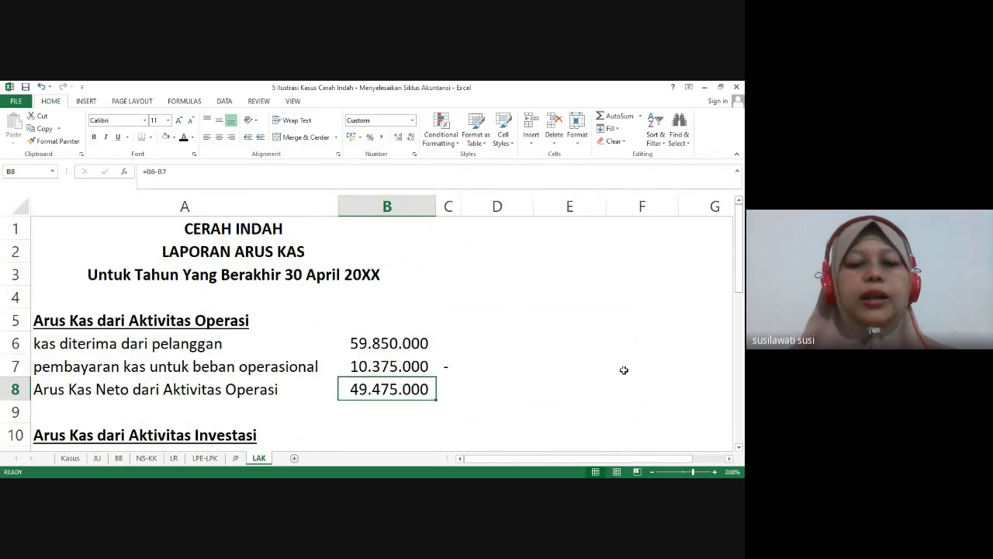
# Examine the asset sale, asset purchase and net cash flow of the Aktivitas Investasi section in B11:B13
pyautogui.press('Down')
pyautogui.press('Down')
pyautogui.press('Down')
pyautogui.press('Down')
pyautogui.press('Down')
pyautogui.press('Down')
pyautogui.press('Up')
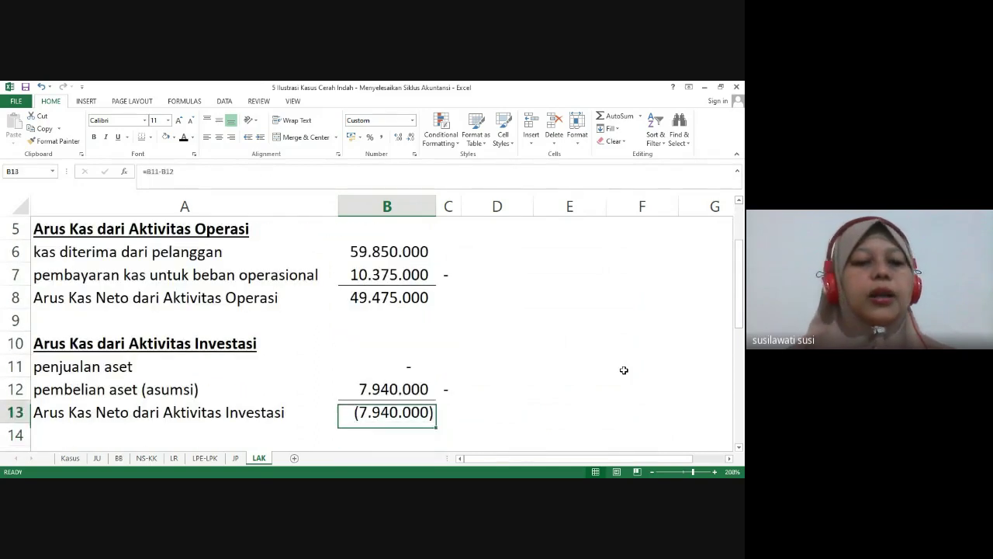
pyautogui.press('Up')
pyautogui.press('Up')
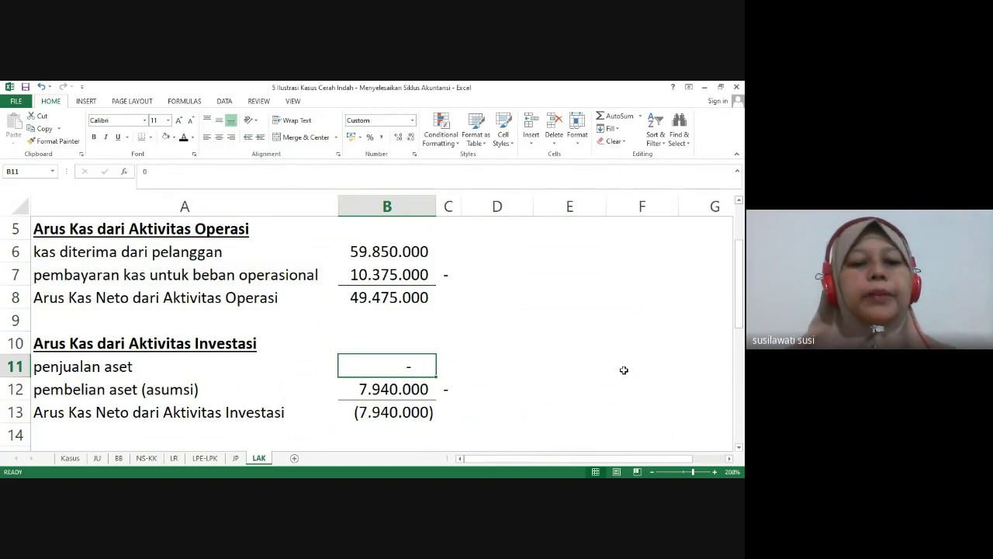
pyautogui.press('Down')
pyautogui.press('Down')
# Examine the owner's cash contribution and withdrawal in the Aktivitas Pendanaan section, rows 16 and 17
pyautogui.press('Down')
pyautogui.press('Down')
pyautogui.press('Down')
pyautogui.press('Down')
pyautogui.press('Down')
pyautogui.press('Down')
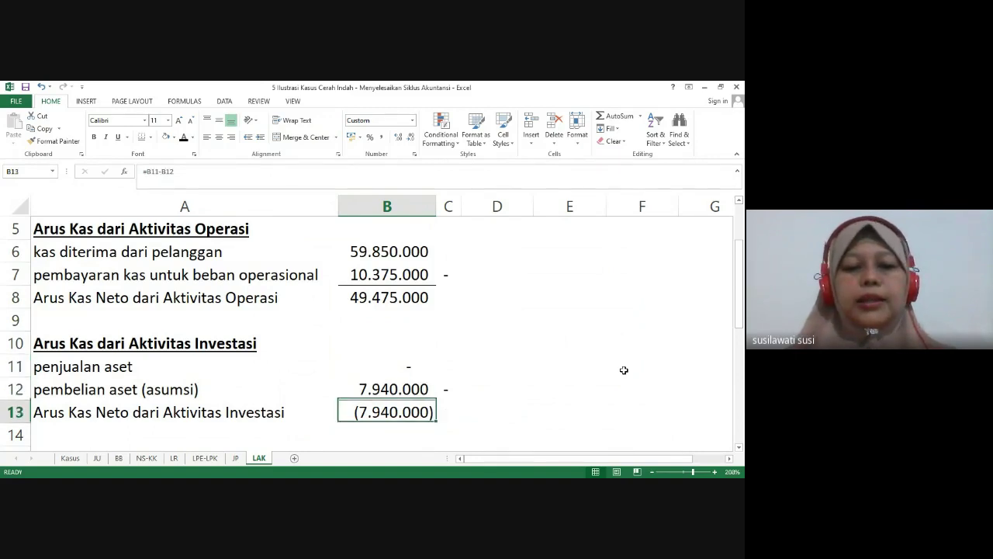
pyautogui.press('Down')
pyautogui.press('Down')
pyautogui.press('Down')
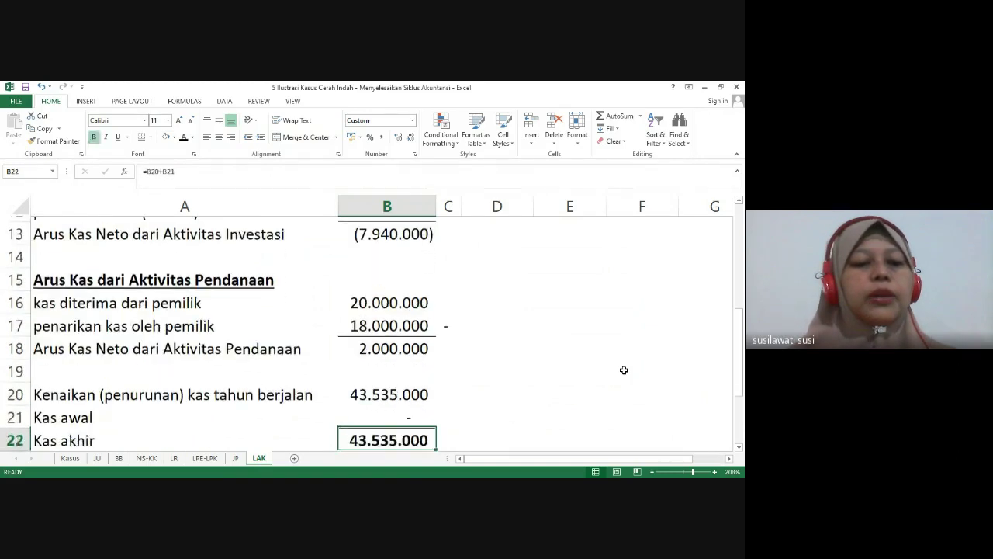
pyautogui.press('Down')
pyautogui.press('Up')
pyautogui.press('Up')
pyautogui.press('Up')
pyautogui.press('Up')
pyautogui.press('Up')
pyautogui.press('Up')
pyautogui.press('Up')
pyautogui.press('Up')
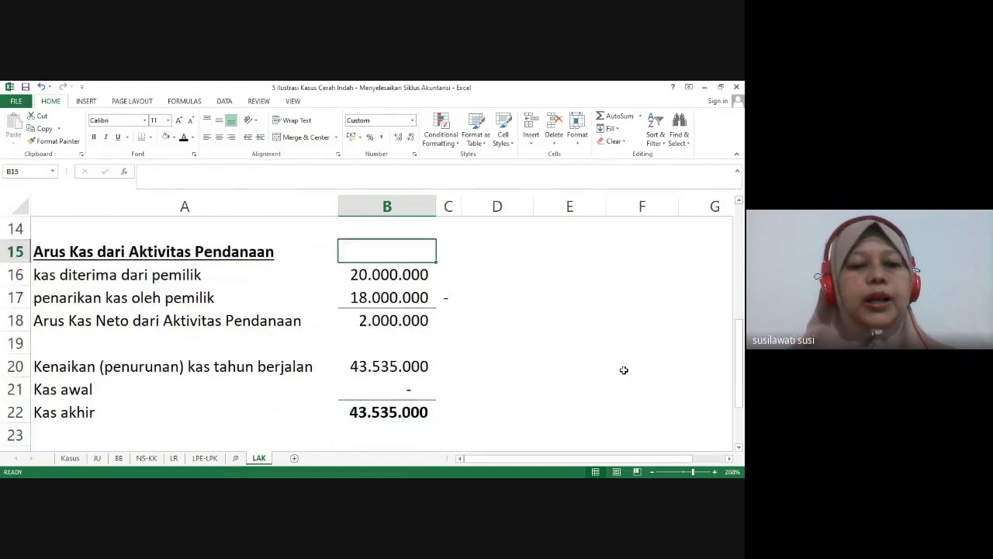
pyautogui.press('Down')
pyautogui.press('Down')
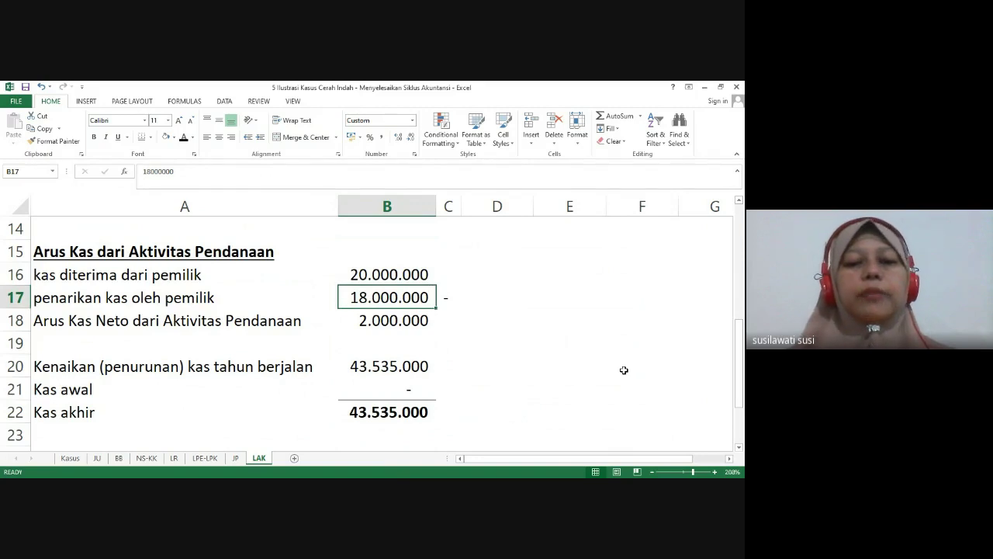
# Check the net financing cash flow, the change in cash and Kas awal, ending on Kas akhir in B22
pyautogui.press('Down')
pyautogui.press('Down')
pyautogui.press('Down')
pyautogui.press('Down')
pyautogui.press('Down')
pyautogui.press('Down')
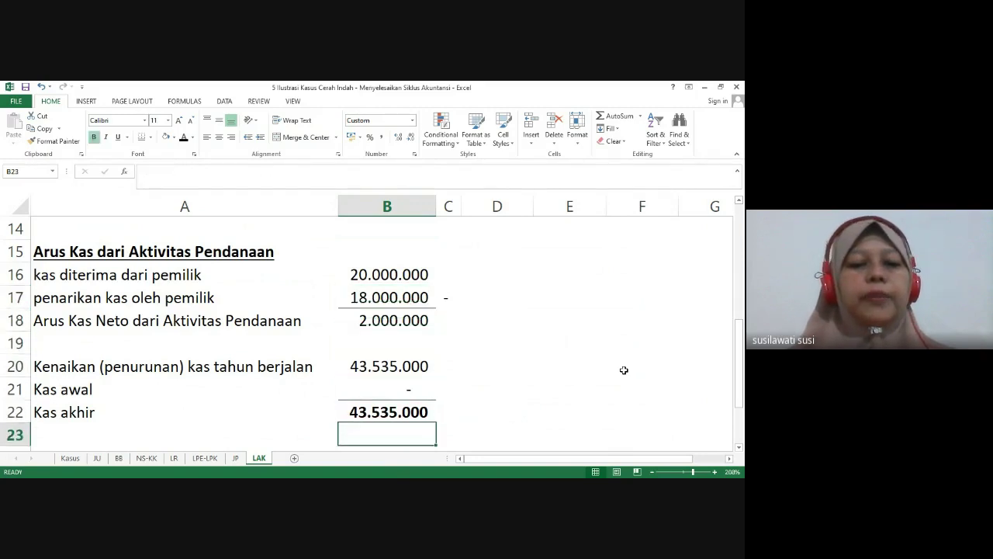
pyautogui.press('Up')
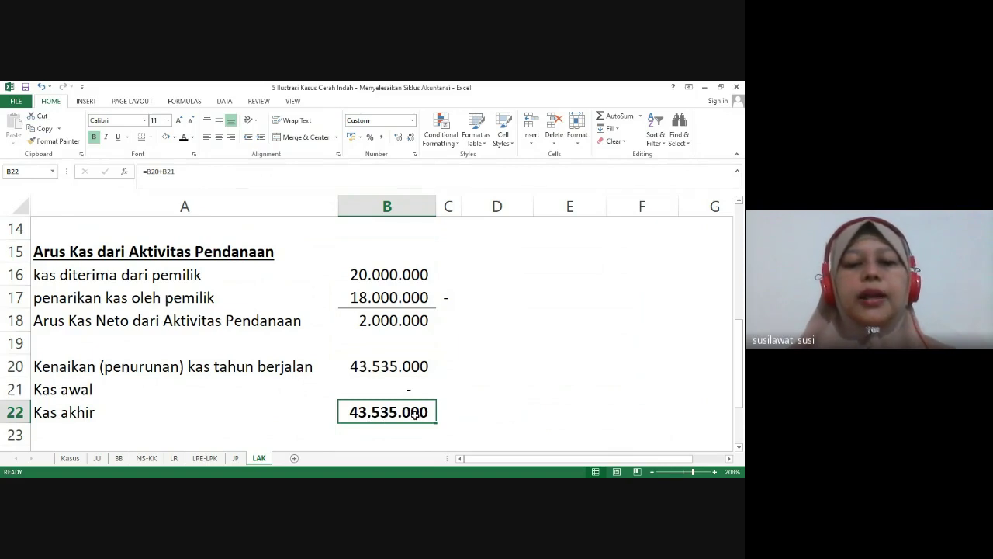
# Compare Kas akhir with the Kas balance in C22 of the Laporan Posisi Keuangan on the LPE-LPK sheet
pyautogui.click(209, 459)
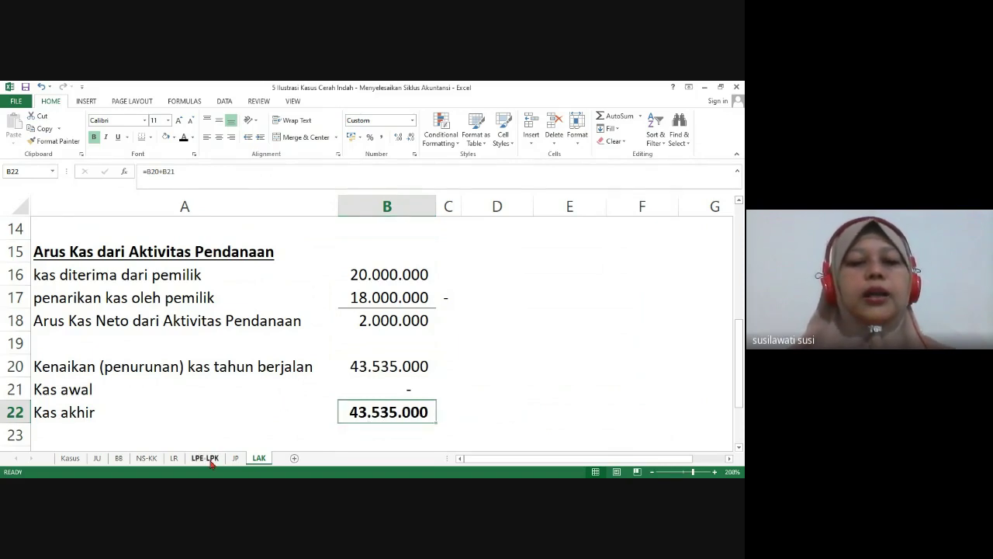
pyautogui.click(282, 294)
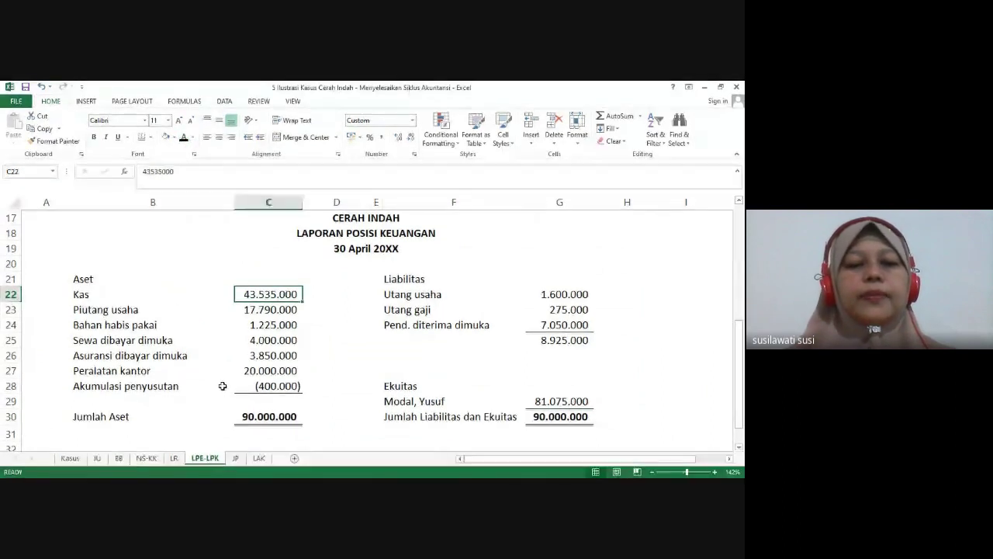
pyautogui.click(618, 357)
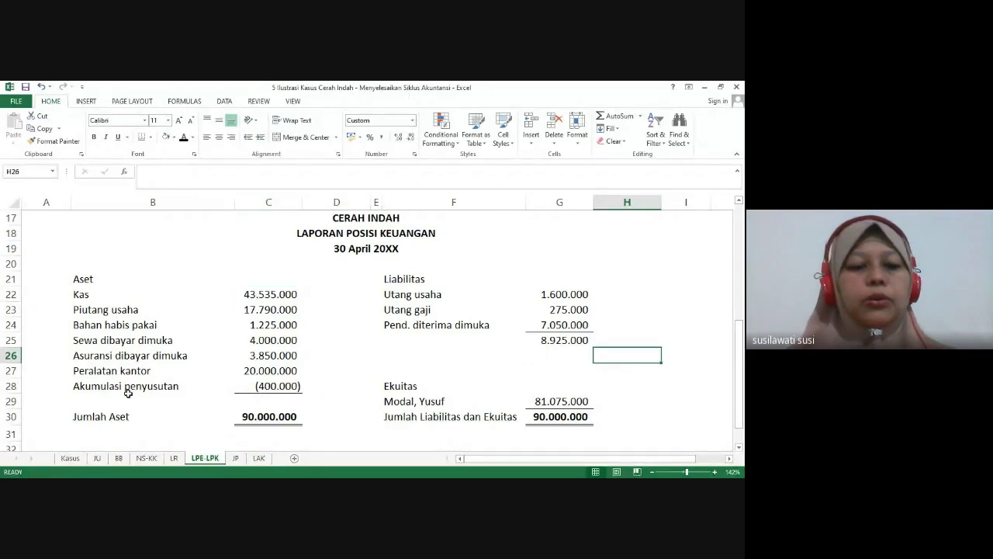
# Open the Jurnal Umum on the JU sheet for review
pyautogui.click(97, 458)
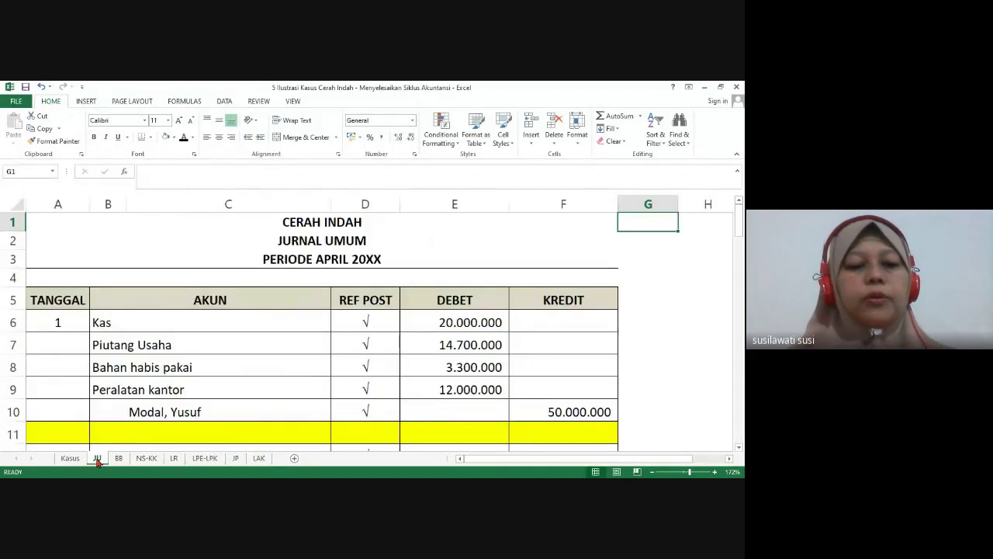